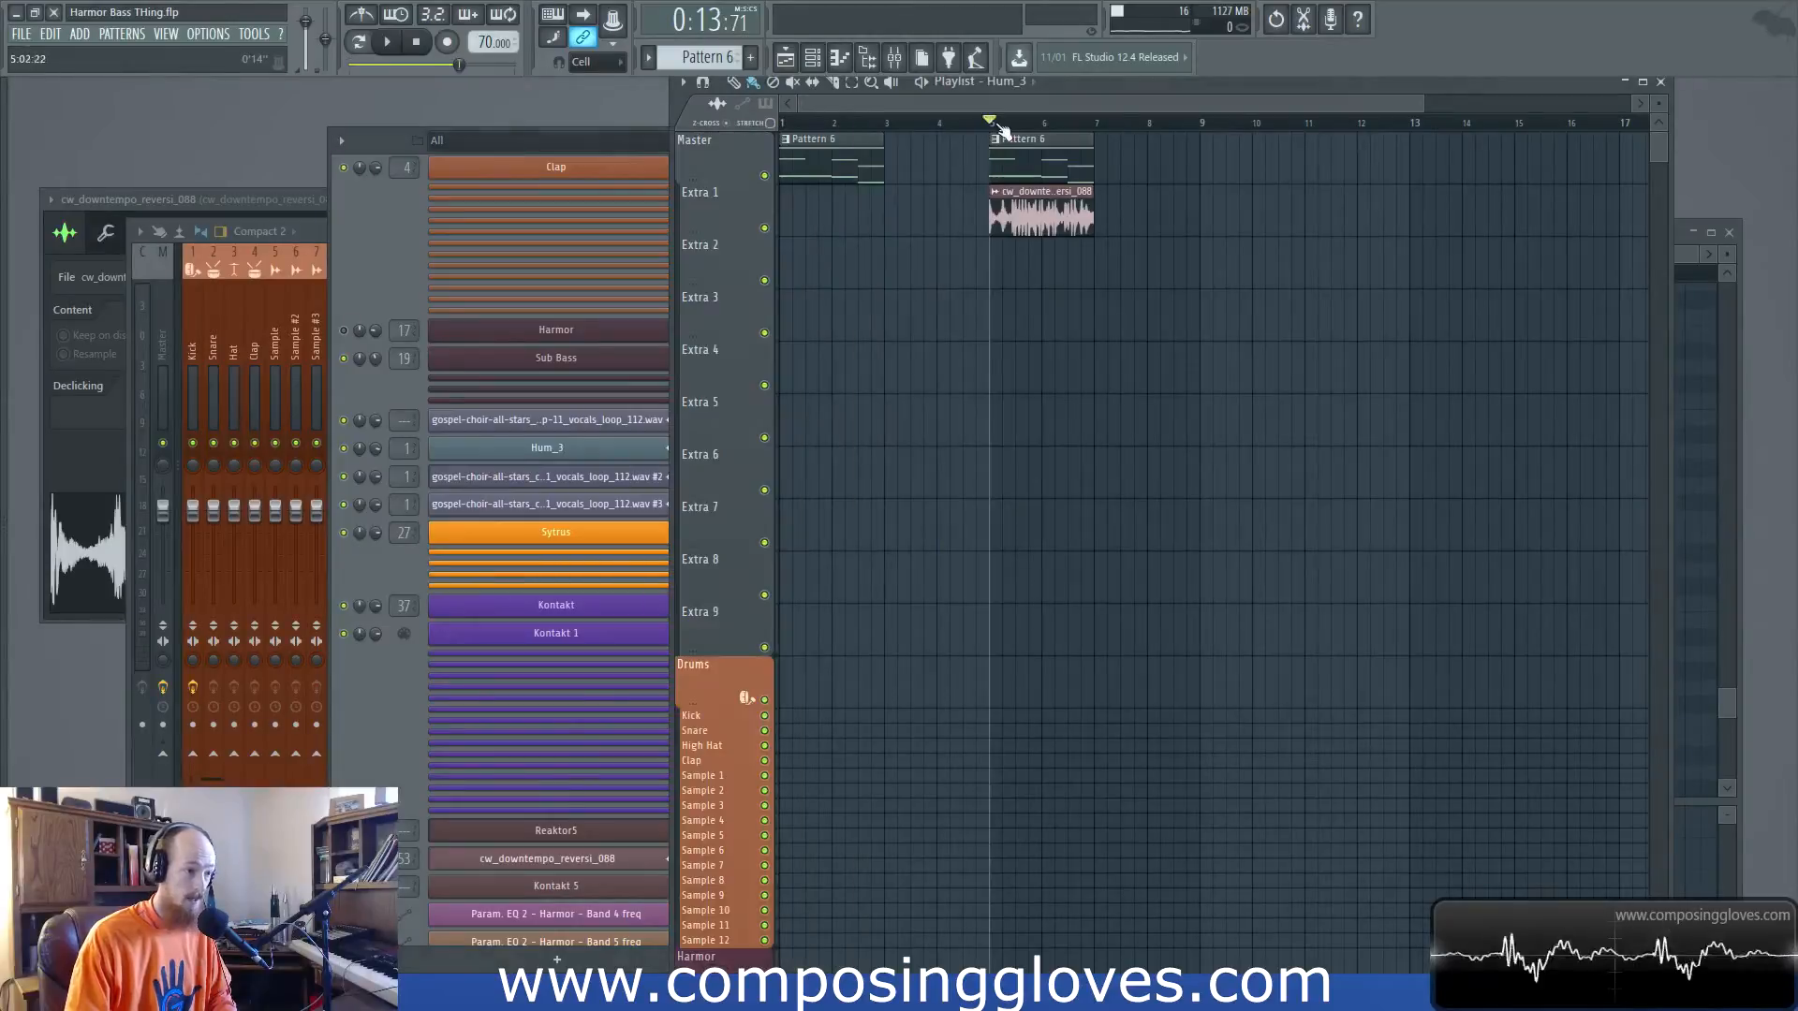
Play Pattern 6 from the start of the playlist, play the layered section from bar 5, and return the playhead to bar 5
key("space")
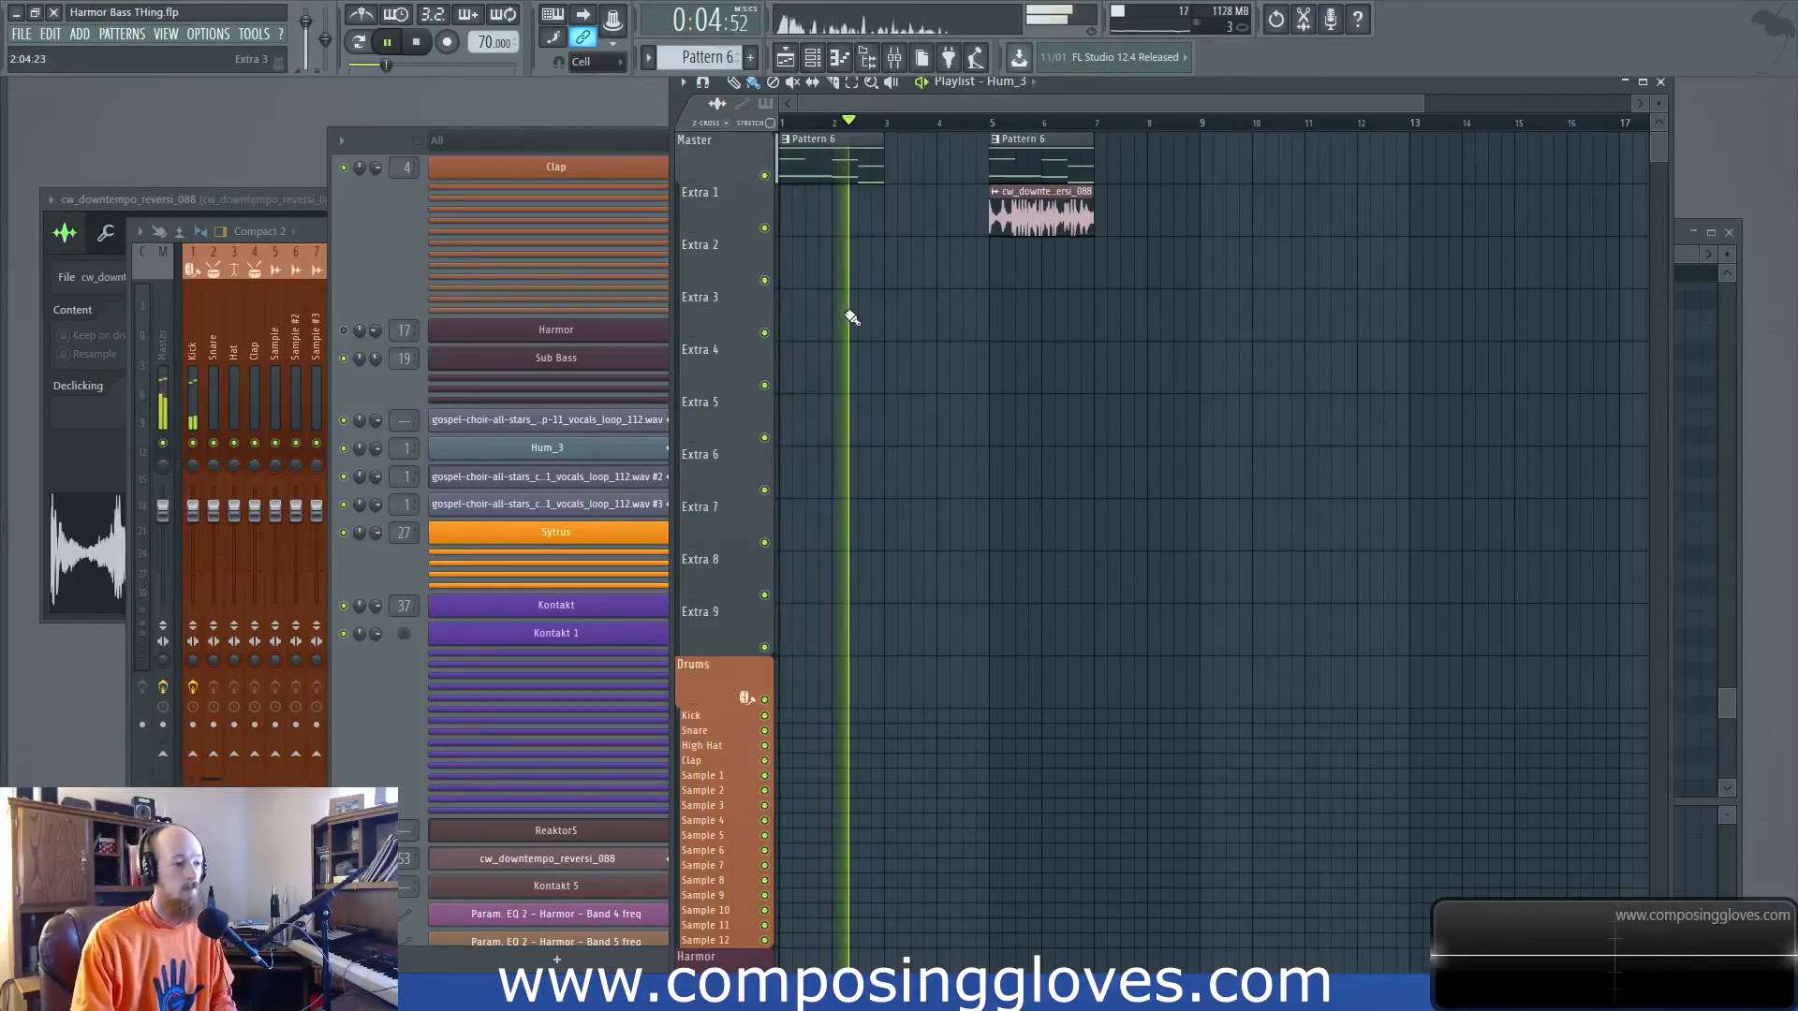
key("space")
left_click(991, 117)
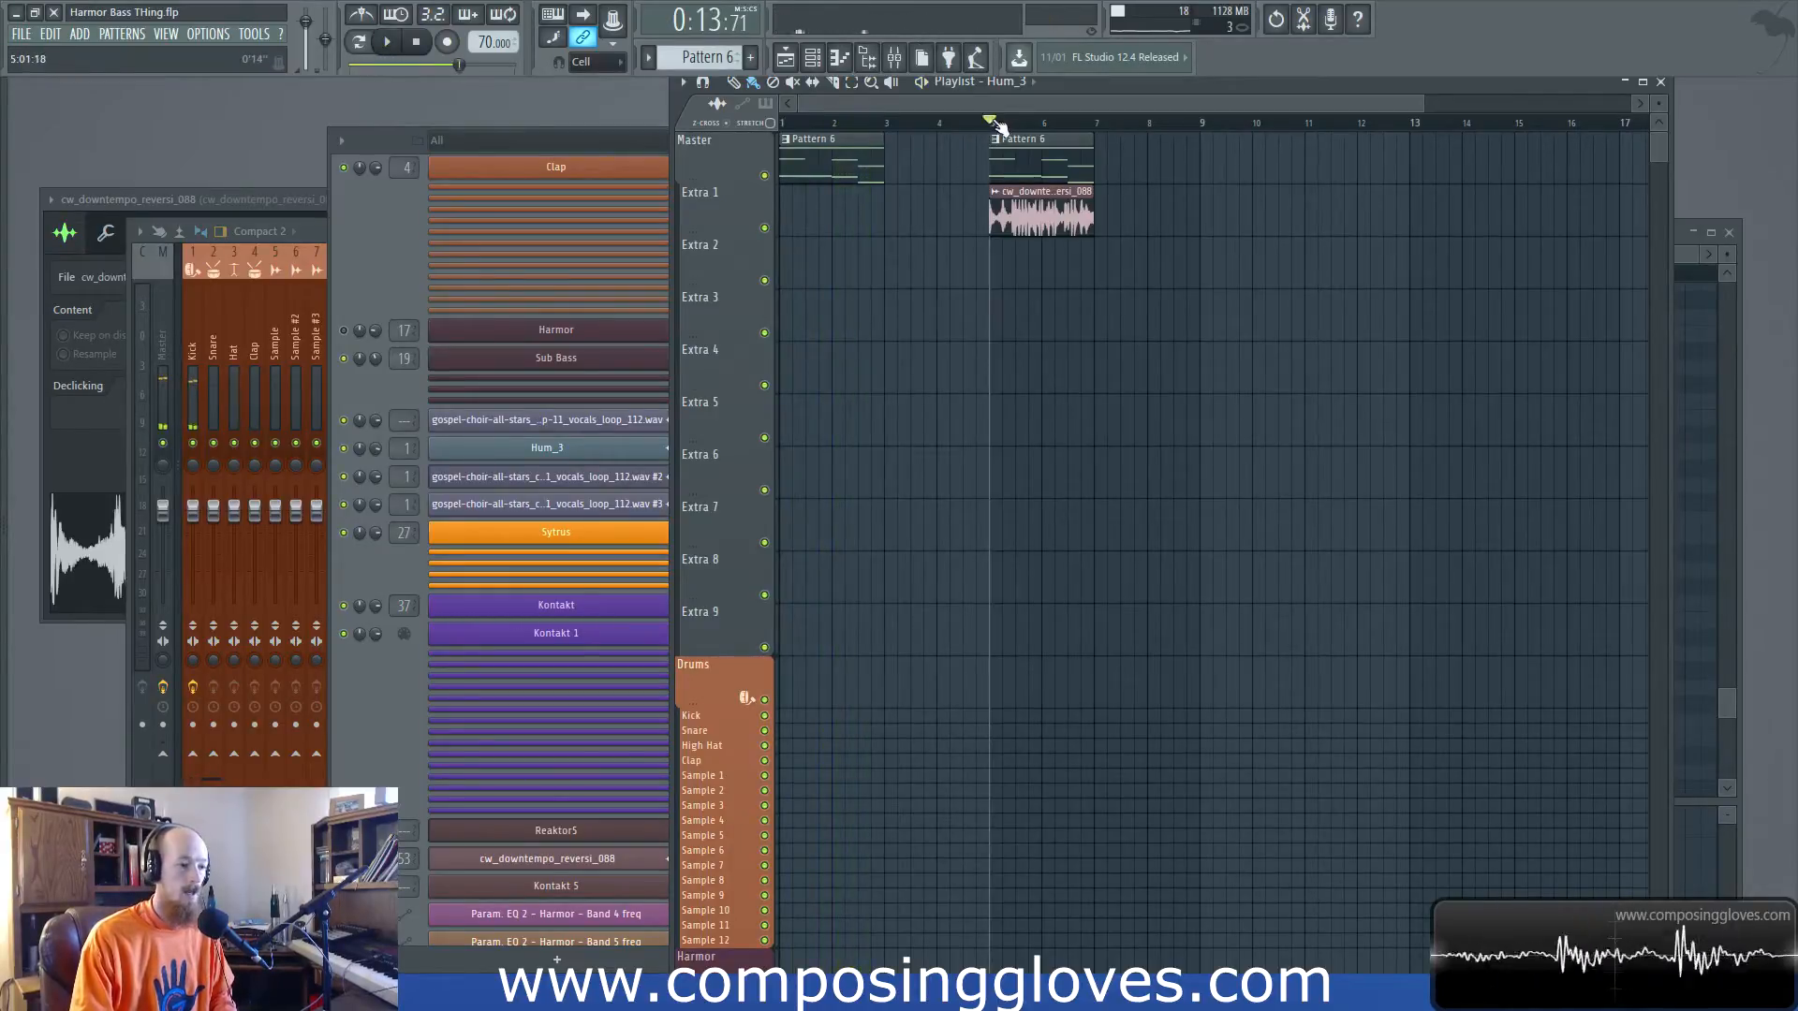
key("space")
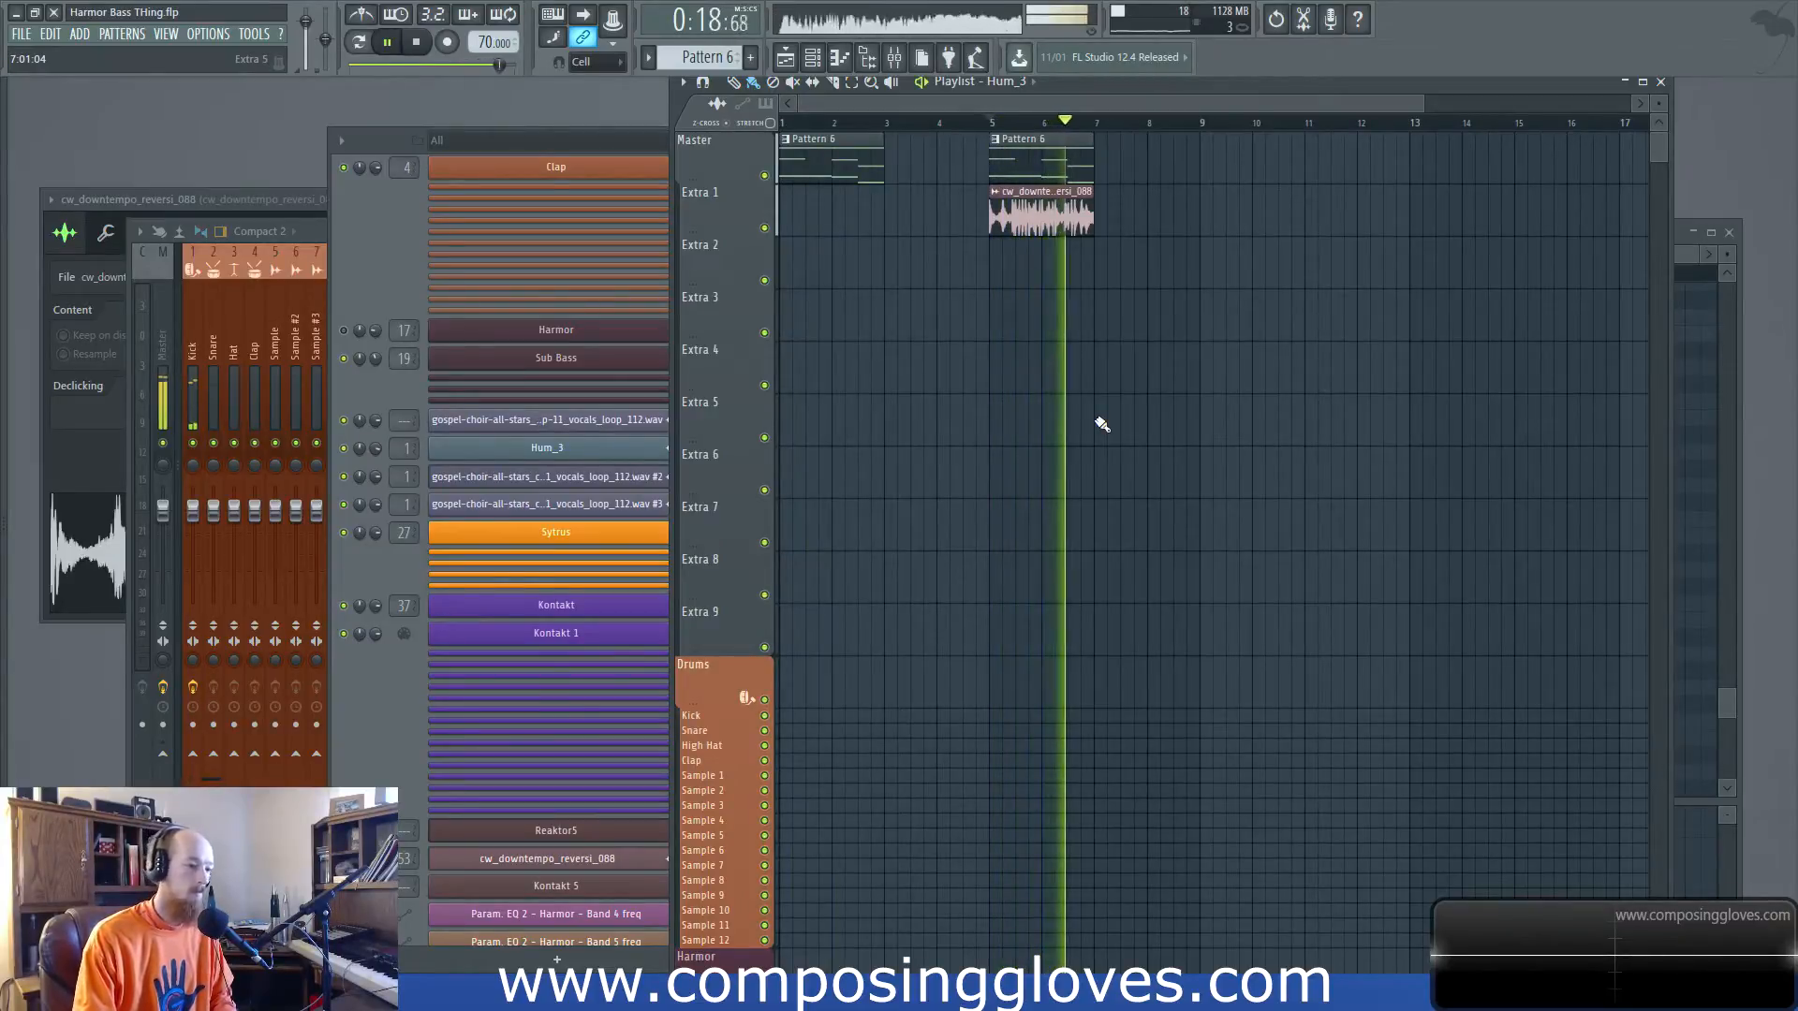
key("space")
mouse_move(995, 123)
left_mouse_down()
mouse_move(874, 125)
mouse_move(1004, 135)
left_mouse_up()
Open the sampler settings of Hum_3 and of the first gospel choir vocals loop in the channel rack, and audition the loop
left_click(401, 285)
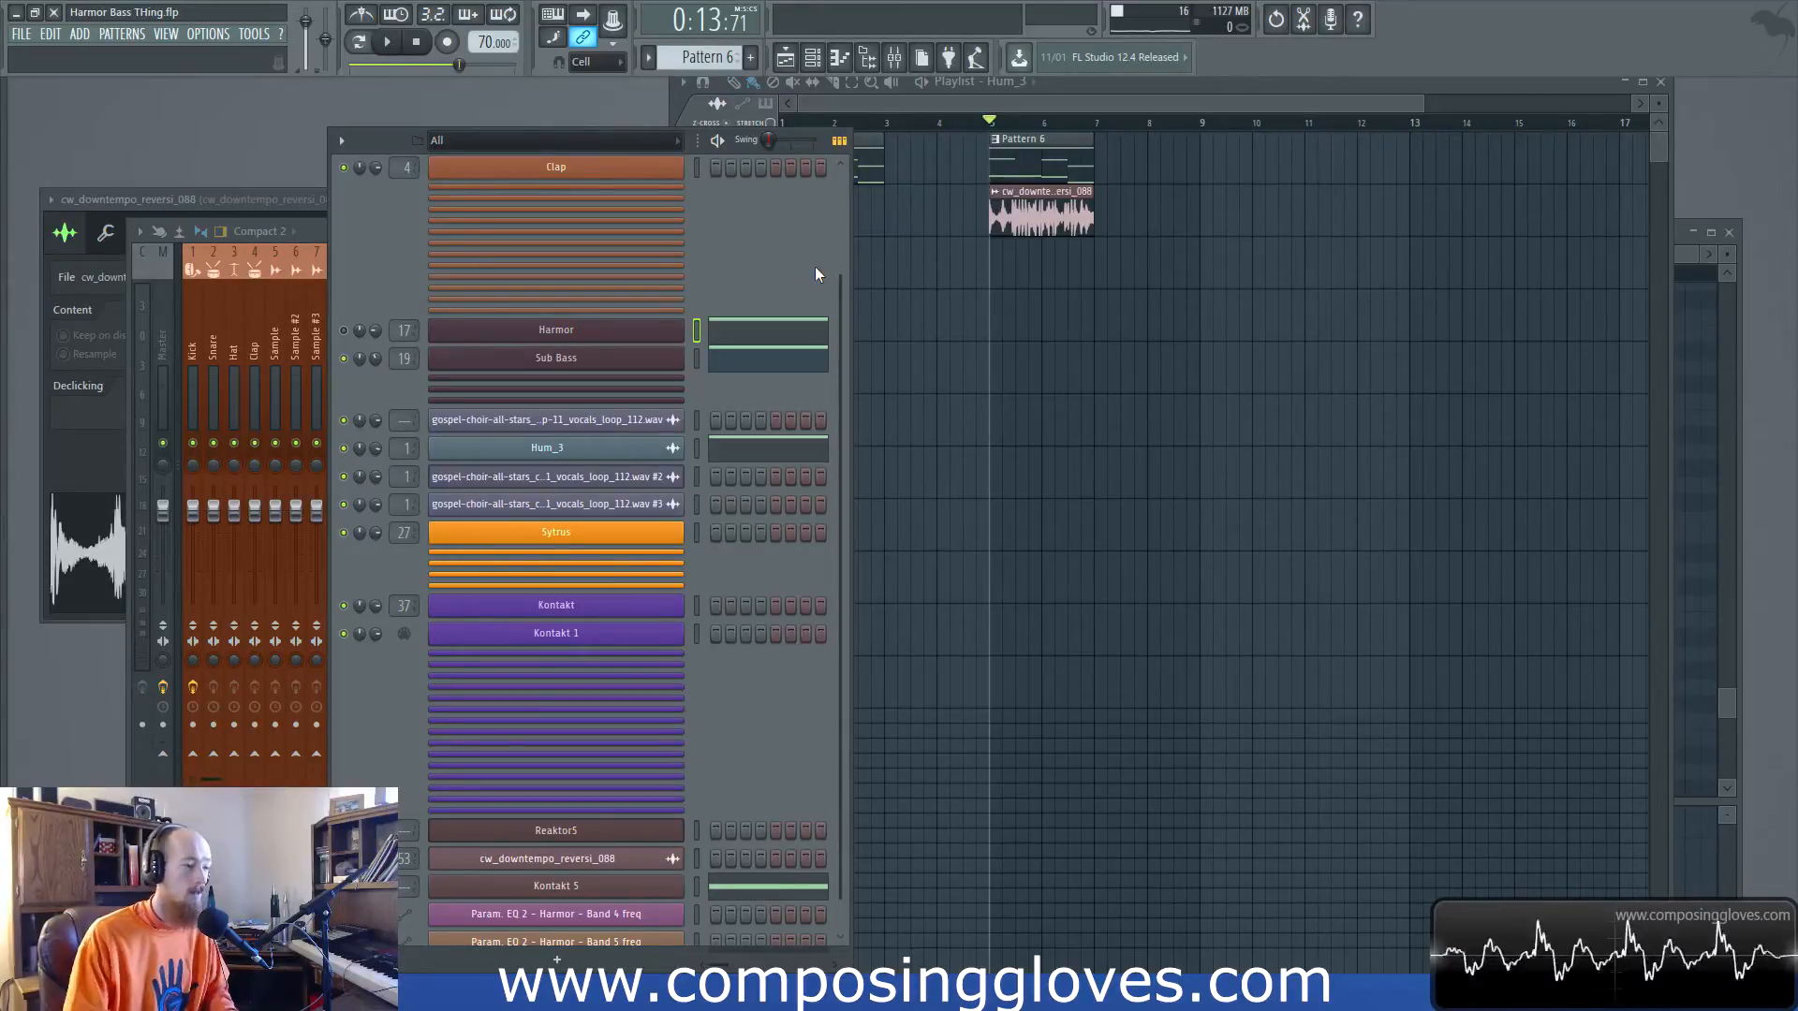
left_click(586, 449)
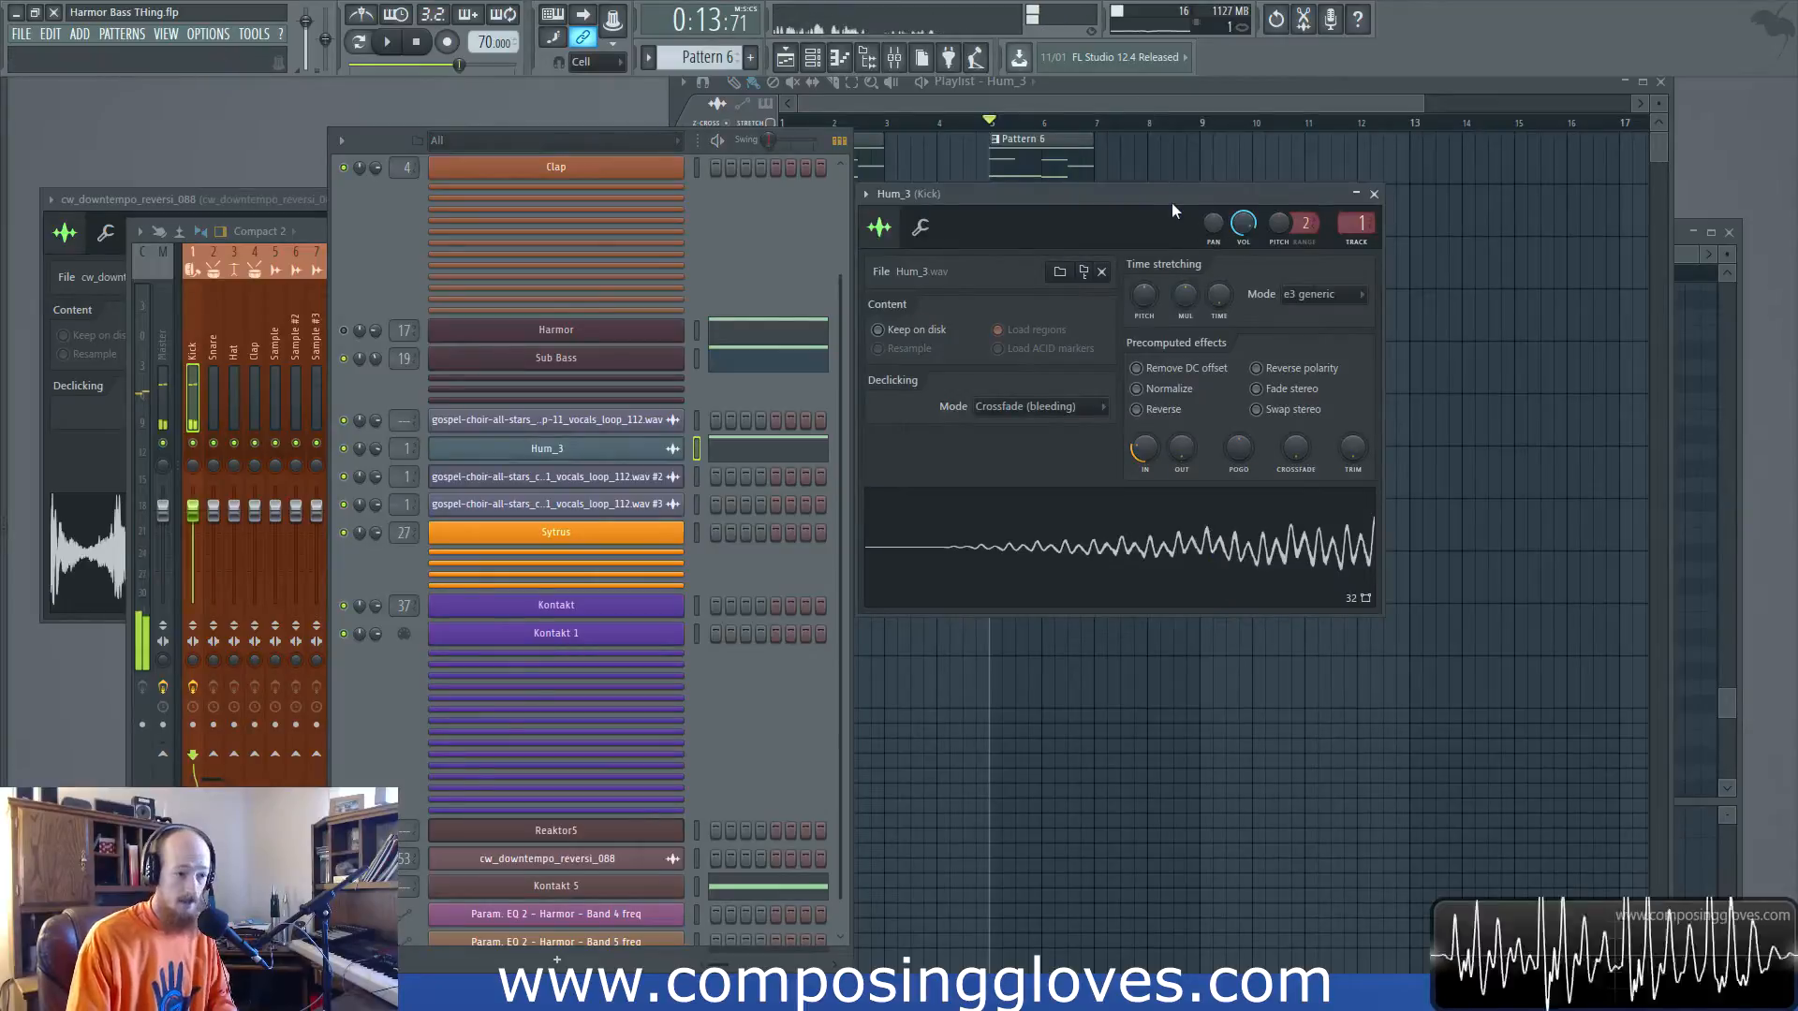
left_click(652, 422)
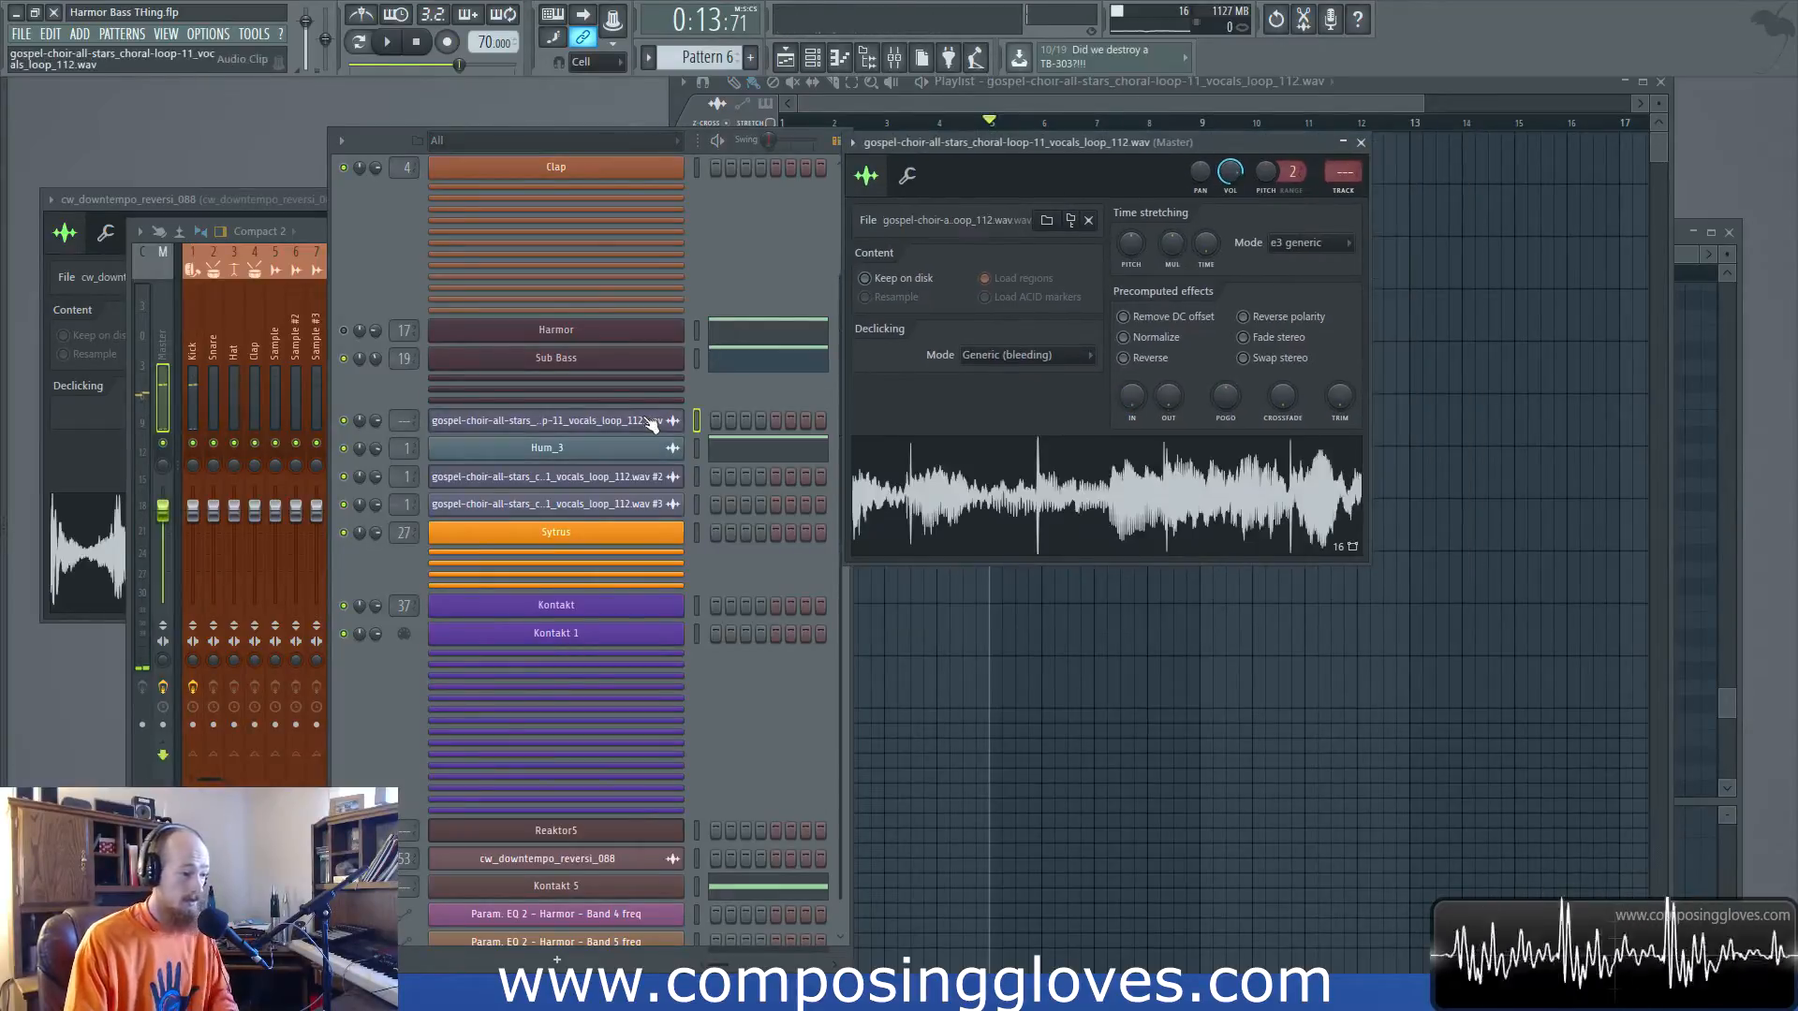
left_click(1204, 496)
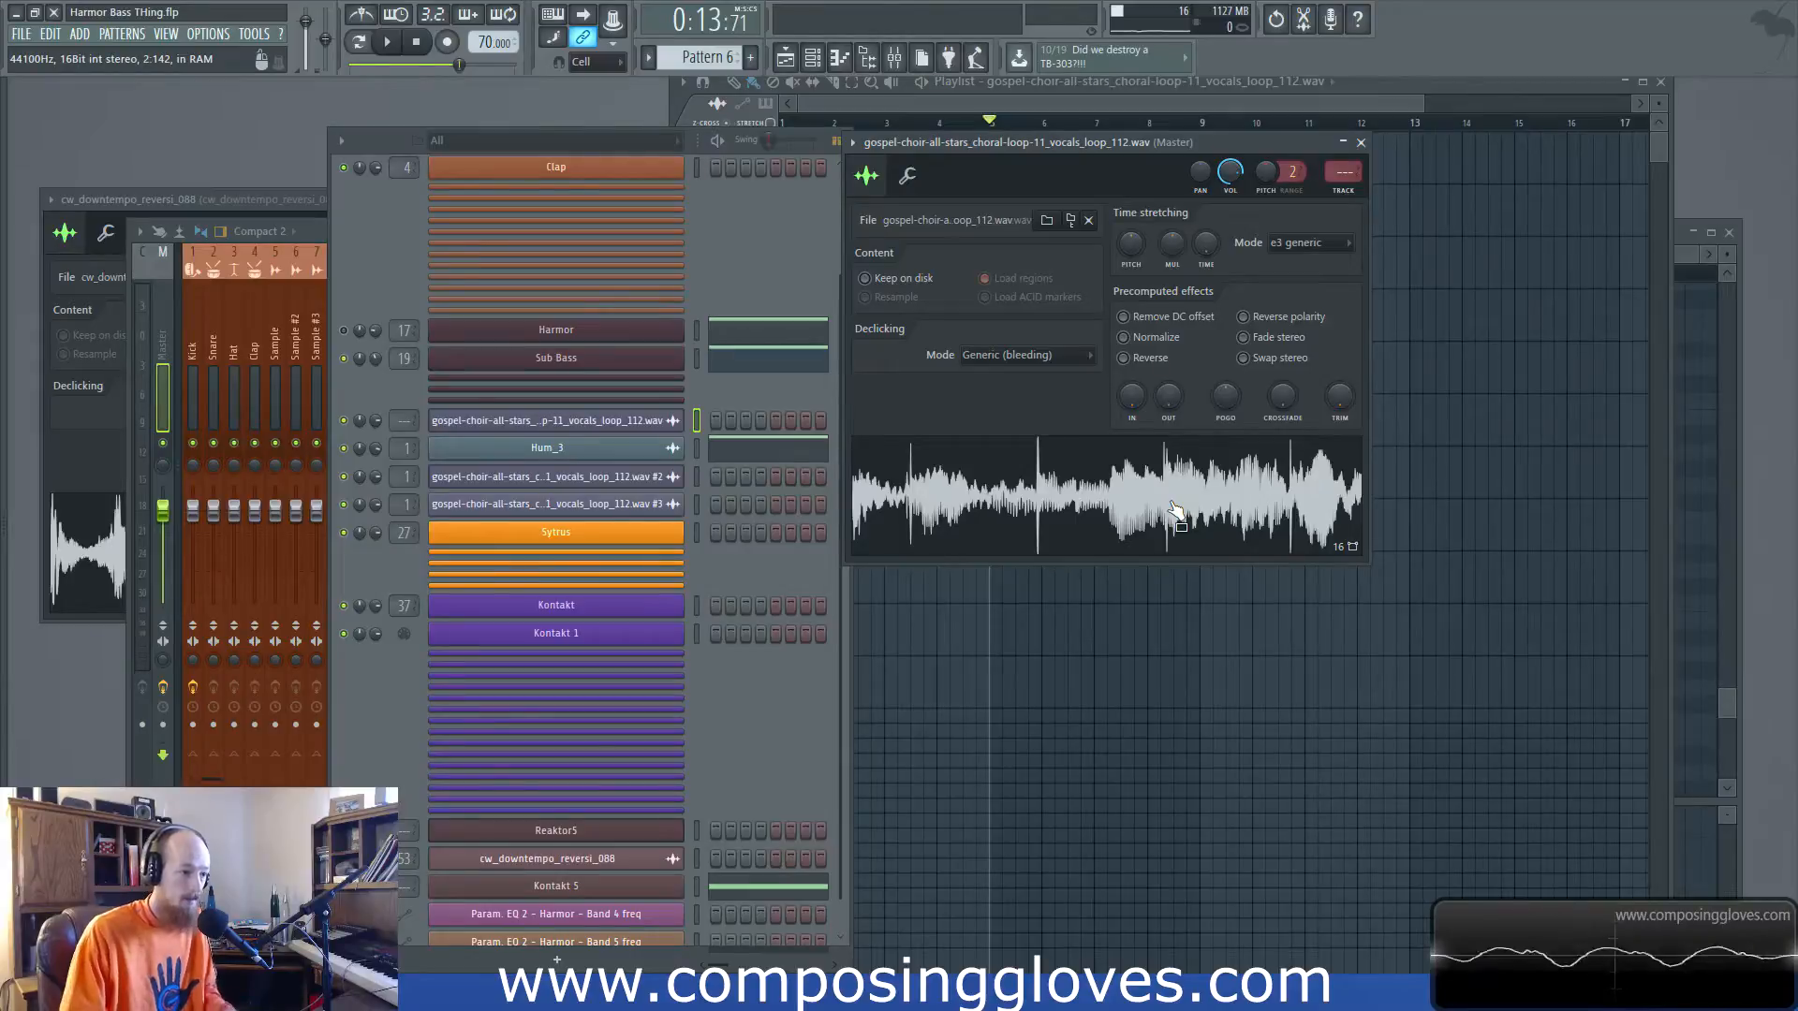
key("alt+F8")
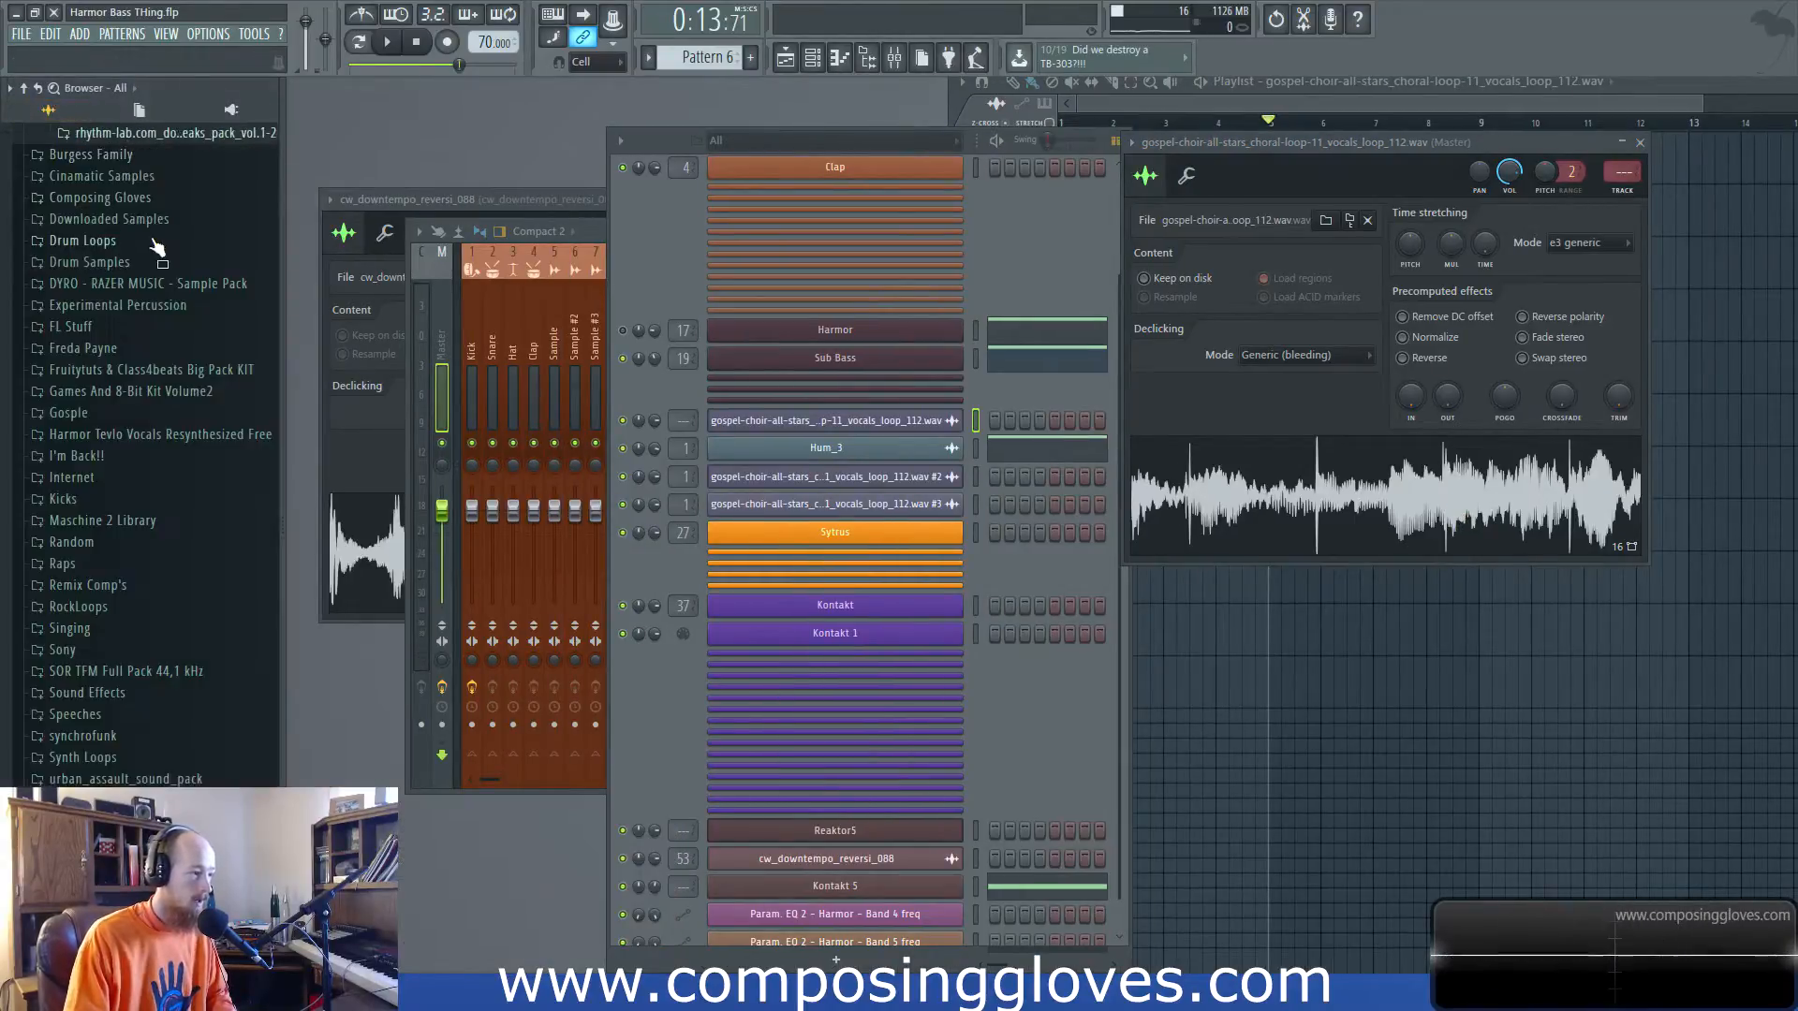
scroll(156, 246, "down", 2)
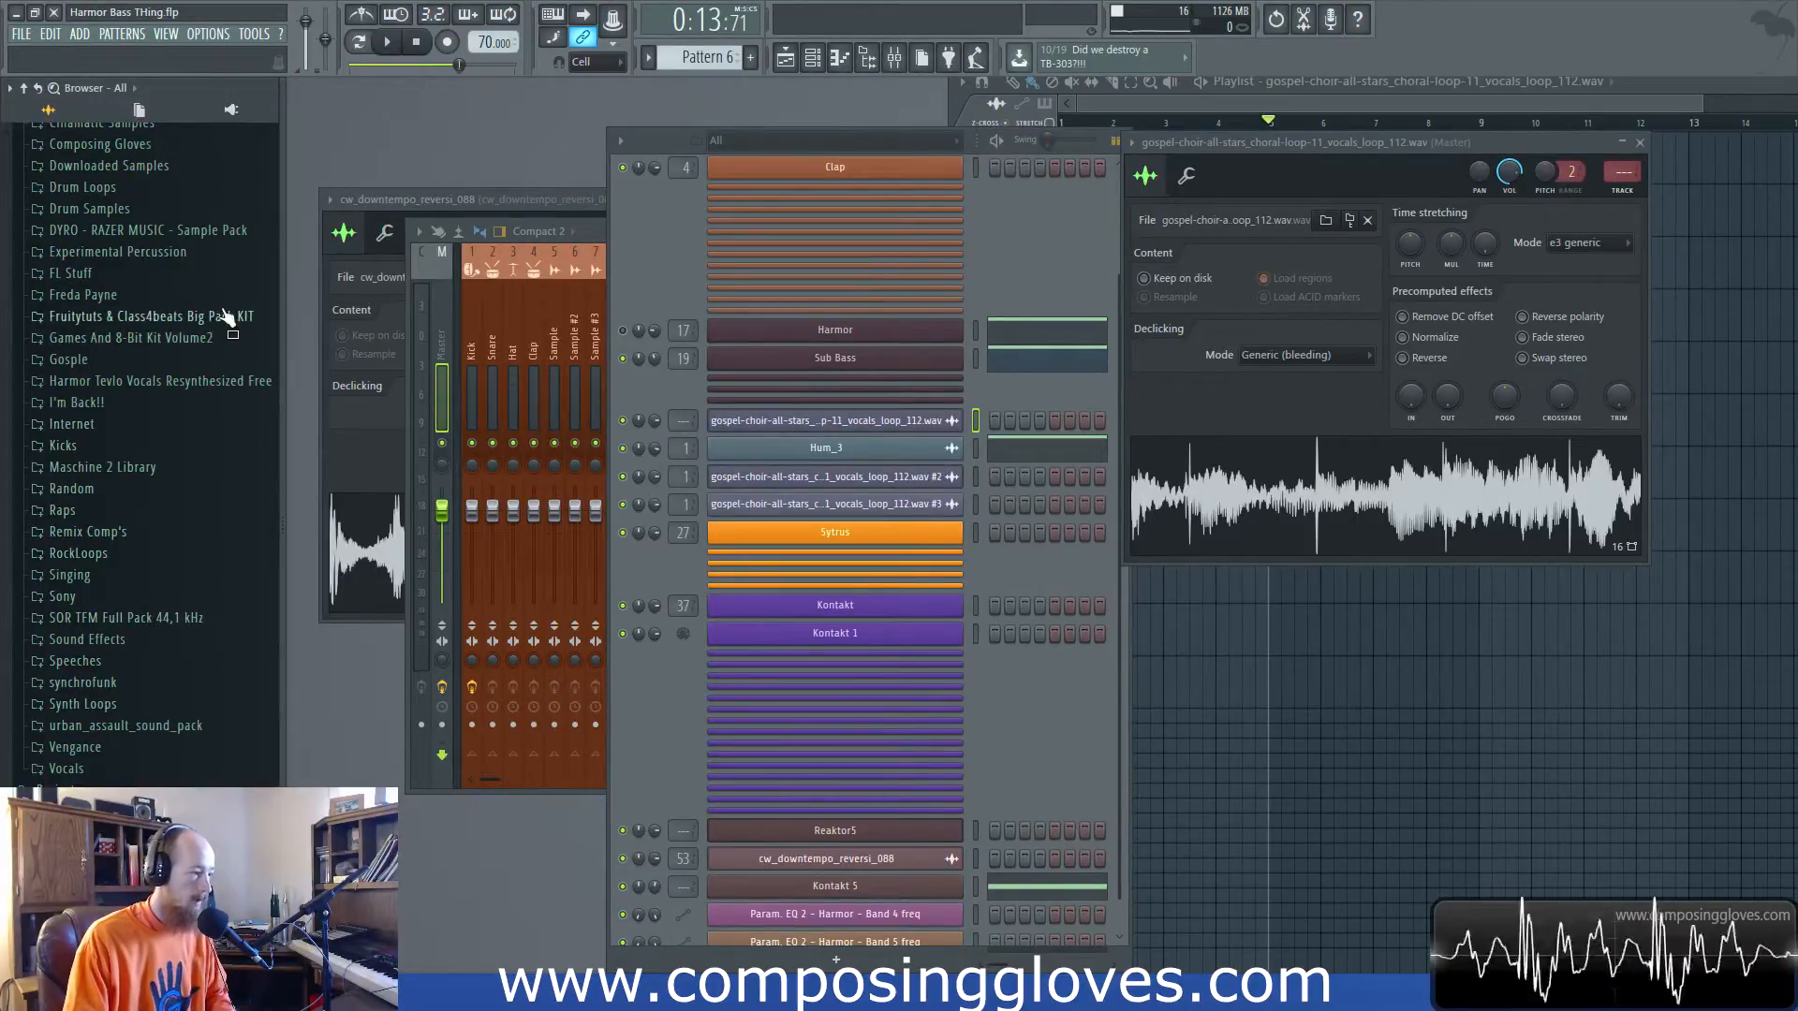
scroll(223, 305, "up", 3)
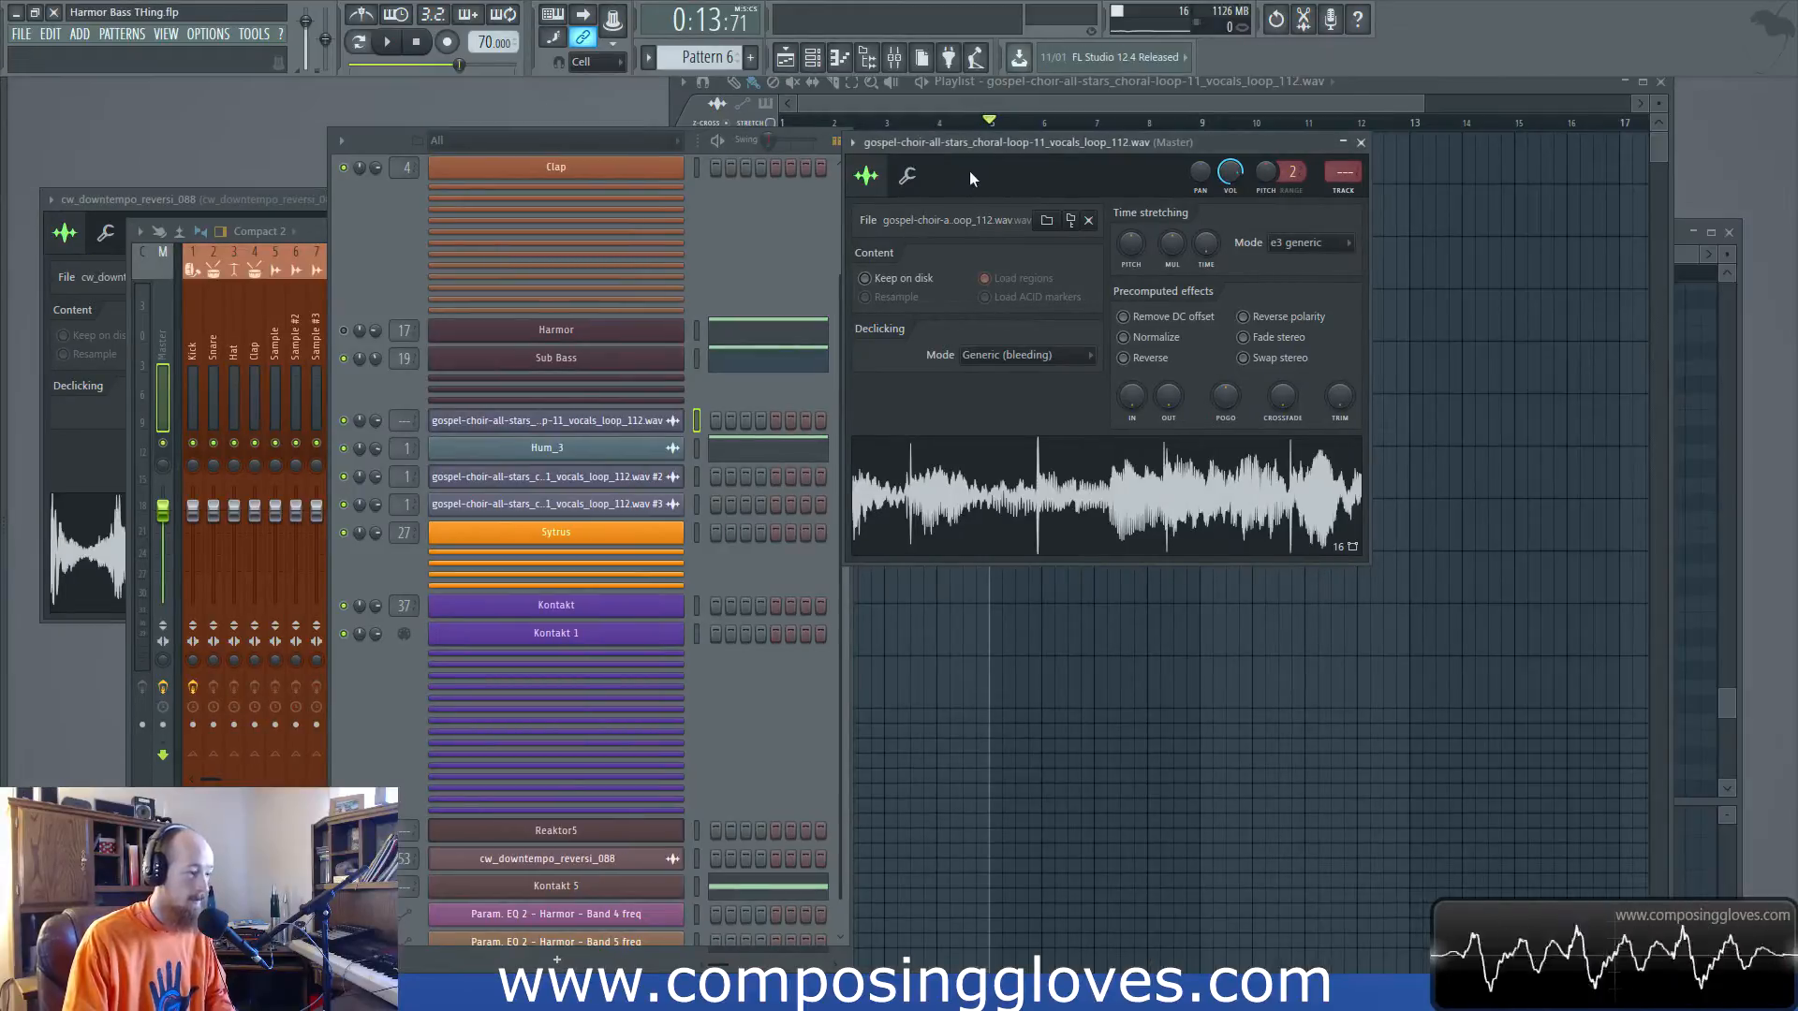
Place the gospel choir vocals loop #3 clip on the Extra 2 playlist track, between bars 14 and 15
left_click_drag(1224, 140, 1382, 165)
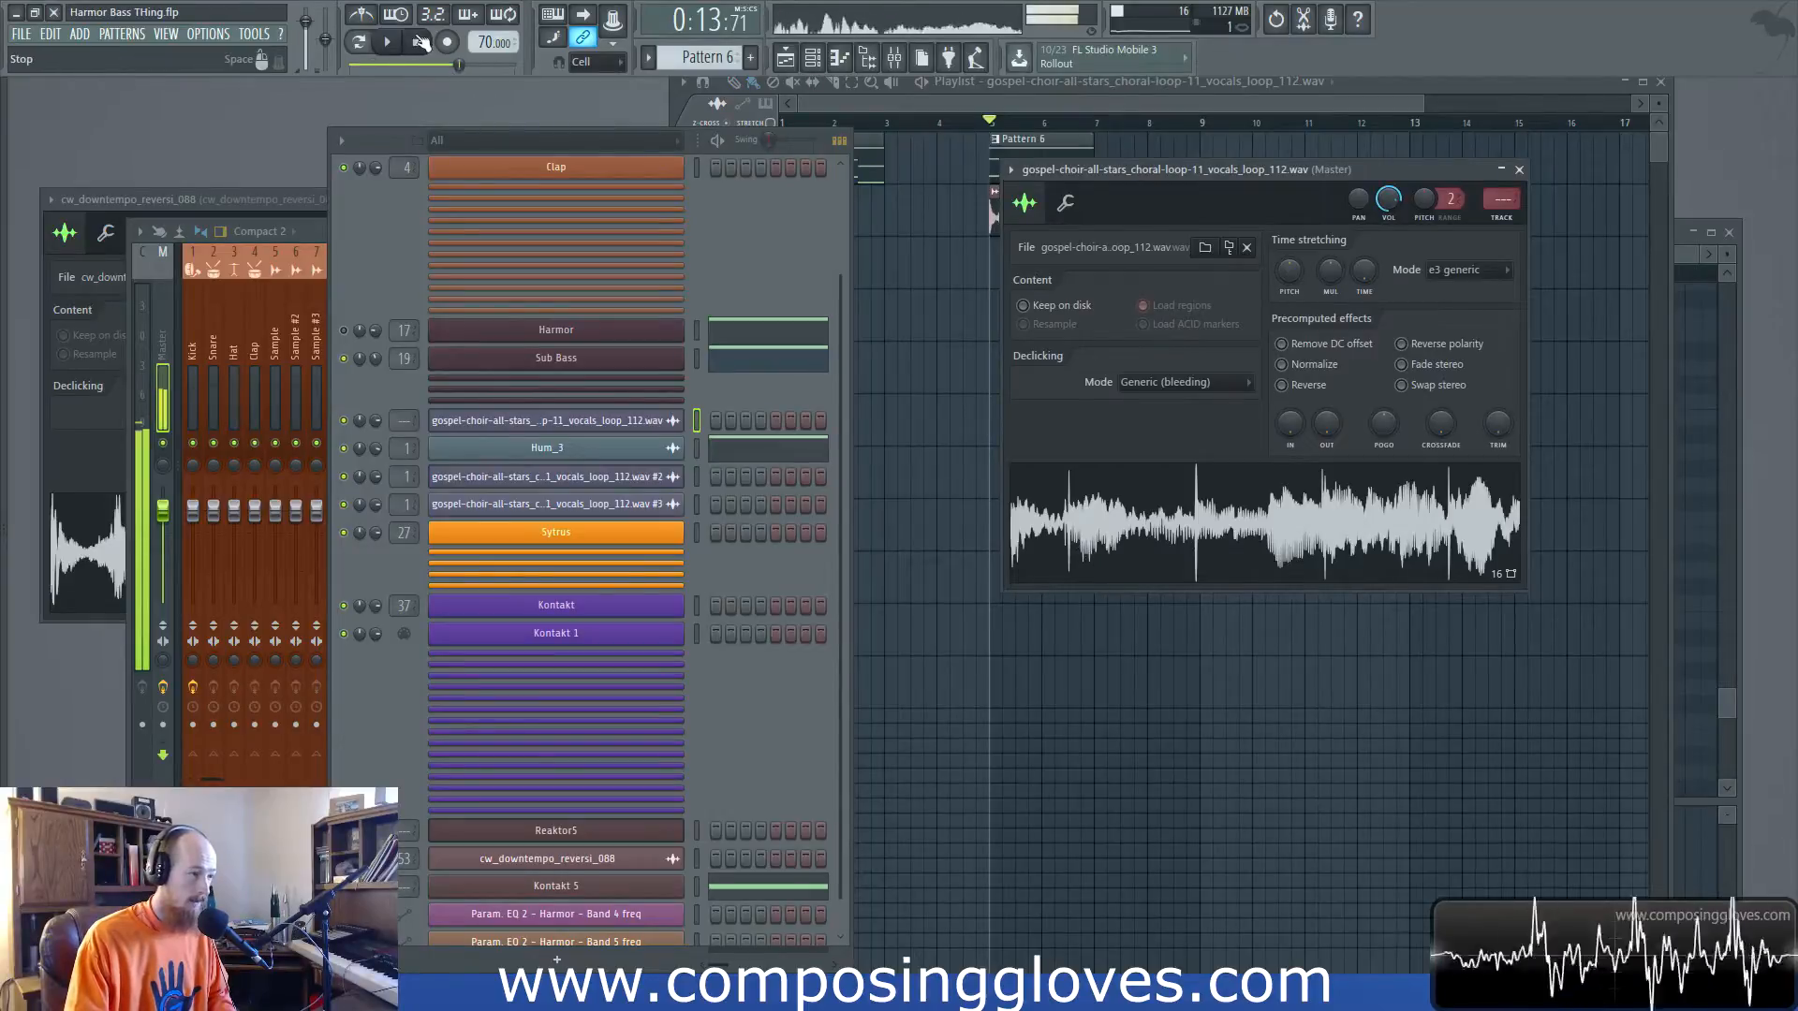
key("space")
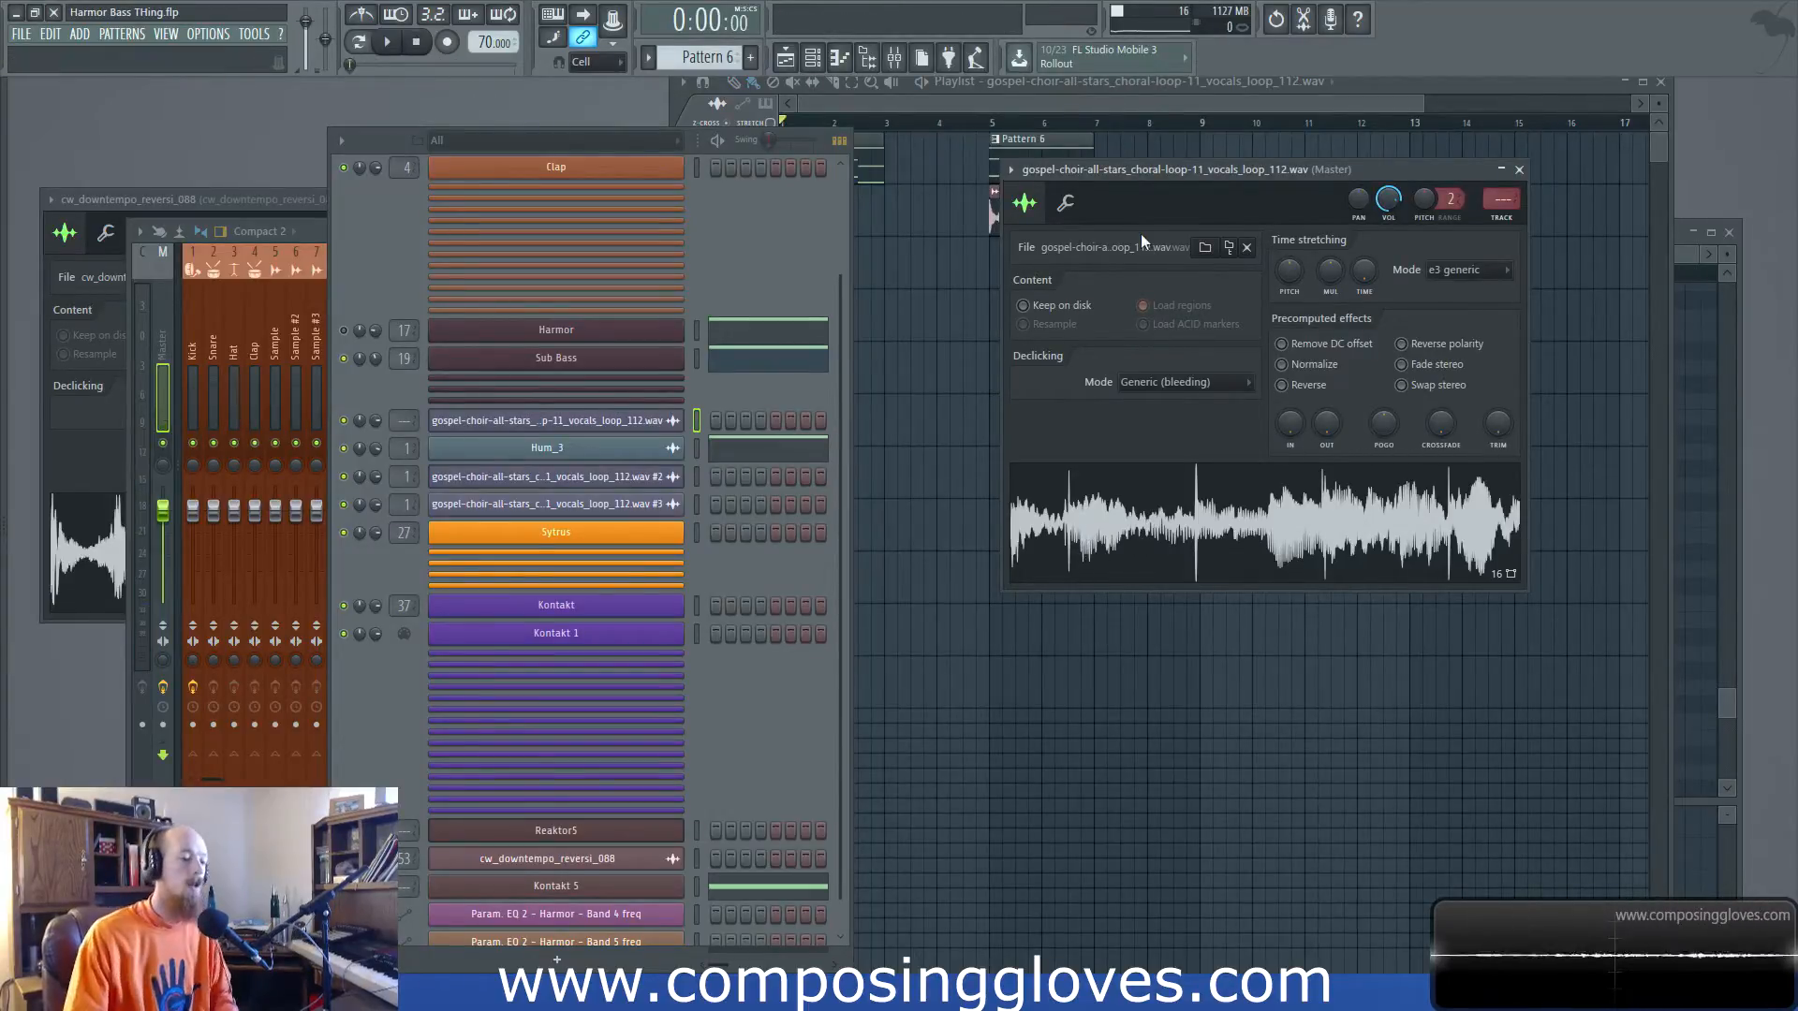
left_click_drag(1157, 553, 1518, 267)
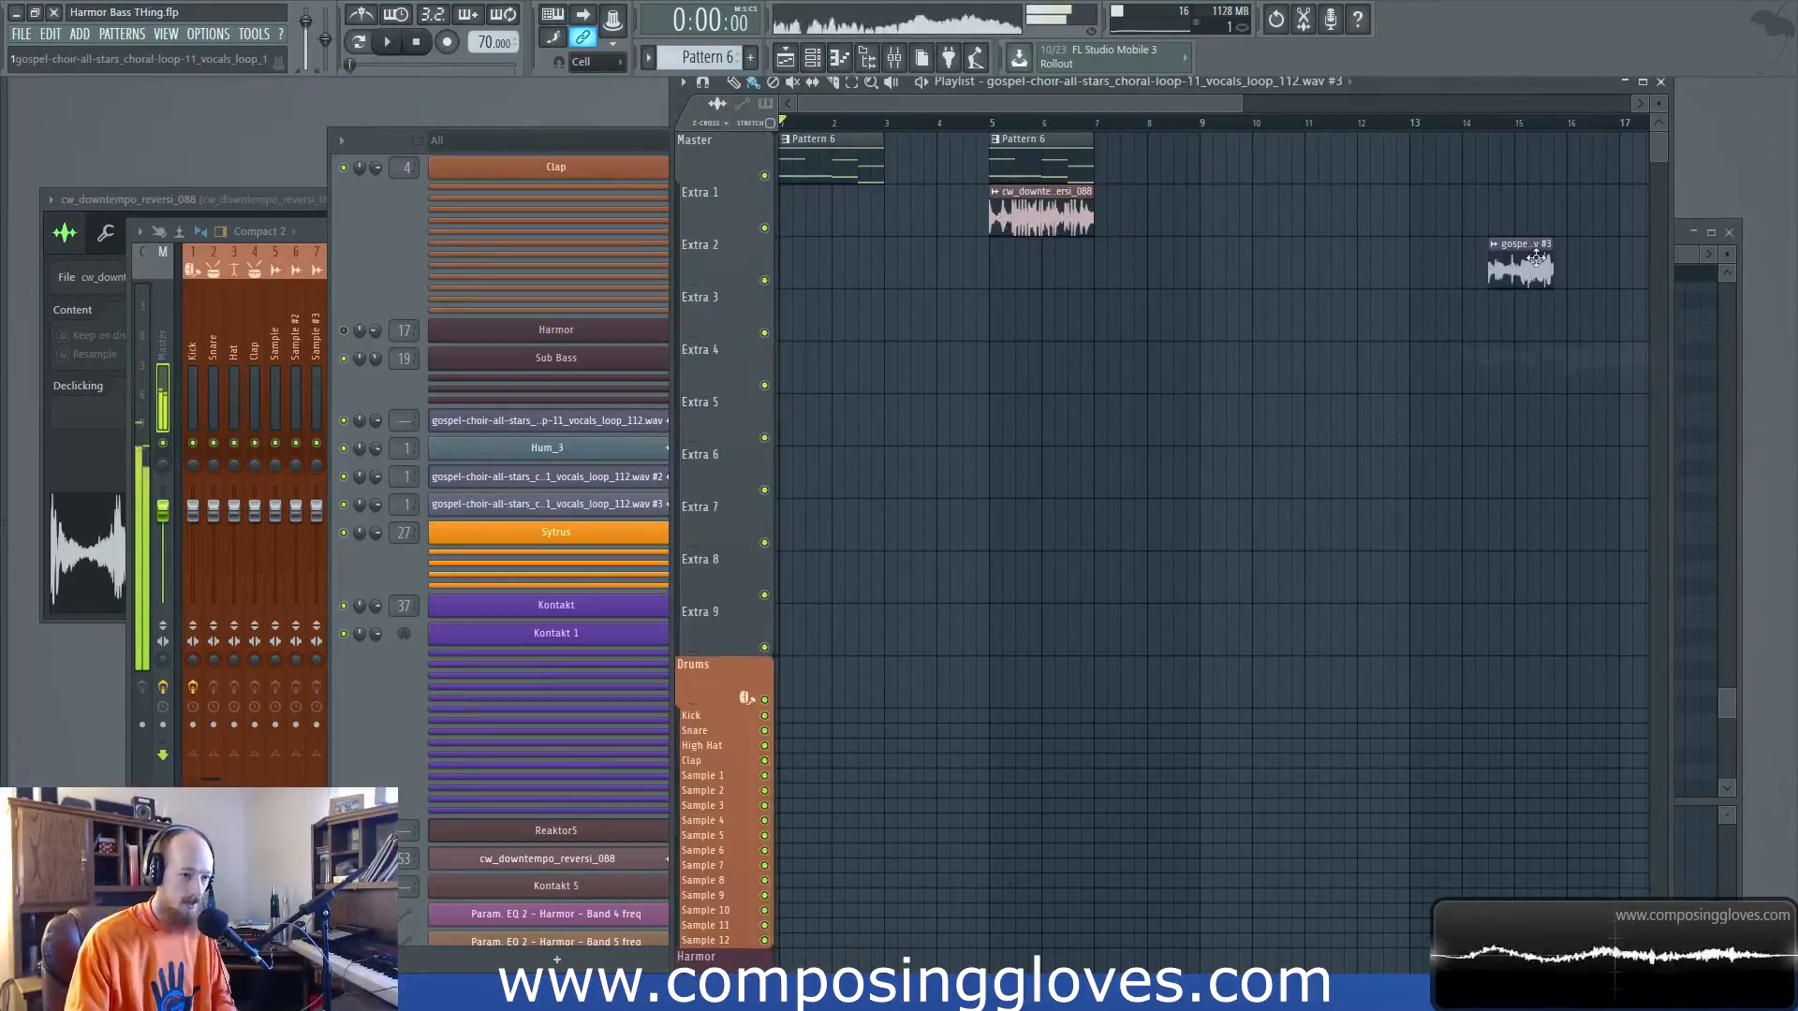
left_click(1468, 139)
left_click(1448, 168)
right_click(1489, 166)
Place the playhead near the start of the vocals loop clip on Extra 2 and play it
scroll(1515, 313, "up", 5)
left_click_drag(1449, 363, 1059, 140)
scroll(1191, 234, "up", 2)
left_click(1058, 124)
scroll(1097, 241, "up", 2)
key("space")
key("space")
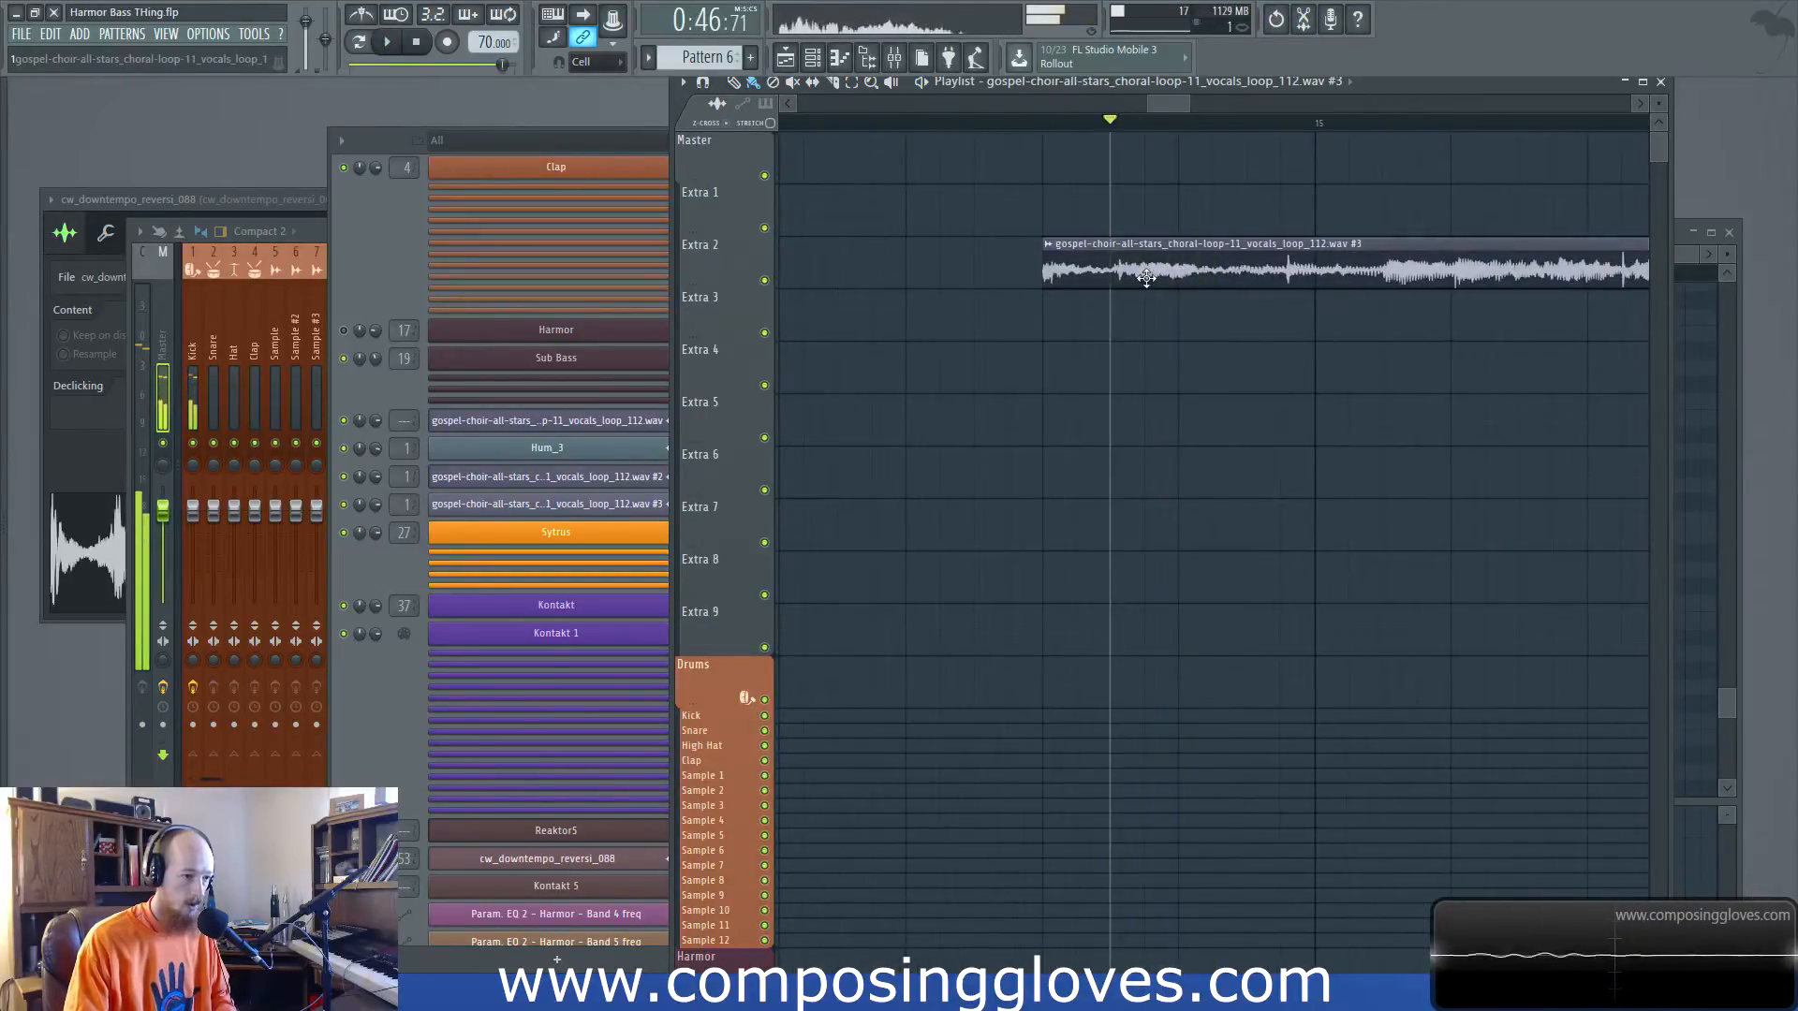
Reset the vocals loop clip's time-stretching pitch to 0 cents and play the clip from its start
double_click(1180, 272)
left_click(1555, 524)
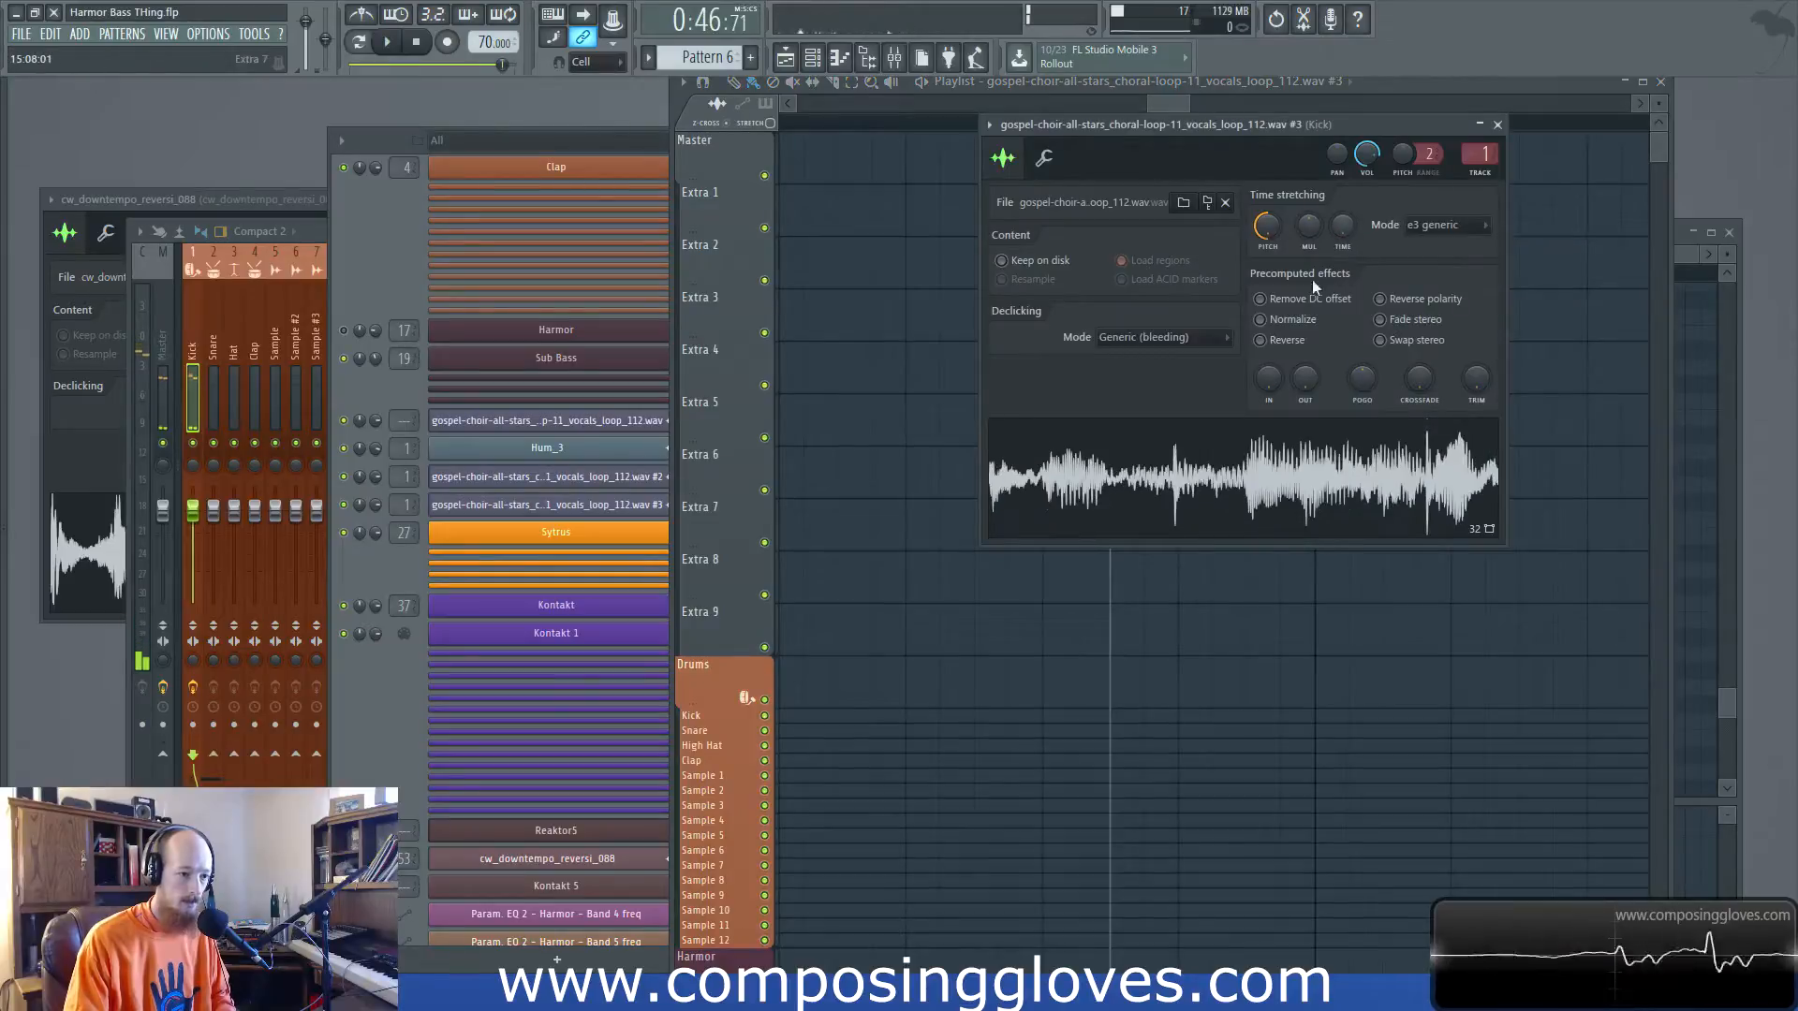
left_click_drag(1285, 222, 1279, 229)
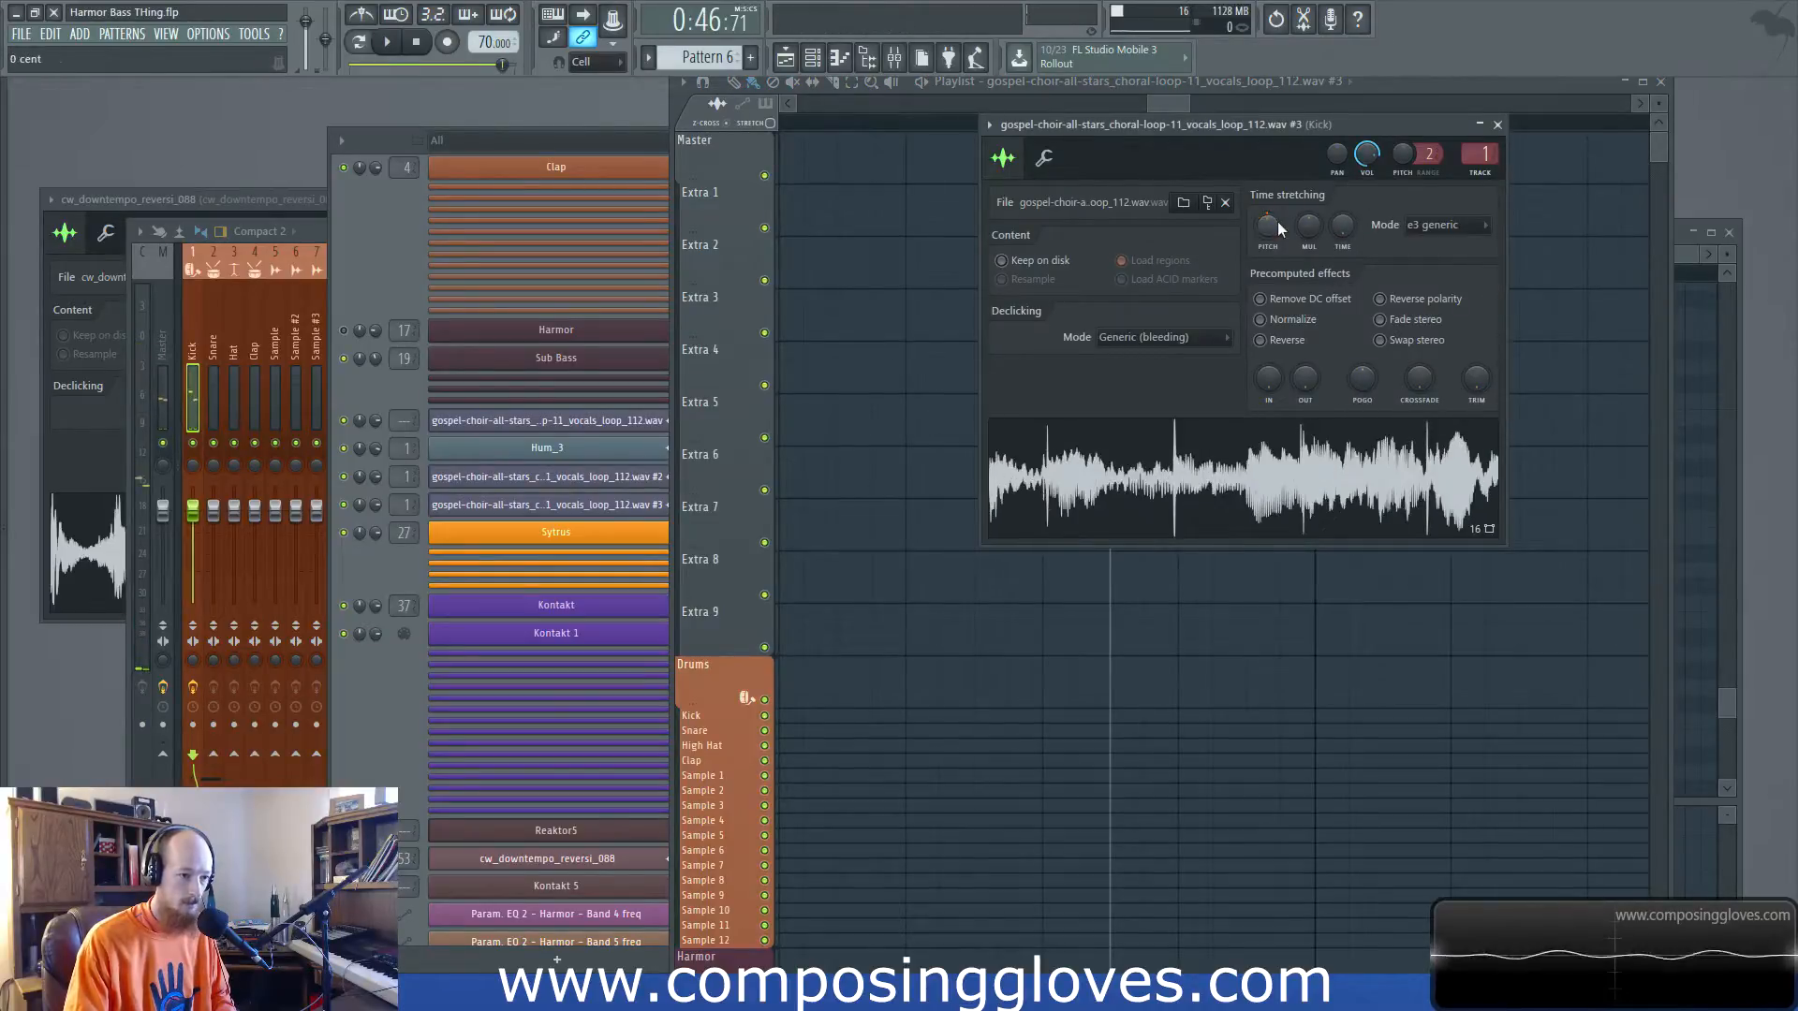
left_click(1497, 126)
scroll(1143, 189, "down", 2)
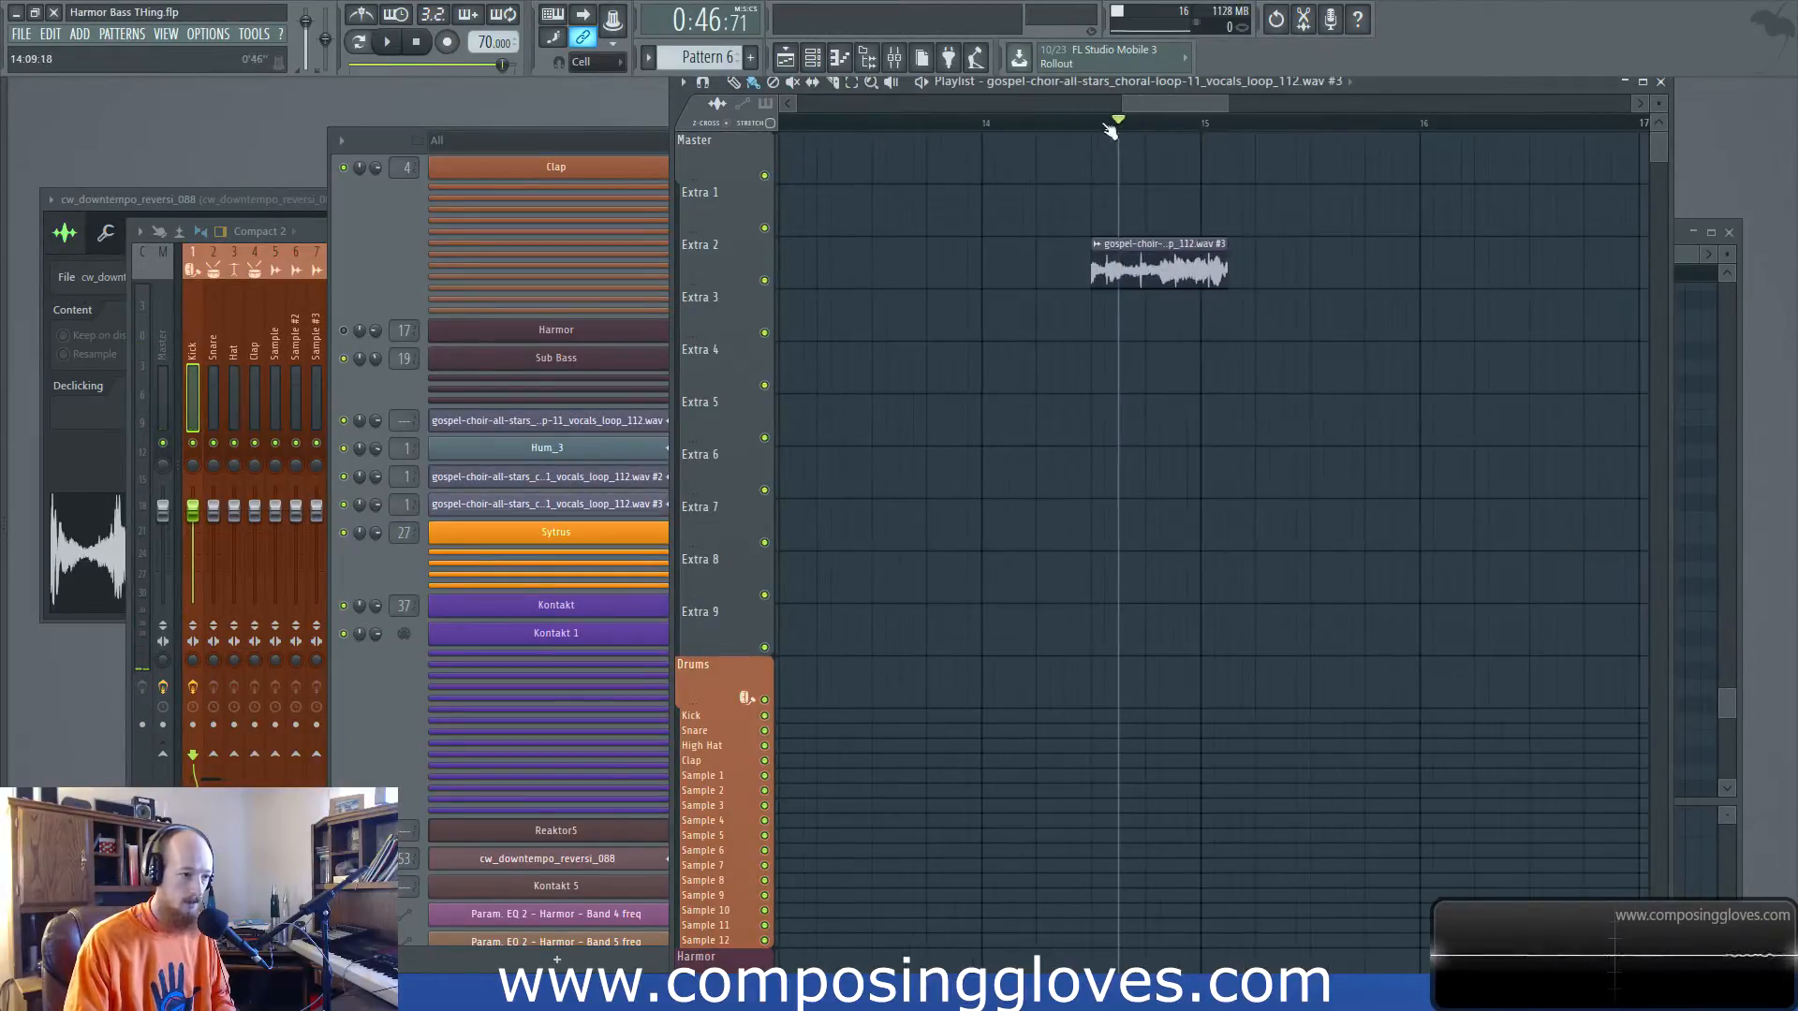
key("space")
scroll(1148, 267, "up", 3)
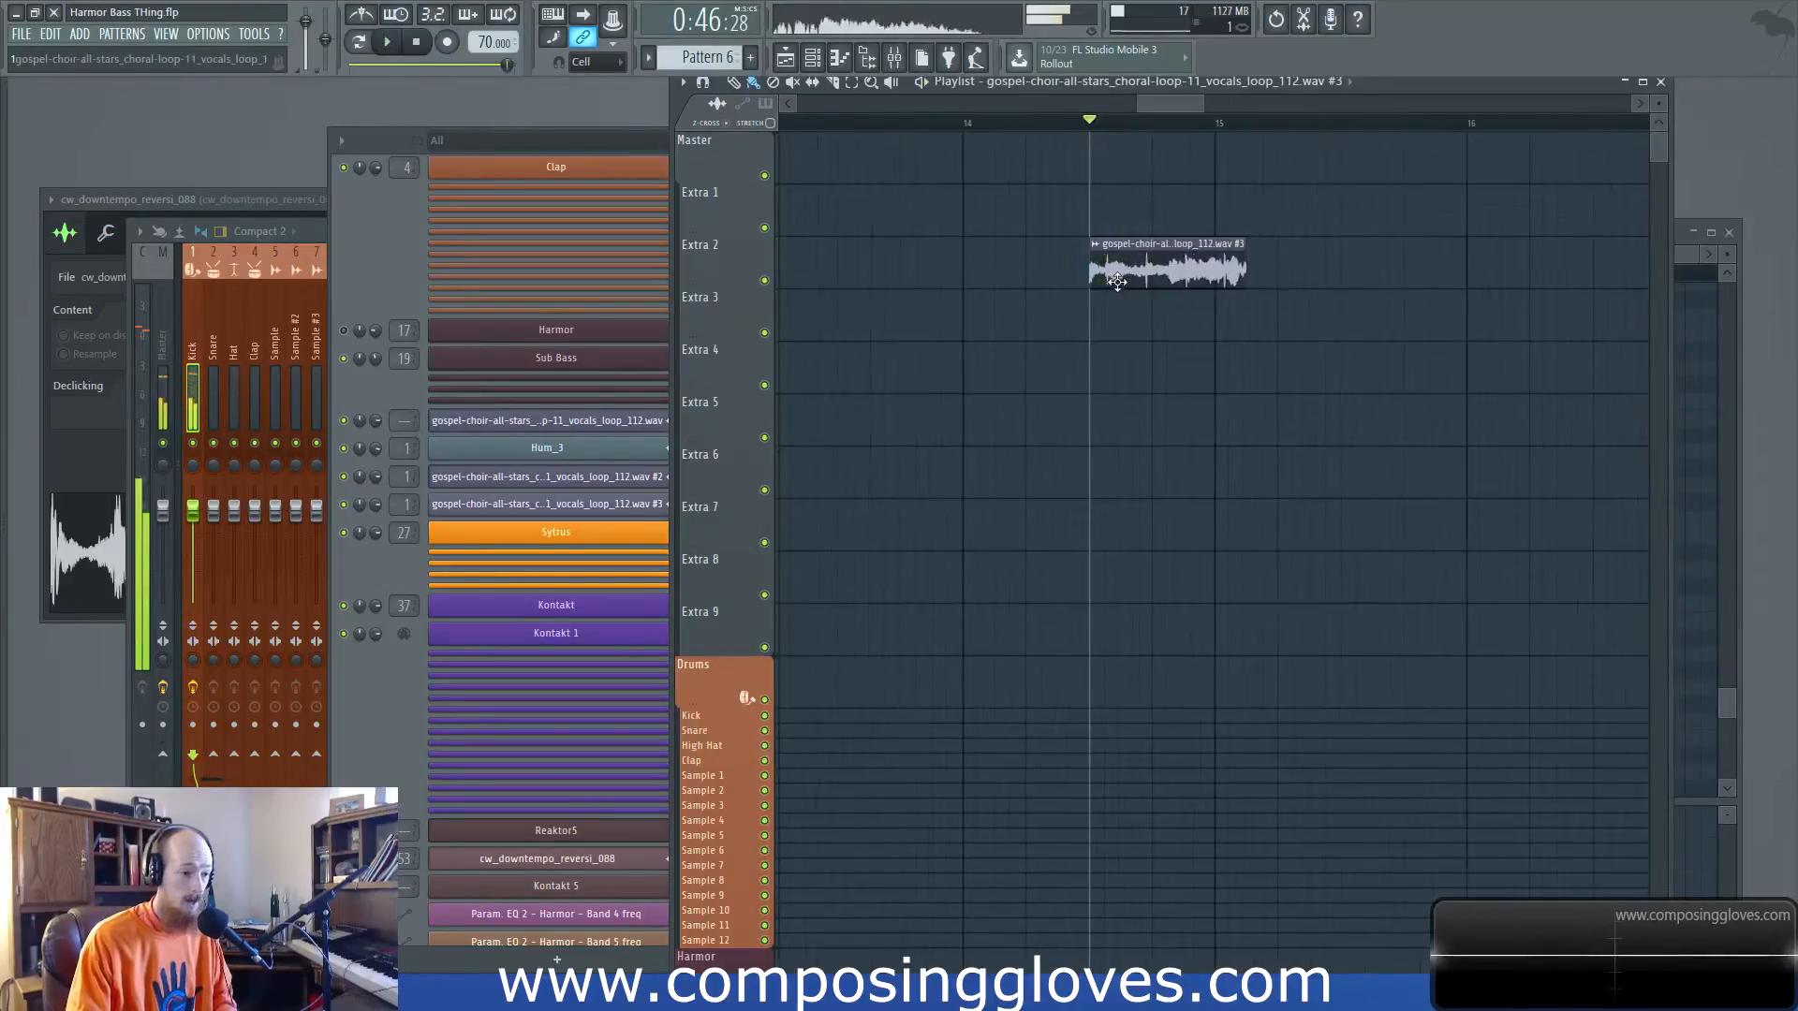
Route the vocals loop #3 channel to mixer track 22 and play the clip
double_click(1151, 269)
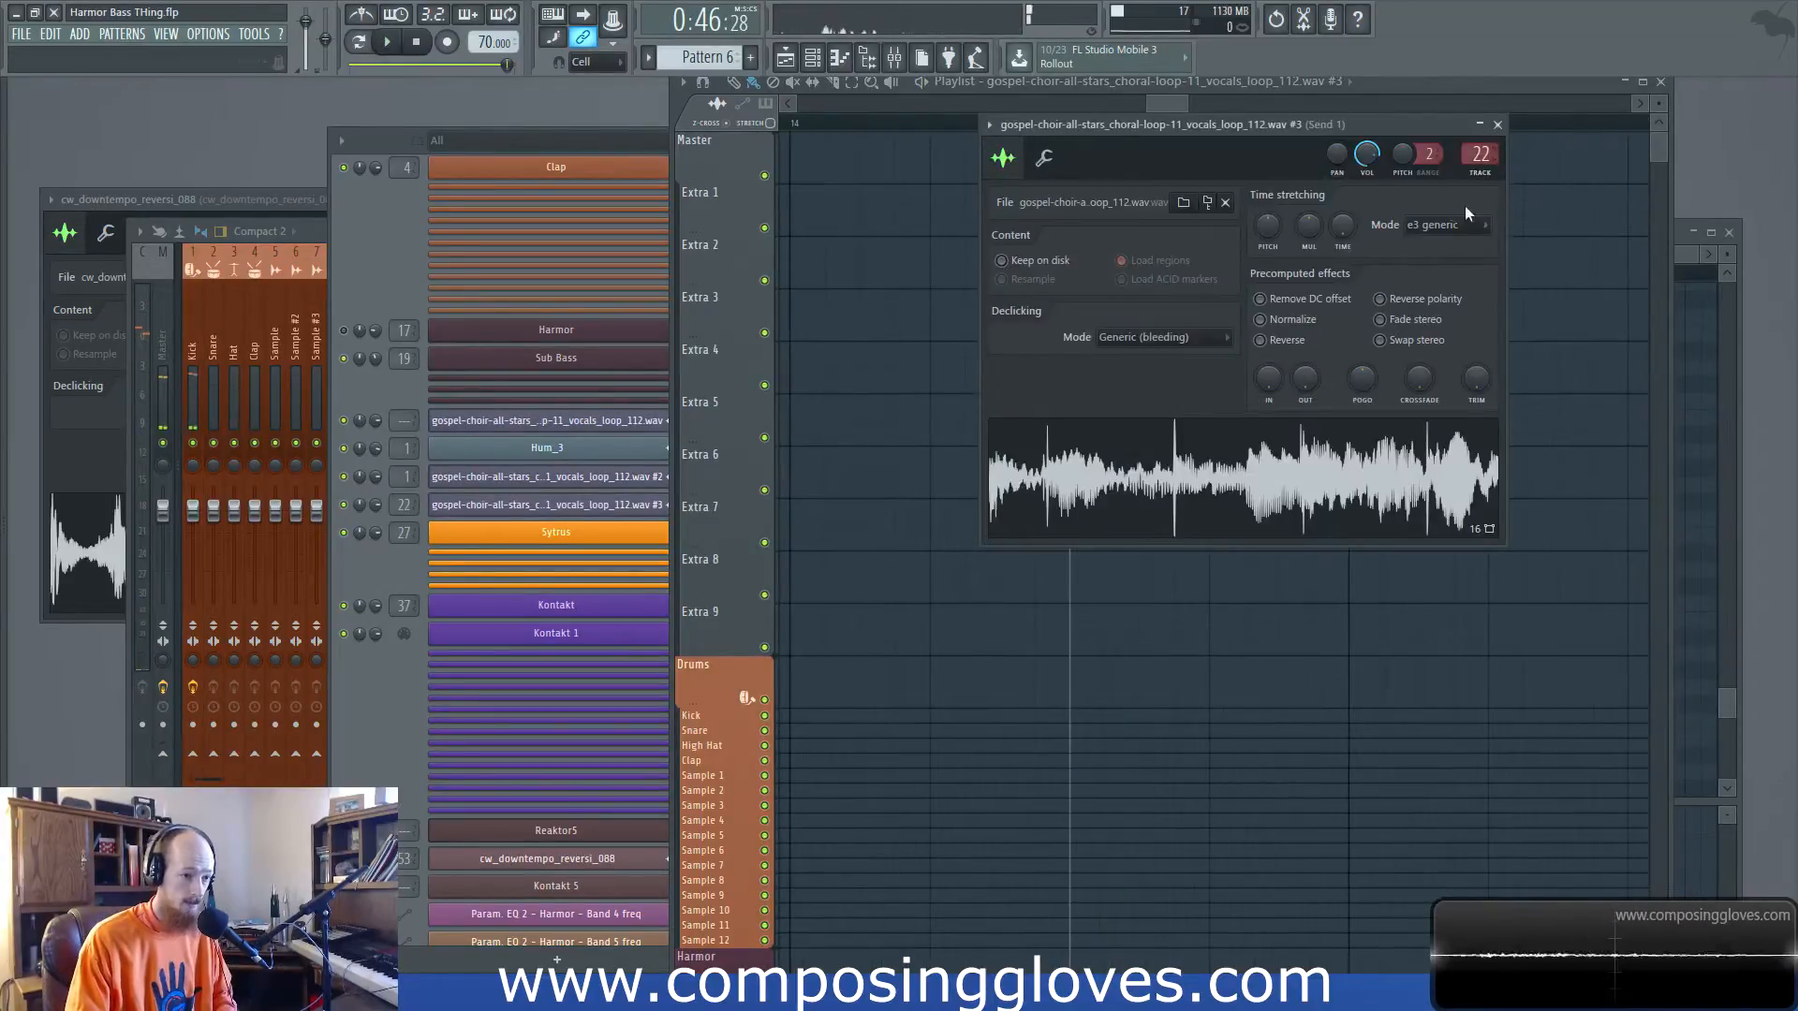
left_click(1161, 100)
key("space")
key("space")
Slice a short hum out of the vocals loop clip on Extra 2 and delete the pieces before and after it
left_click_drag(1109, 308, 1186, 304)
right_click(1239, 250)
right_click(1088, 275)
scroll(1077, 272, "up", 3)
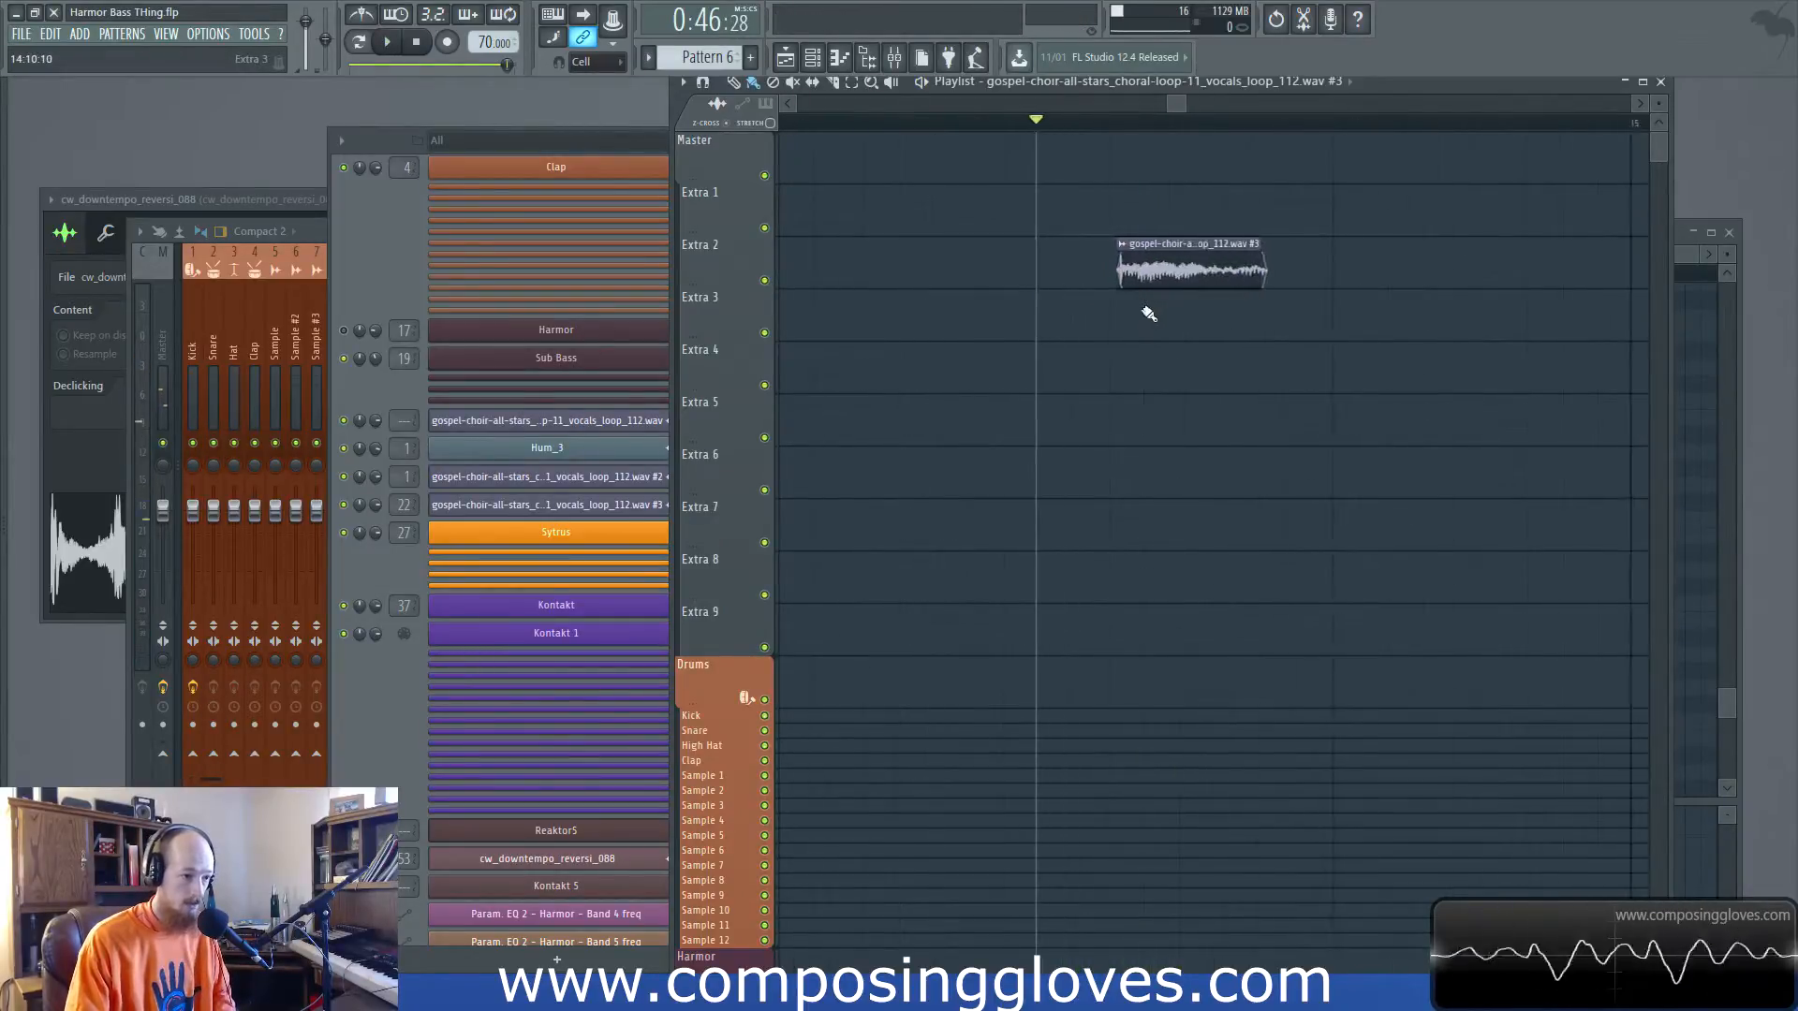
Check the vocal slice's declicking mode, then move the slice back to start at the playhead and play it
double_click(1036, 268)
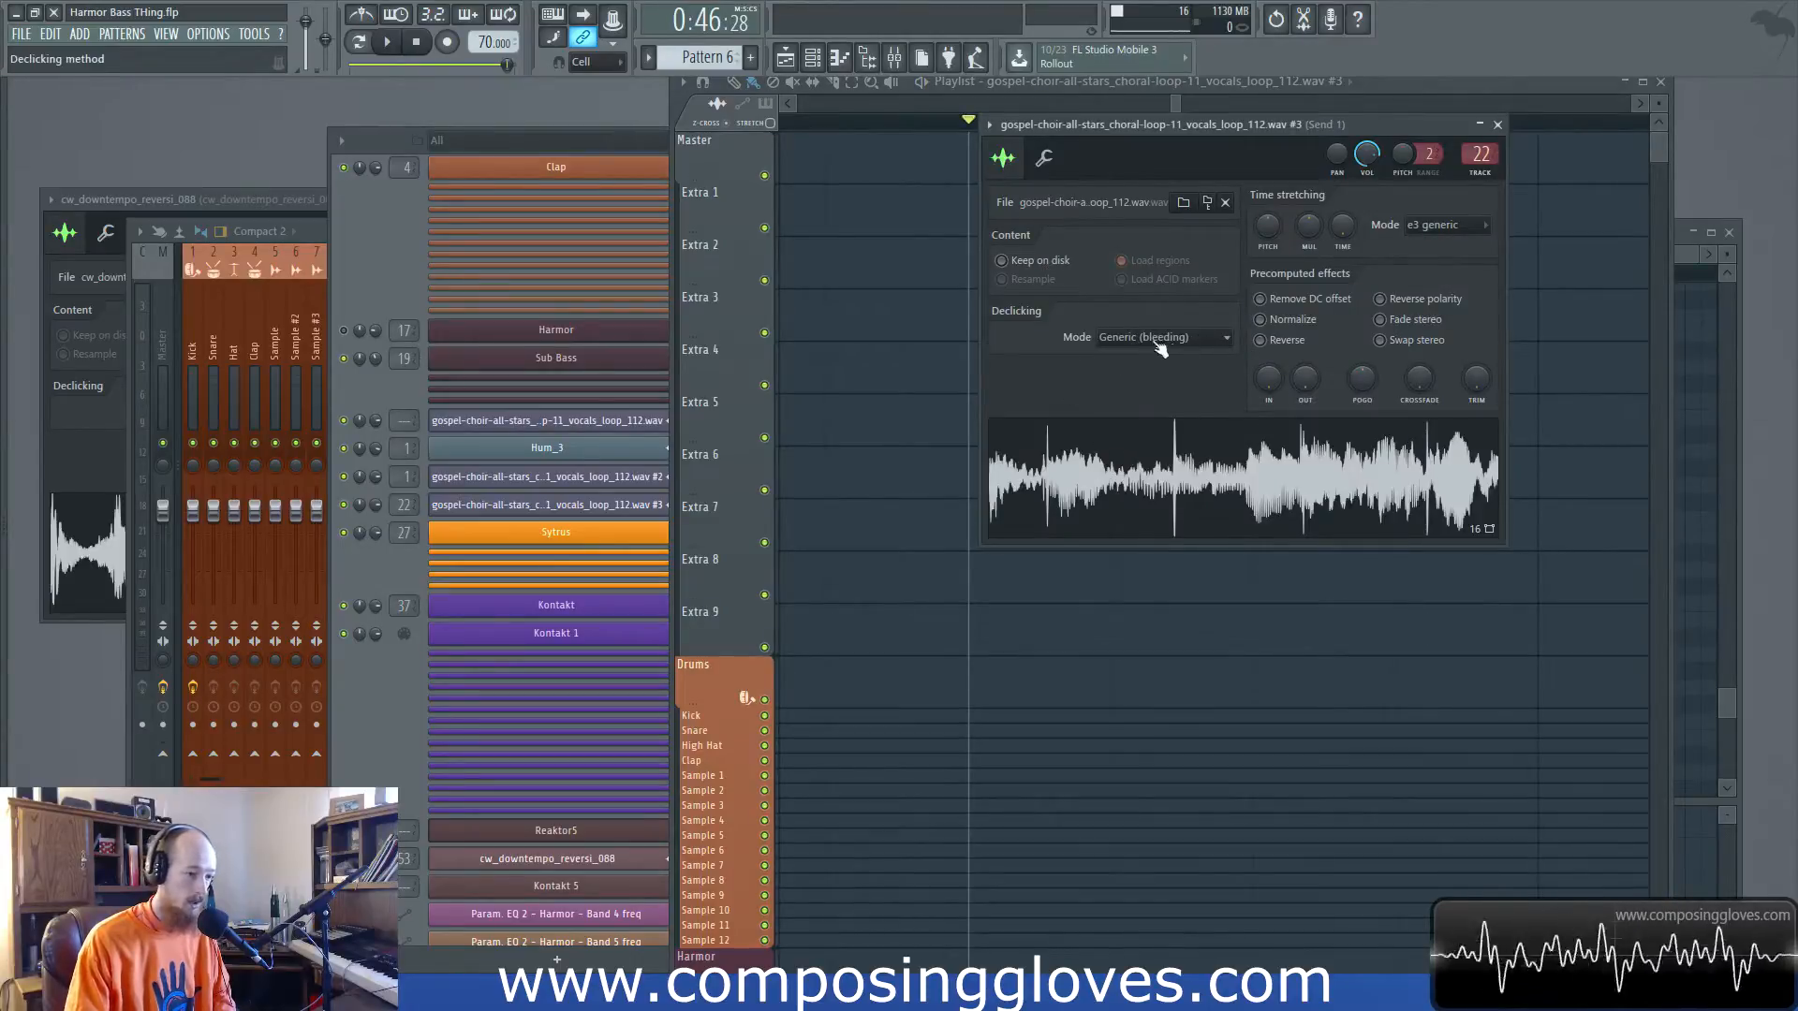
left_click(1497, 125)
scroll(1117, 189, "up", 2)
scroll(1243, 209, "down", 4)
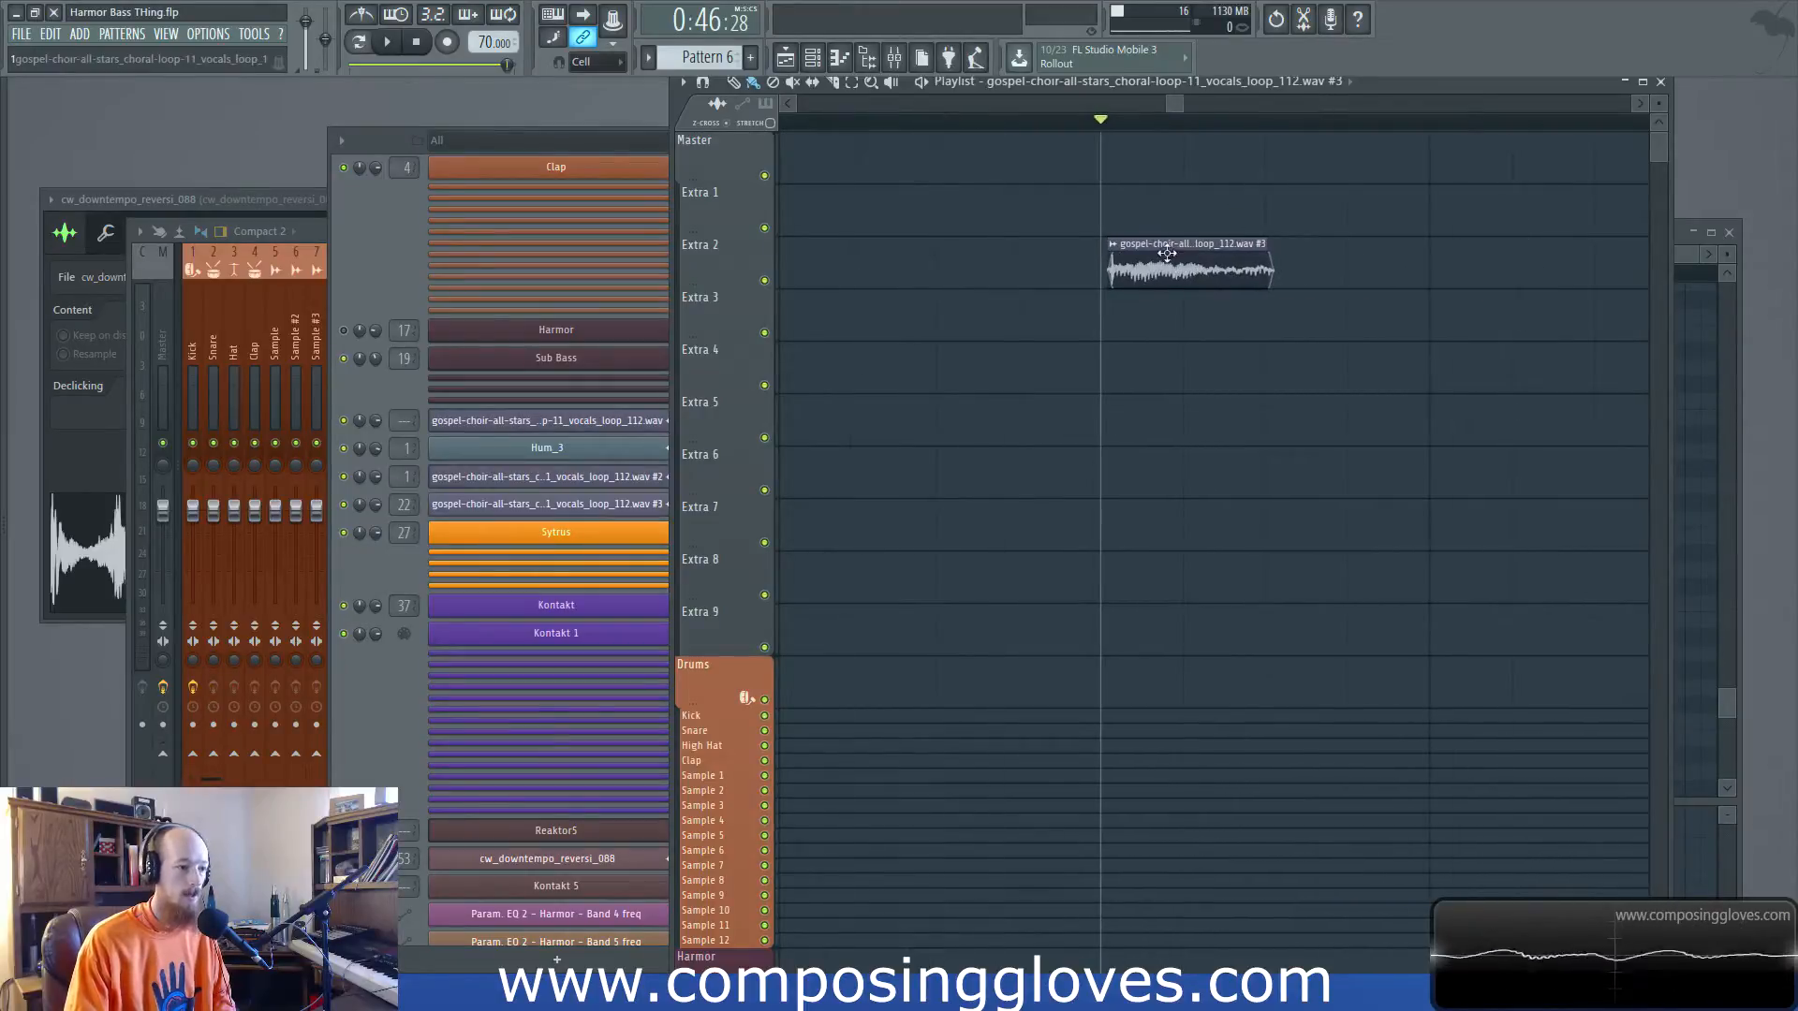
left_click_drag(1165, 261, 1155, 273)
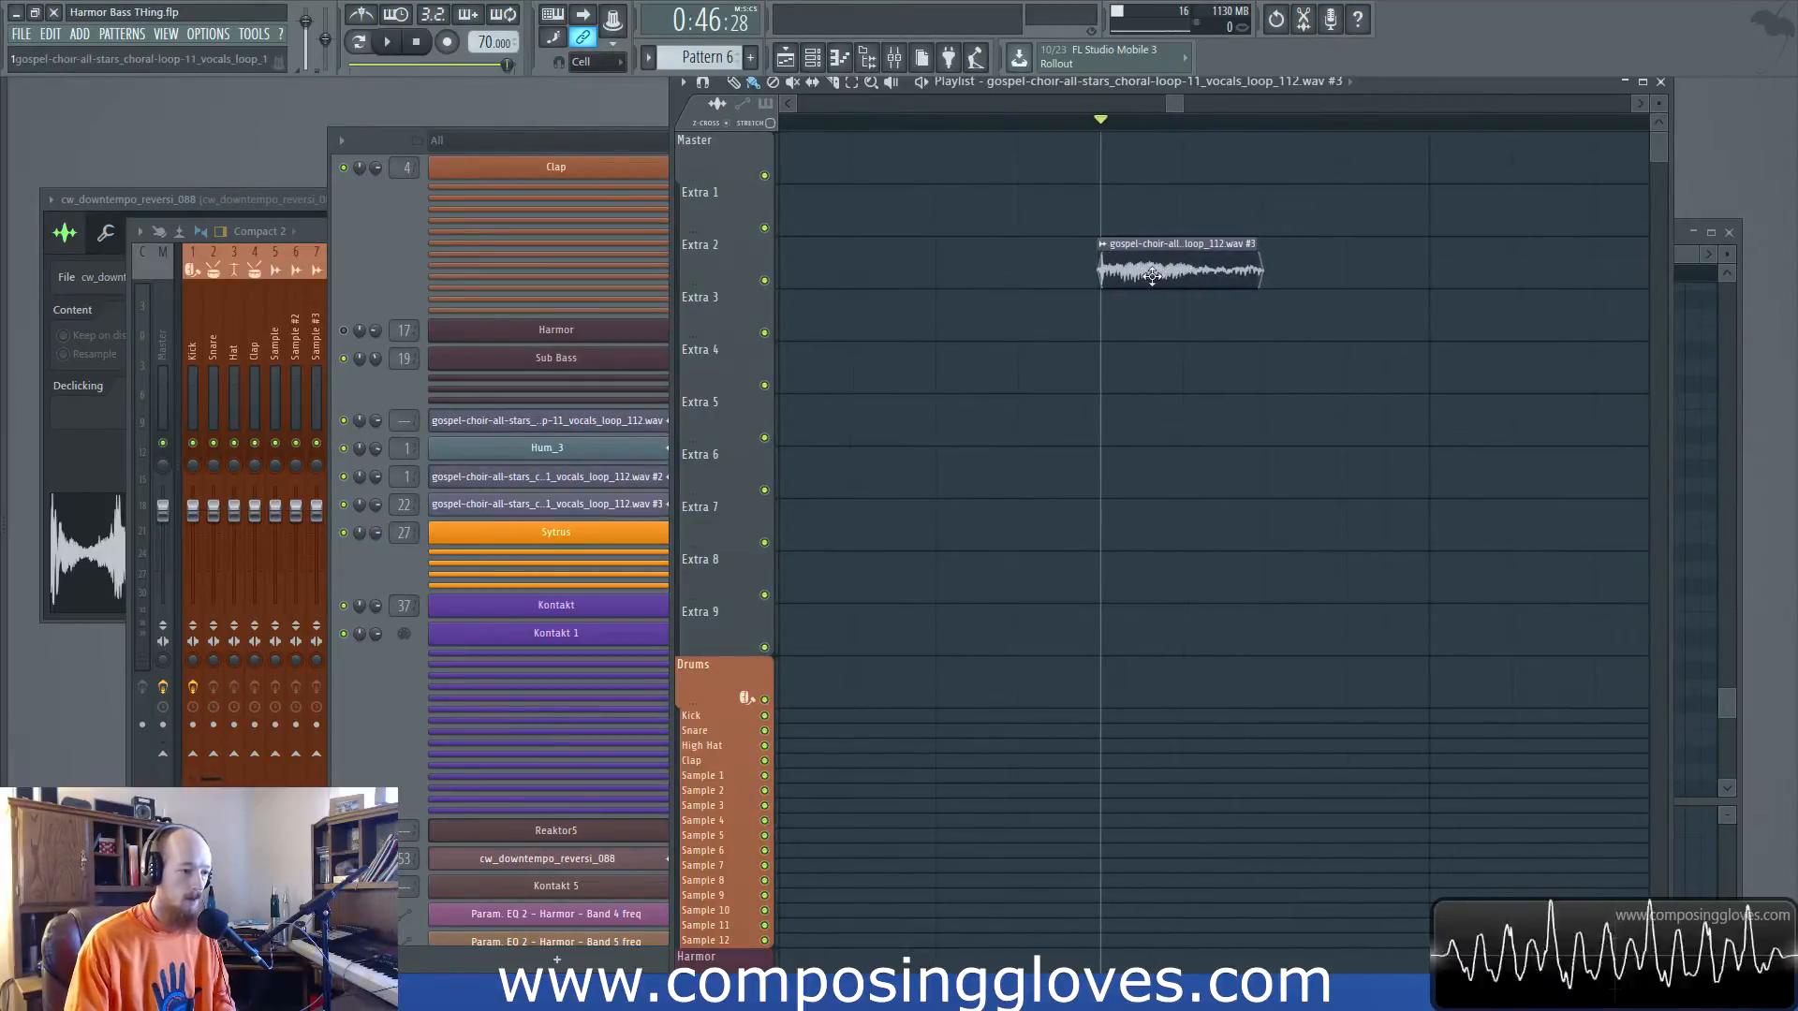
key("space")
key("space")
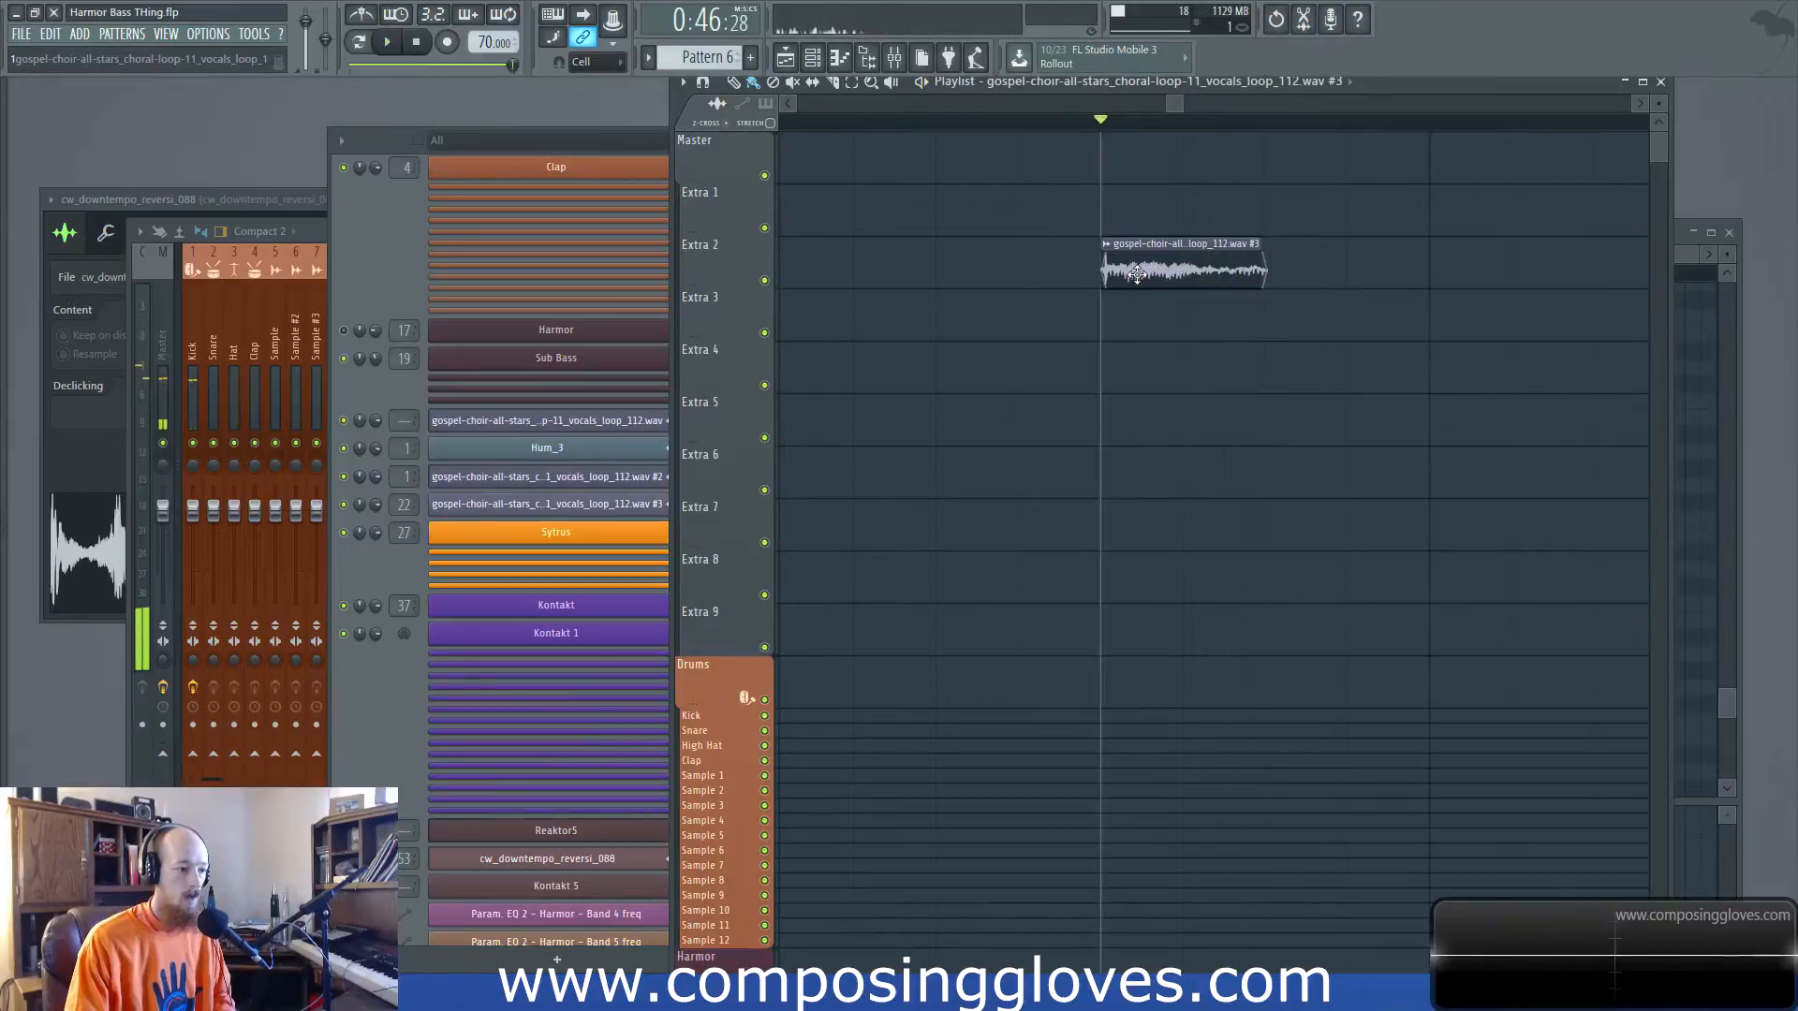
Trim the transient off the start of the vocal slice and play the result
scroll(1112, 271, "up", 2)
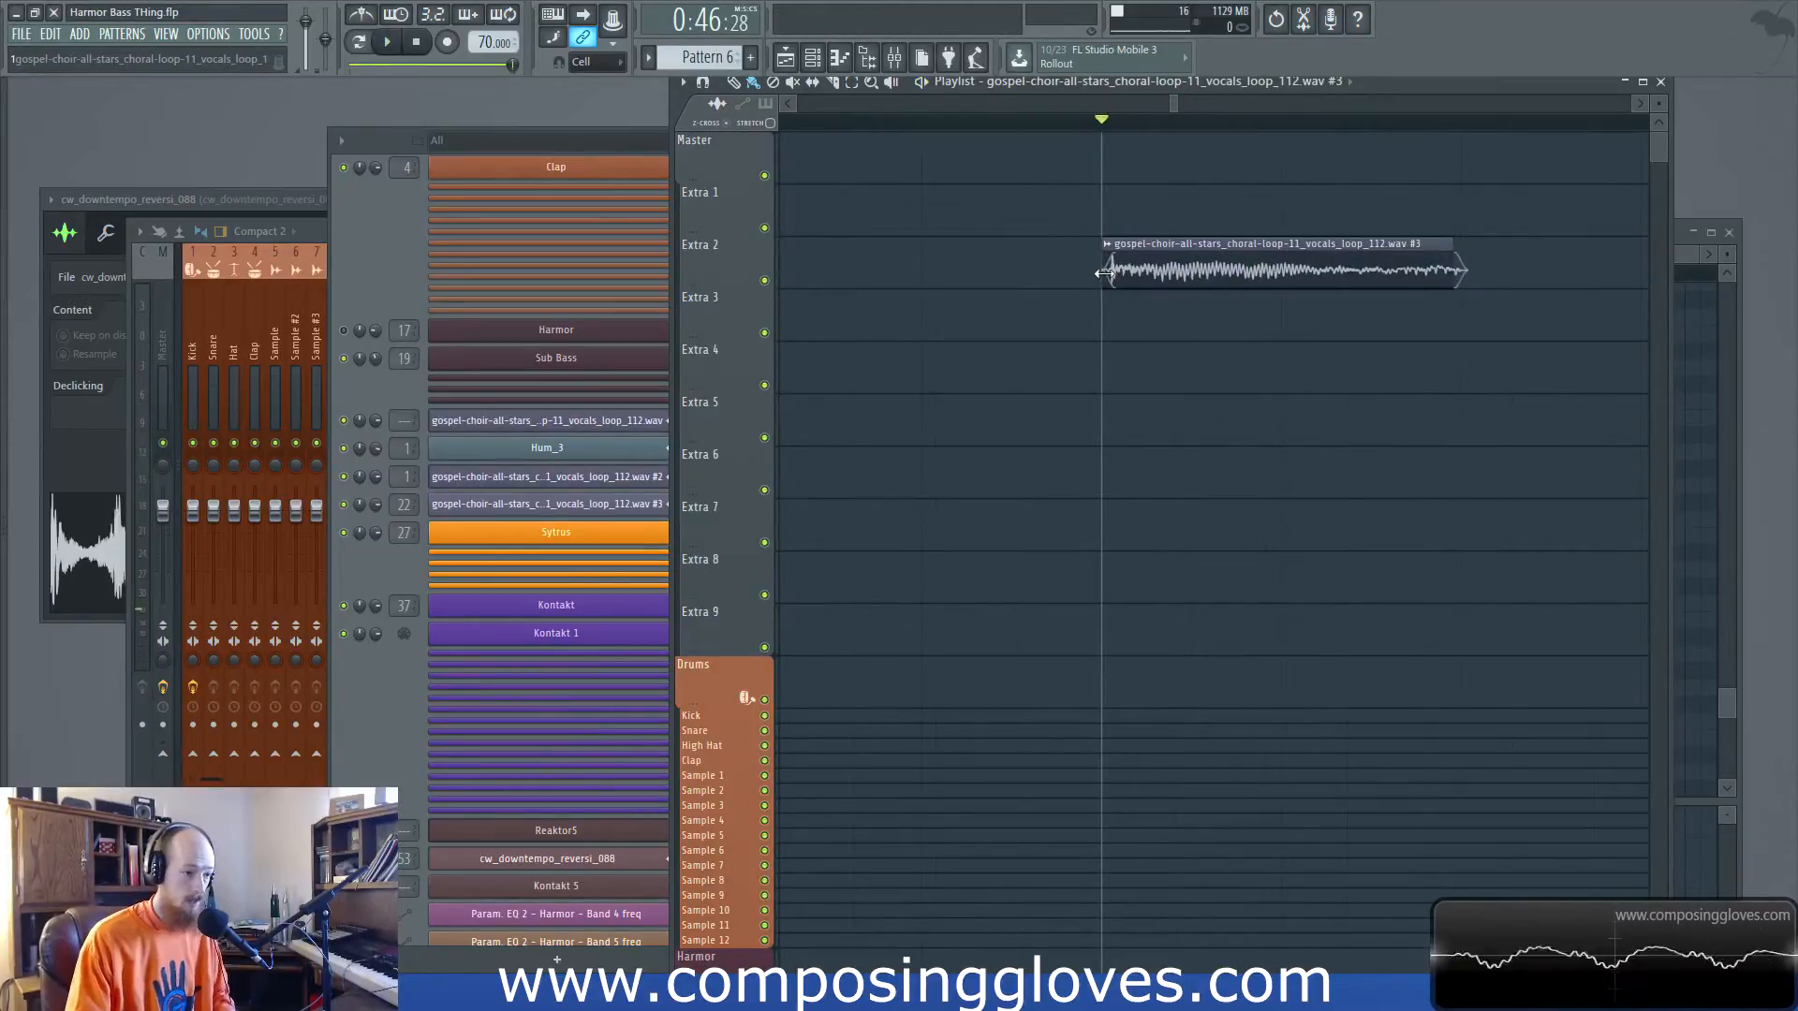
left_click_drag(1105, 278, 1152, 277)
key("space")
key("space")
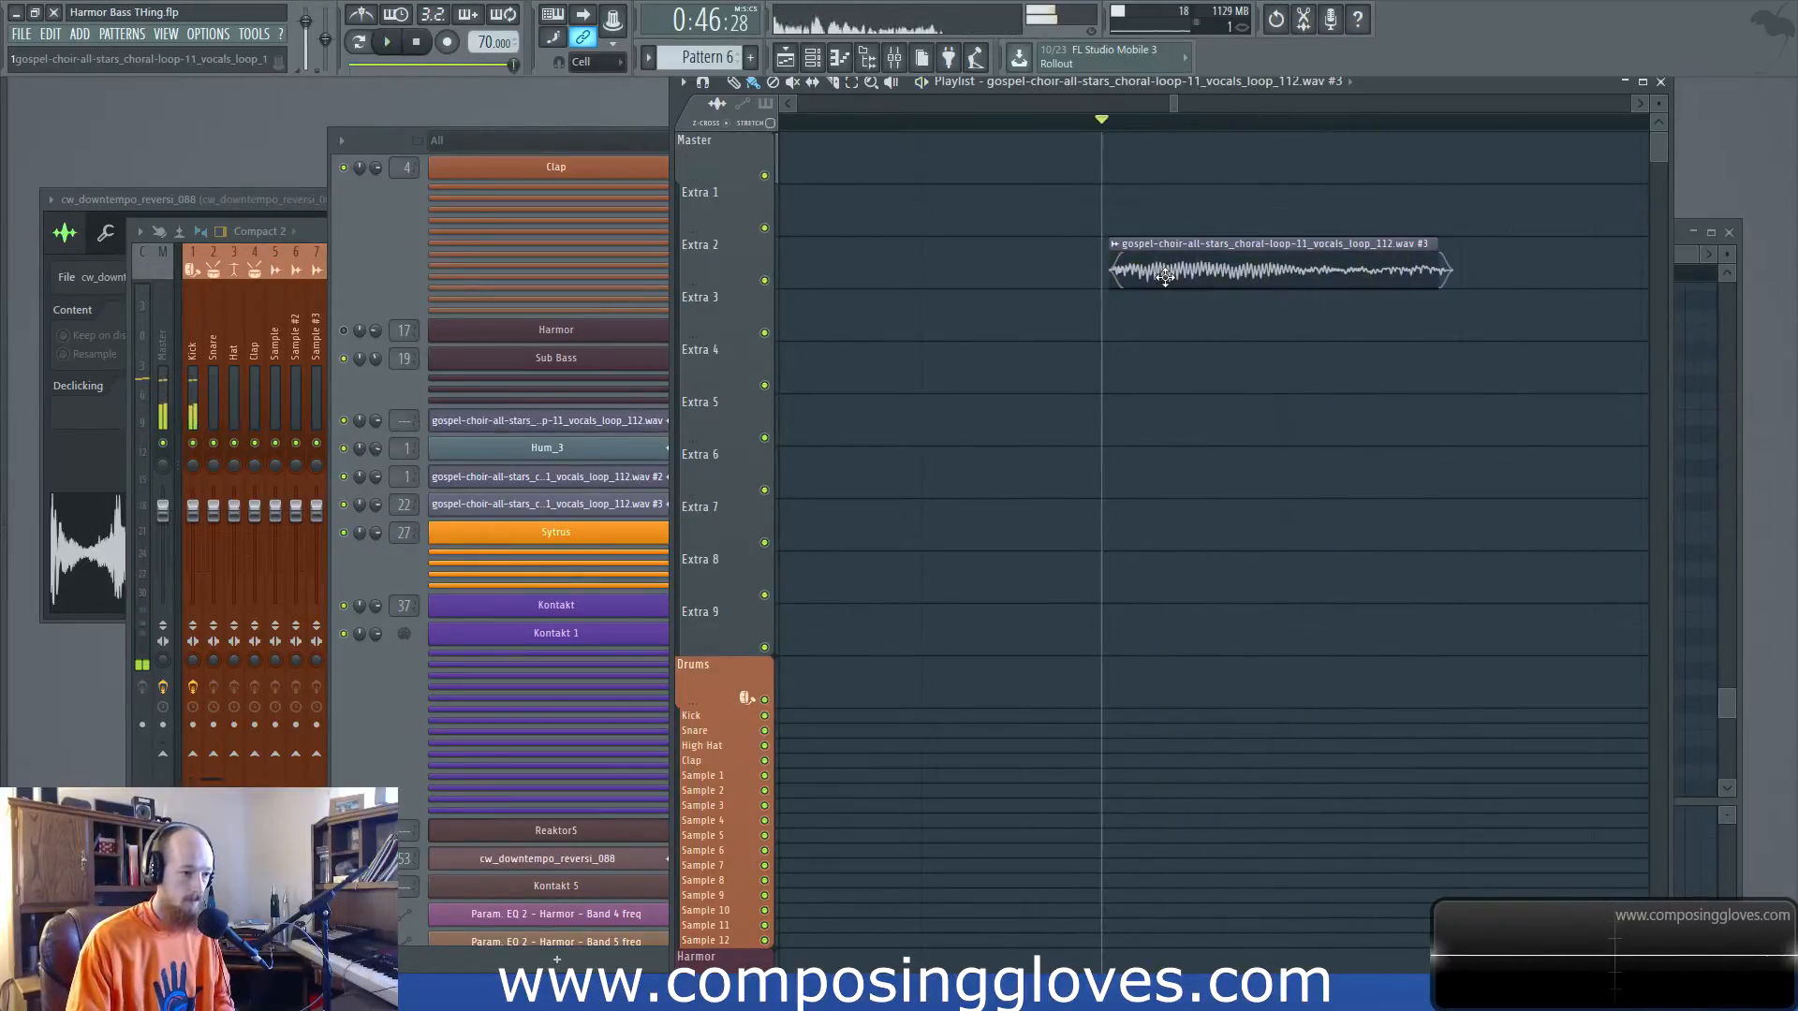
Make the trimmed vocal slice unique as a sample and save it as a wave file named Hummm in the Gosple Loops folder
left_click(1114, 244)
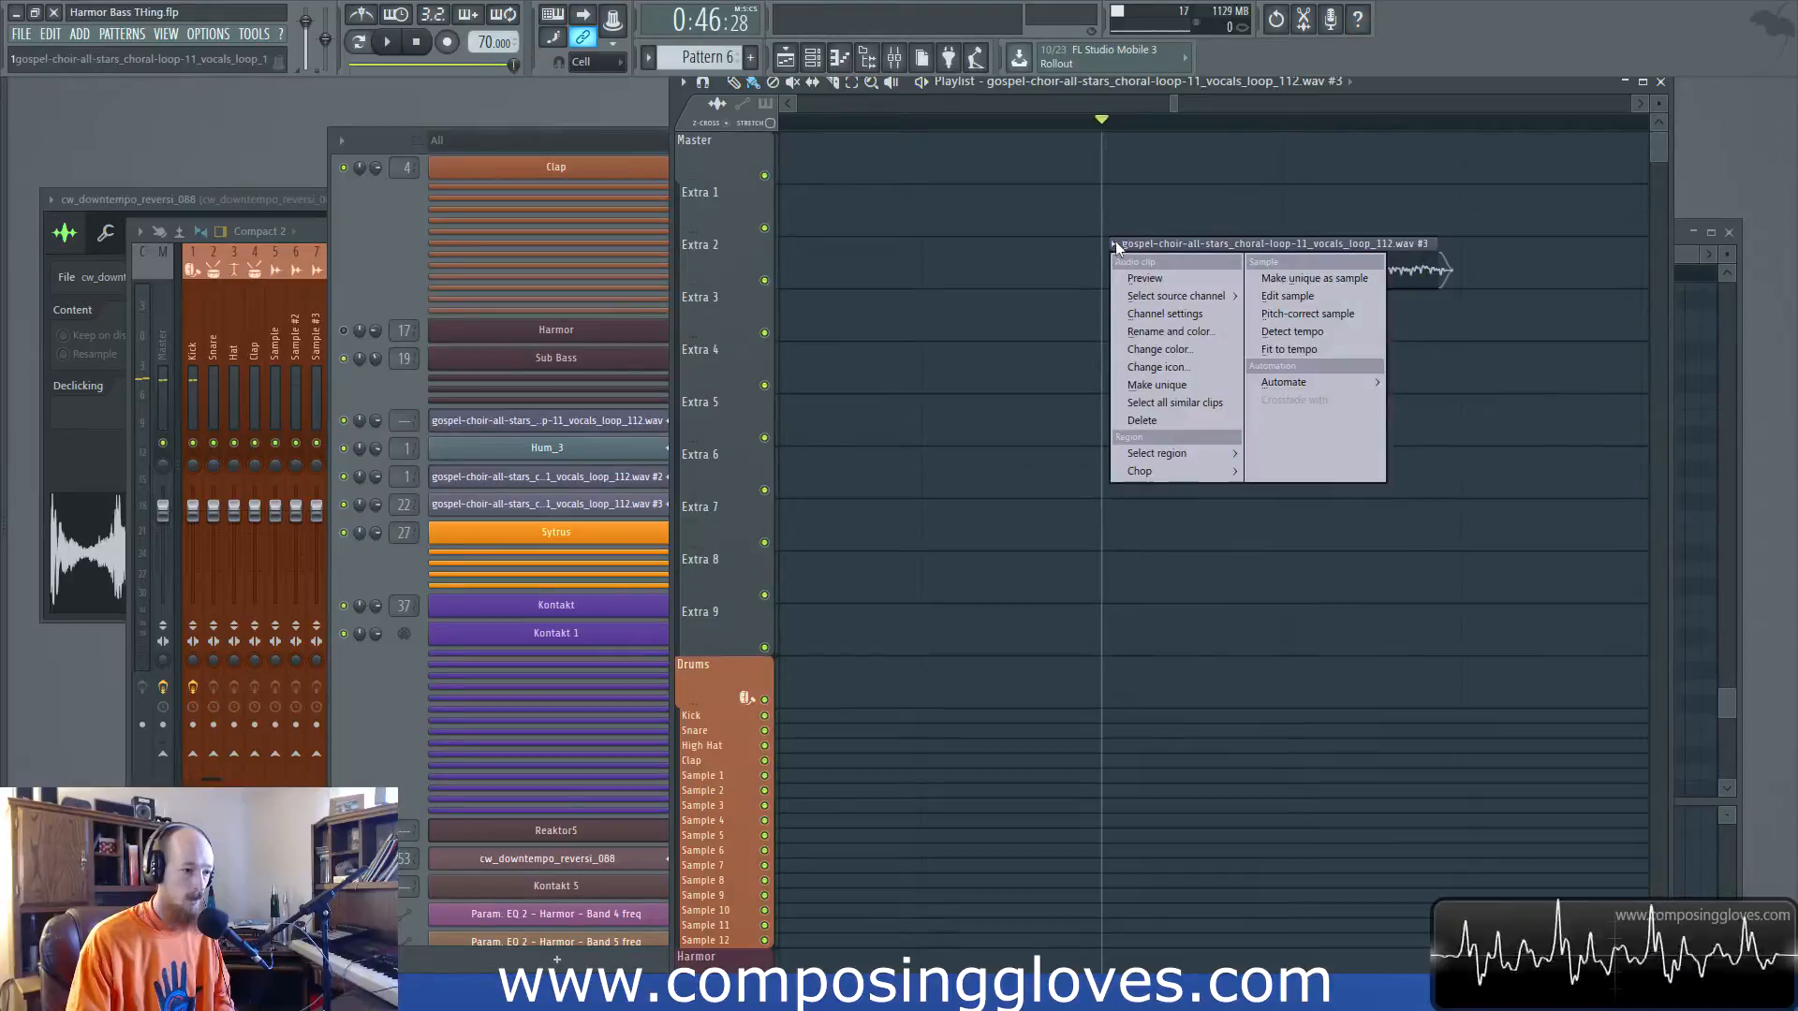
left_click(1317, 277)
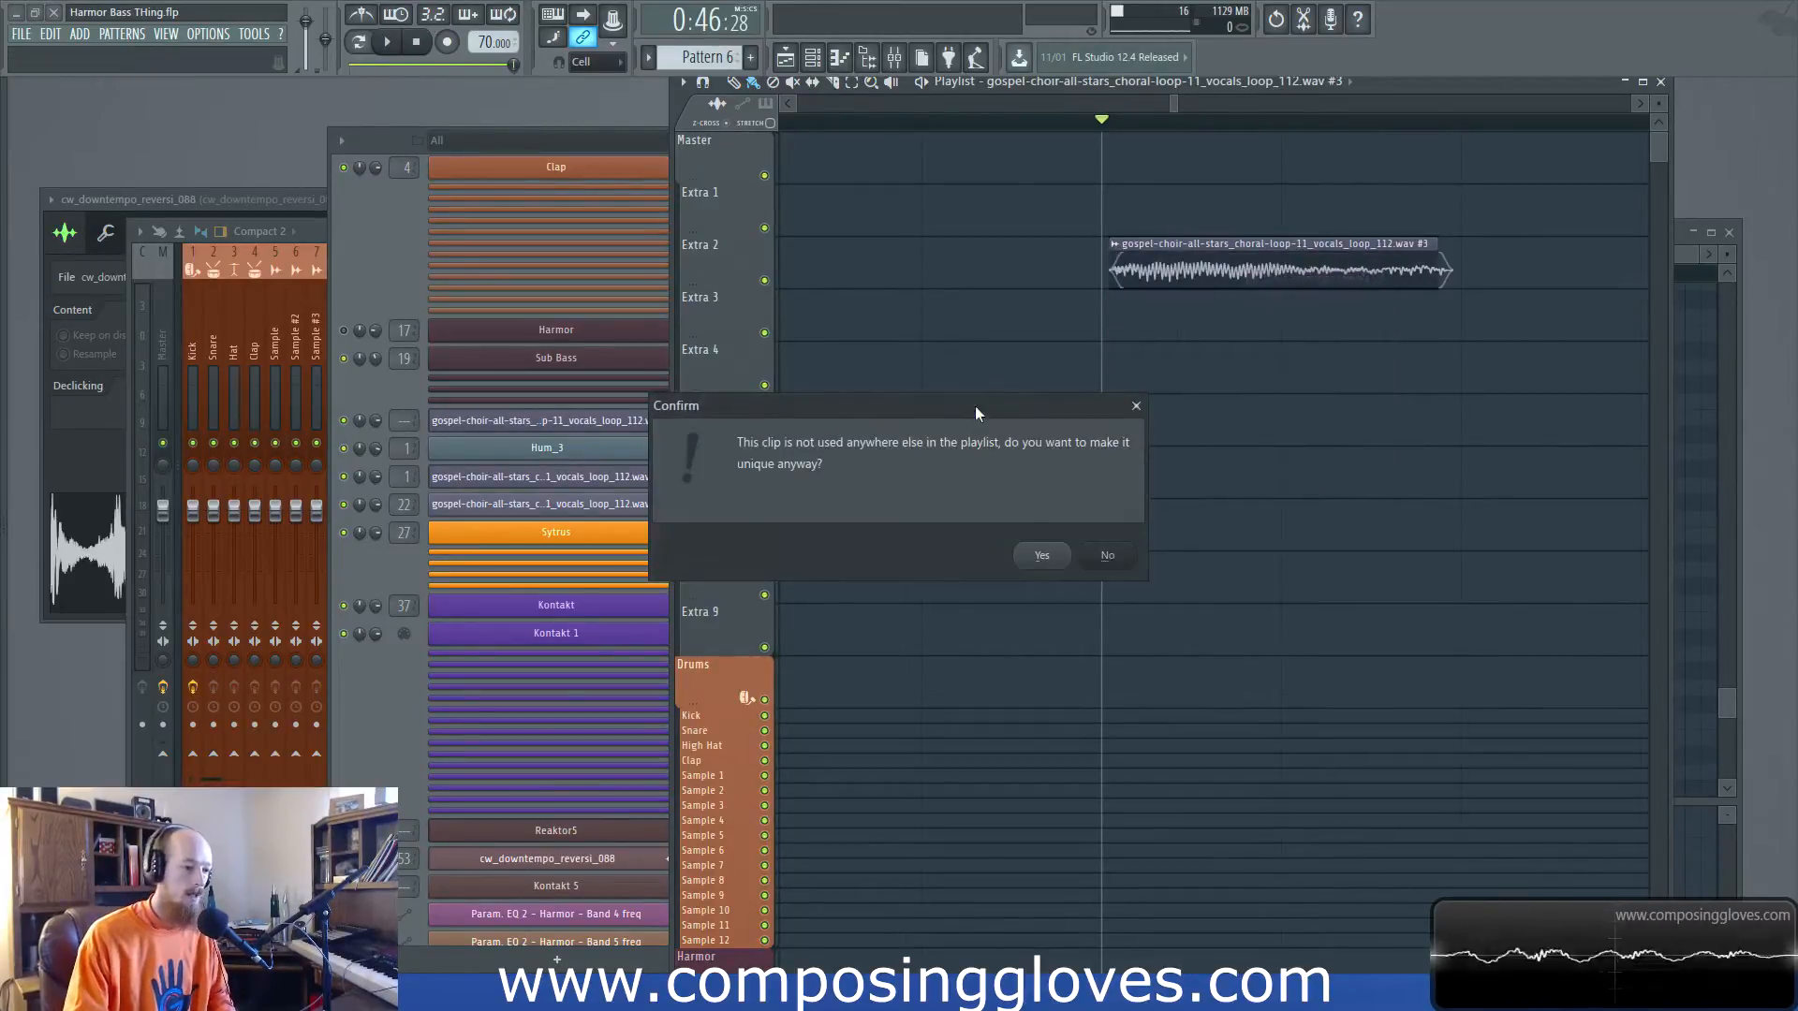
left_click(1038, 556)
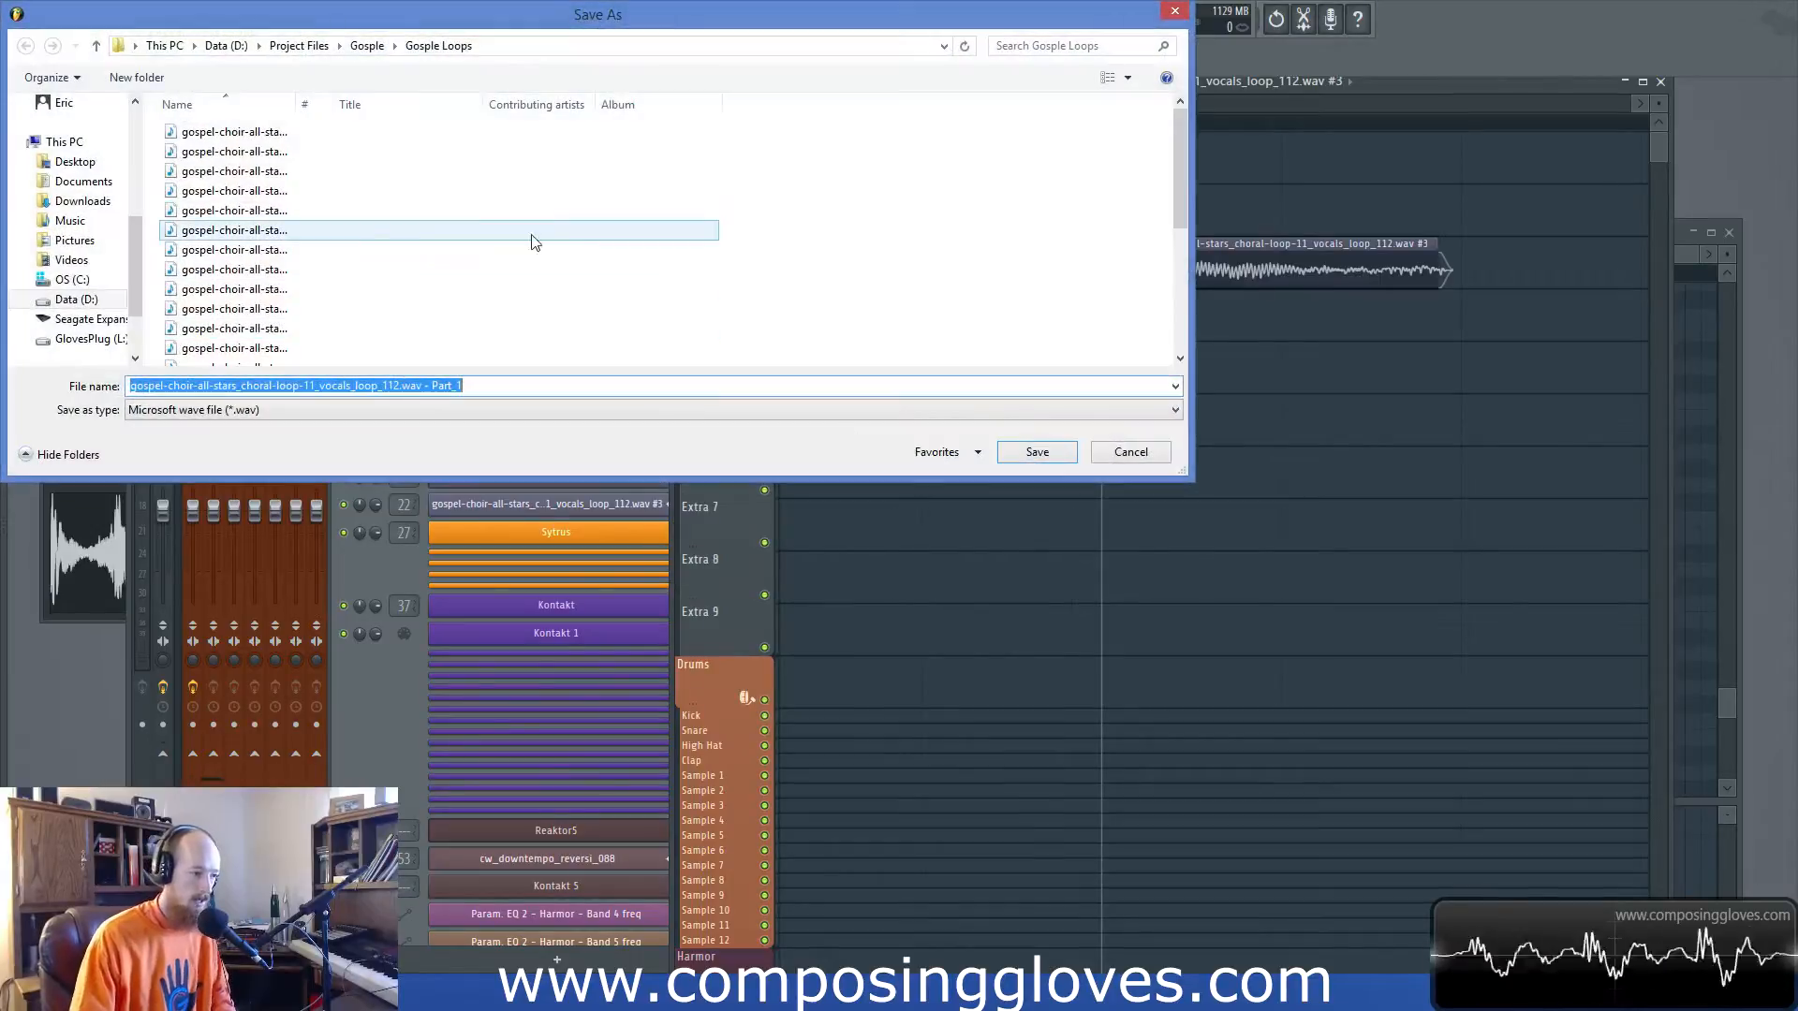
type("Hummm")
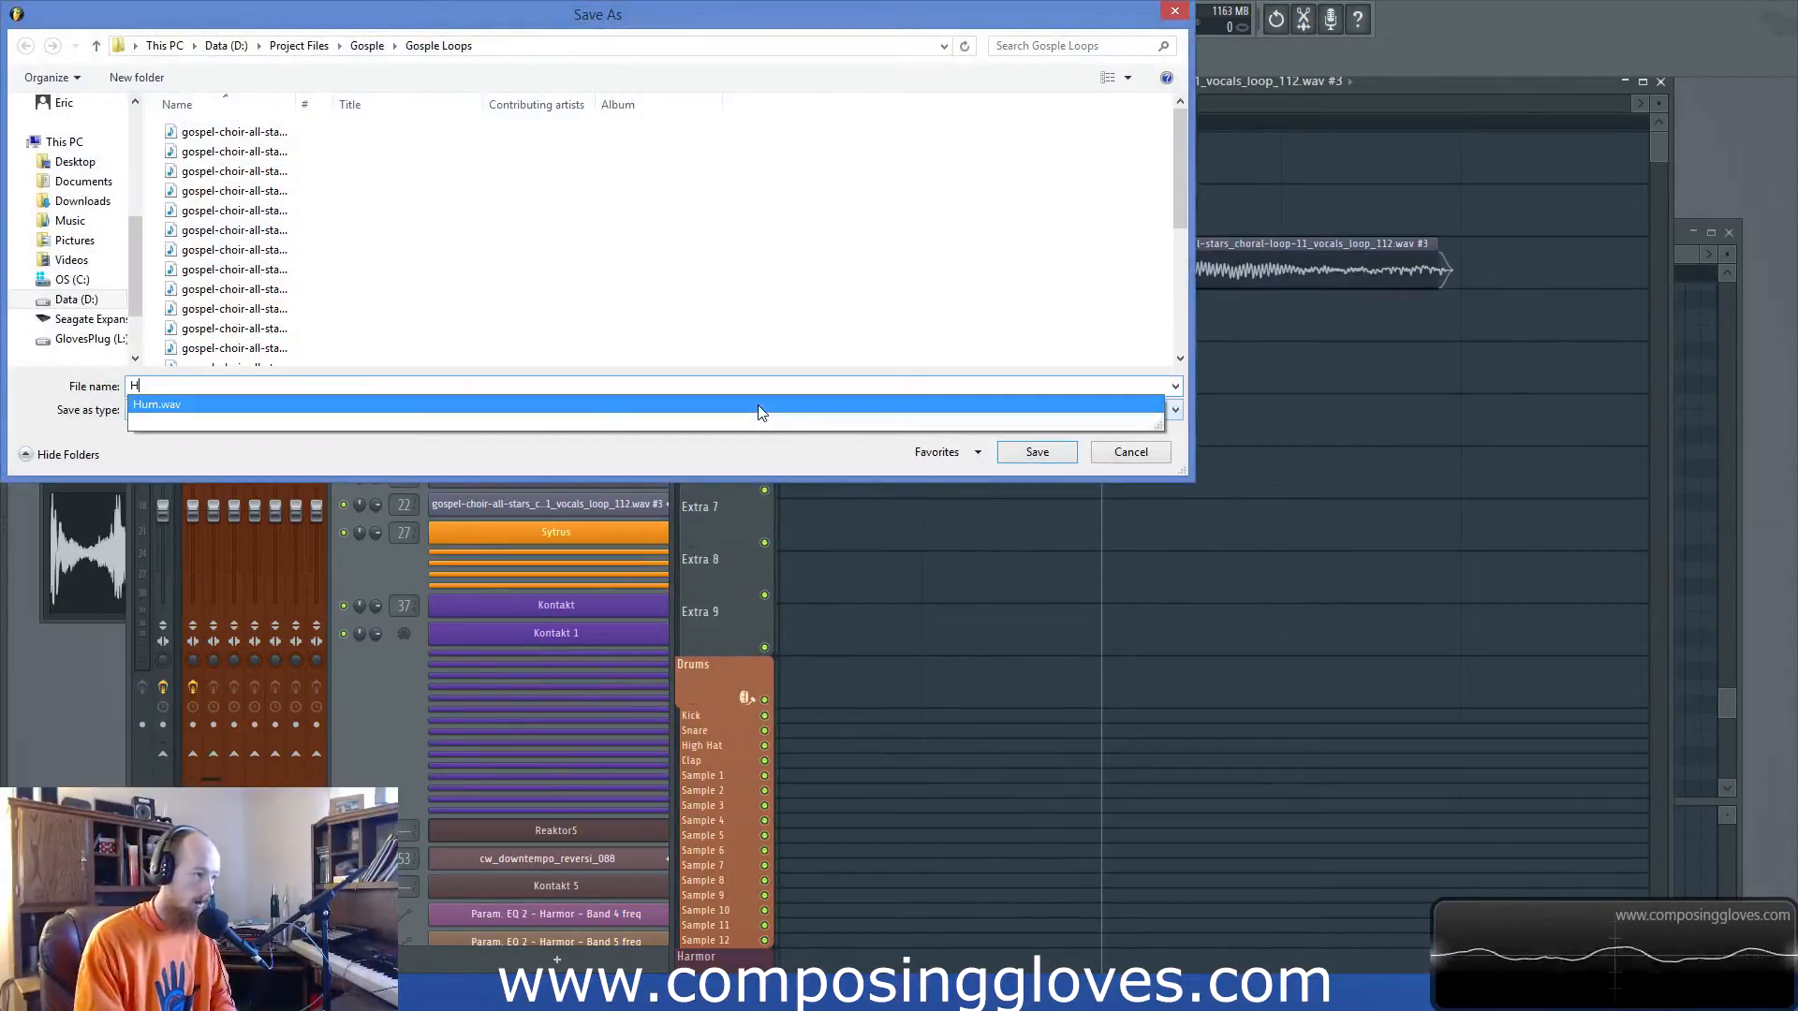
key("Return")
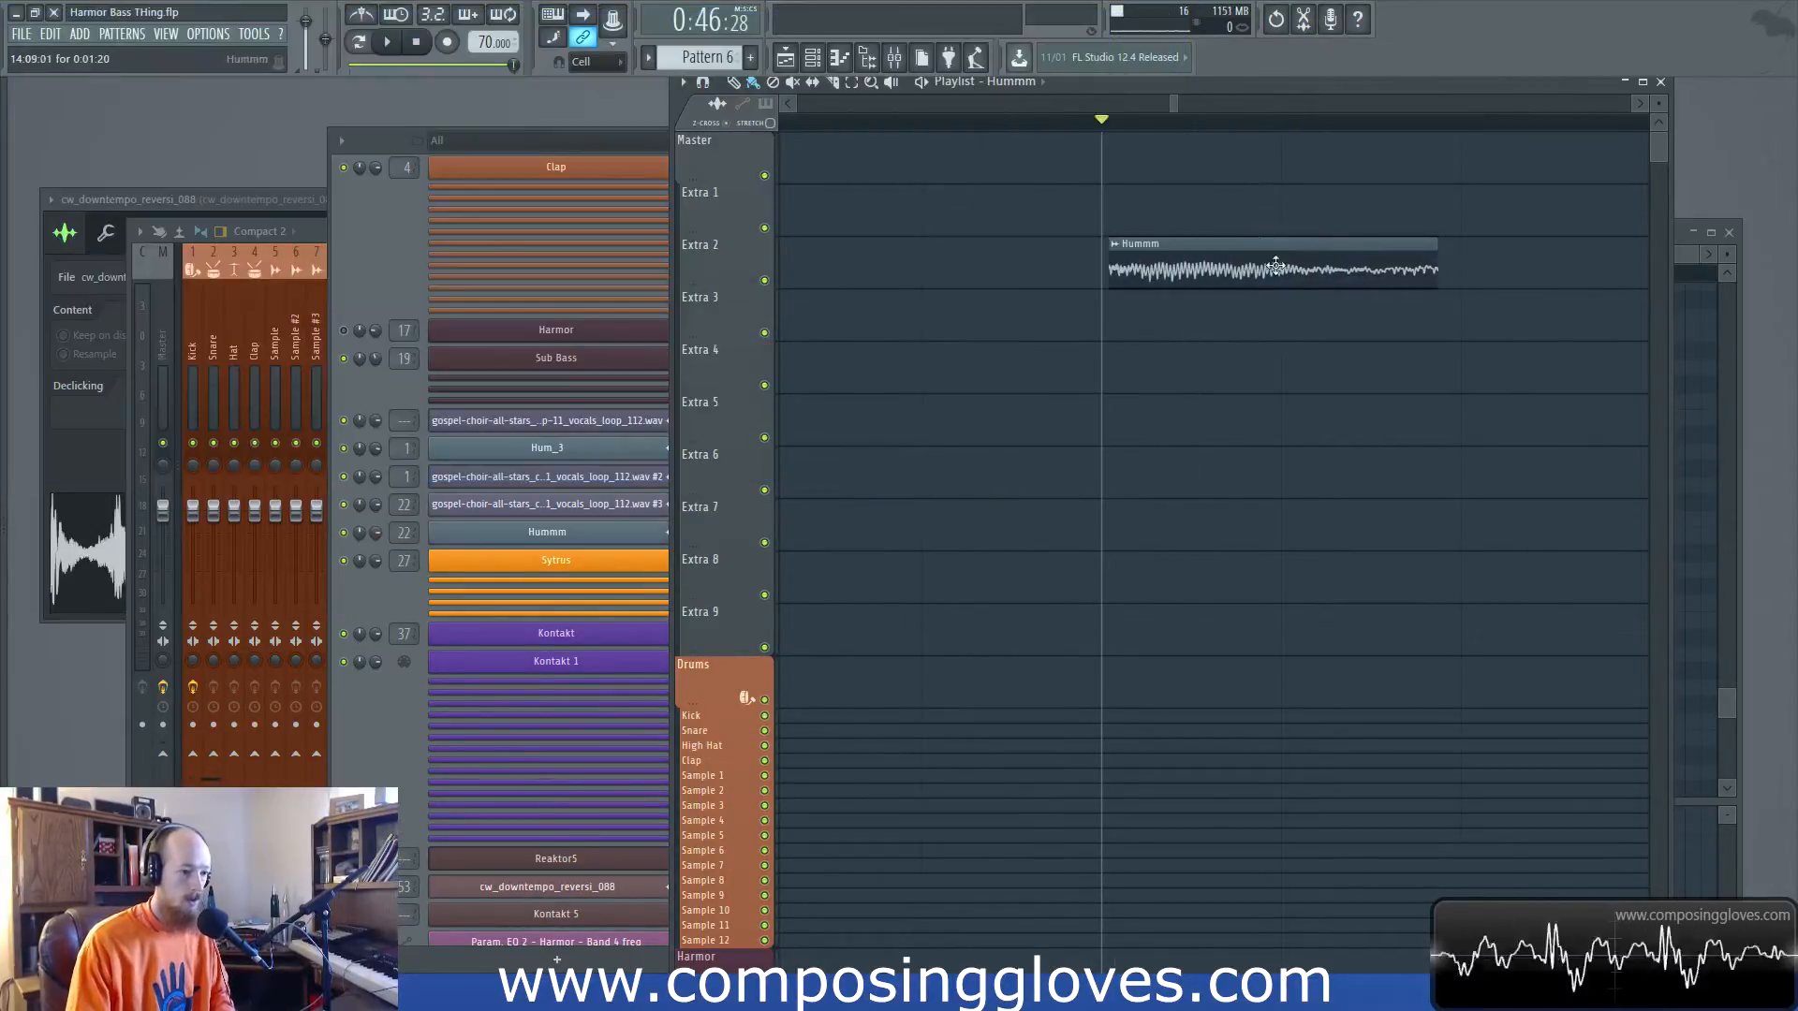
Open the Hummm channel's sampler settings beside the playlist and delete the Hummm clip from the Extra 2 track
left_click(573, 533)
left_click_drag(393, 200, 292, 218)
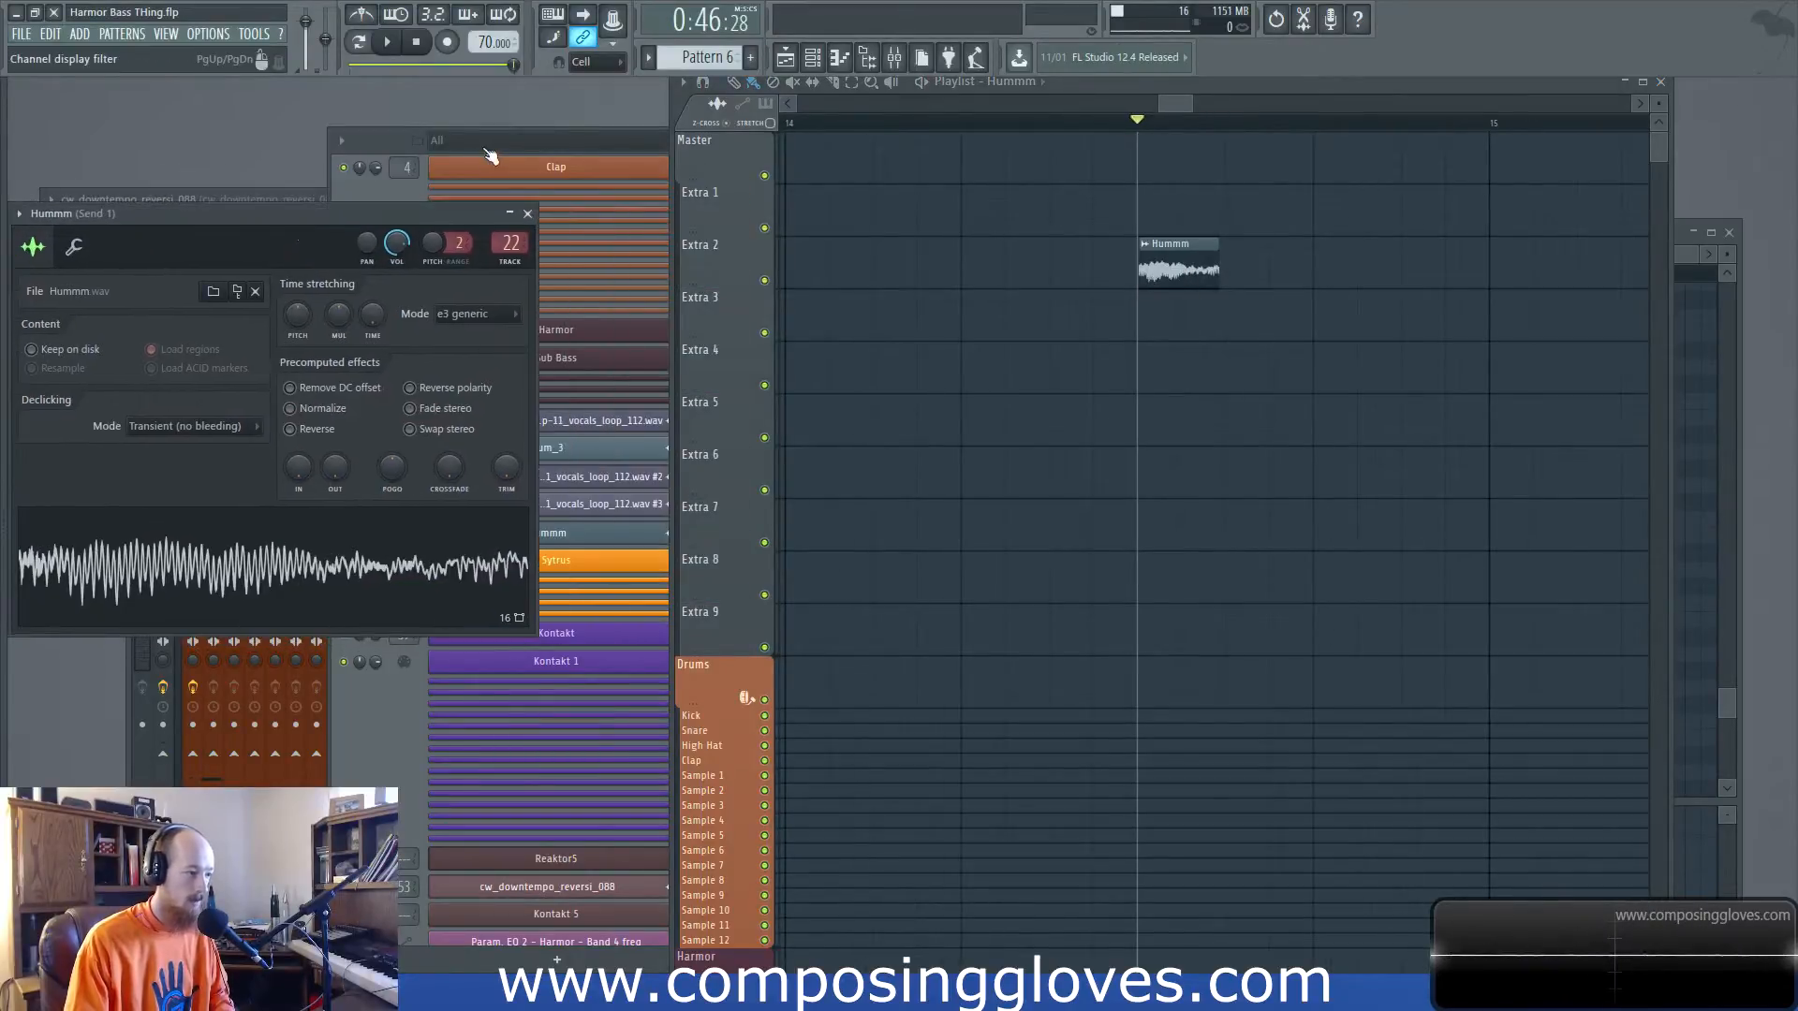
left_click(552, 140)
left_click(796, 225)
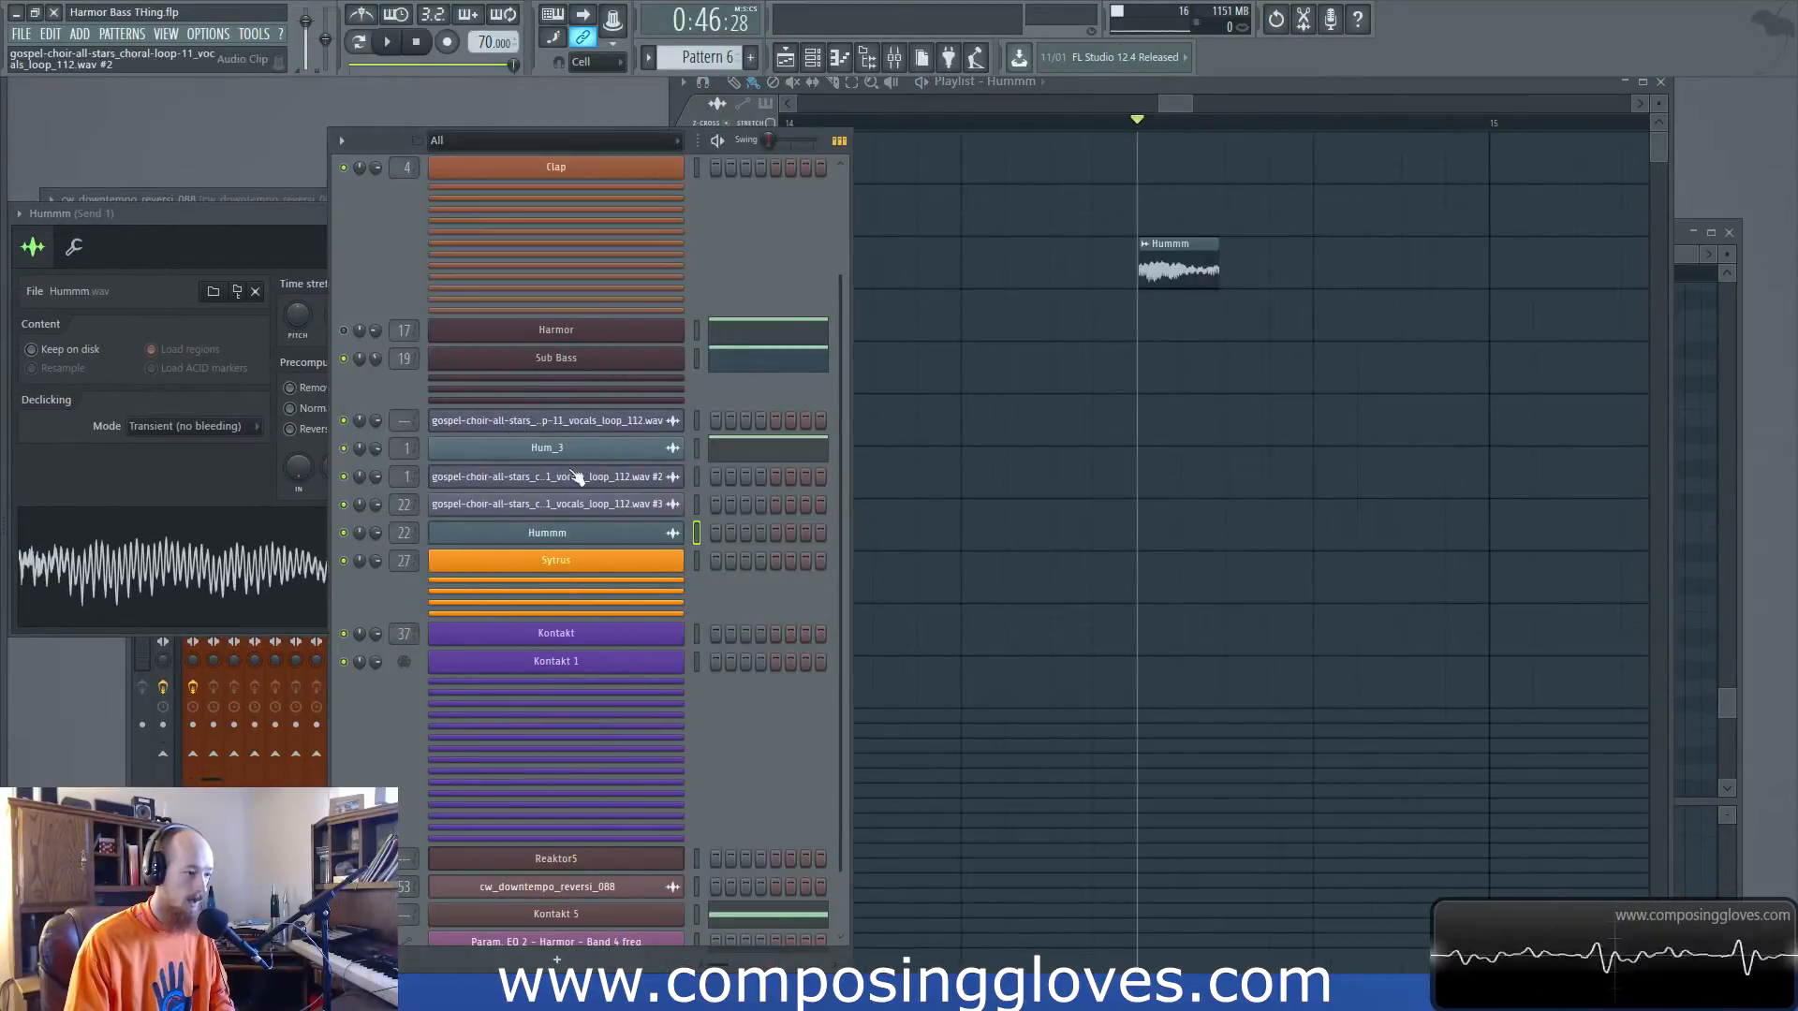
left_click(573, 533)
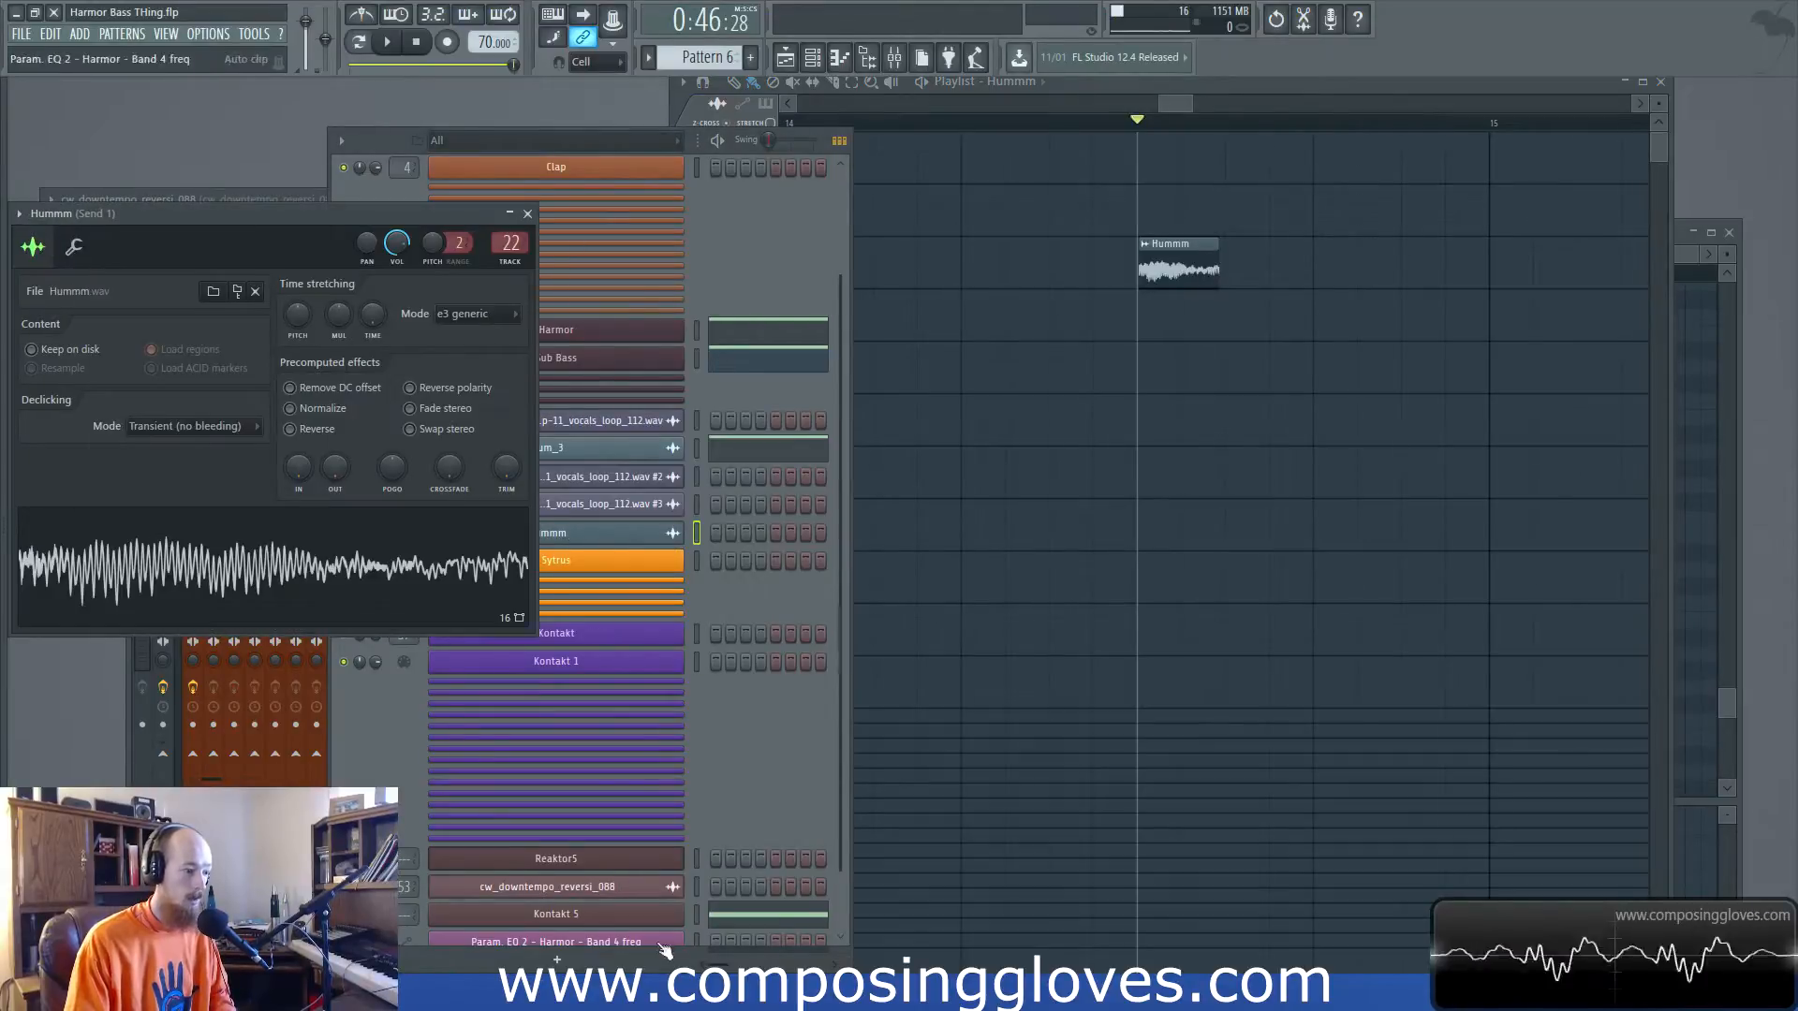
right_click(1193, 280)
left_click(323, 568)
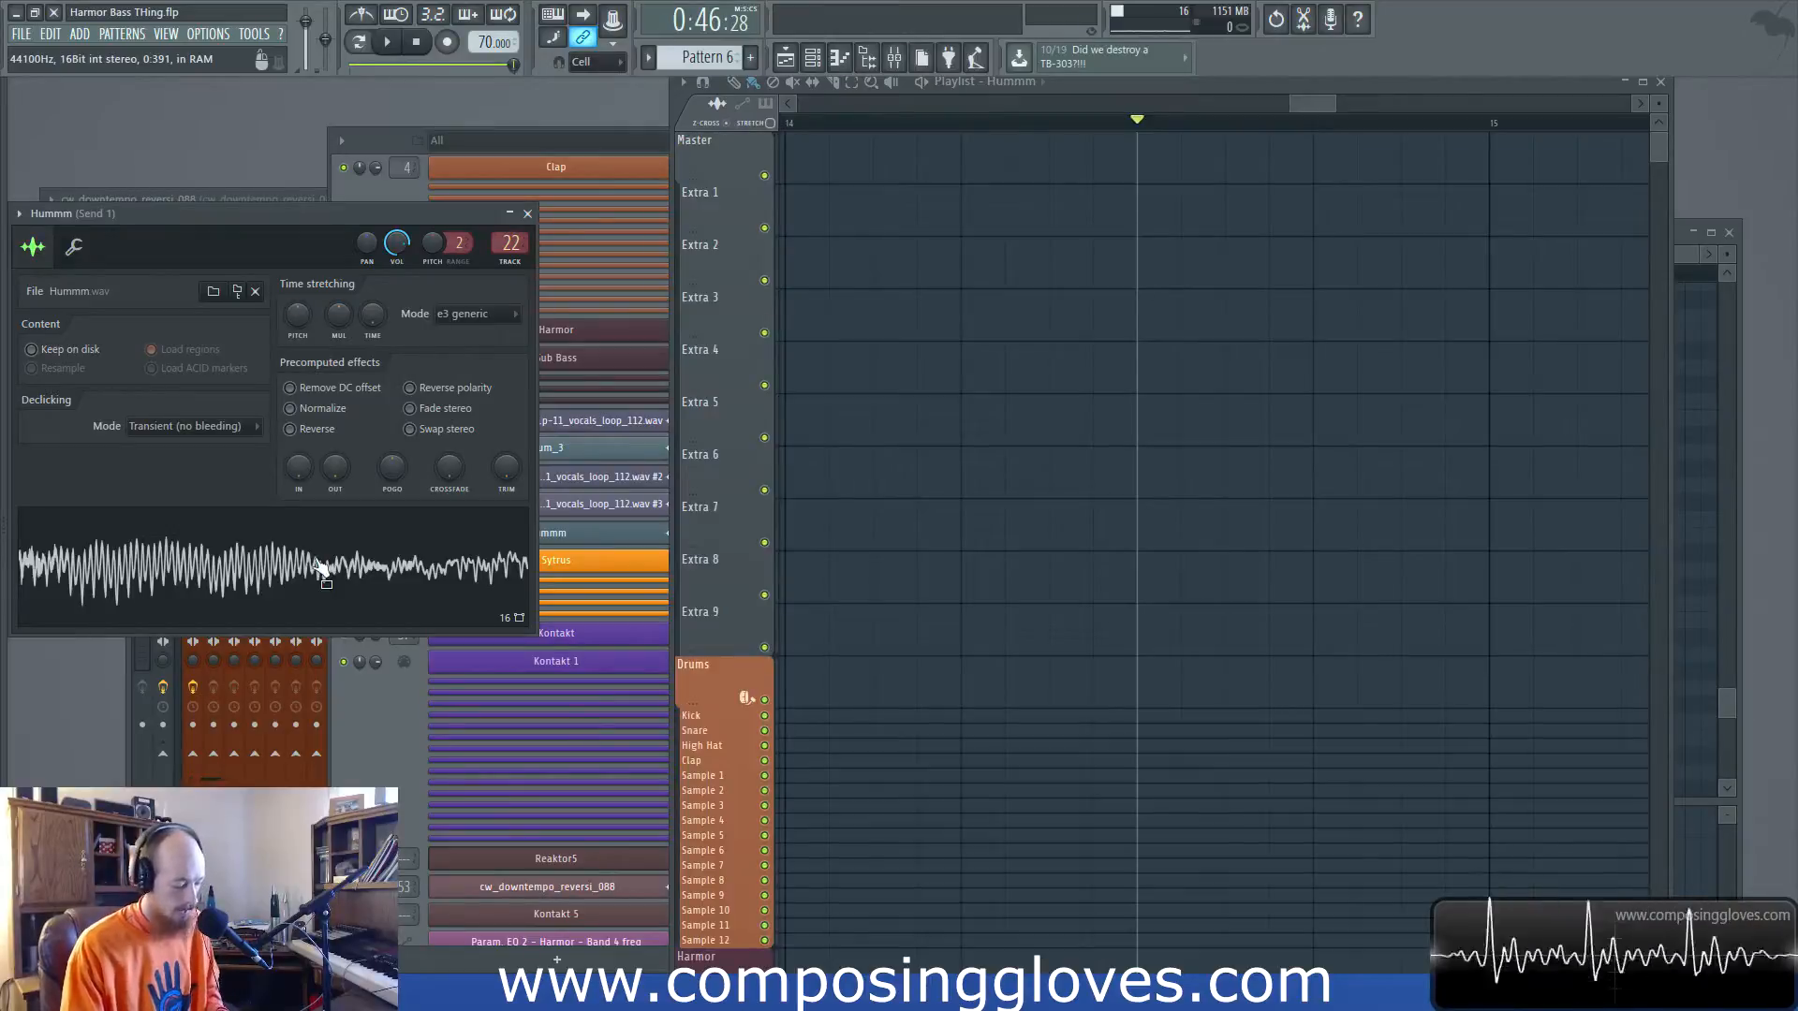
Open the Hummm sample in Edison and move the editor window clear of the sampler settings
key("ctrl+r")
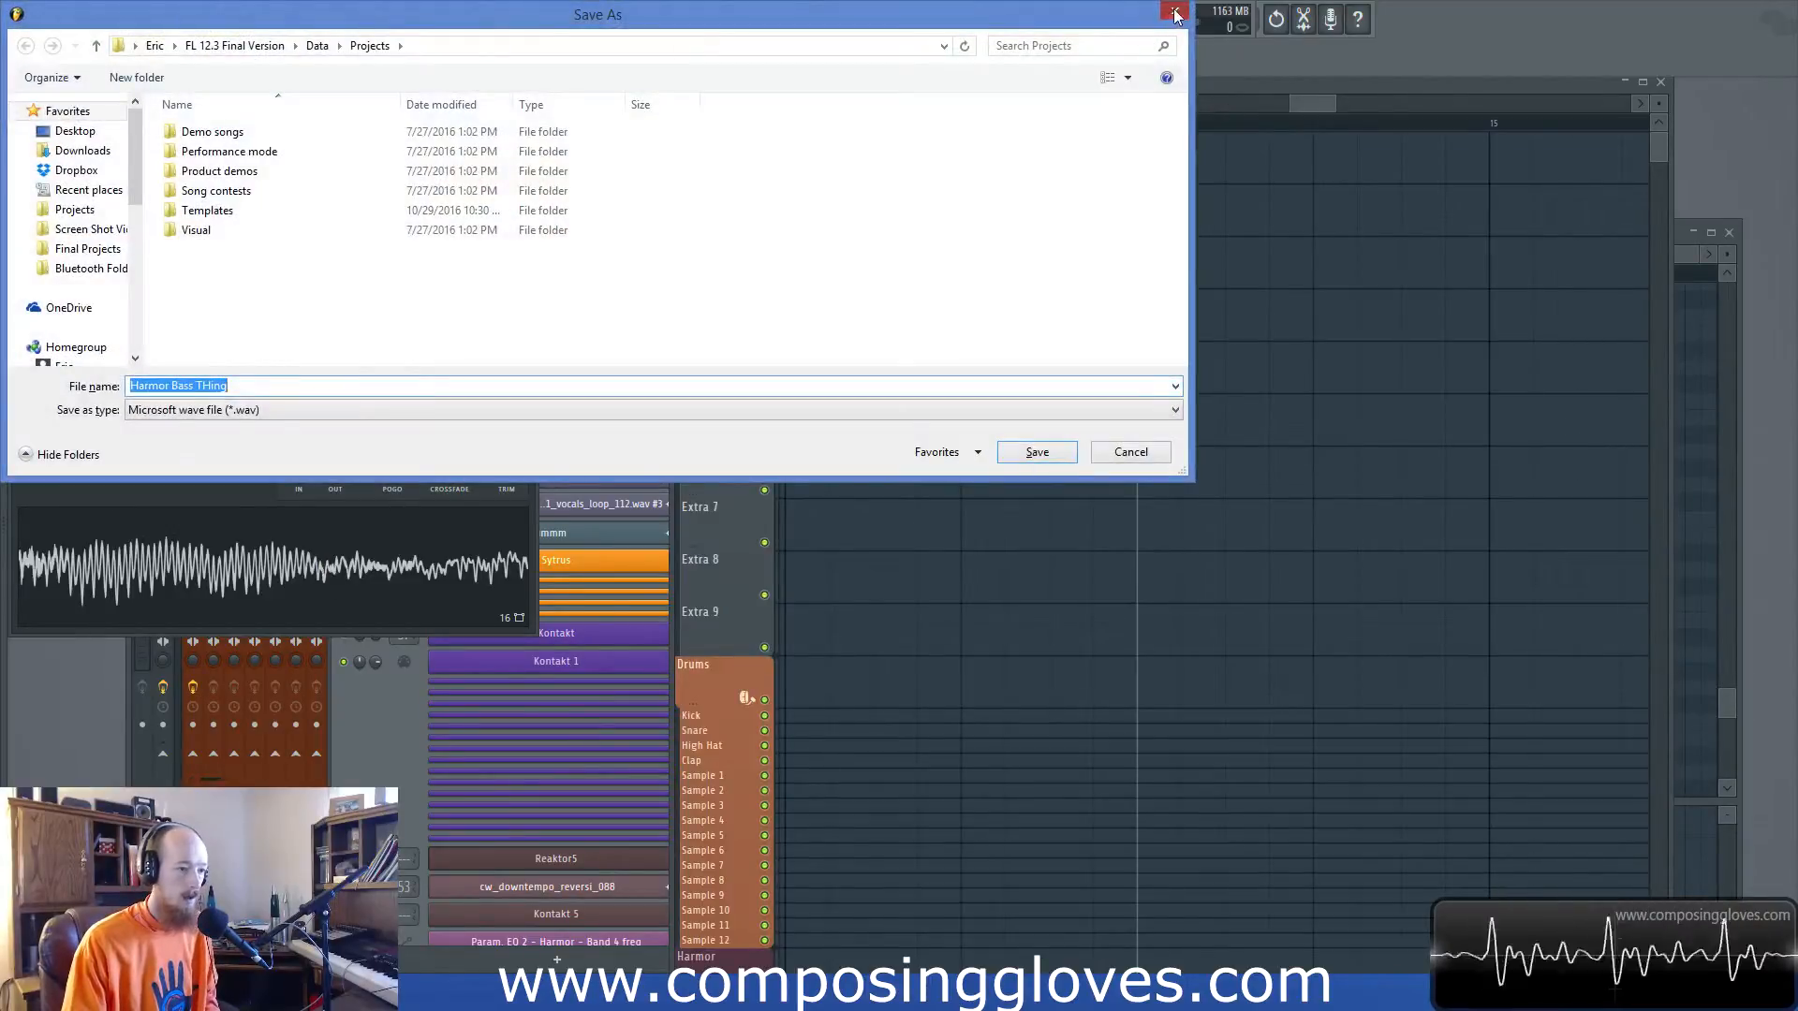
left_click(1174, 11)
key("ctrl+e")
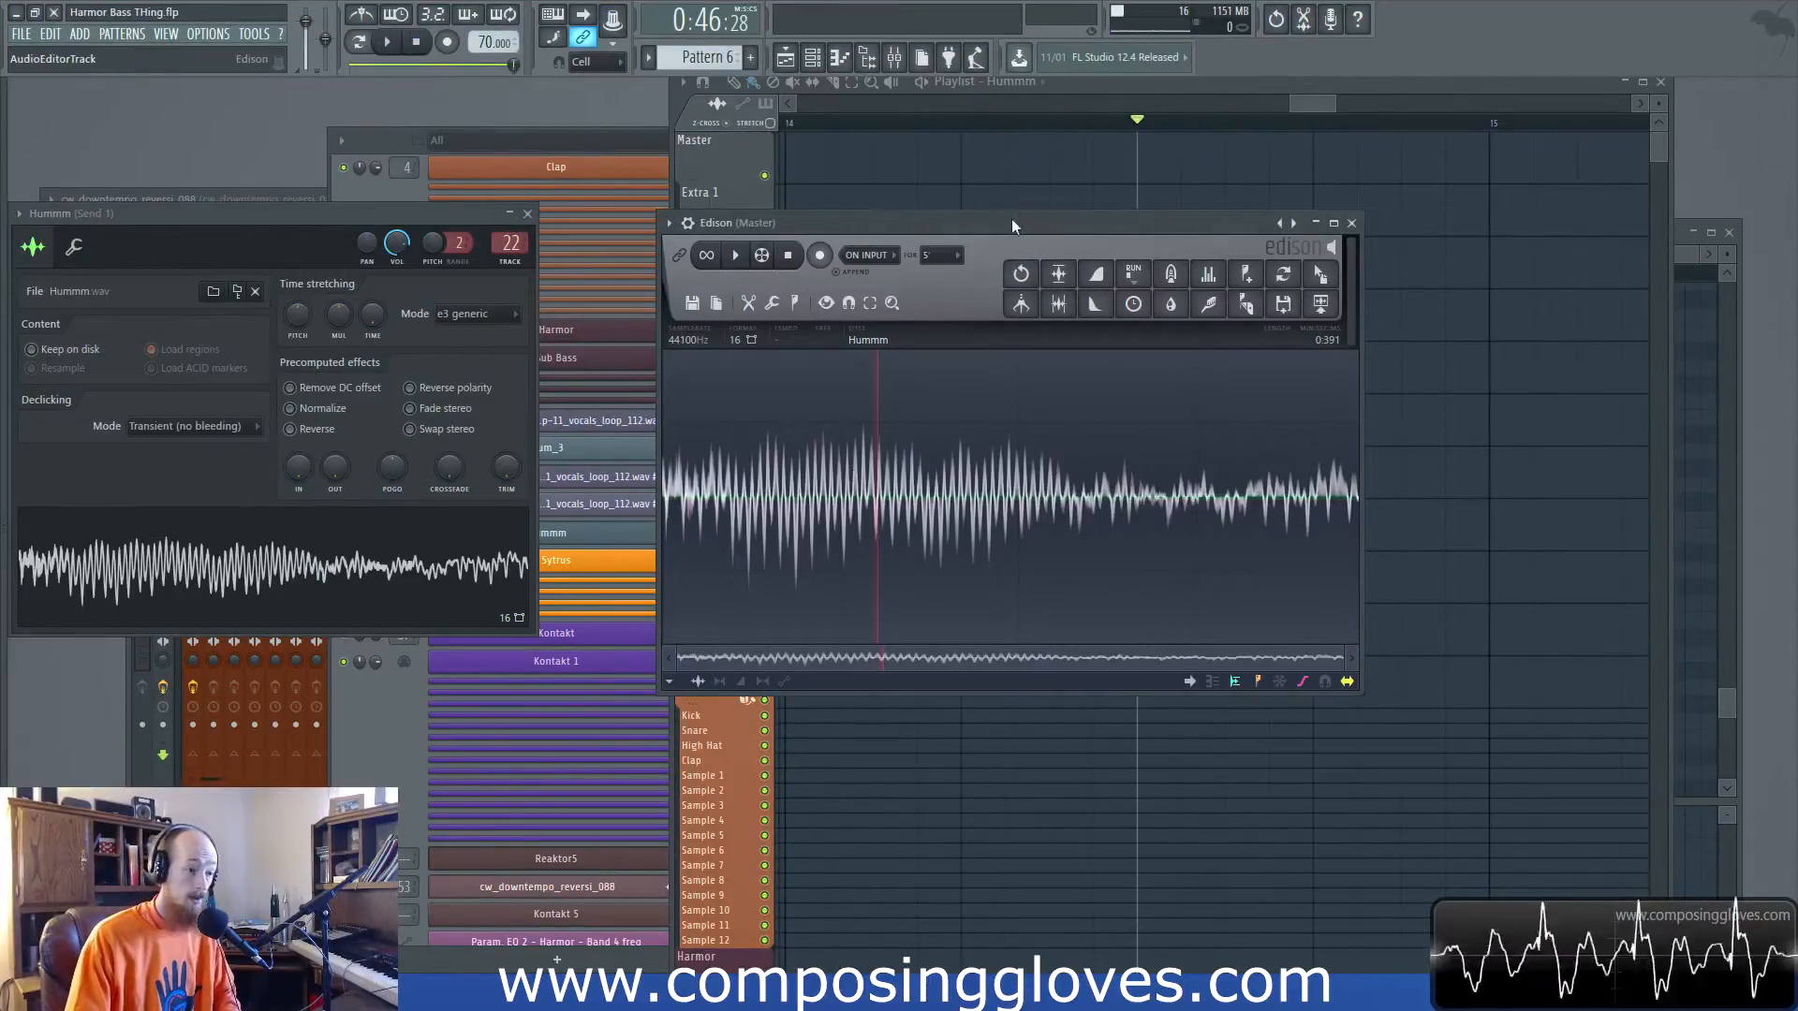
left_click_drag(1011, 227, 1055, 118)
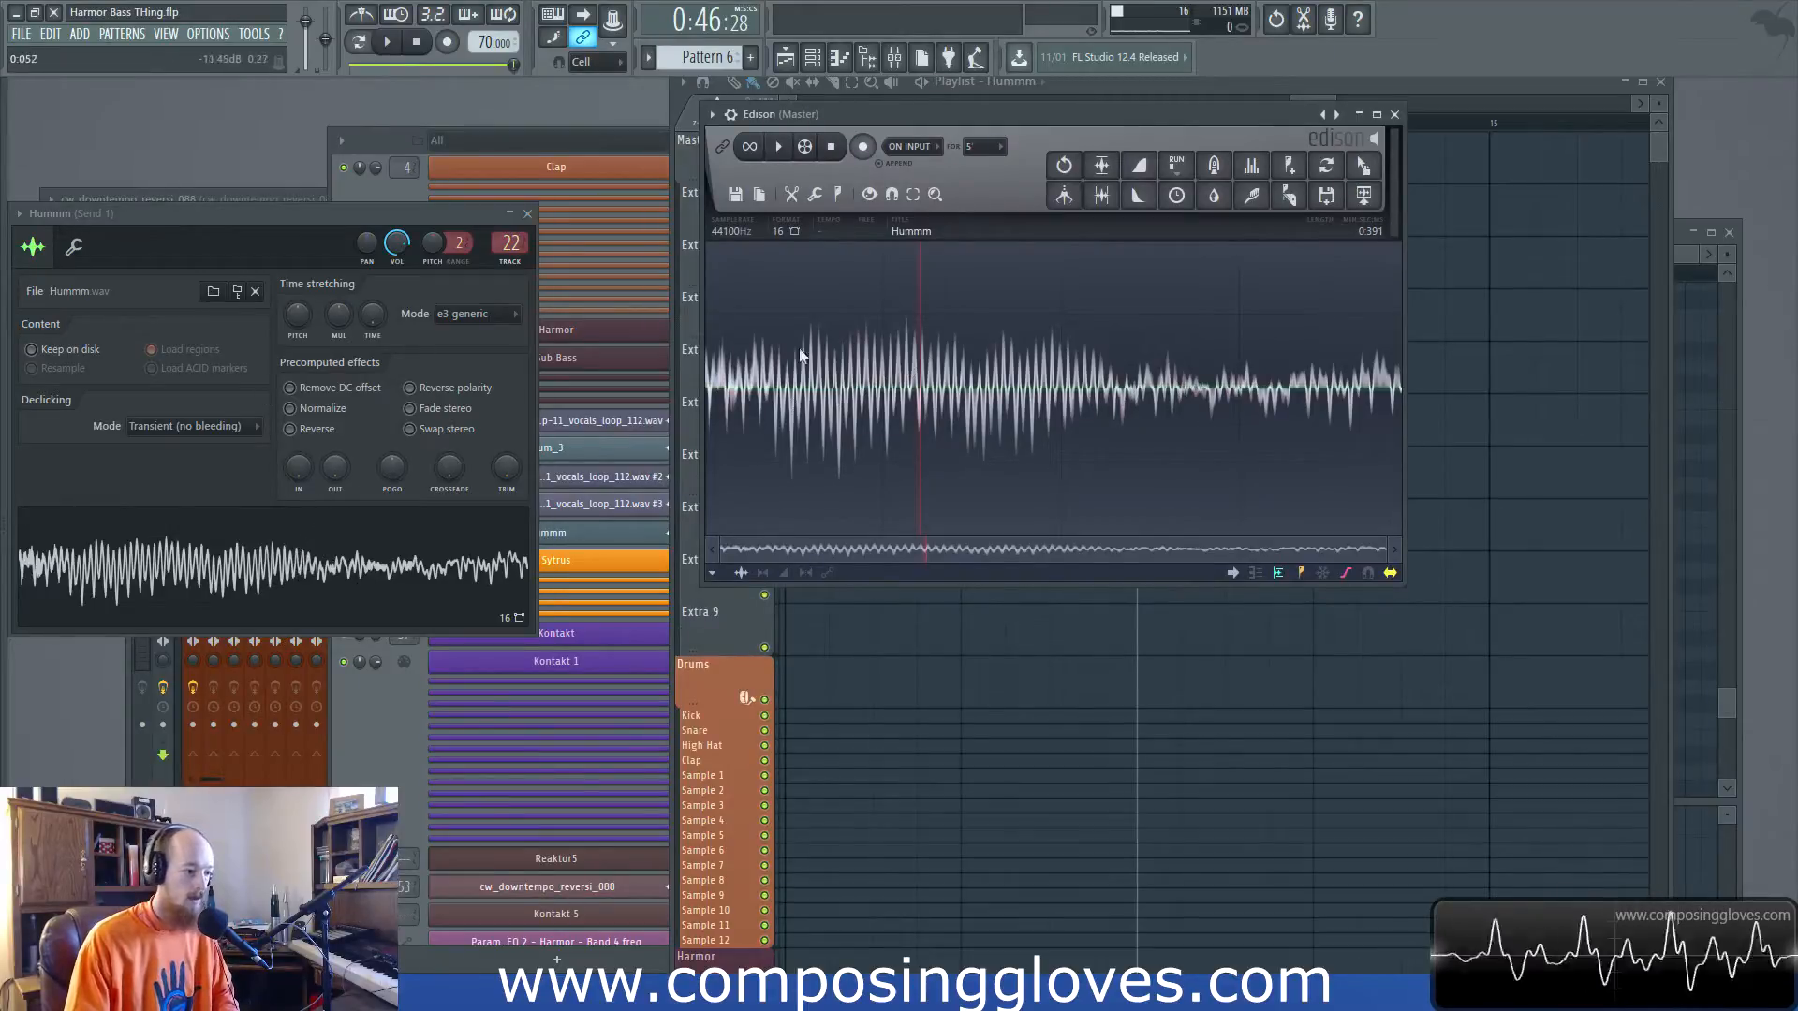
Select the Hummm audio from 0:099 to its end, load that selection back into the Hummm sampler, and move the sampler window beside Edison
left_click_drag(882, 350, 1194, 373)
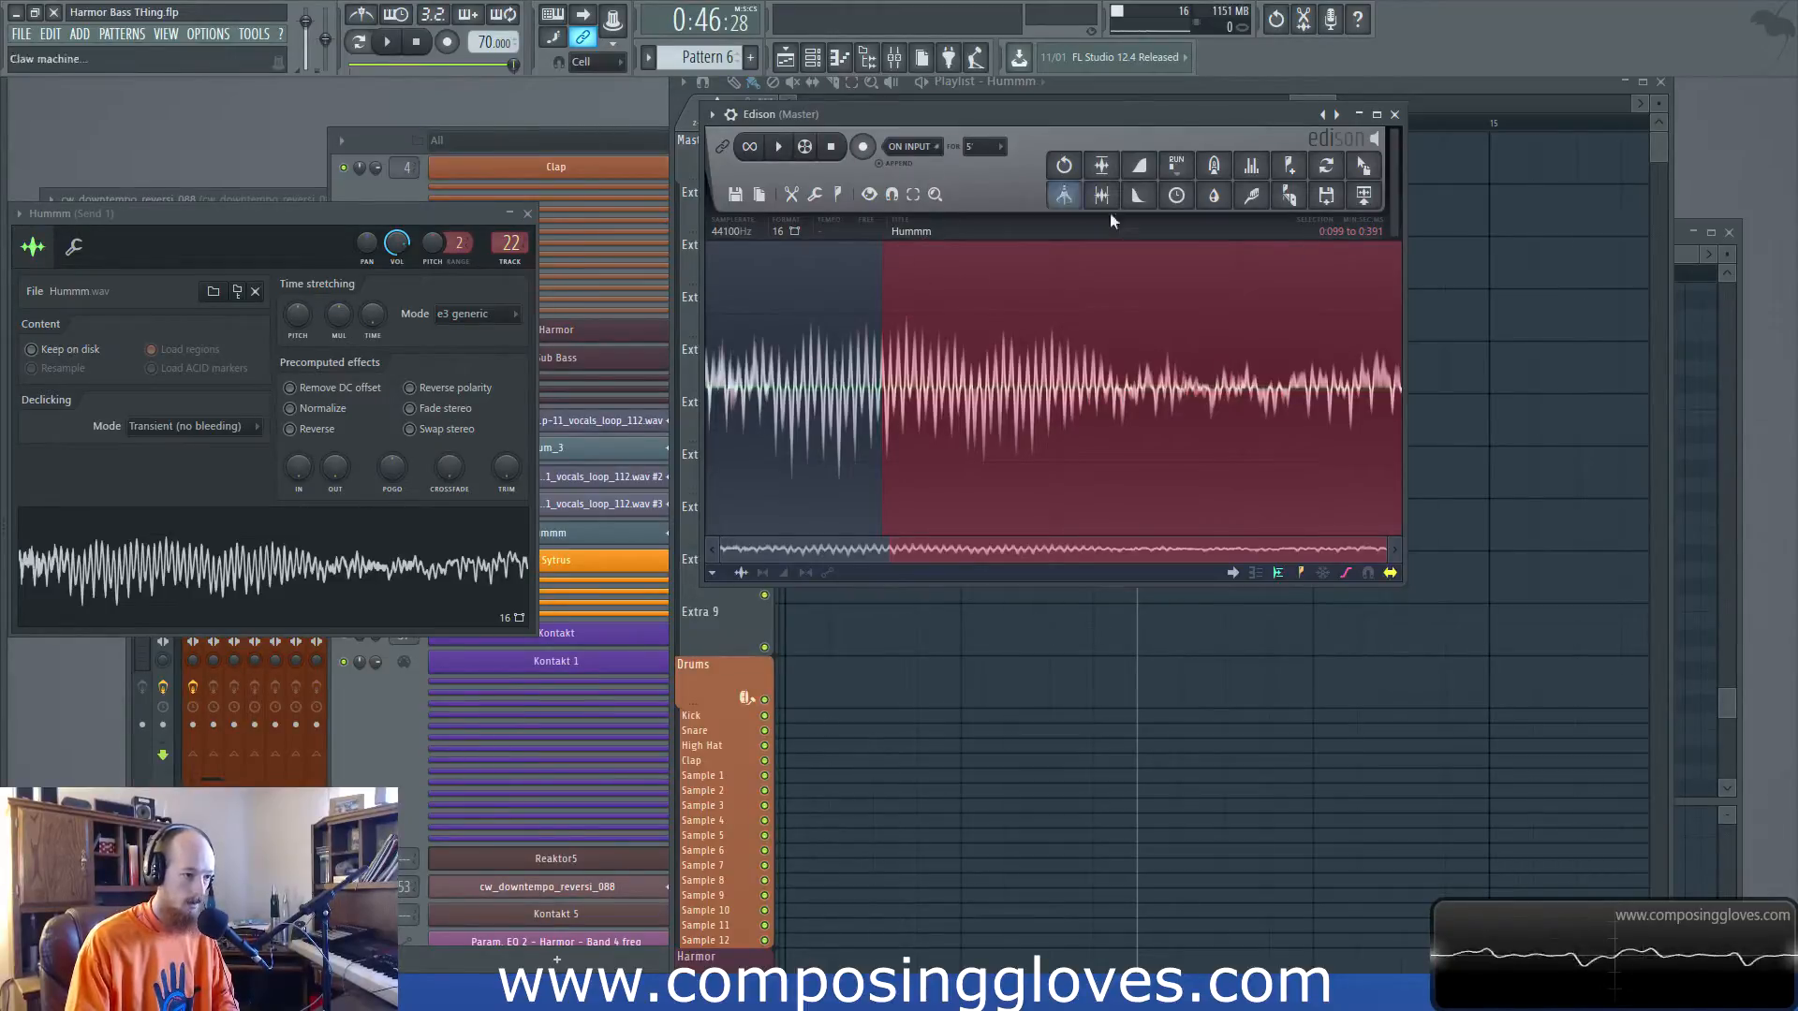
left_click_drag(1364, 166, 189, 594)
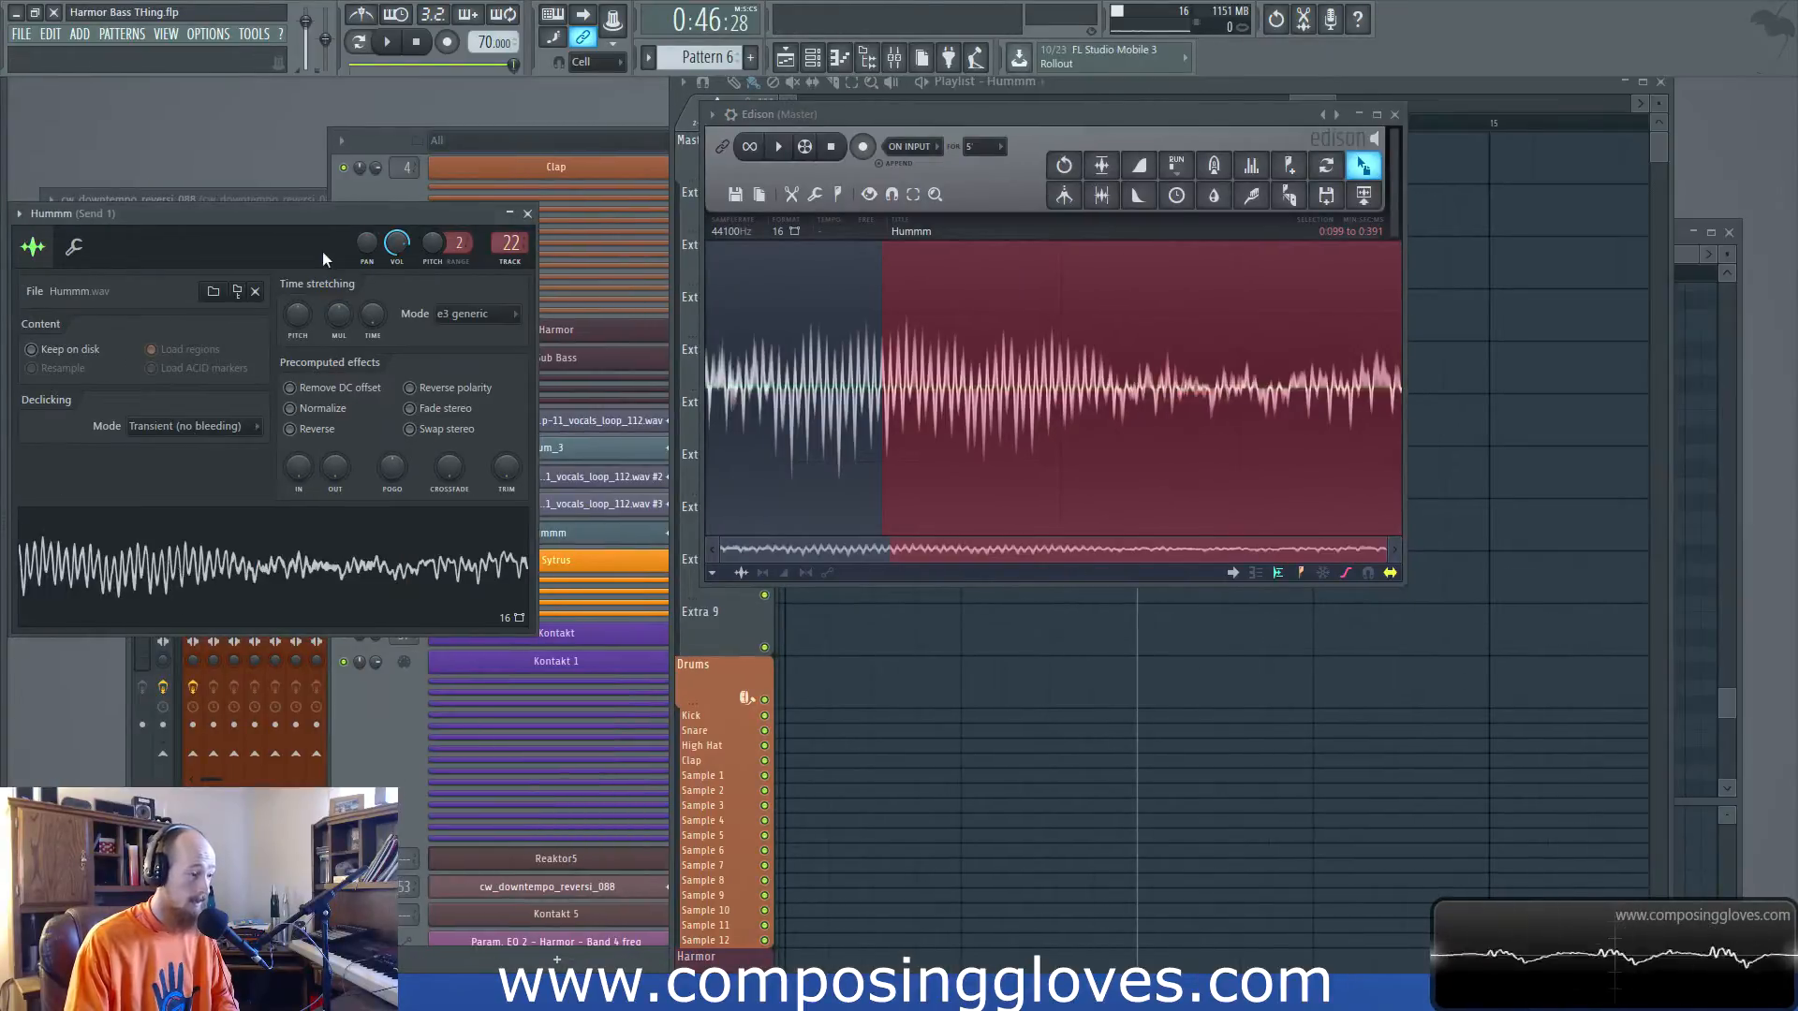
left_click_drag(356, 215, 799, 280)
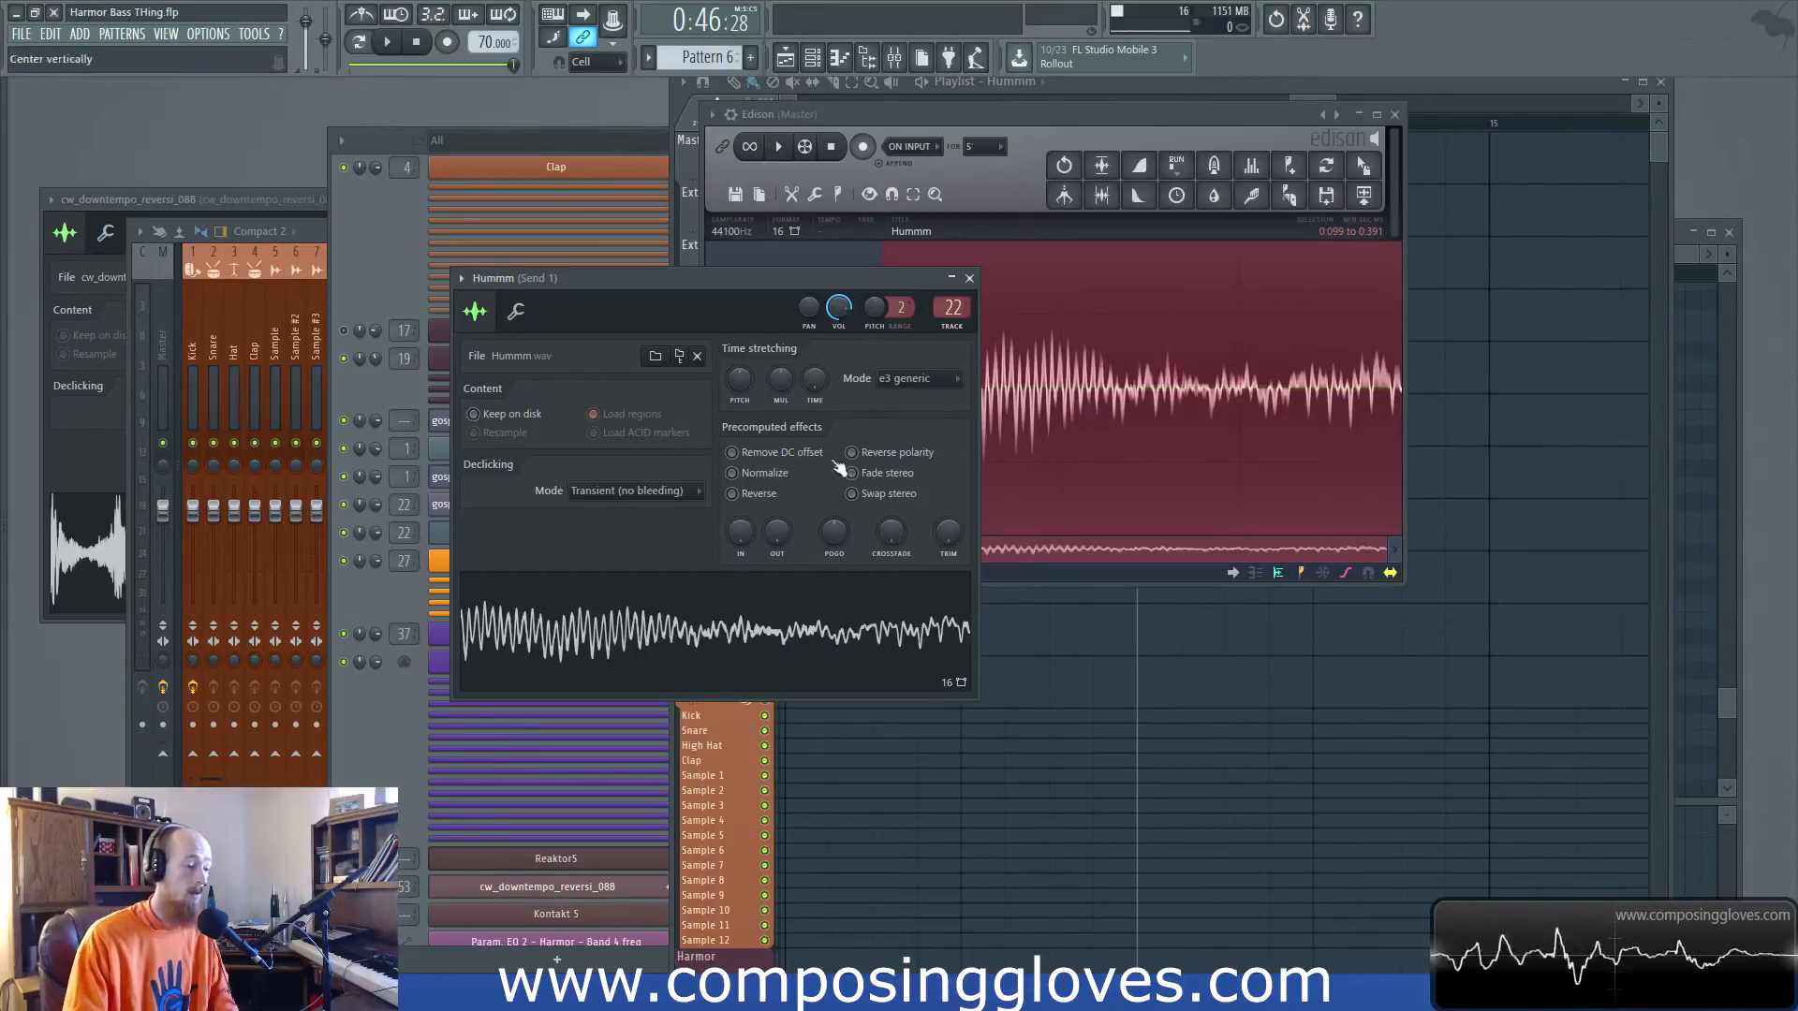
Try a precomputed fade-in together with normalizing on the Hummm sample
left_click_drag(745, 532, 746, 506)
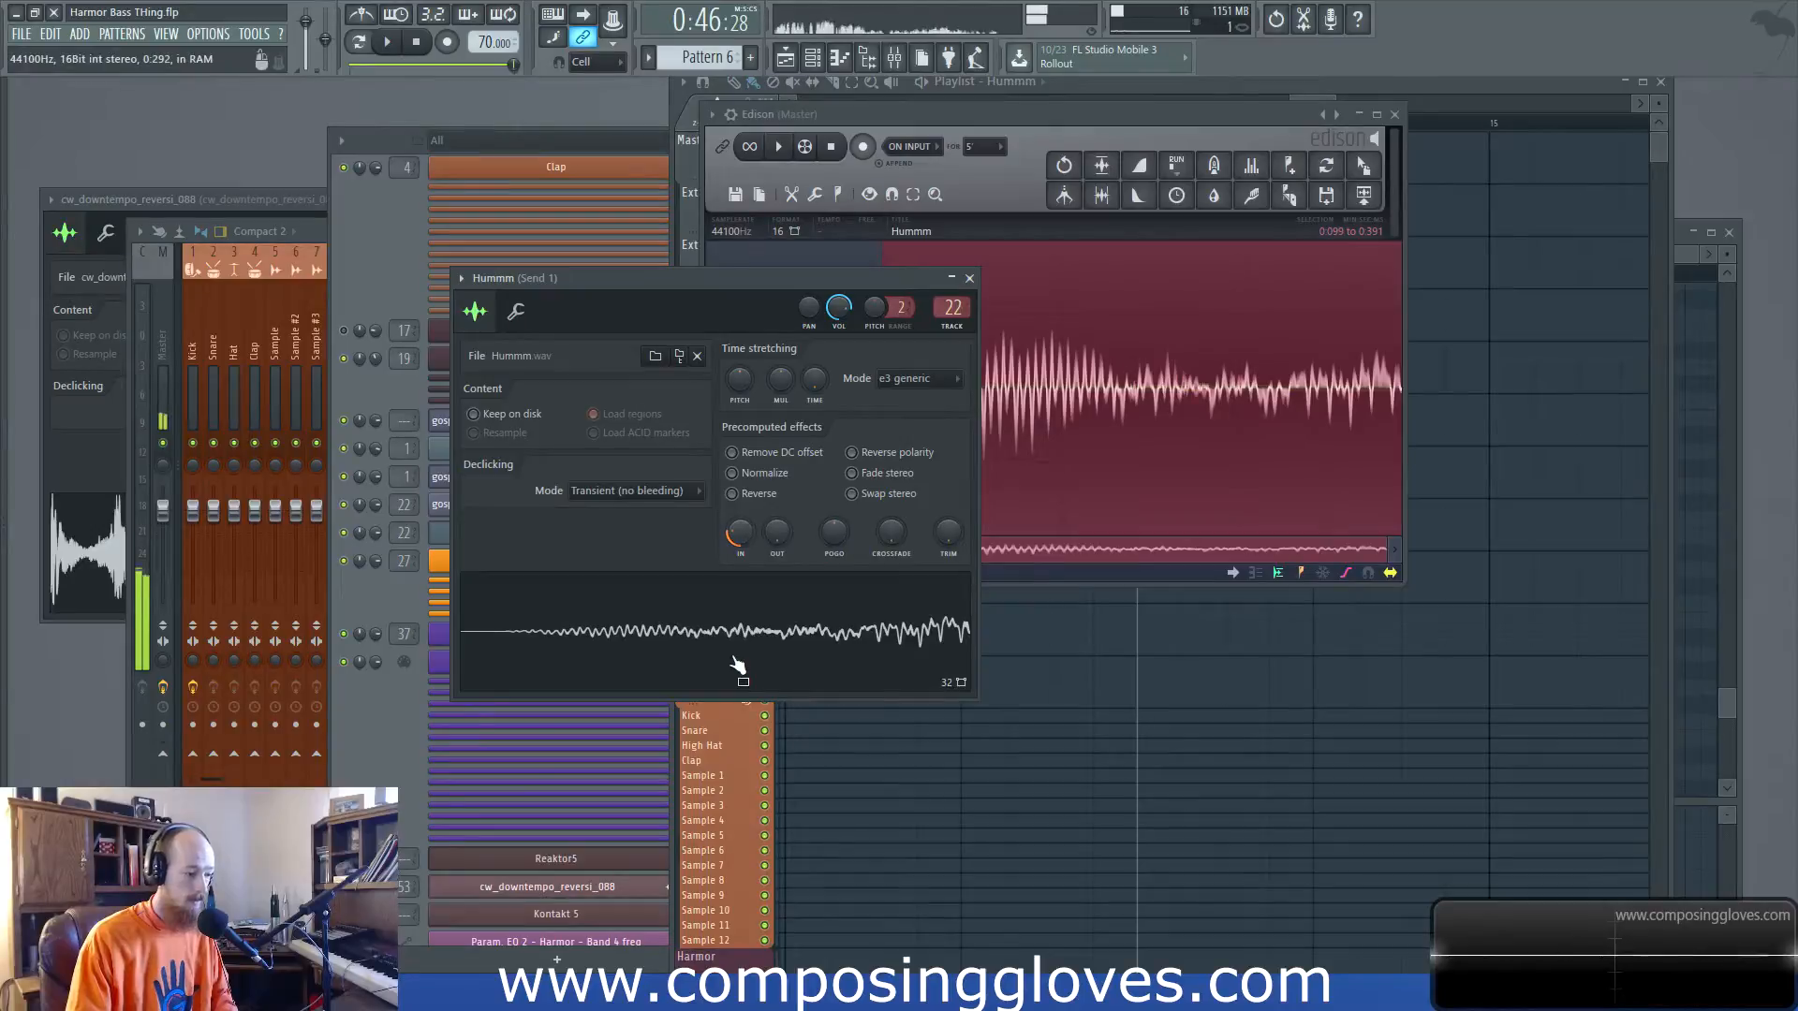
left_click_drag(734, 666, 562, 627)
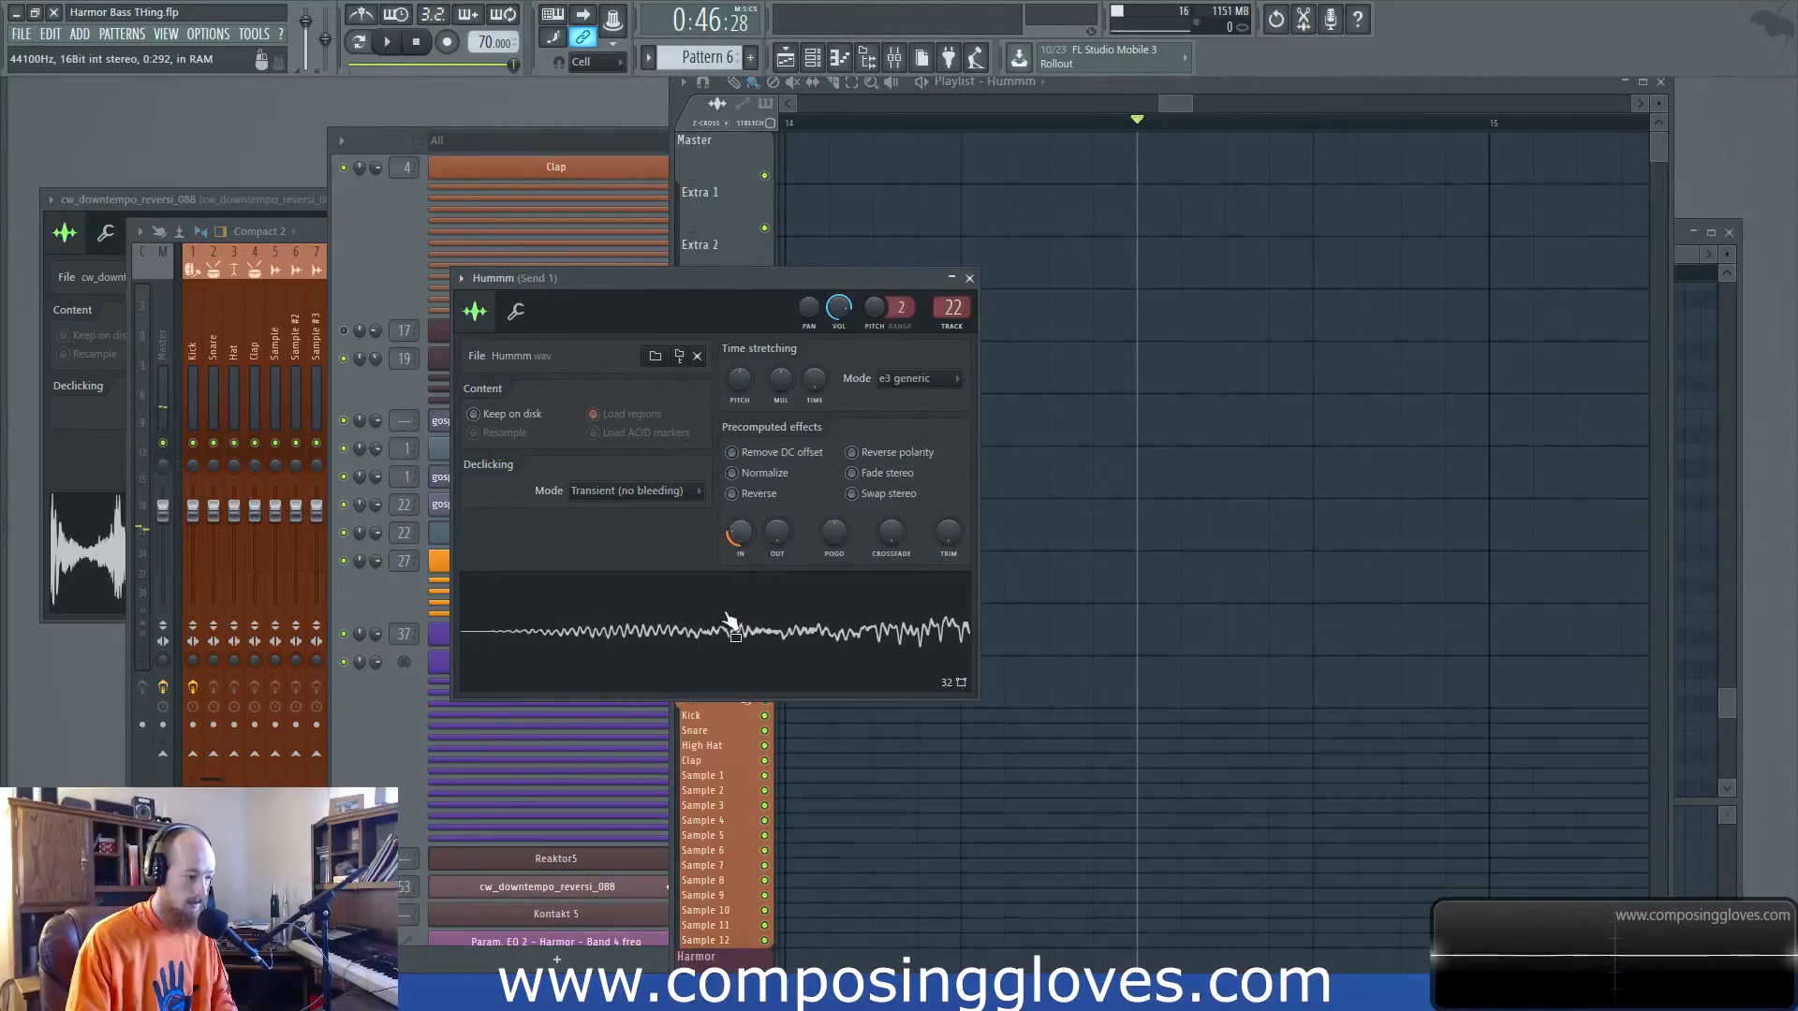
left_click(749, 472)
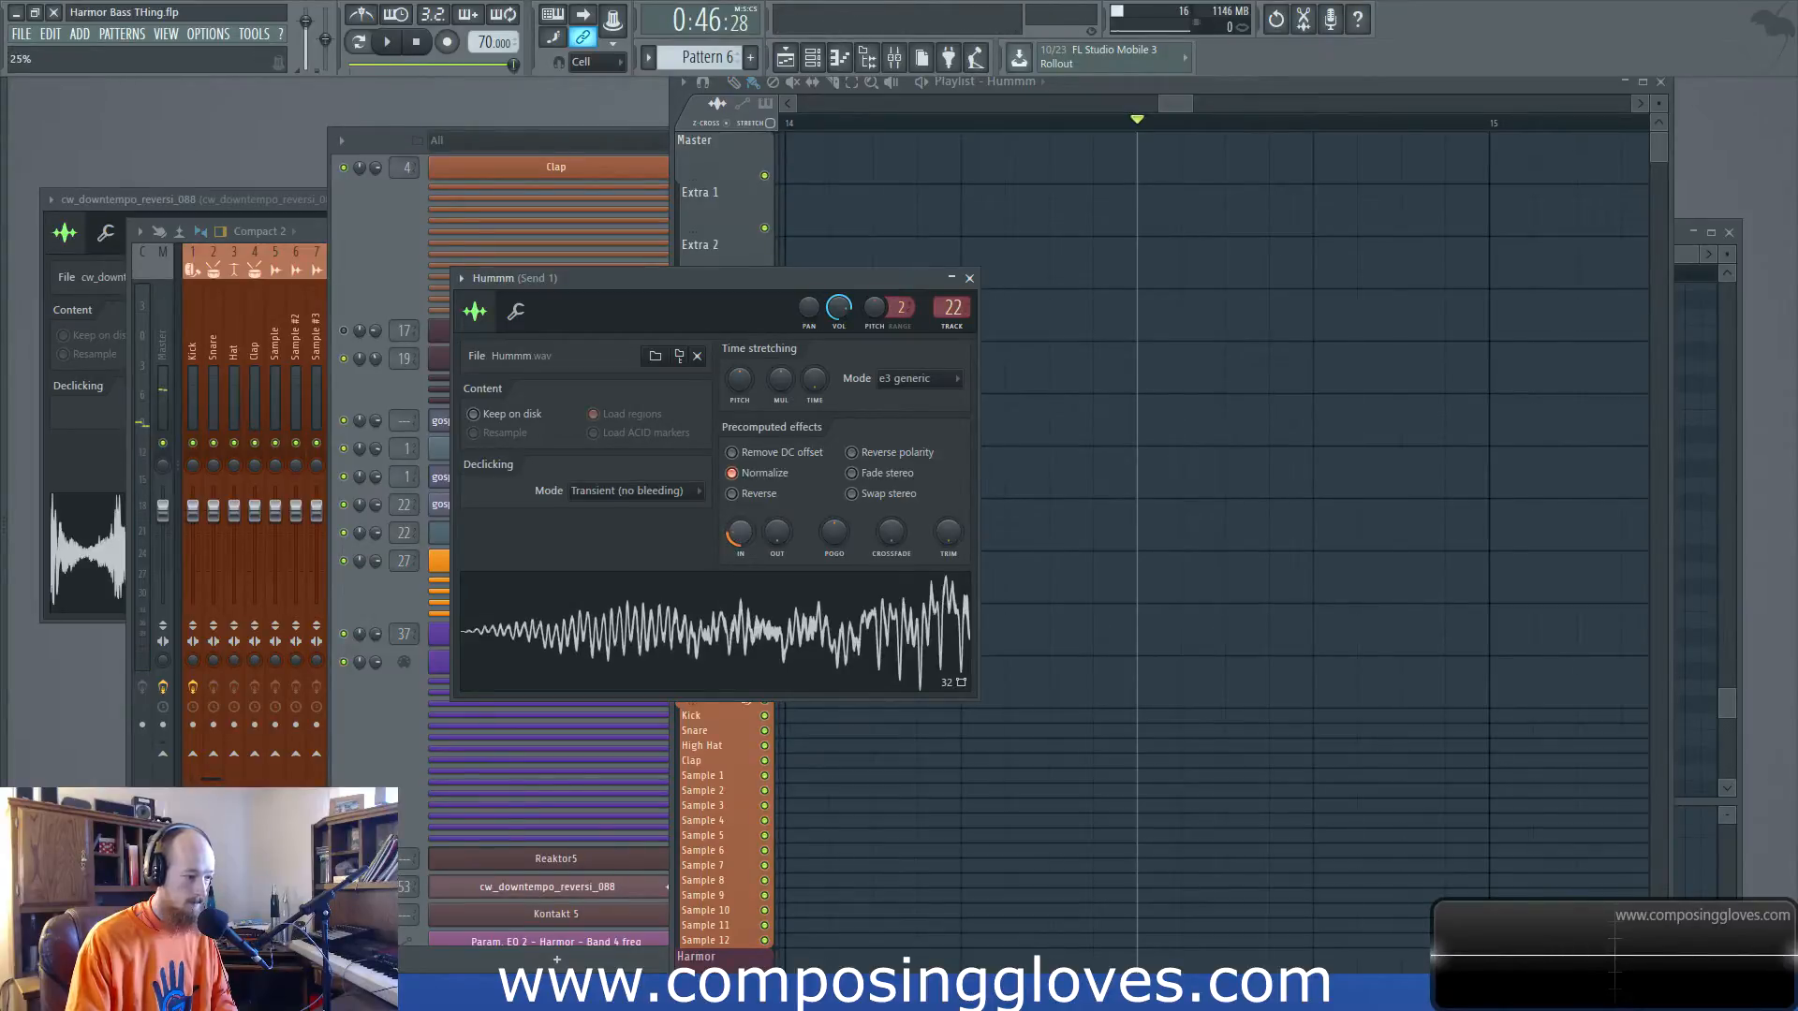
left_click(408, 373)
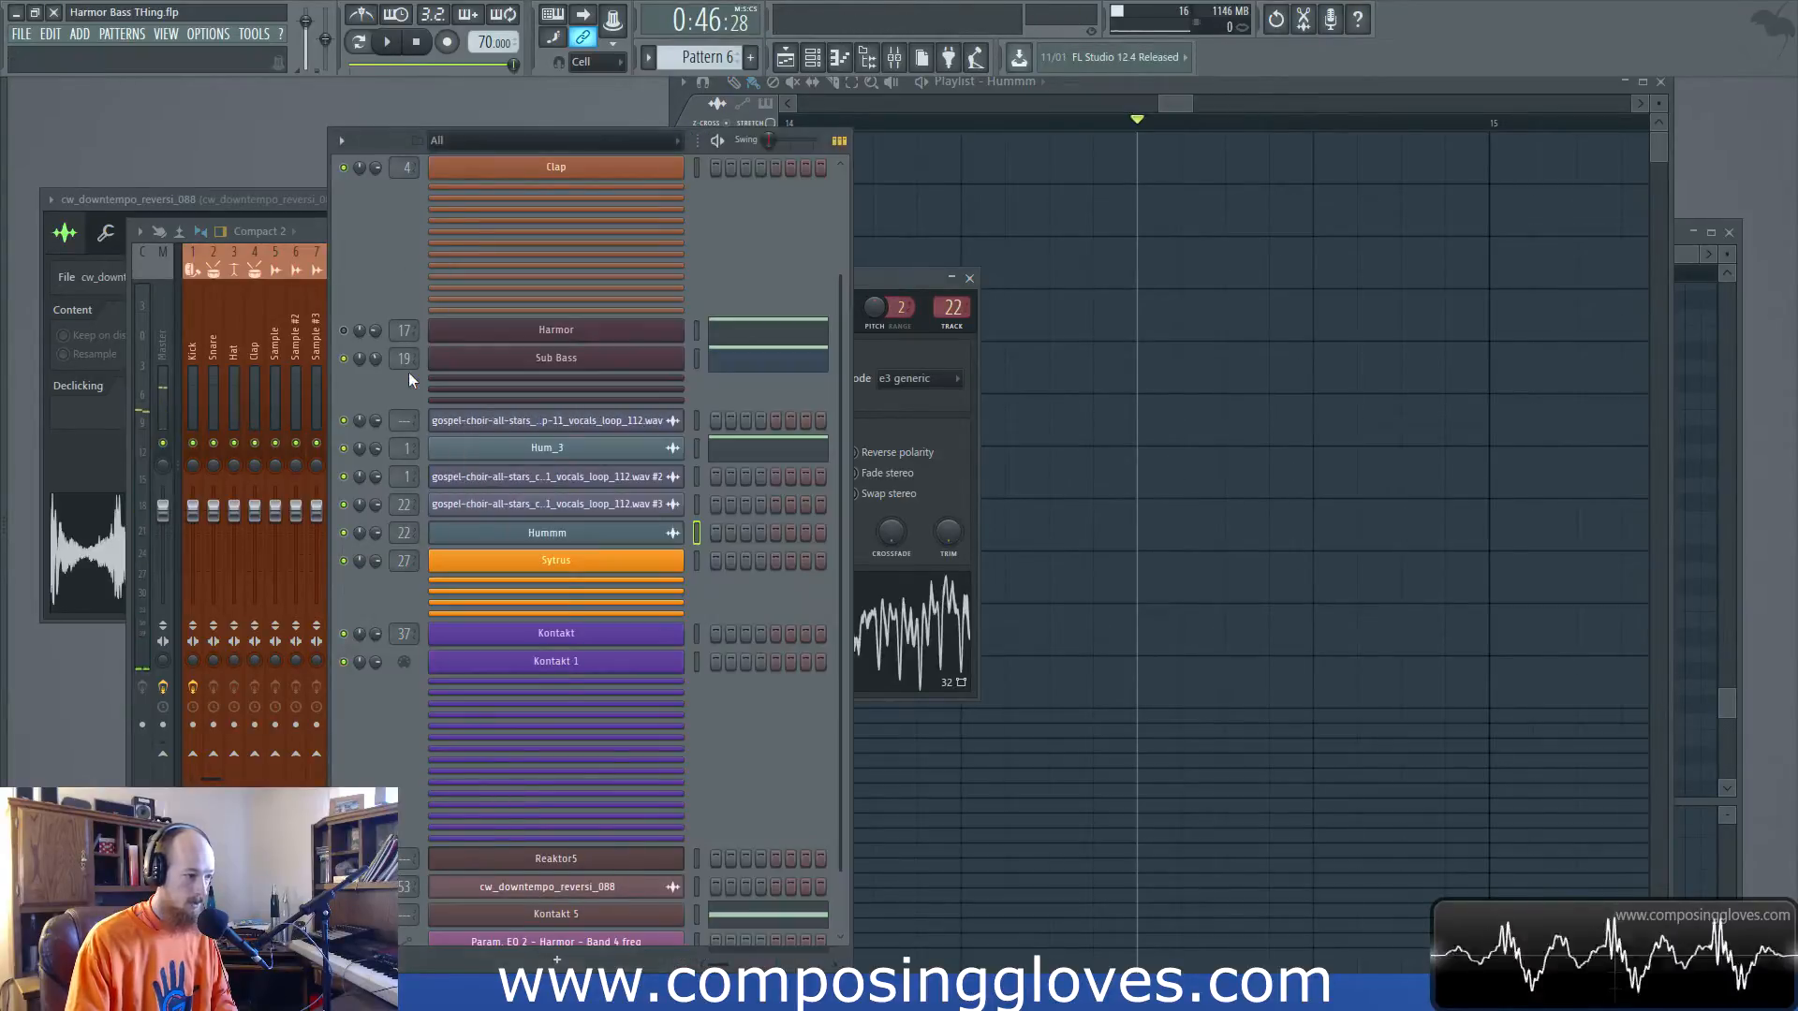
left_click(913, 412)
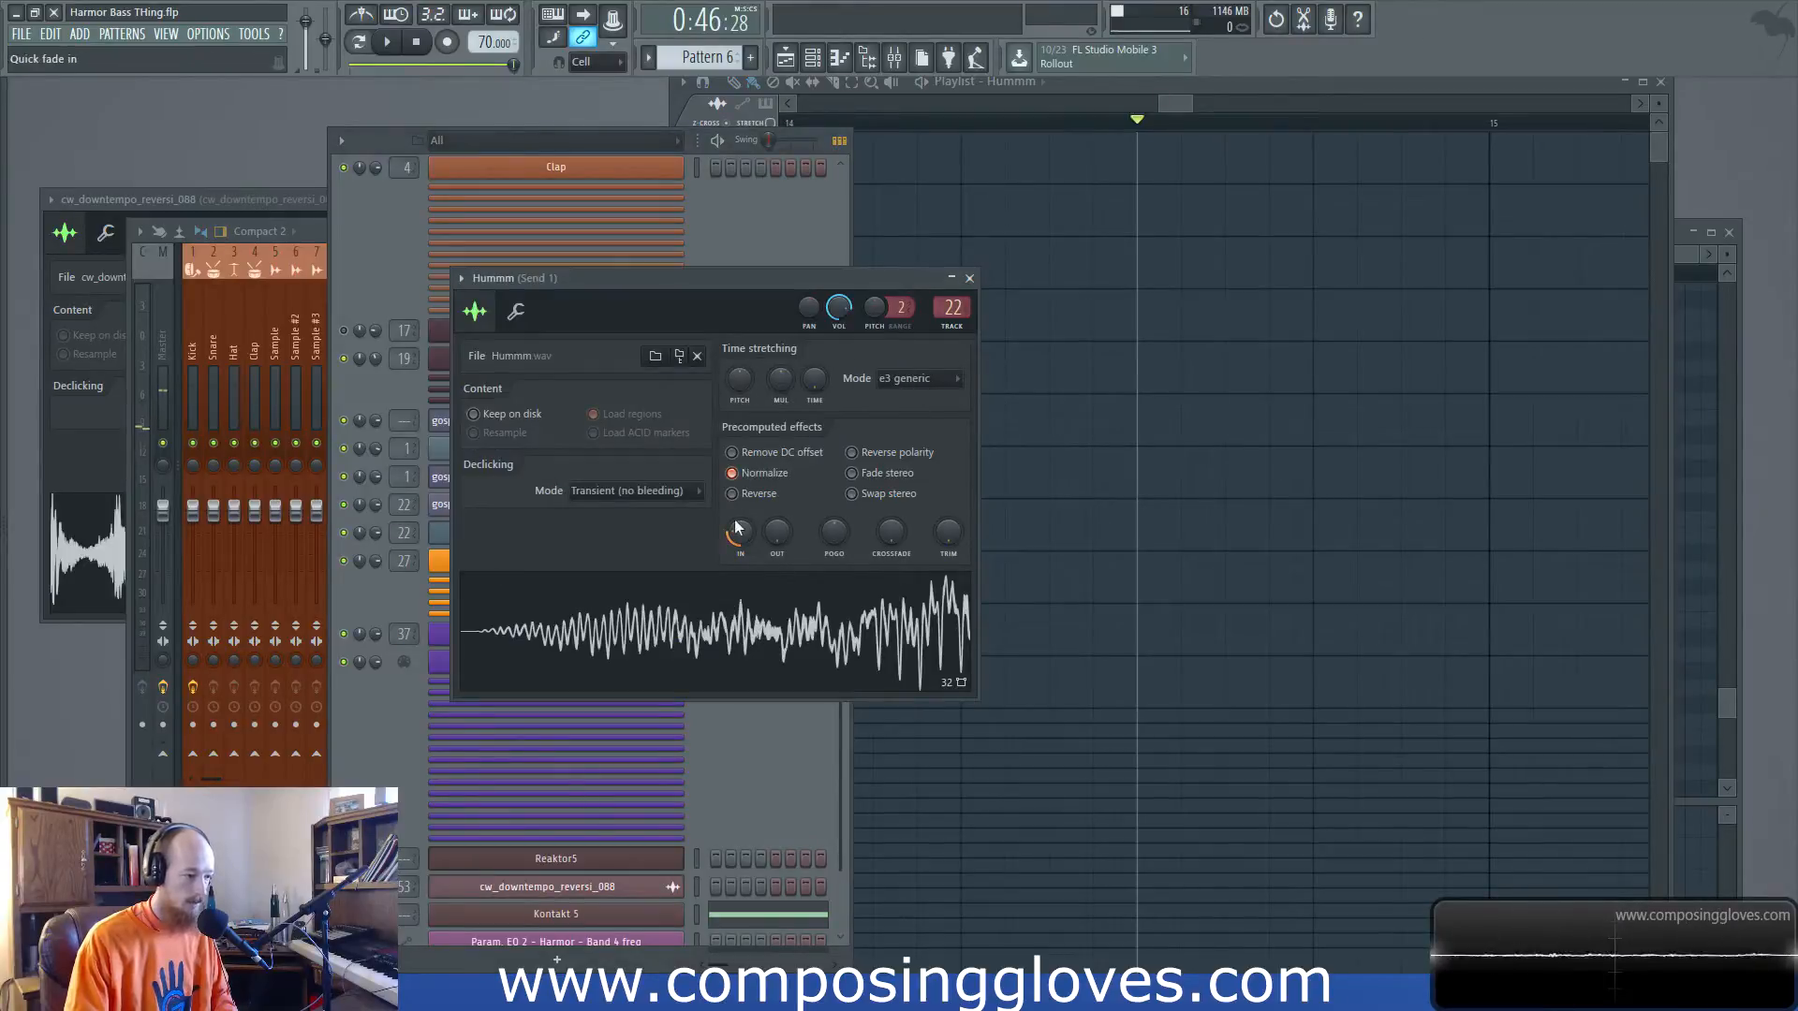
Place the Hummm sample on Extra 1 at the playhead and create a channel volume automation clip over its time range
left_click_drag(640, 646, 1143, 225)
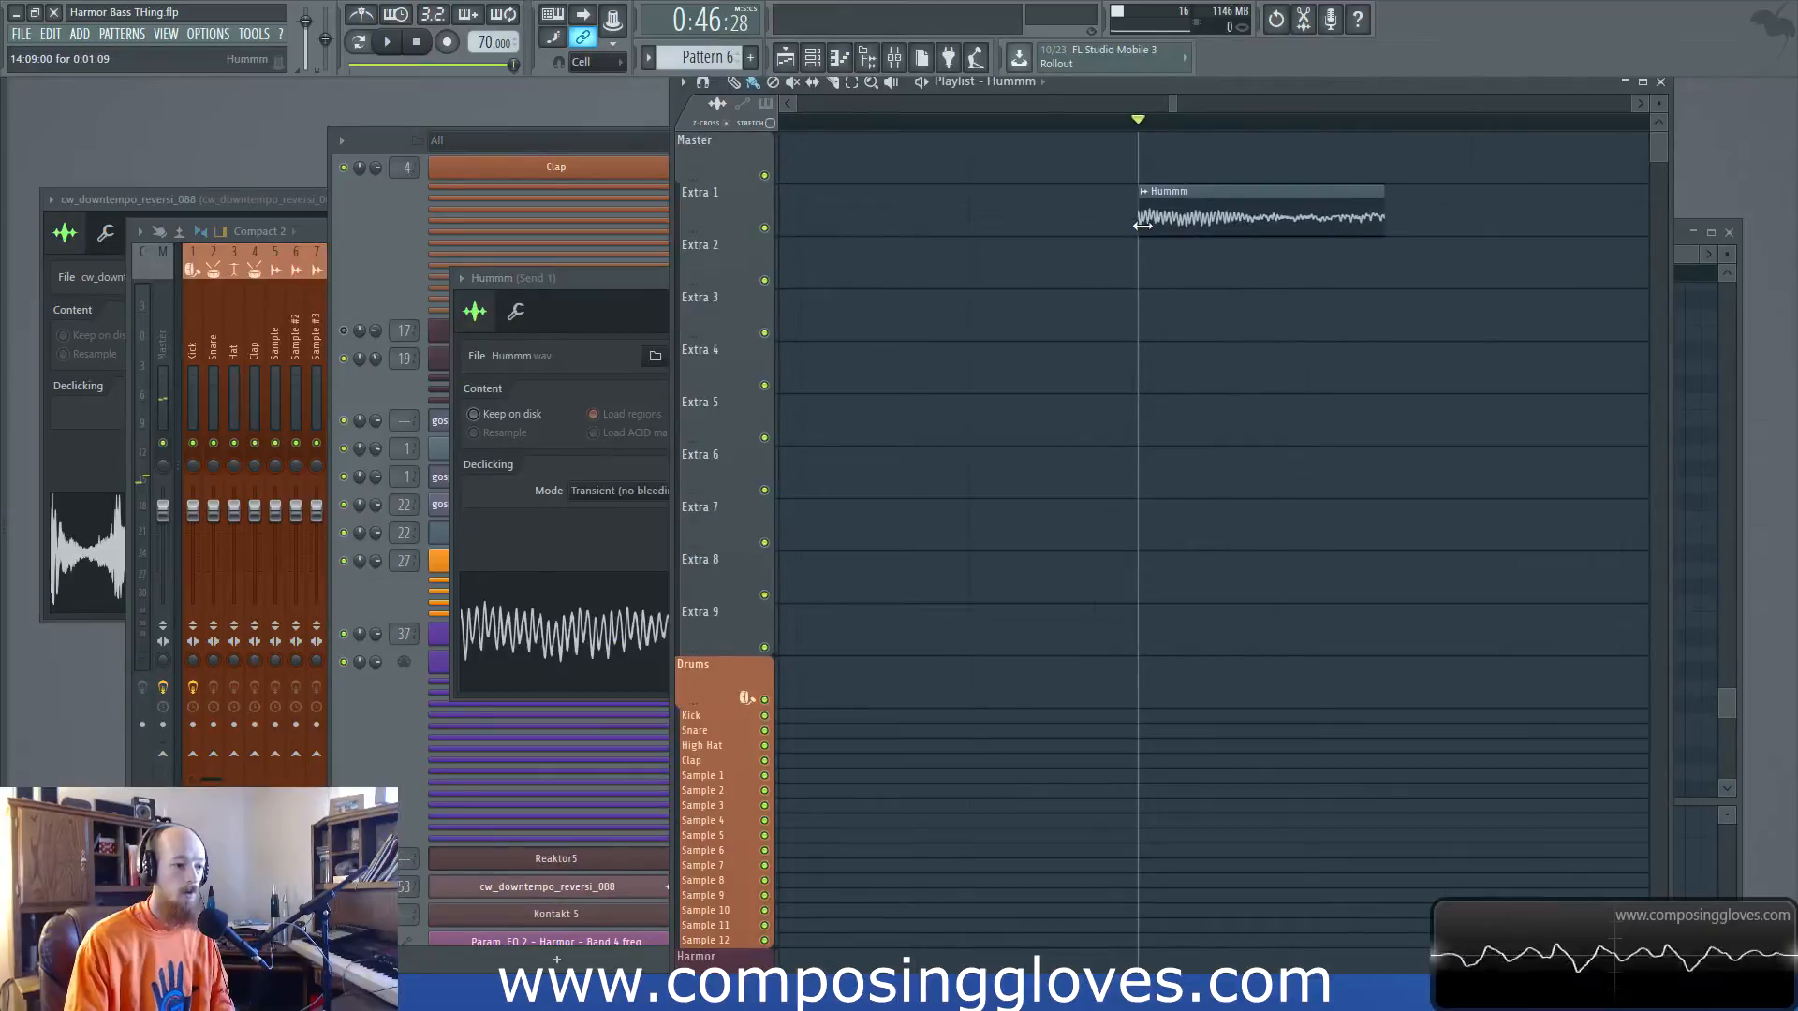
left_click_drag(1144, 129, 1388, 150)
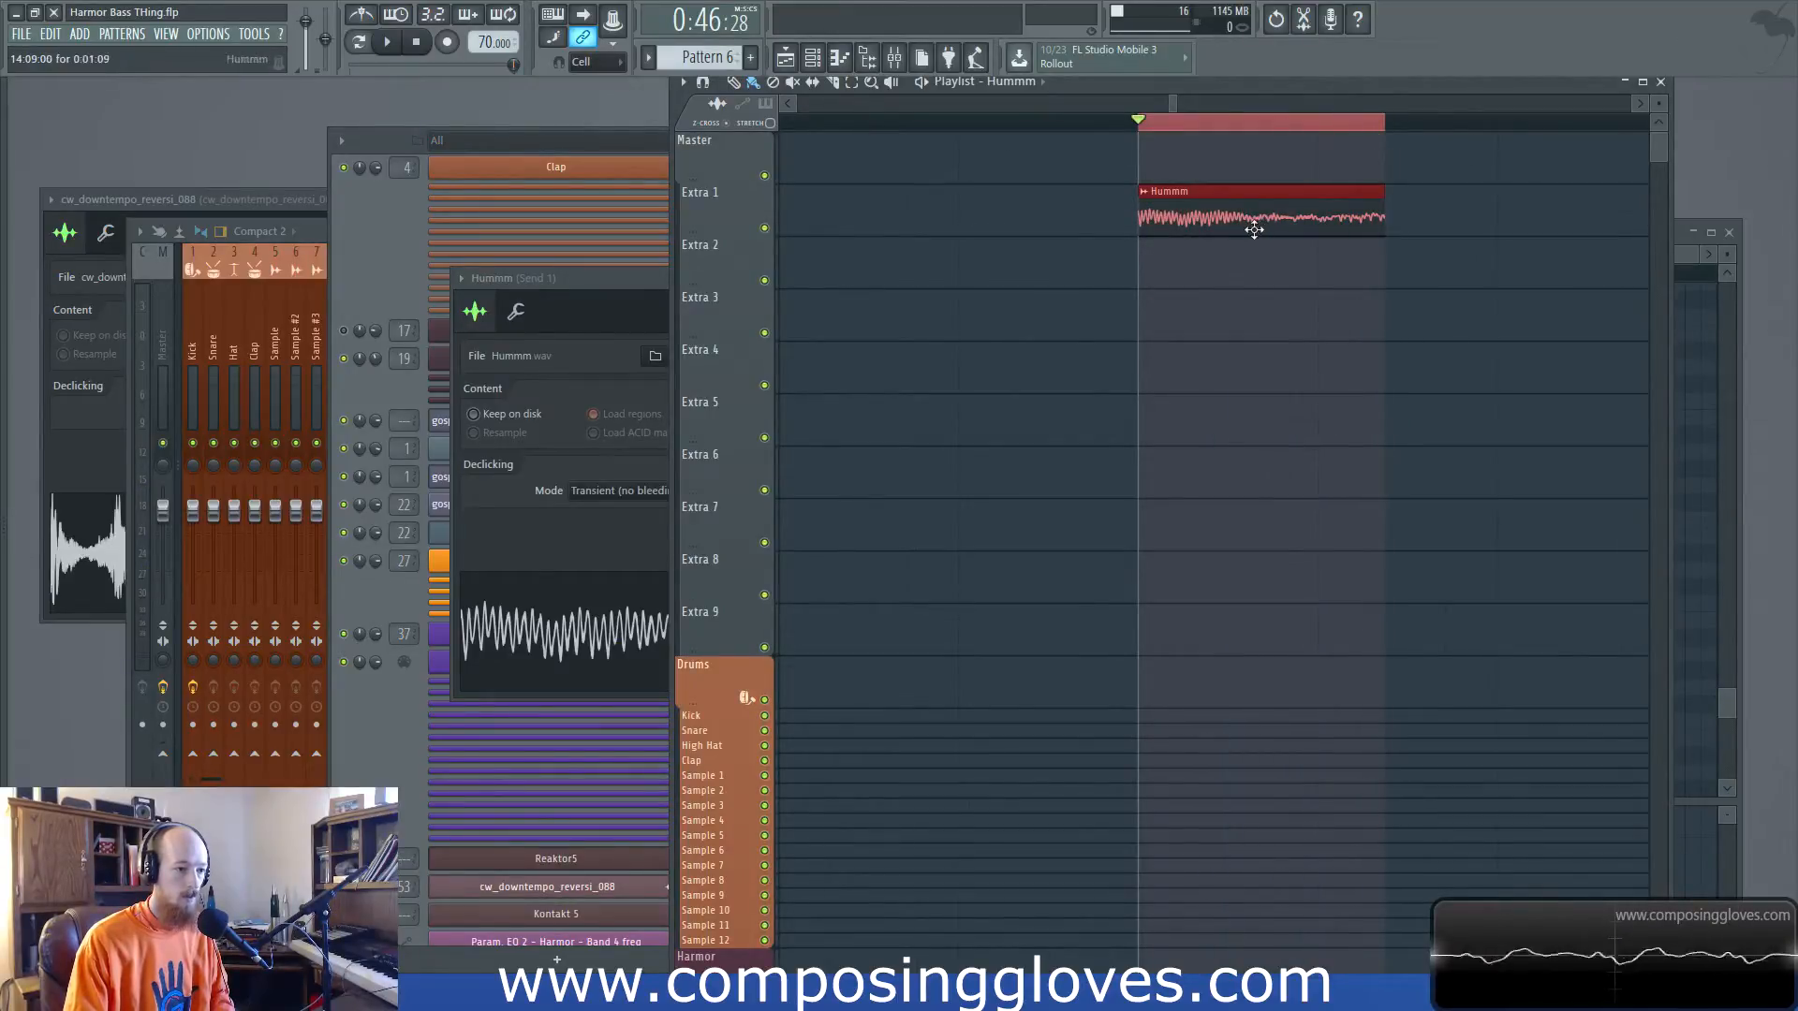
double_click(1254, 229)
right_click(846, 309)
left_click(890, 428)
Shape a very short, steeply curved fade-in at the start of the Hummm volume automation and play it back
left_click(1175, 131)
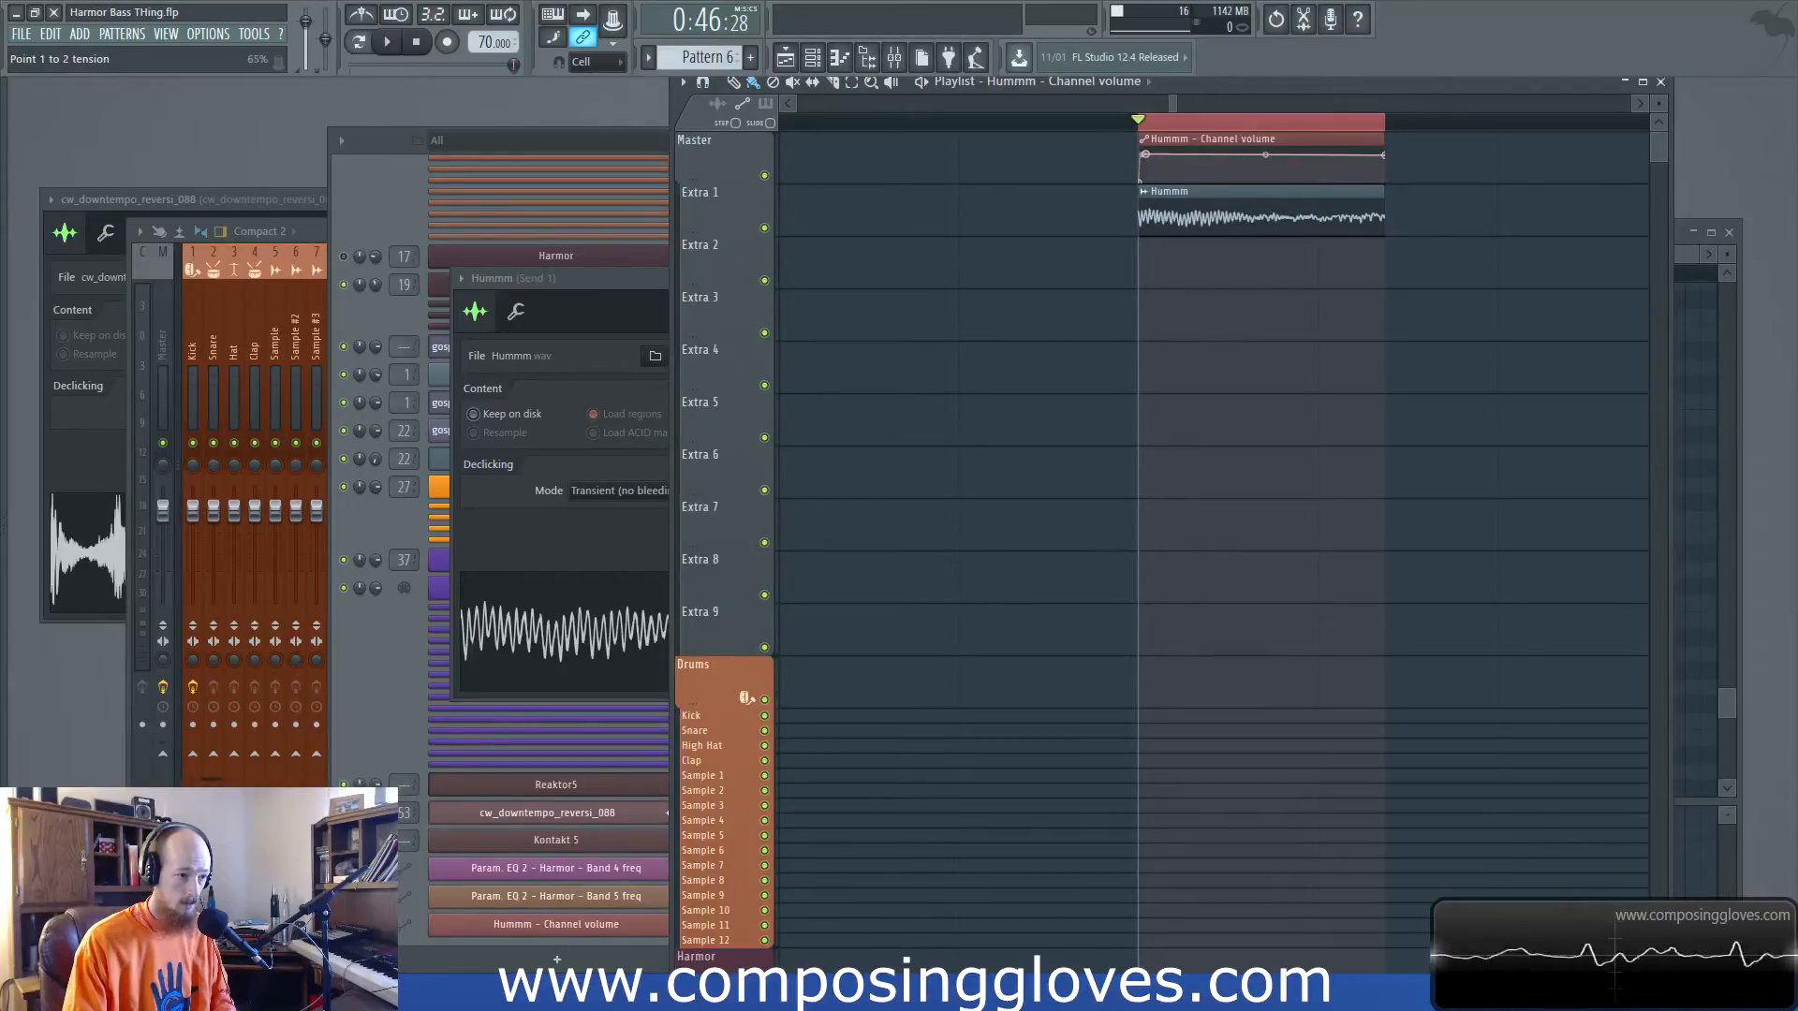
left_click_drag(1155, 156, 1148, 162)
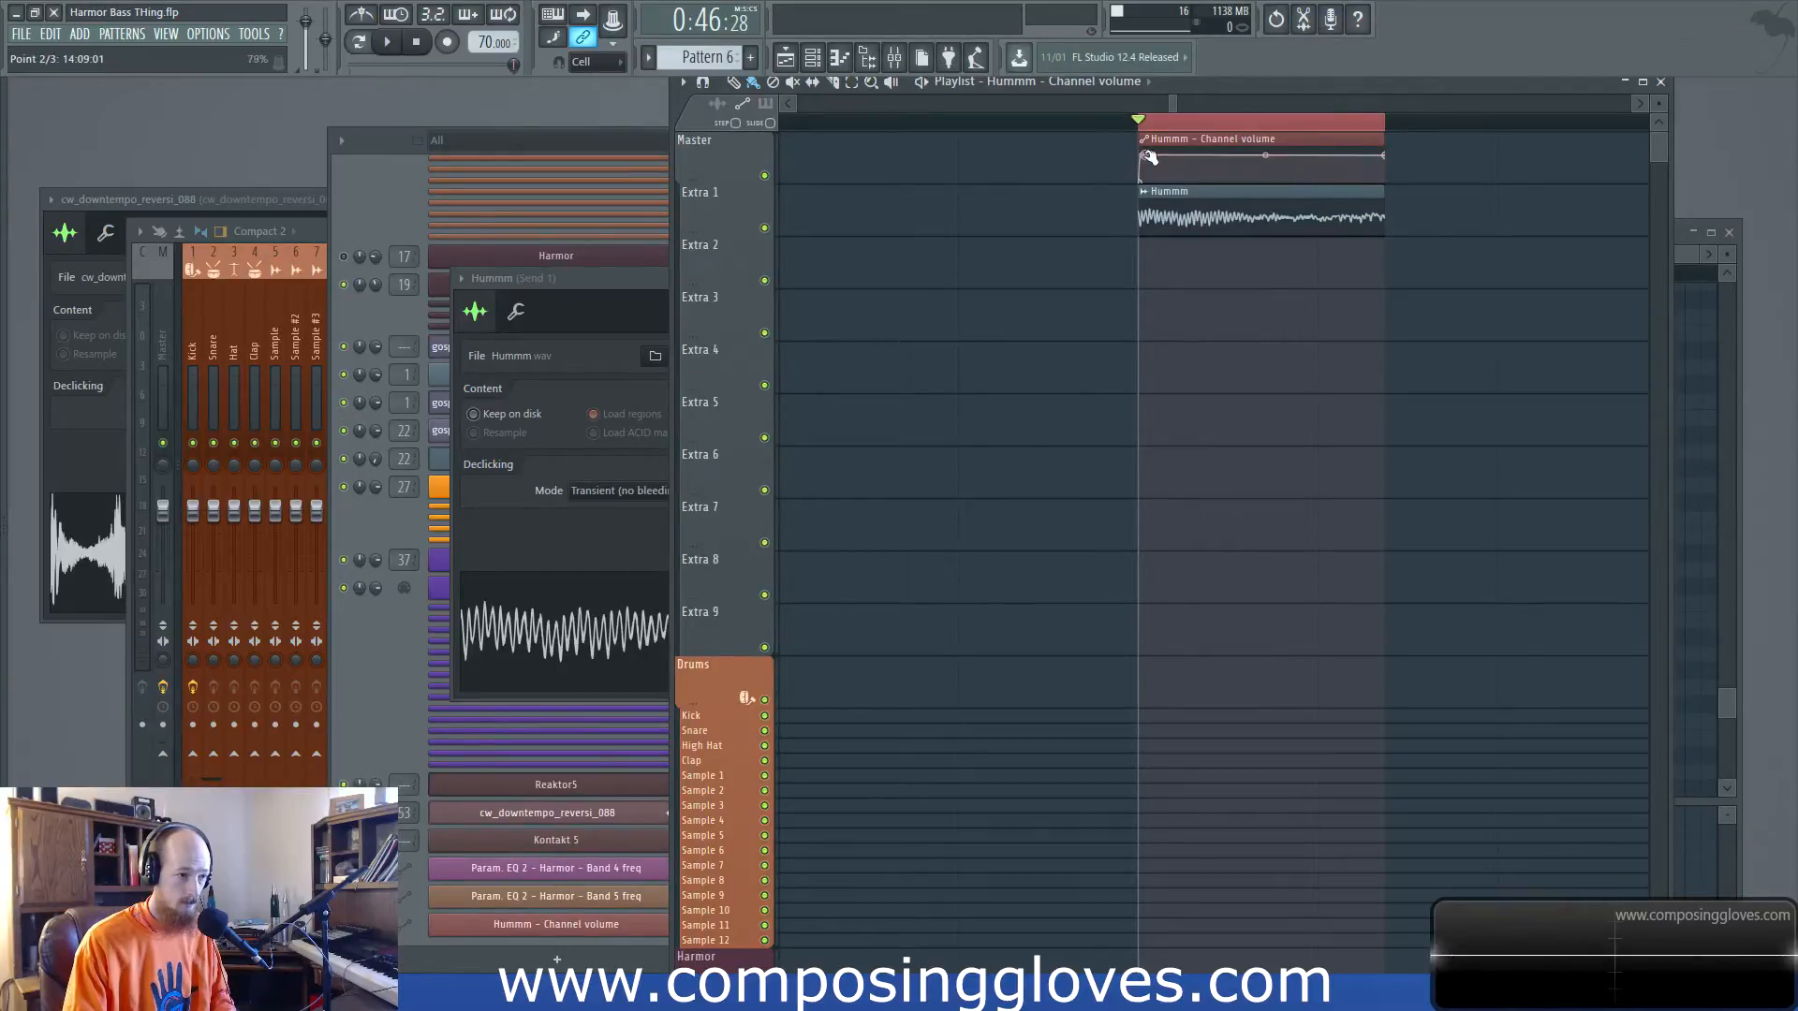
key("space")
key("space")
key("space")
key("space")
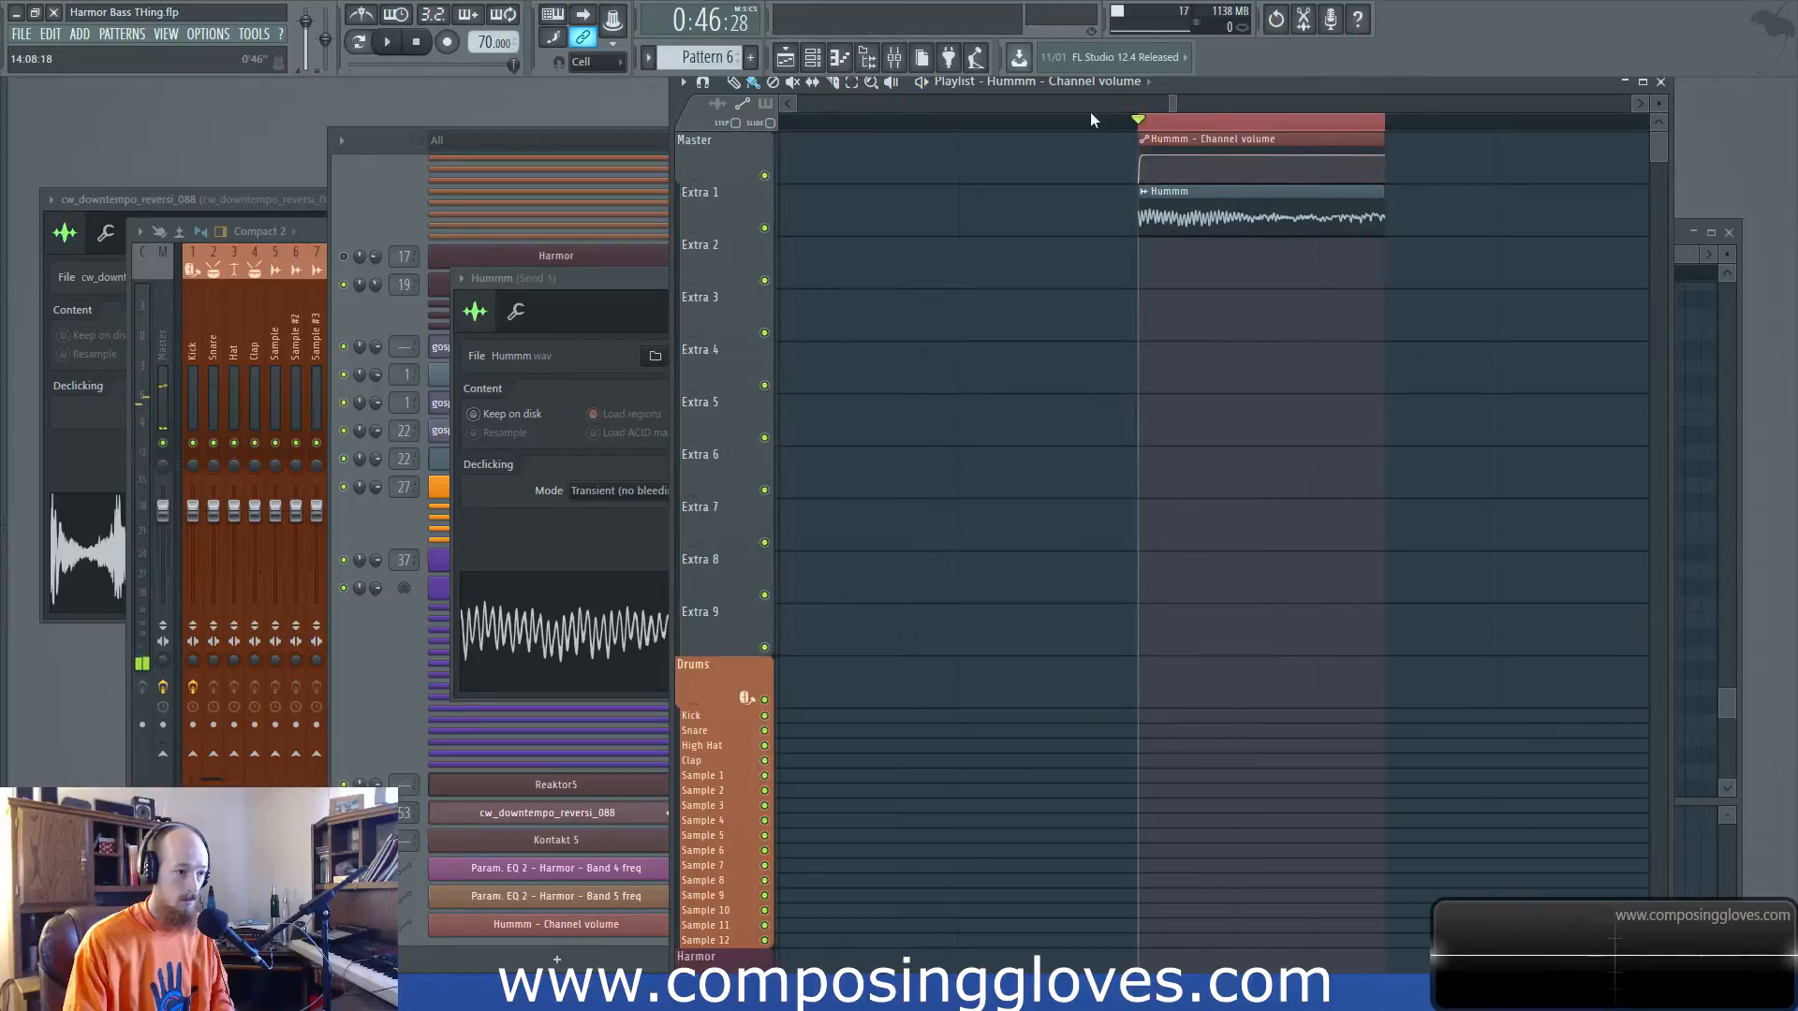
scroll(1092, 116, "left", 1)
left_click(1131, 123)
key("space")
key("space")
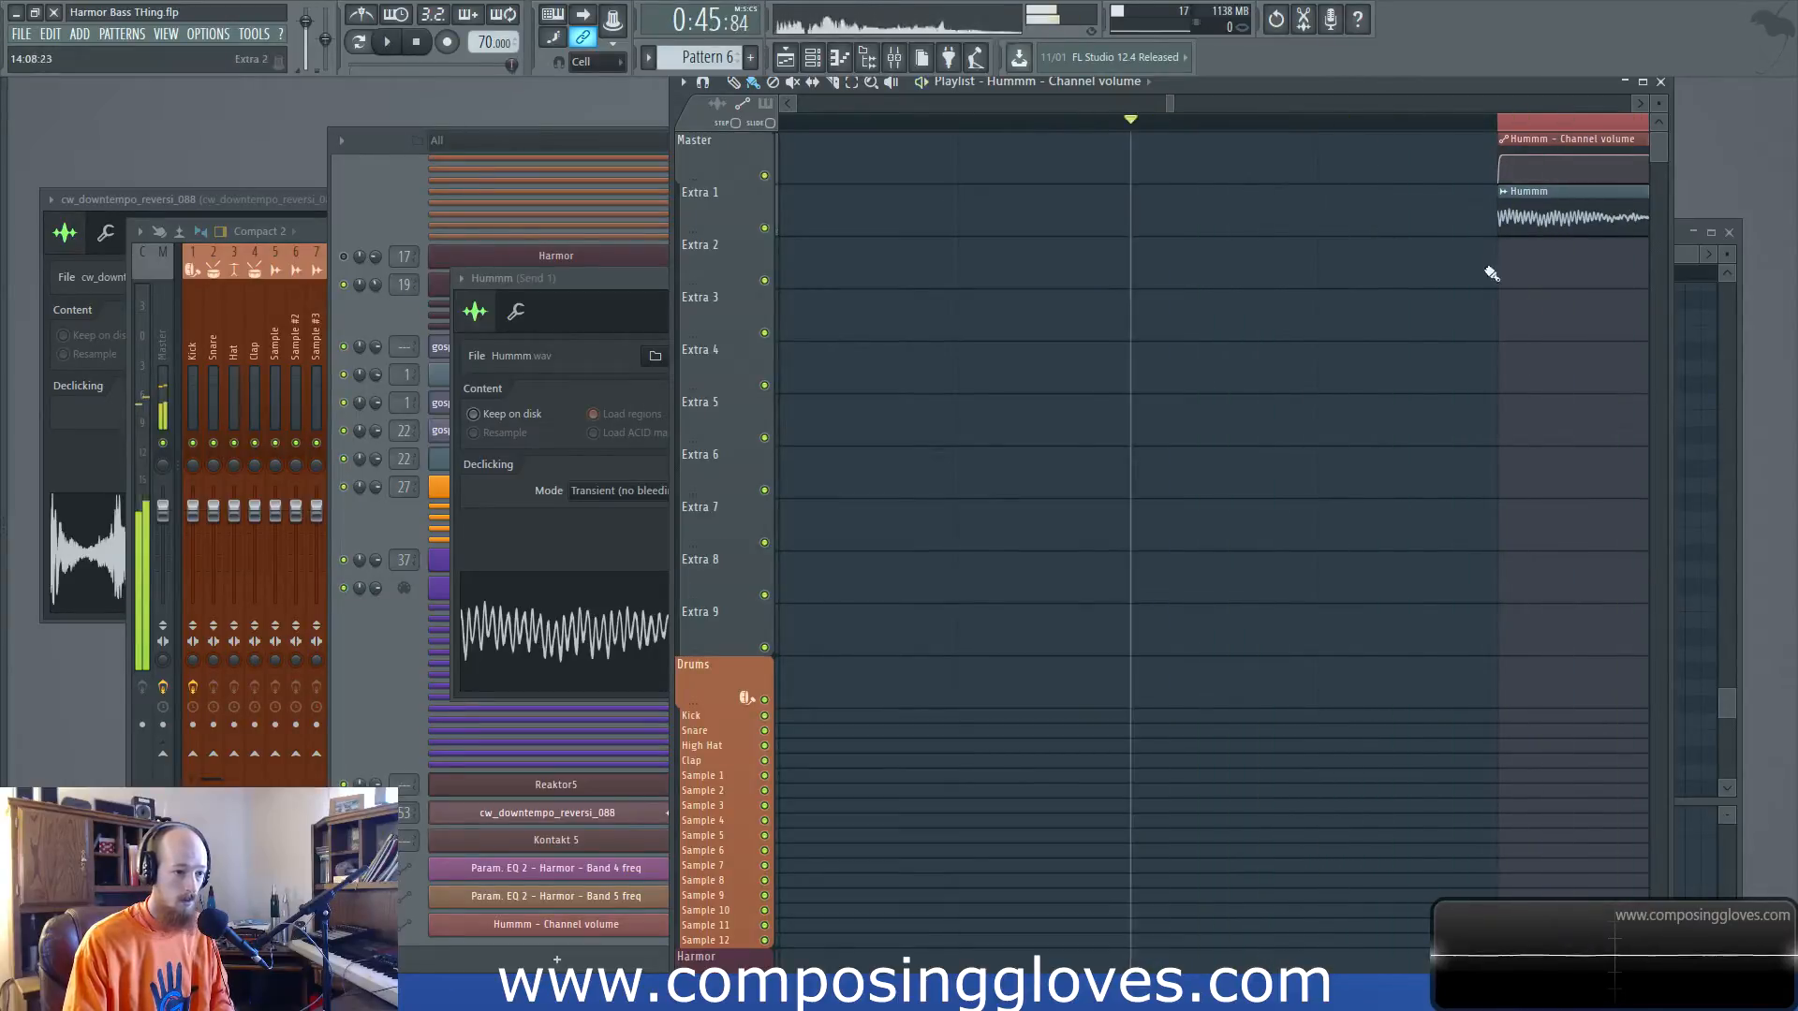
scroll(1492, 273, "right", 2)
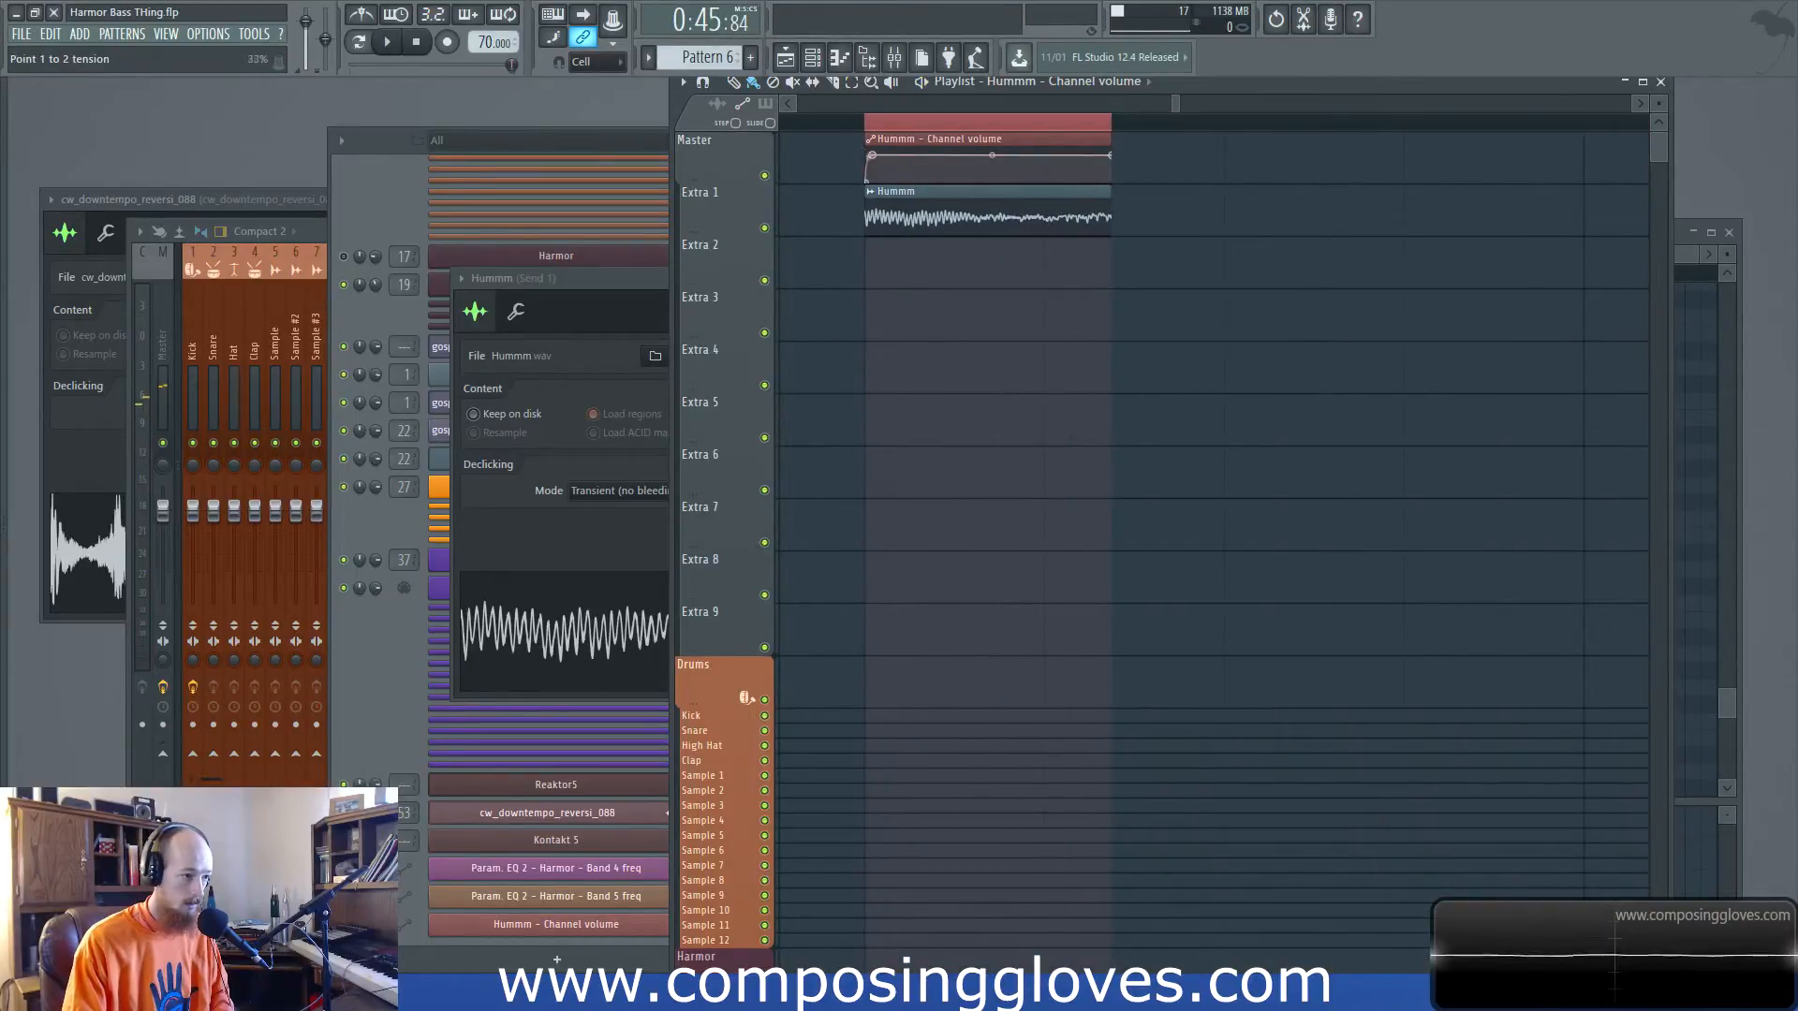
left_click_drag(907, 139, 905, 142)
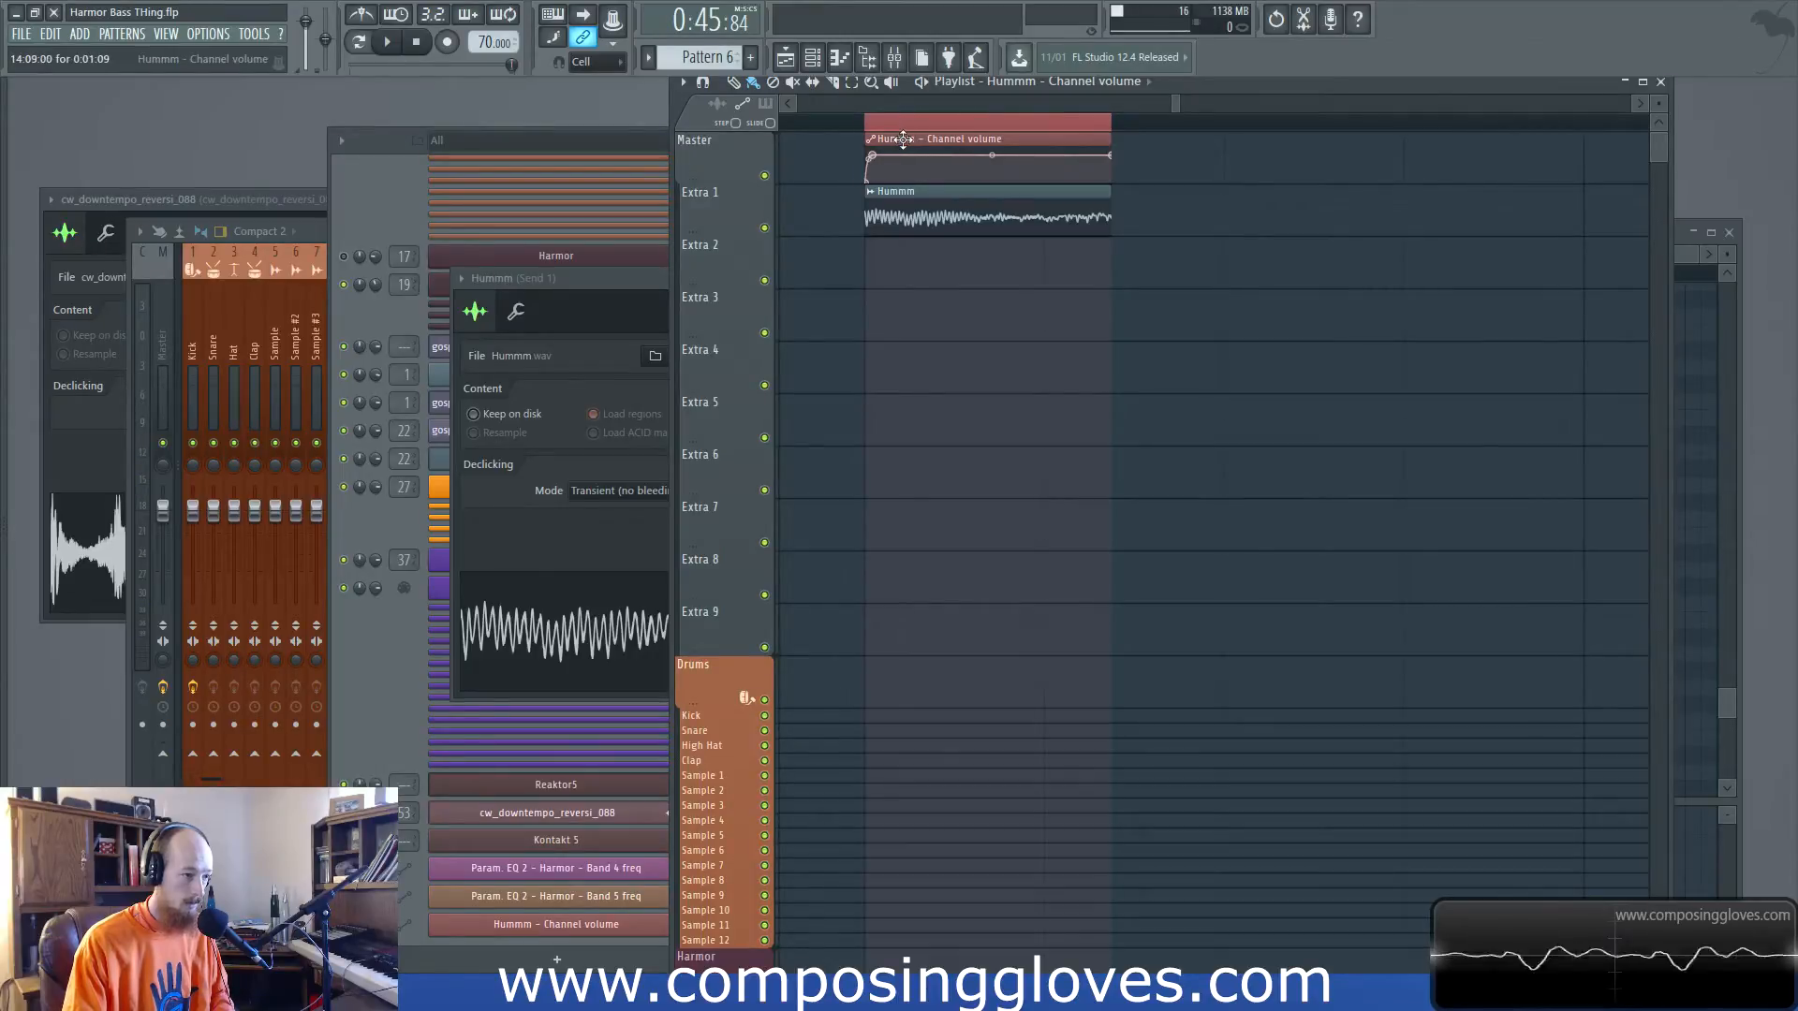
Set the project's timebase to 960 PPQ and close the settings
key("F11")
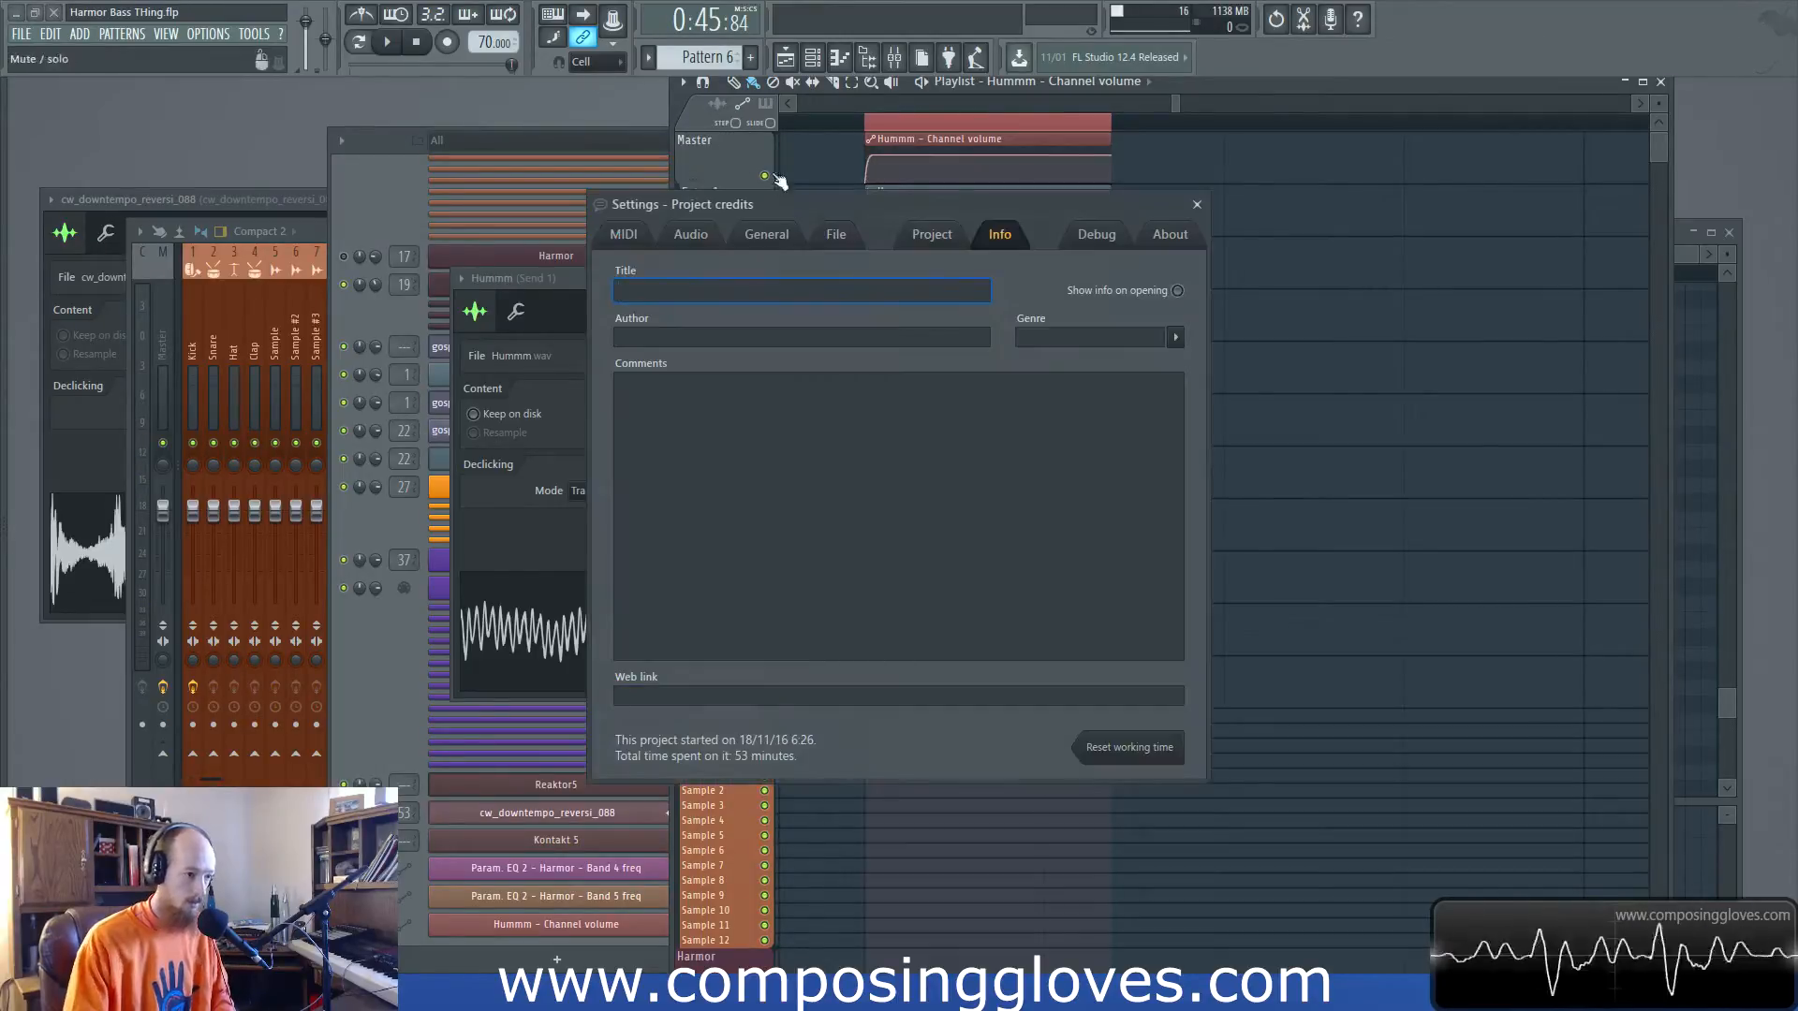
left_click(939, 235)
left_click(979, 364)
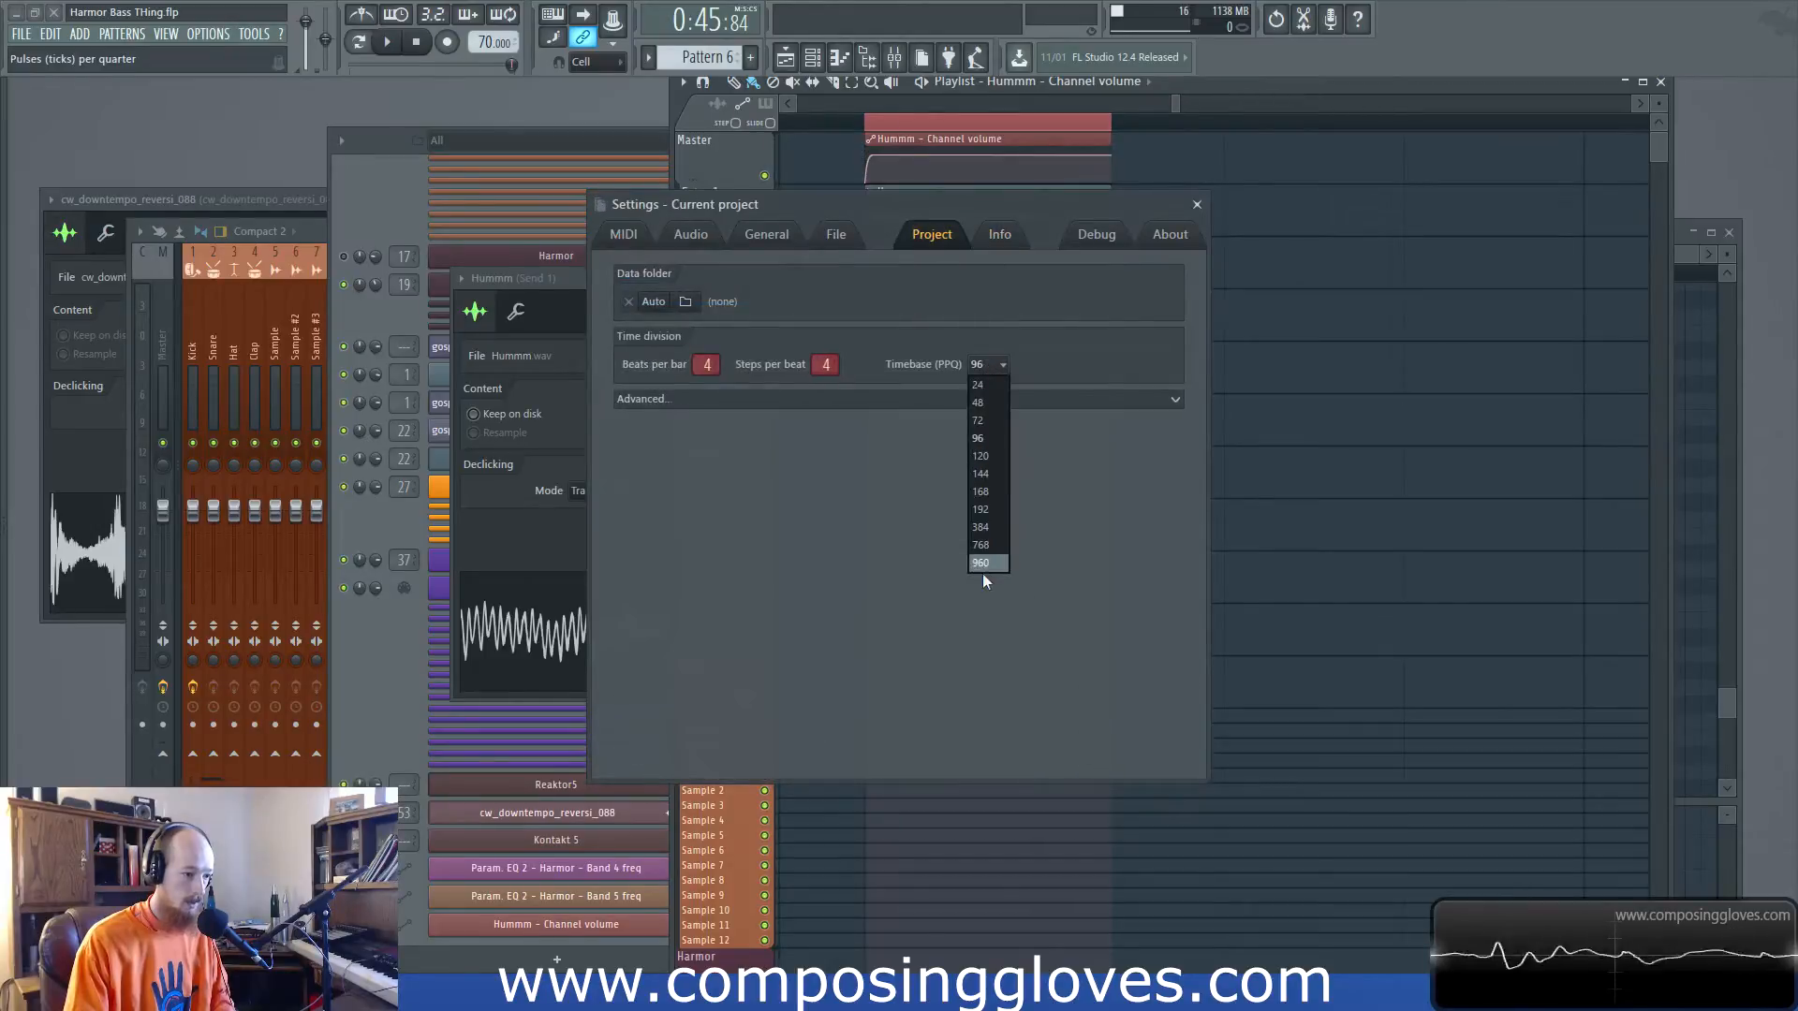
left_click(981, 566)
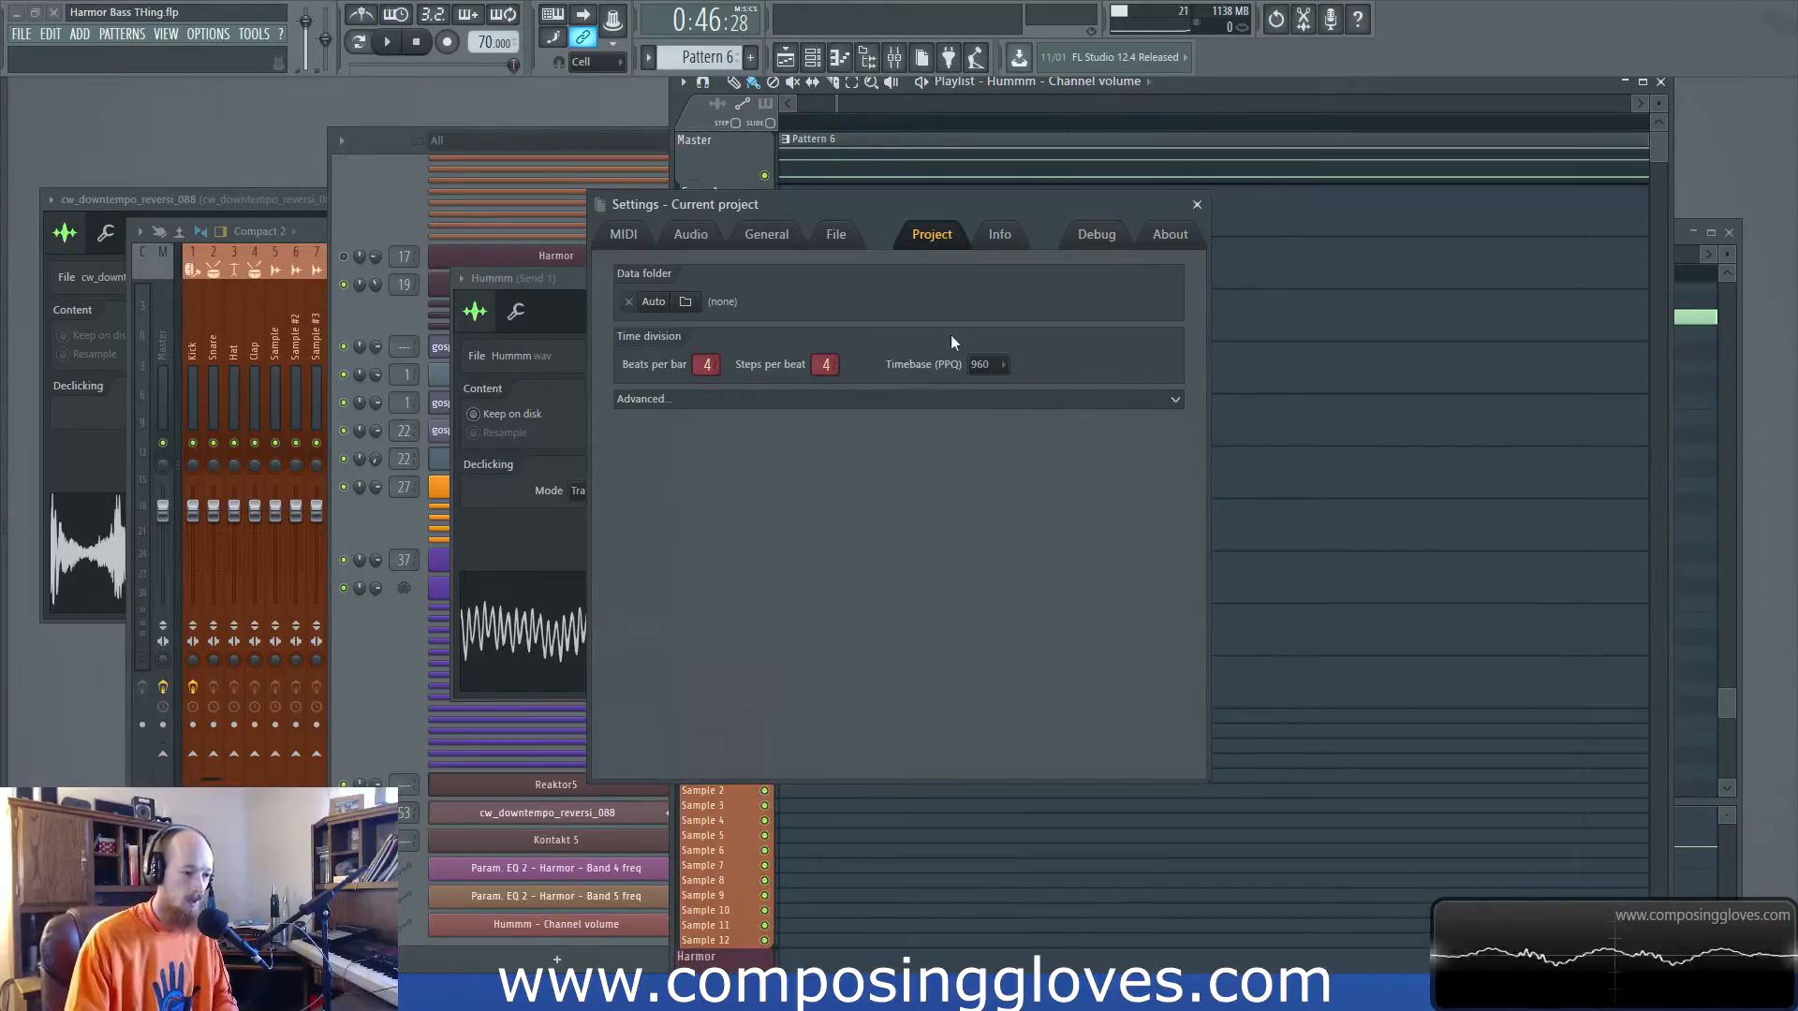
left_click(1197, 204)
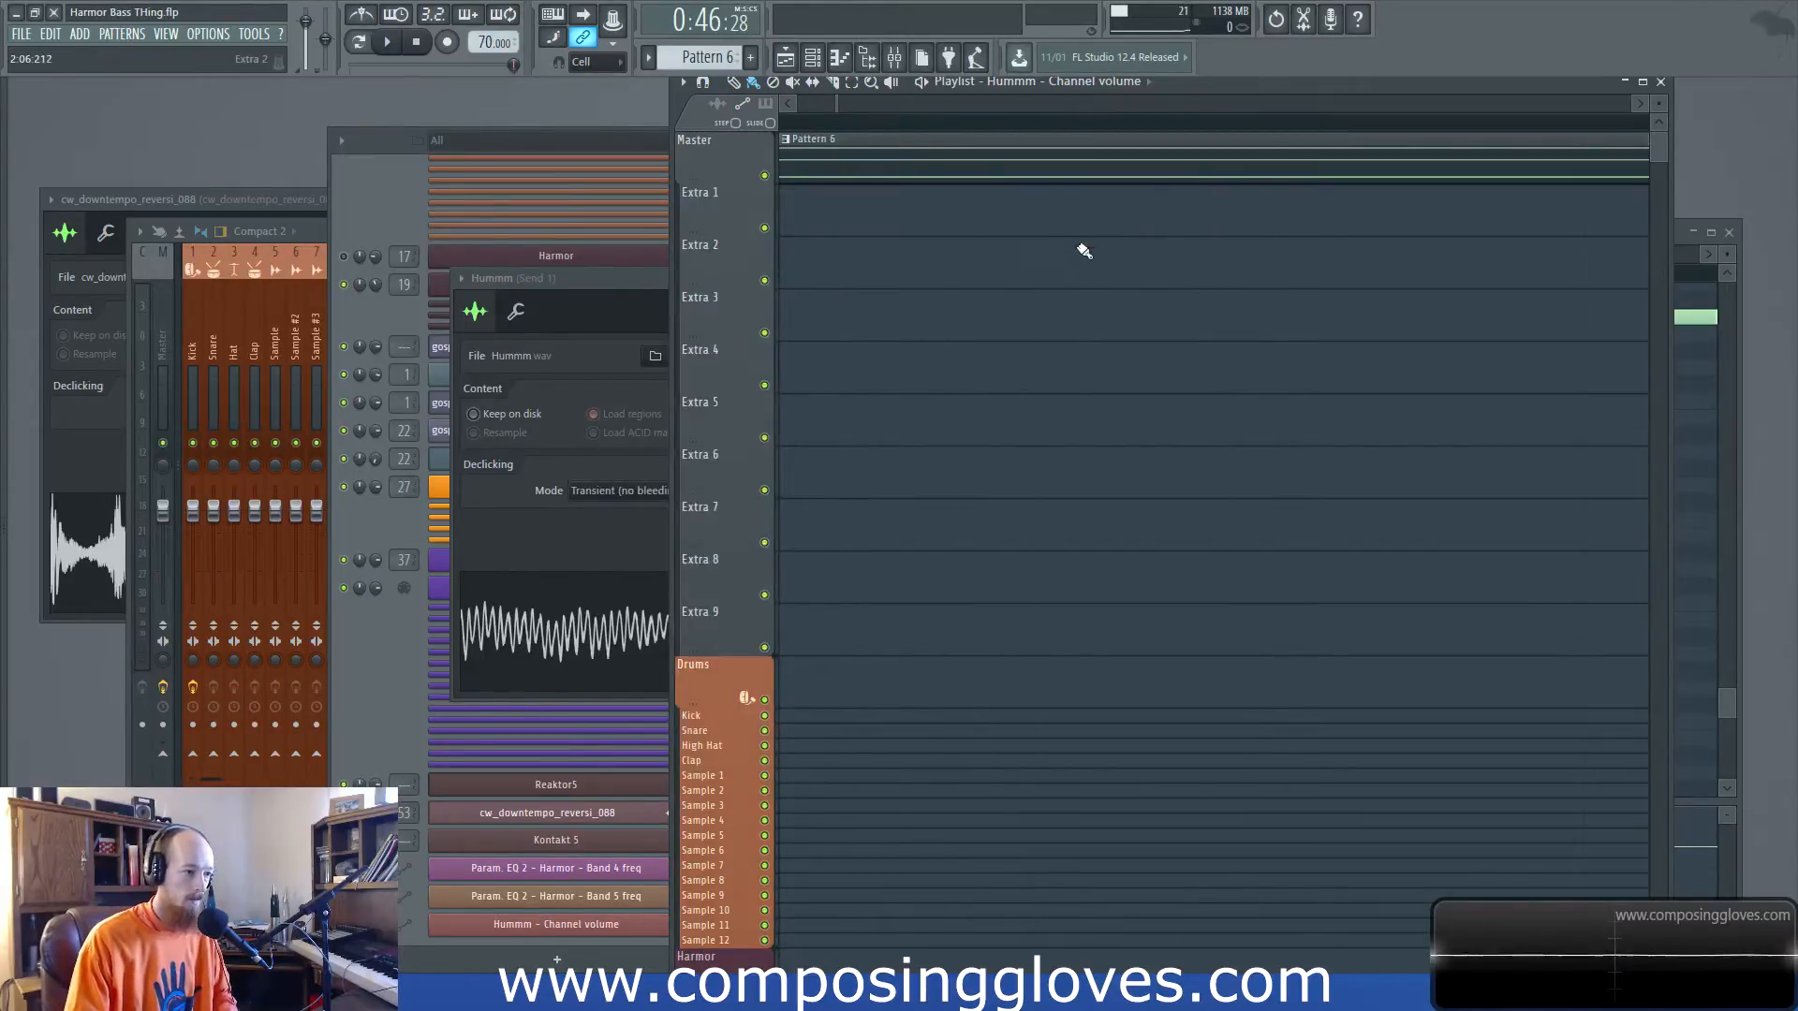
Add a point at 0% just after the start of the Hummm volume automation to delay the fade-in, and play the result
scroll(1087, 233, "down", 8)
left_click_drag(1311, 232, 938, 307)
scroll(1152, 257, "up", 9)
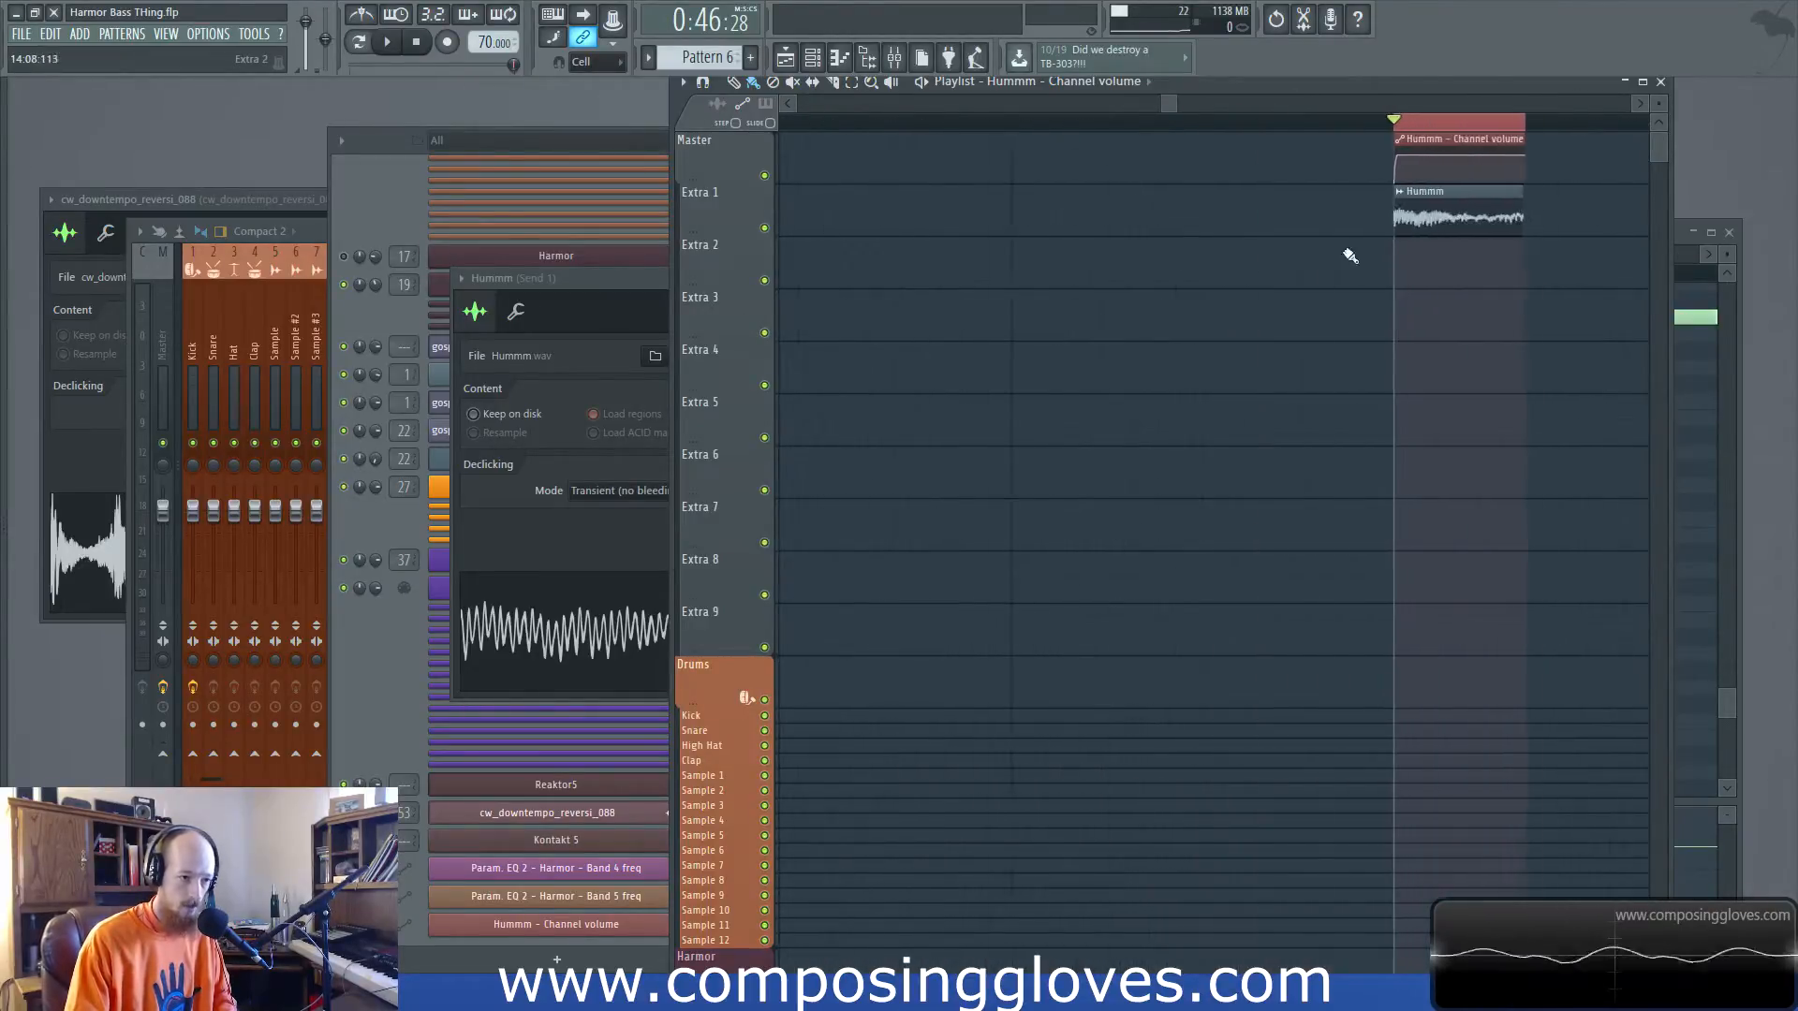
left_click_drag(1266, 281, 1087, 325)
scroll(1184, 262, "up", 3)
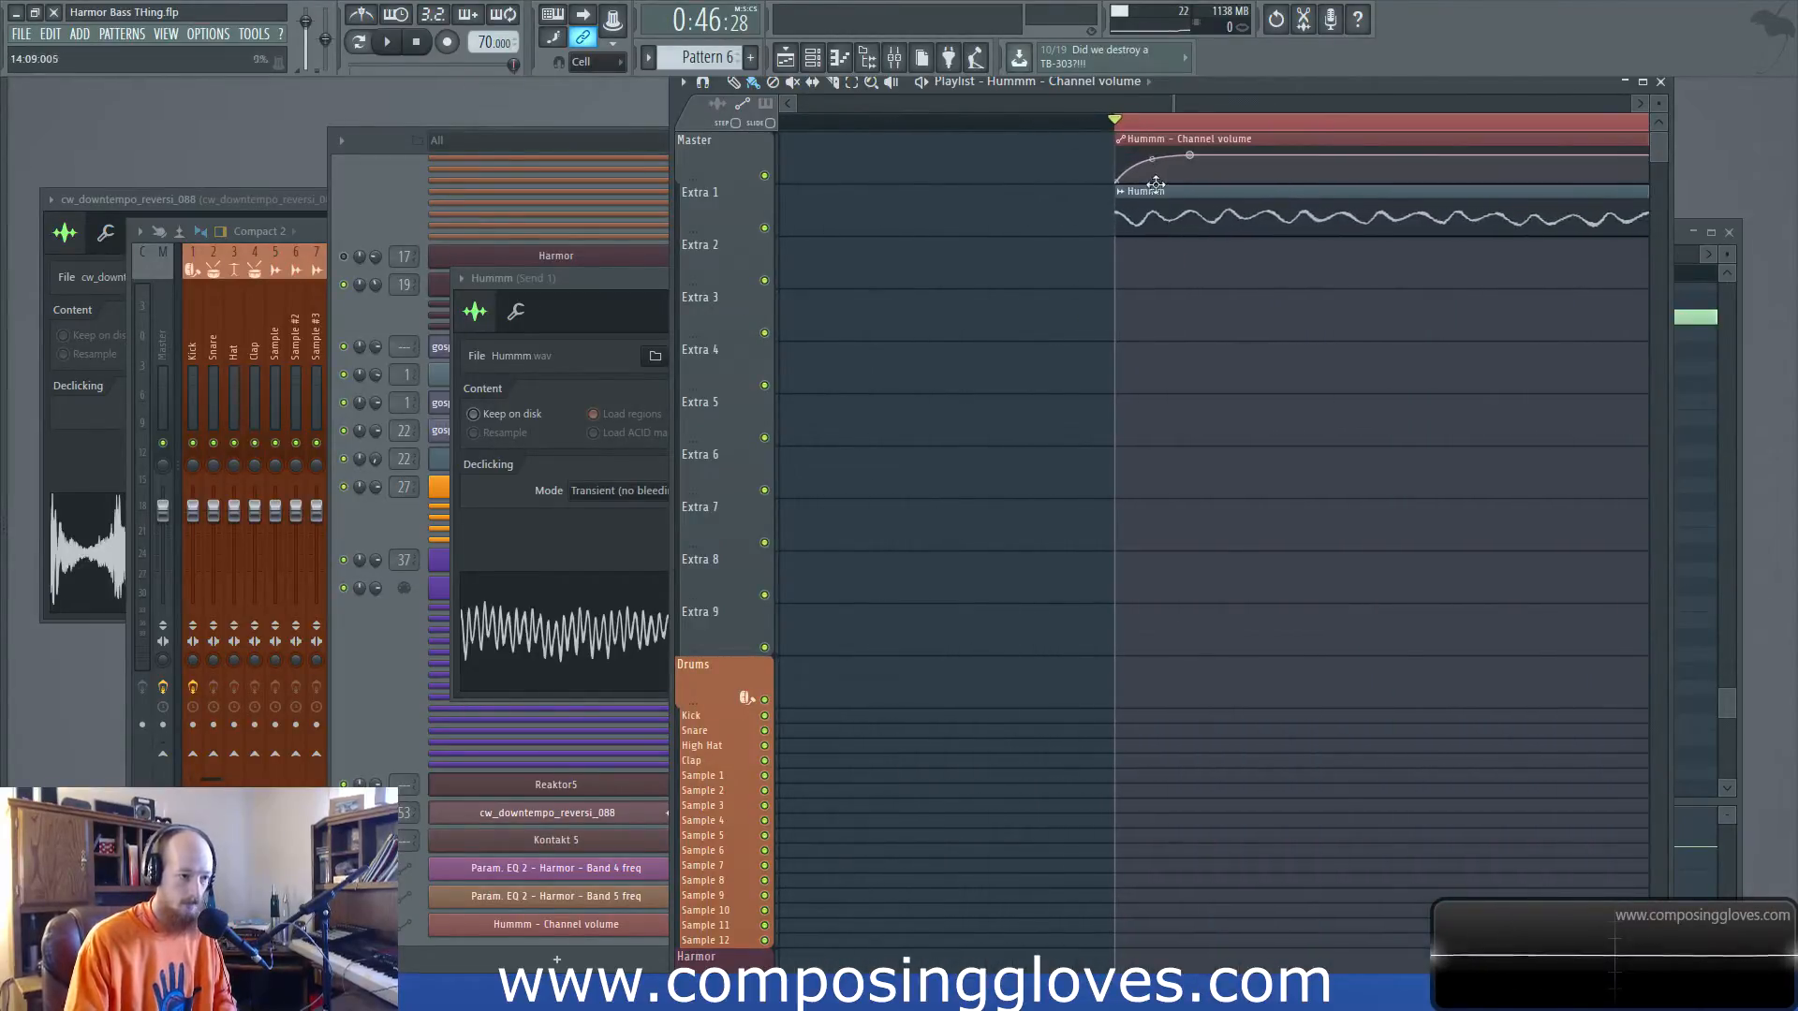
left_click_drag(1131, 172, 1133, 180)
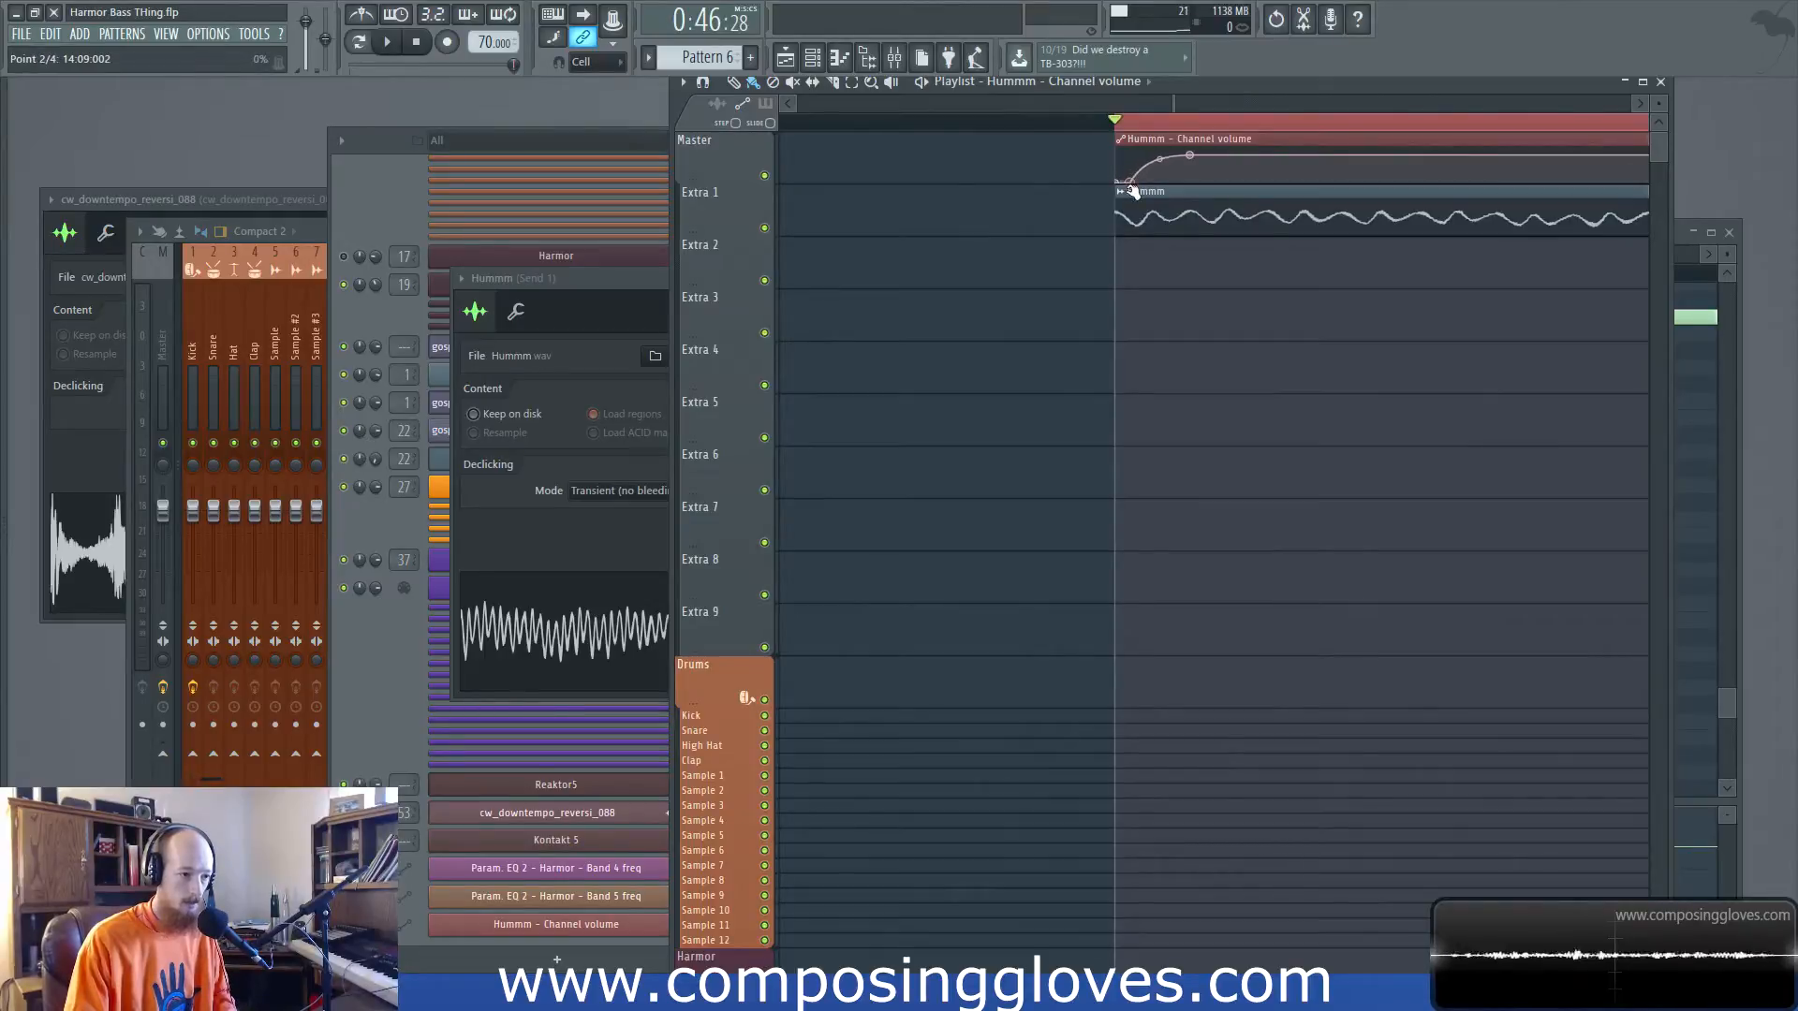
key("space")
key("space")
key("space")
key("space")
scroll(1131, 190, "down", 3)
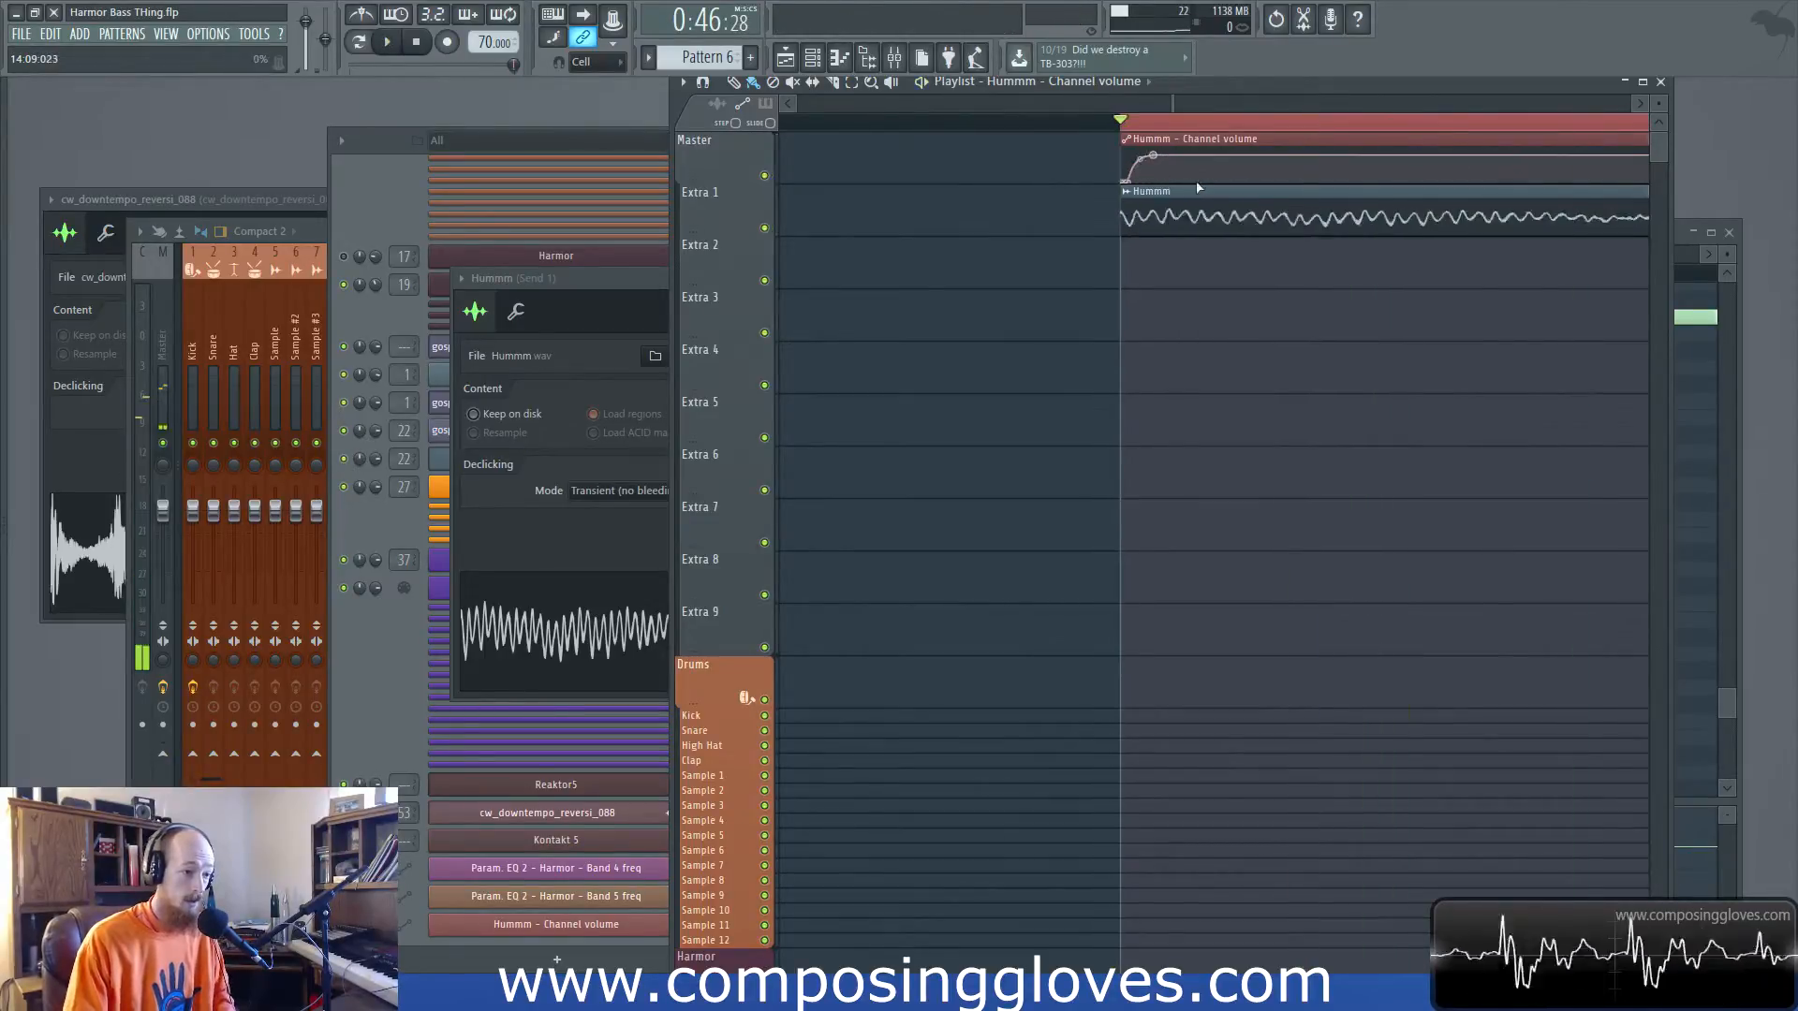
scroll(1198, 188, "down", 3)
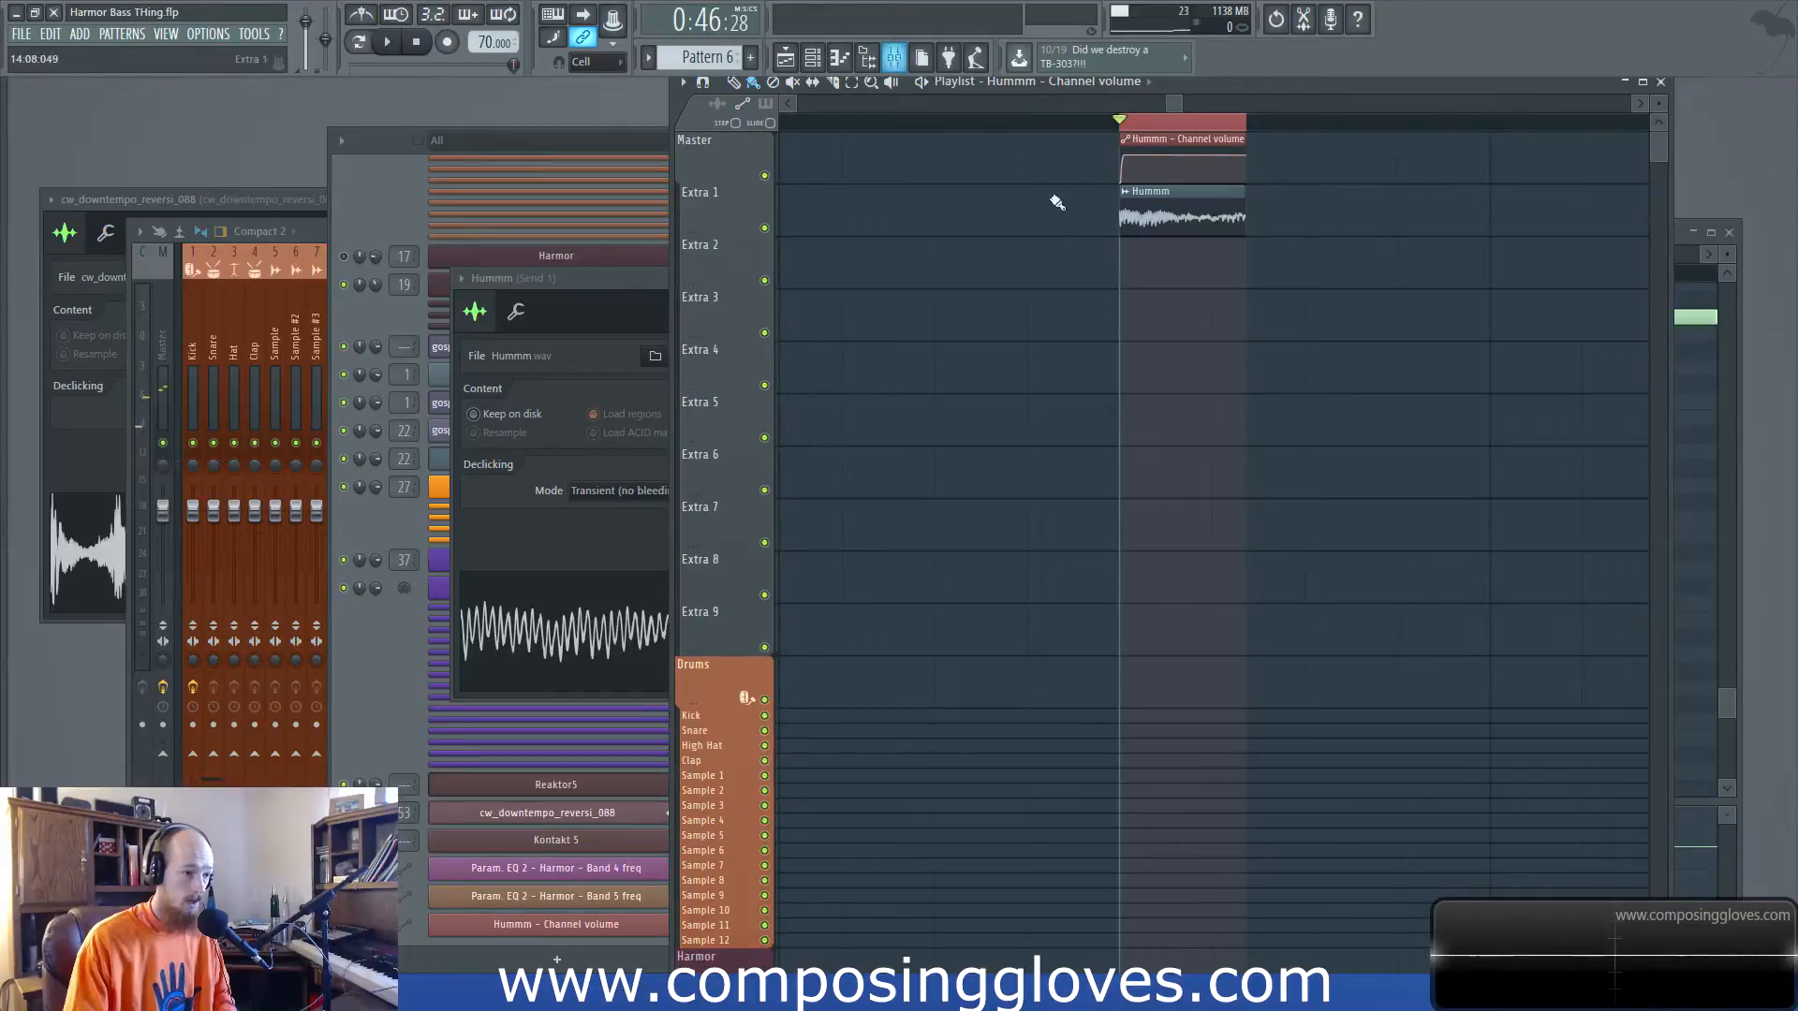
Show the mixer's Master track effects and open its Edison, positioned clear of the effect slots
key("F9")
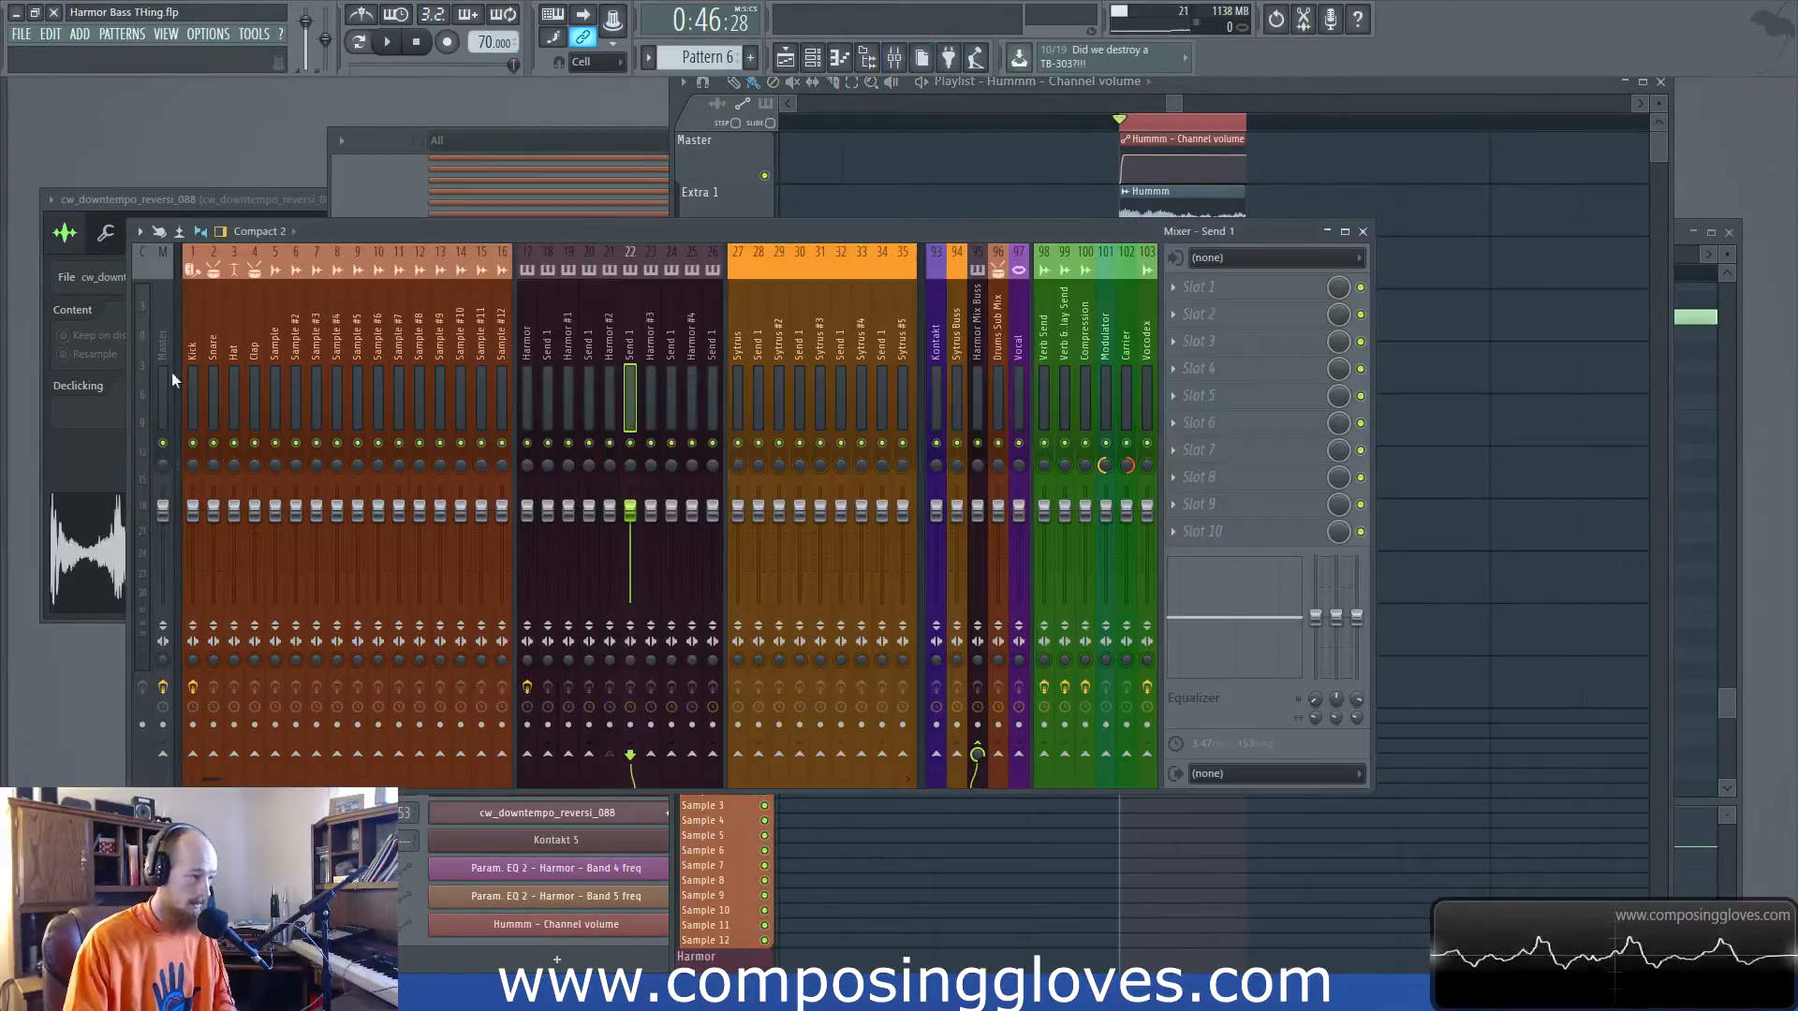
left_click(155, 346)
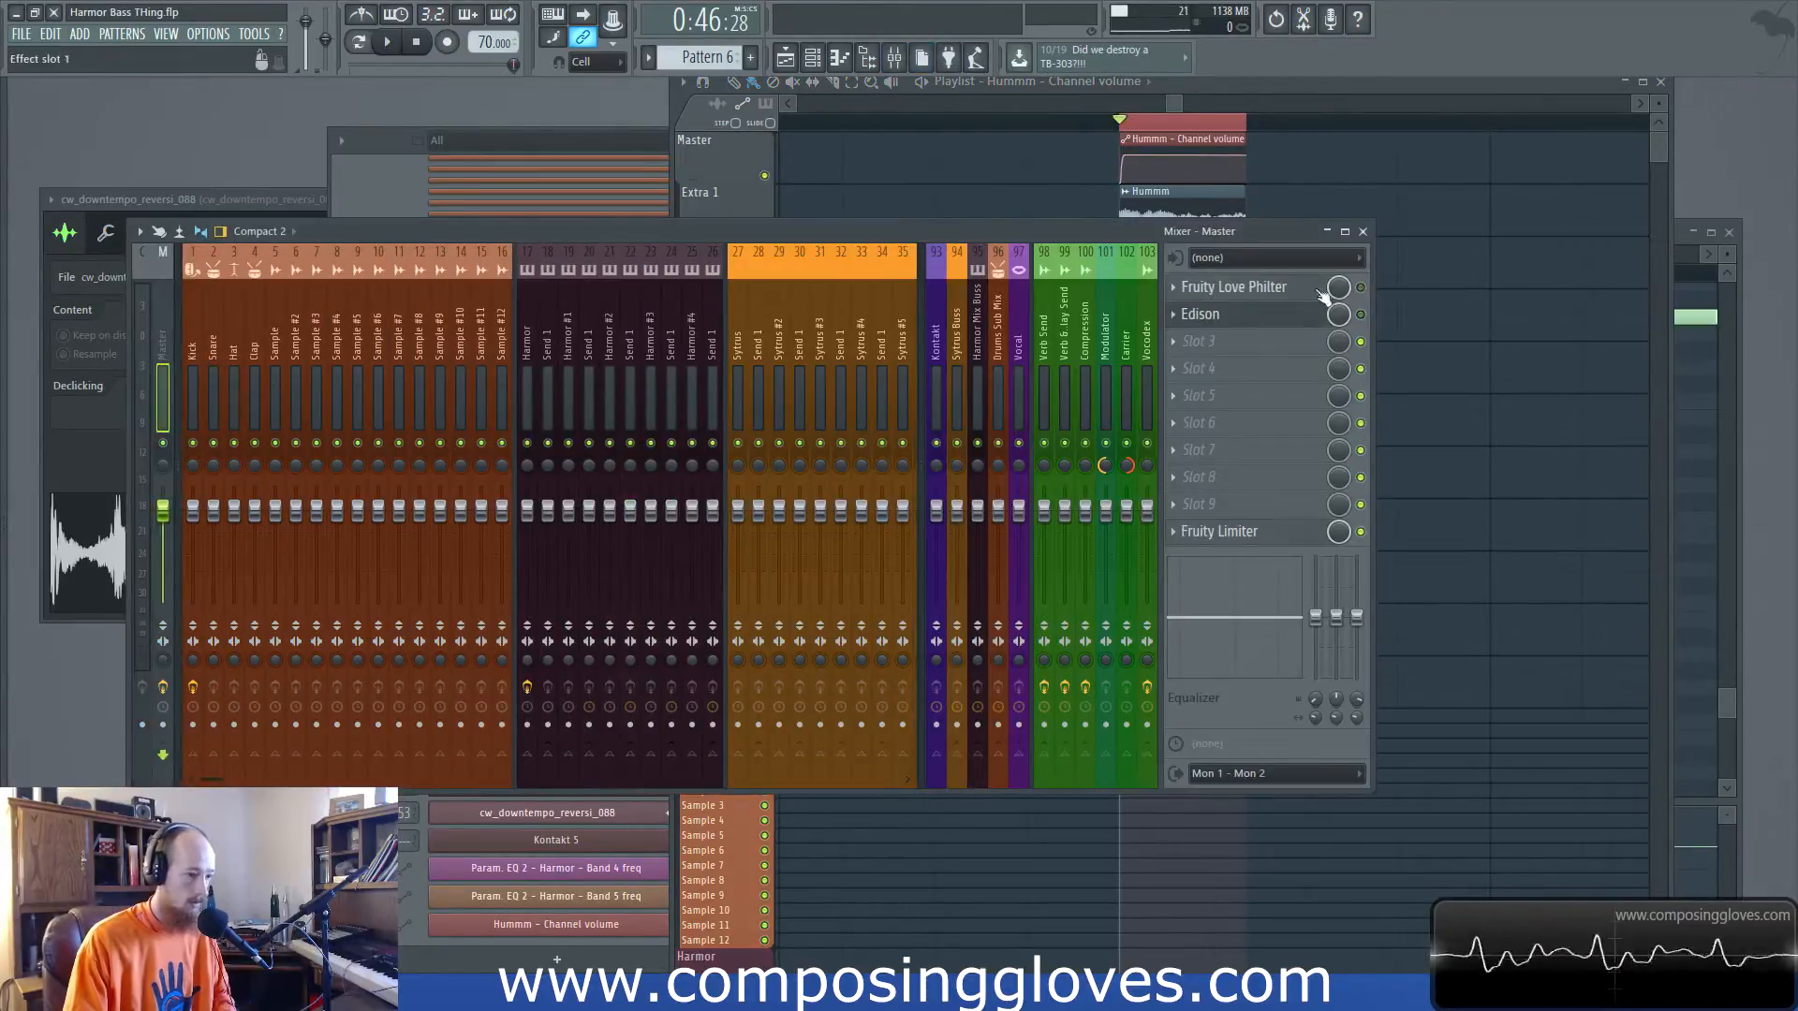
left_click(1266, 313)
left_click_drag(1090, 126, 580, 200)
left_click(1271, 333)
left_click(1269, 327)
left_click_drag(547, 186, 515, 202)
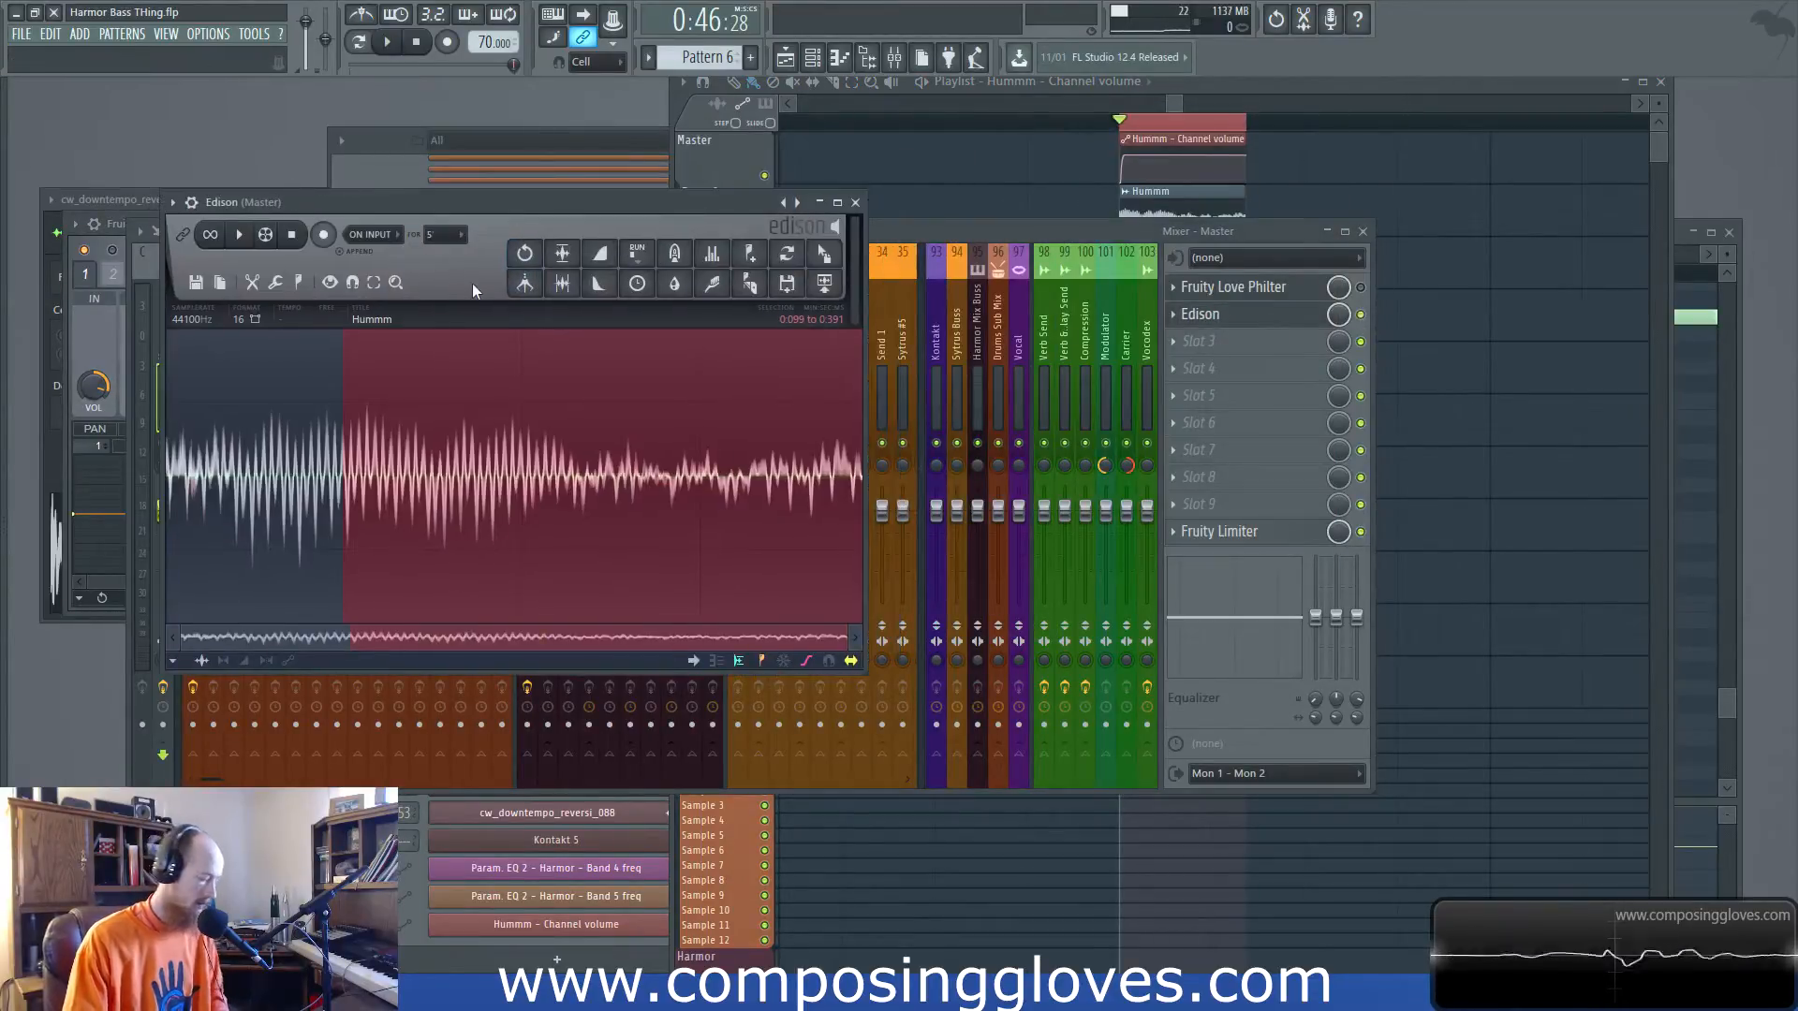
Clear the audio in Edison and record the looping Hummm clip with the recording mode set to On play
key("ctrl+a")
key("Delete")
left_click(381, 237)
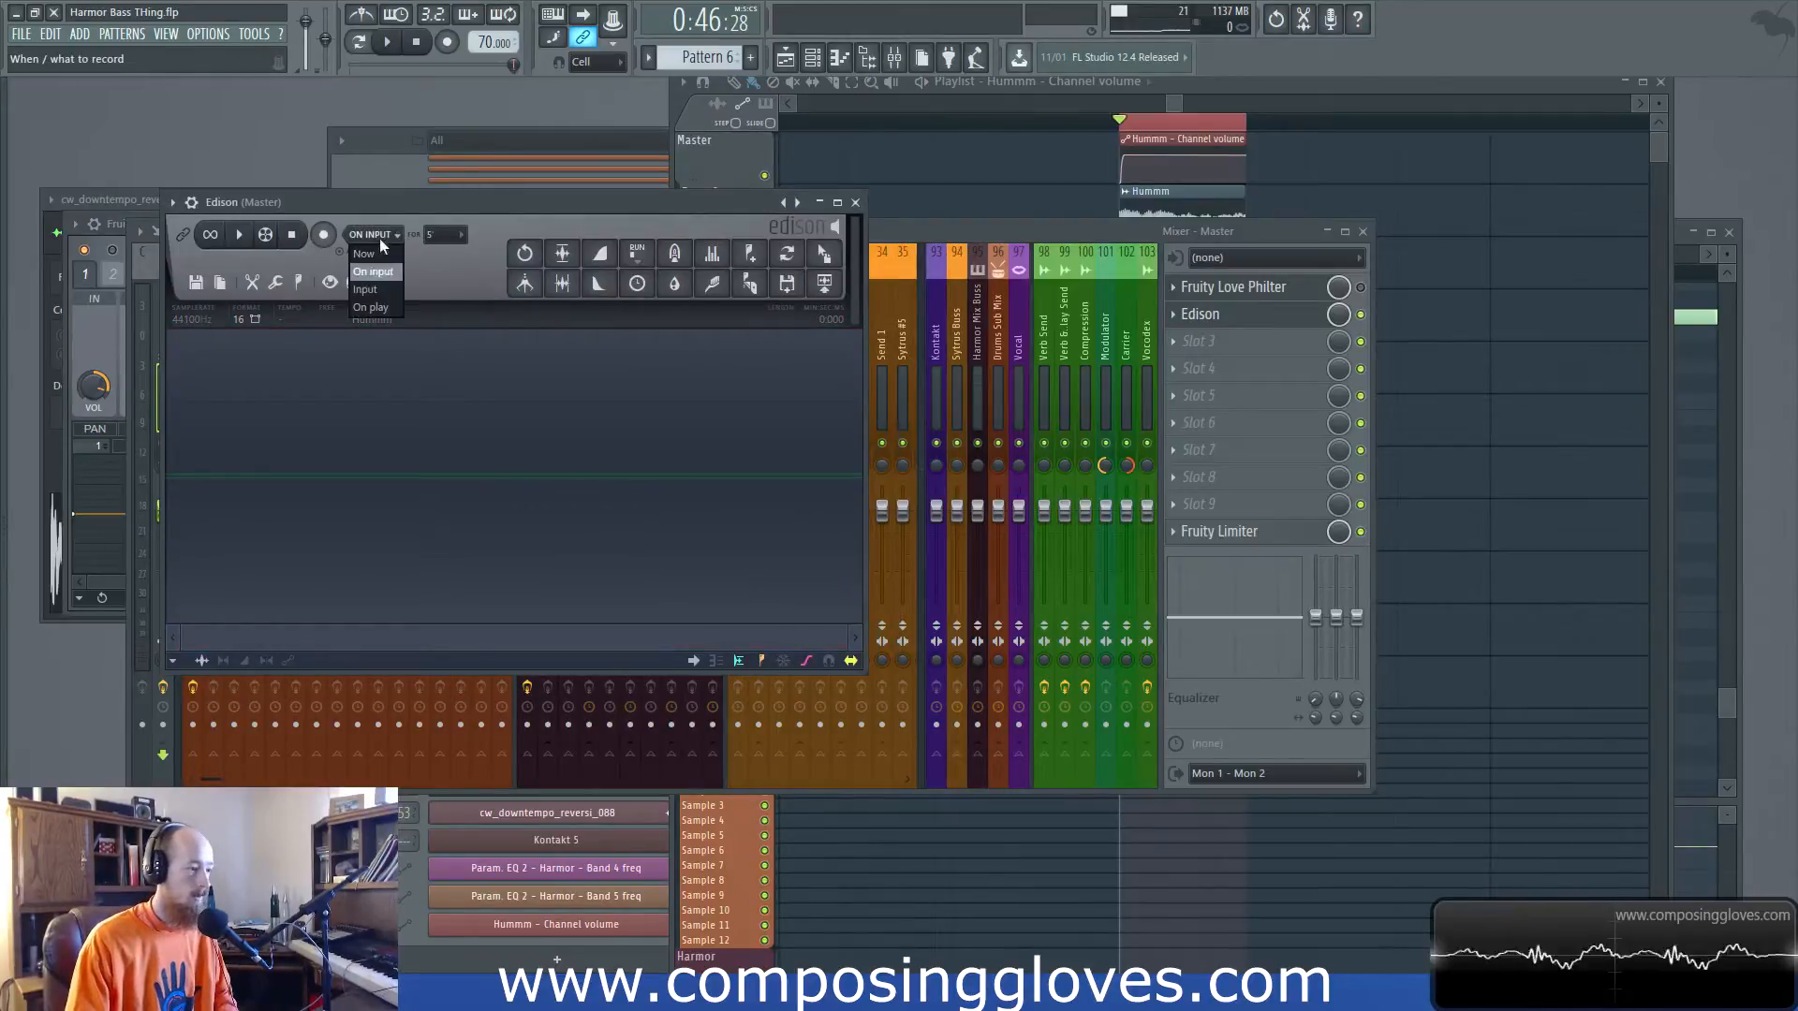
left_click(382, 307)
left_click(323, 234)
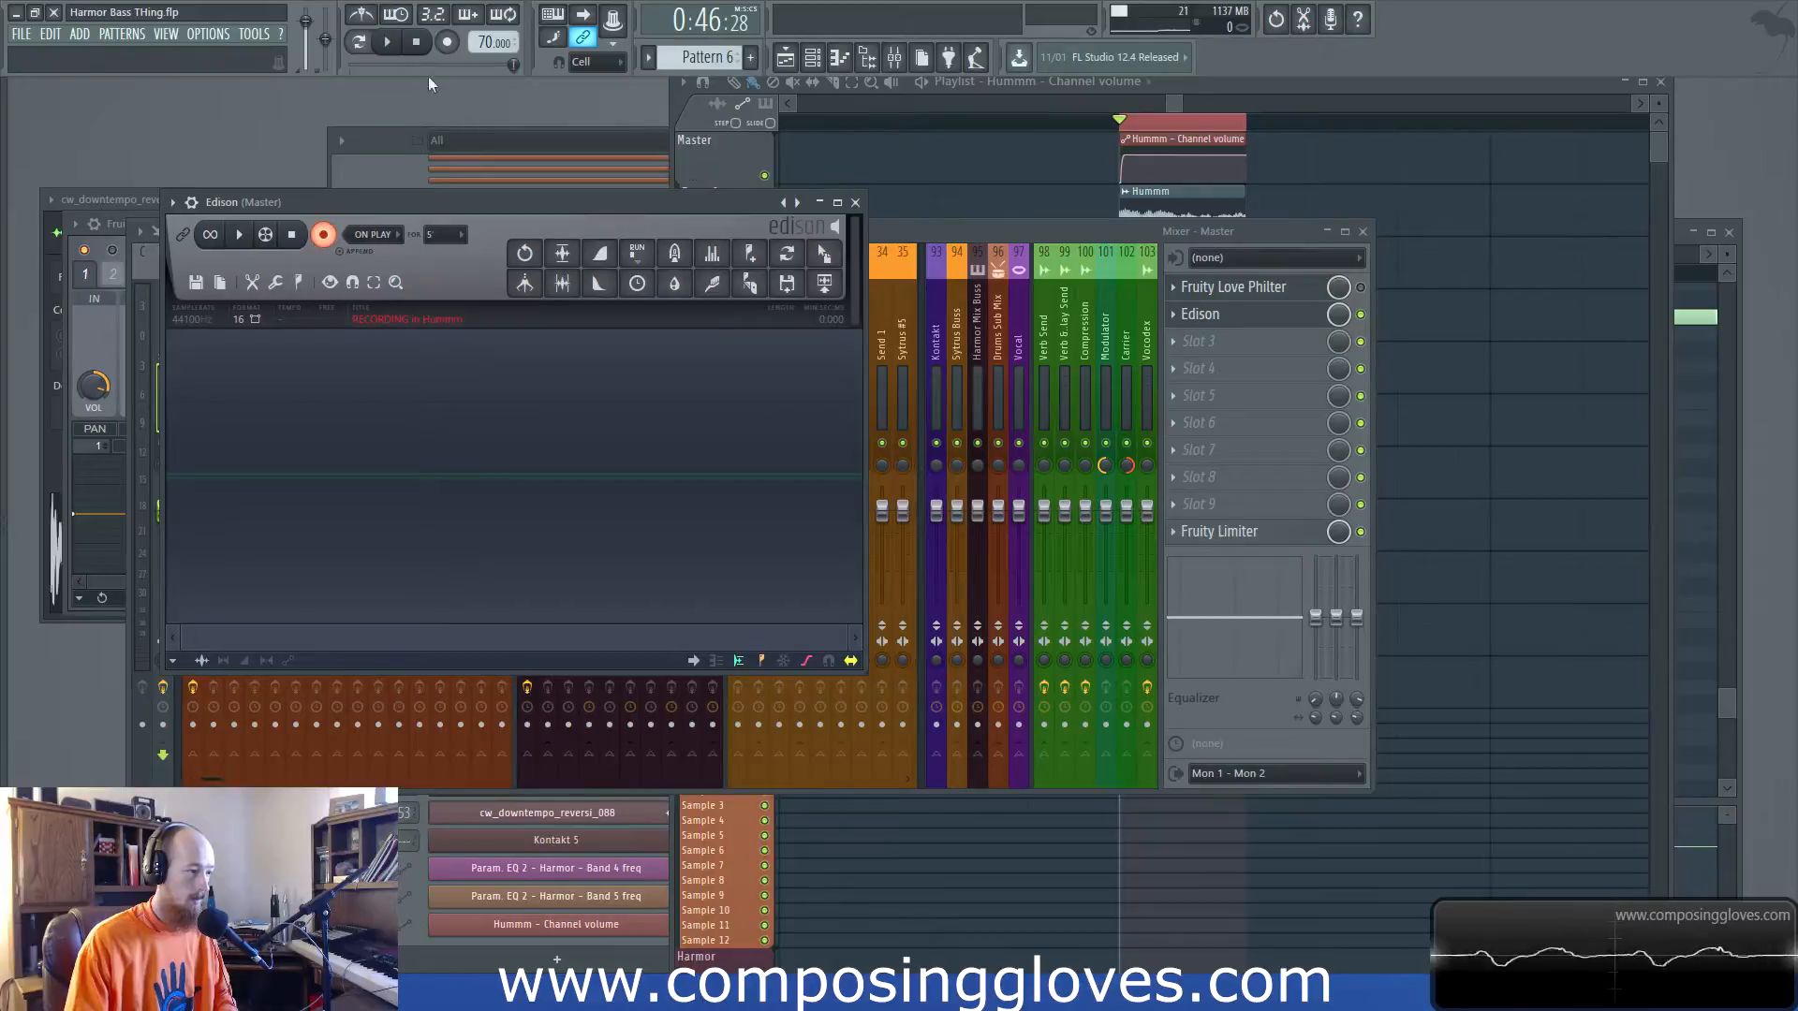
left_click(387, 41)
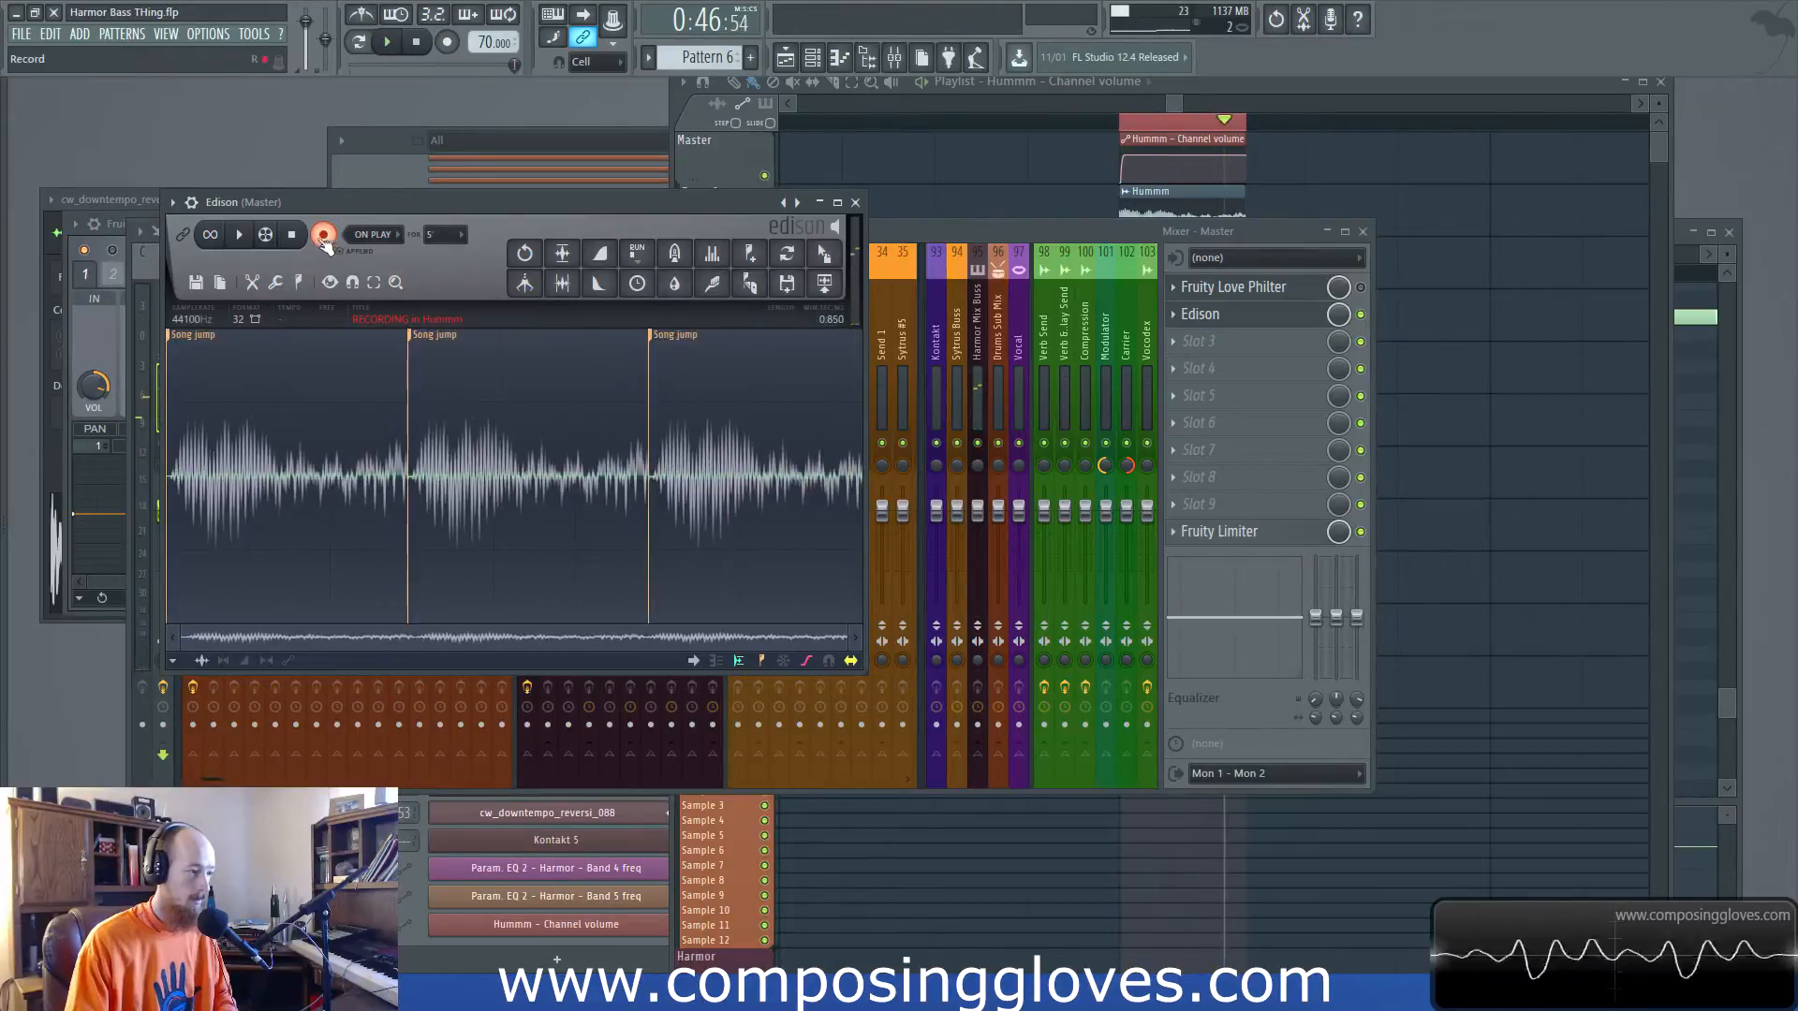
Select the first recorded loop in Edison, place it on Extra 1, and delete the old Hummm clip with its volume automation
left_click(170, 336)
left_click_drag(825, 253, 898, 191)
right_click(1142, 167)
right_click(1142, 217)
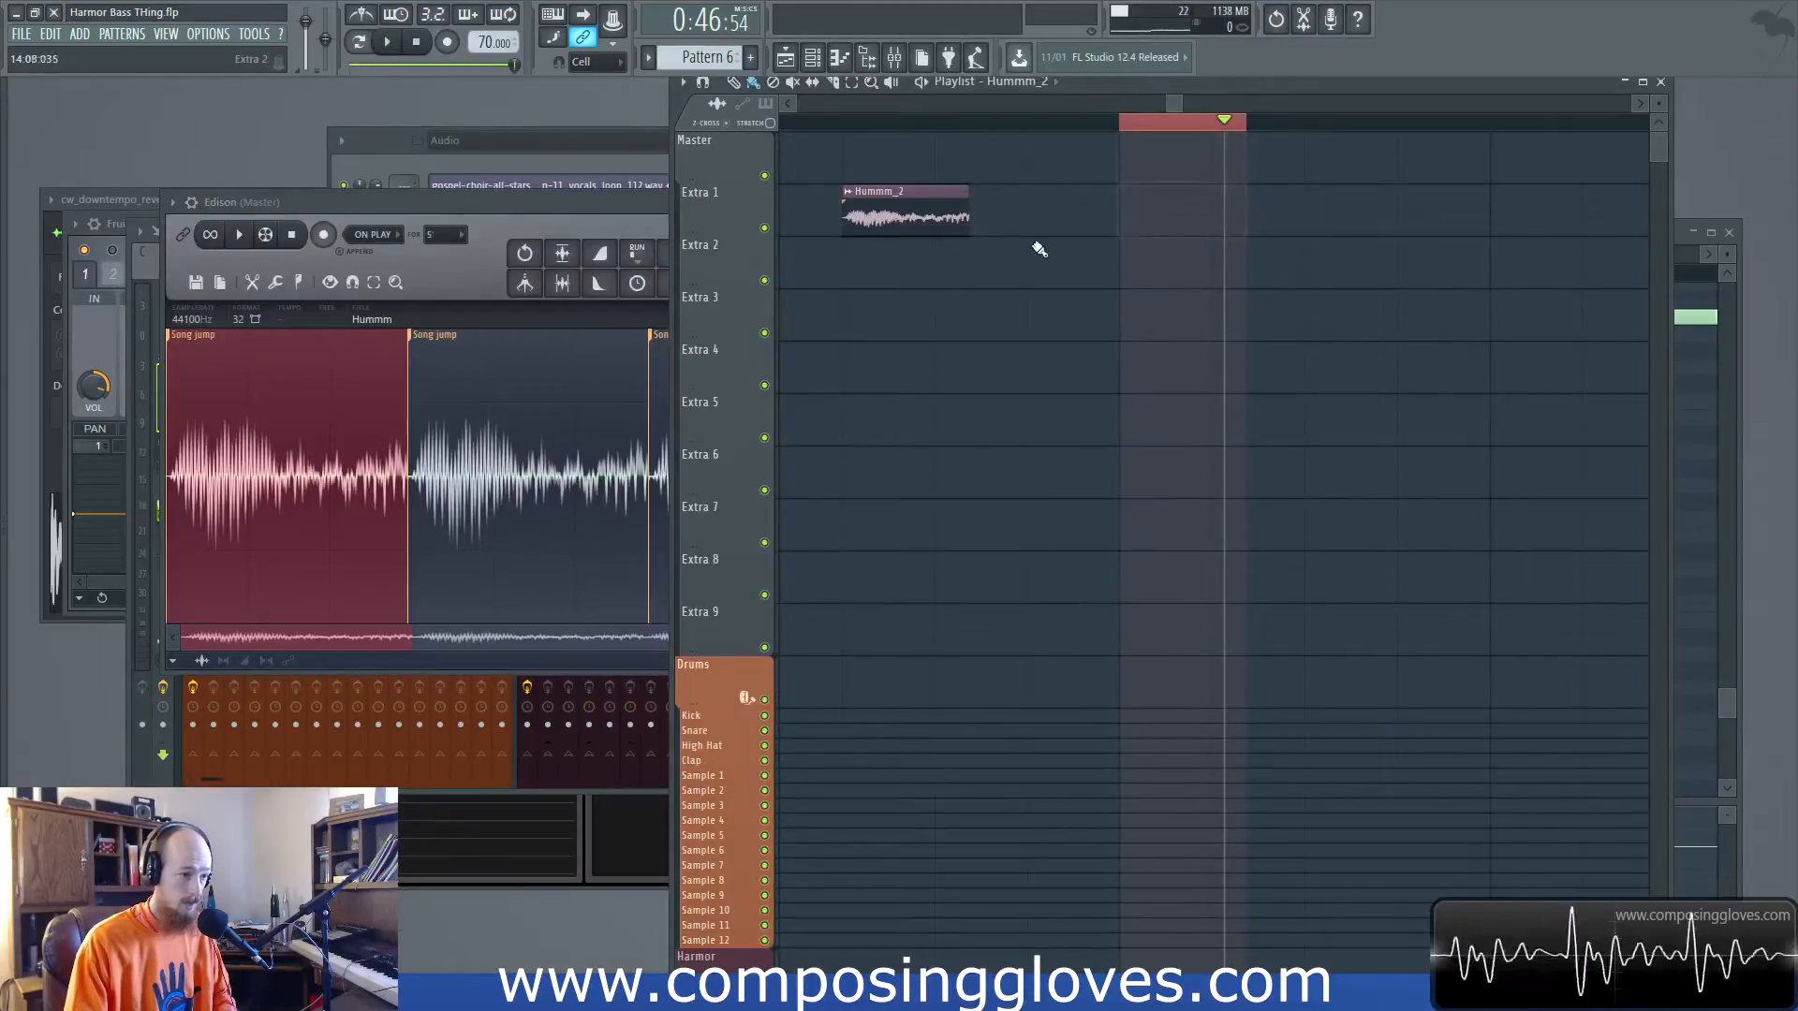
Open the settings of the Hummm_2 and Hum_3 channels in turn and compare their waveforms and fade-in
left_click(384, 153)
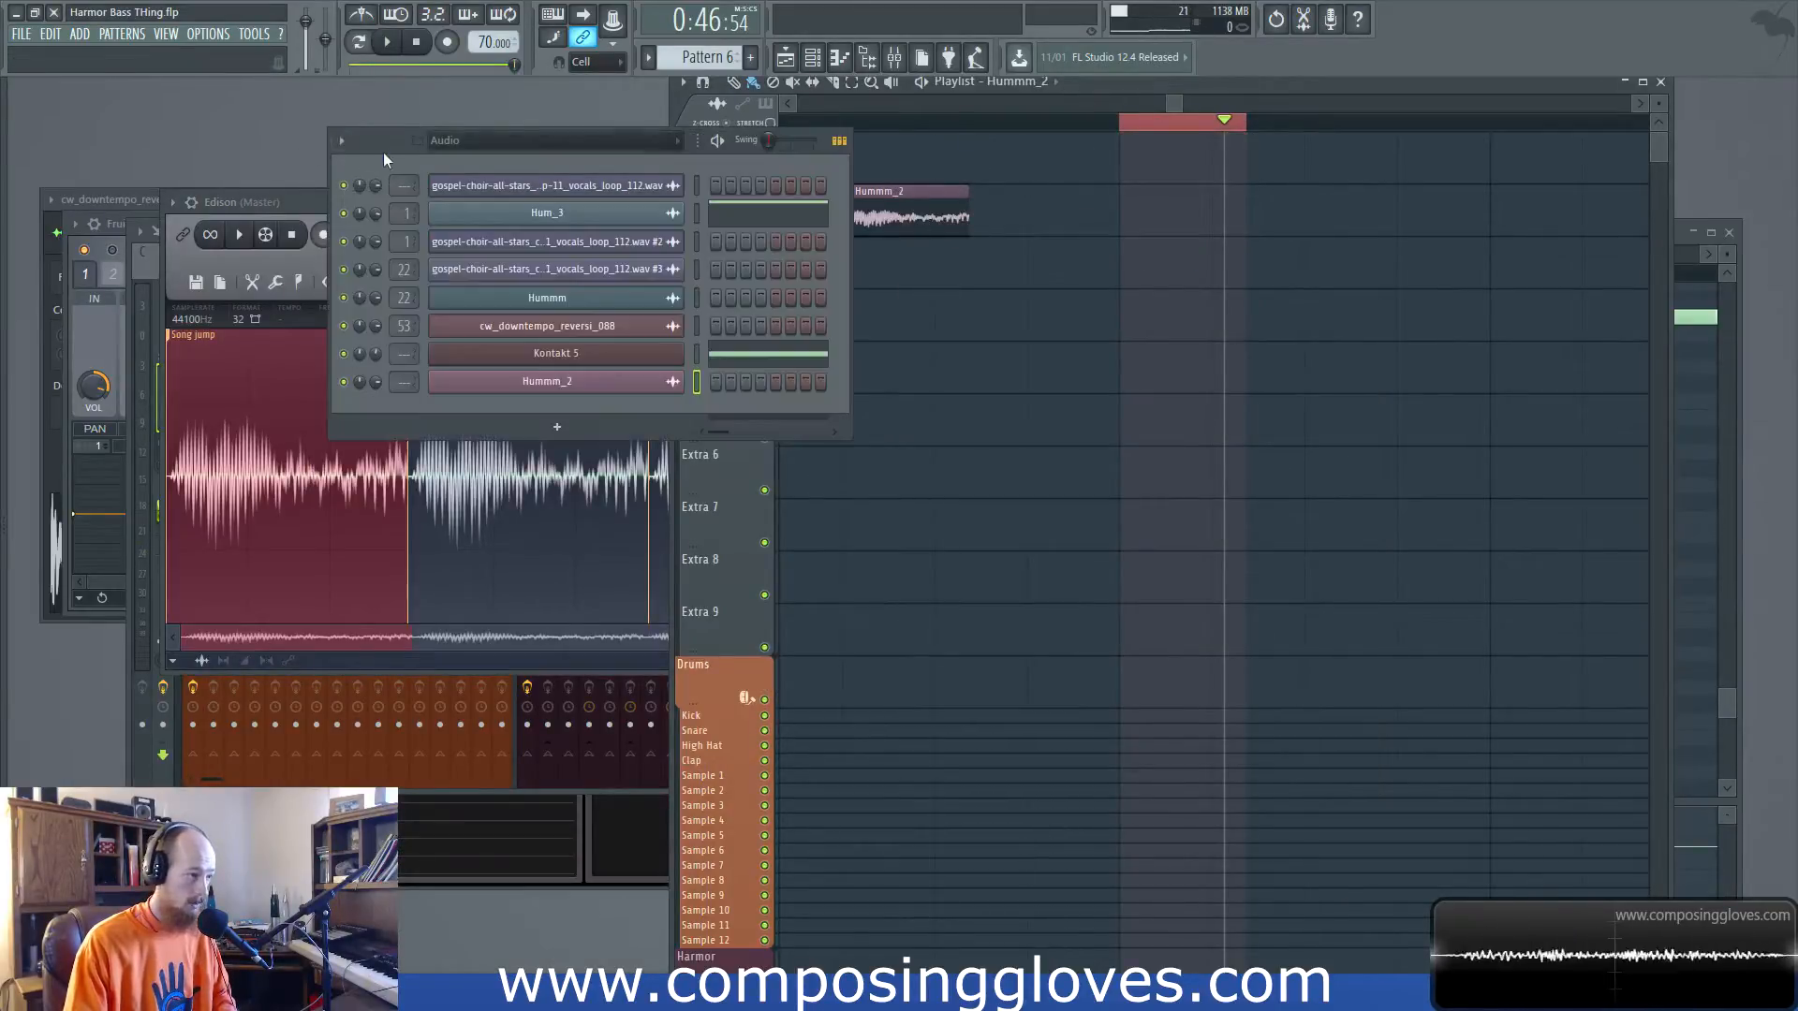
left_click(552, 382)
left_click(252, 610)
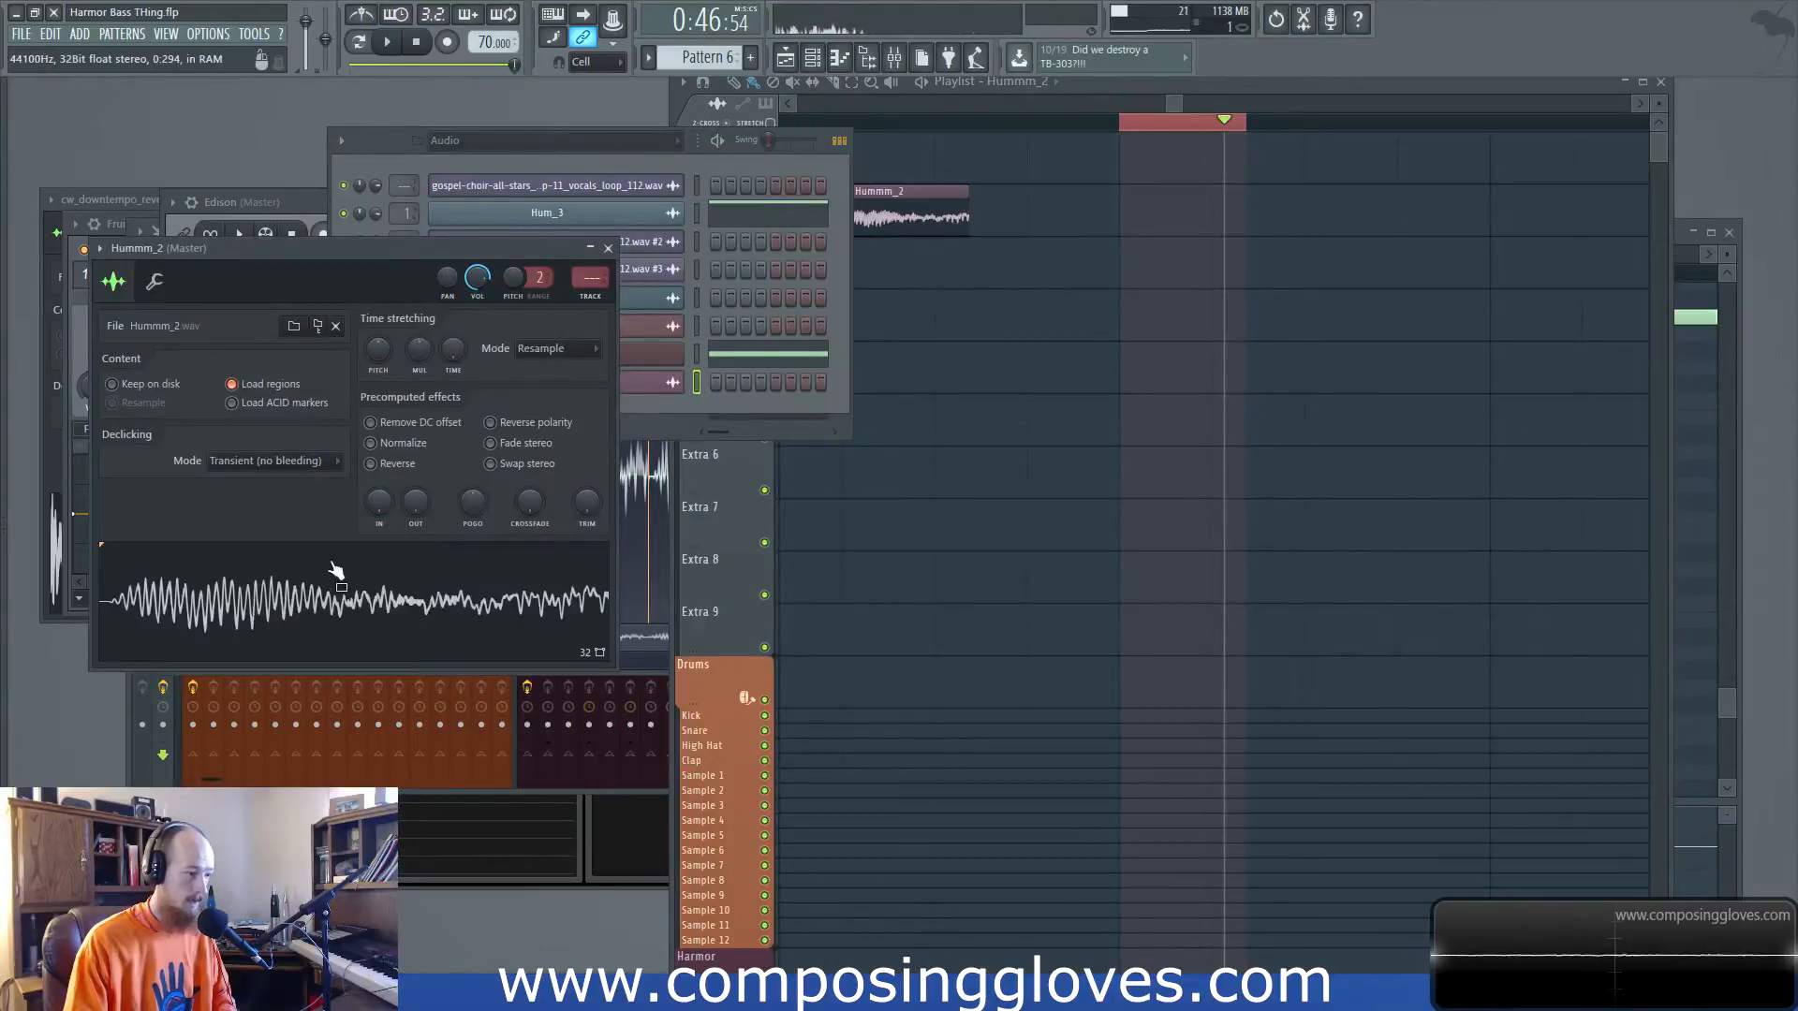
left_click(683, 165)
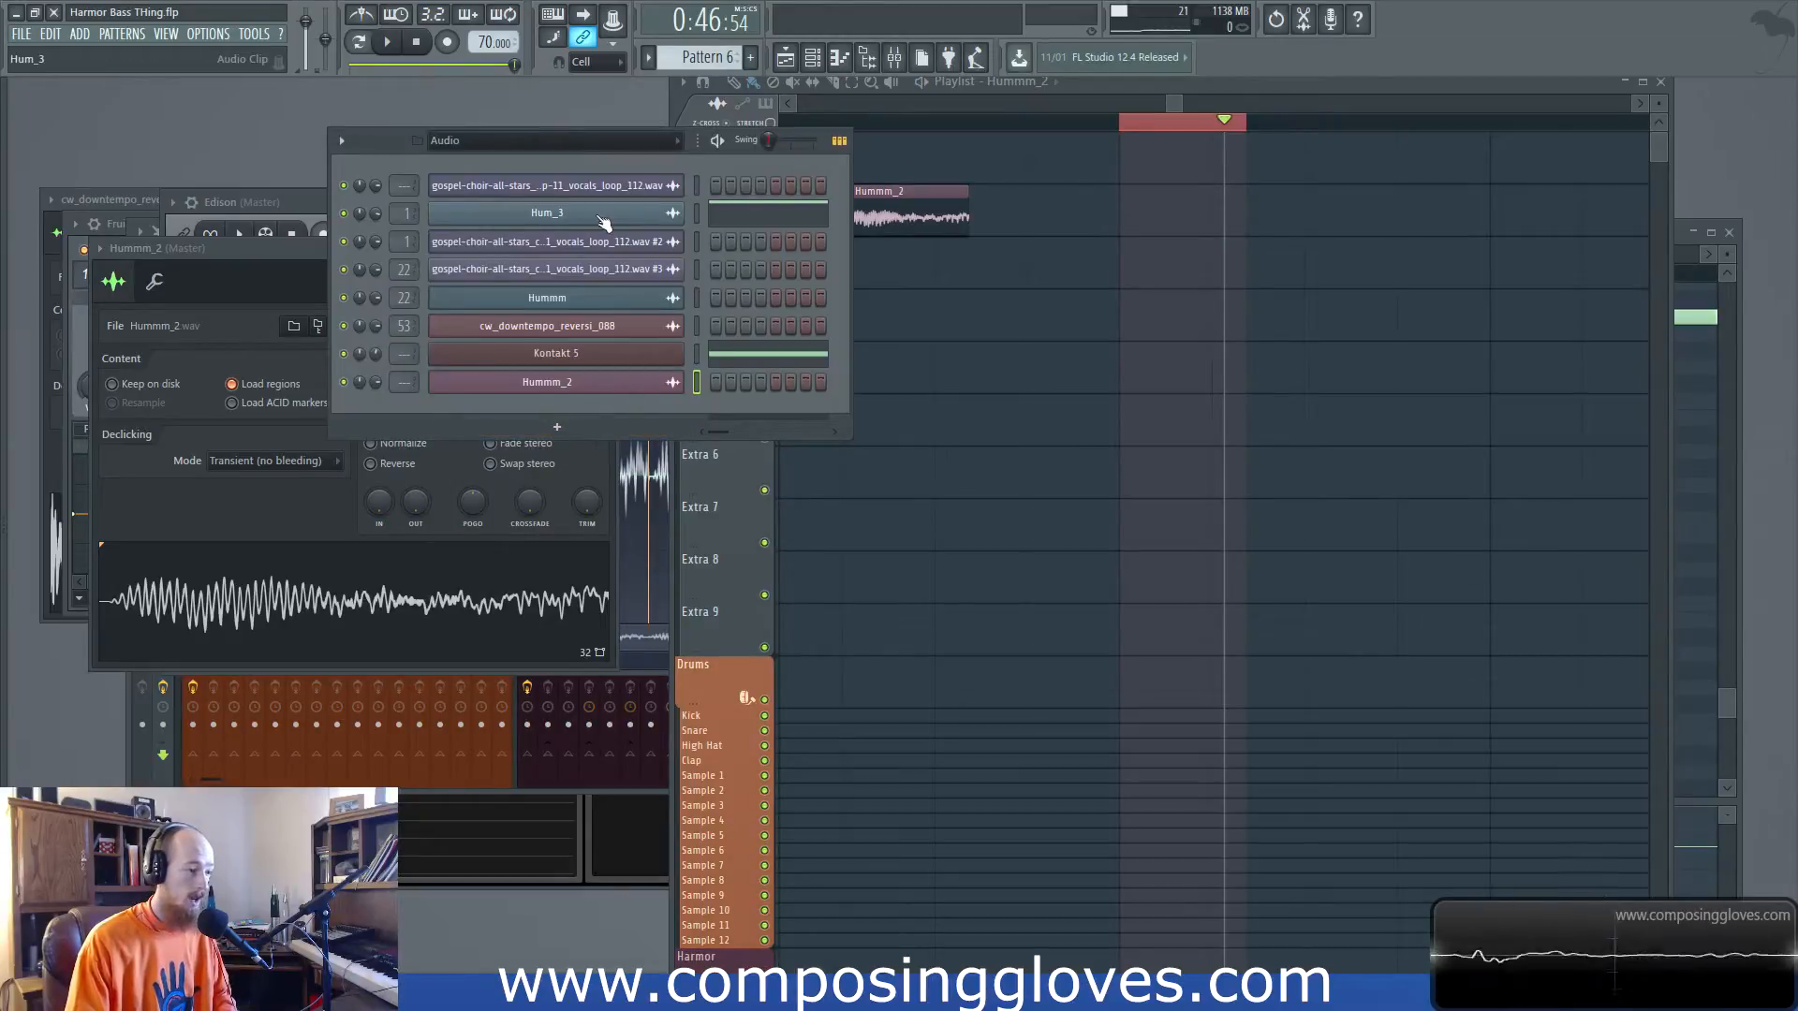
left_click(632, 214)
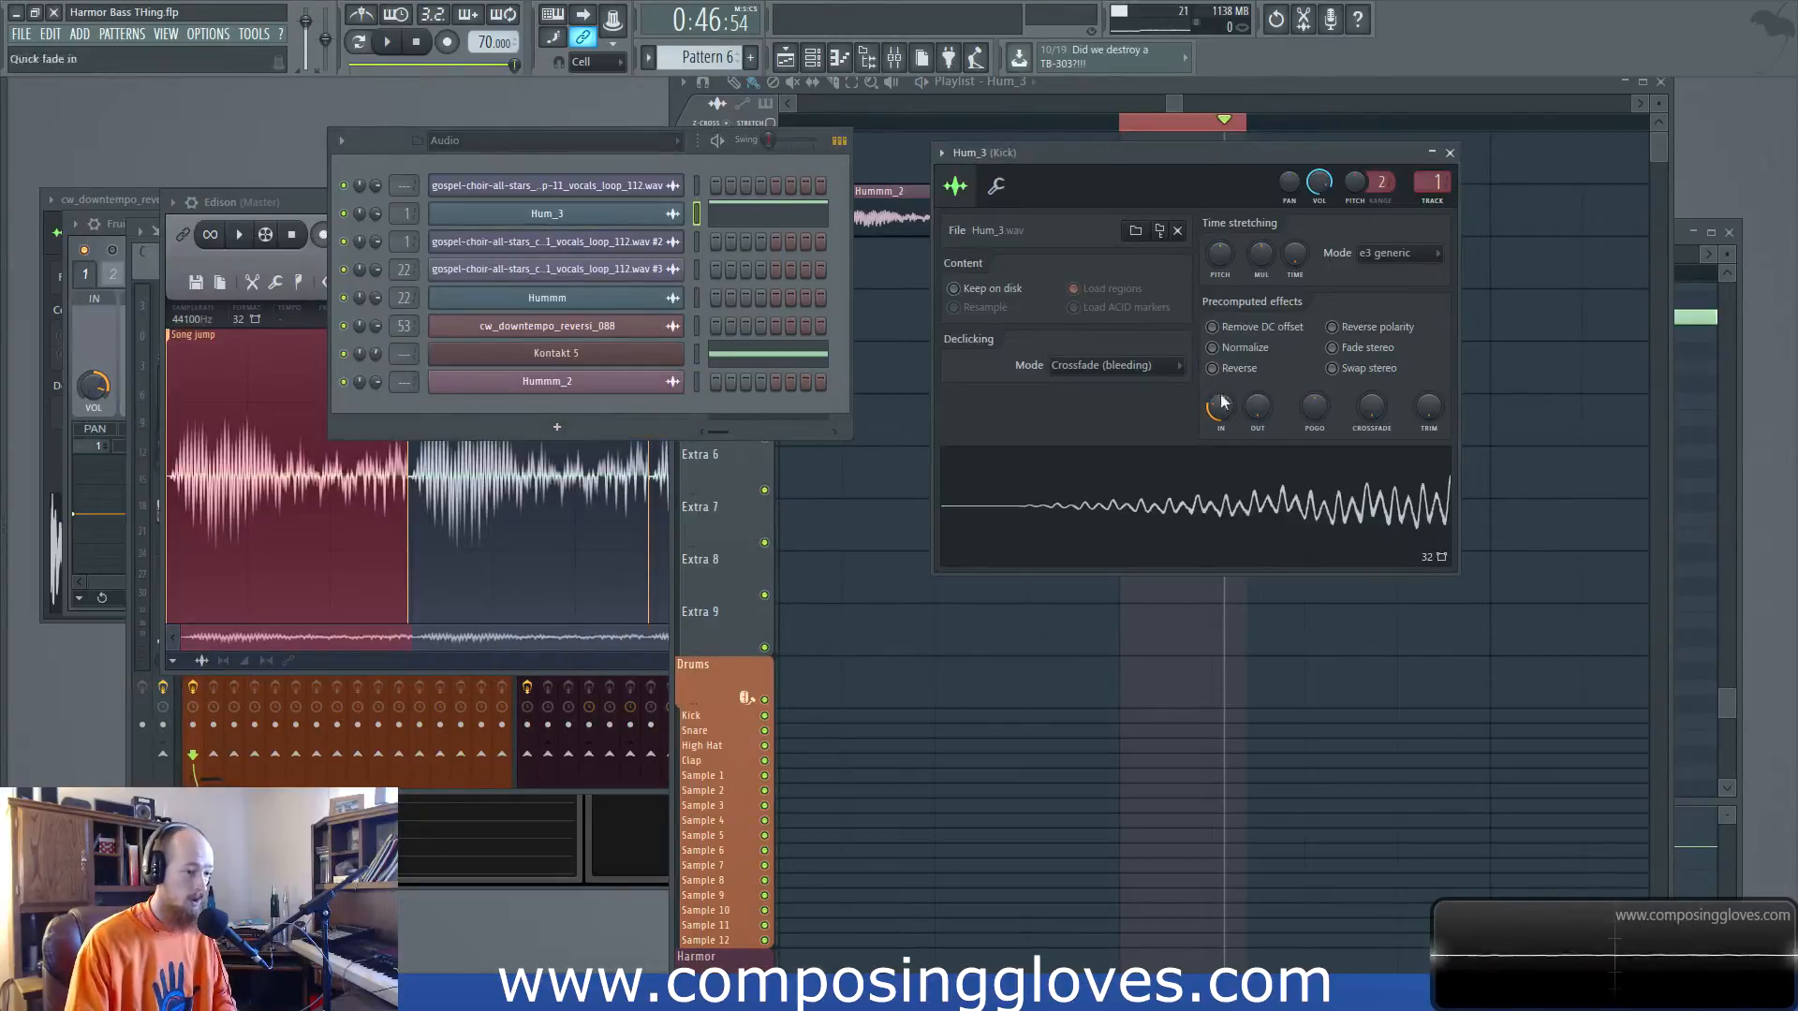
left_click(1215, 557)
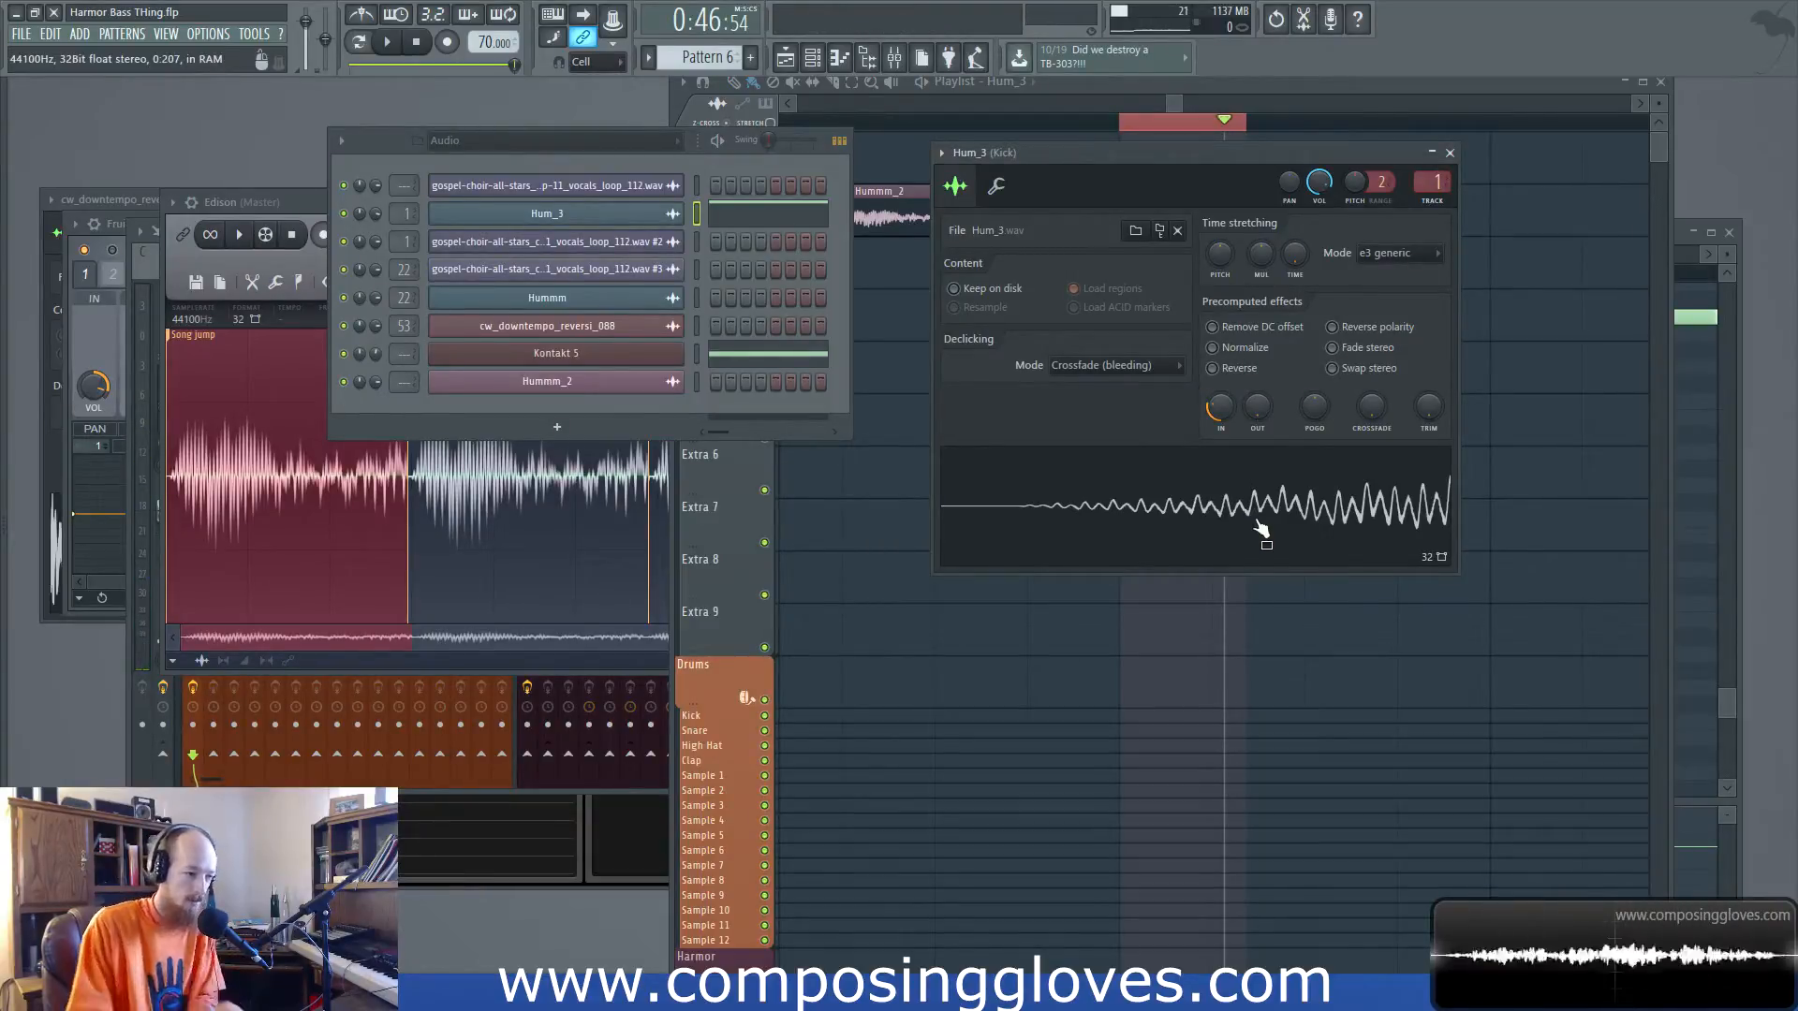
left_click(621, 386)
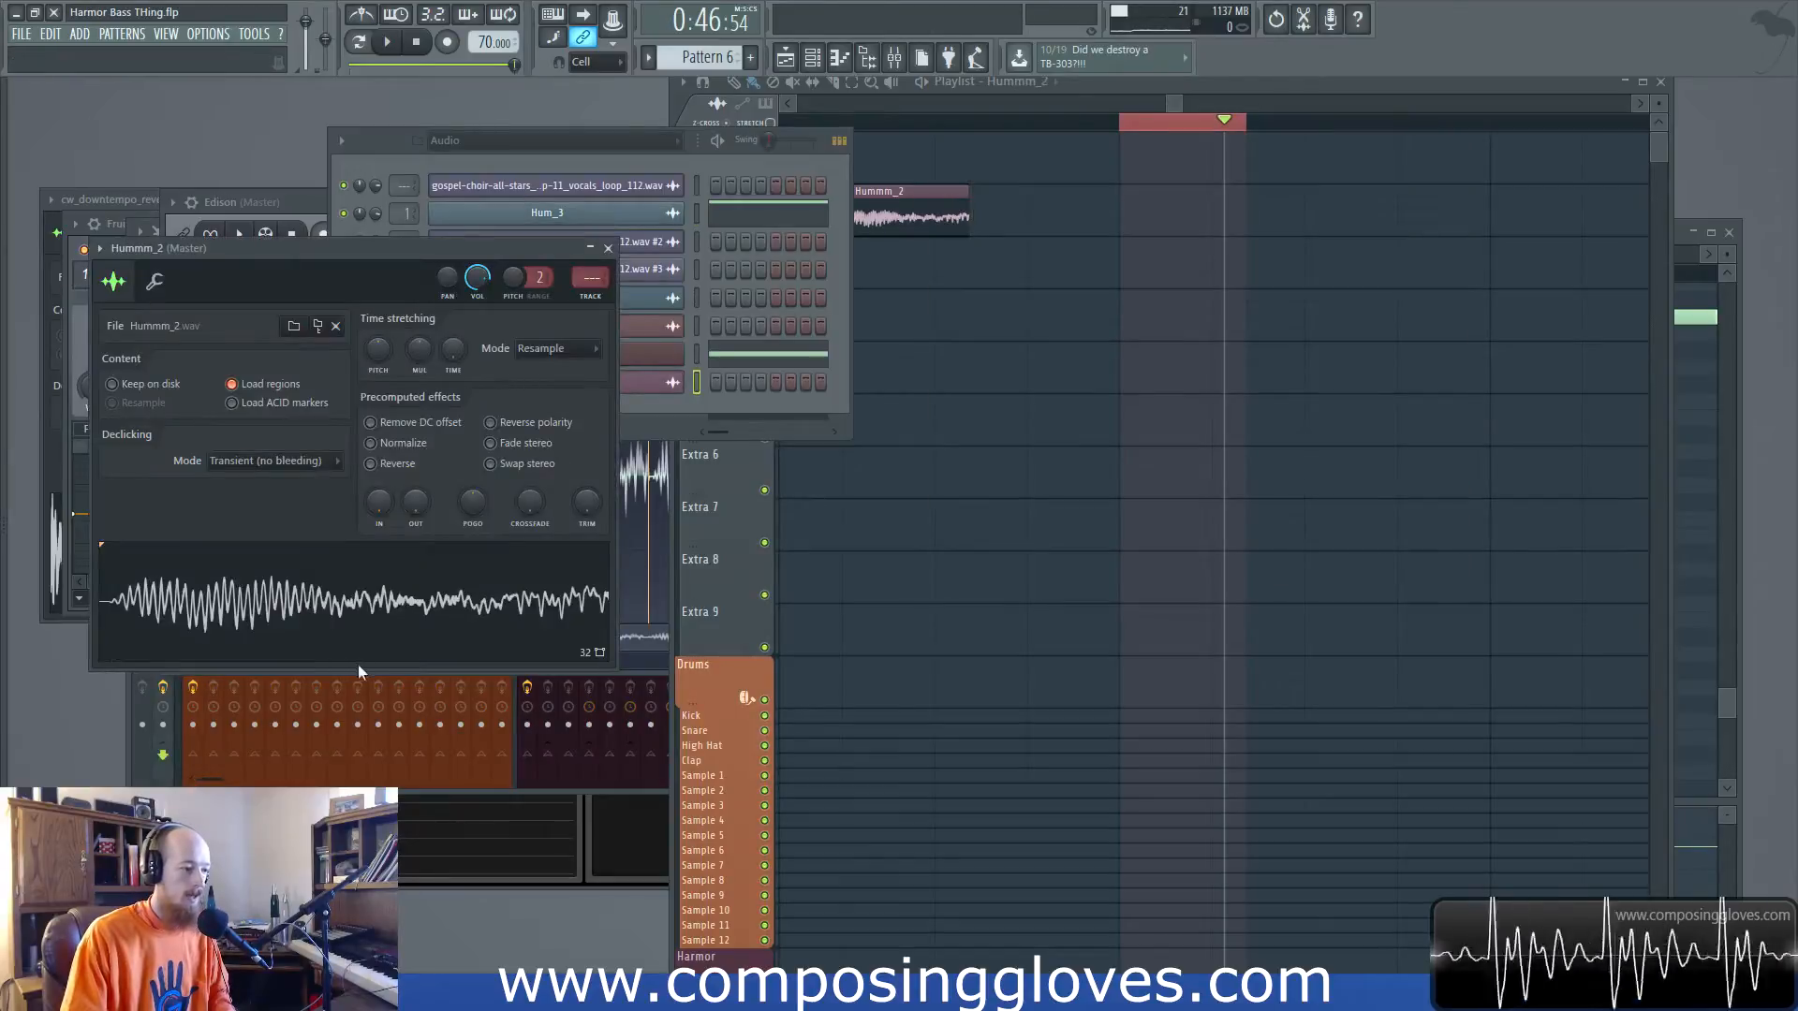
left_click_drag(410, 247, 1207, 187)
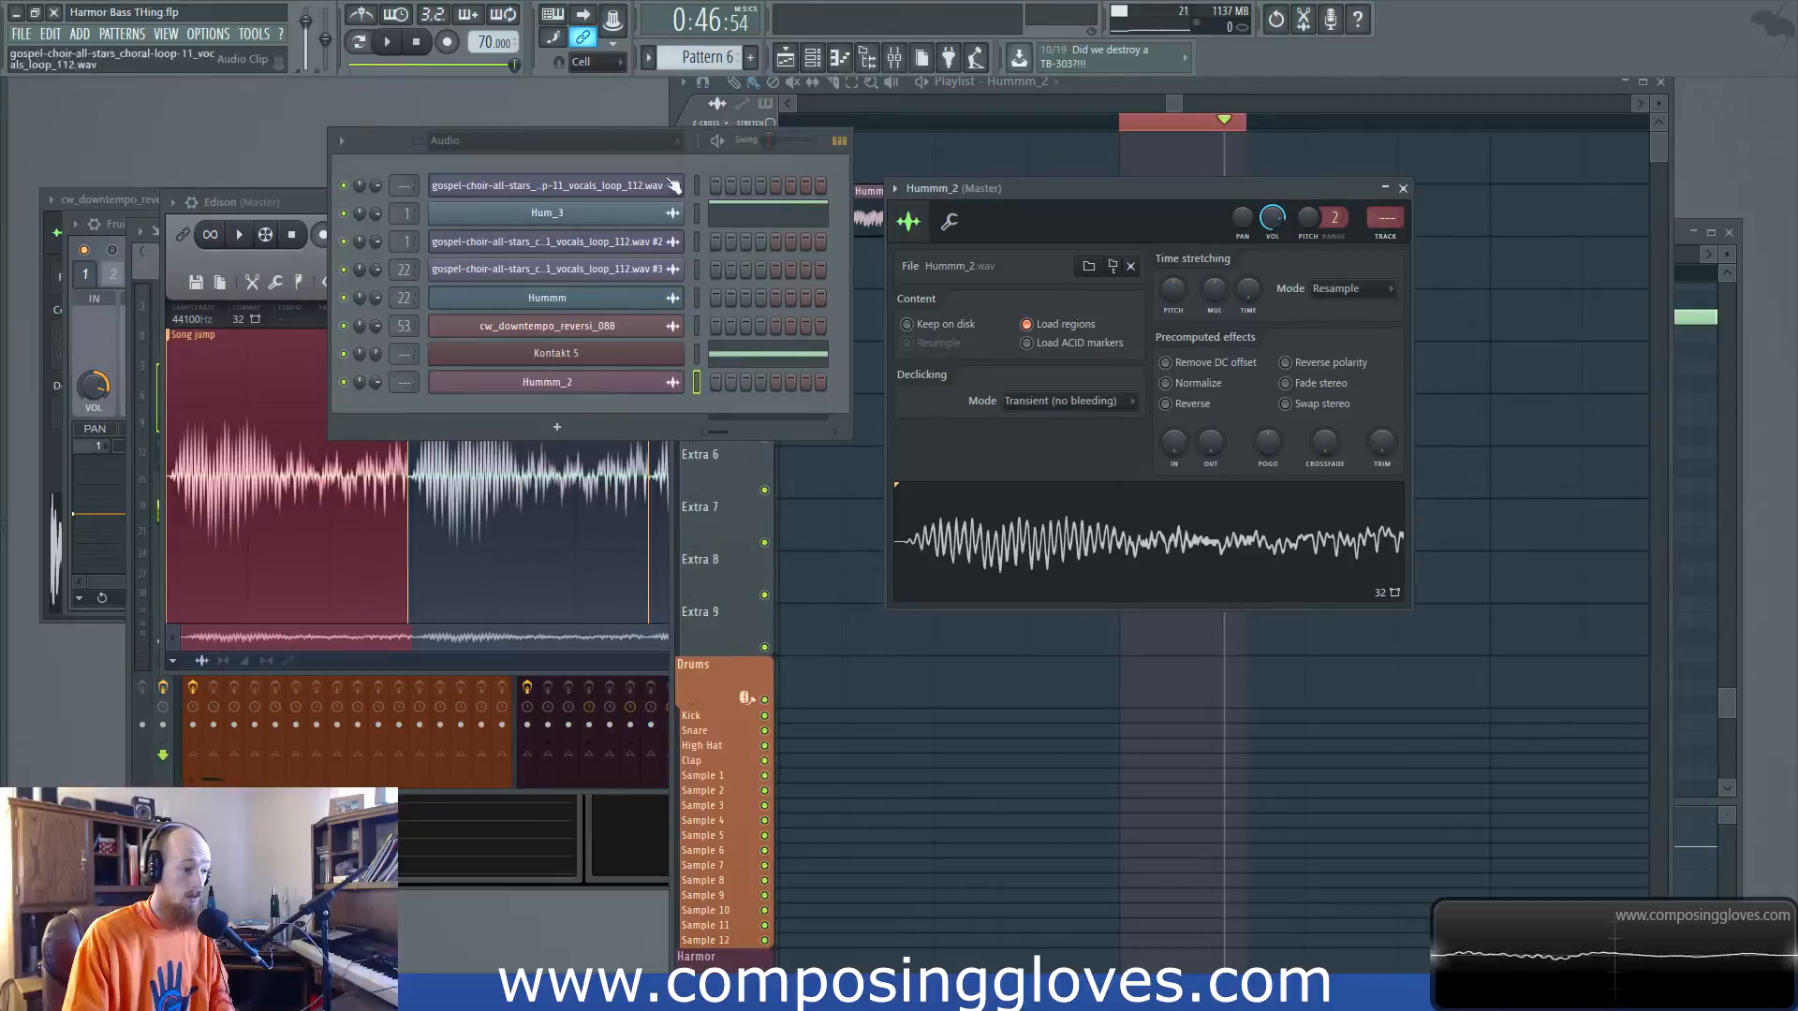
left_click(643, 219)
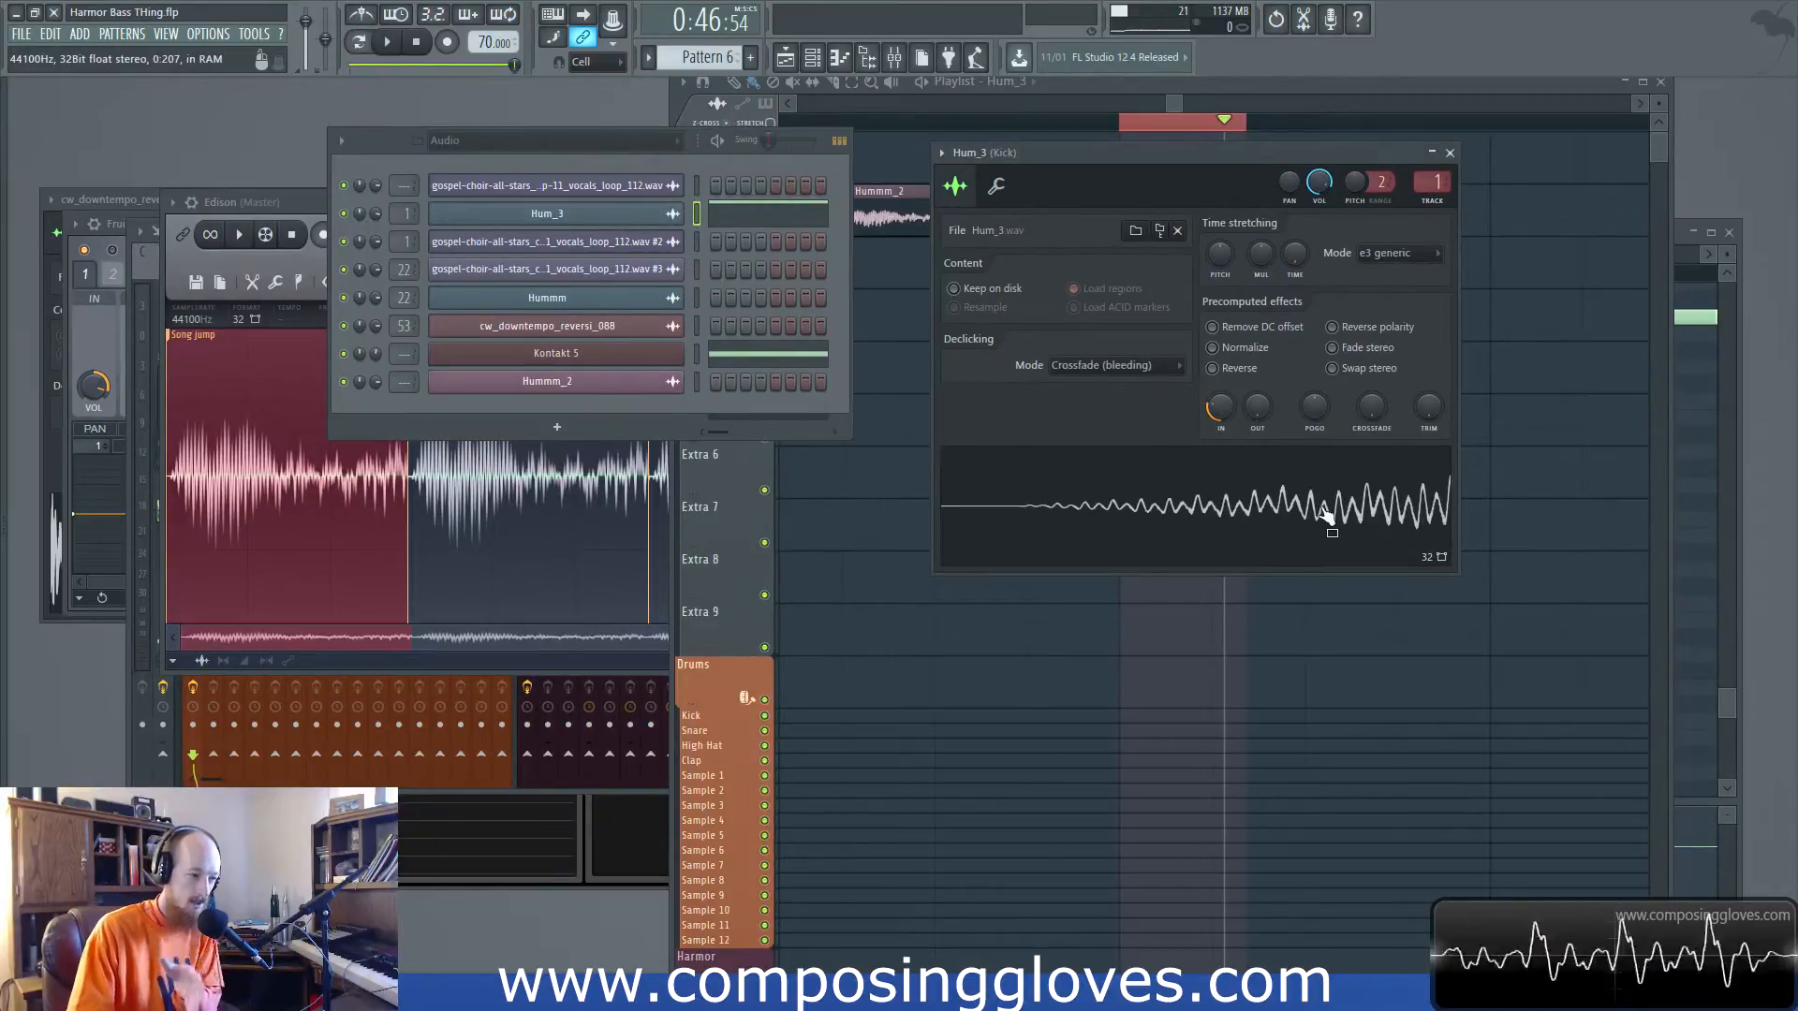
left_click(1451, 152)
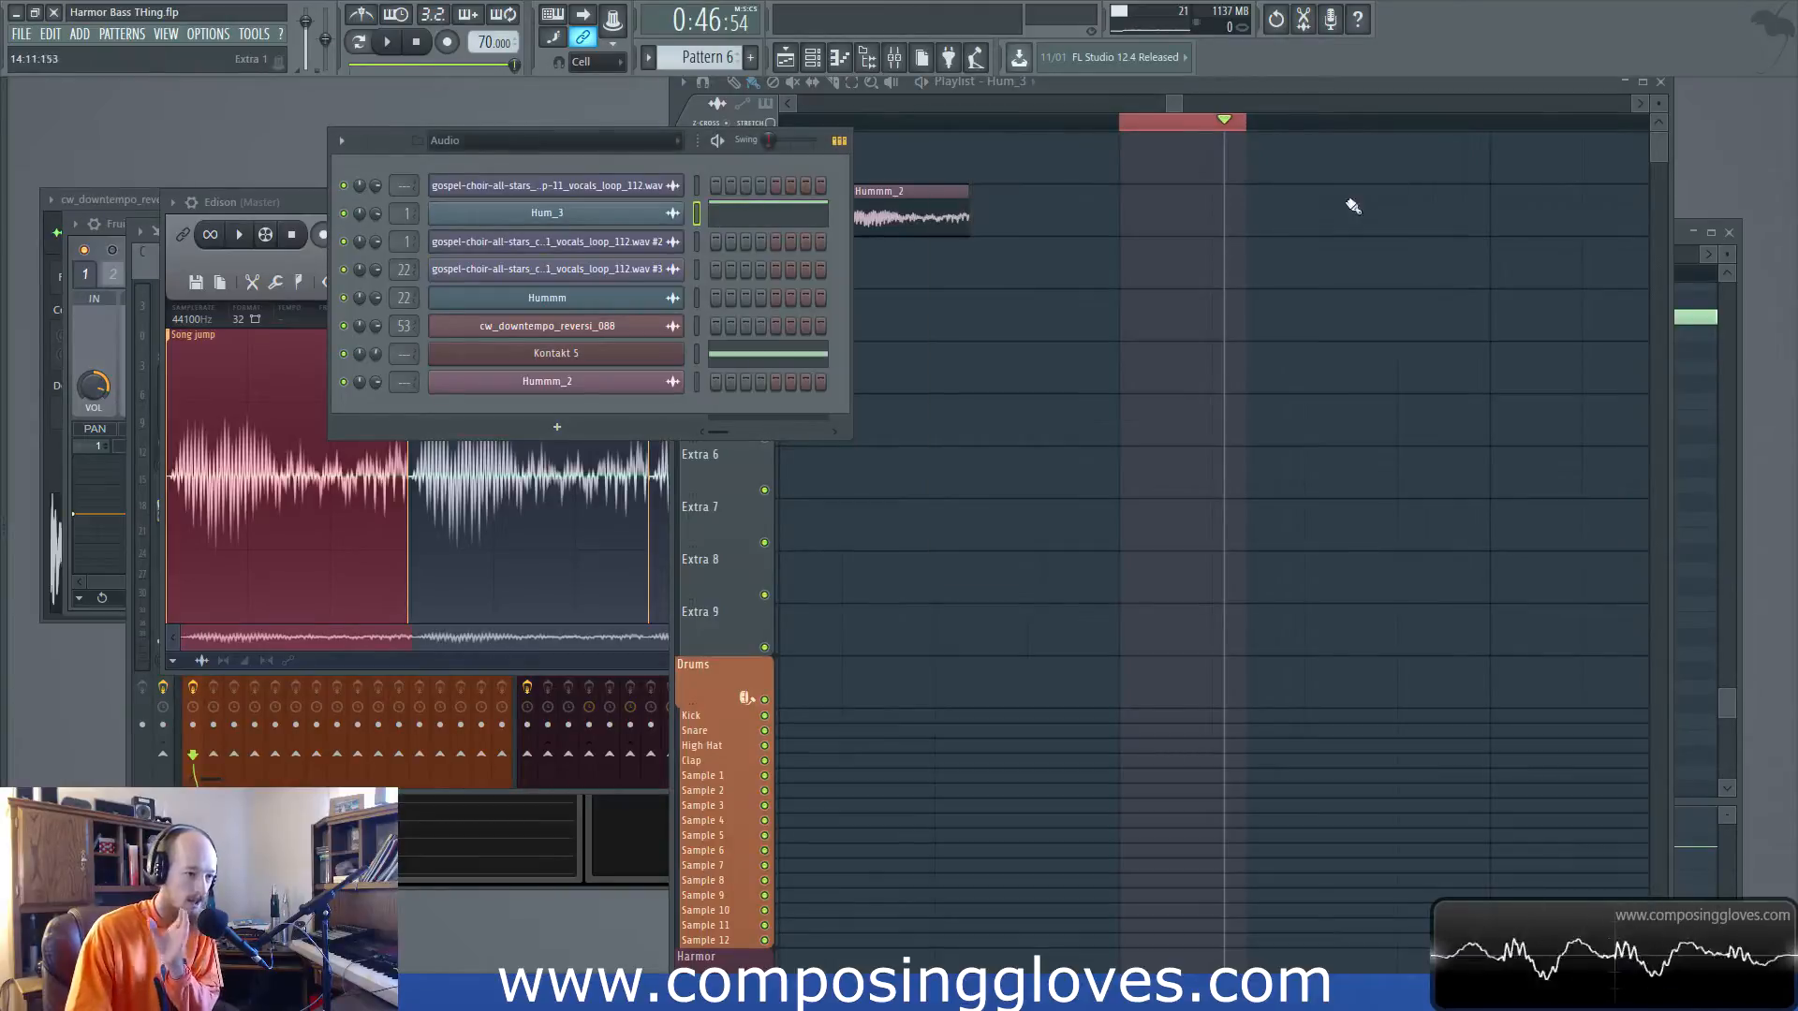
Move the Hummm_2 clip on Extra 1 to the loop region's start at 14:09:000, with a second one on Extra 2
left_click_drag(1311, 187, 1165, 230)
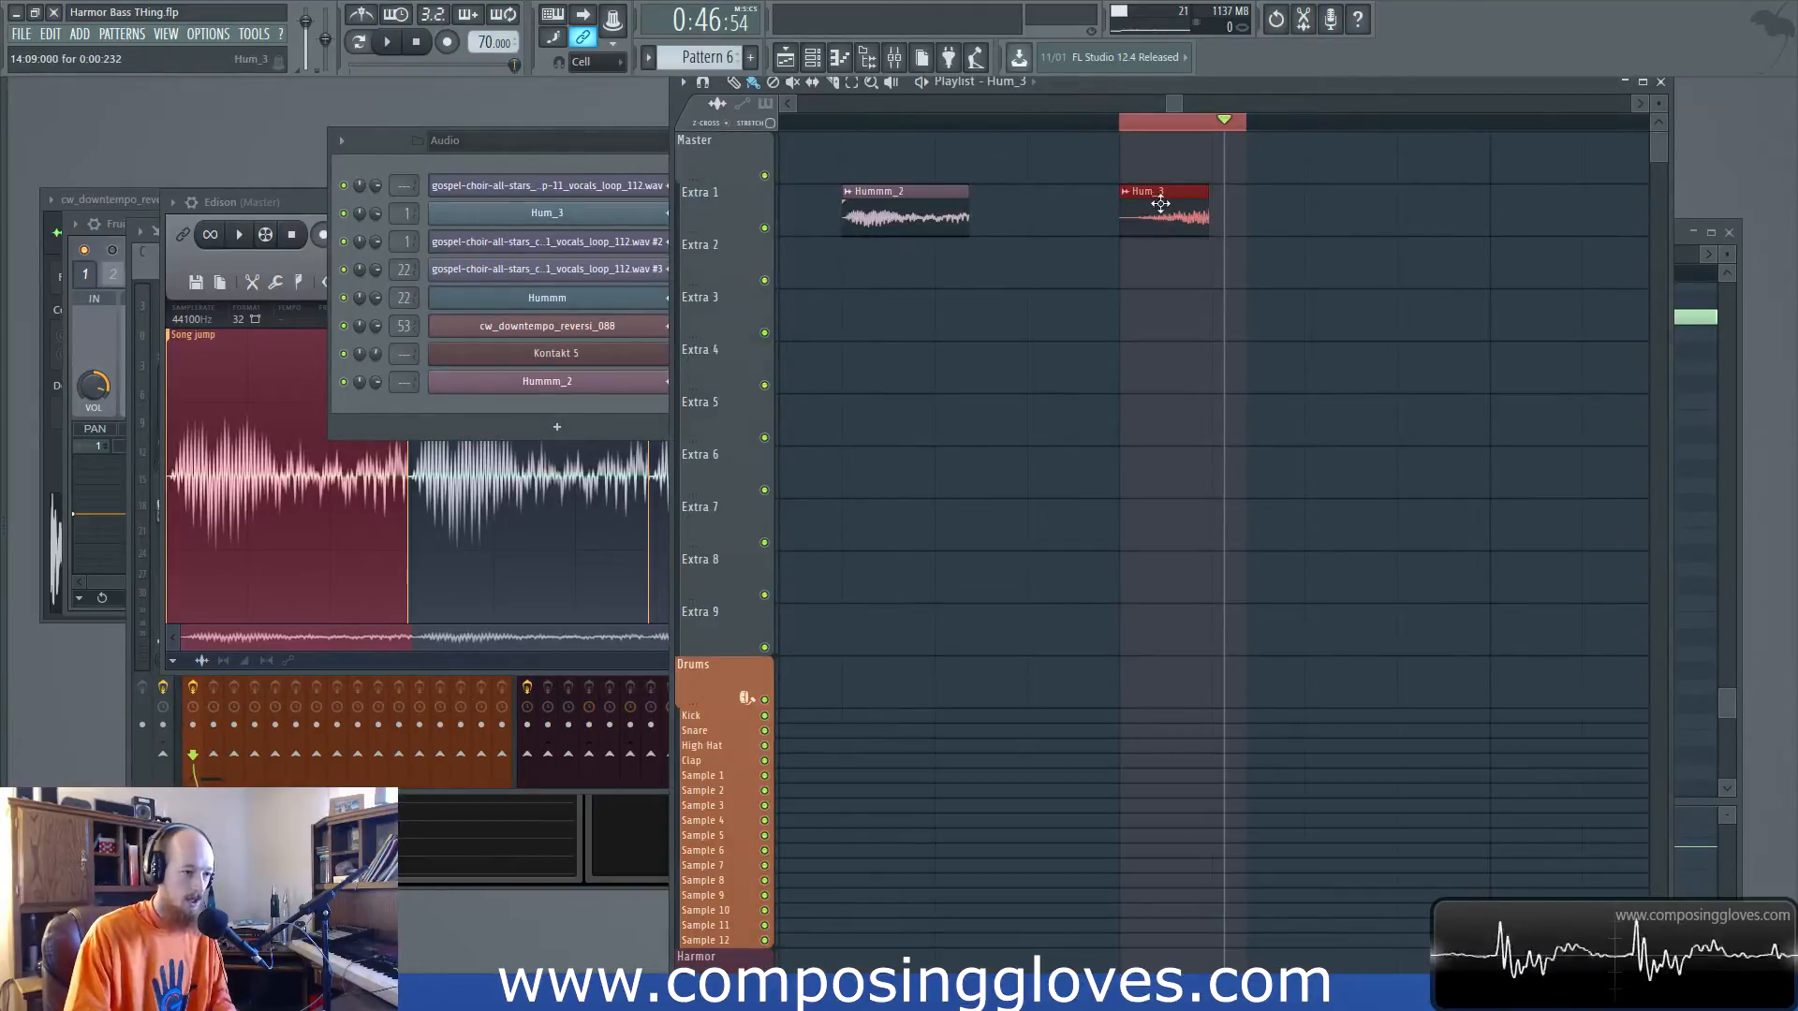
right_click(1136, 223)
left_click_drag(922, 212, 1161, 225)
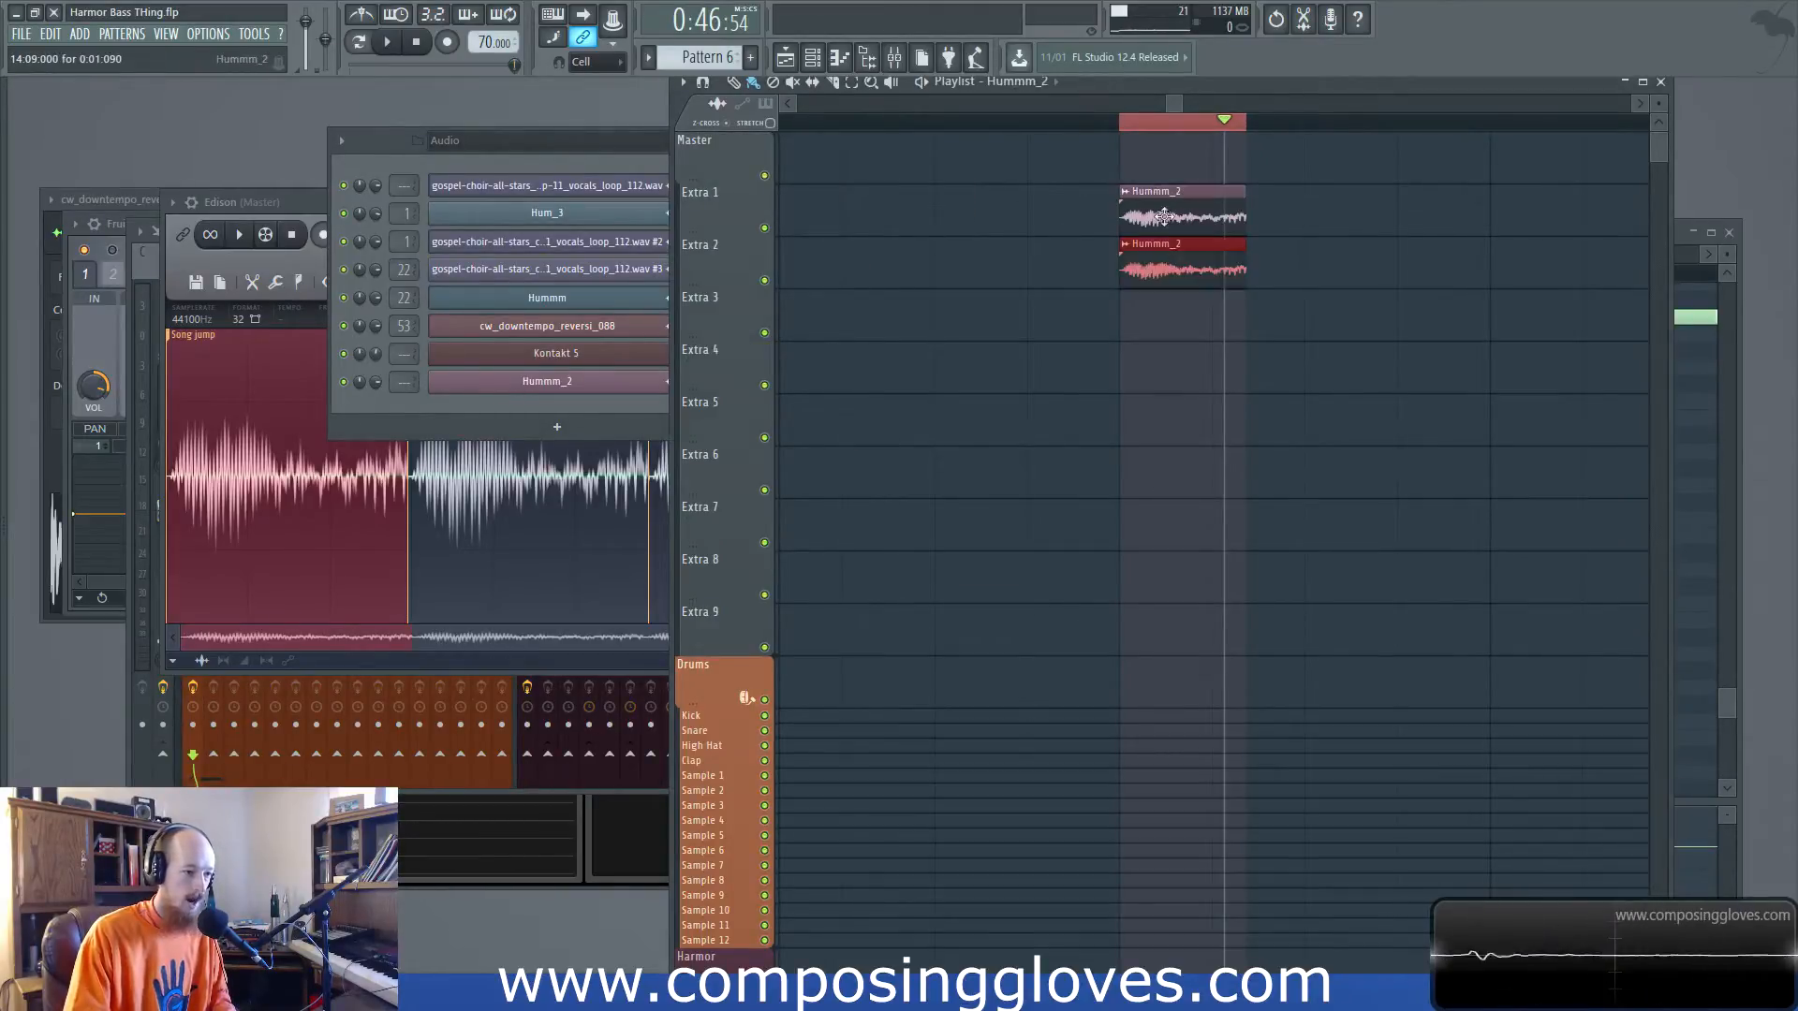
Set the time-stretching pitch of Hummm_2 to -400 cents with the Auto mode, and play the loop region
double_click(1166, 266)
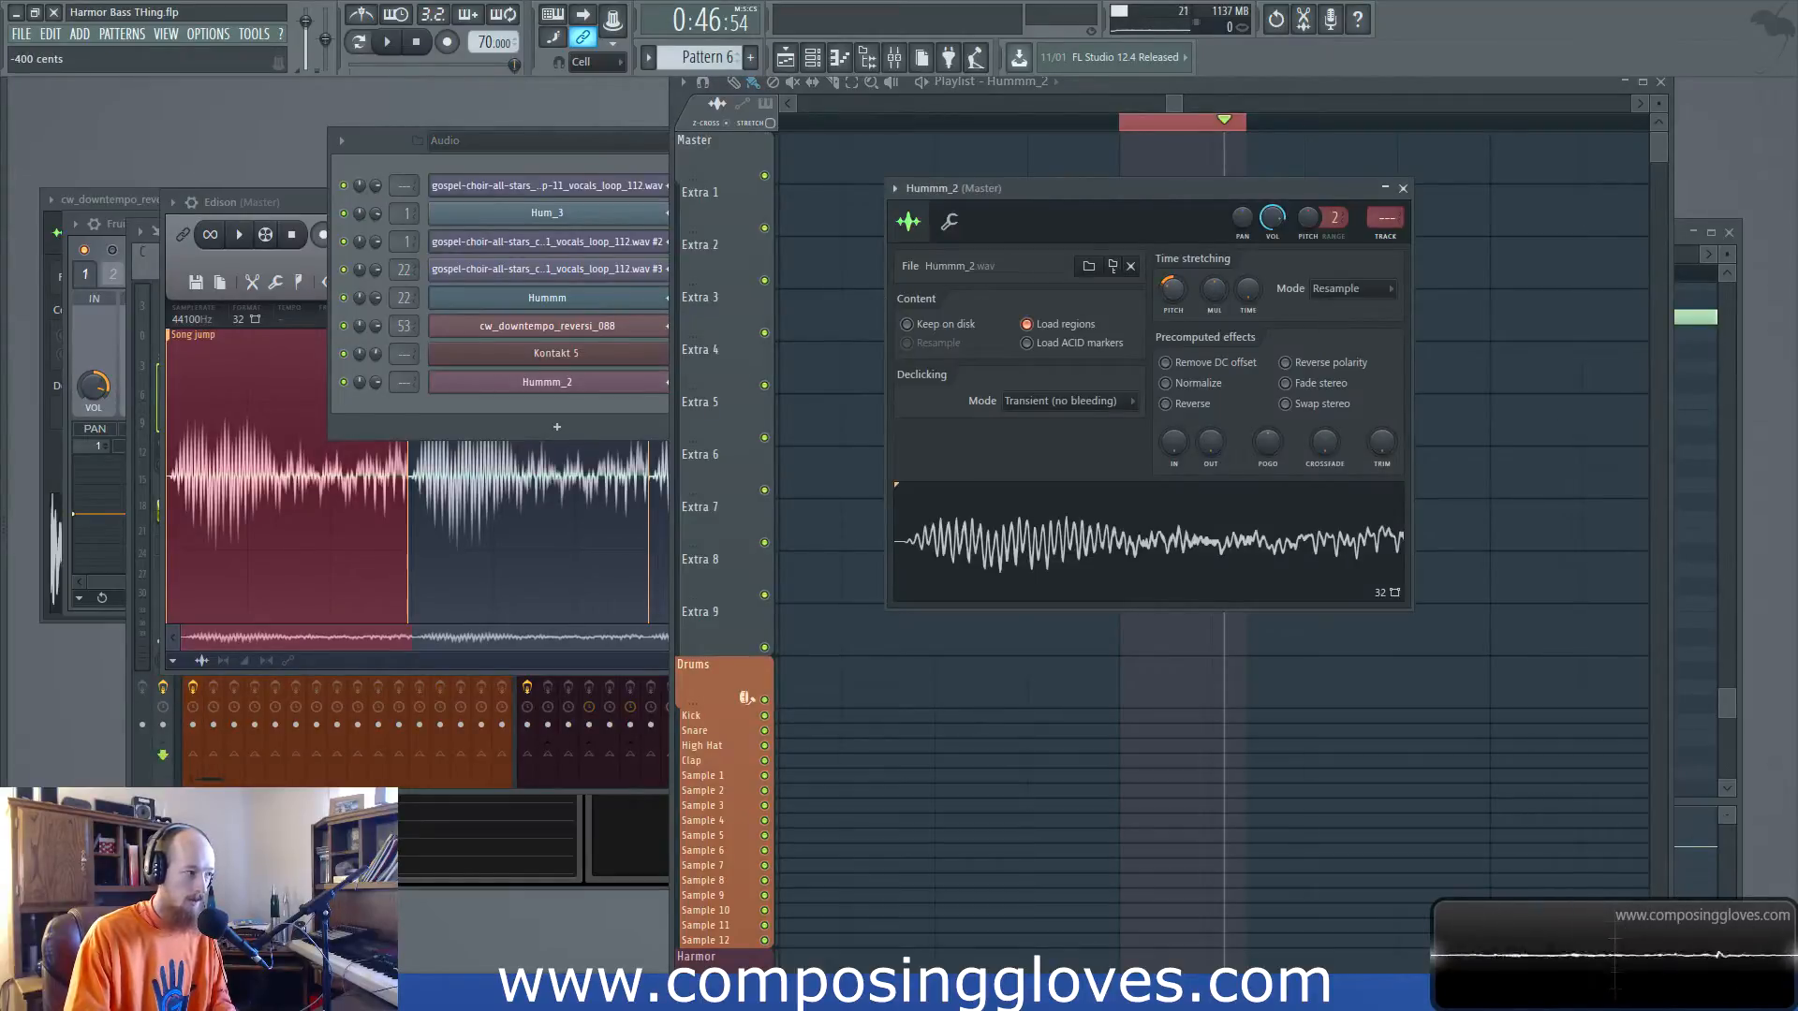
left_click_drag(1173, 289, 1173, 308)
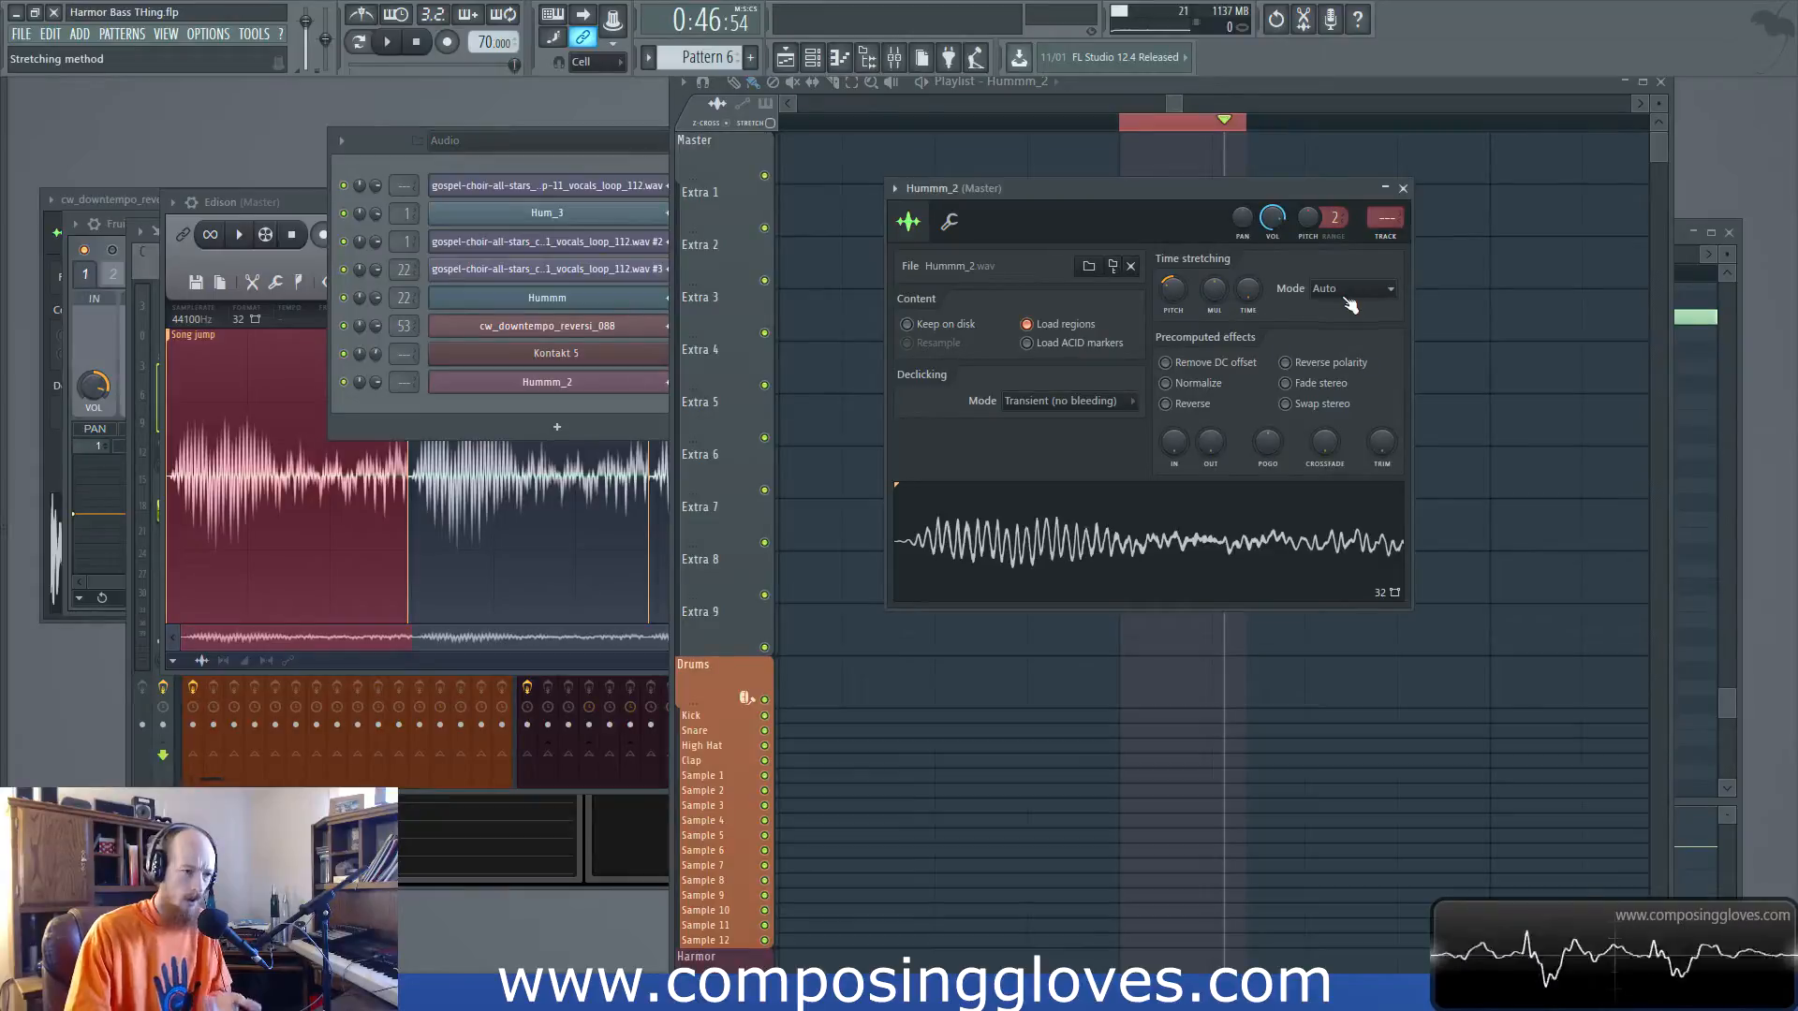
left_click(1126, 136)
key("space")
left_click(1137, 138)
key("space")
Delete the Hummm_2 clips from the loop region and move the playhead to bar 5
right_click(1194, 220)
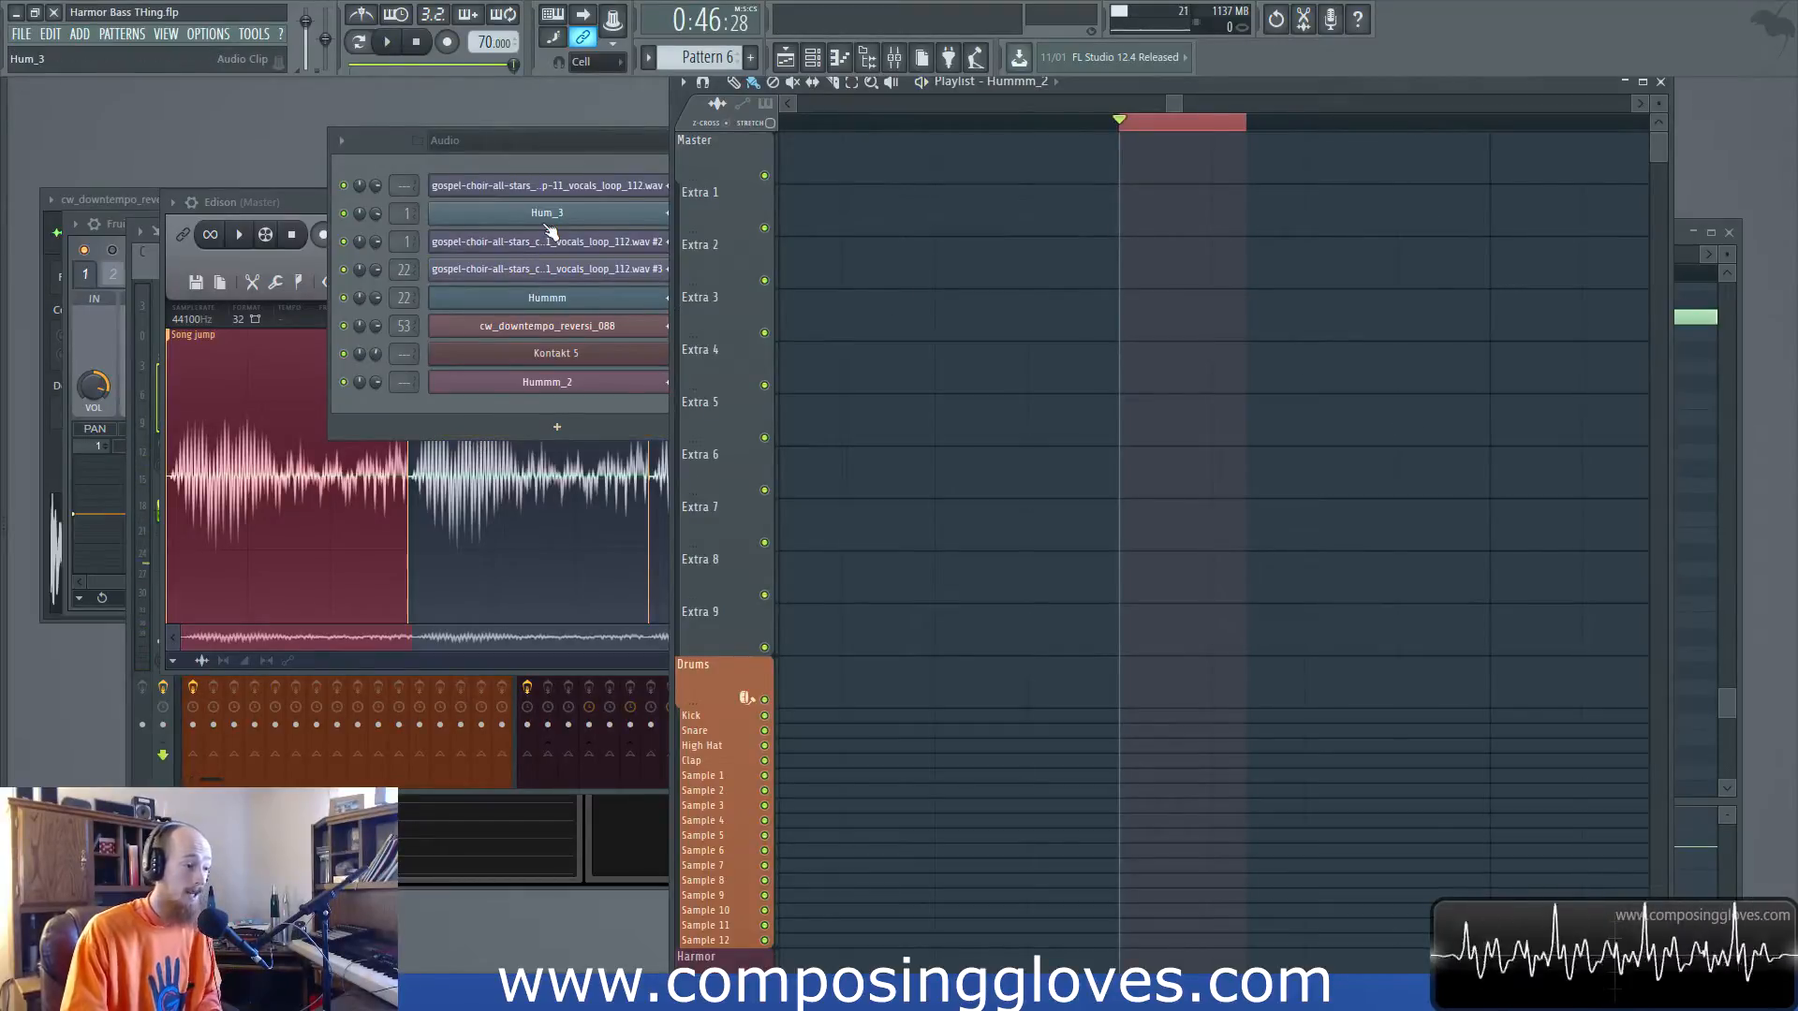
left_click_drag(1166, 104, 980, 124)
left_click(1040, 125)
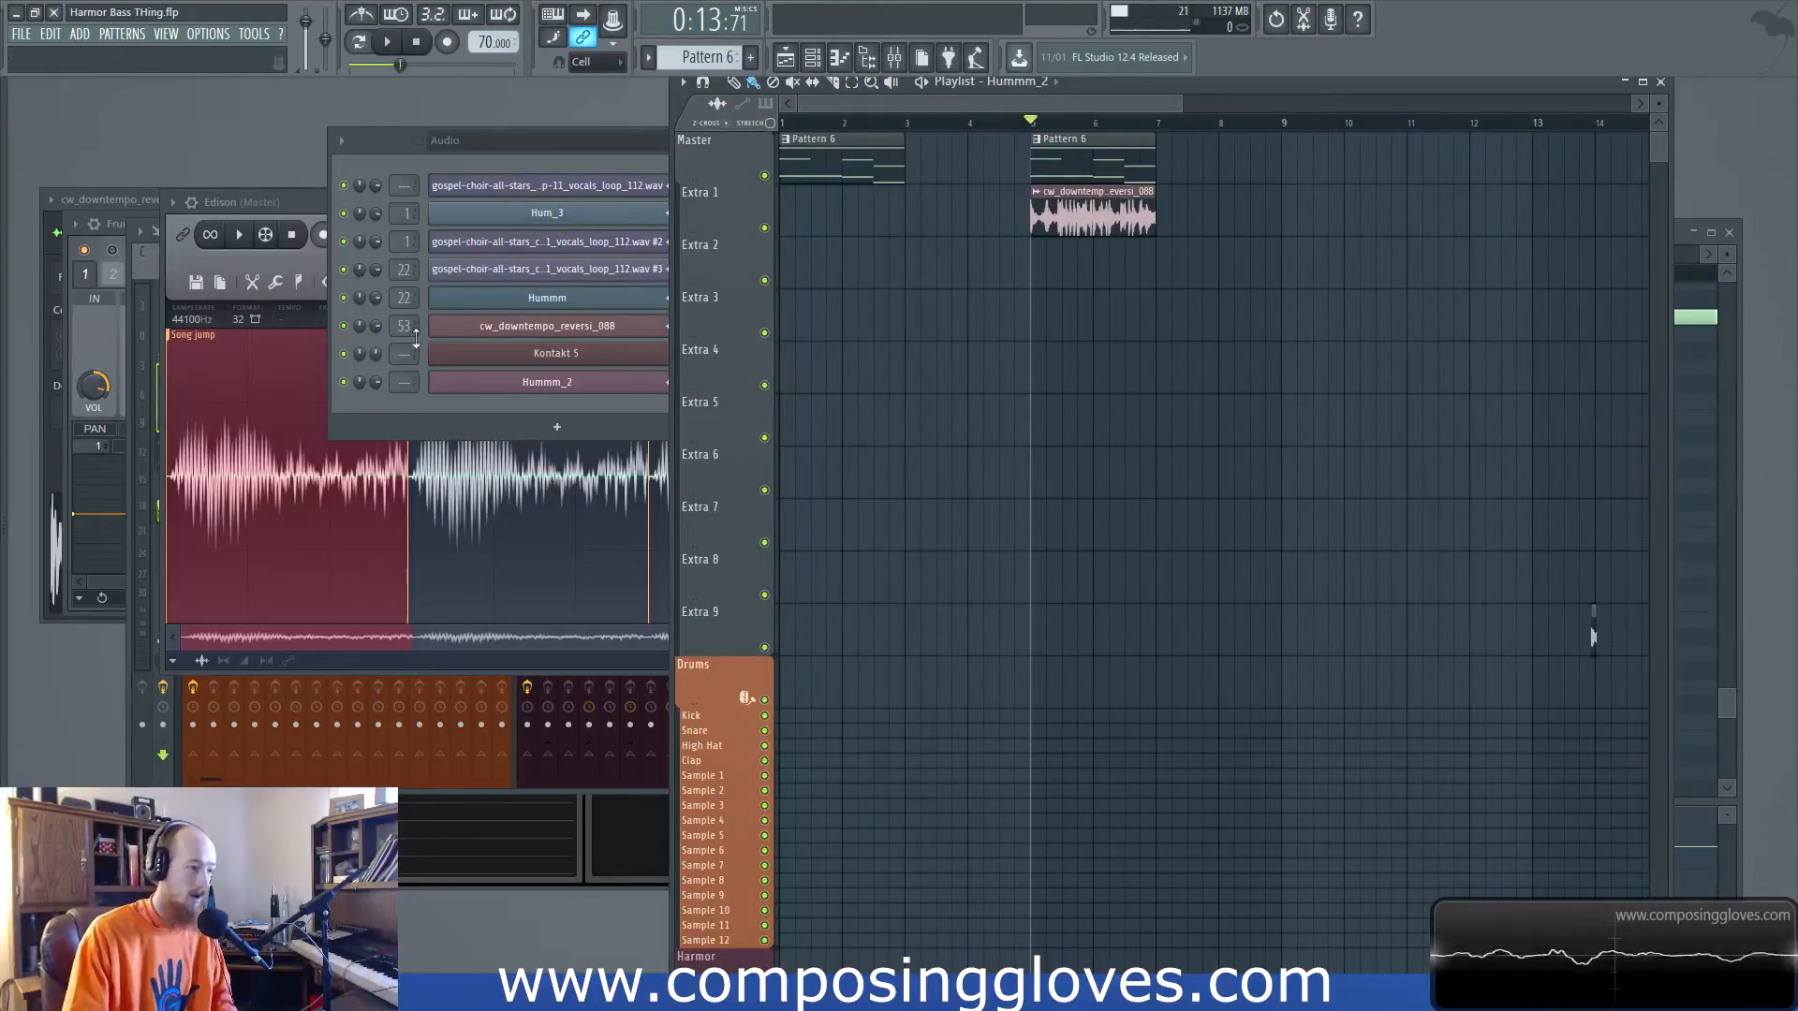
Switch to Pattern 1 and open the piano roll for the Hummm_2 channel
left_click(416, 418)
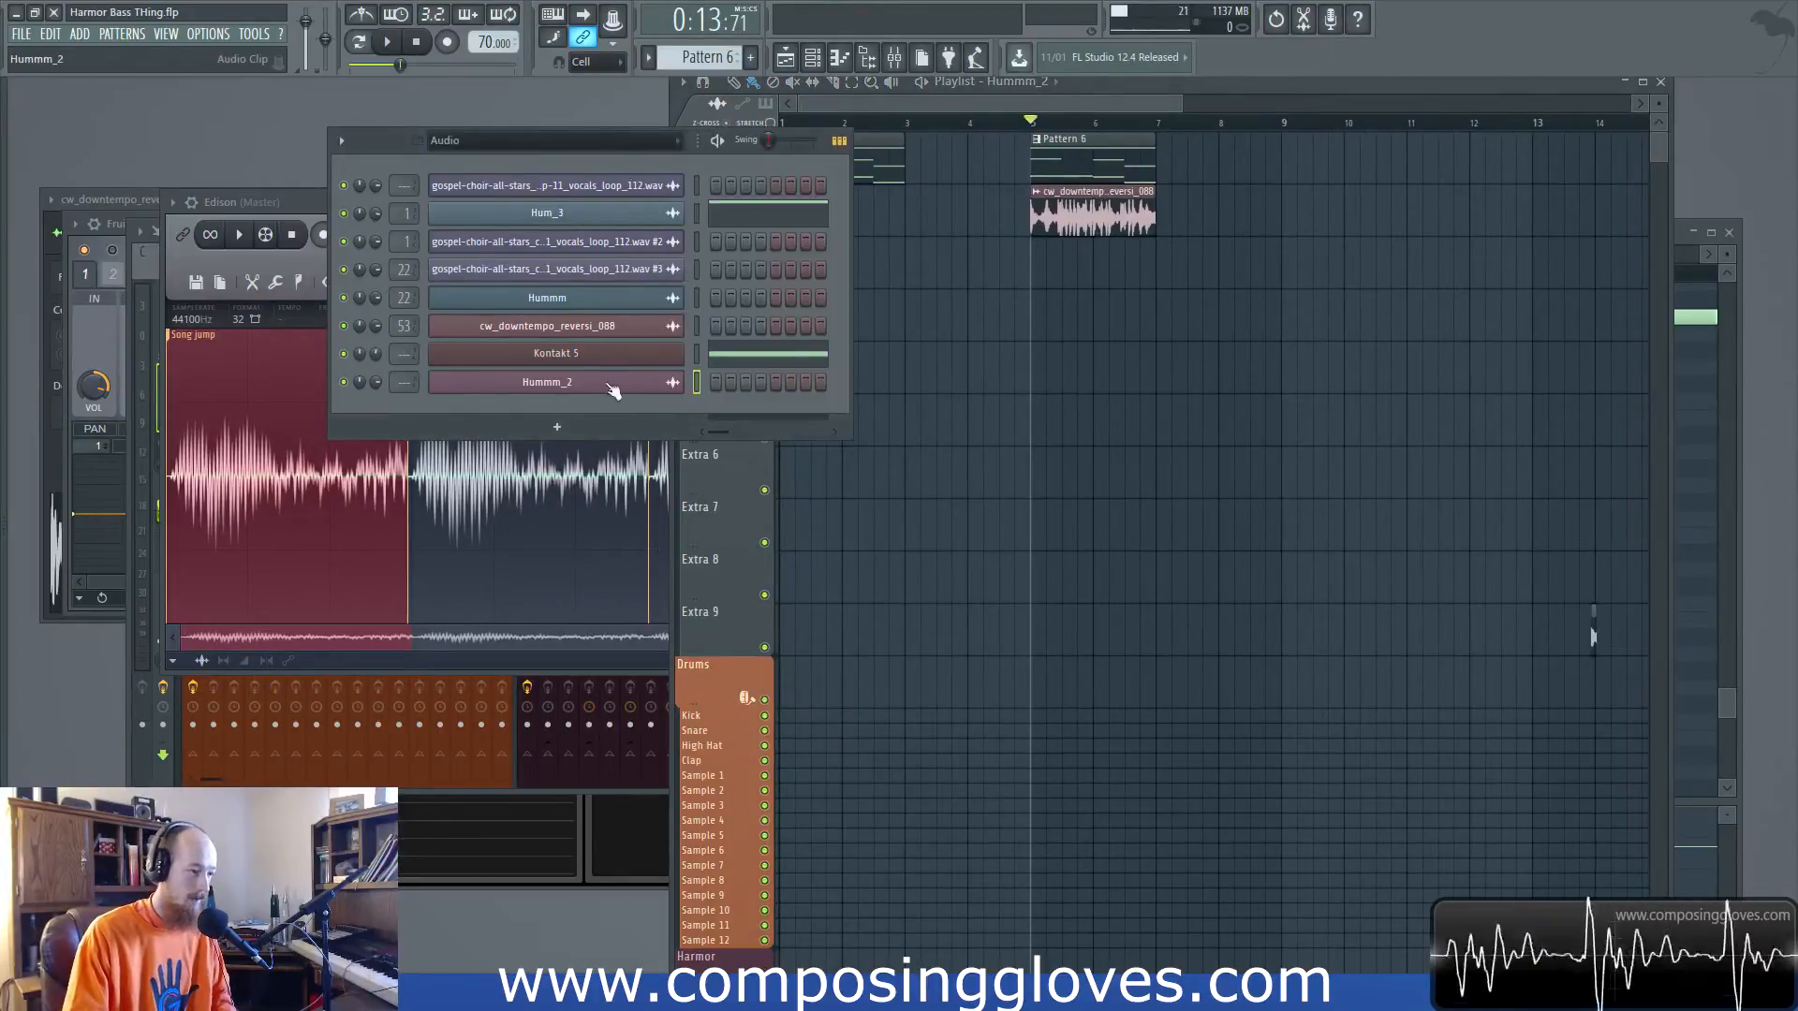
left_click(751, 60)
key("Return")
right_click(646, 379)
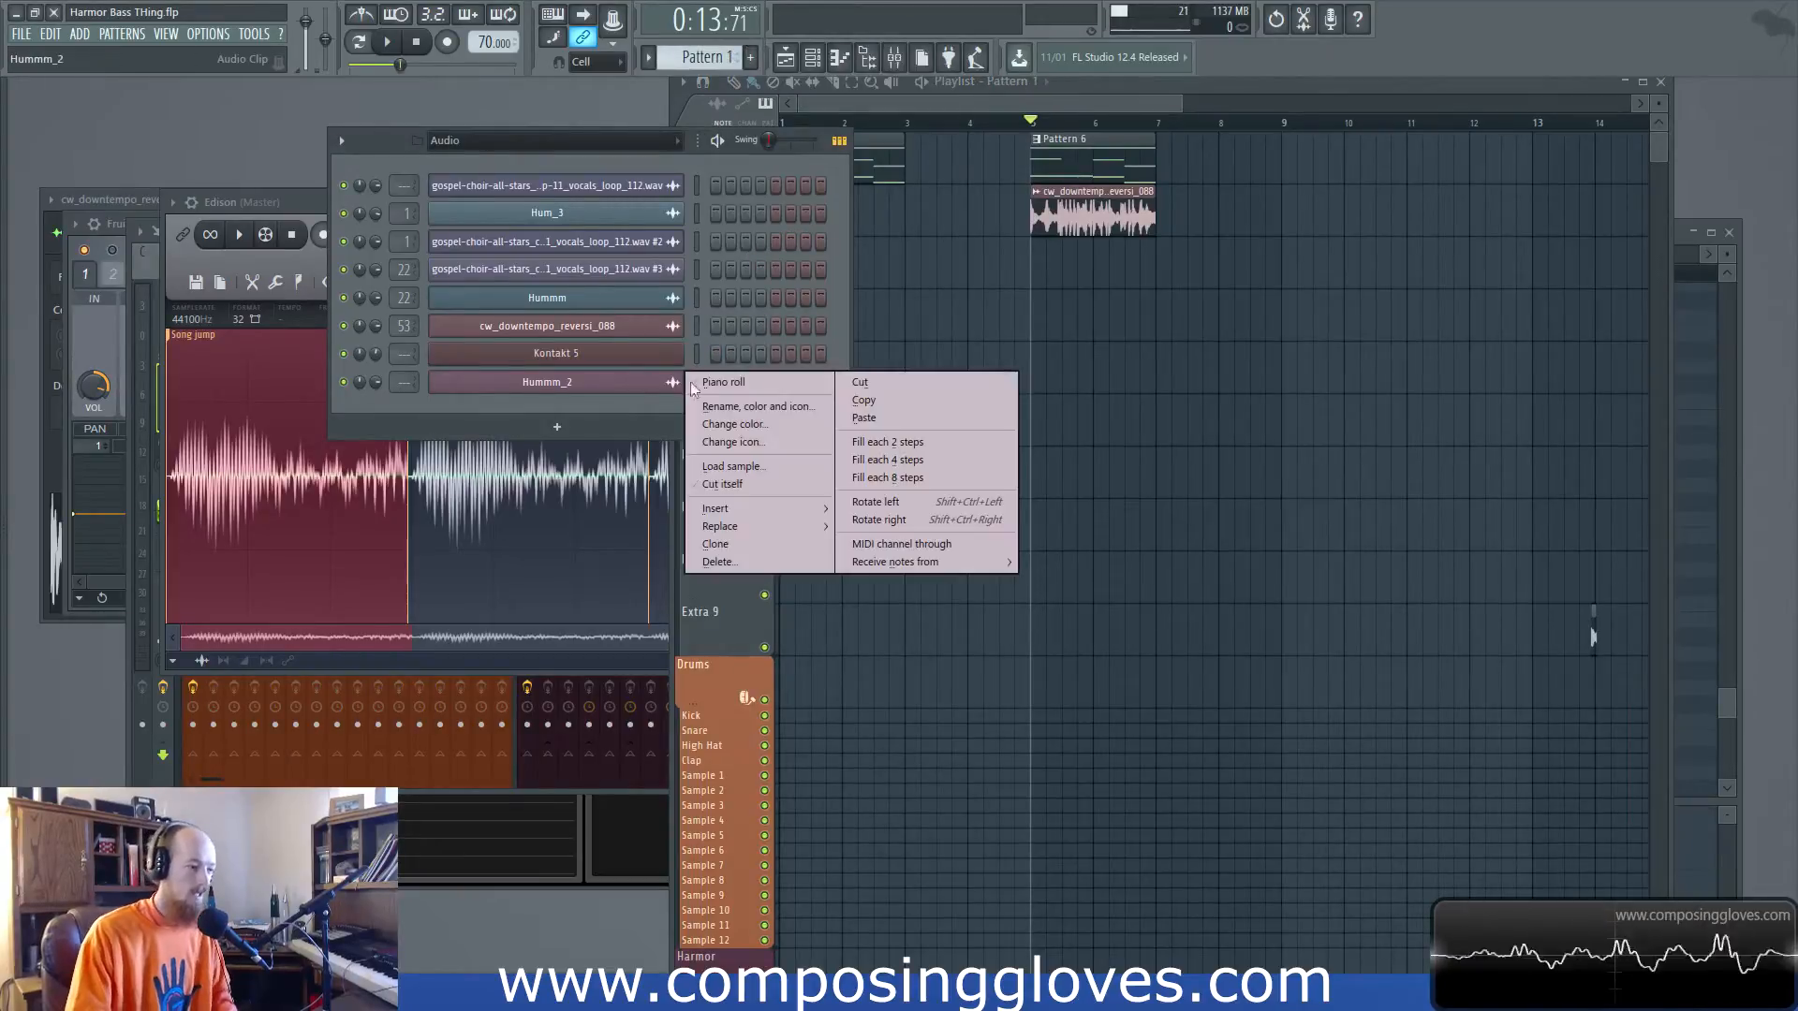
left_click(746, 356)
right_click(746, 356)
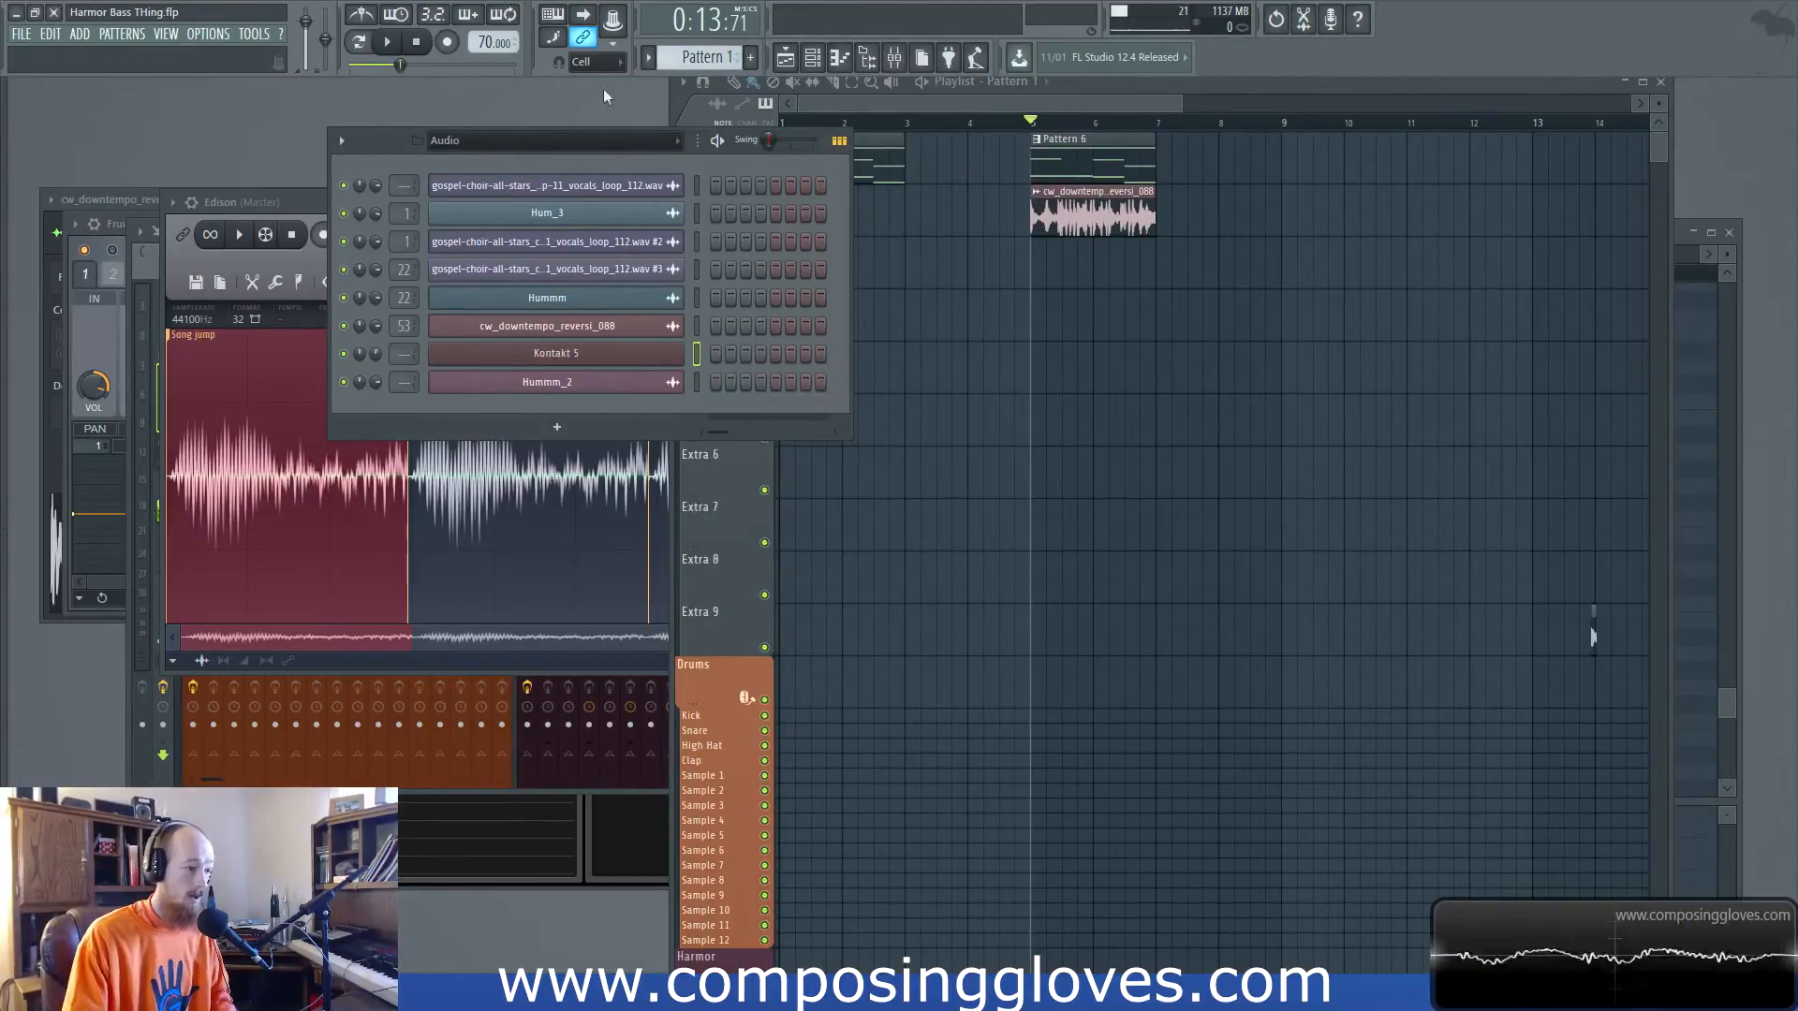
right_click(565, 384)
left_click(604, 388)
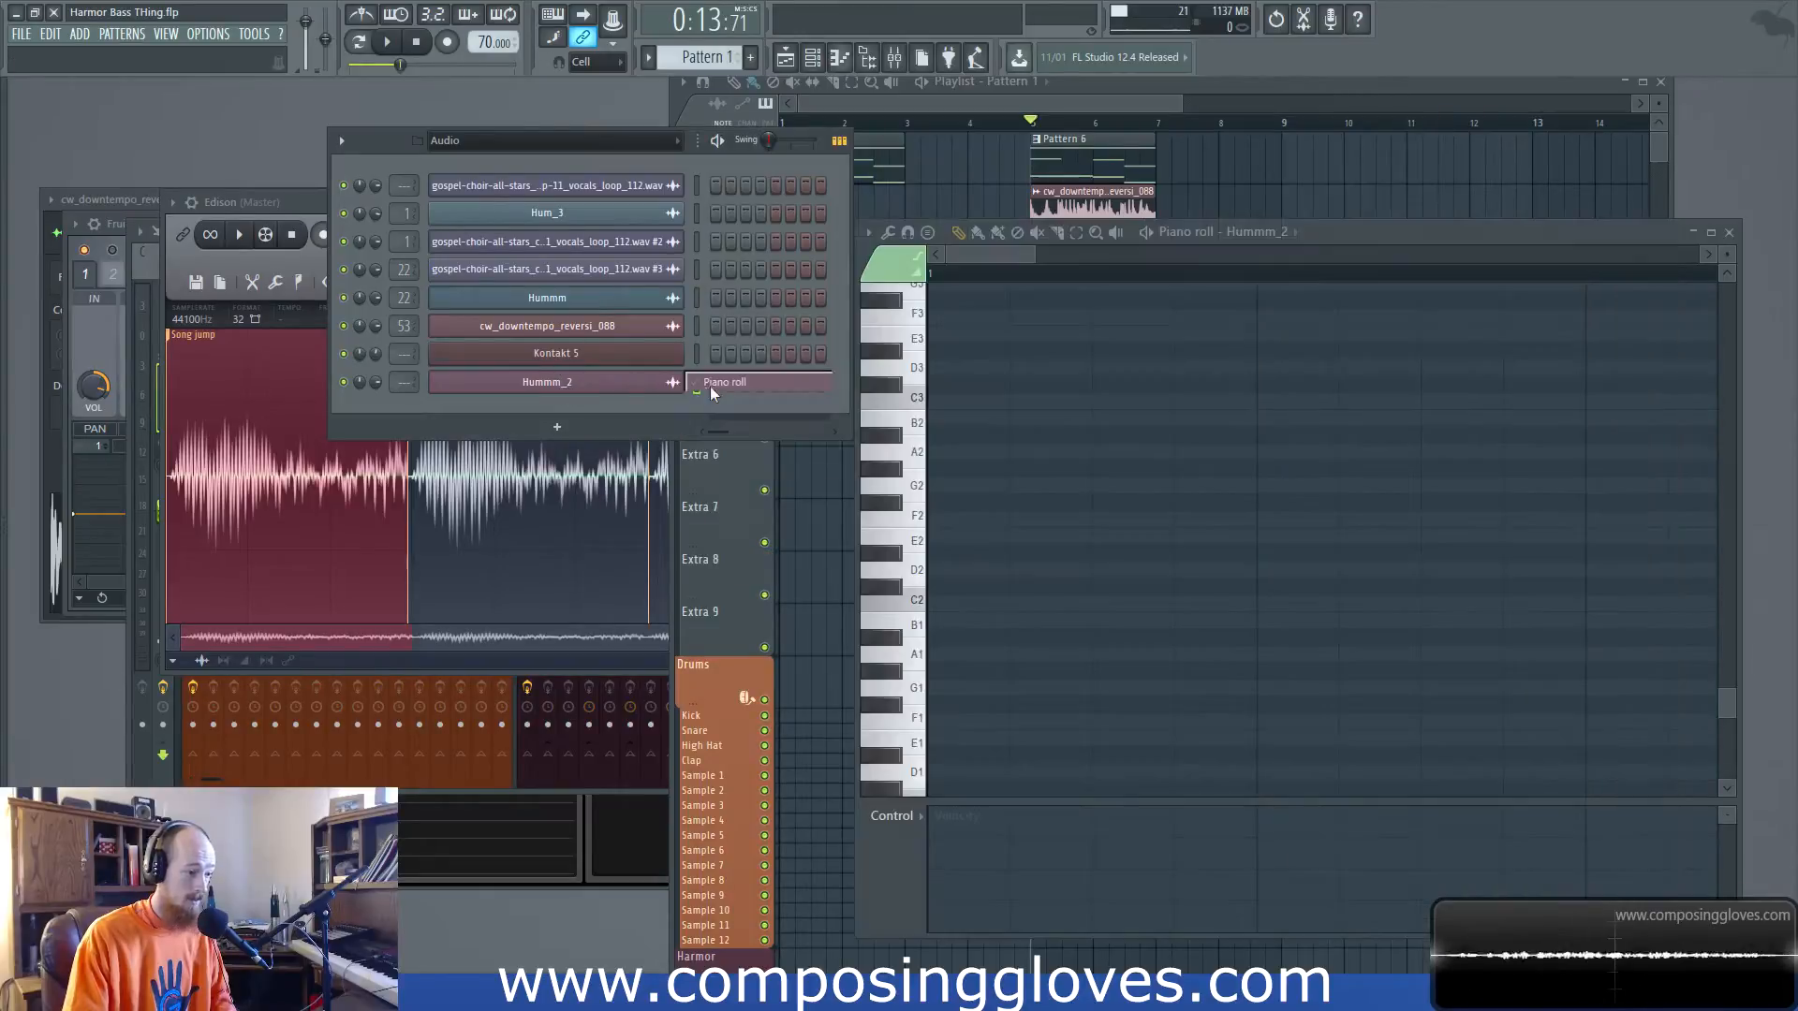
Draw a C5 note about a third of a bar long at the start of the Hummm_2 piano roll
scroll(946, 565, "down", 8)
scroll(969, 564, "down", 2)
left_click_drag(974, 564, 1437, 561)
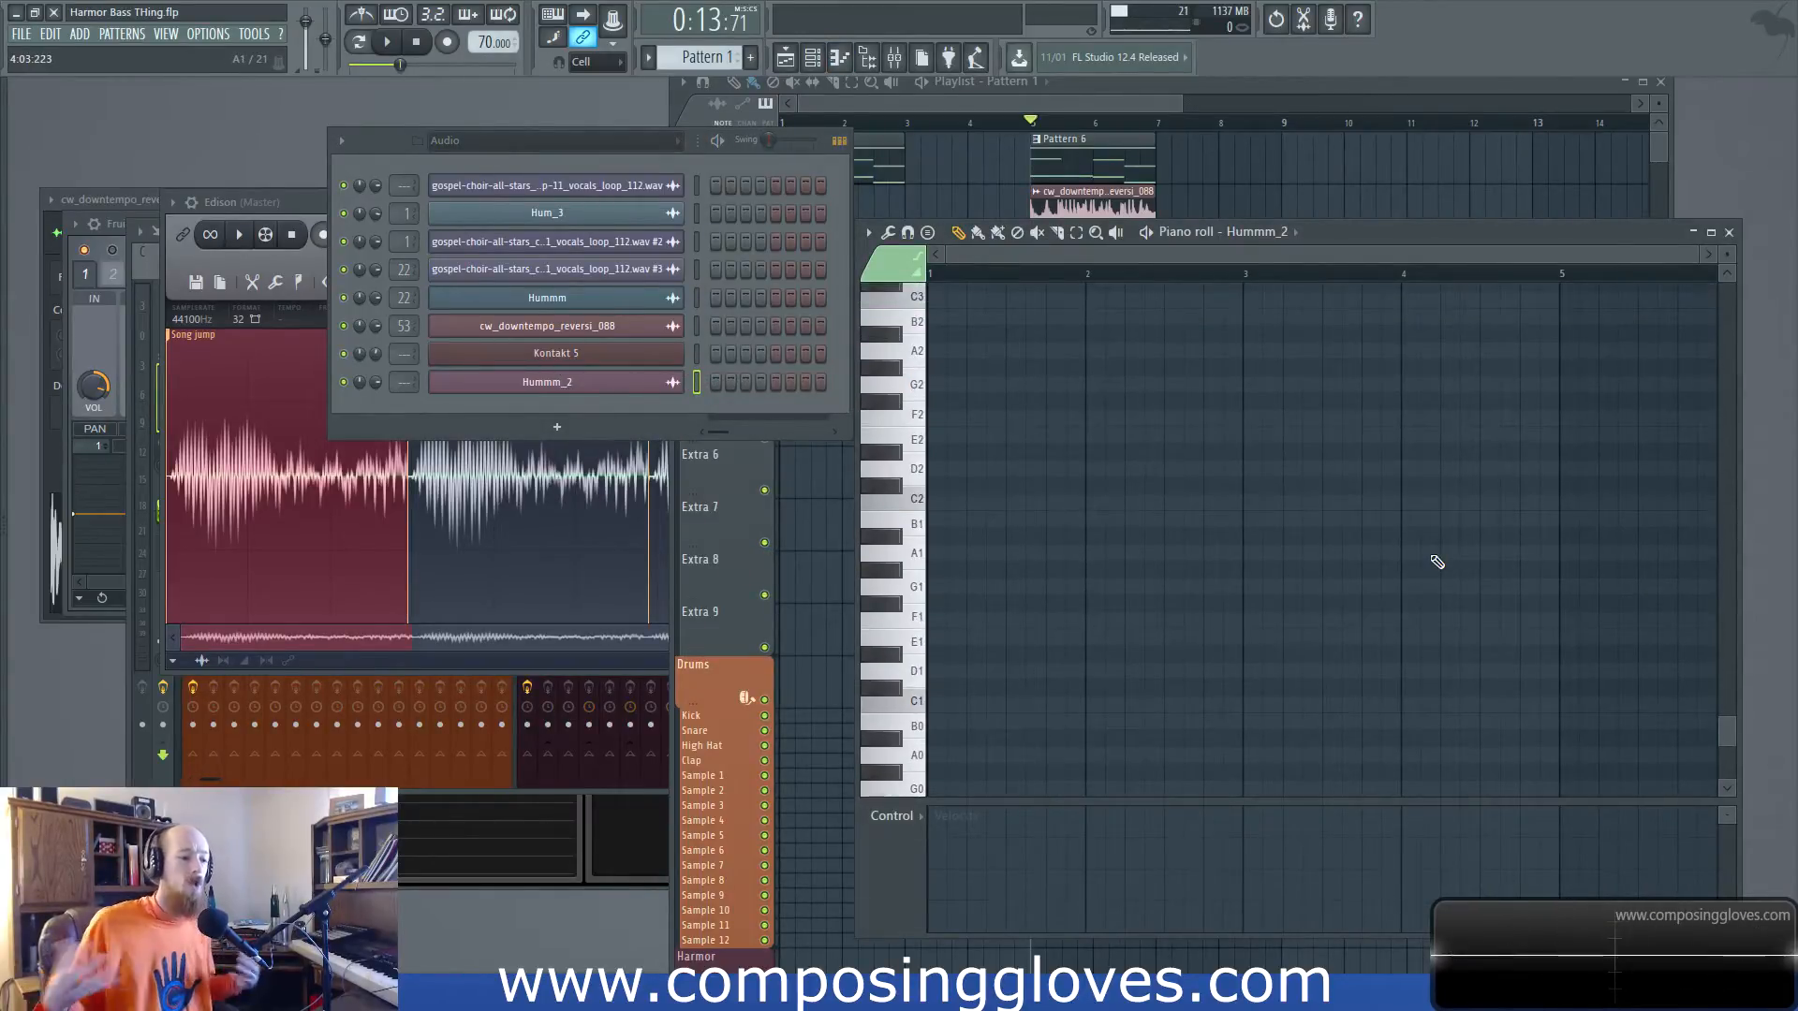
scroll(1114, 496, "up", 5)
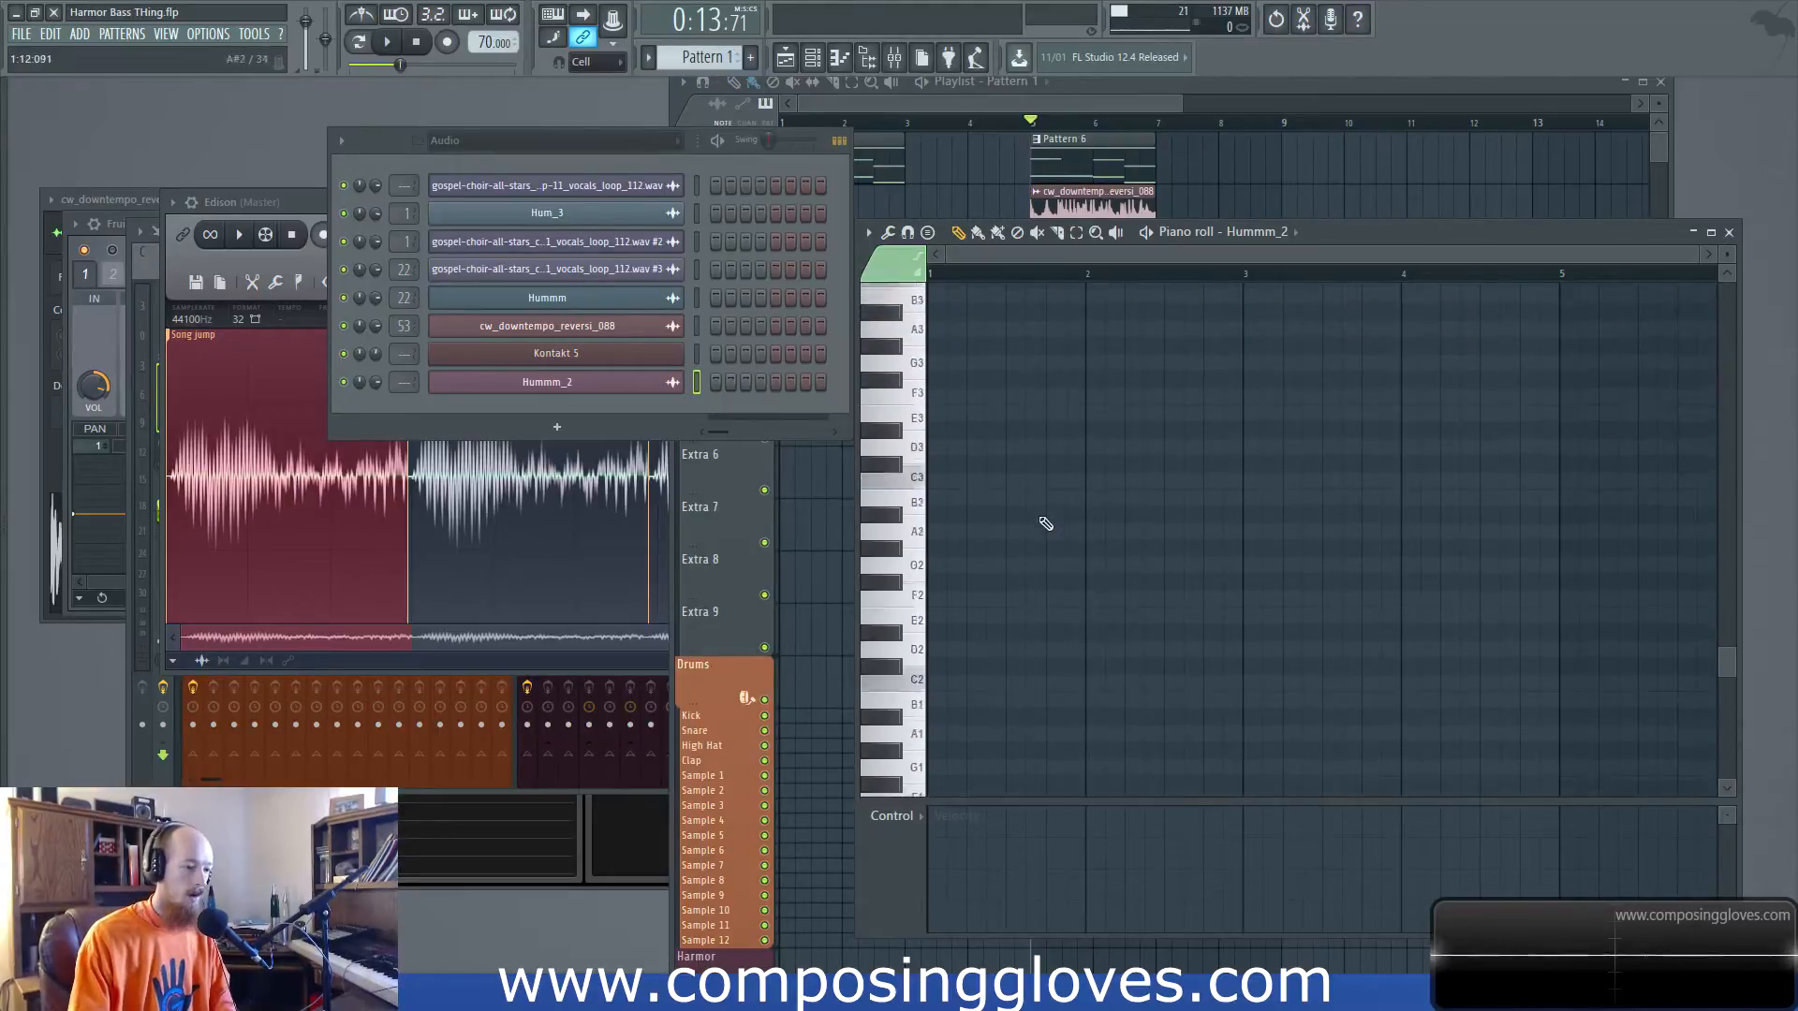
left_click(625, 390)
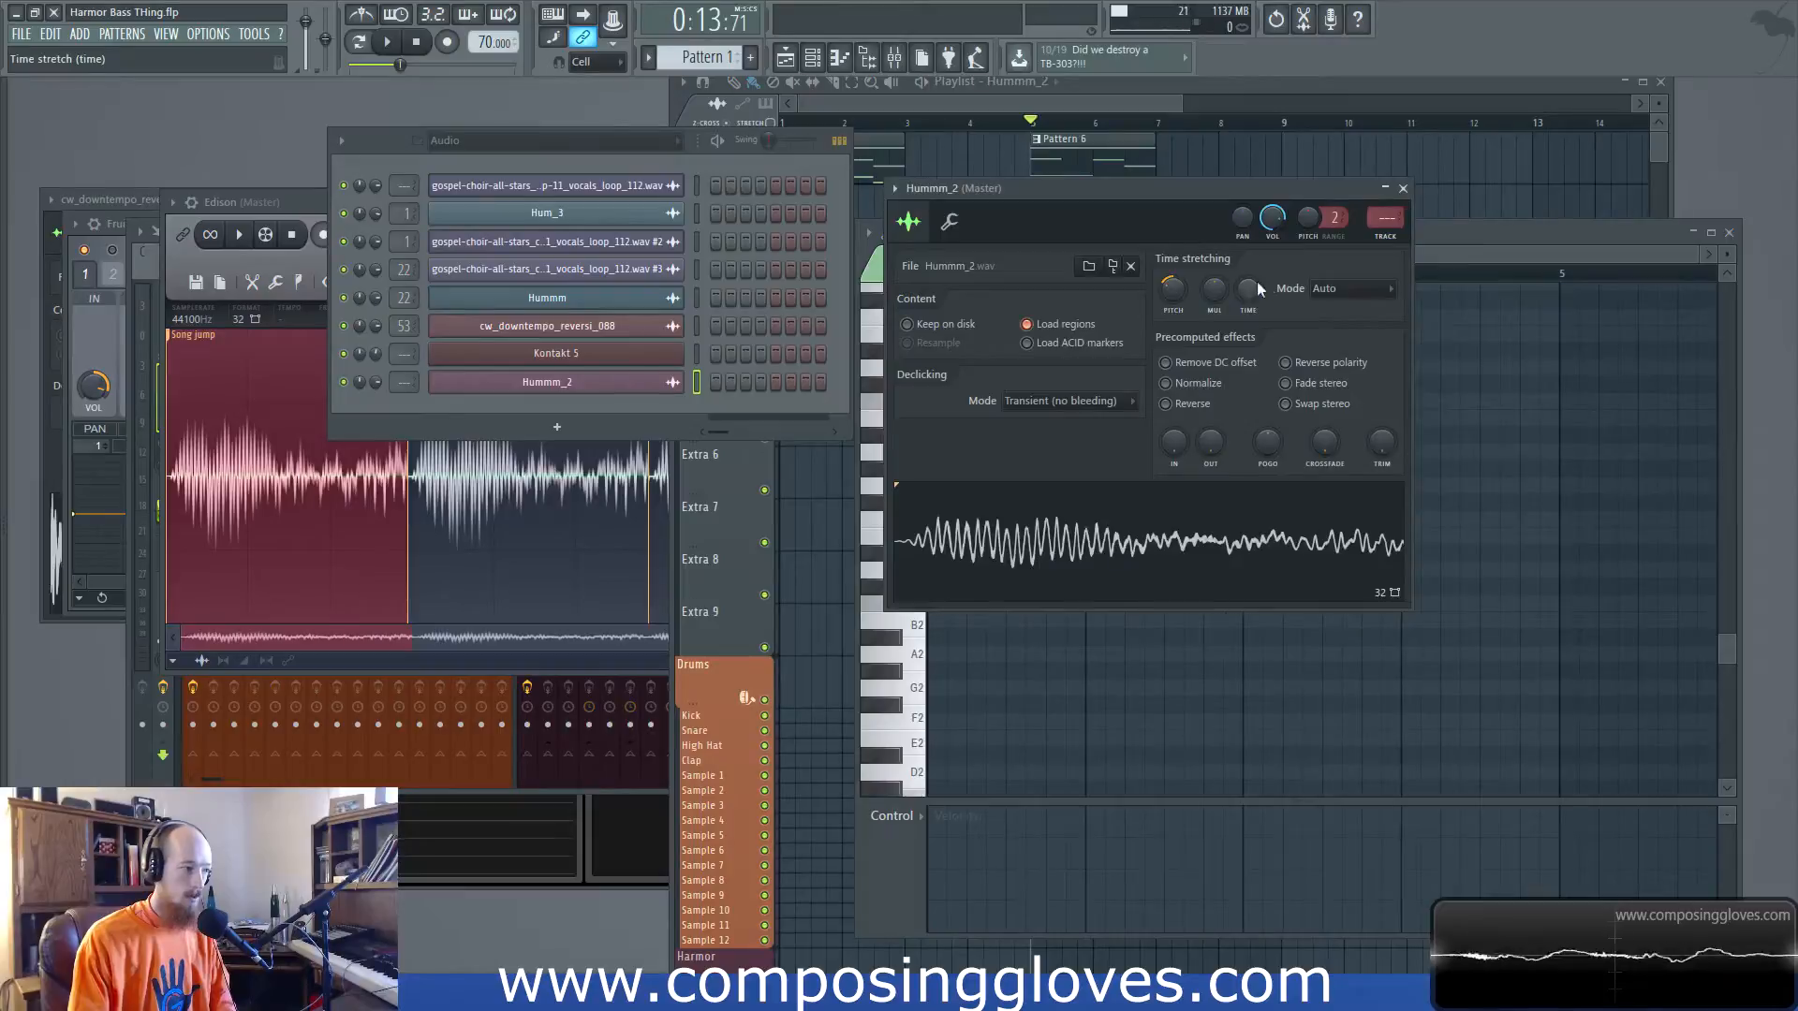
left_click(1403, 188)
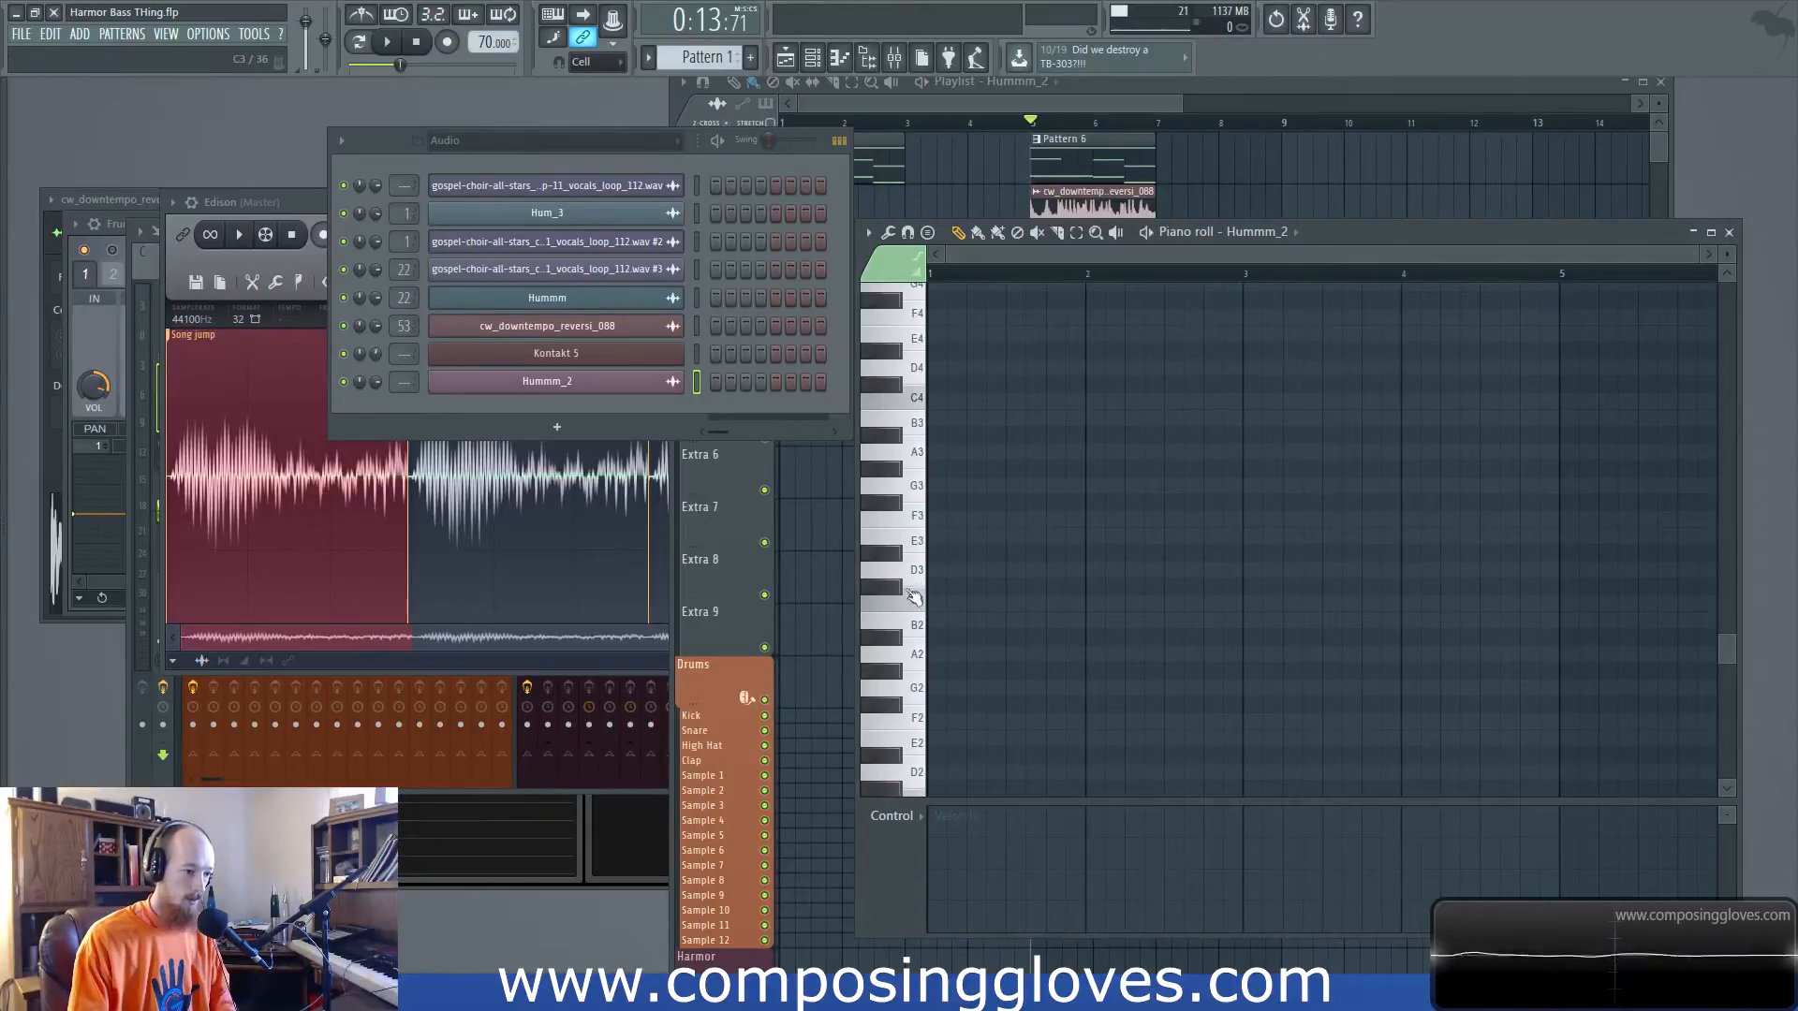
scroll(951, 515, "up", 3)
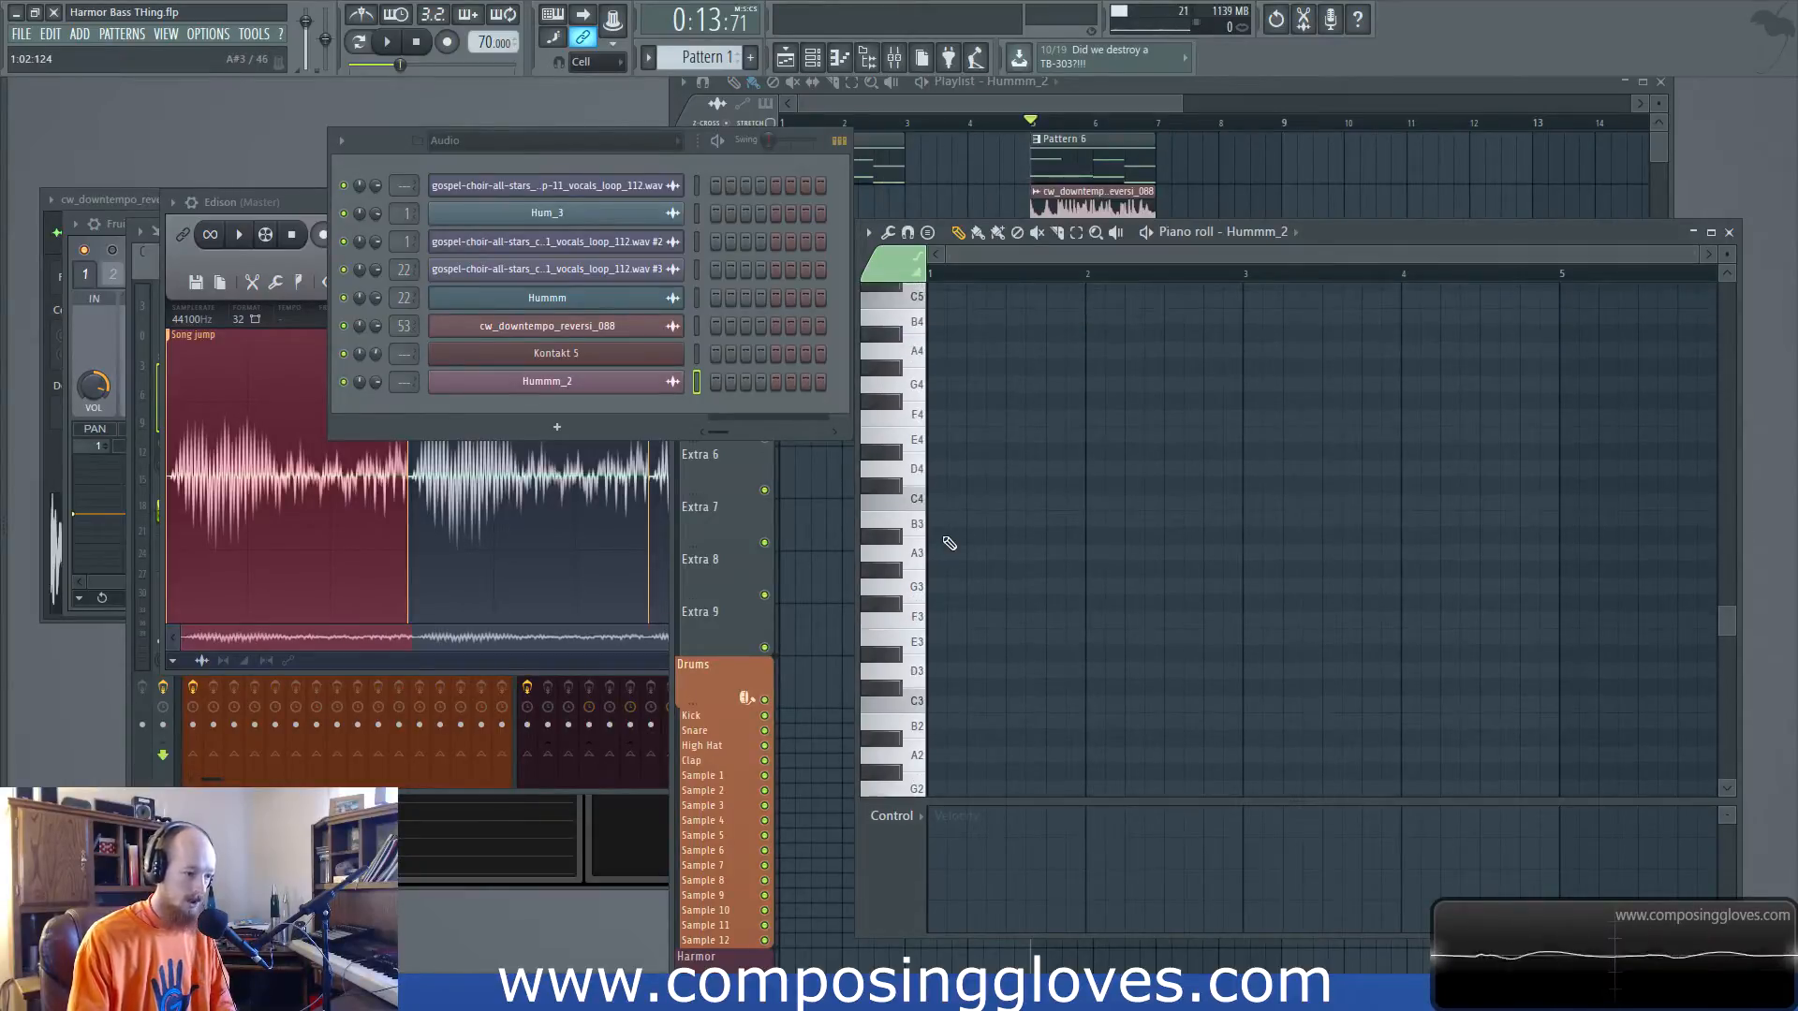
scroll(955, 497, "up", 10)
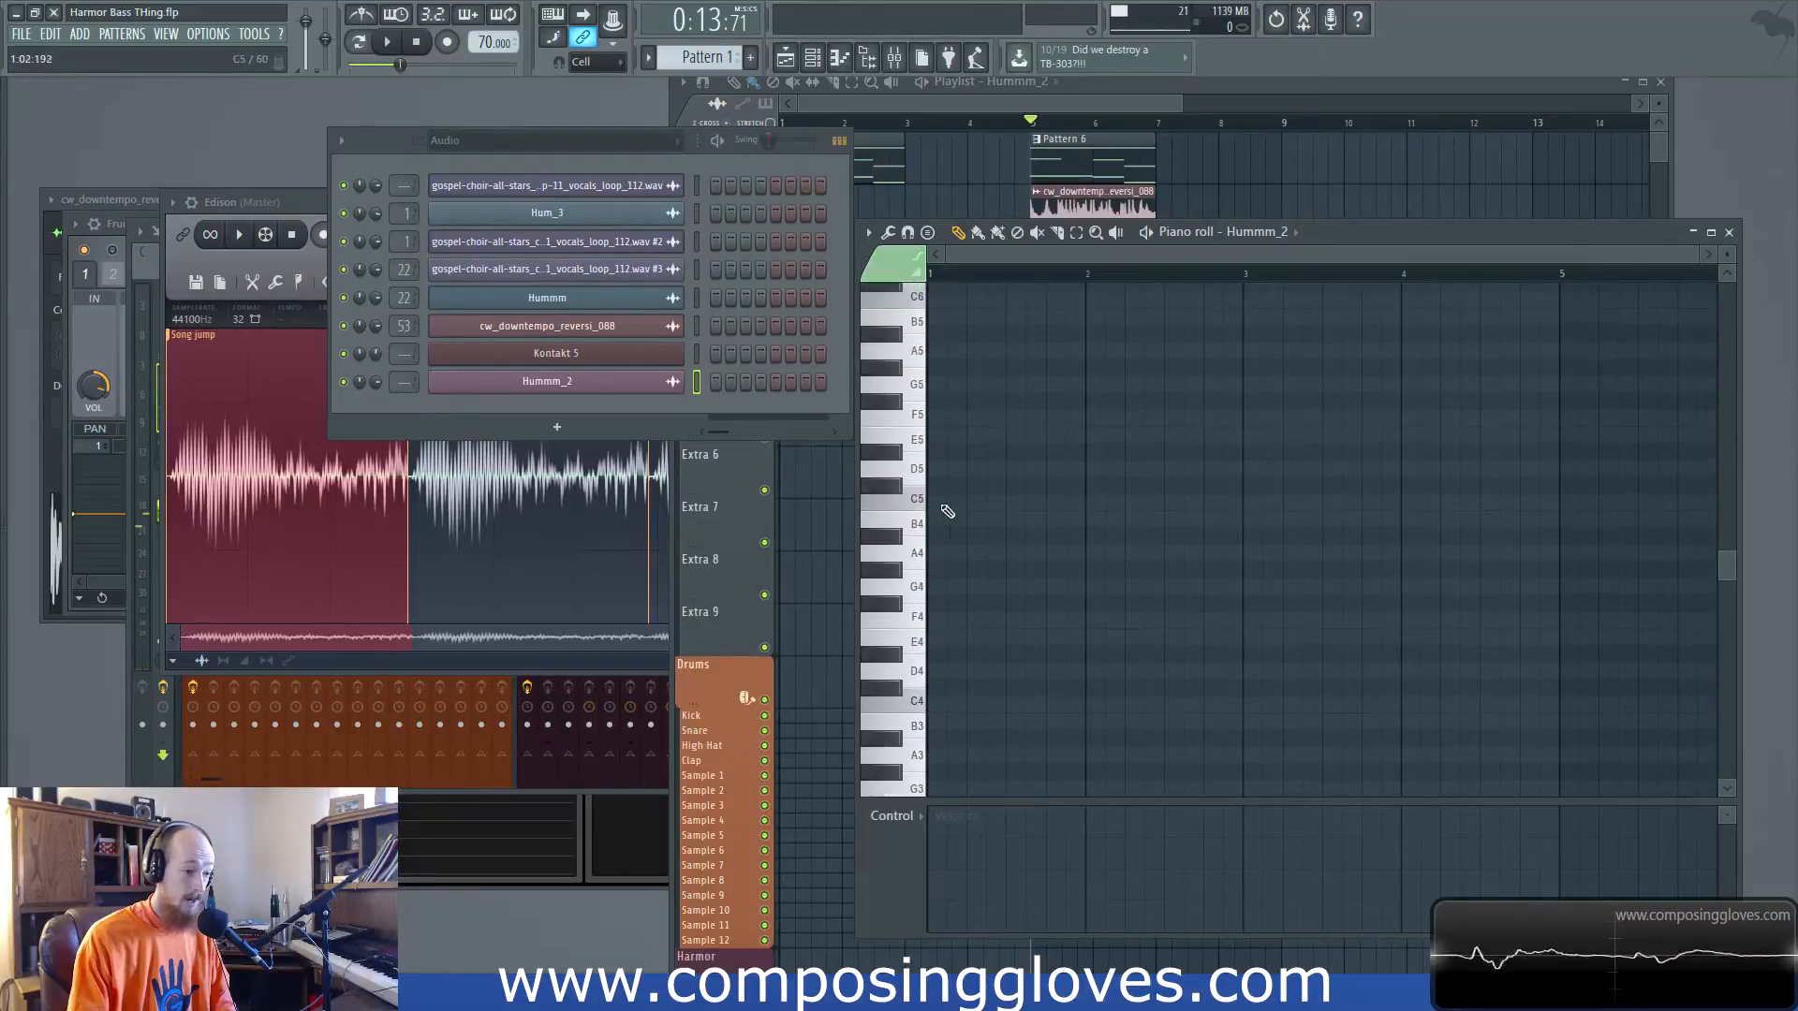
left_click_drag(936, 470, 937, 722)
scroll(938, 646, "down", 3)
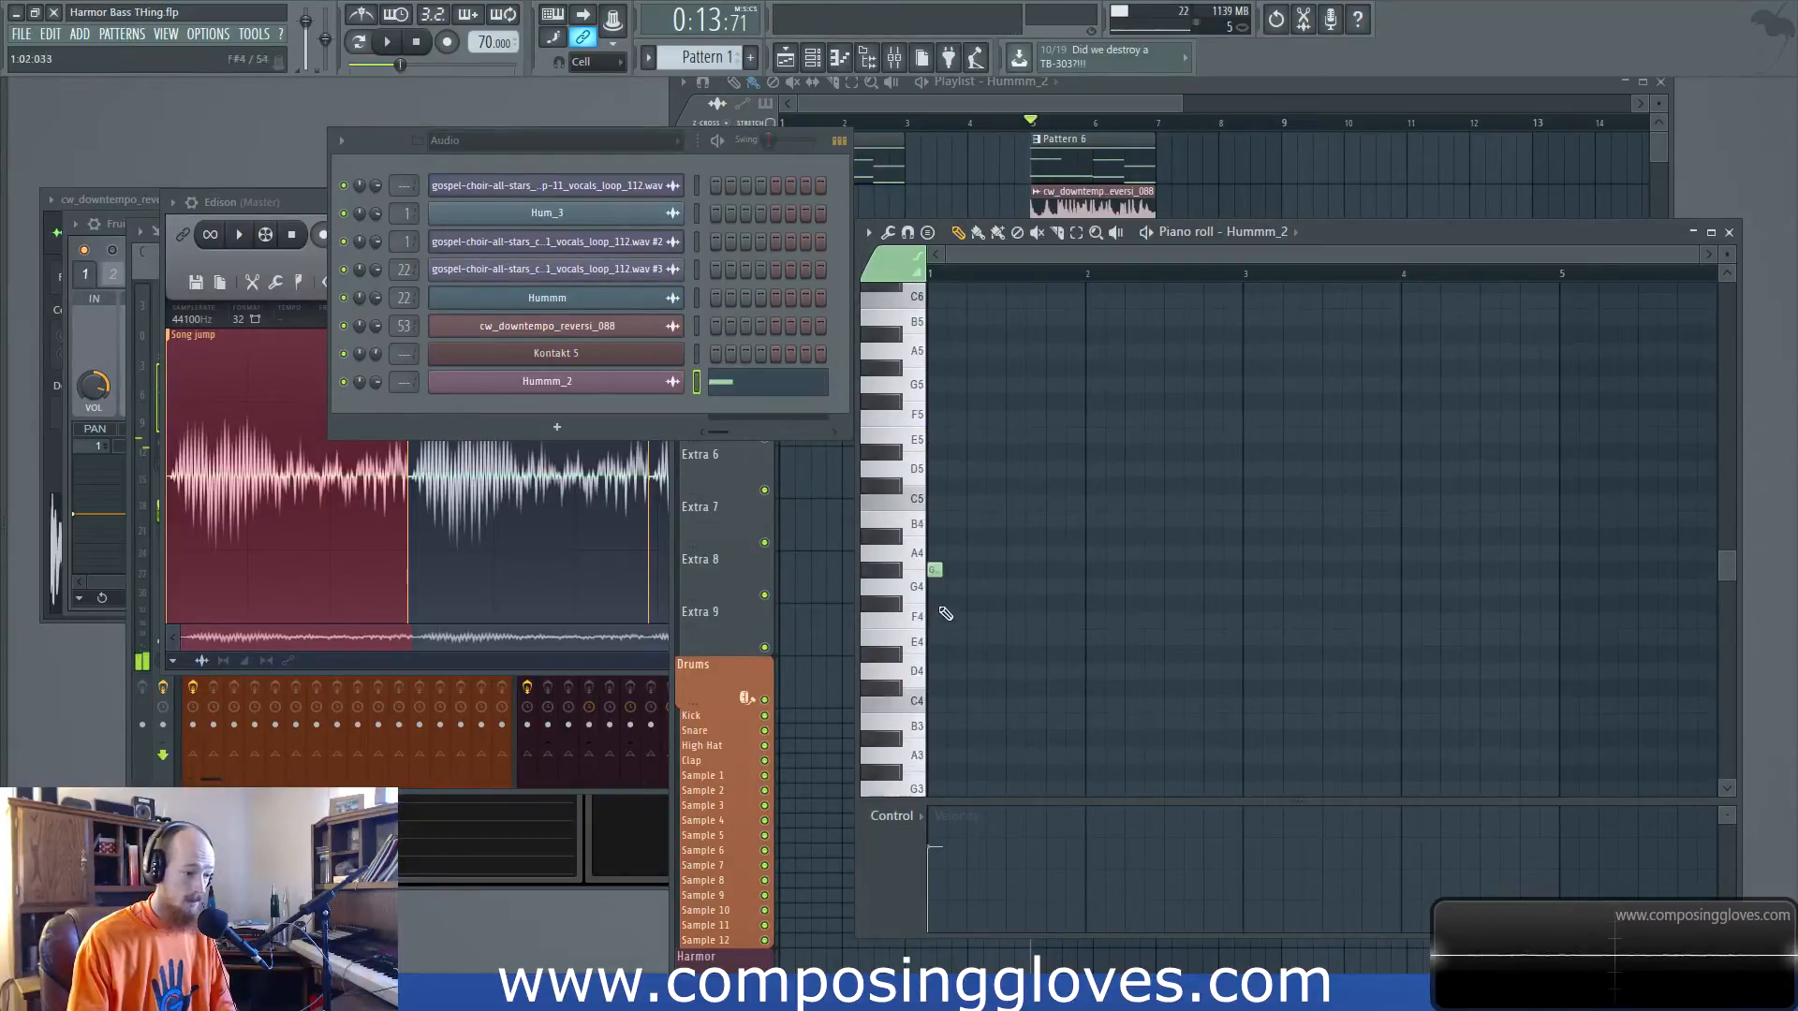
left_click_drag(935, 570, 939, 504)
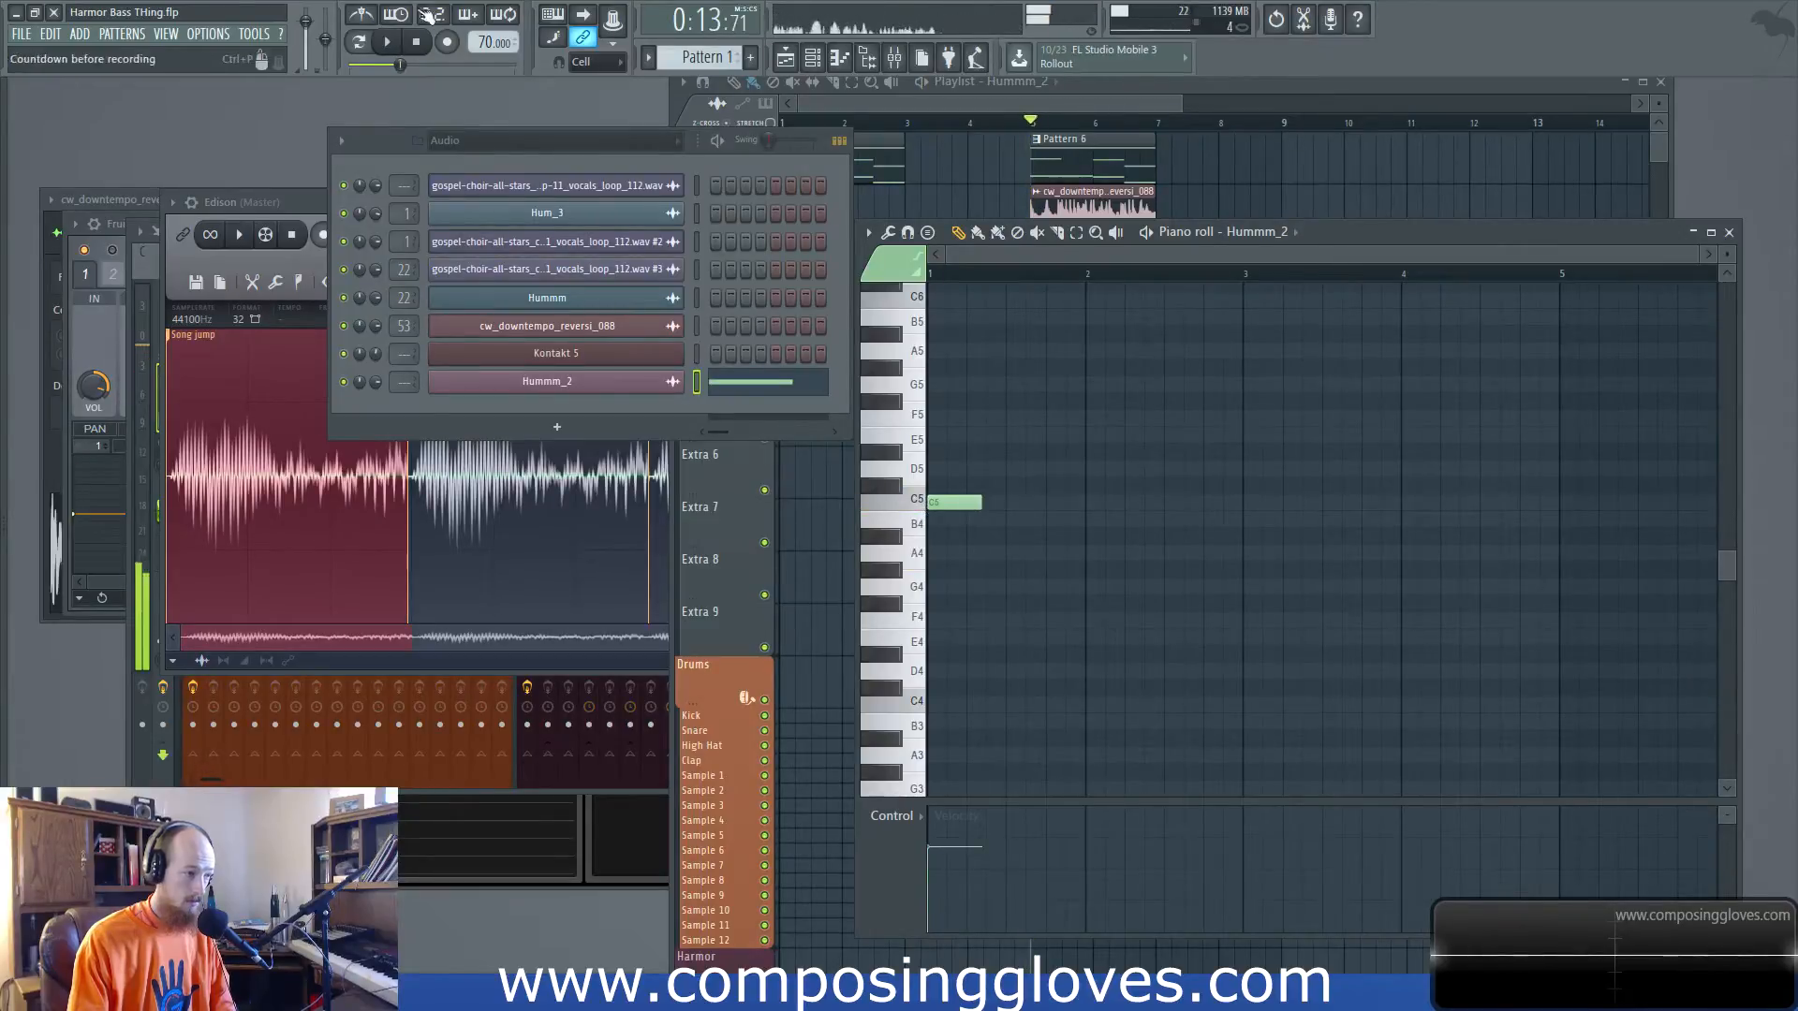
Play Pattern 1 and open the Hummm_2 channel settings, placed clear of the piano roll
key("space")
key("space")
scroll(971, 562, "up", 4, "ctrl")
scroll(1244, 369, "down", 4)
left_click(599, 382)
left_click(1176, 536)
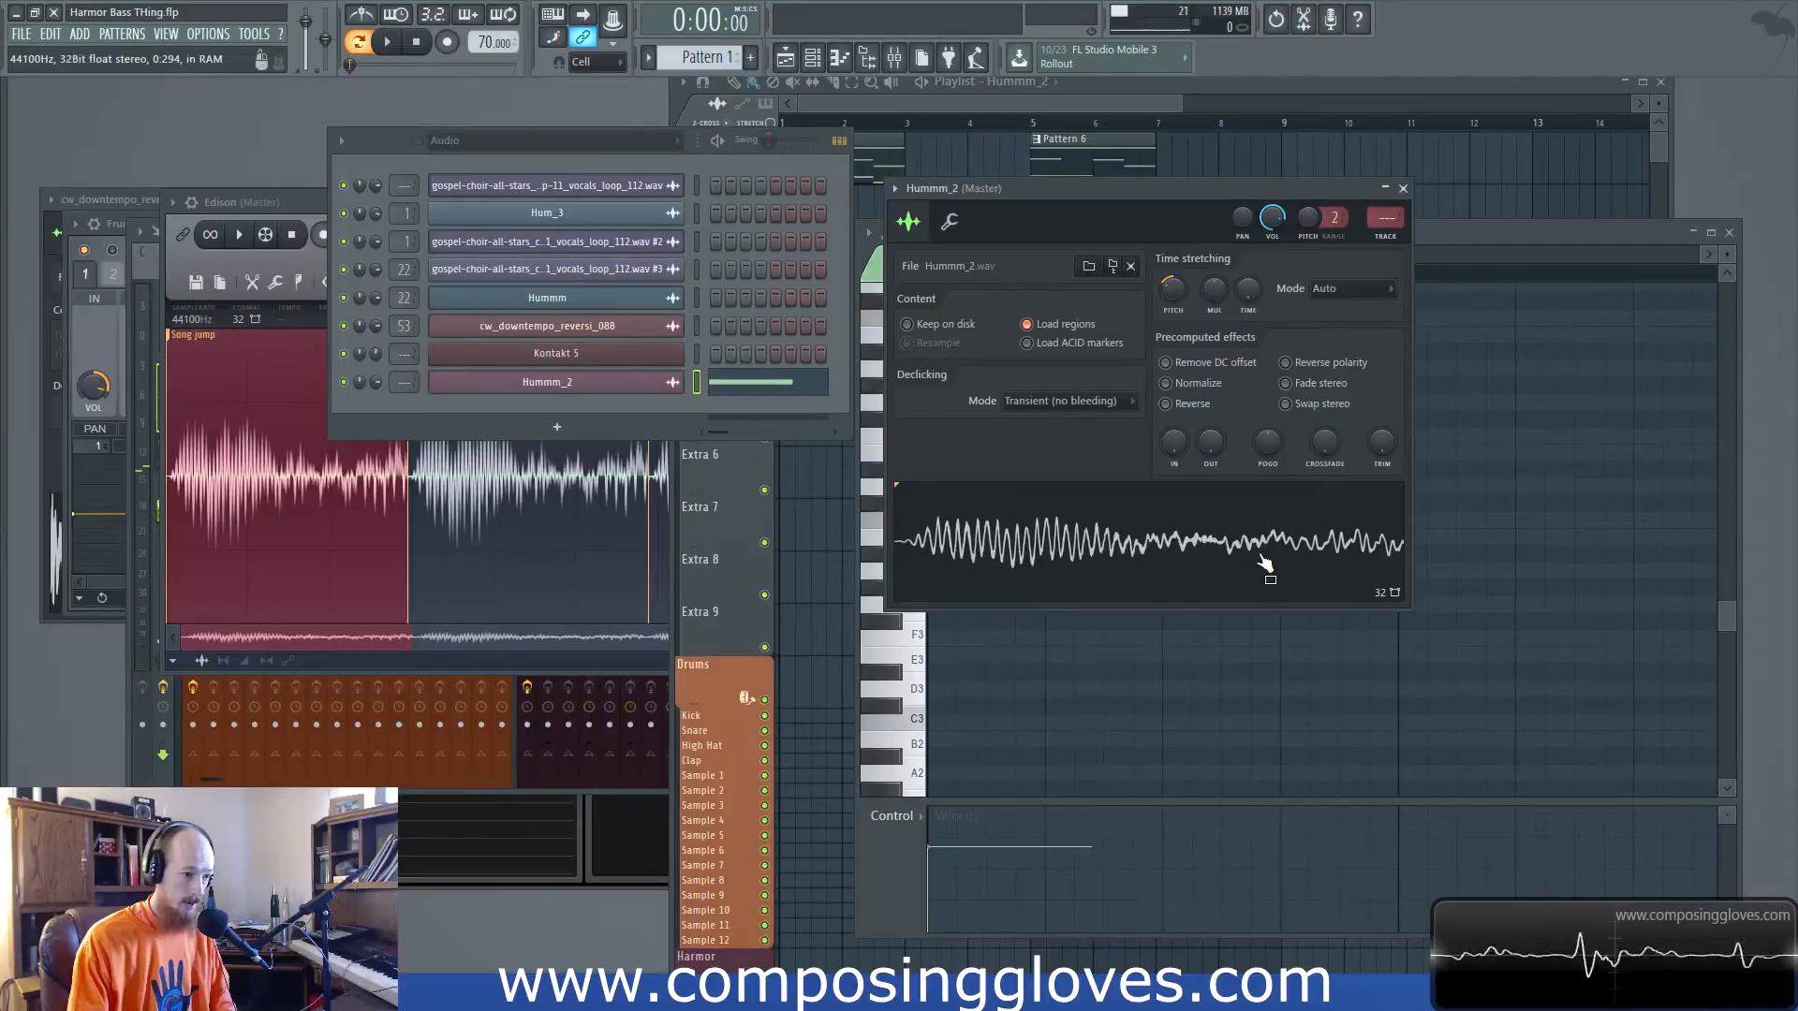
left_click_drag(1264, 189, 658, 135)
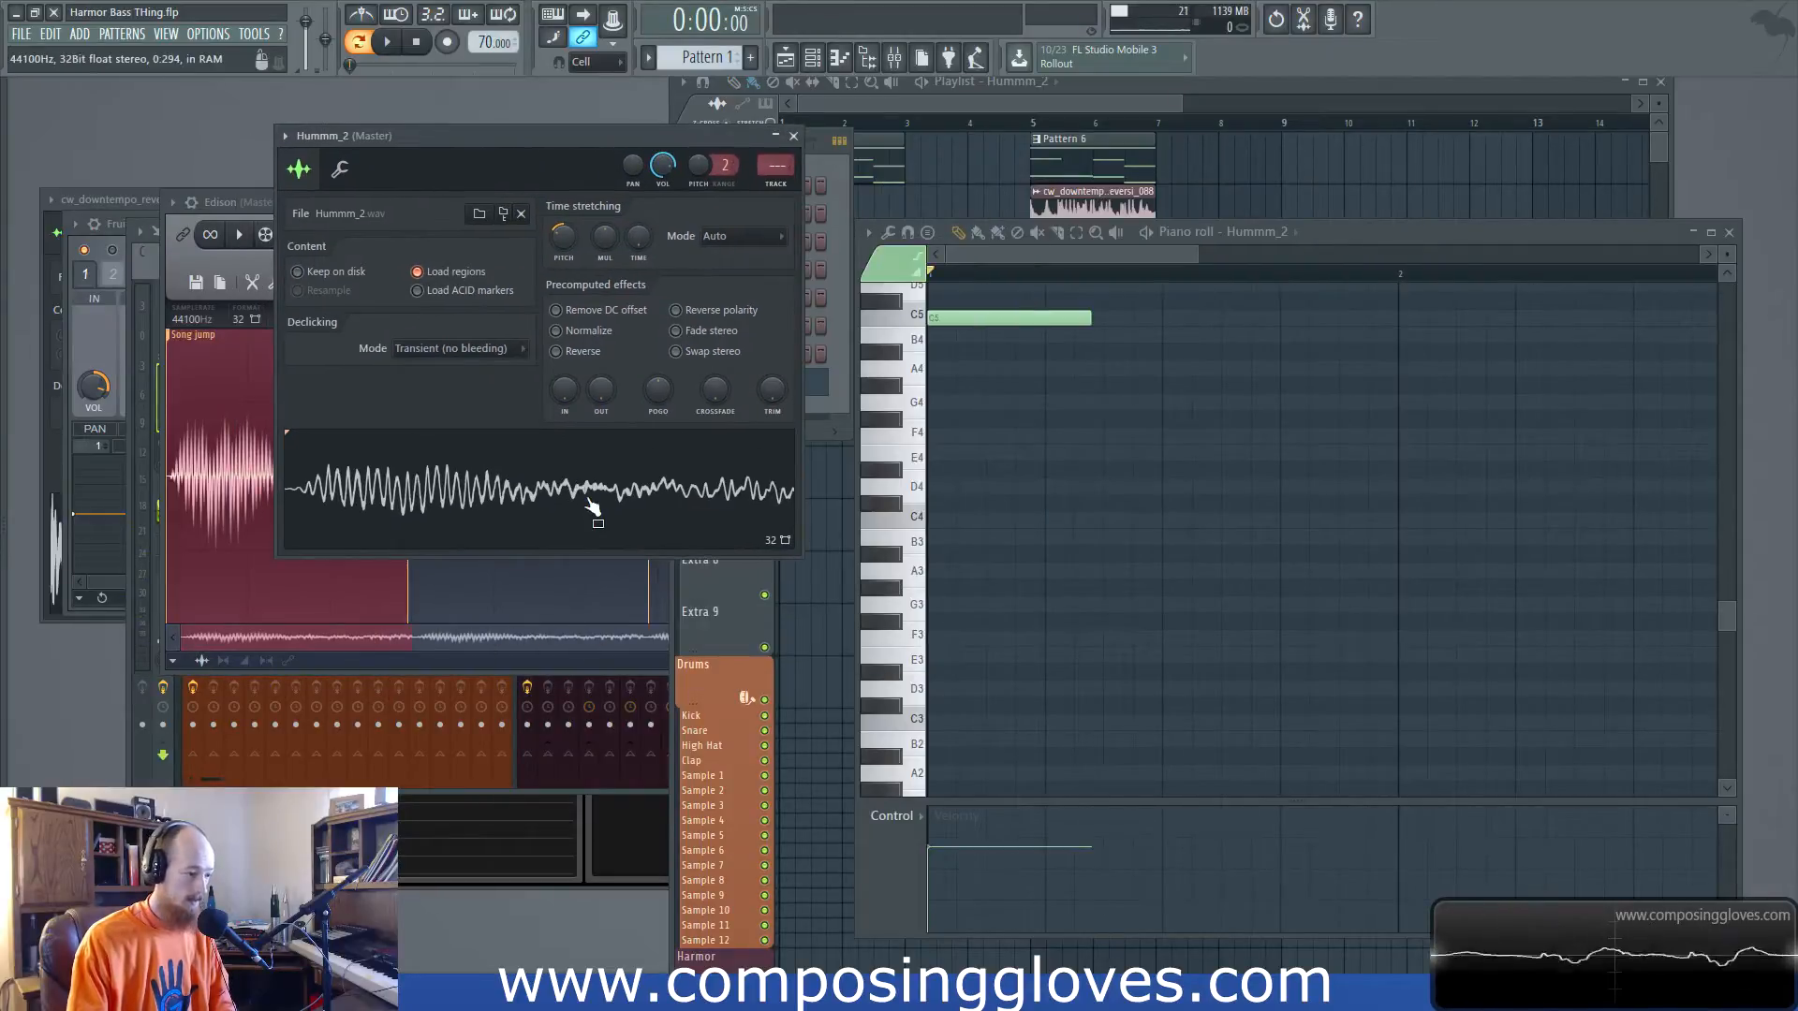
Place the Hummm_2 sample from its waveform view on the playlist's Master track at bar 10
left_click_drag(499, 511, 1339, 184)
scroll(1329, 192, "up", 5)
scroll(1441, 208, "up", 4)
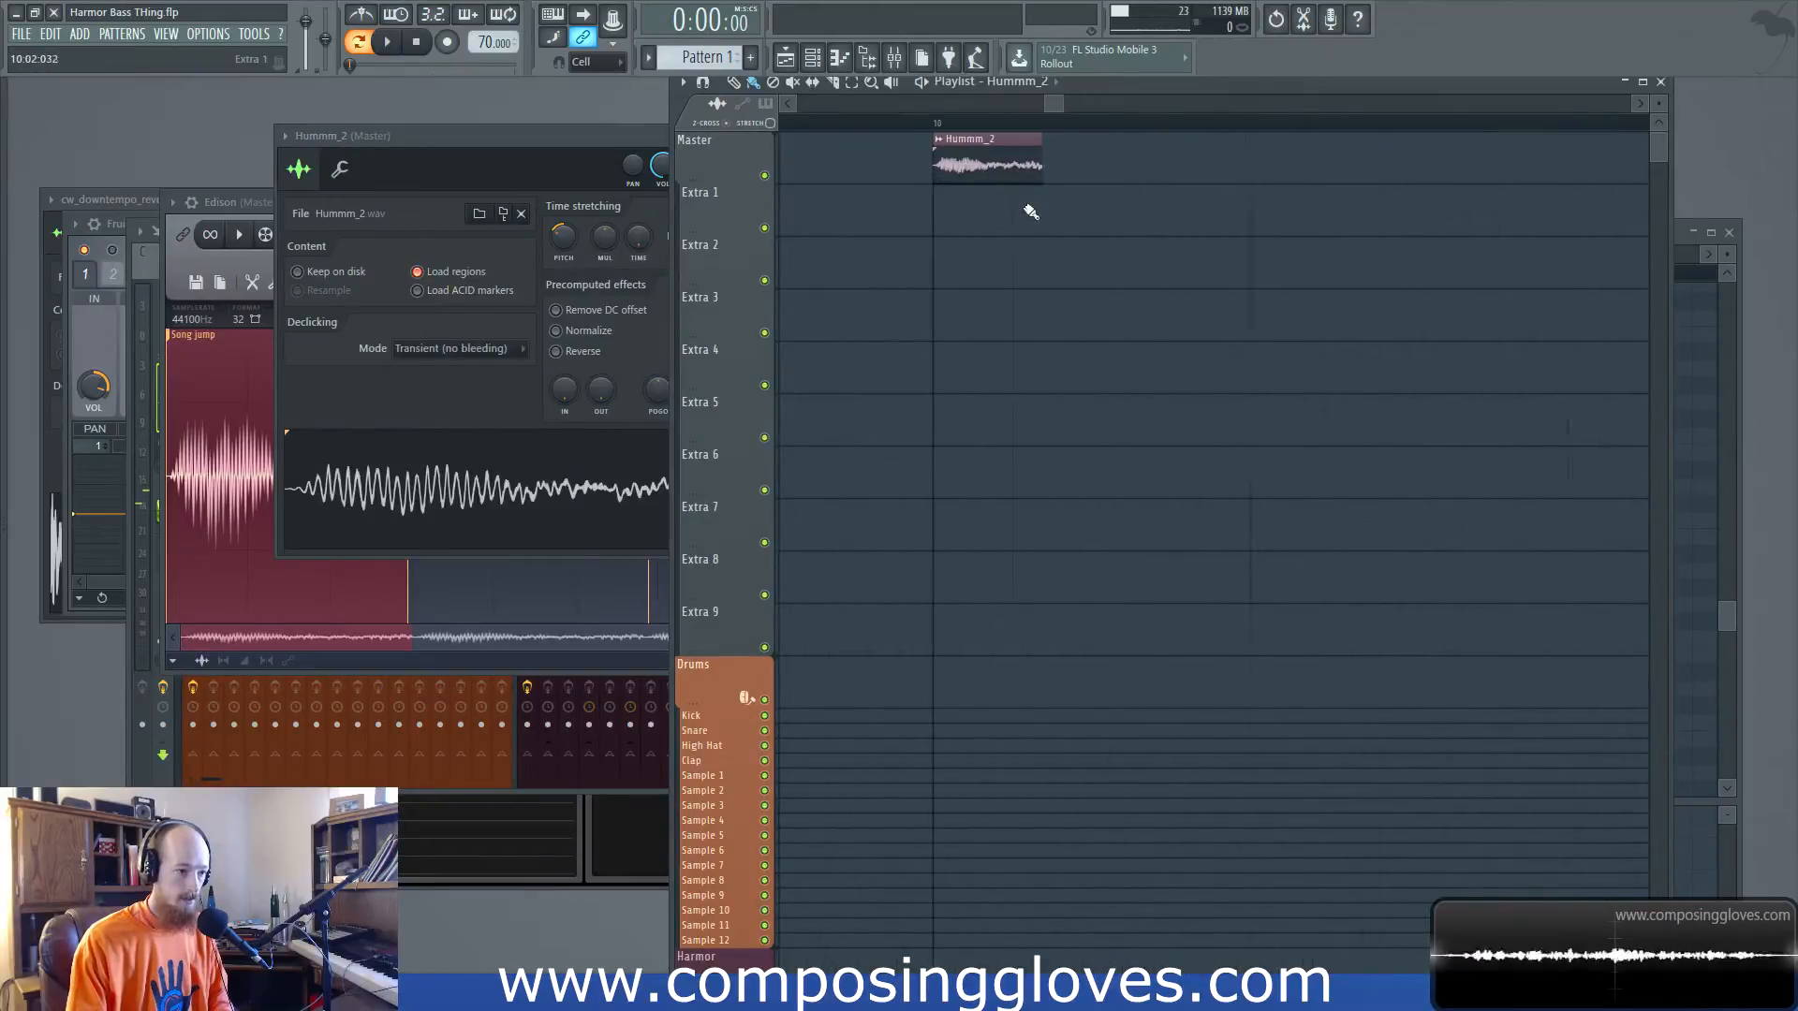
Shorten the Hummm_2 clip at bar 10 to a length of 0:00:189 and play it
left_click_drag(1038, 170, 995, 187)
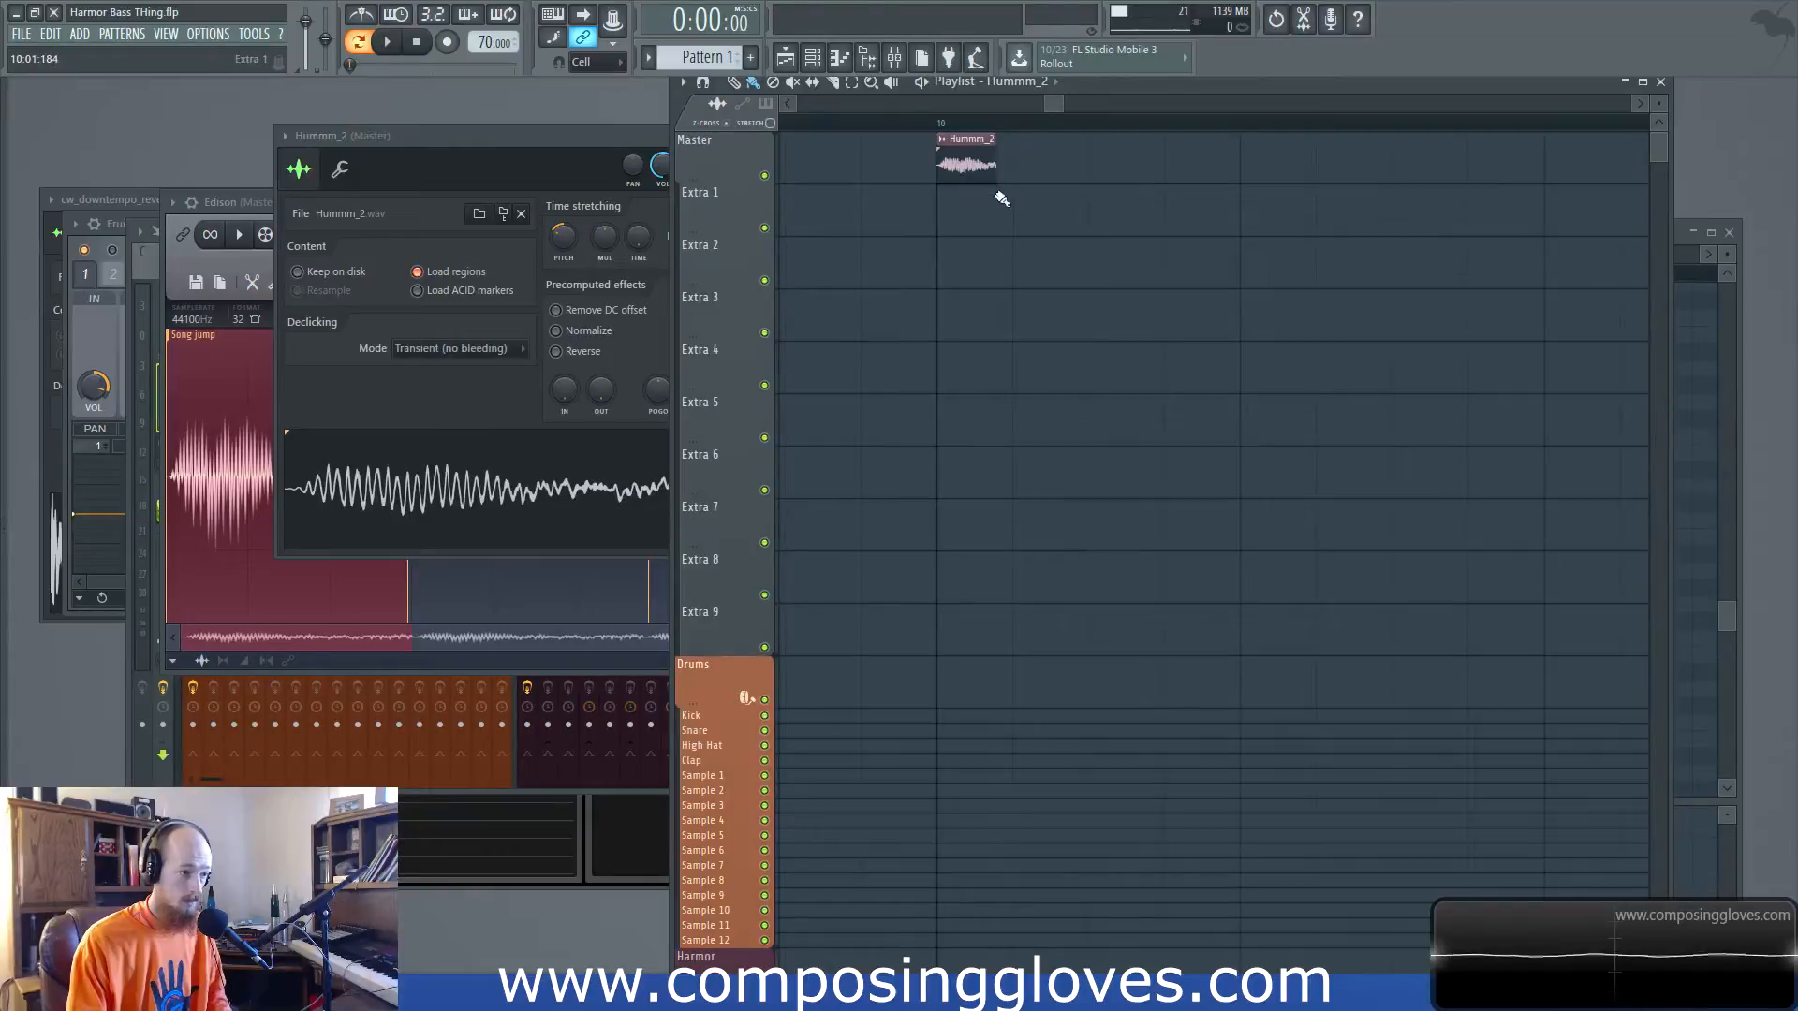
left_click(939, 123)
key("space")
key("space")
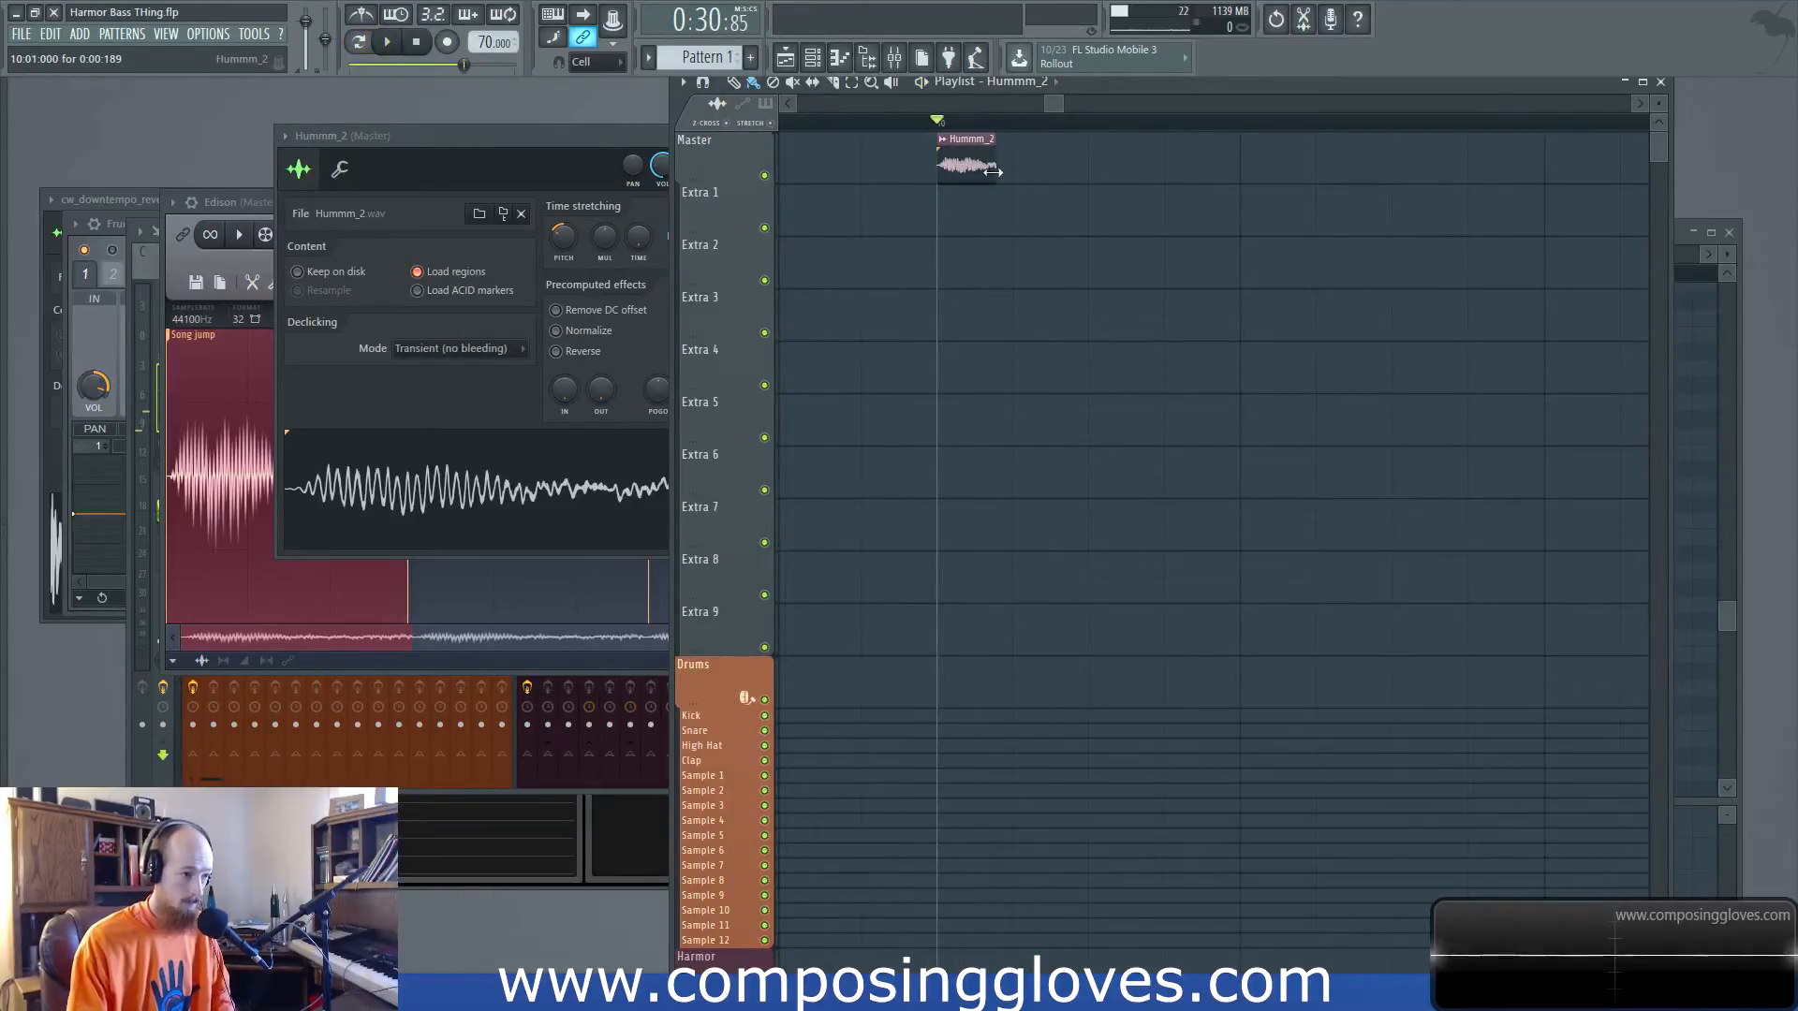
Stretch the Hummm_2 clip out to a length of 0:01:189 and play it repeatedly
left_click_drag(995, 171, 1072, 171)
key("space")
key("space")
key("space")
key("space")
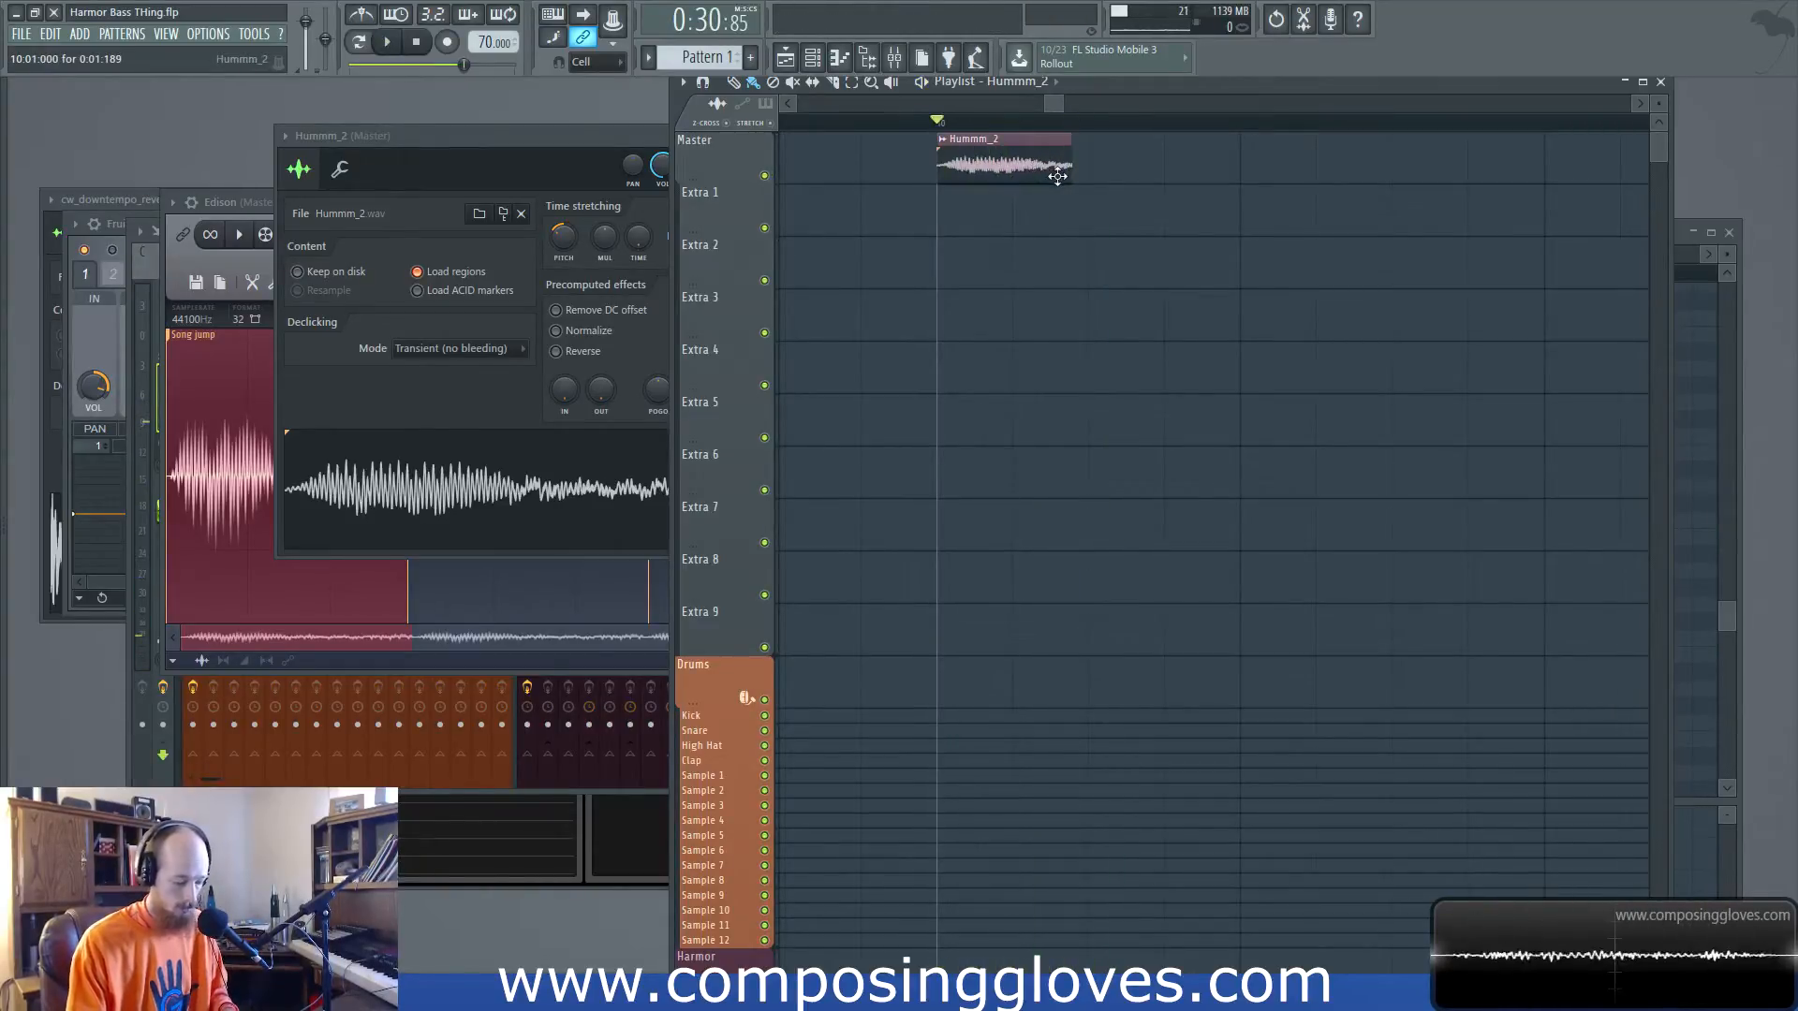
Reduce the stretched Hummm_2 clip to about one and a half beats and play the result
left_click_drag(1074, 167, 1045, 170)
key("space")
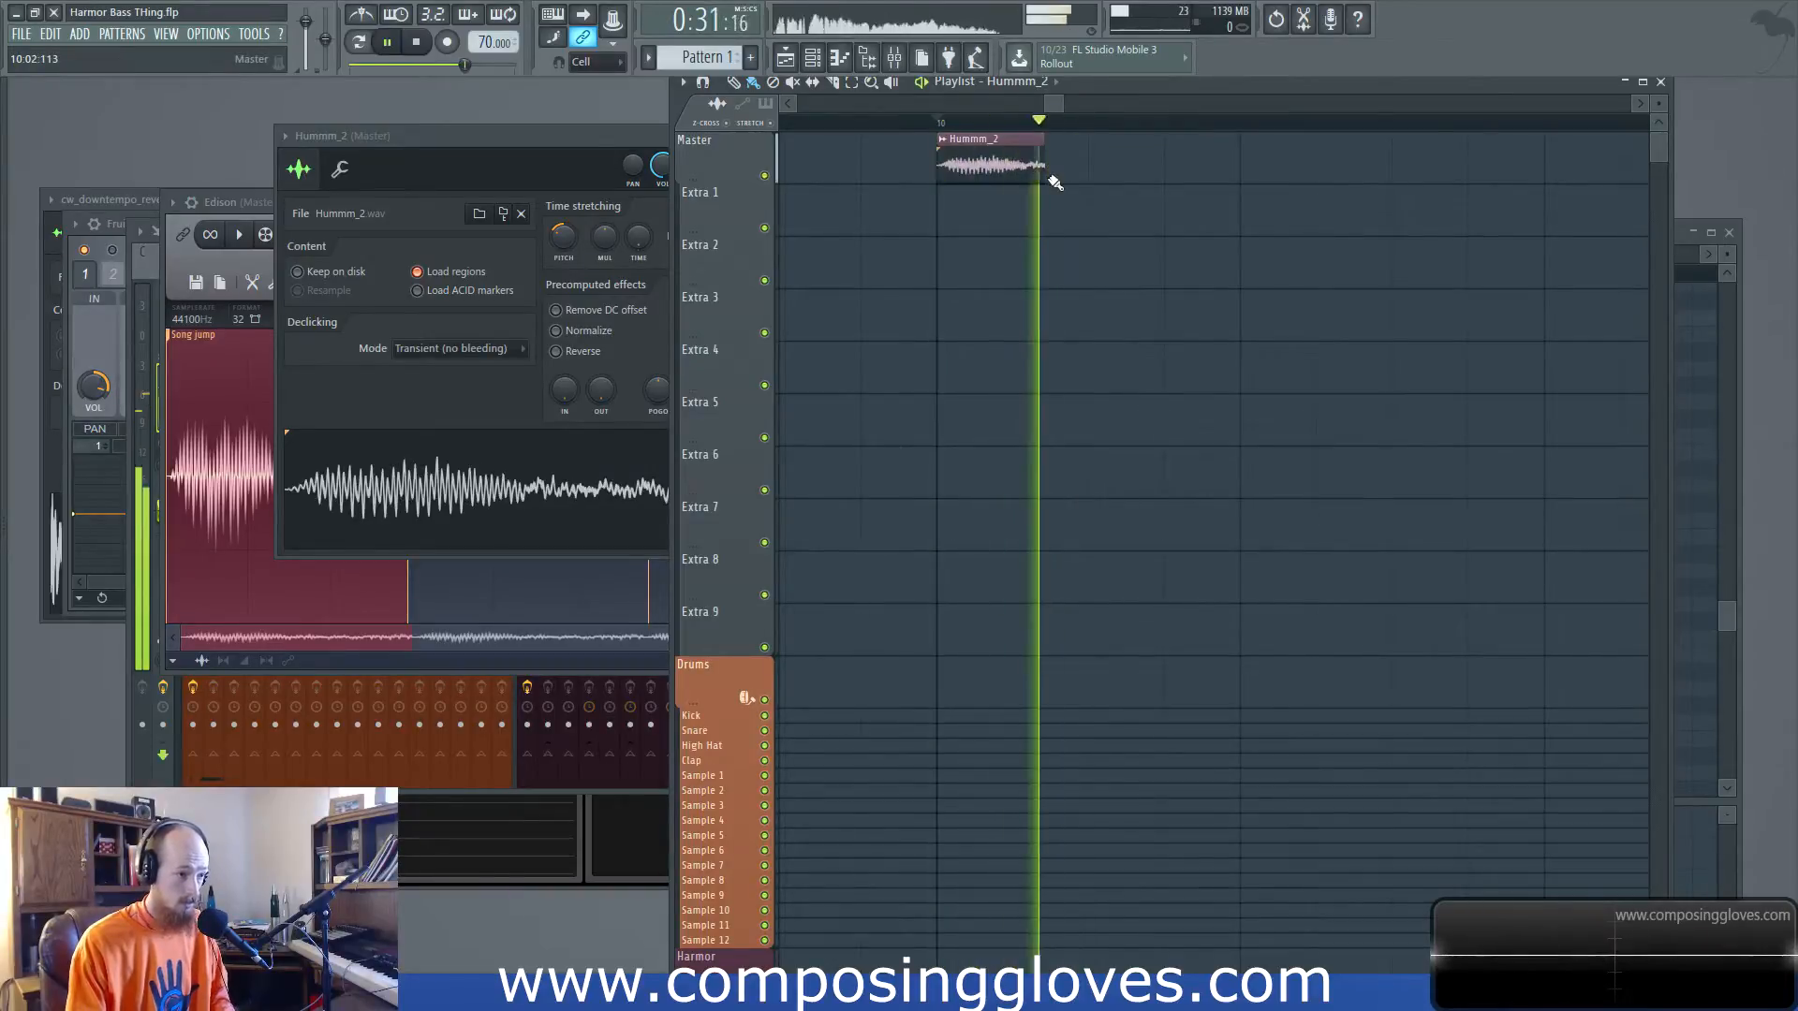
key("space")
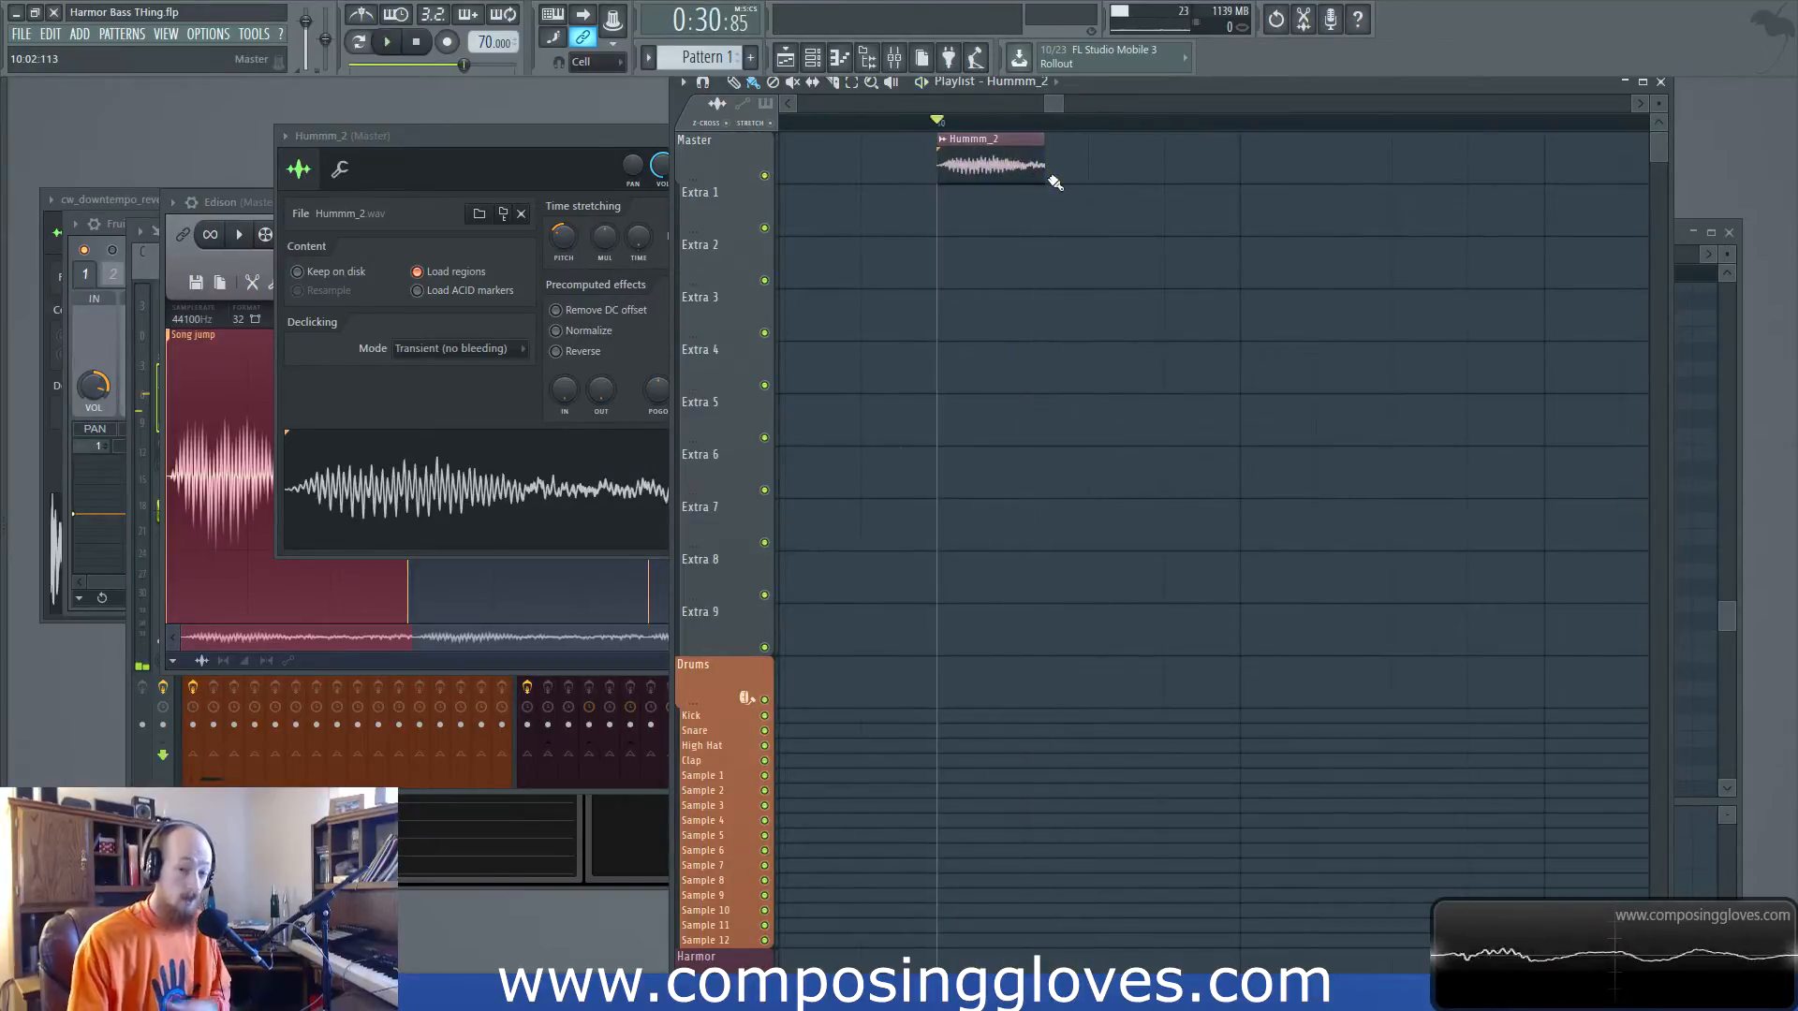
Set the time-stretching pitch of the Hummm_2 clip to -500 cents and play it
double_click(983, 152)
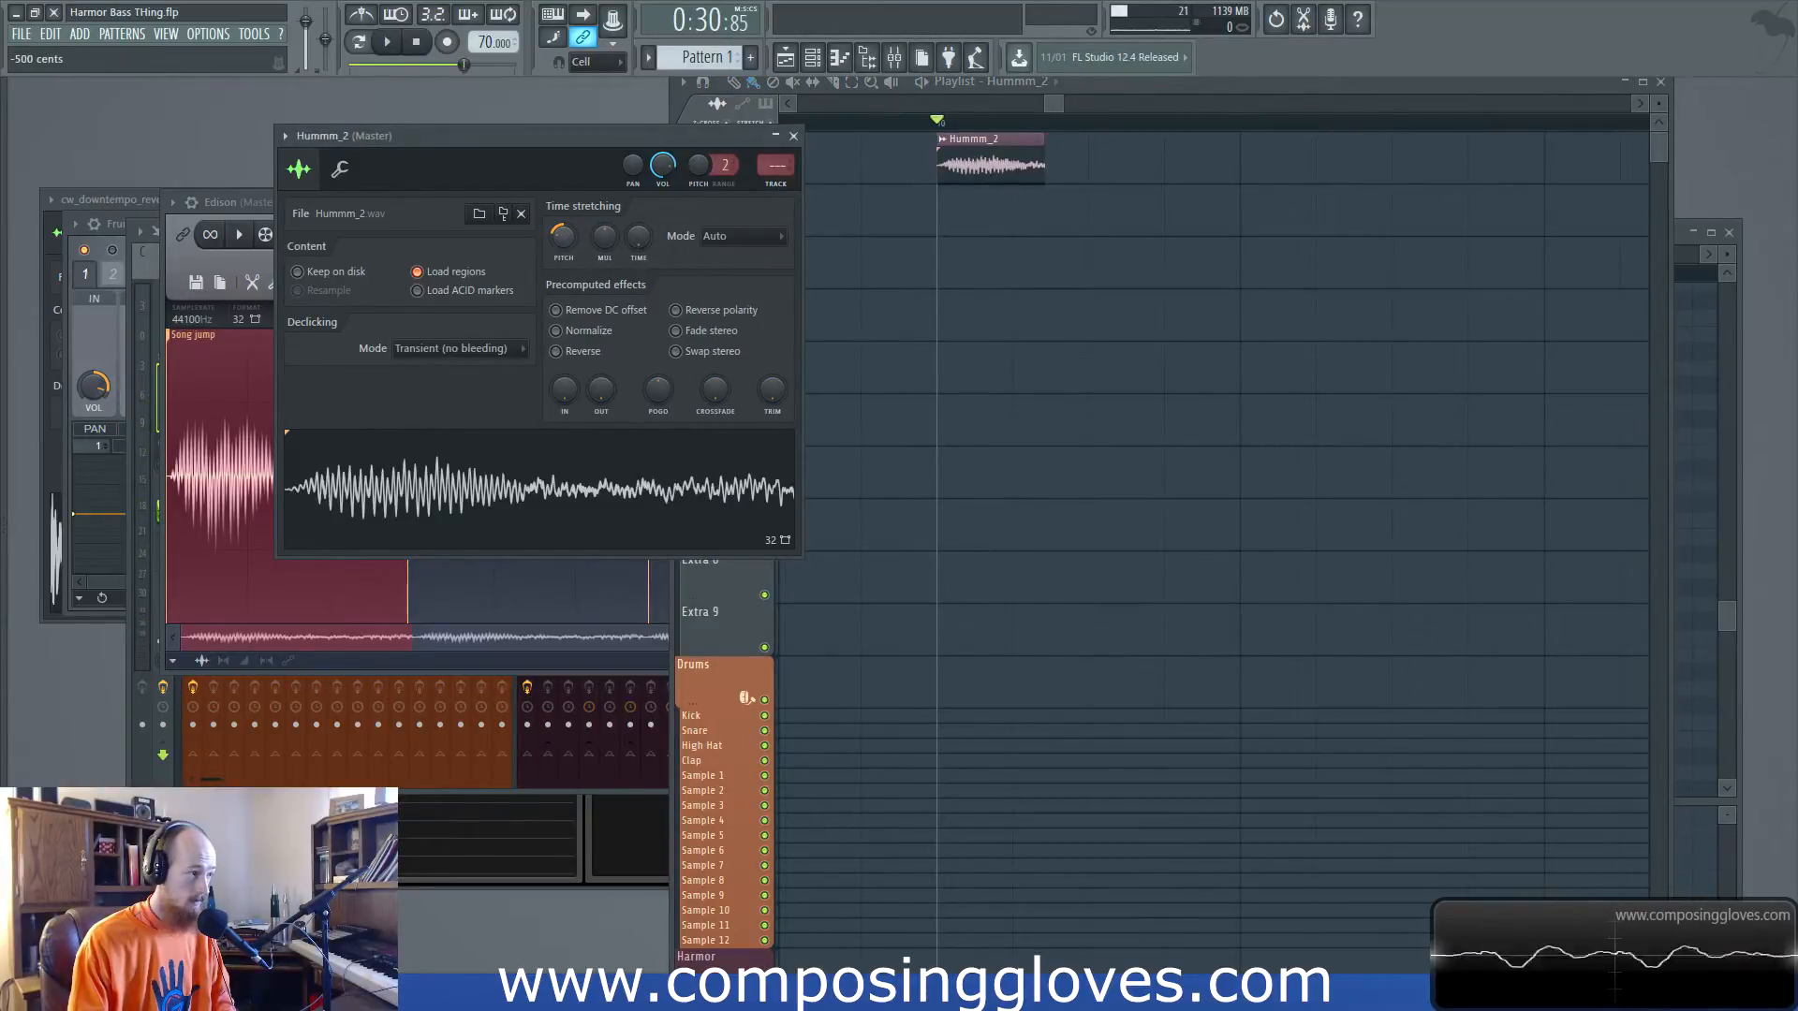
left_click_drag(561, 236, 569, 241)
key("space")
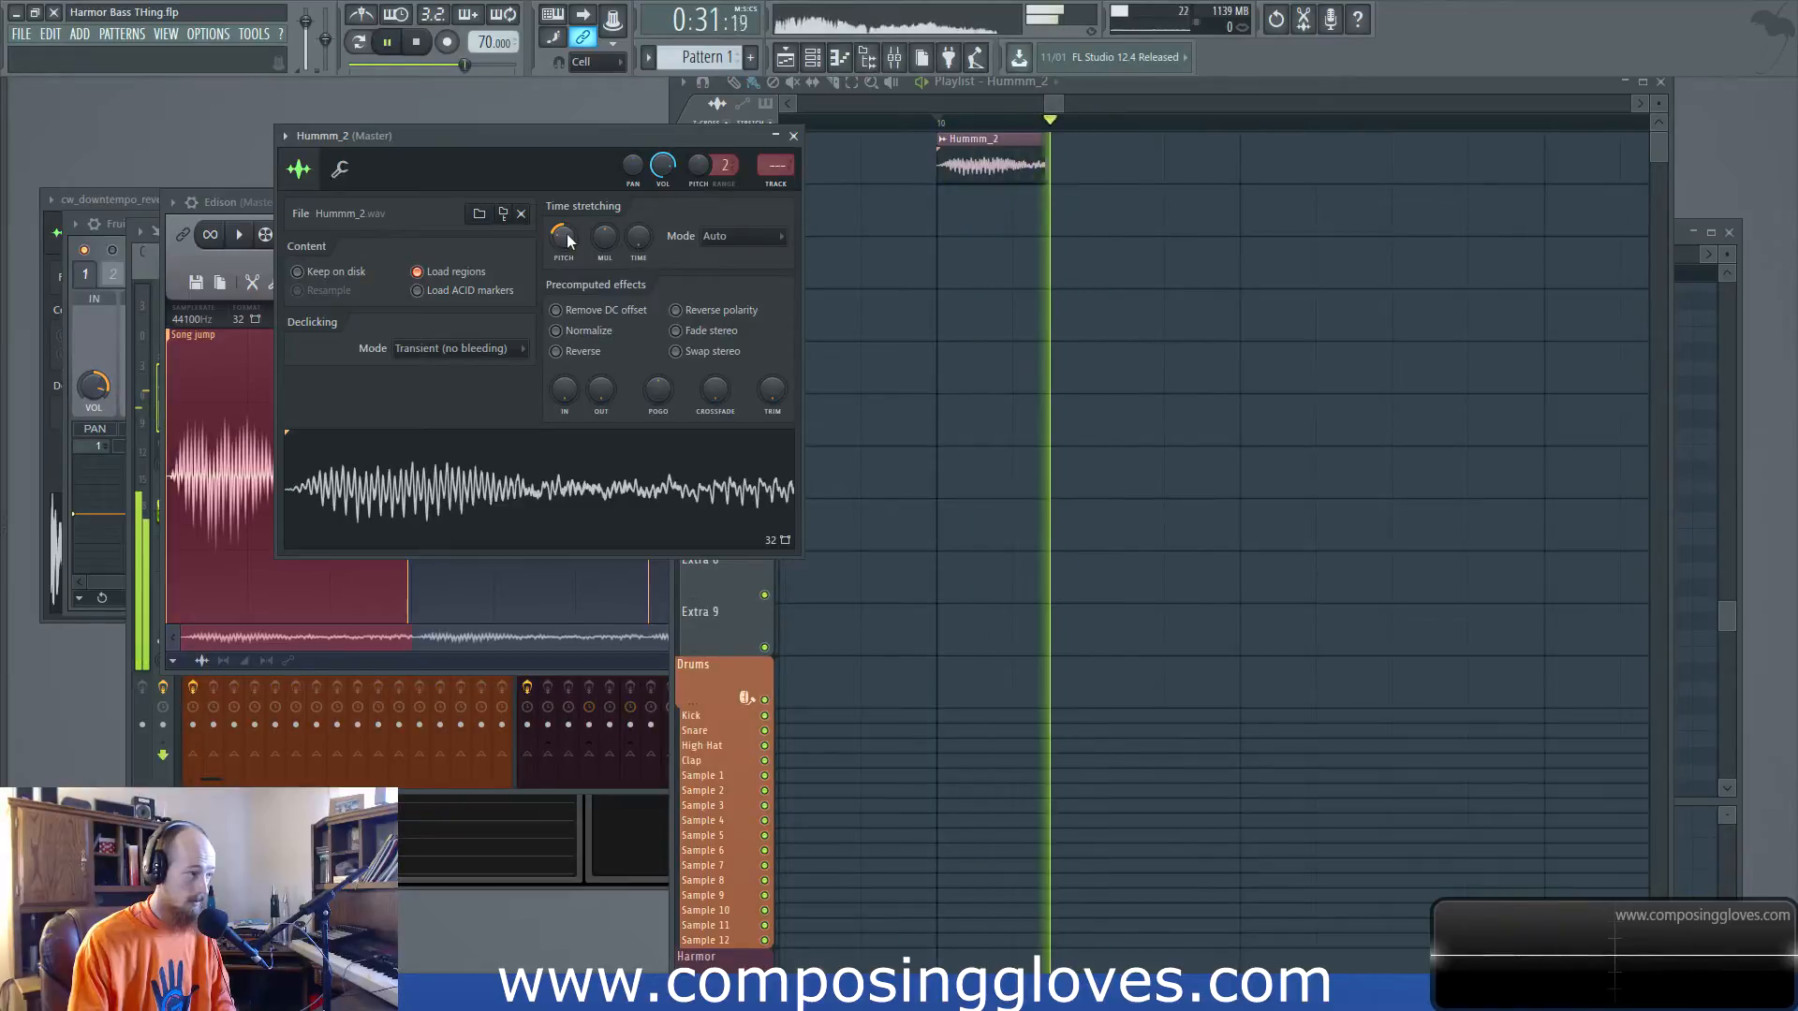
key("space")
Inspect the channel settings of Hum_3 and the second gospel choir vocal loop for comparison
key("F6")
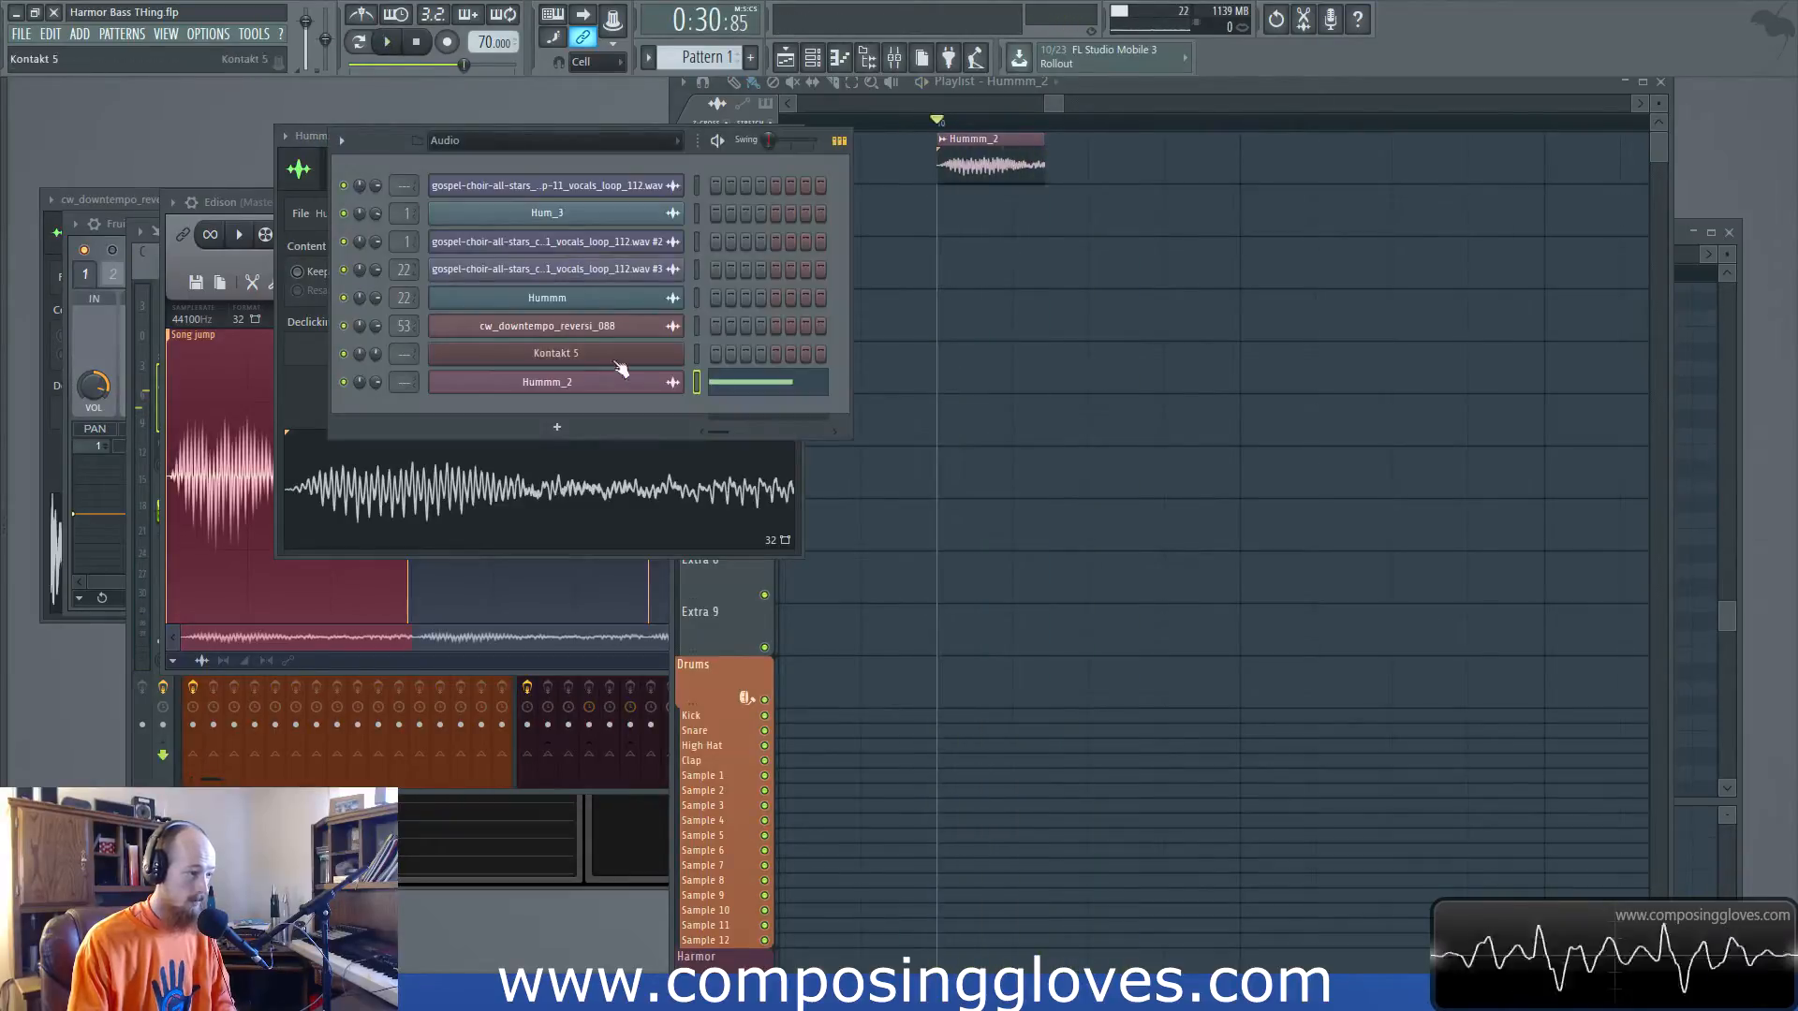
left_click(557, 214)
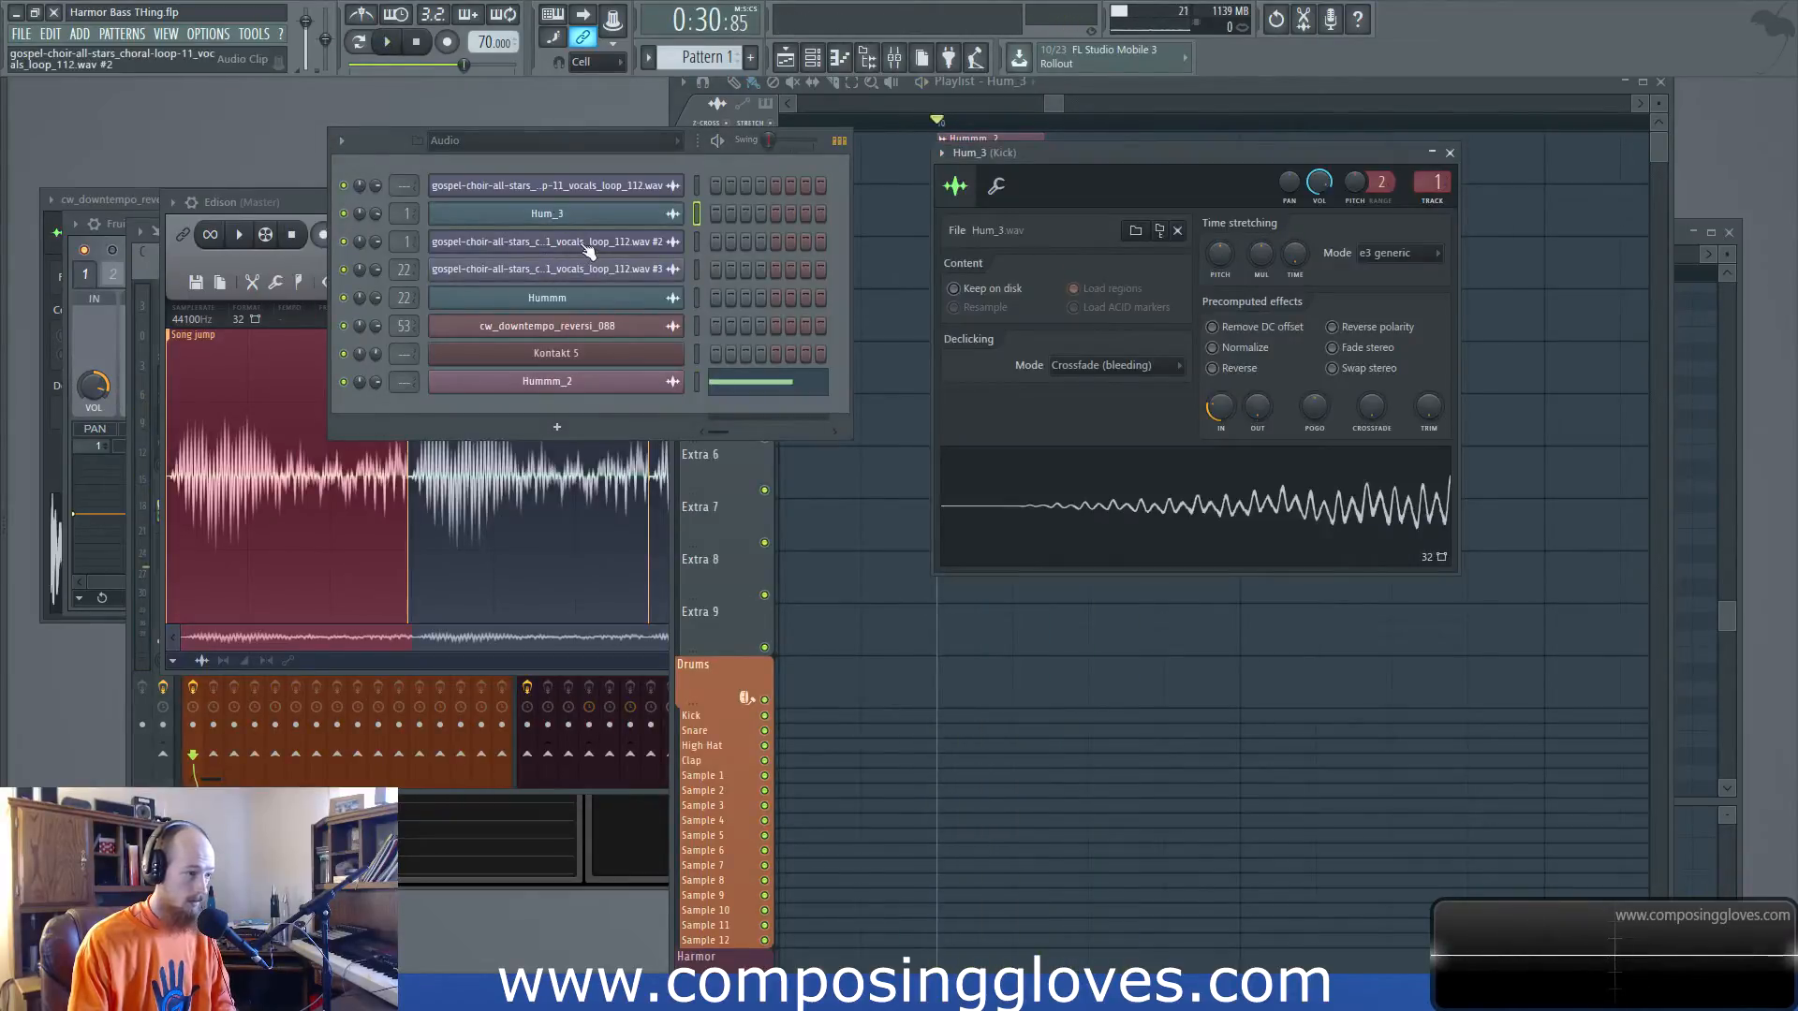
left_click(588, 246)
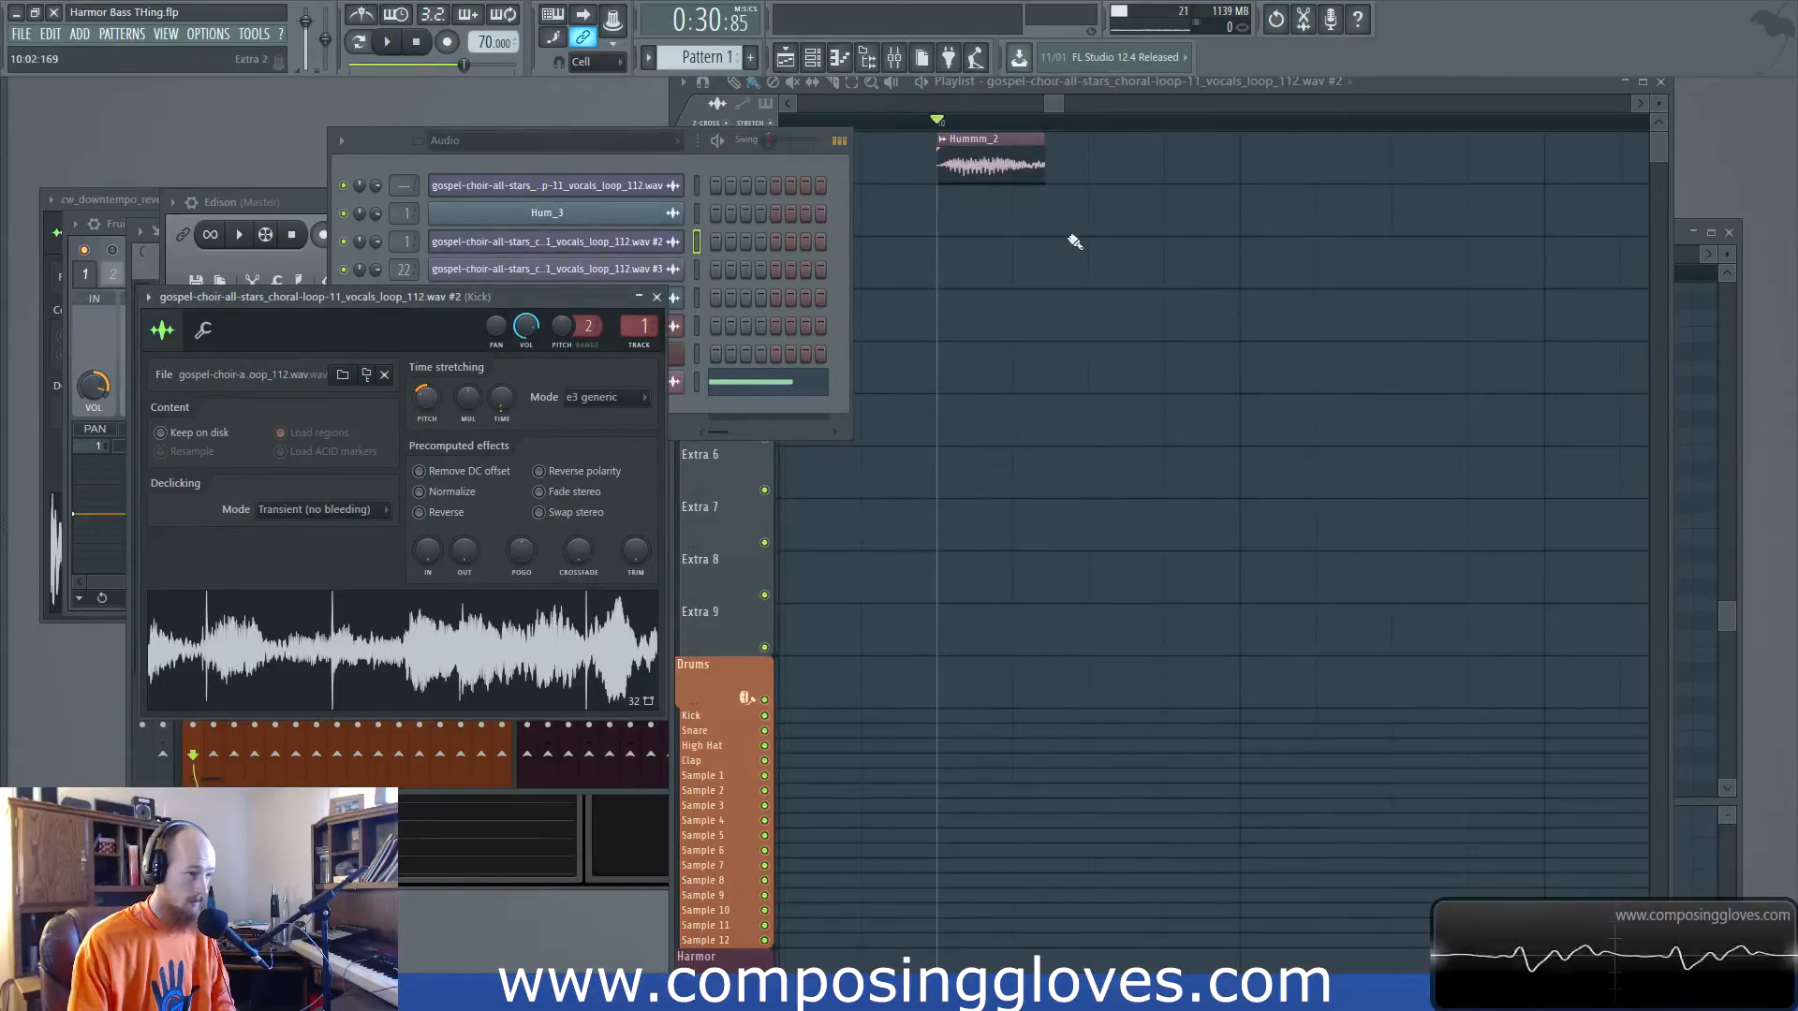
Set the time-stretching pitch of the Hummm_2 clip to -400 cents and play it
double_click(990, 164)
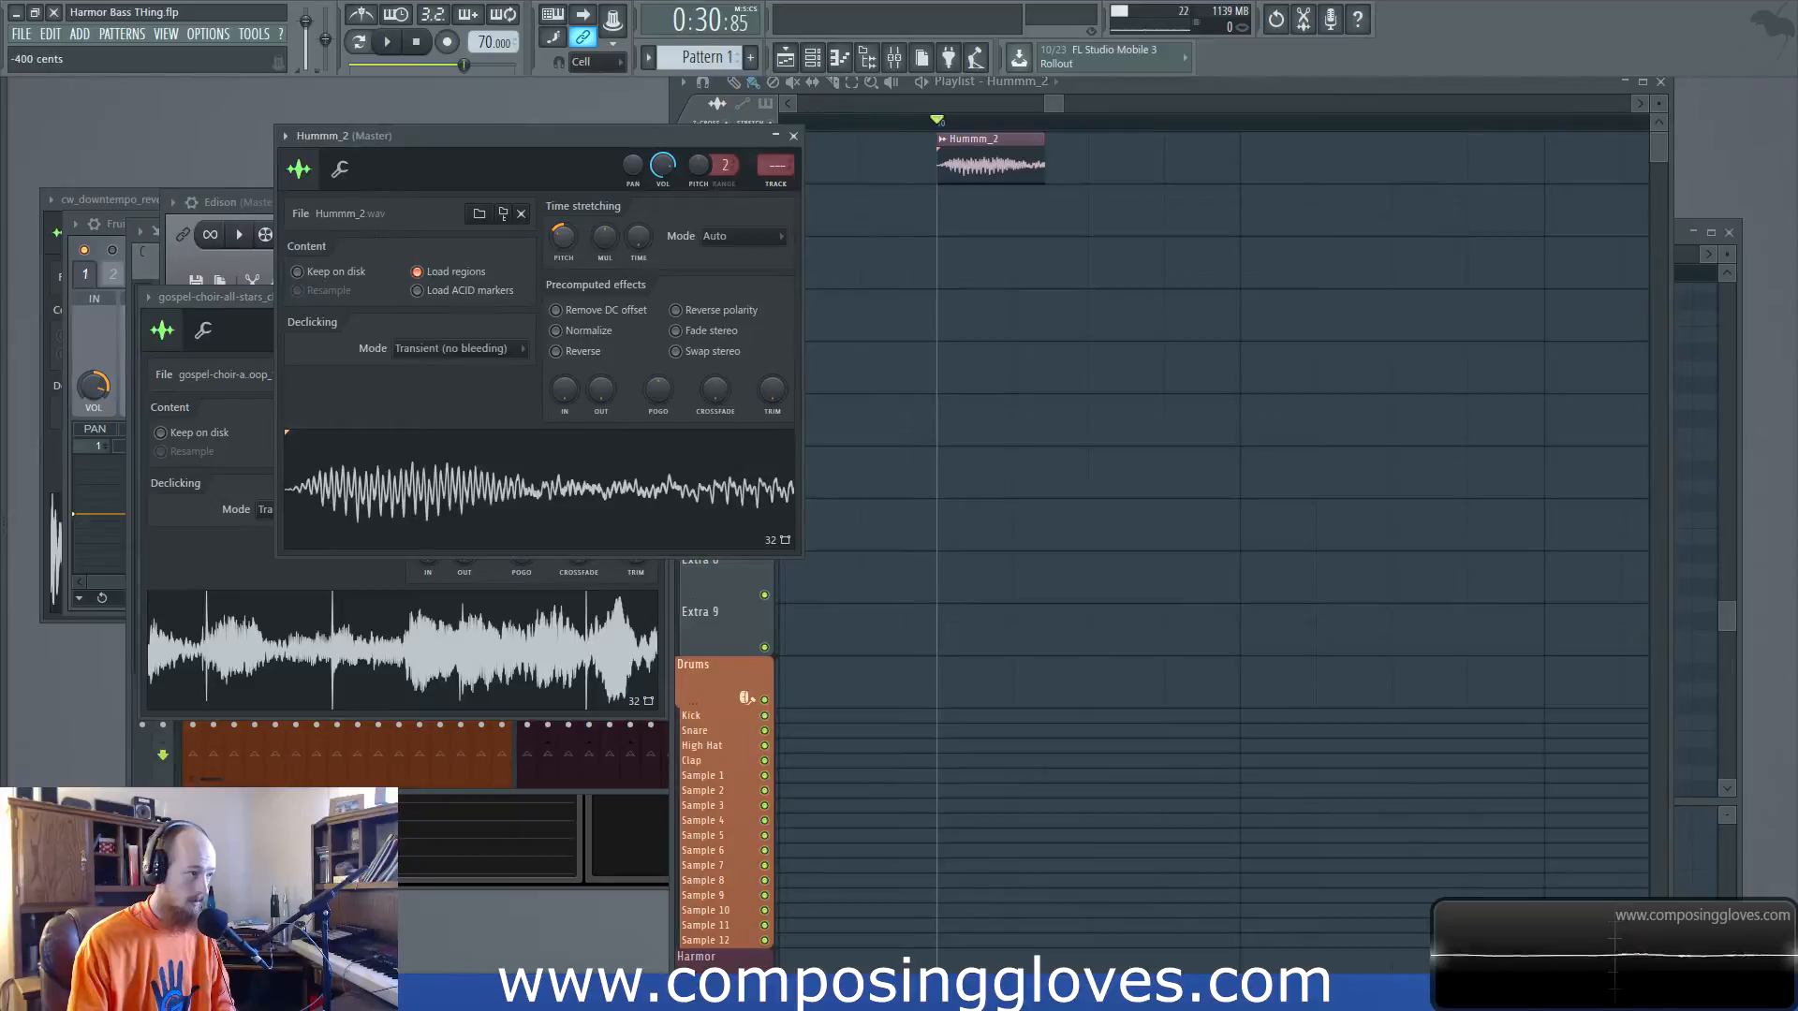
key("space")
key("space")
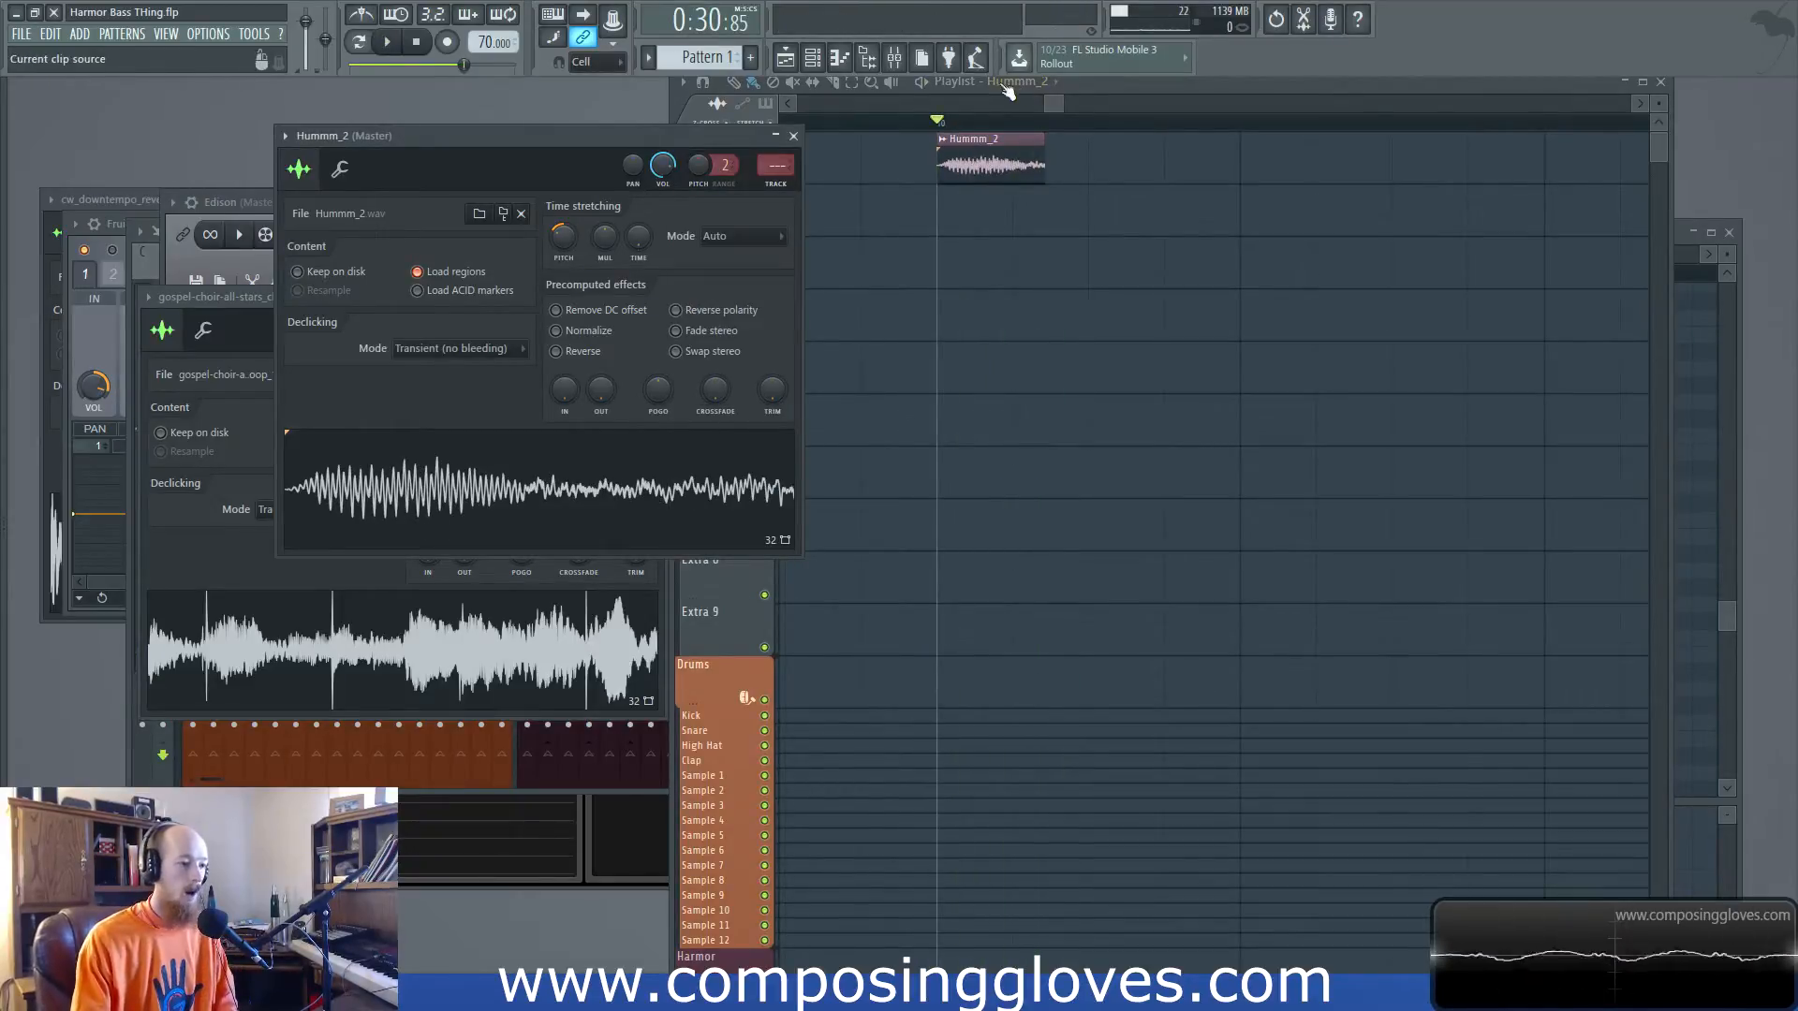
Select the one-beat playlist section from bar 10 over the Hummm_2 clip and open Edison on the Master mixer track
left_click_drag(941, 123, 1126, 138)
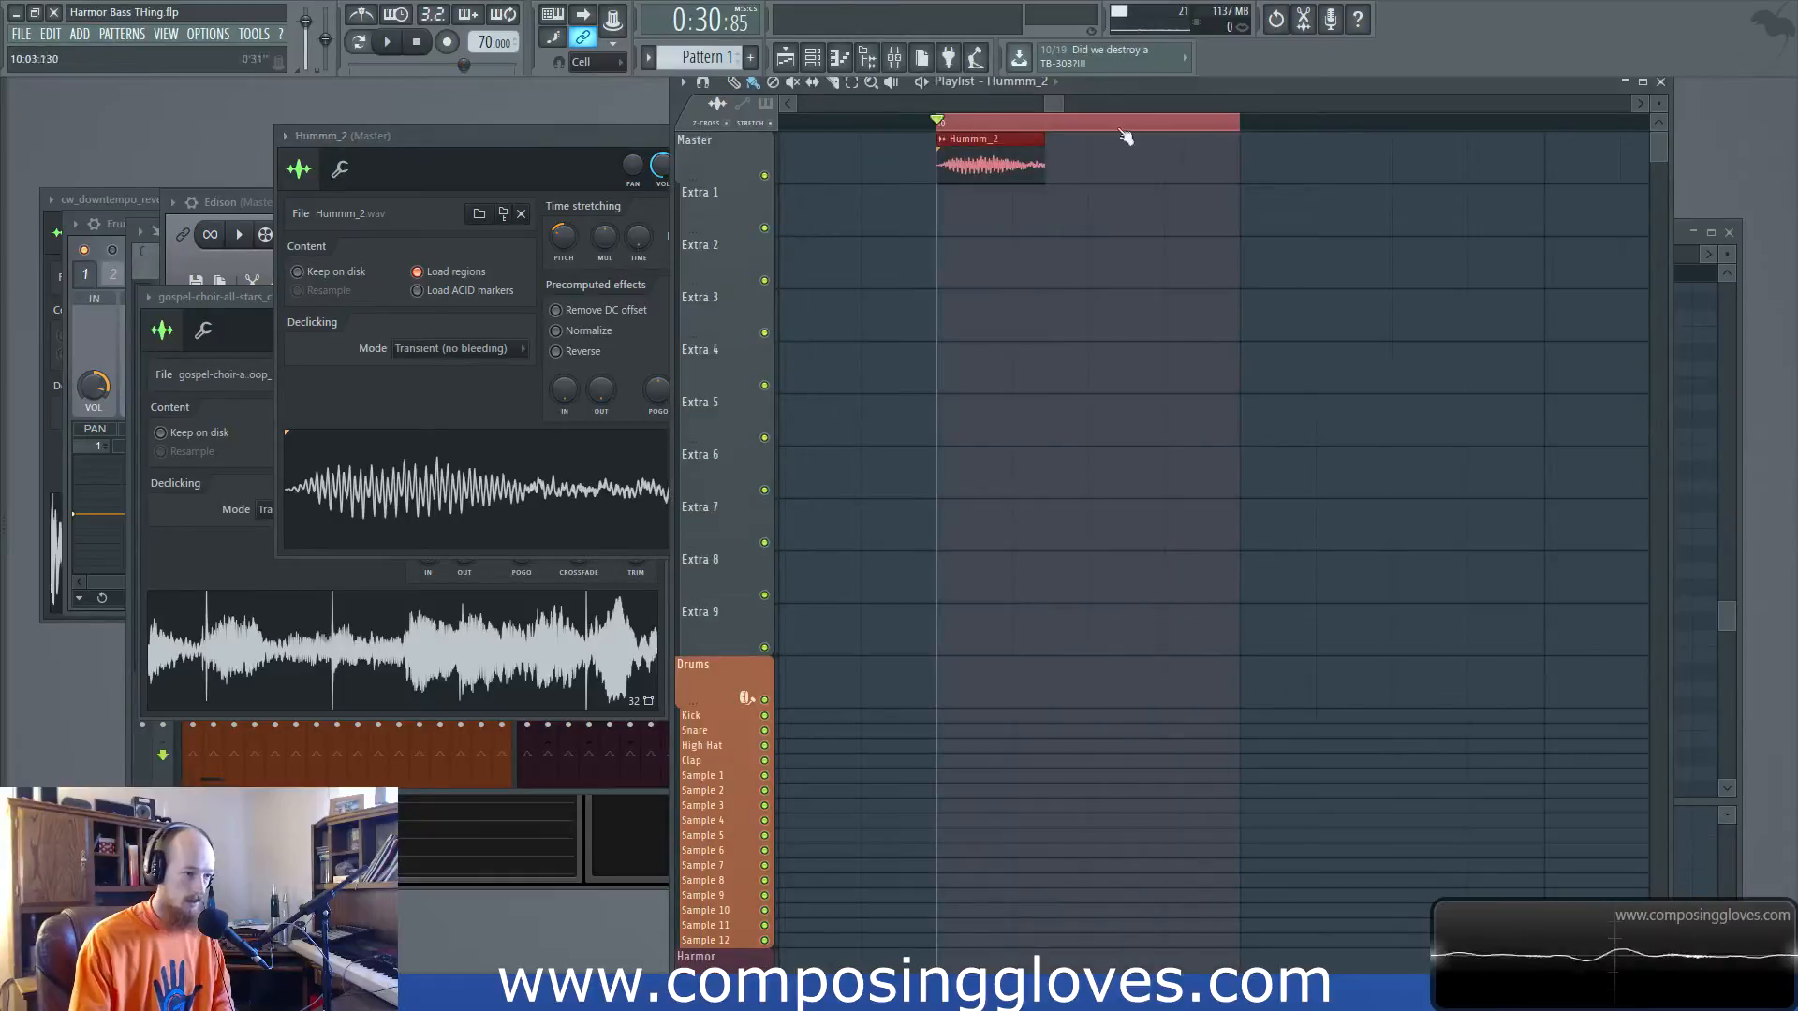
left_click(895, 58)
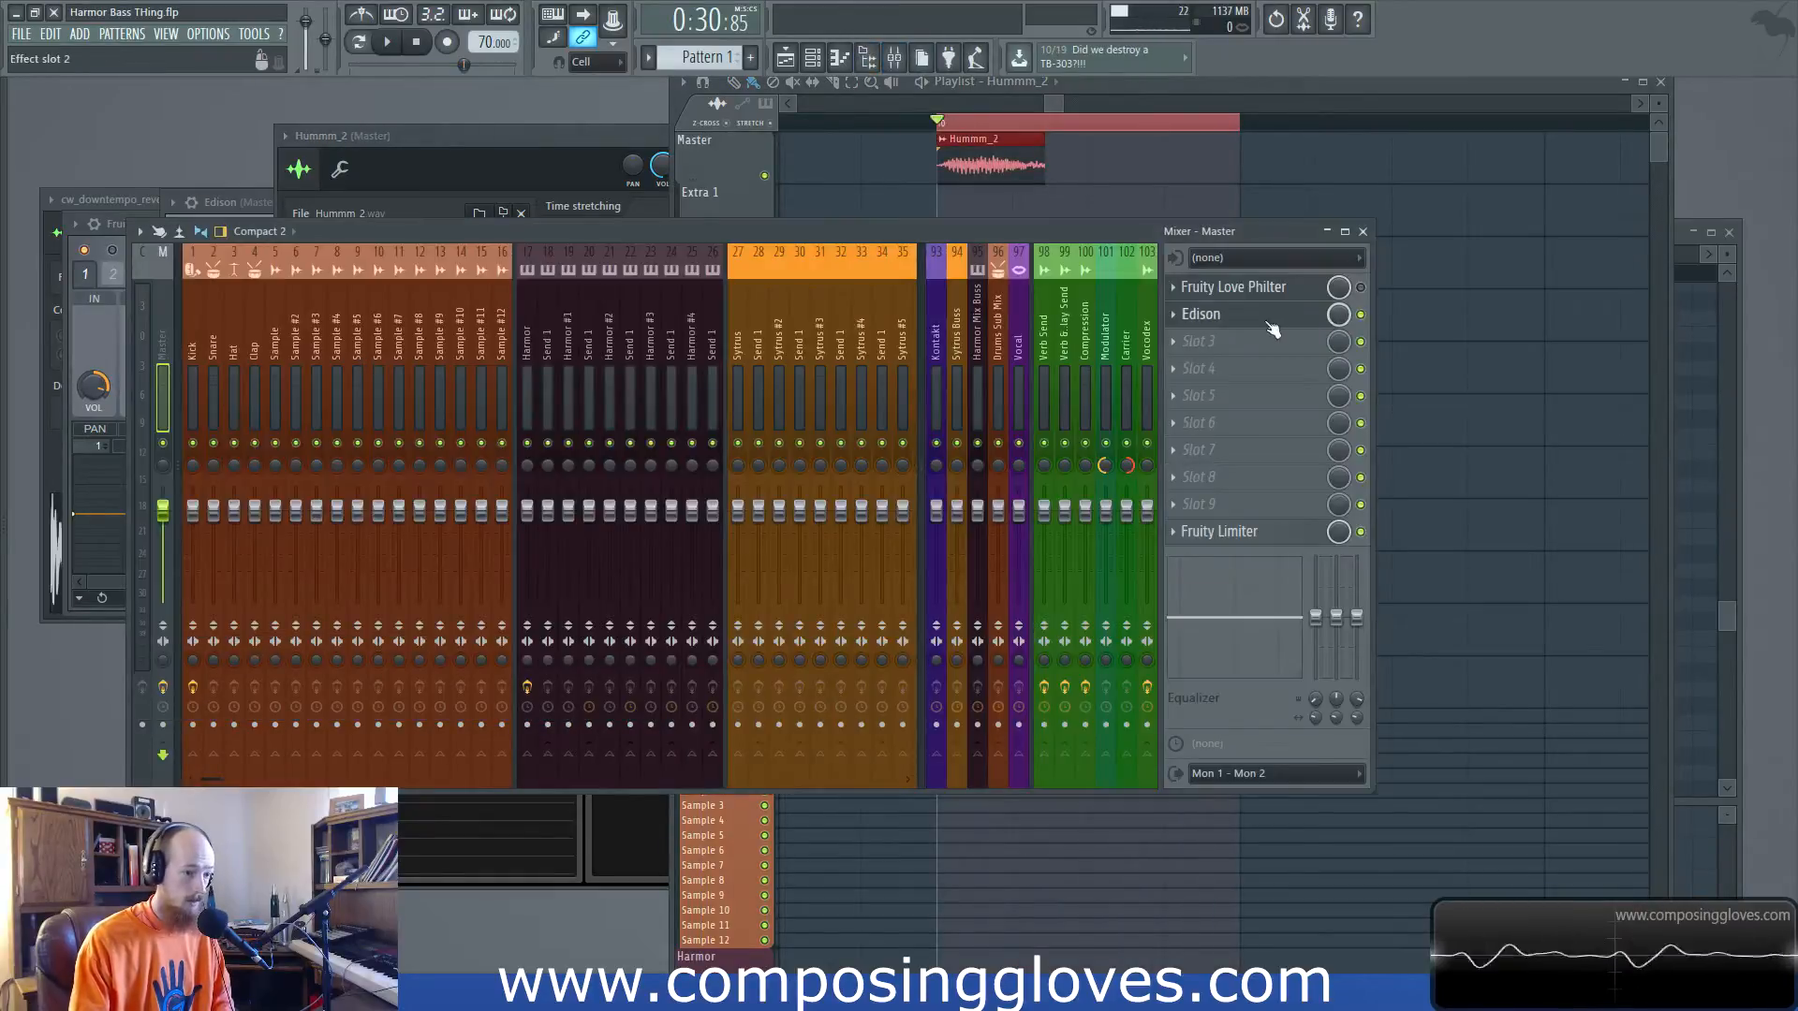
left_click(1259, 289)
left_click(1290, 321)
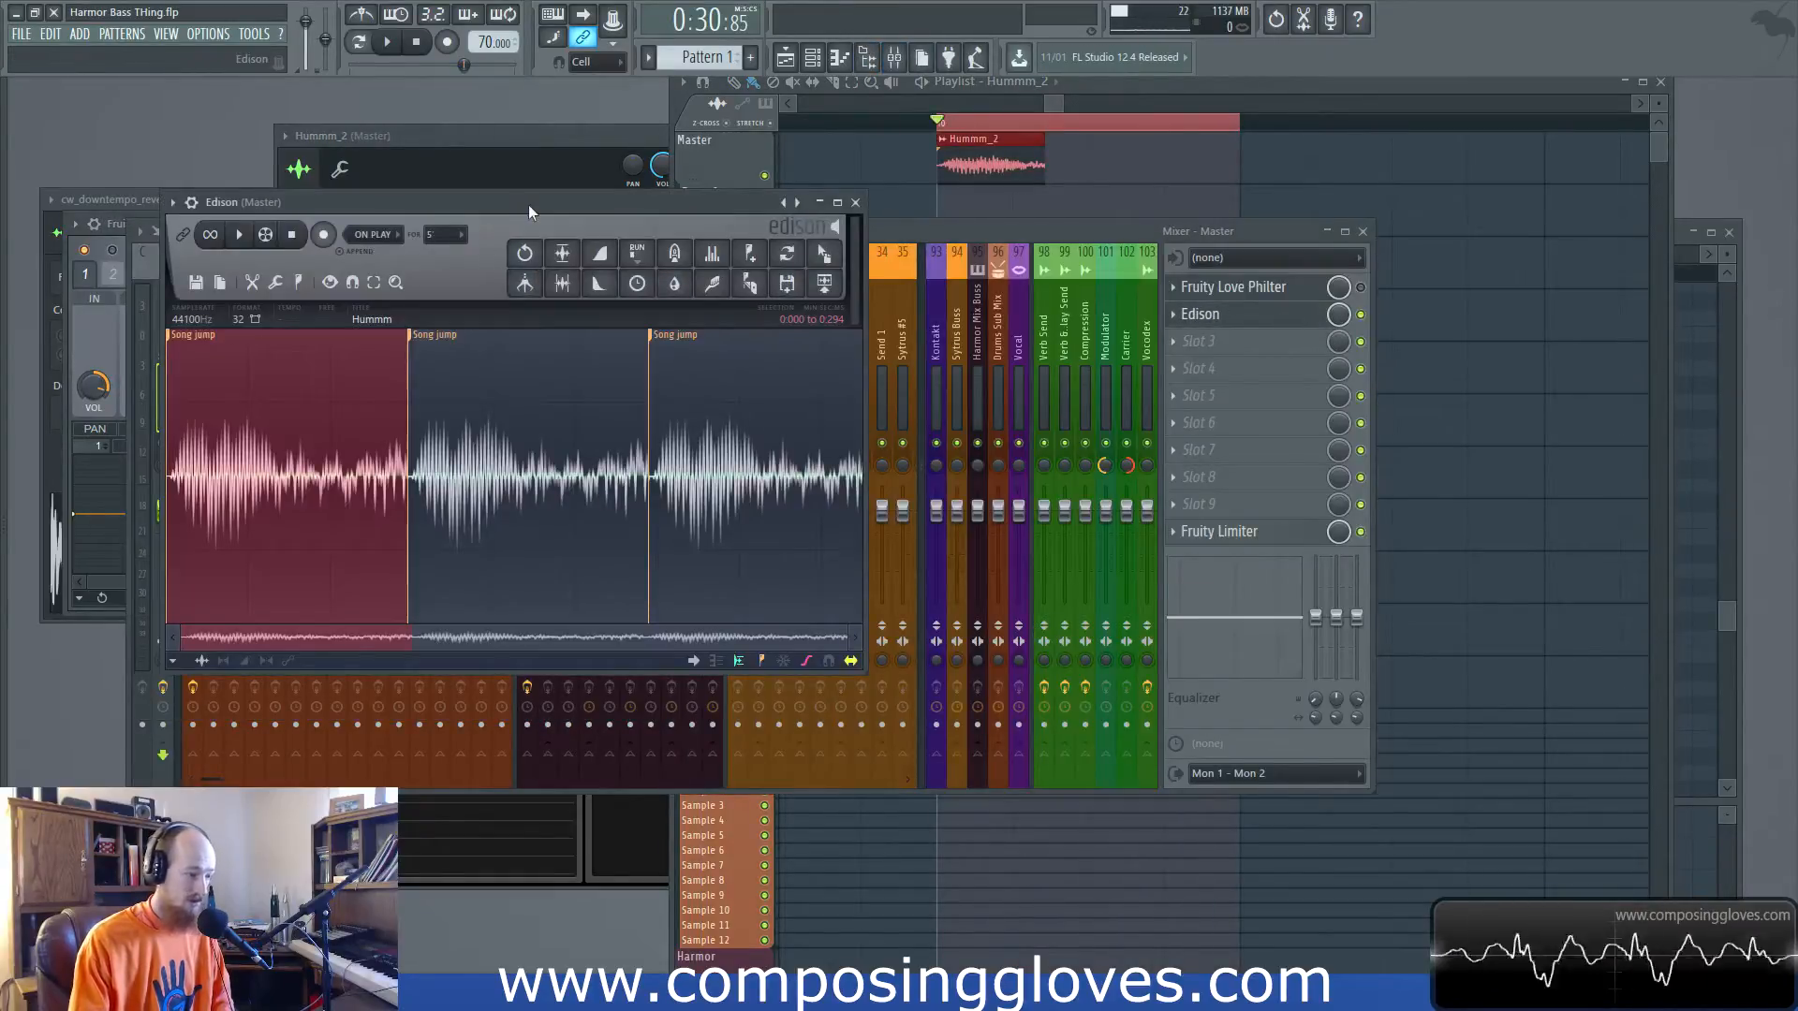
Clear the old audio in Edison and record the selected Hummm_2 section into it
key("ctrl+a")
key("Delete")
left_click(325, 235)
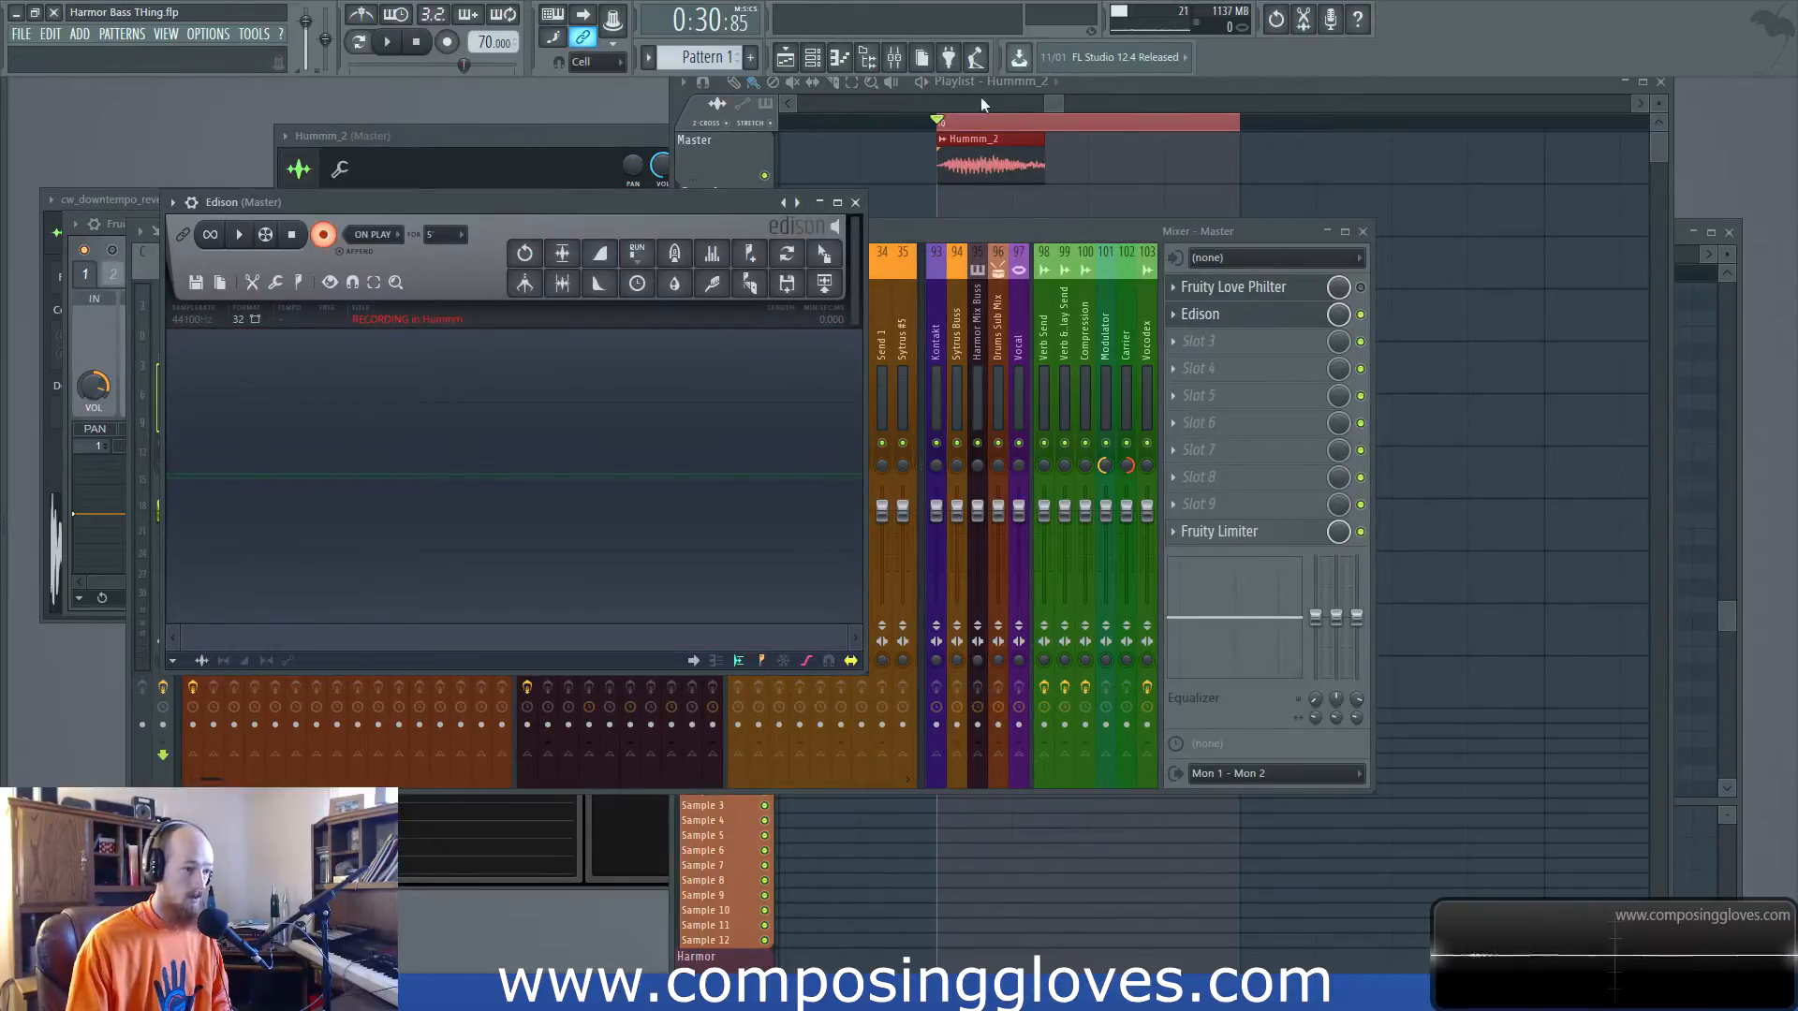
left_click(1055, 114)
key("space")
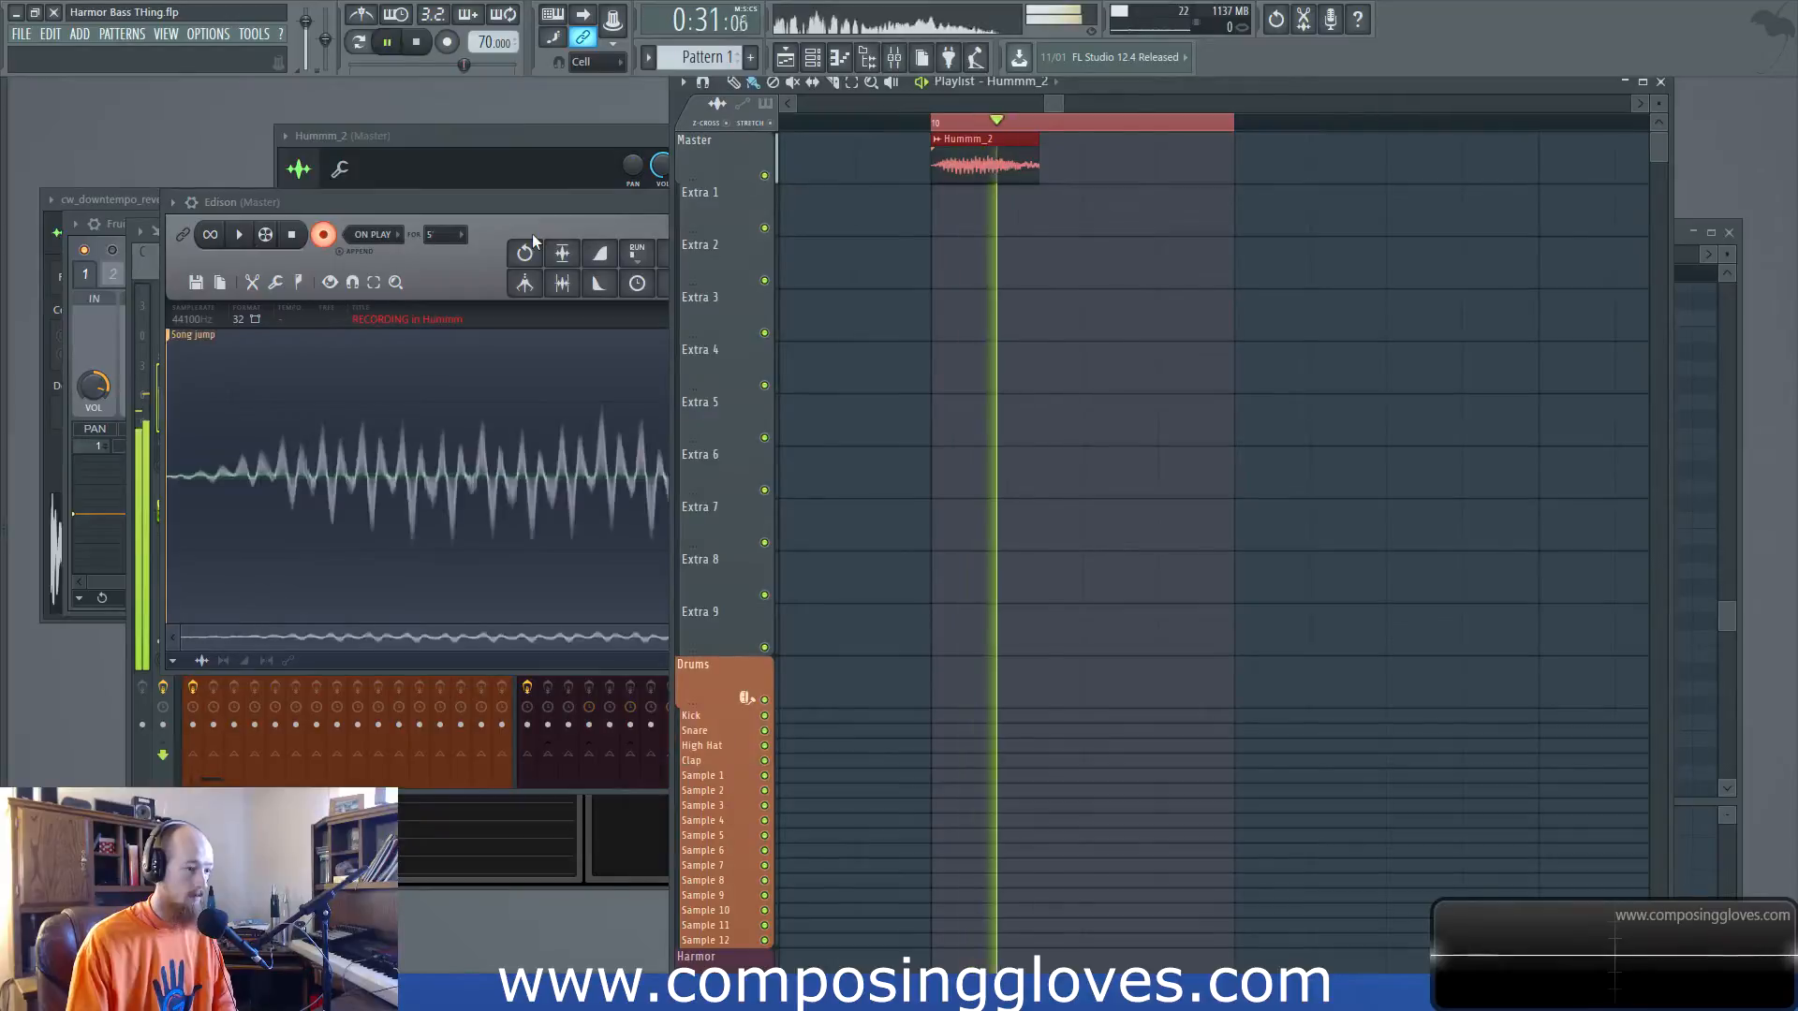
key("space")
left_click(528, 203)
left_click(328, 233)
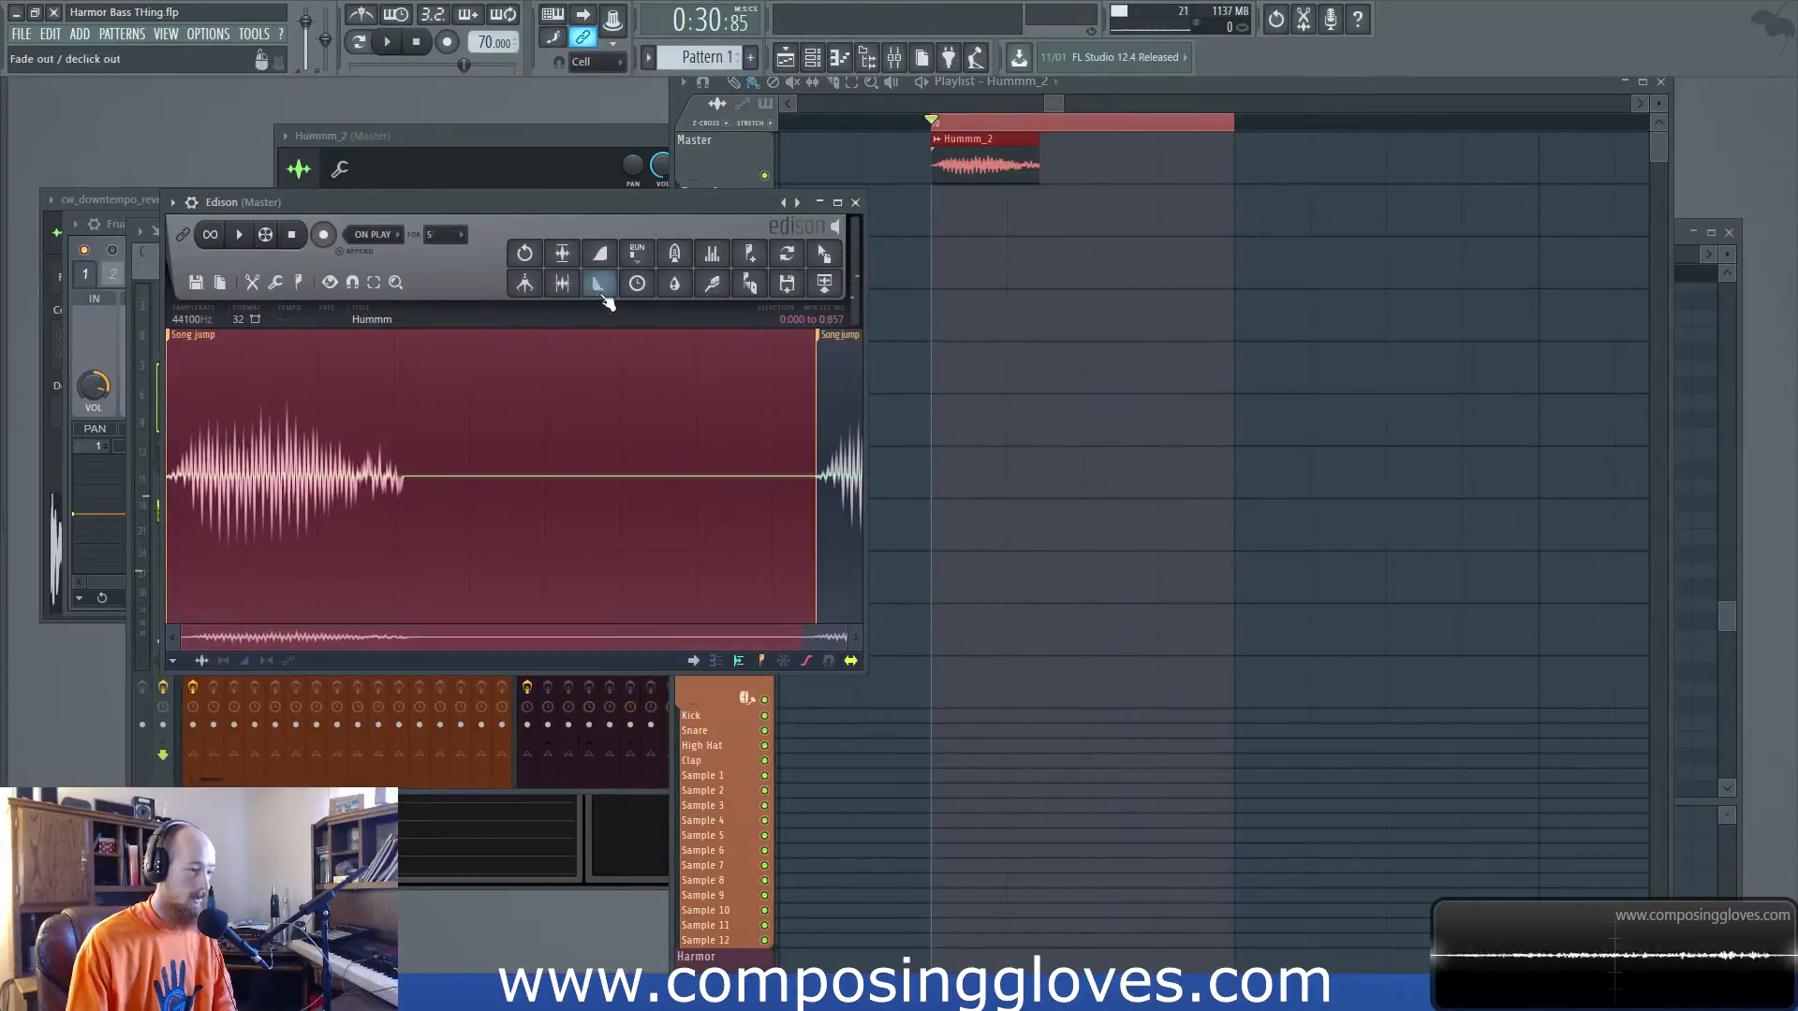
Send the recorded hum from Edison to the playlist's Extra 2 track at bar 10, then remove that clip
left_click_drag(824, 252, 1083, 273)
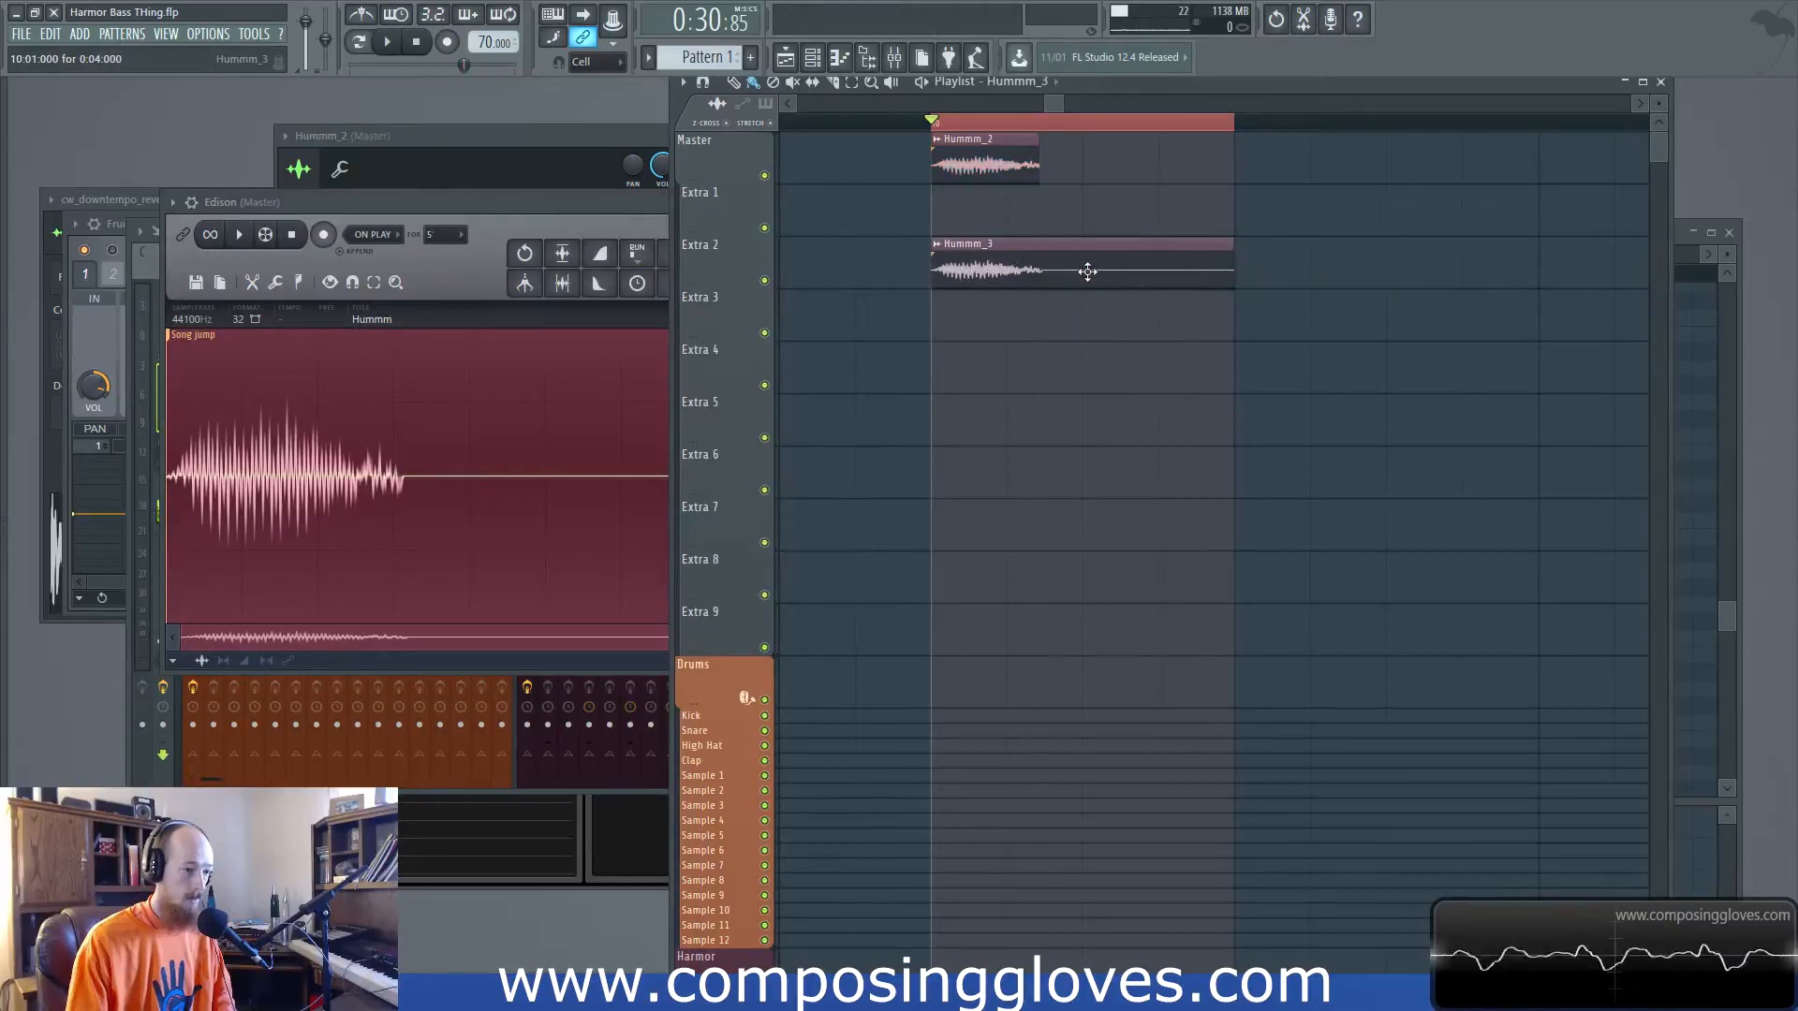
scroll(1081, 277, "down", 2)
right_click(1082, 276)
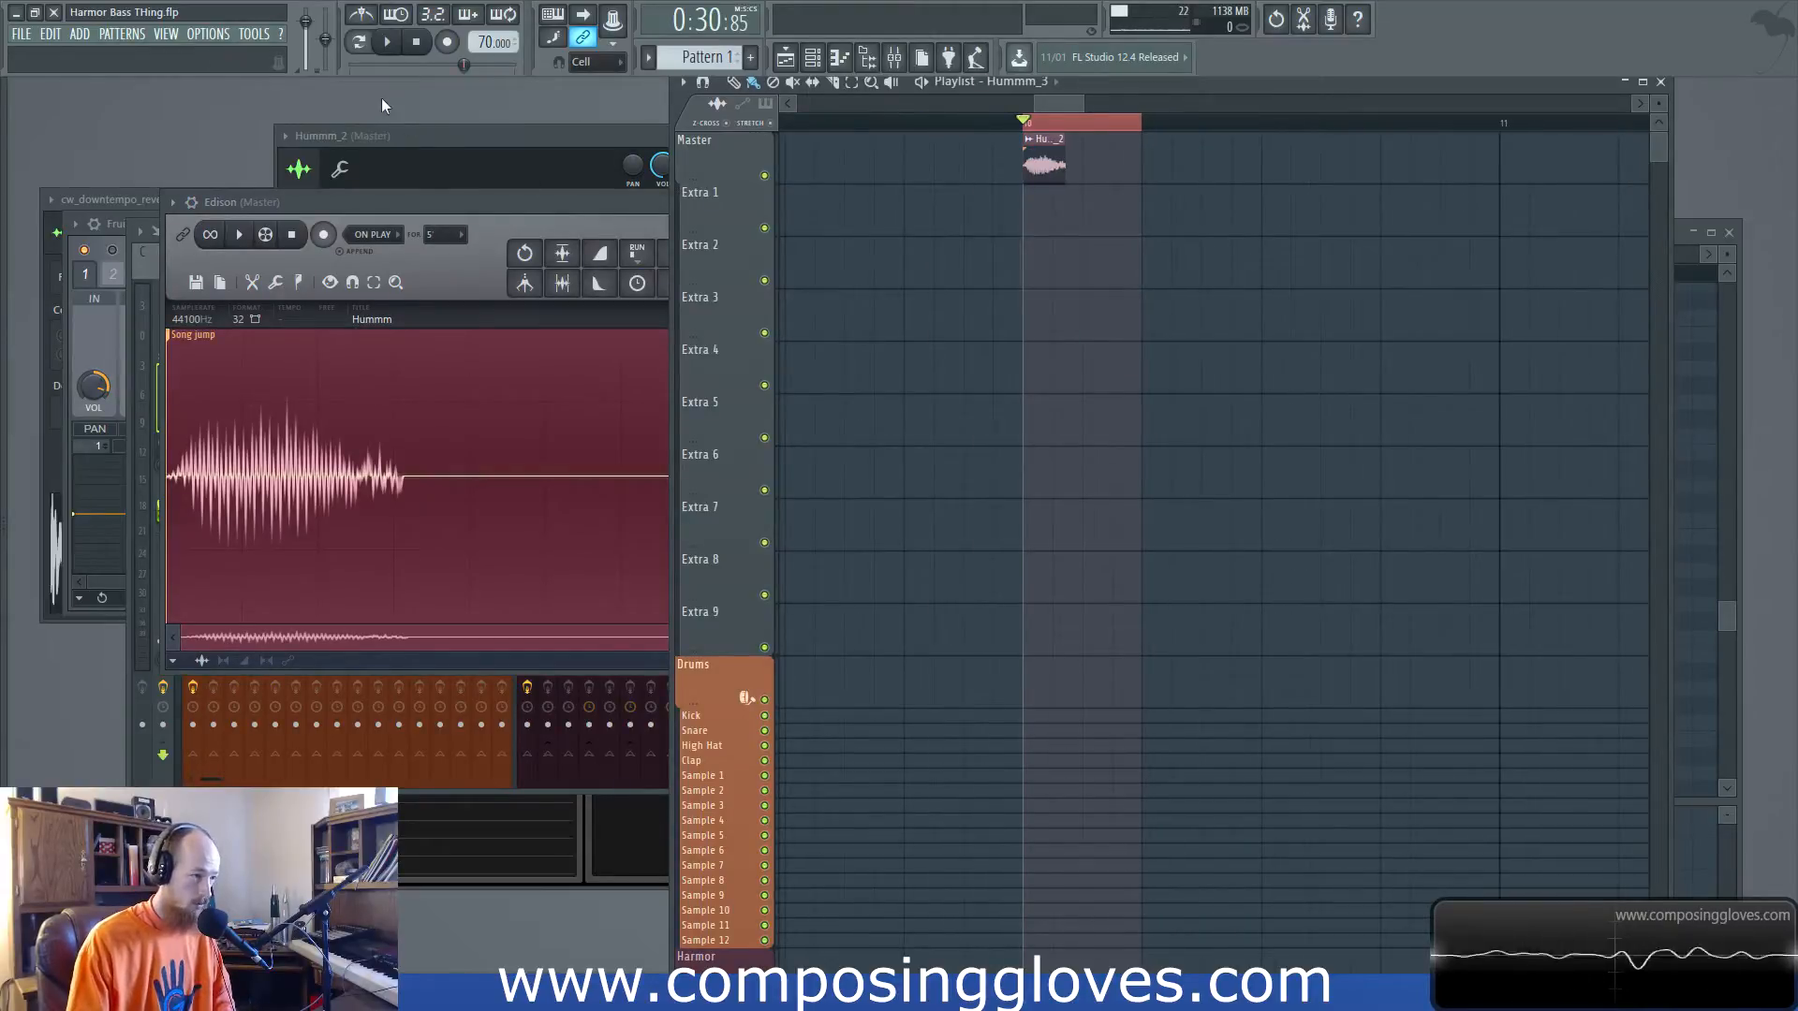
Cut the notes from the Hummm_2 channel in Pattern 1
key("F6")
right_click(623, 385)
left_click(864, 383)
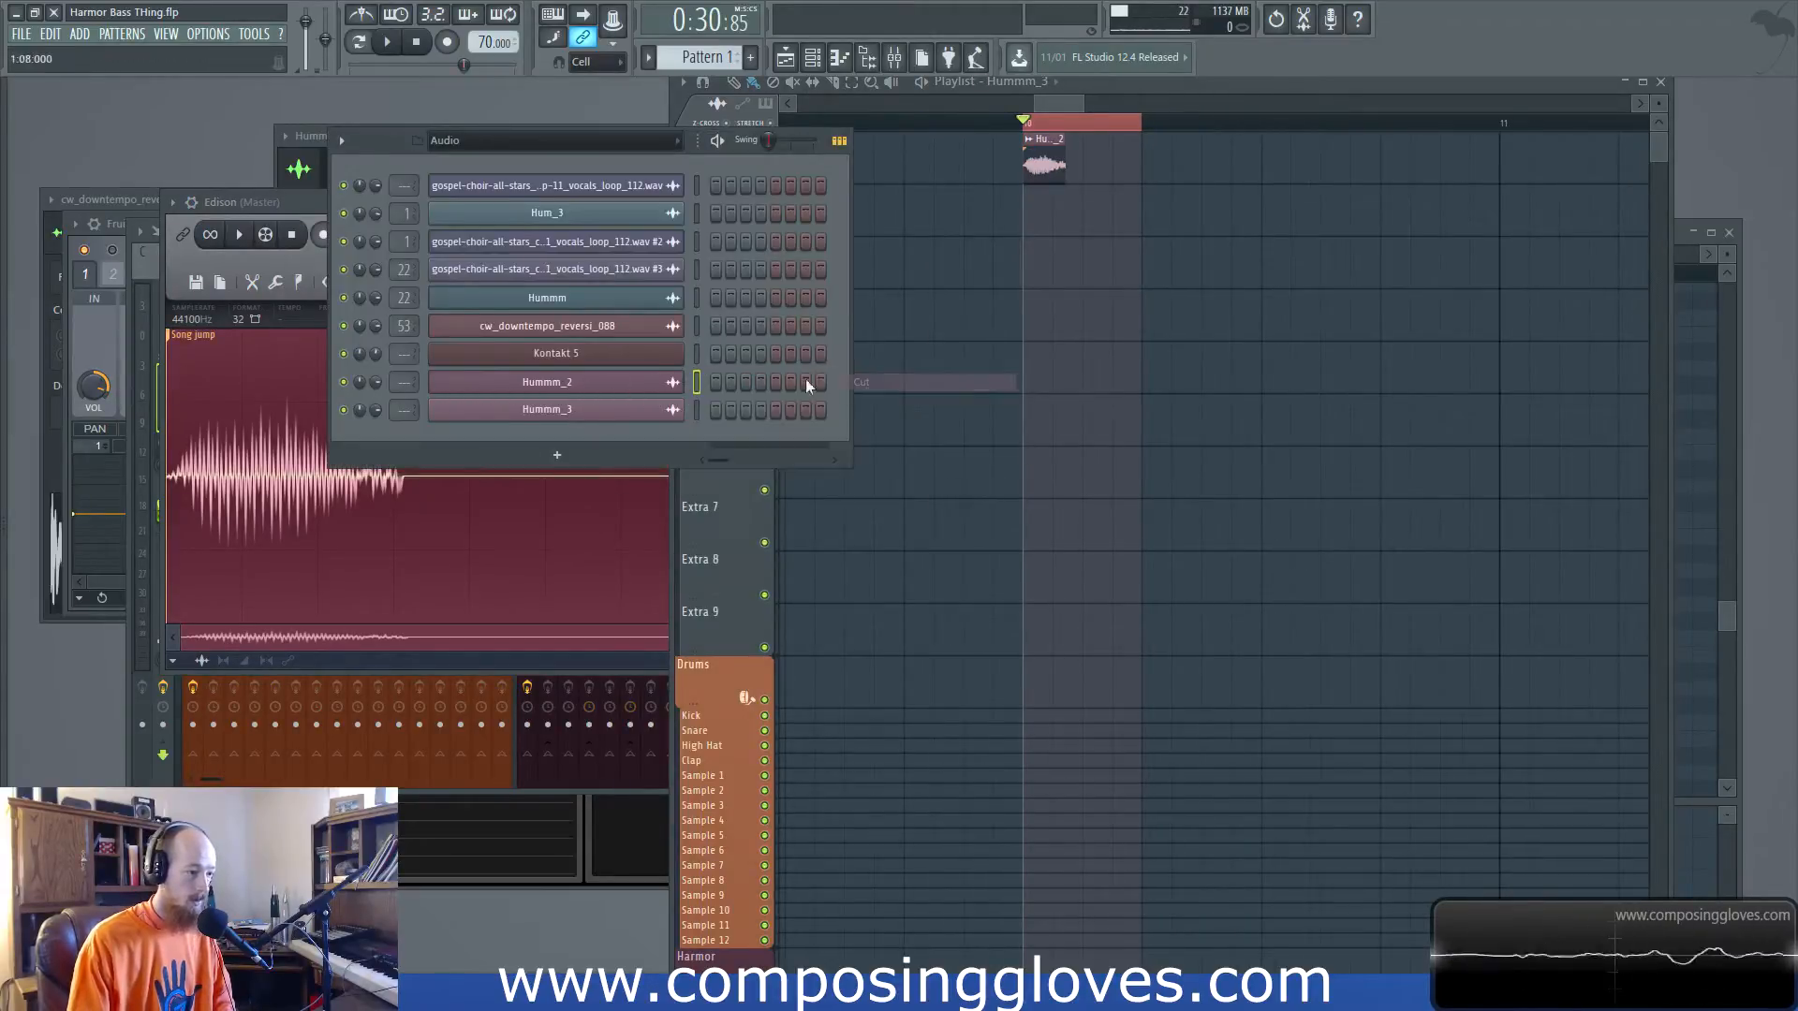
Show all channels, switch to Pattern 6 and copy the notes of the Hum_3 channel
left_click(616, 144)
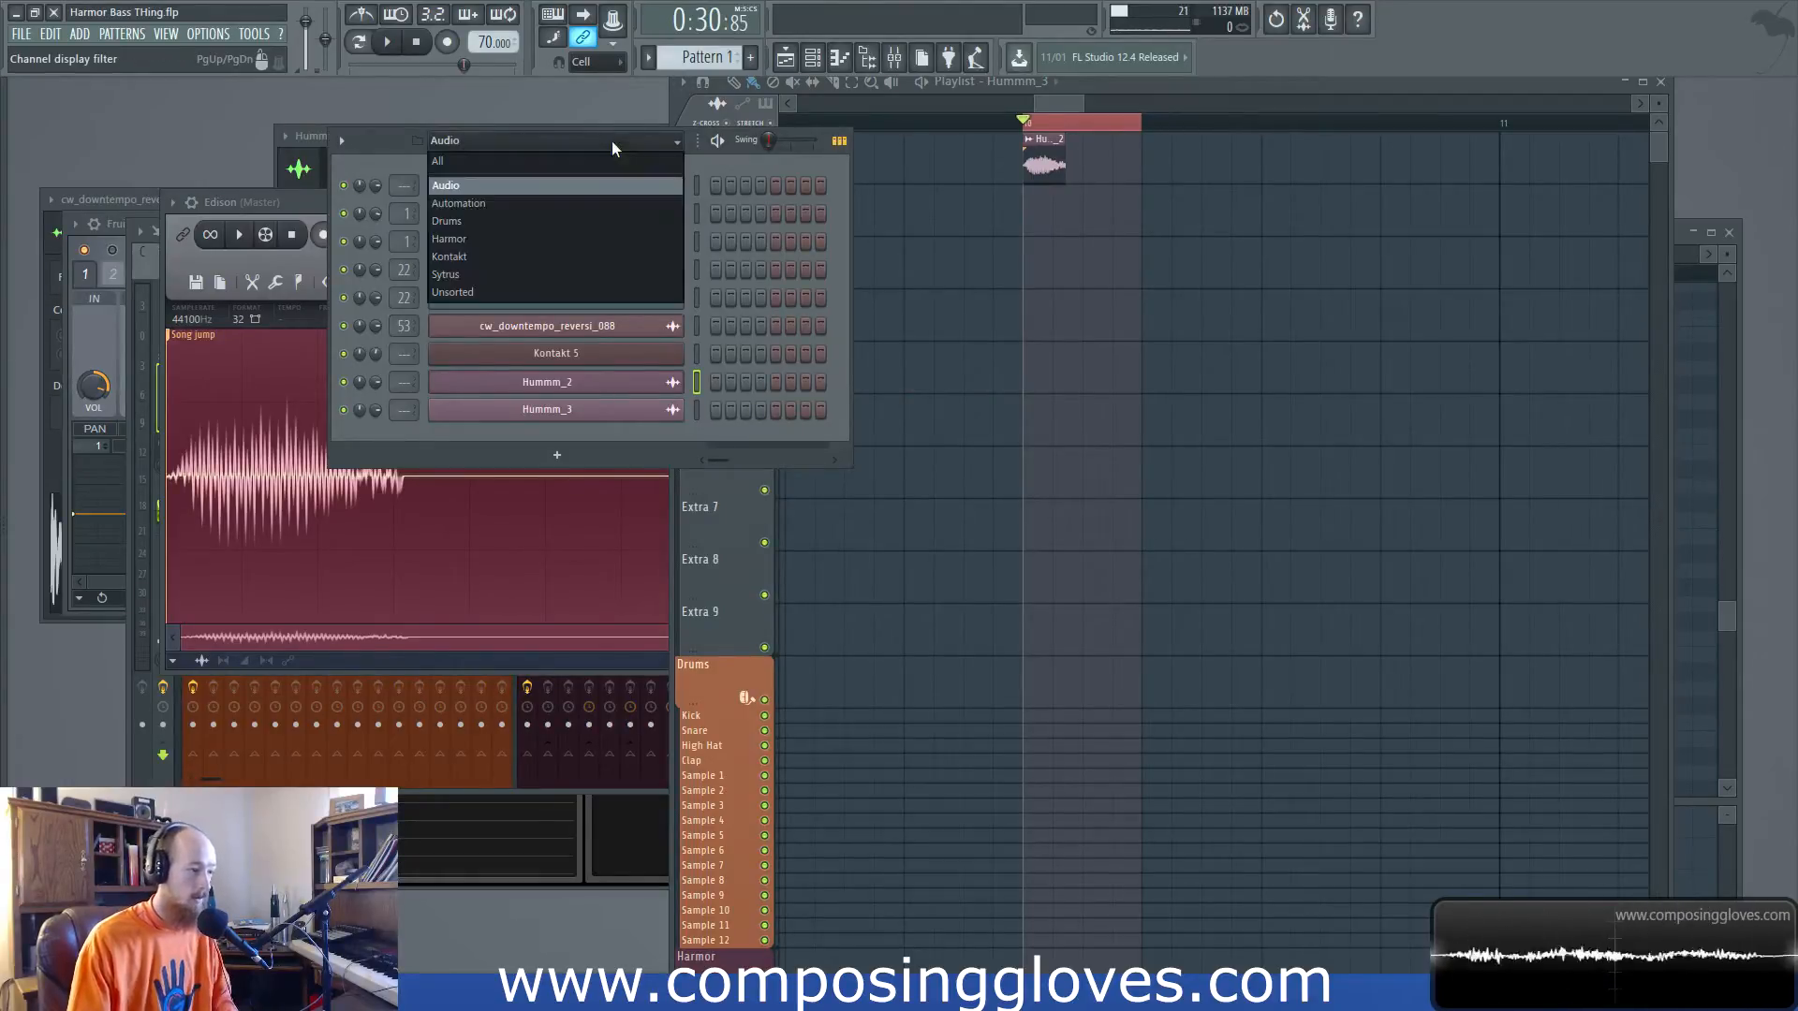
left_click(537, 162)
scroll(581, 468, "down", 4)
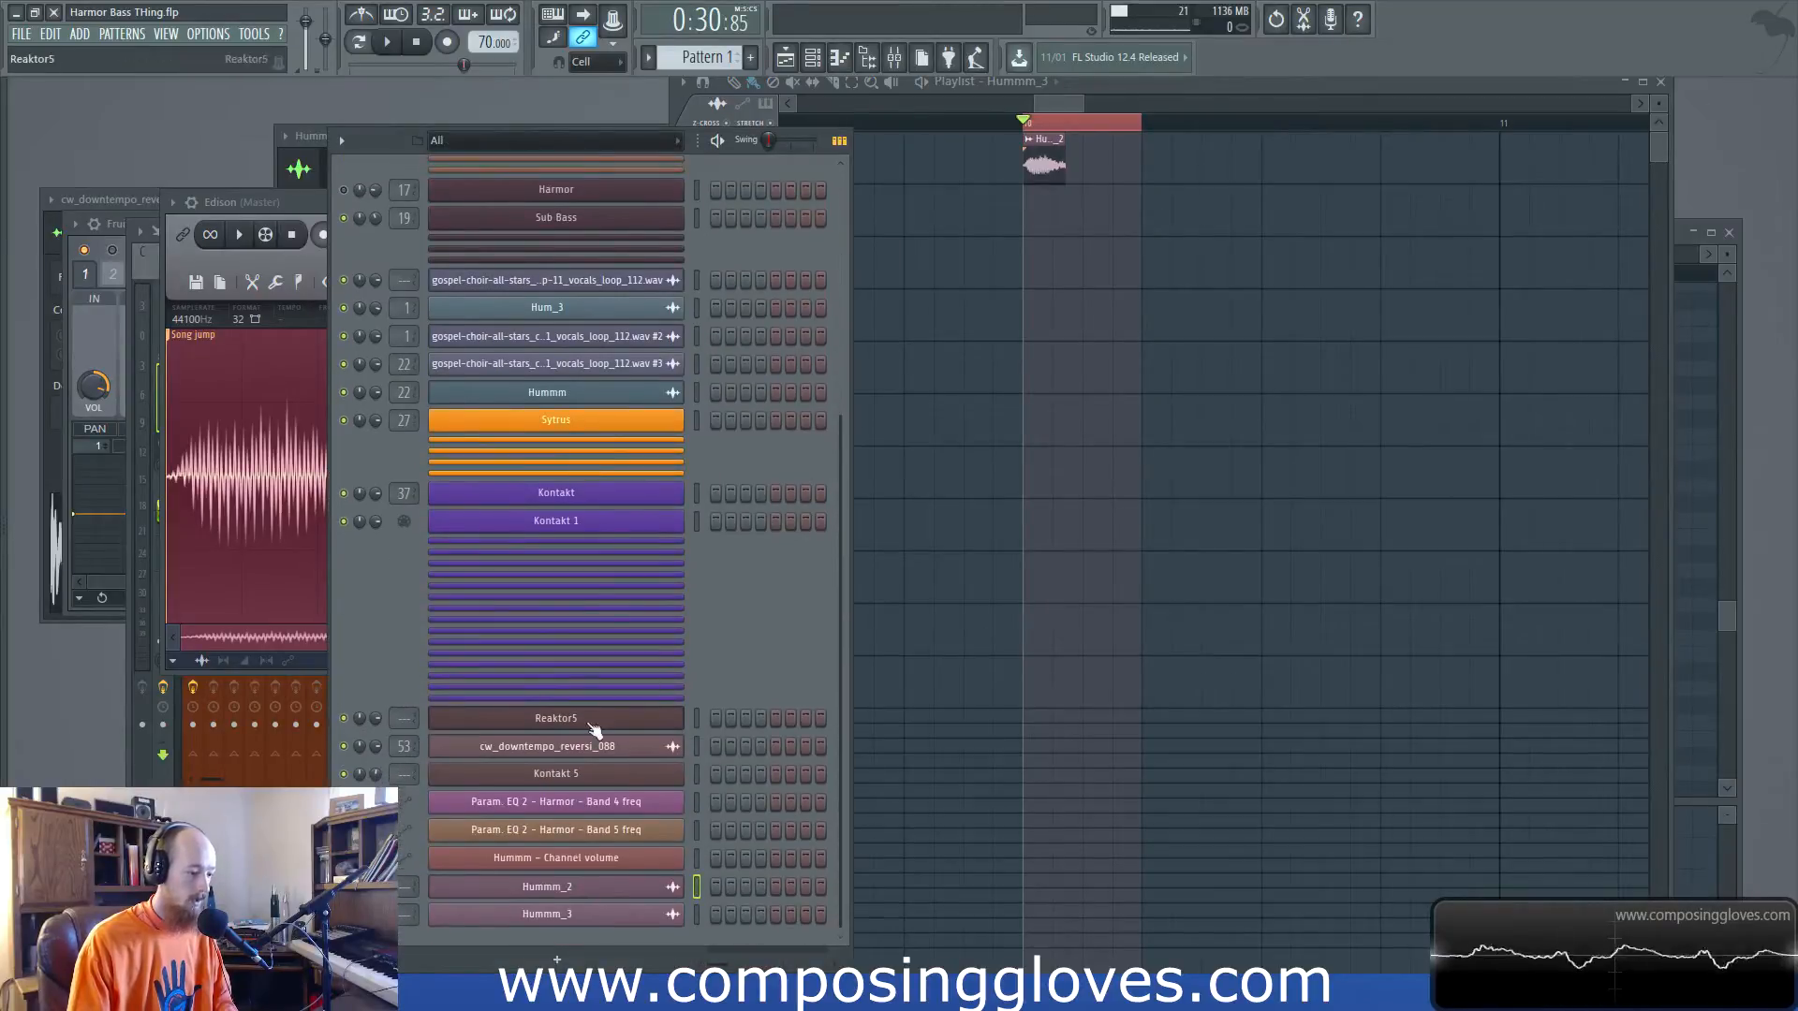
scroll(599, 693, "up", 1)
scroll(687, 64, "up", 1)
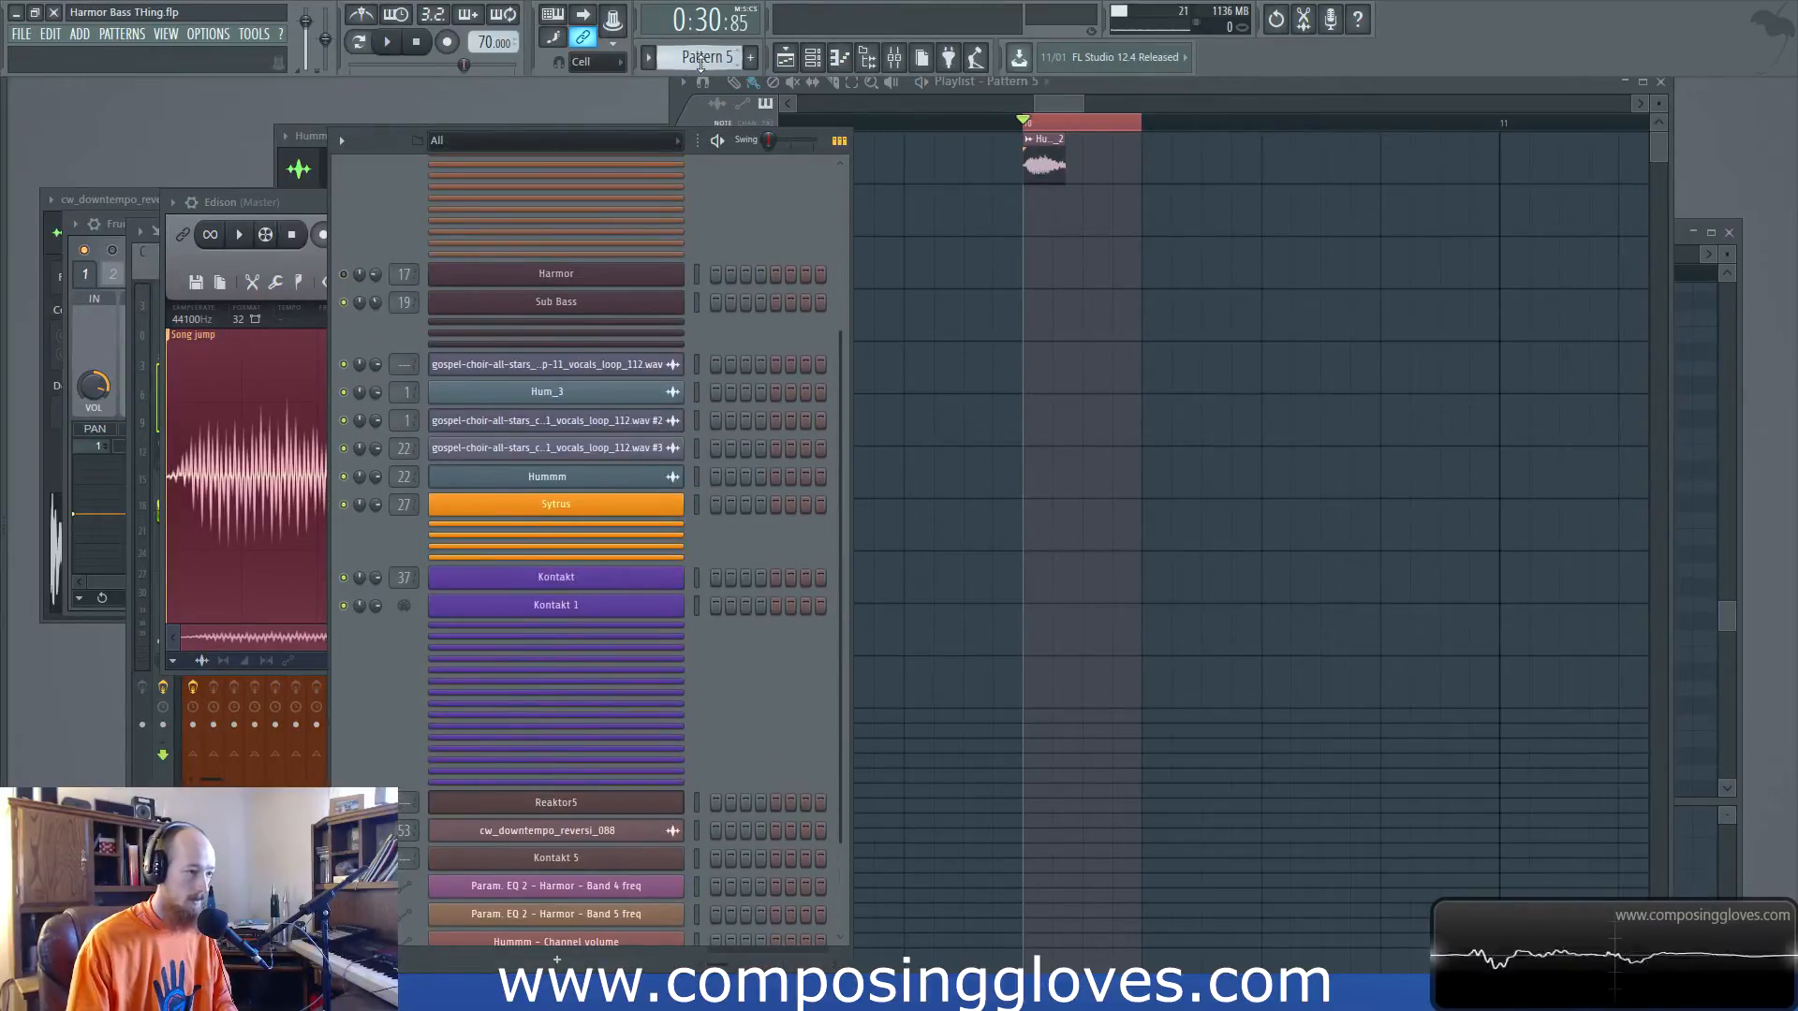
scroll(700, 63, "up", 1)
right_click(594, 391)
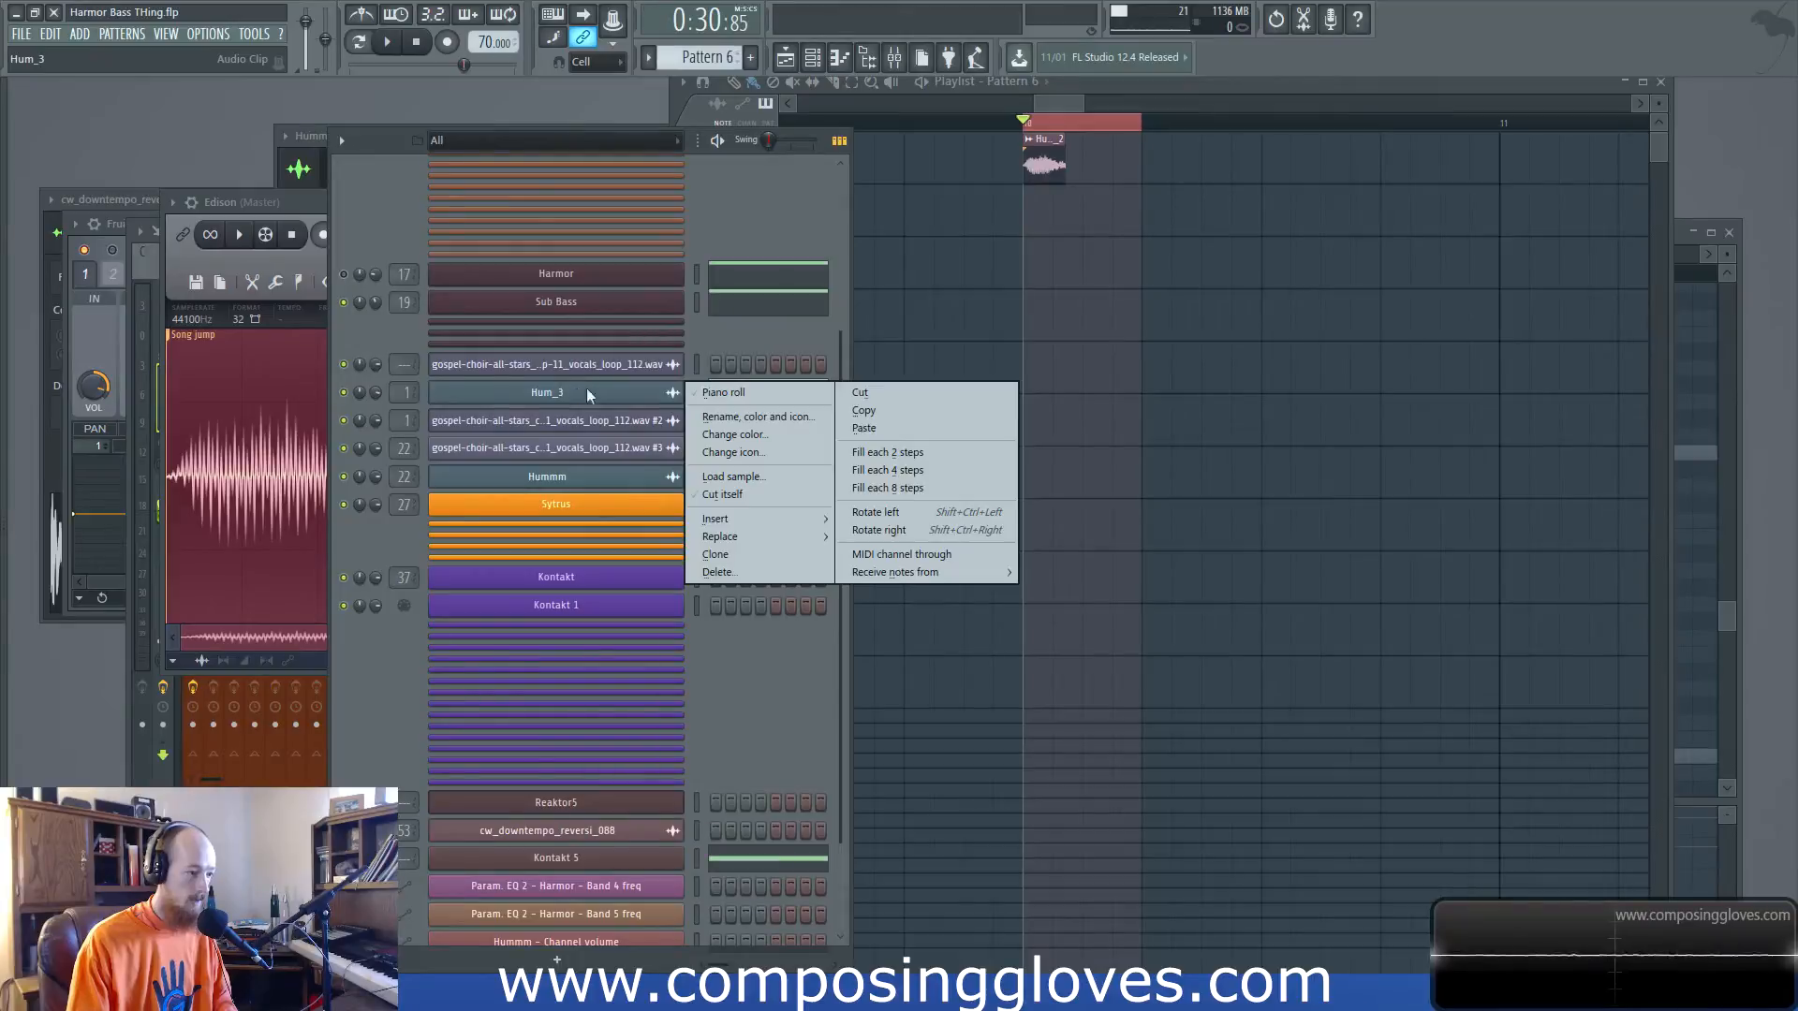
left_click(865, 411)
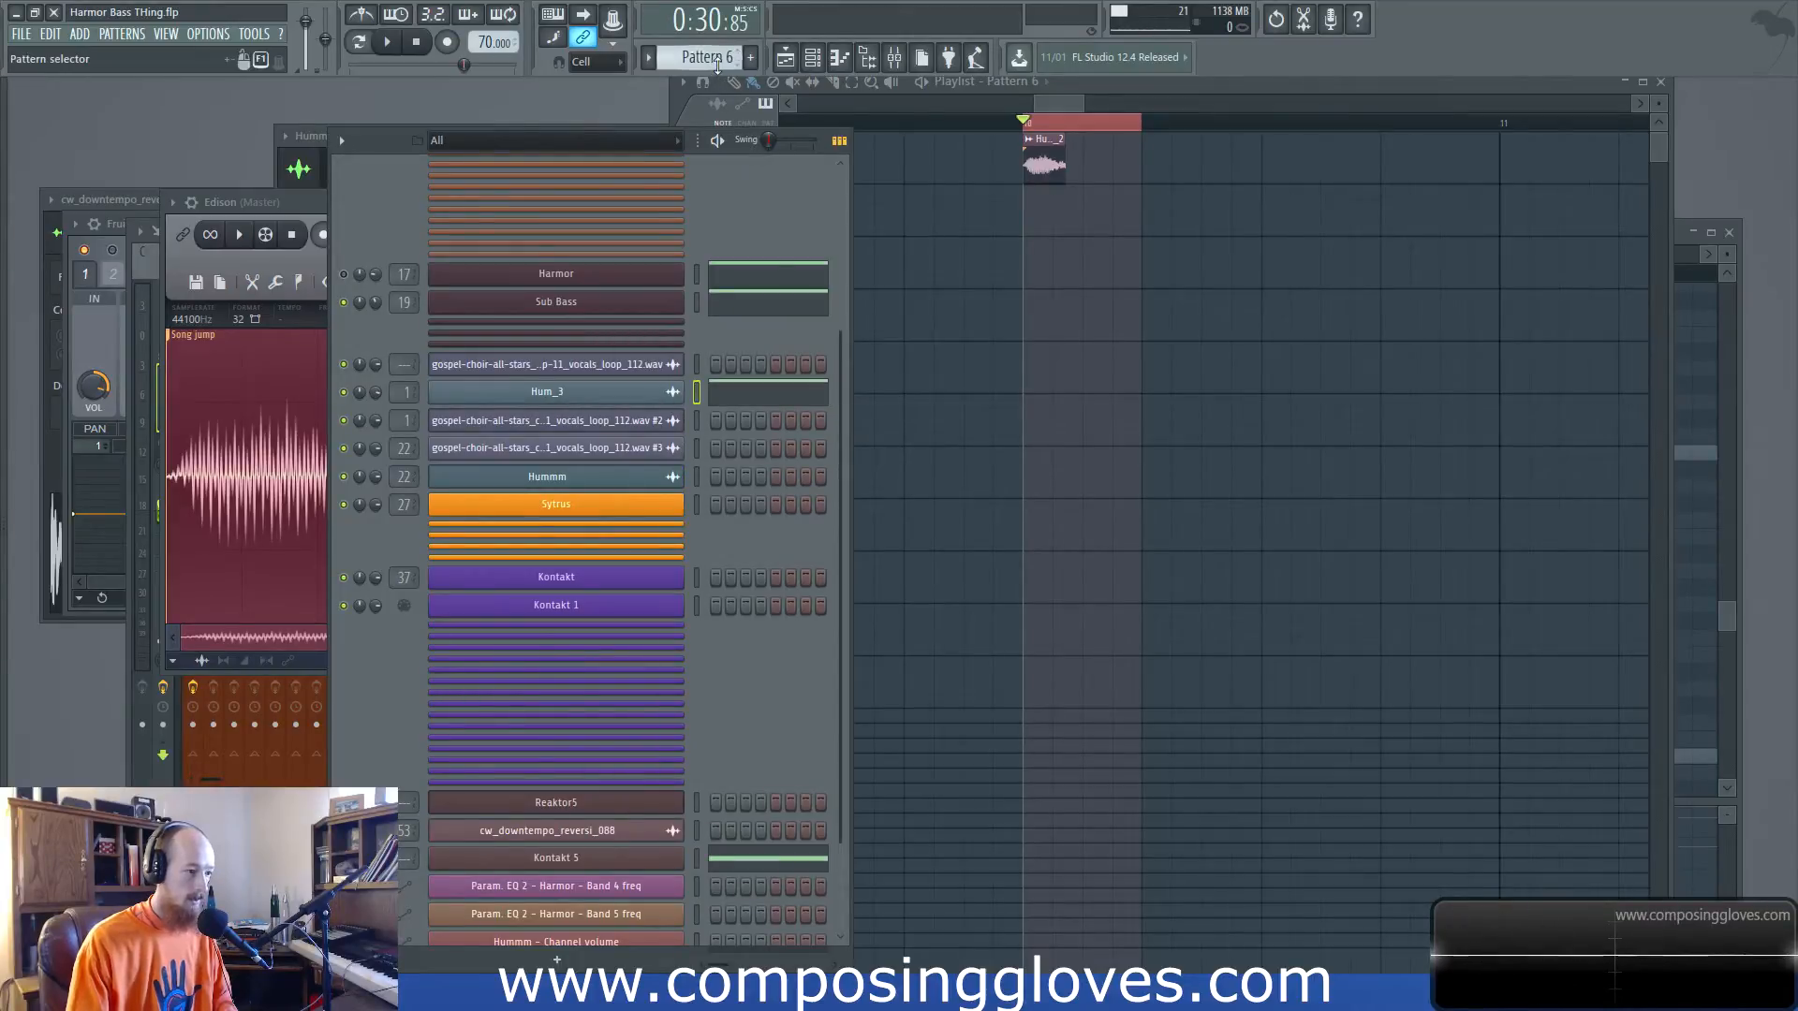
Clone Pattern 6 and cut the Hum_3 notes from the cloned pattern
left_click(717, 58)
left_click(868, 183)
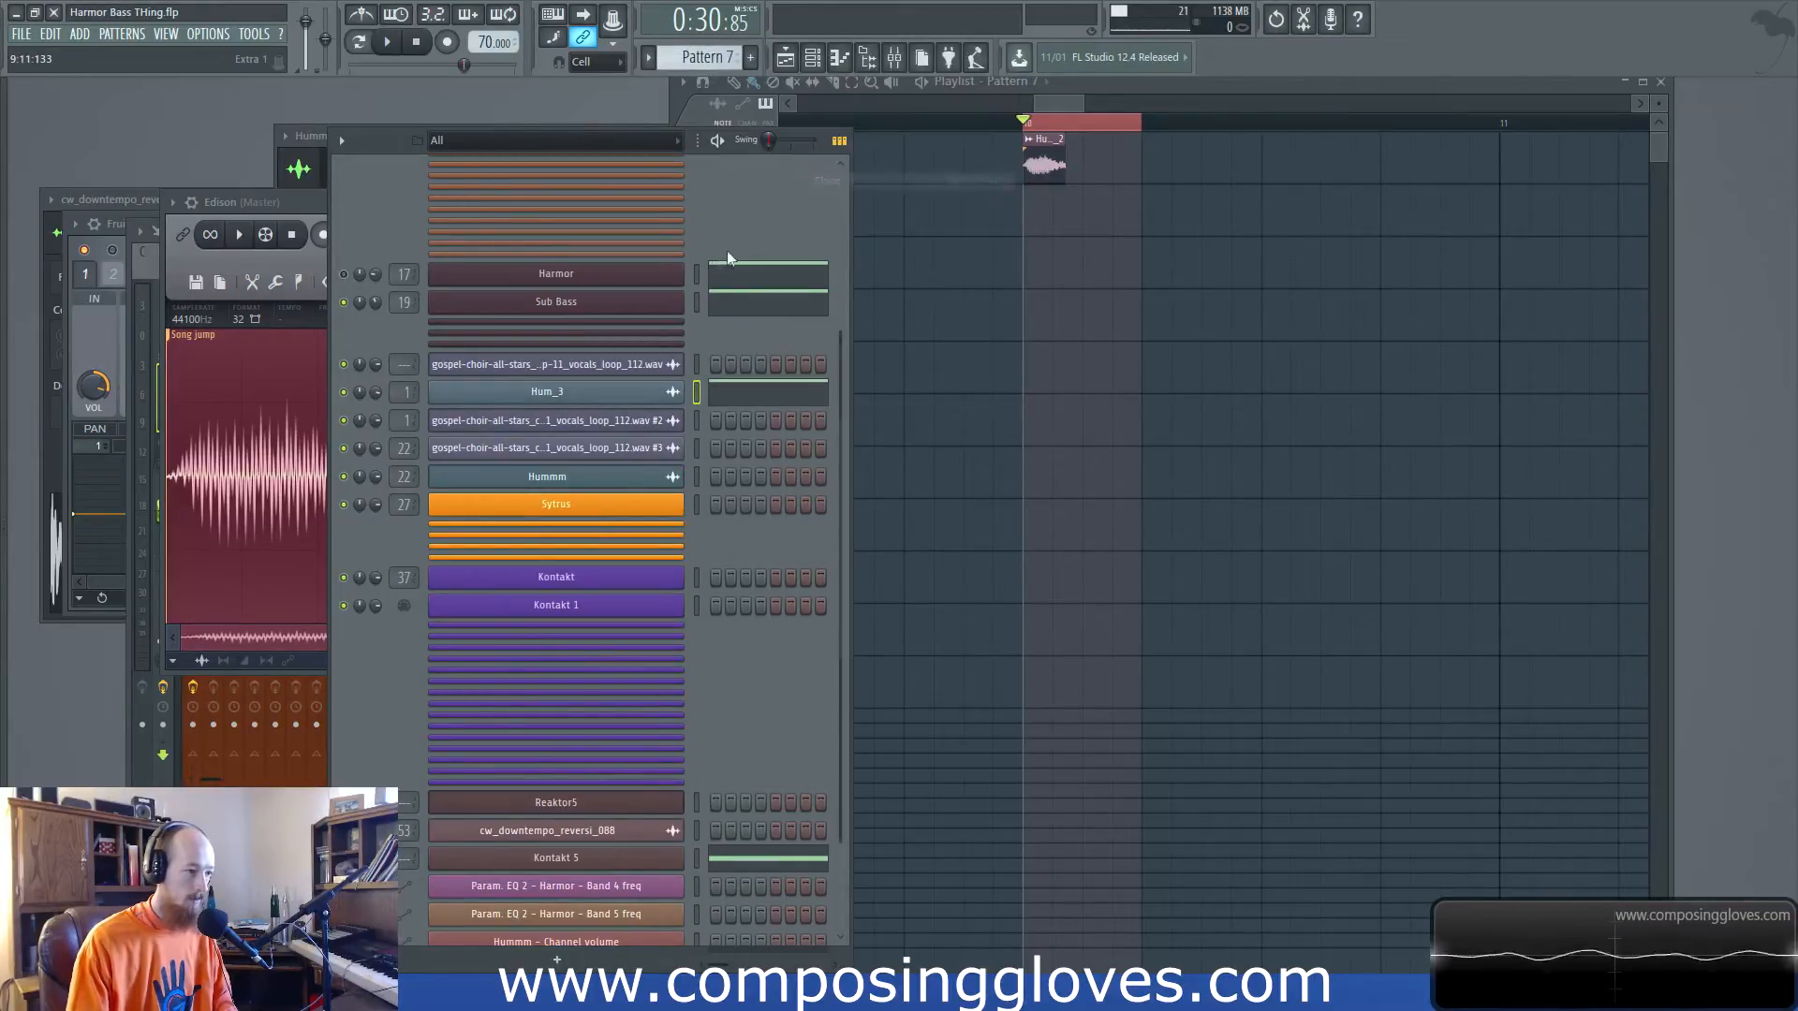
right_click(645, 397)
left_click(922, 392)
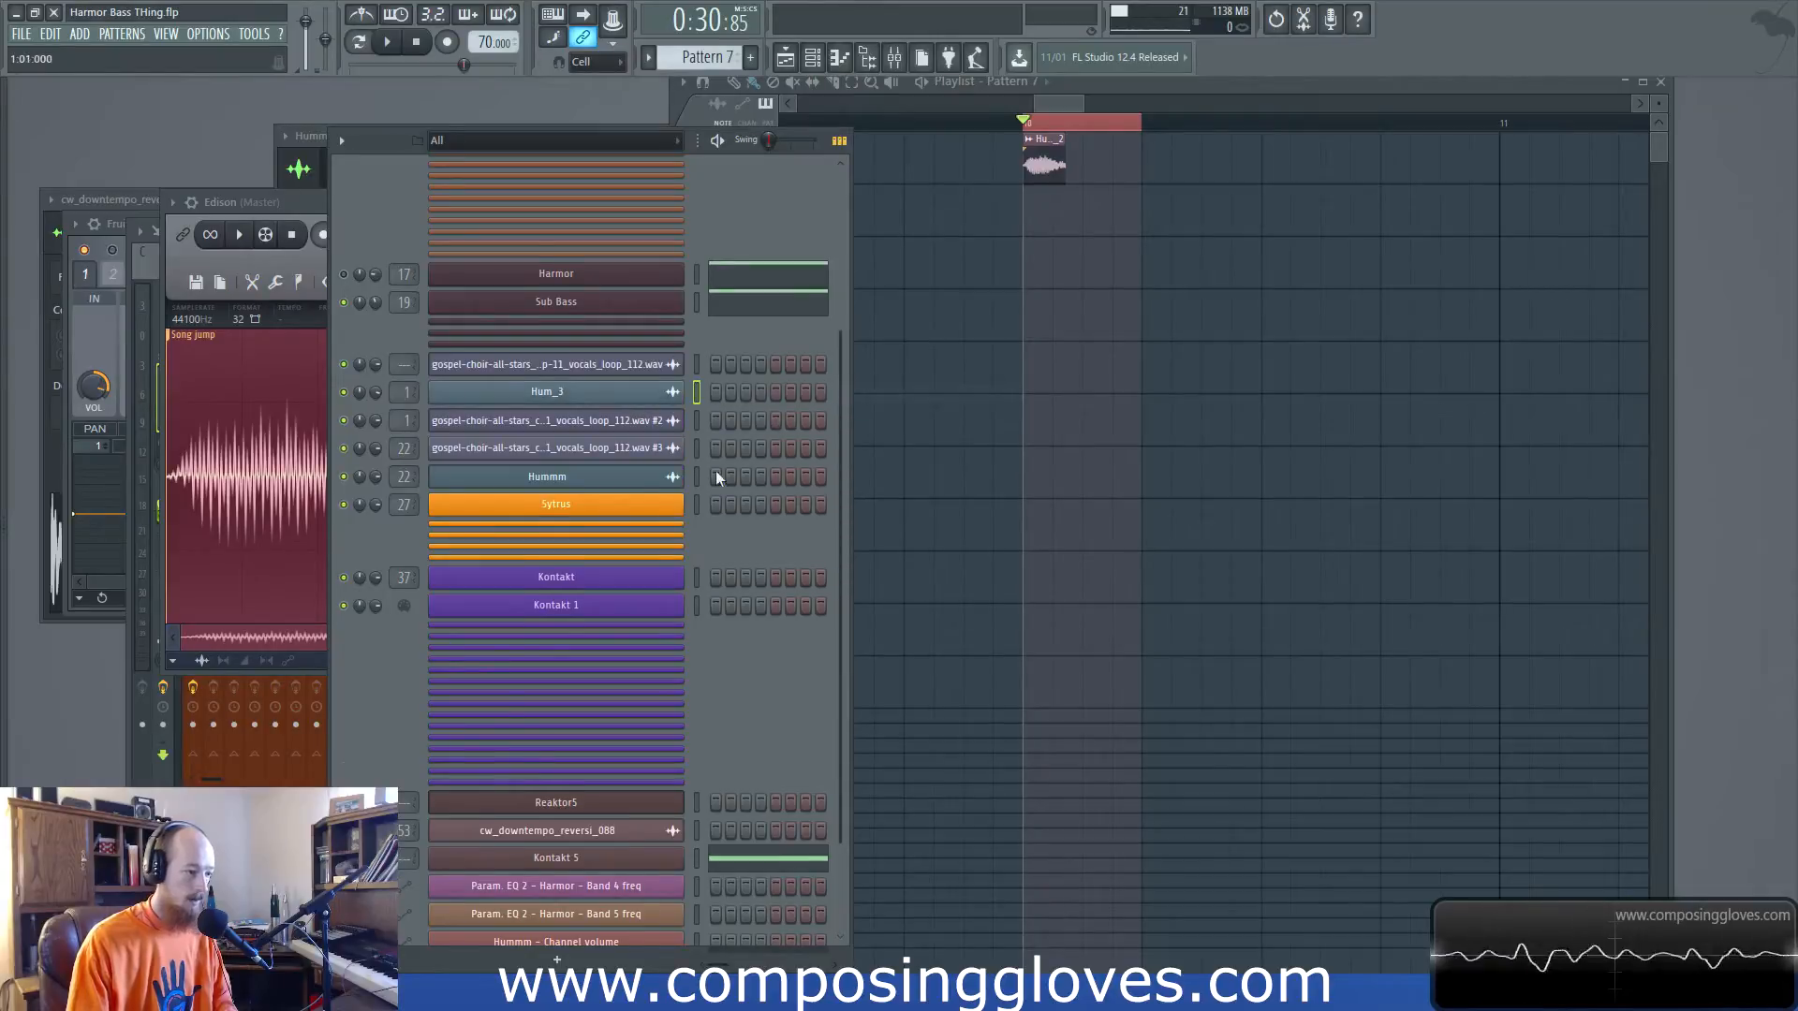
Paste the copied notes into the Hummm_3 channel and play the pattern with its piano roll open
scroll(610, 867, "down", 3)
right_click(609, 910)
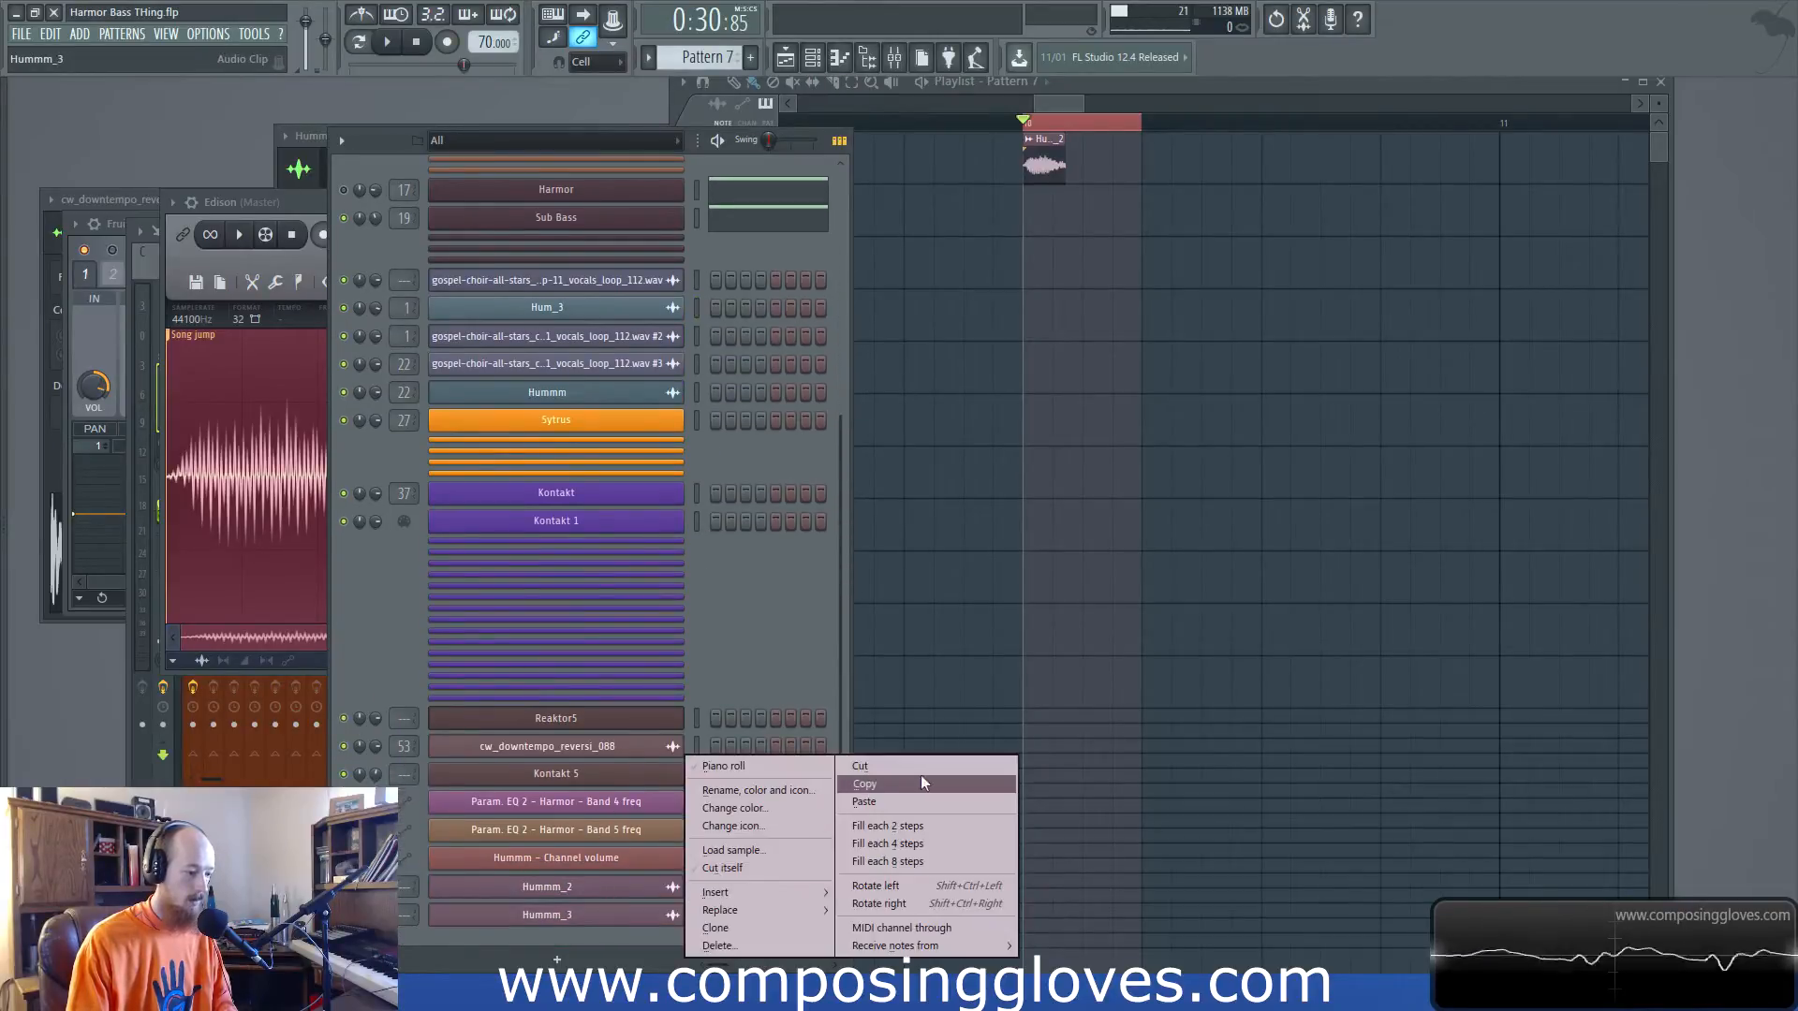
left_click(880, 811)
left_click(738, 925)
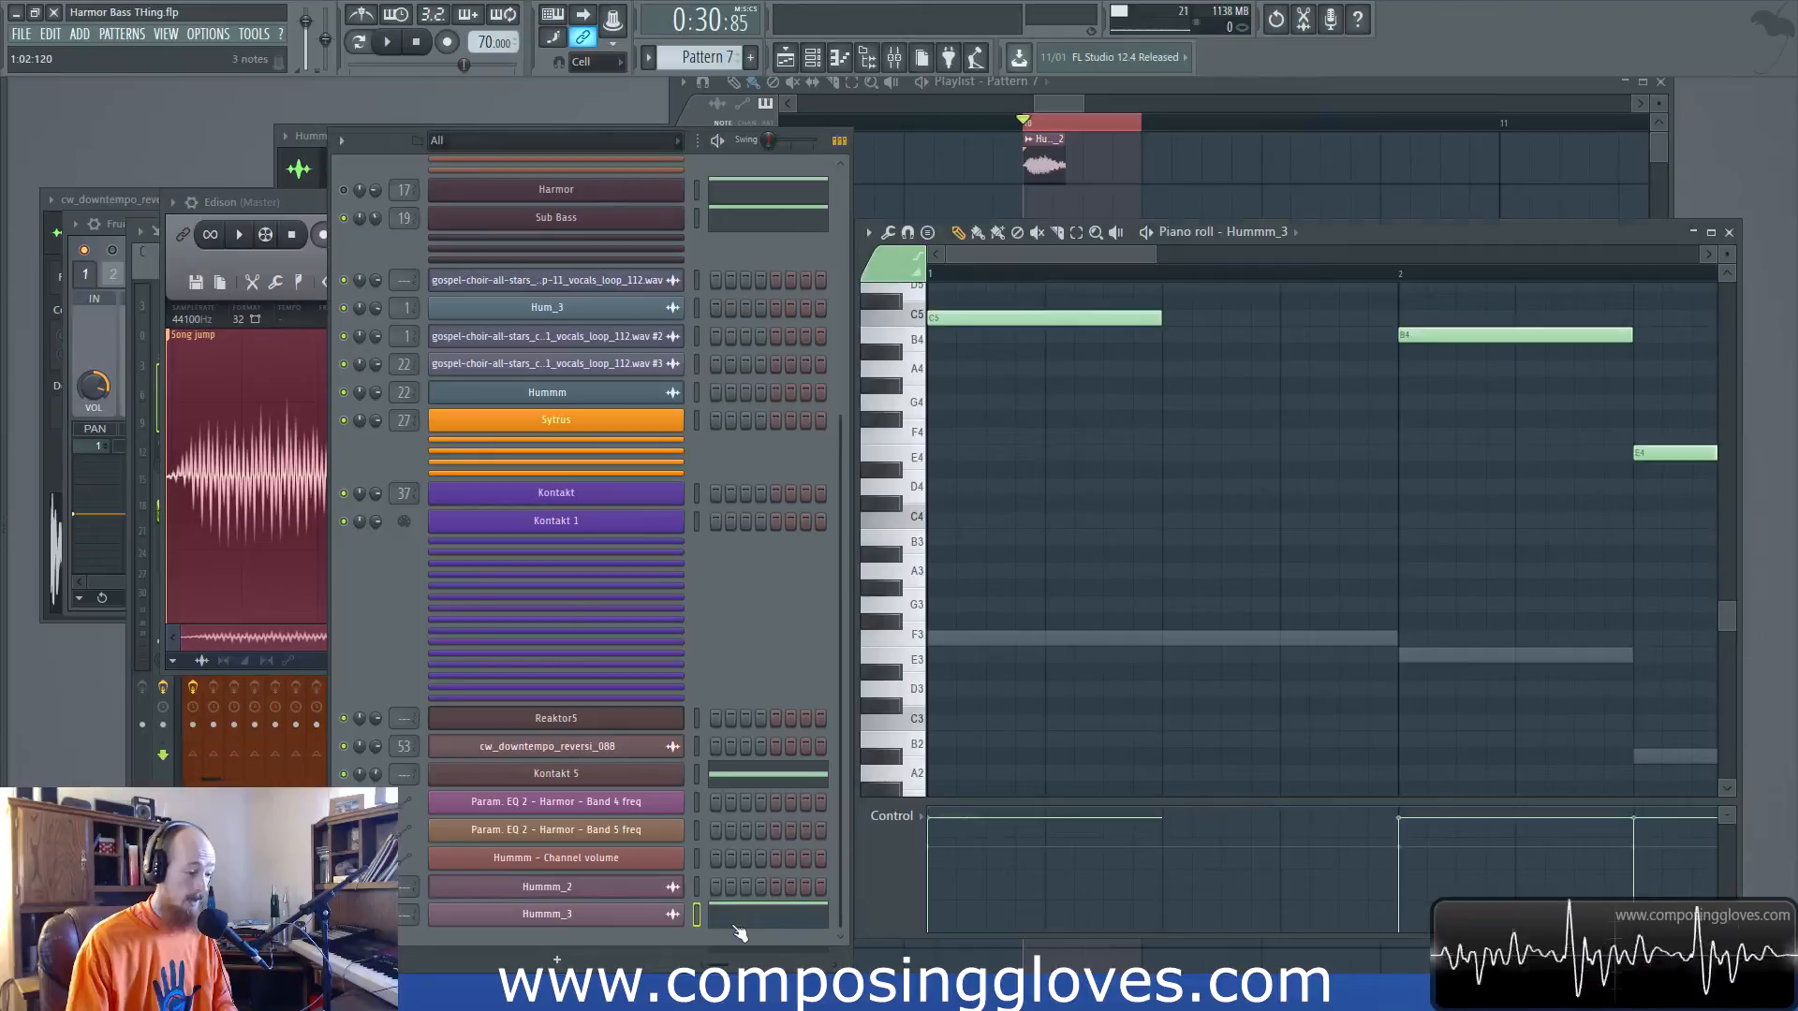
scroll(1116, 446, "up", 3)
scroll(1052, 353, "down", 4)
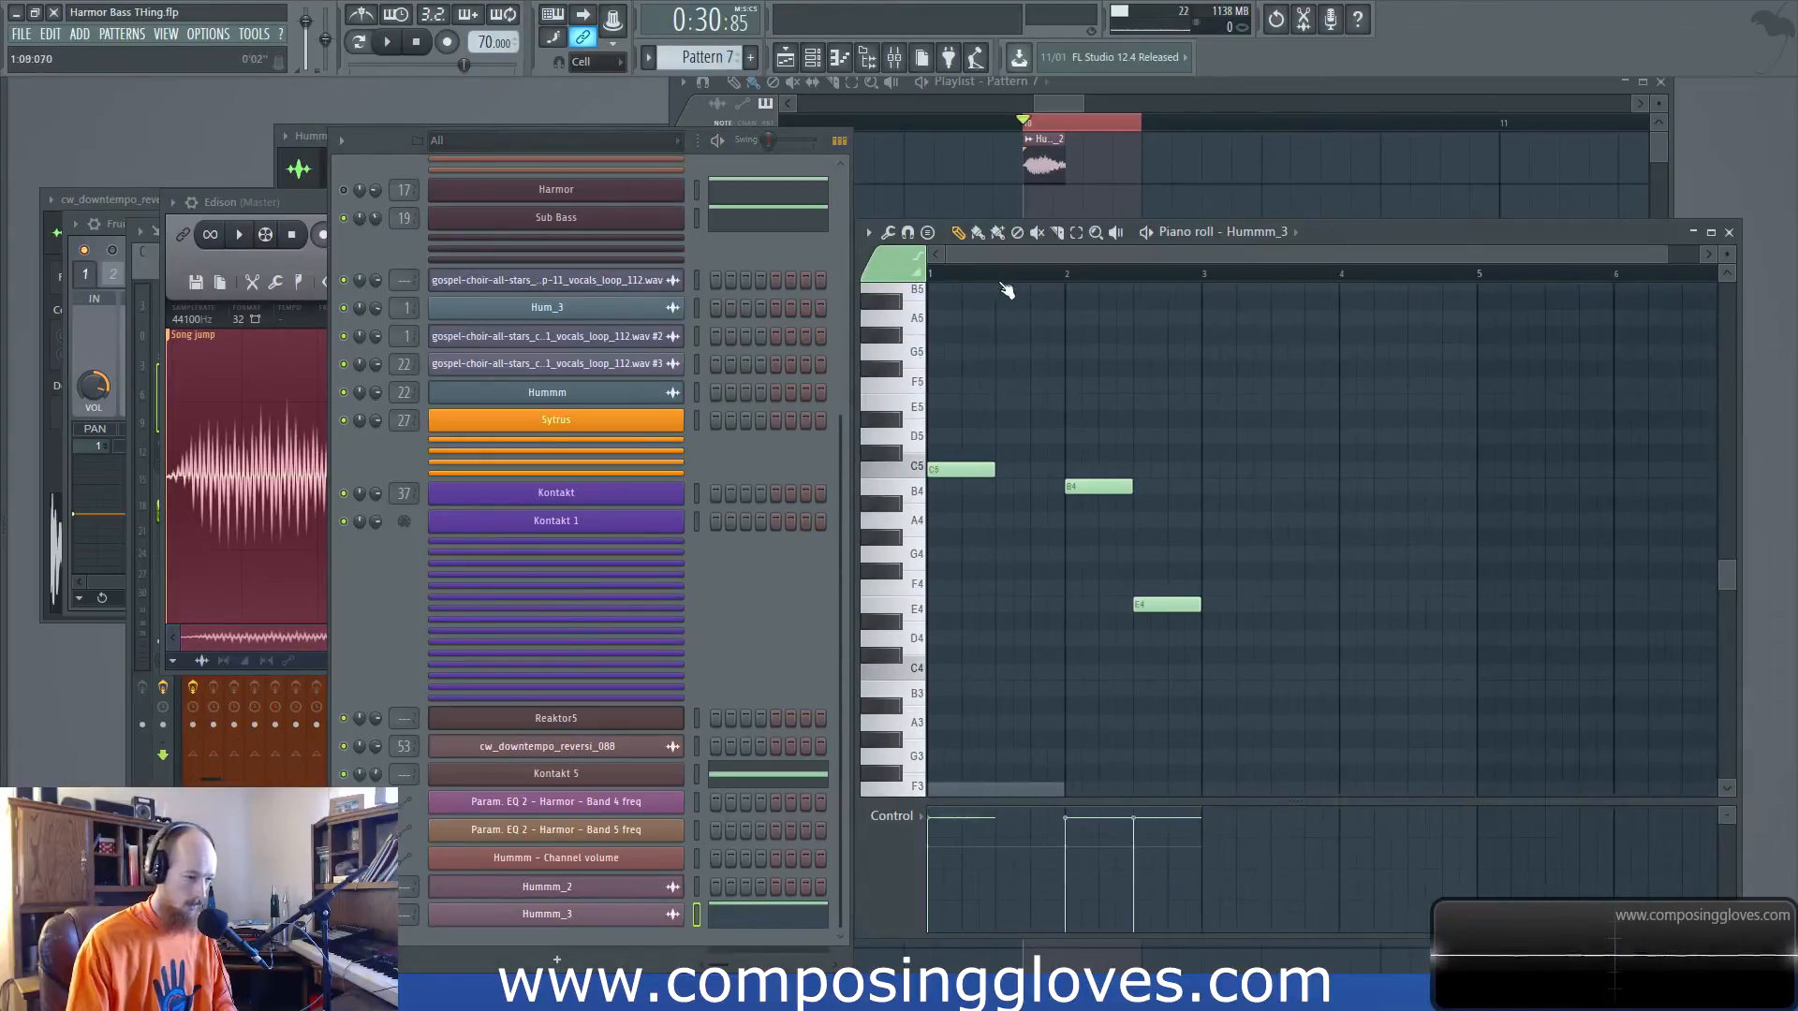
left_click(387, 41)
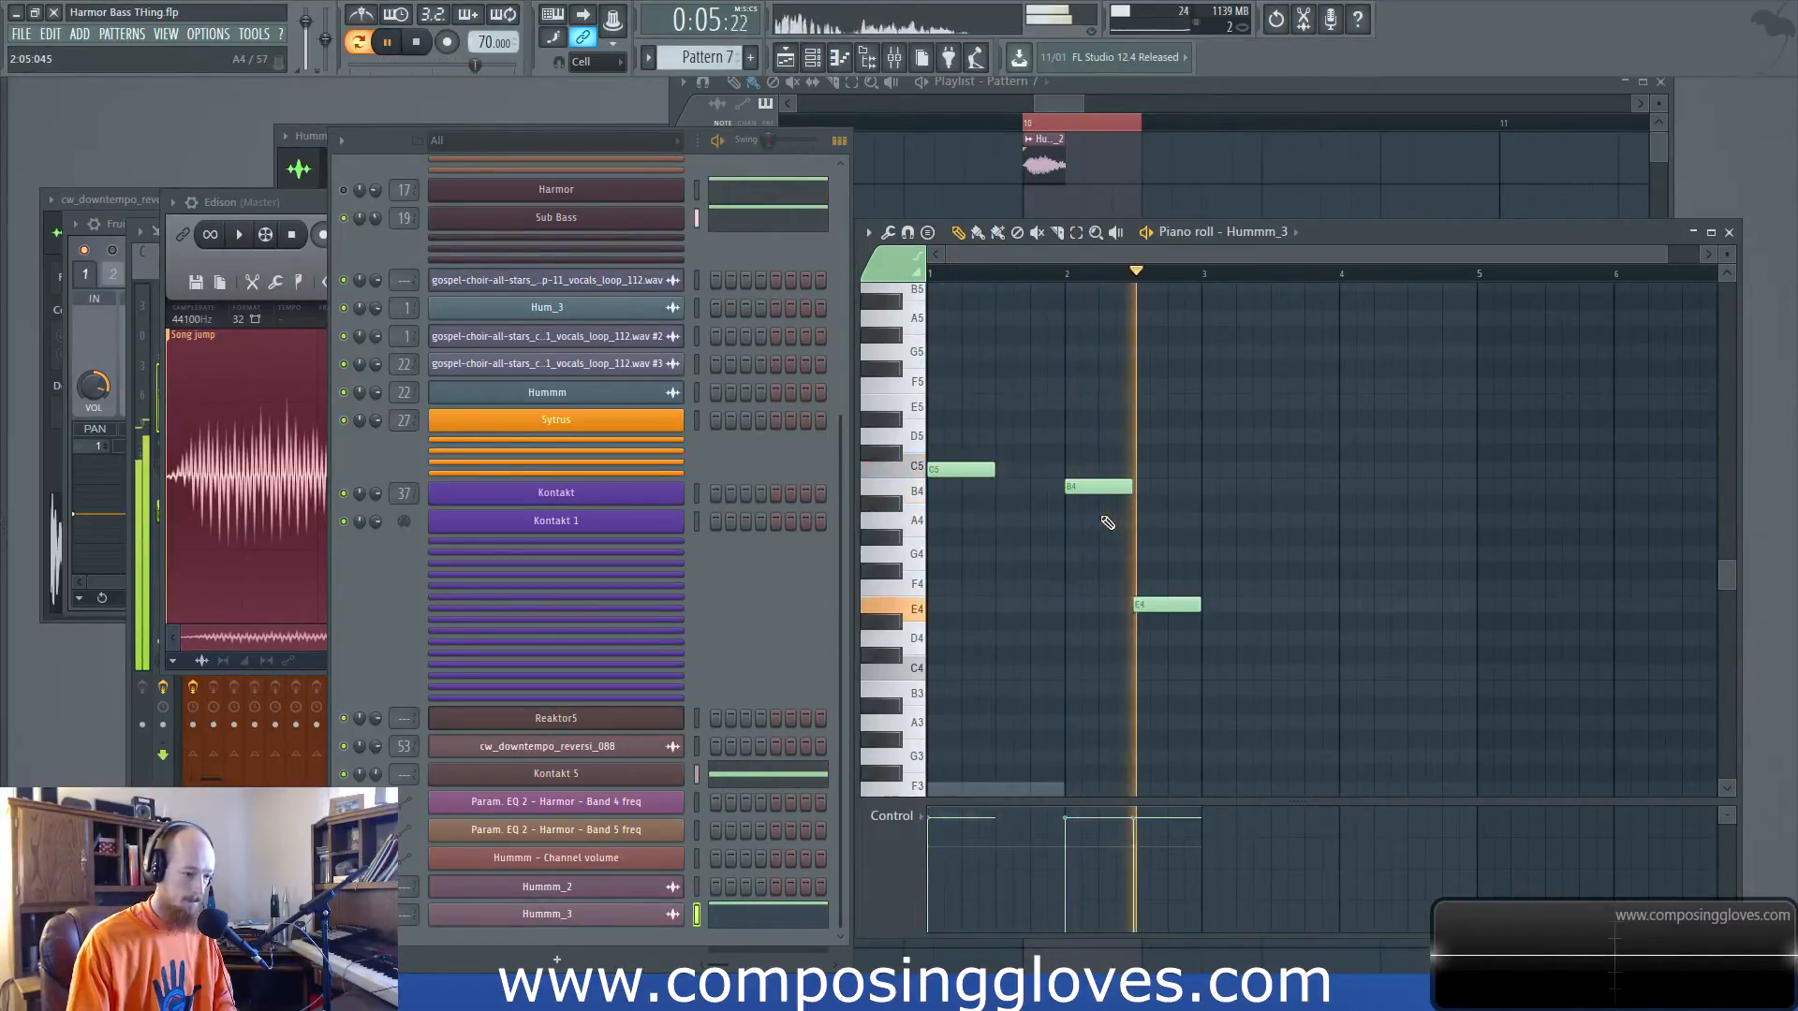
key("space")
Check the Hummm channel's mixer routing and route the Hummm_3 channel to mixer track 22
left_click(552, 915)
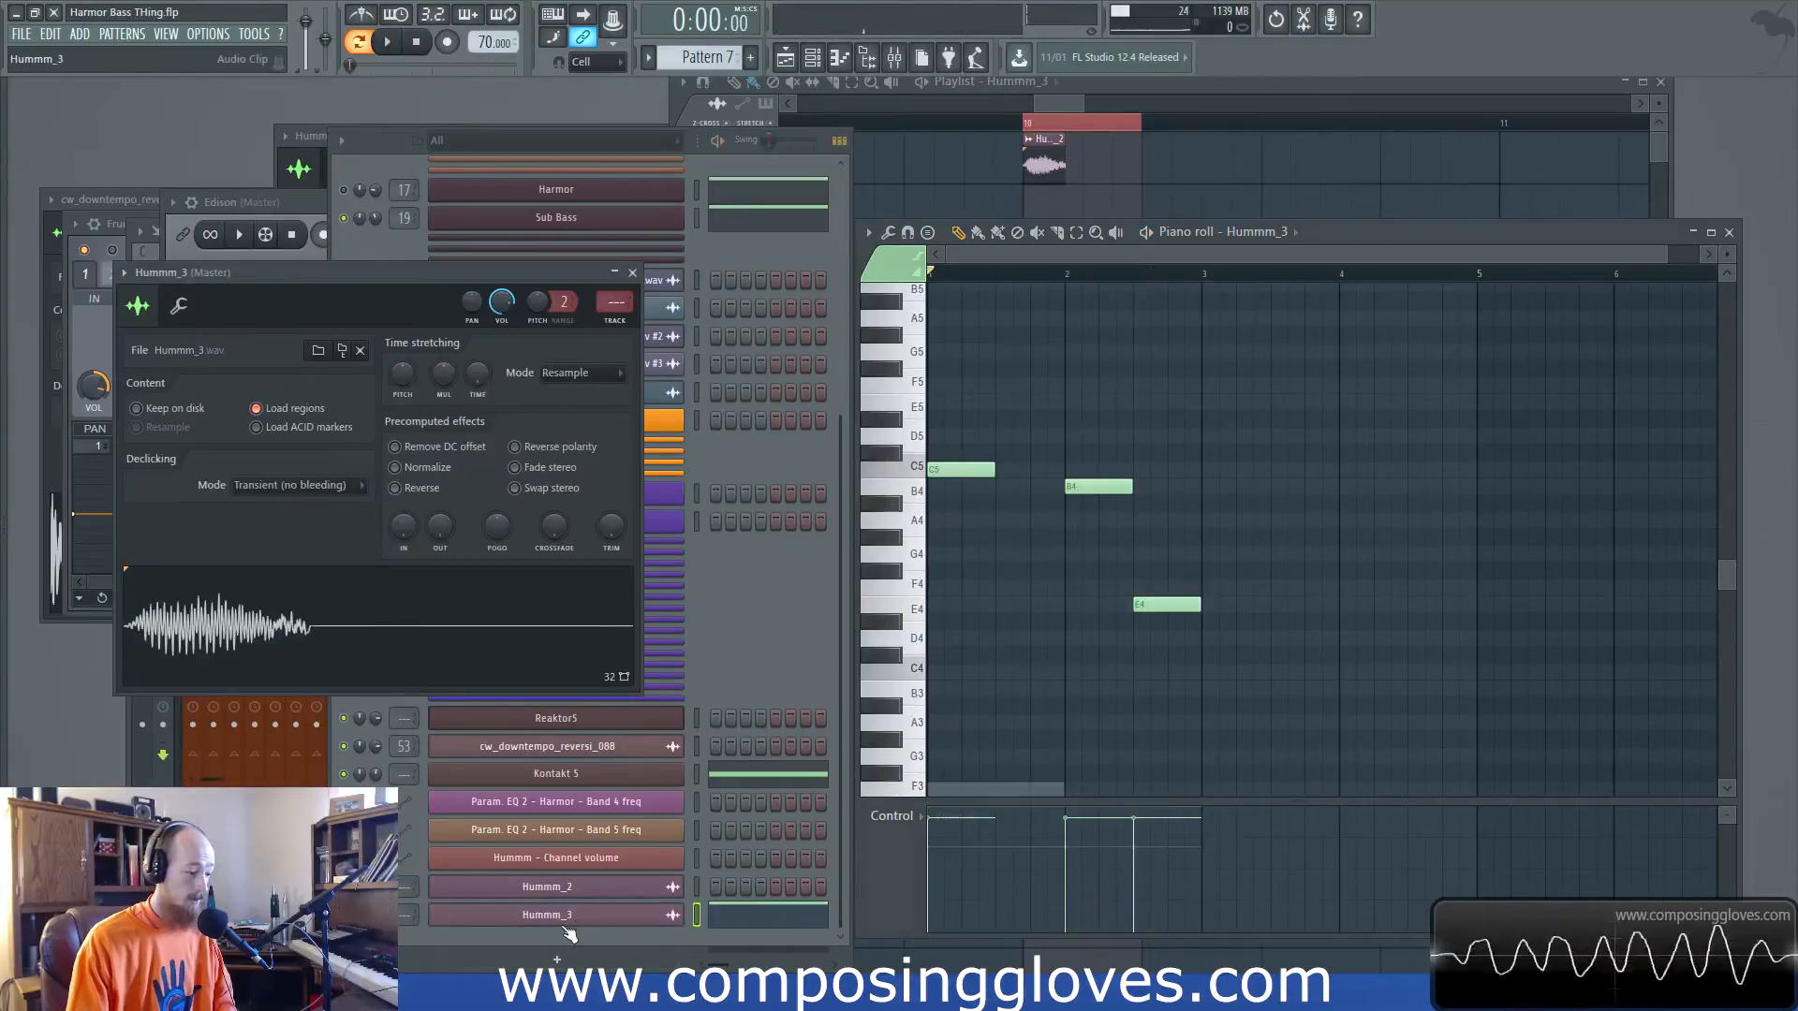
left_click_drag(422, 275, 370, 416)
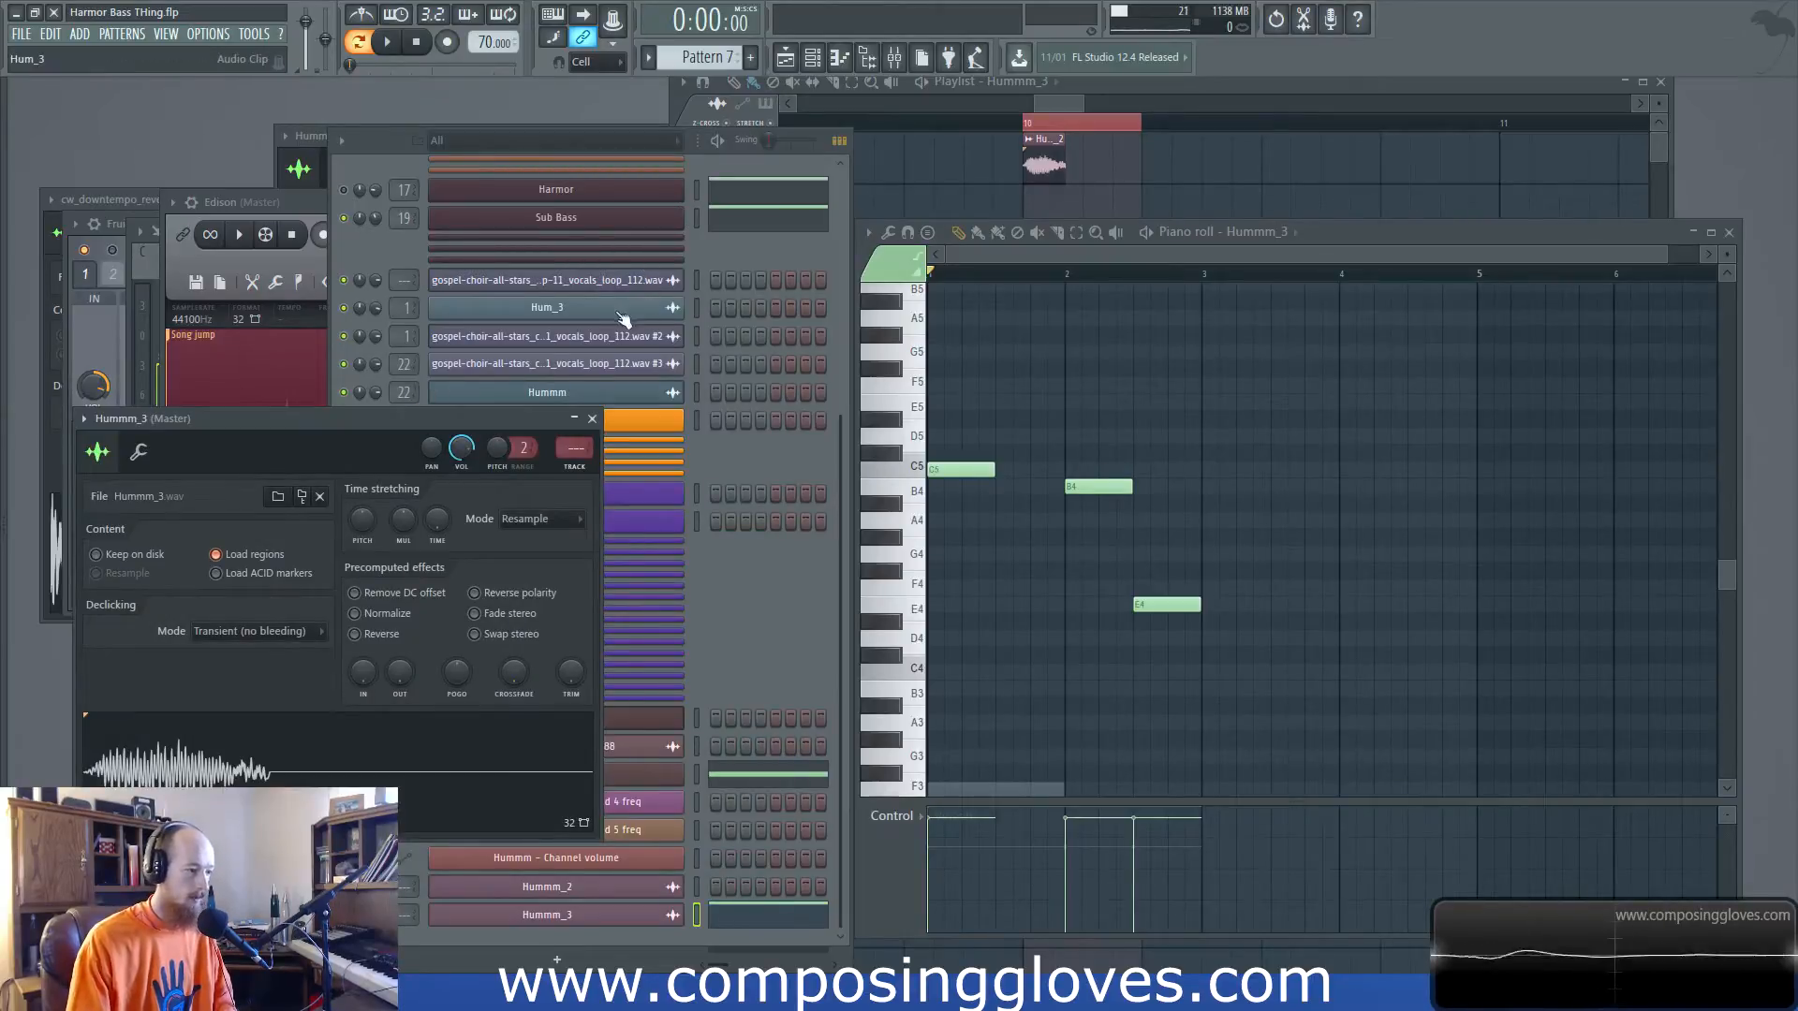
left_click(550, 393)
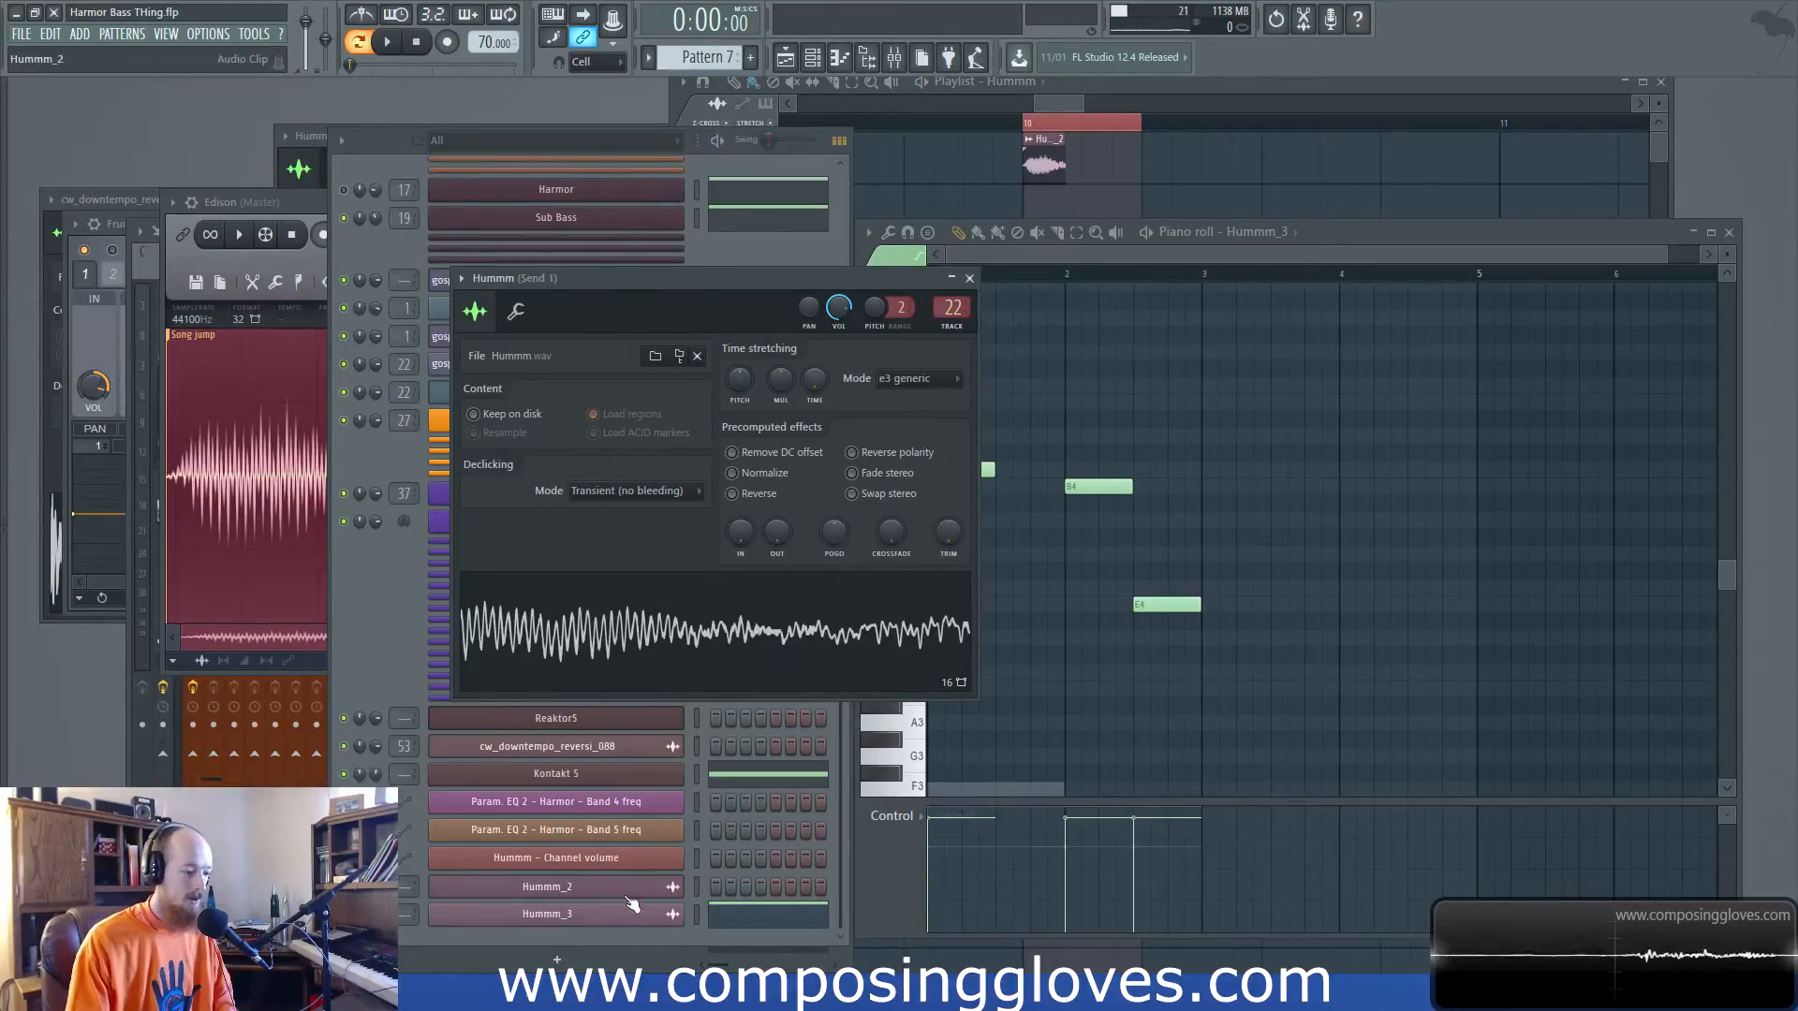
left_click(613, 919)
left_click_drag(552, 517, 553, 487)
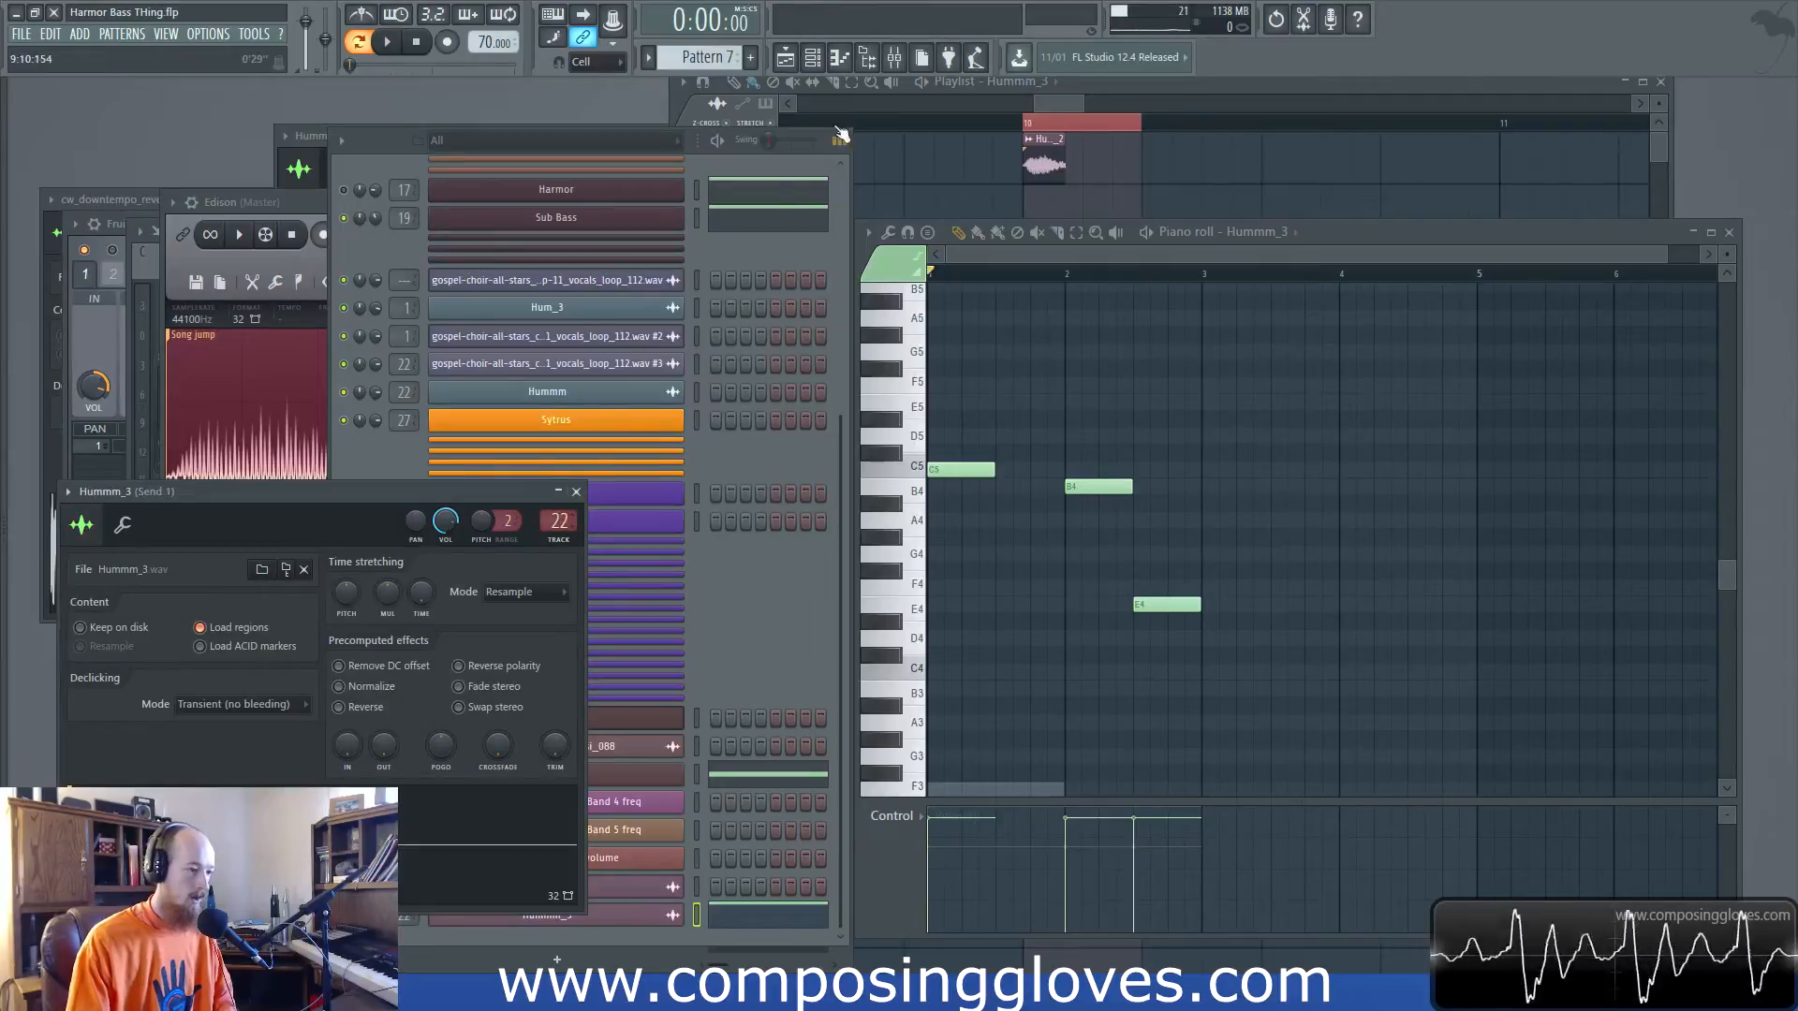
Open the mixer beside the channels and examine the effects on the Hum_3 channel's mixer track
left_click(894, 57)
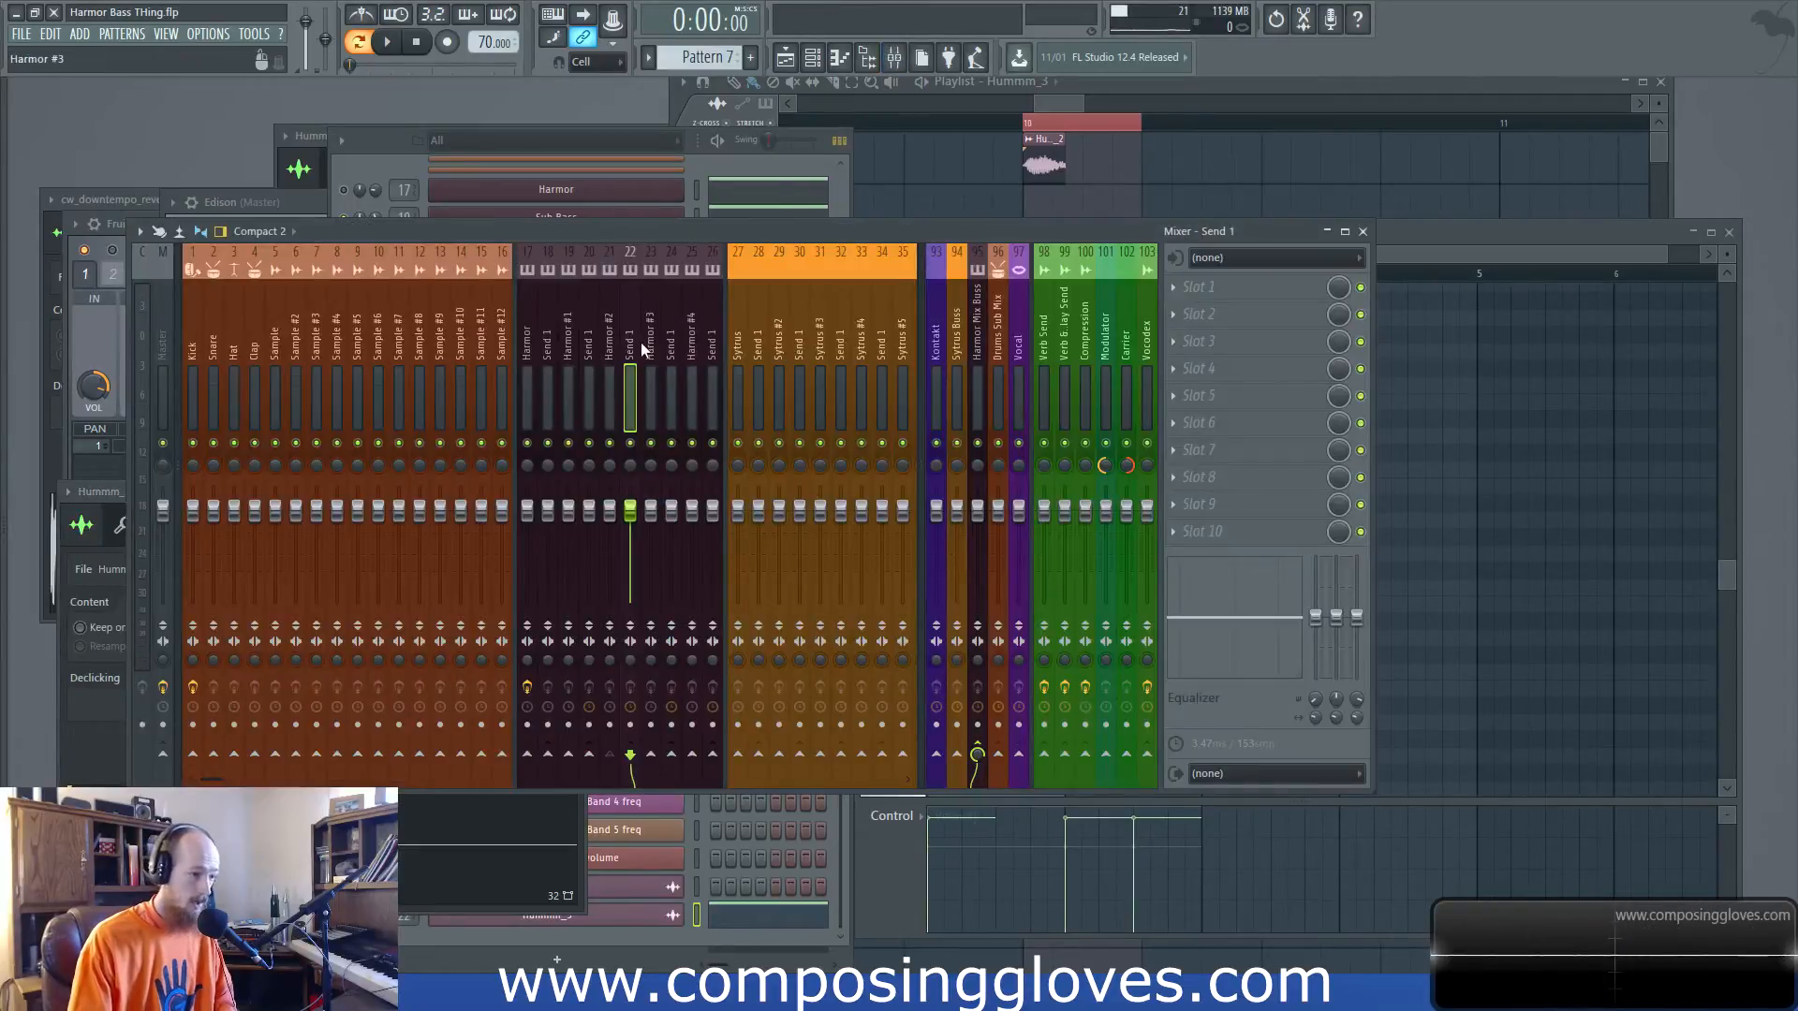
left_click_drag(704, 236, 890, 546)
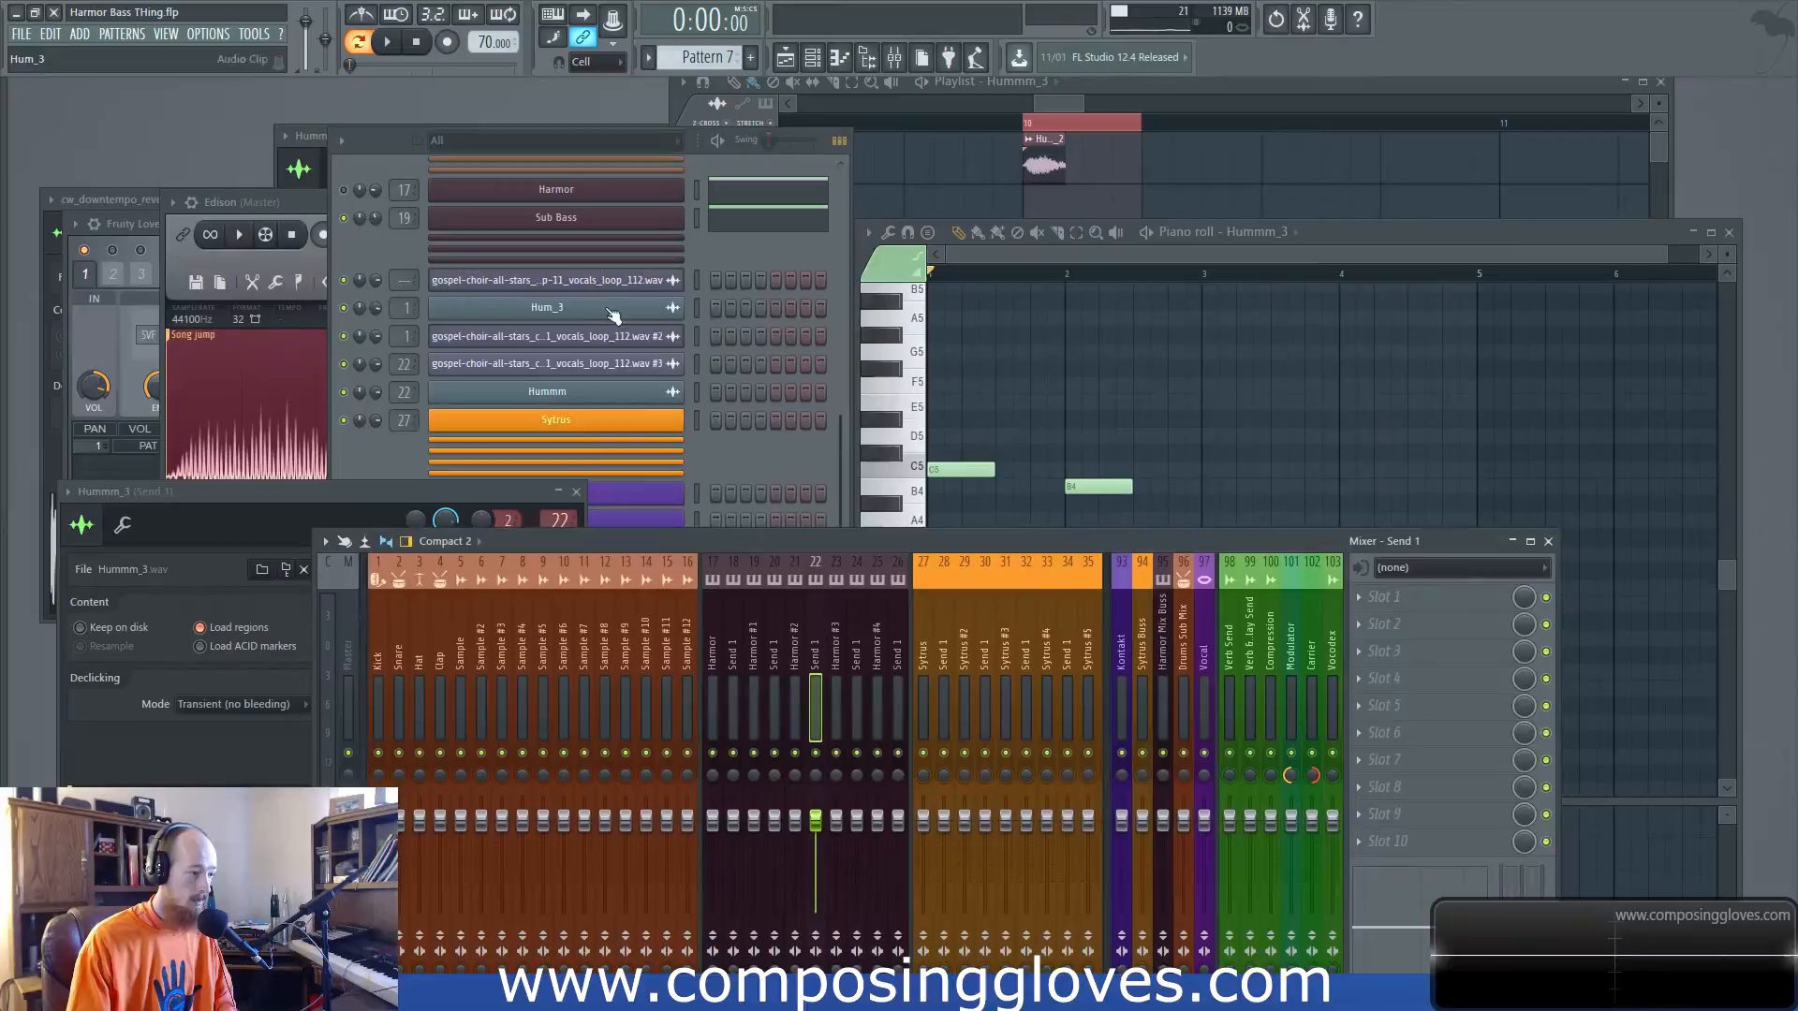
left_click(730, 263)
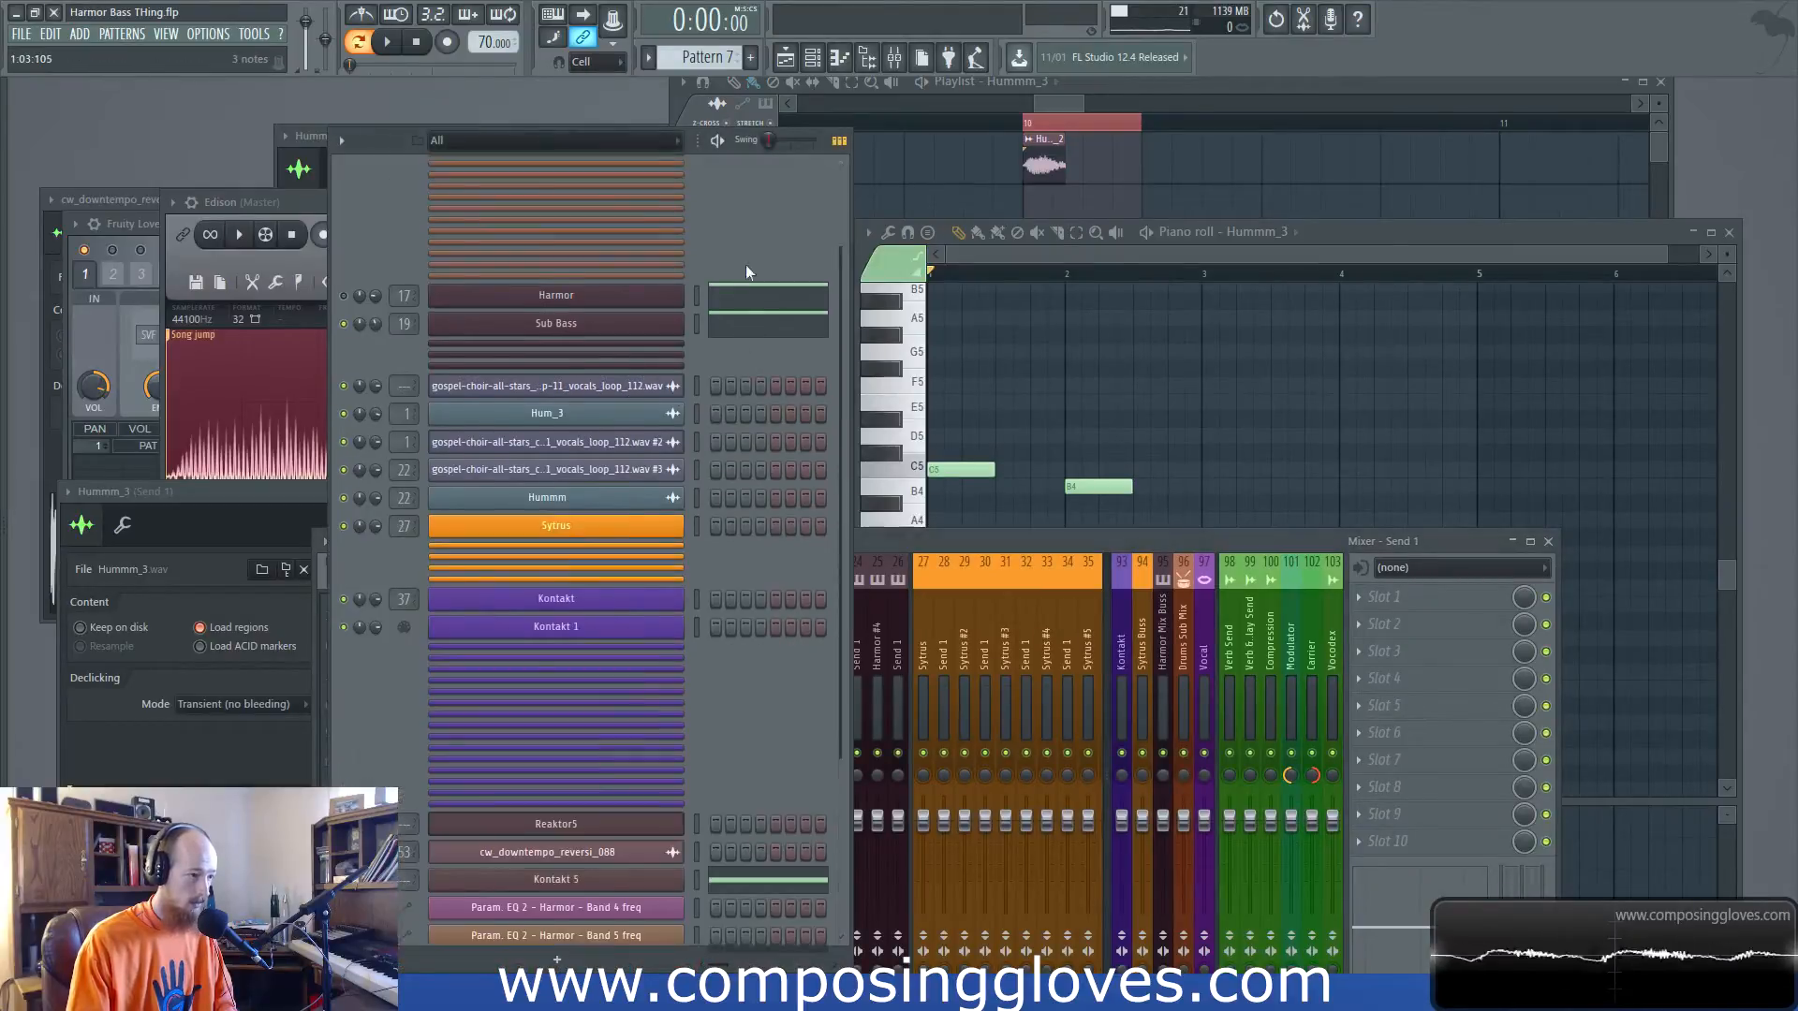
scroll(681, 350, "up", 3)
left_click(635, 468)
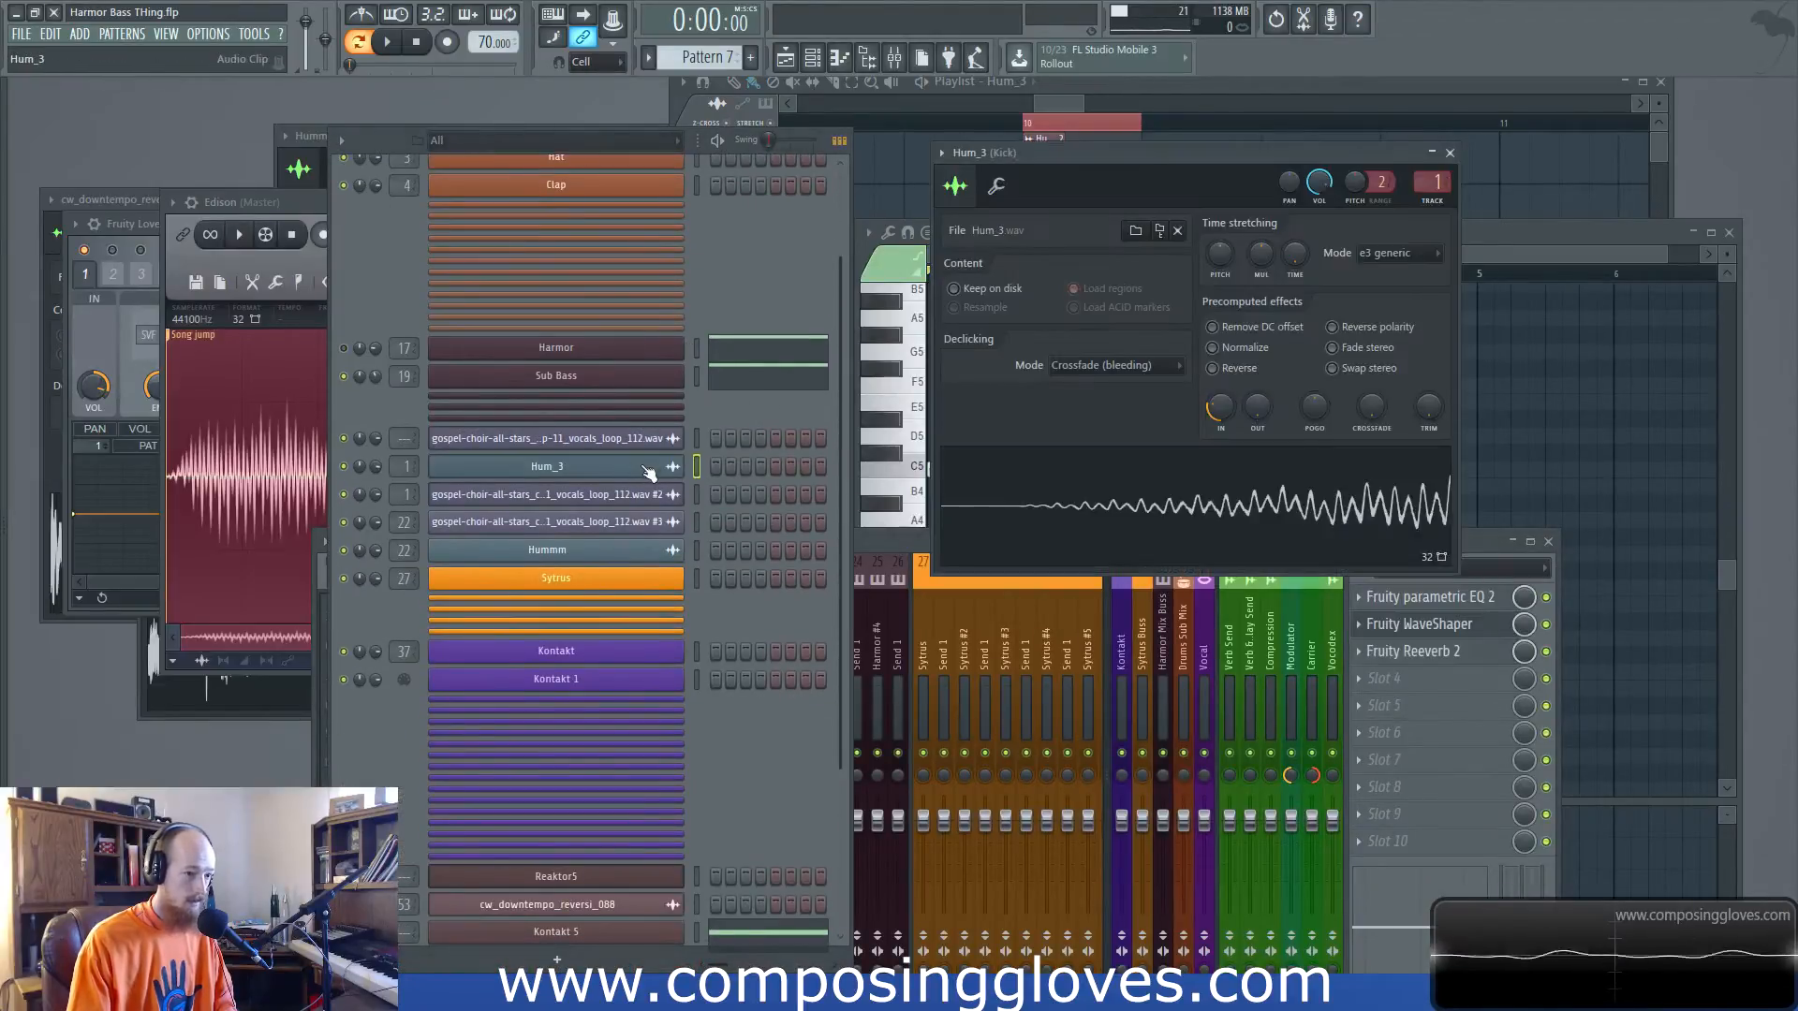
Open the Hummm_3 channel's settings and route it to mixer track 1
scroll(541, 857, "down", 3)
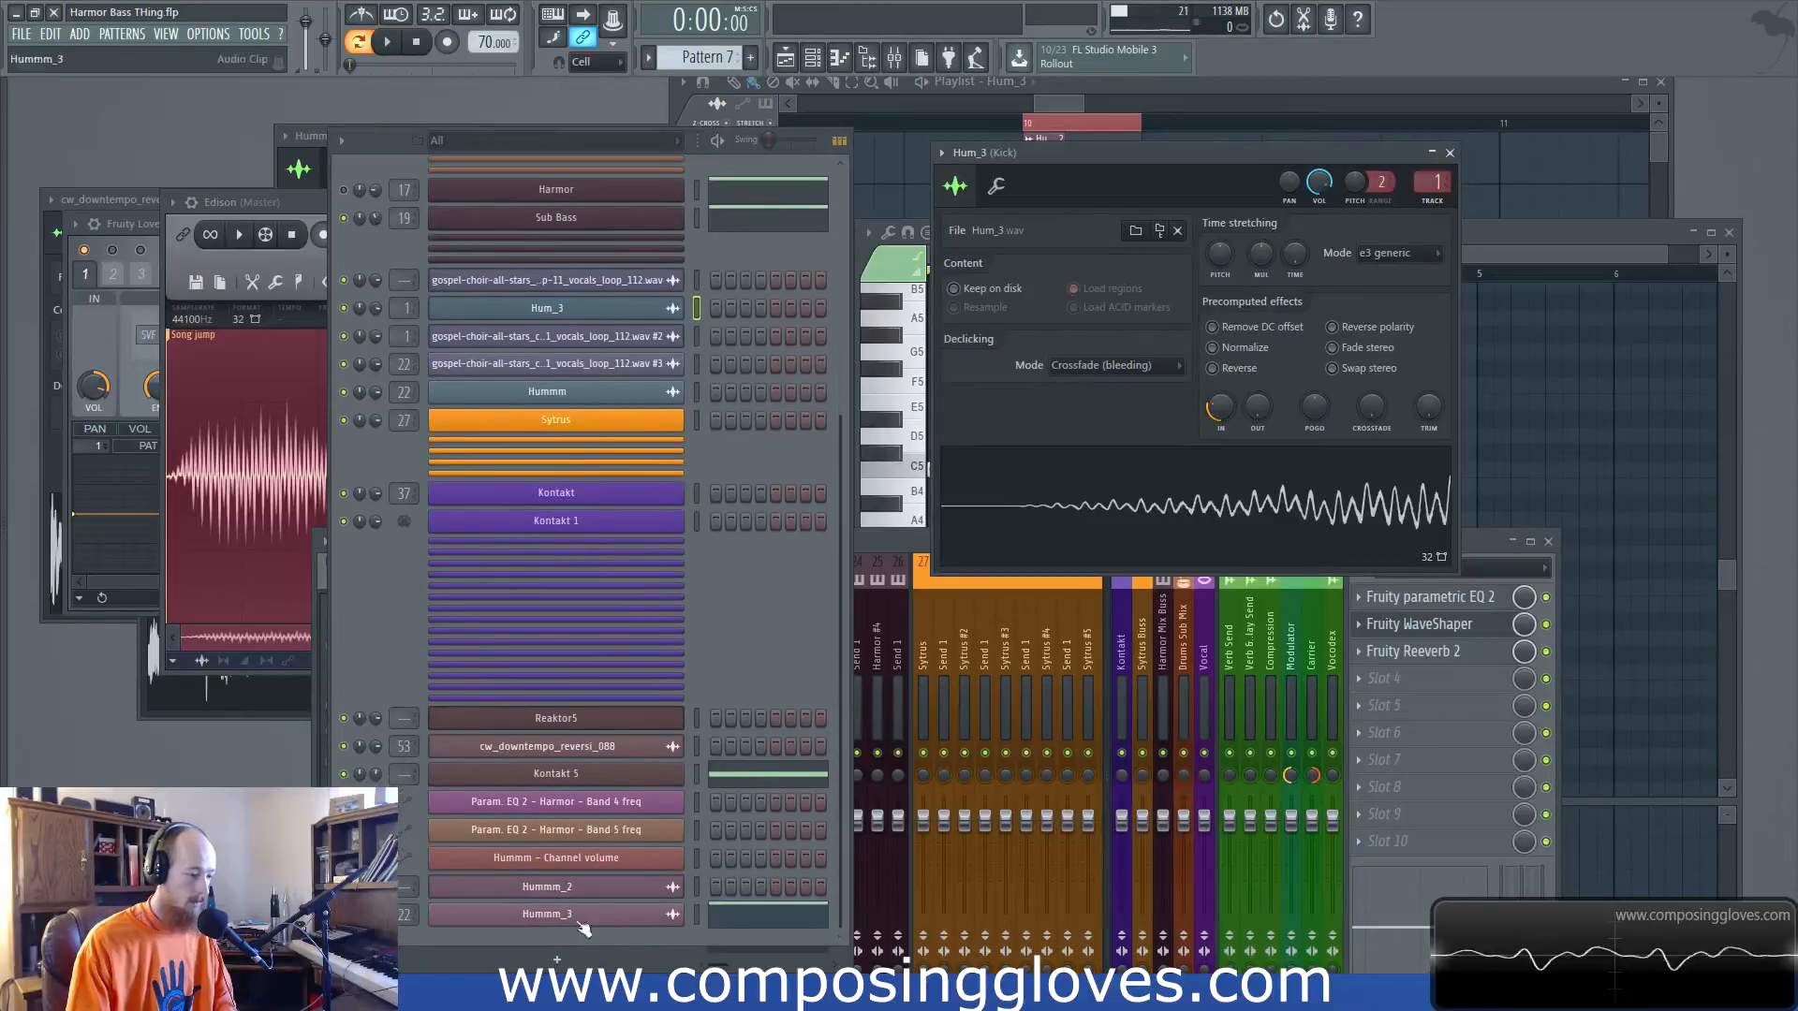
left_click(578, 915)
left_click_drag(559, 521, 563, 534)
Play the pattern through the Kick mixer track and check its WaveShaper and Reeverb 2 effects, bypassing and re-enabling the WaveShaper
left_click_drag(1260, 532, 1249, 311)
left_click(1354, 354)
key("space")
key("space")
left_click(1346, 381)
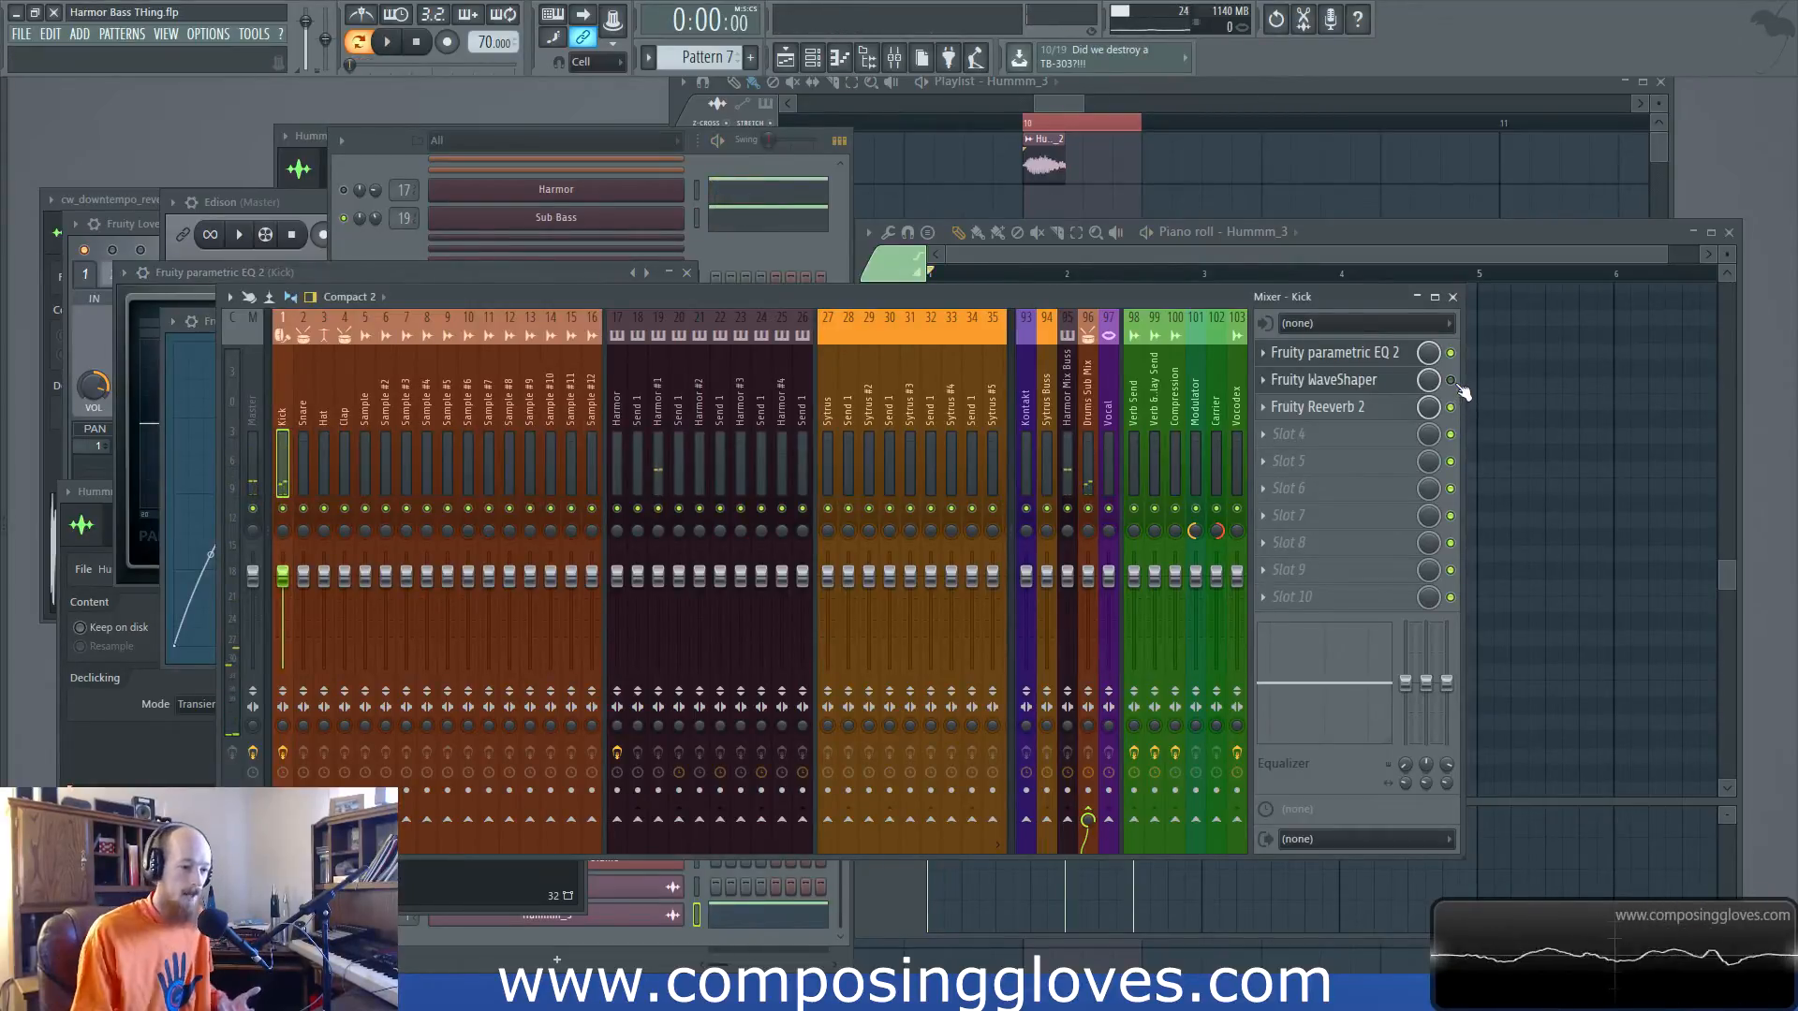
left_click(1363, 382)
left_click(1363, 381)
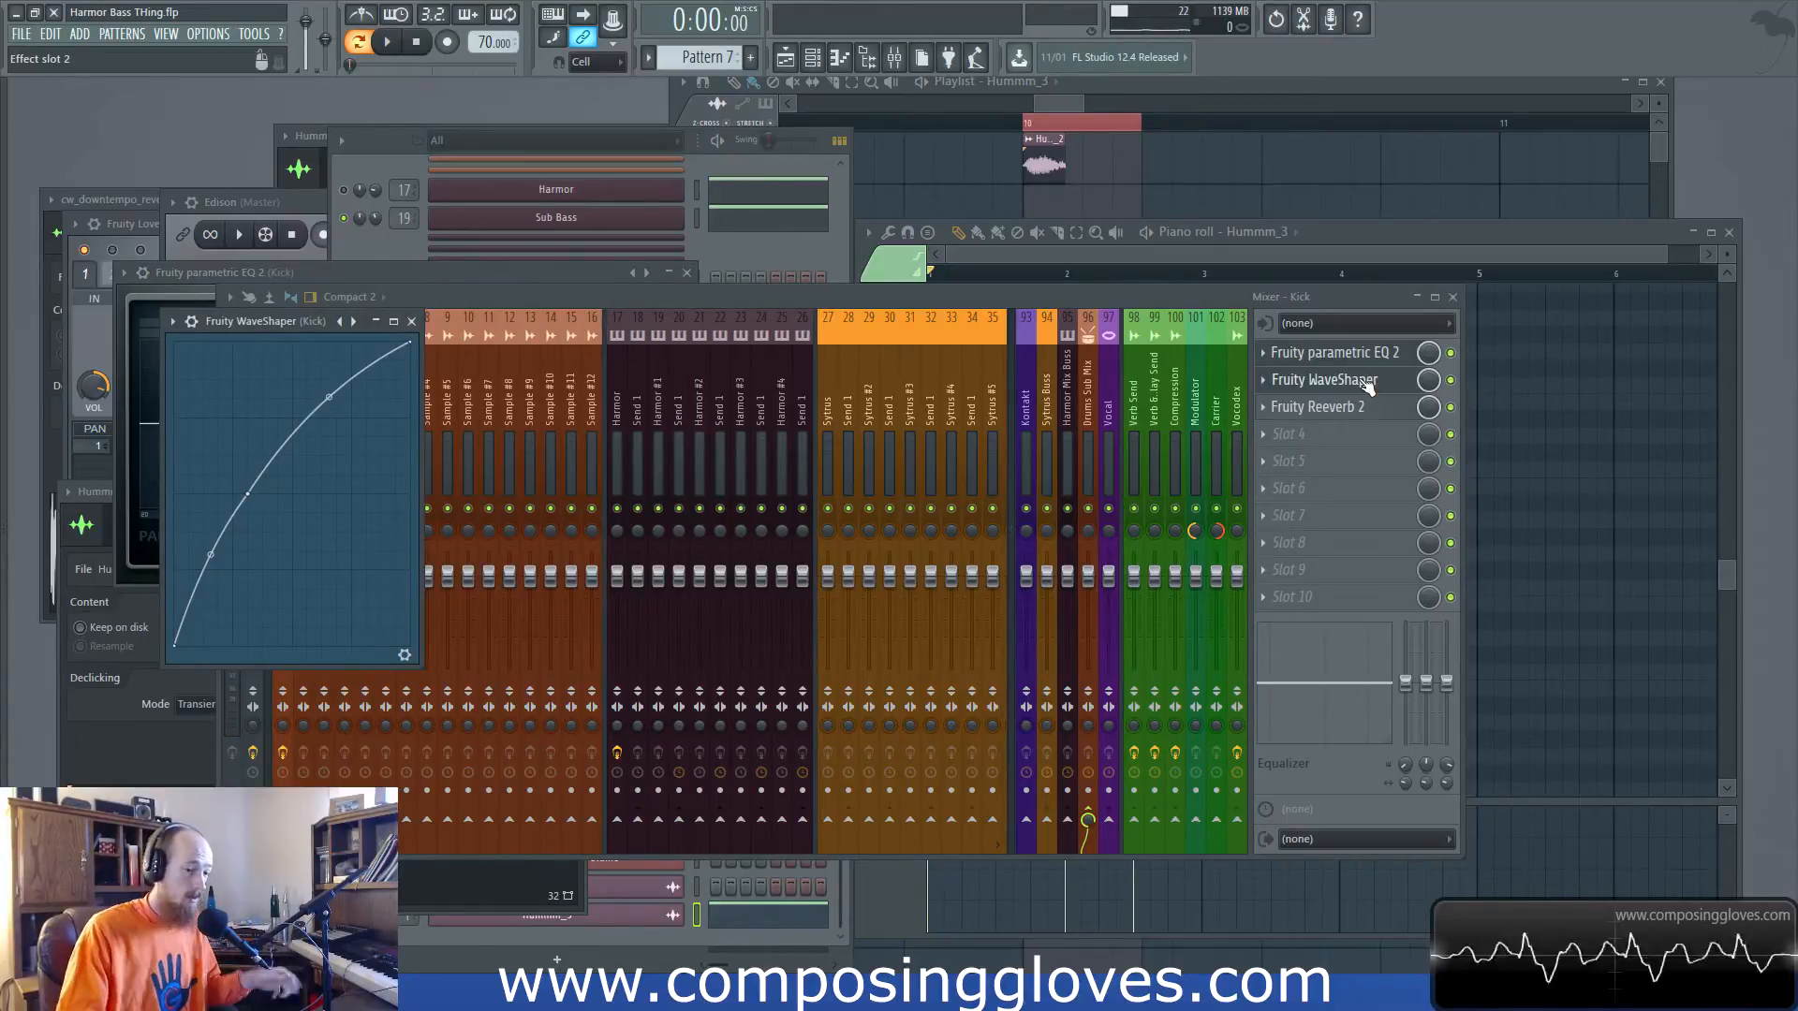
left_click(1382, 417)
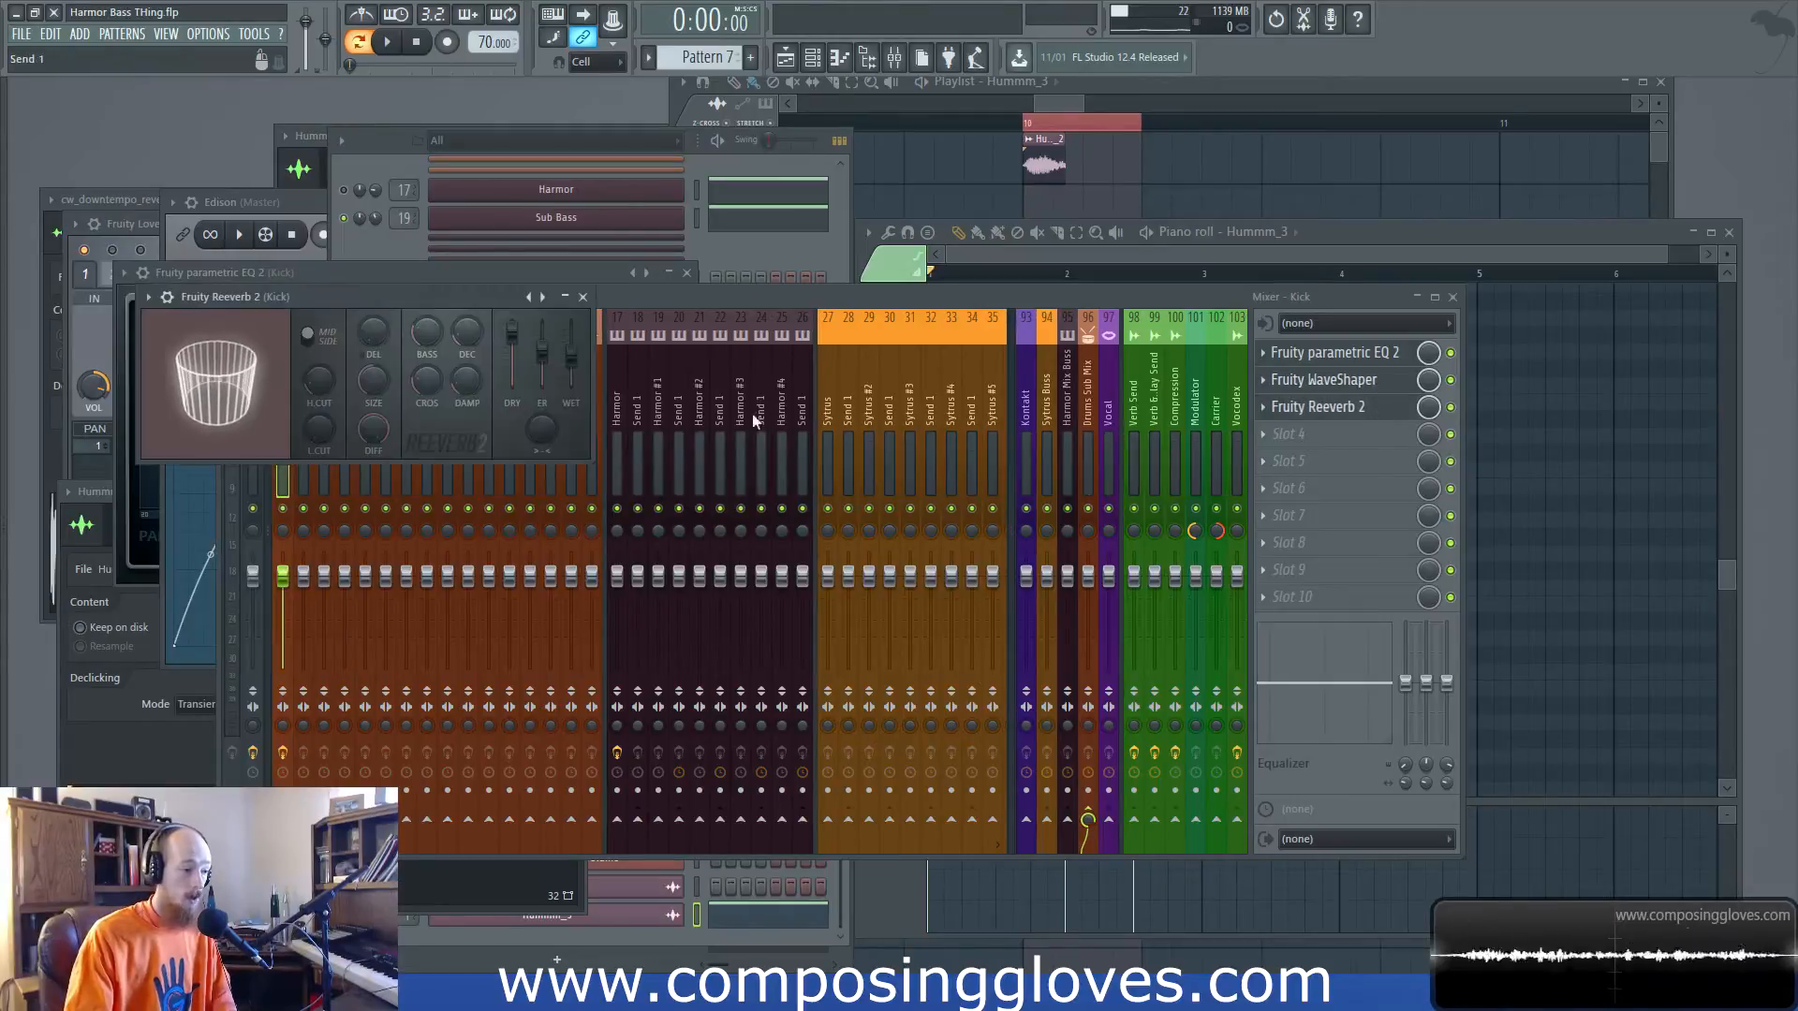
Delete the Hummm_2 audio clip at bar 10 of the playlist and pick the Pattern 6 clip at the song's start
left_click(969, 213)
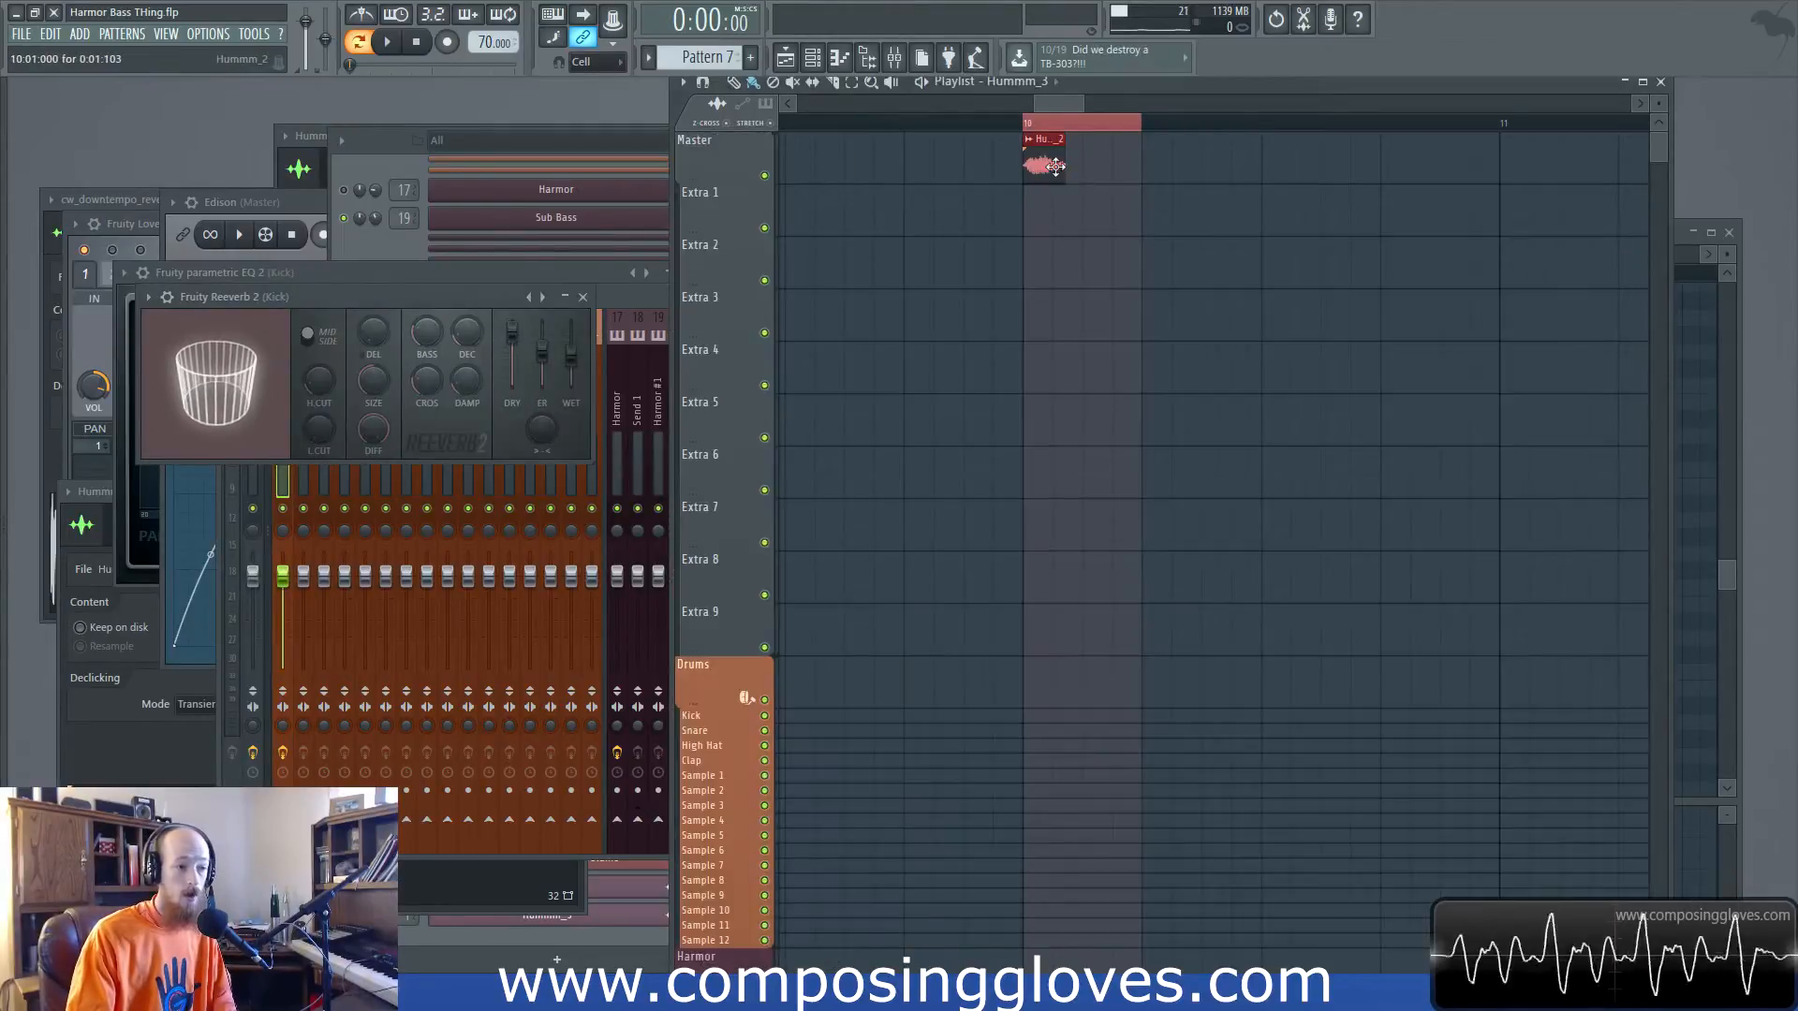
left_click_drag(969, 213, 1181, 197)
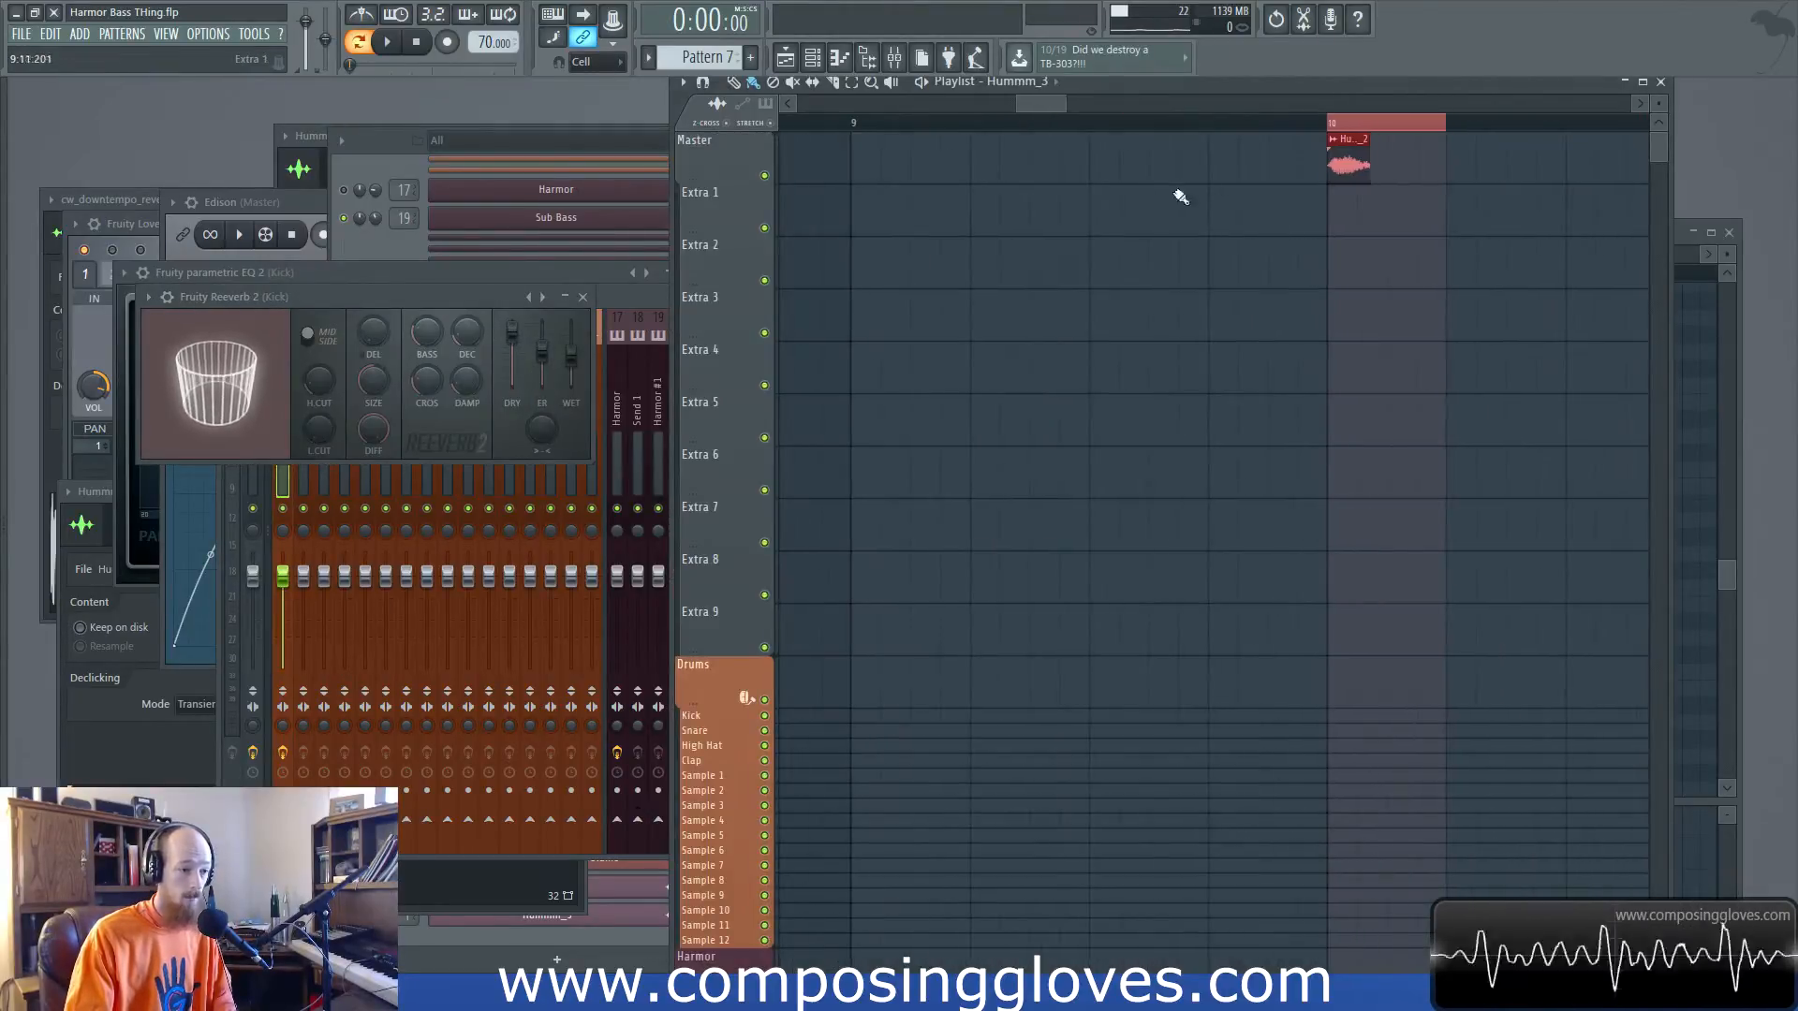
right_click(1345, 167)
scroll(1016, 150, "down", 2)
left_click_drag(1045, 103, 773, 116)
left_click(862, 161)
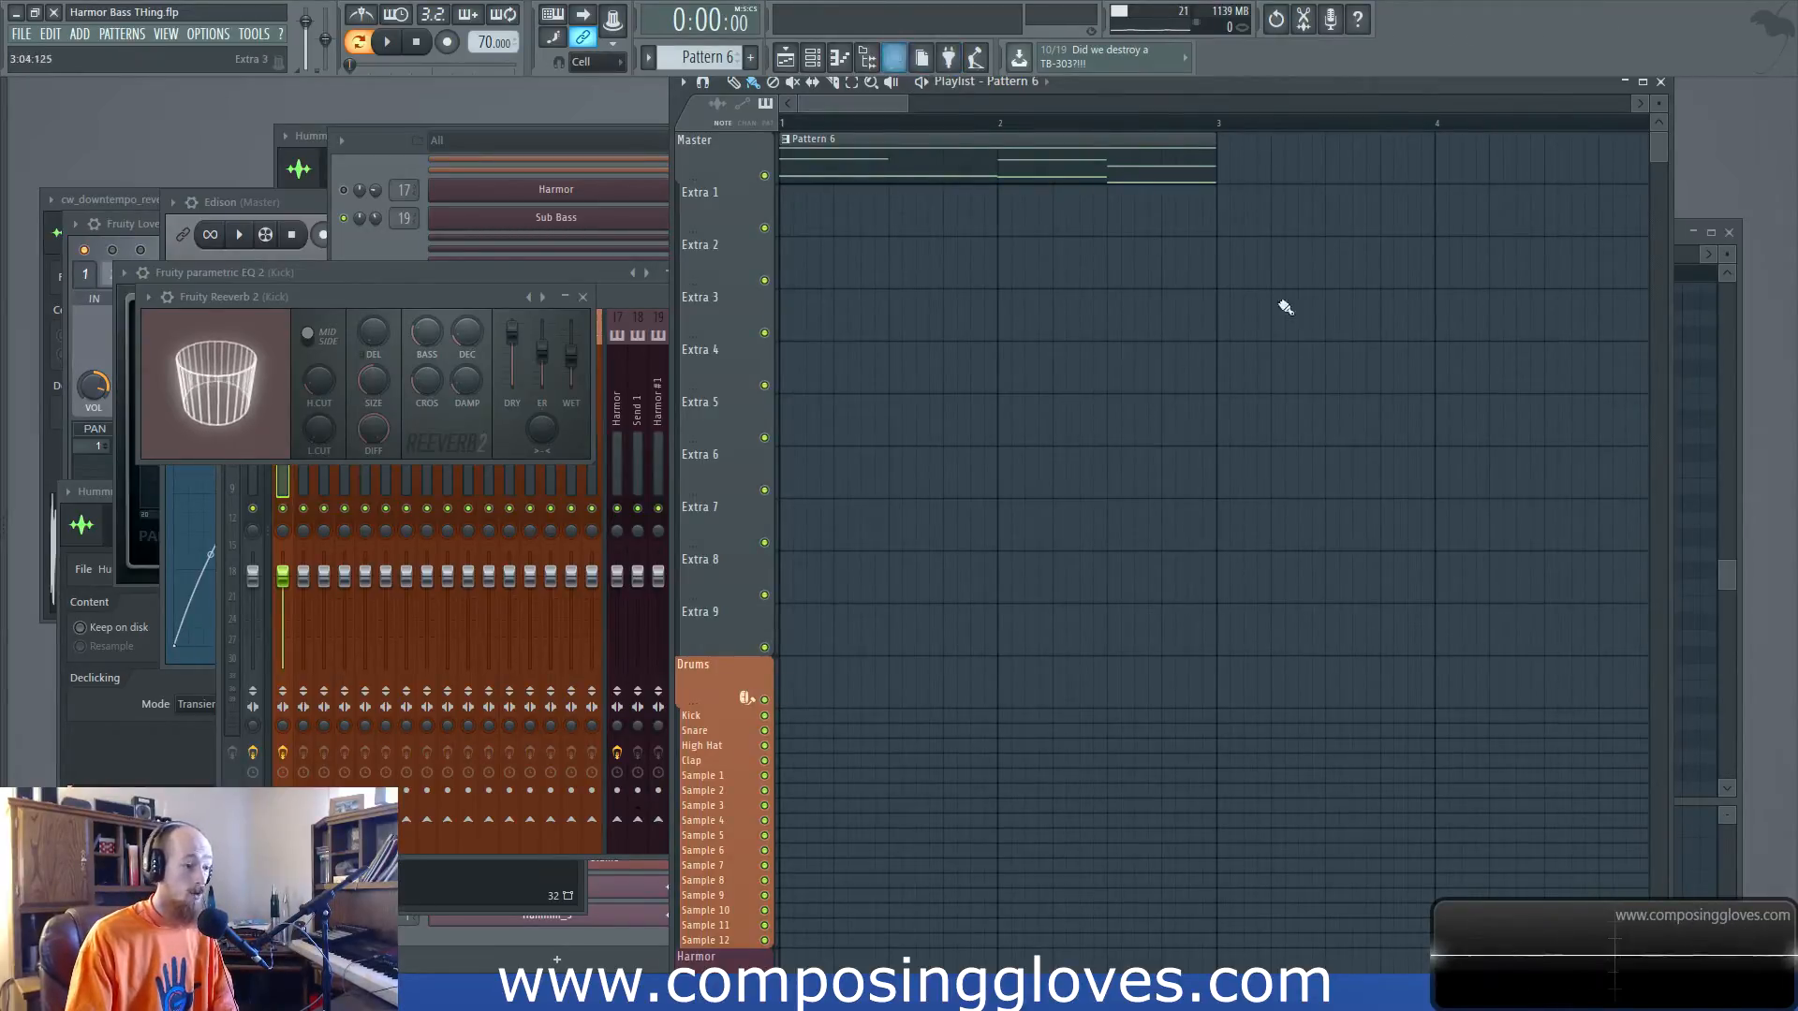
scroll(1199, 276, "down", 3)
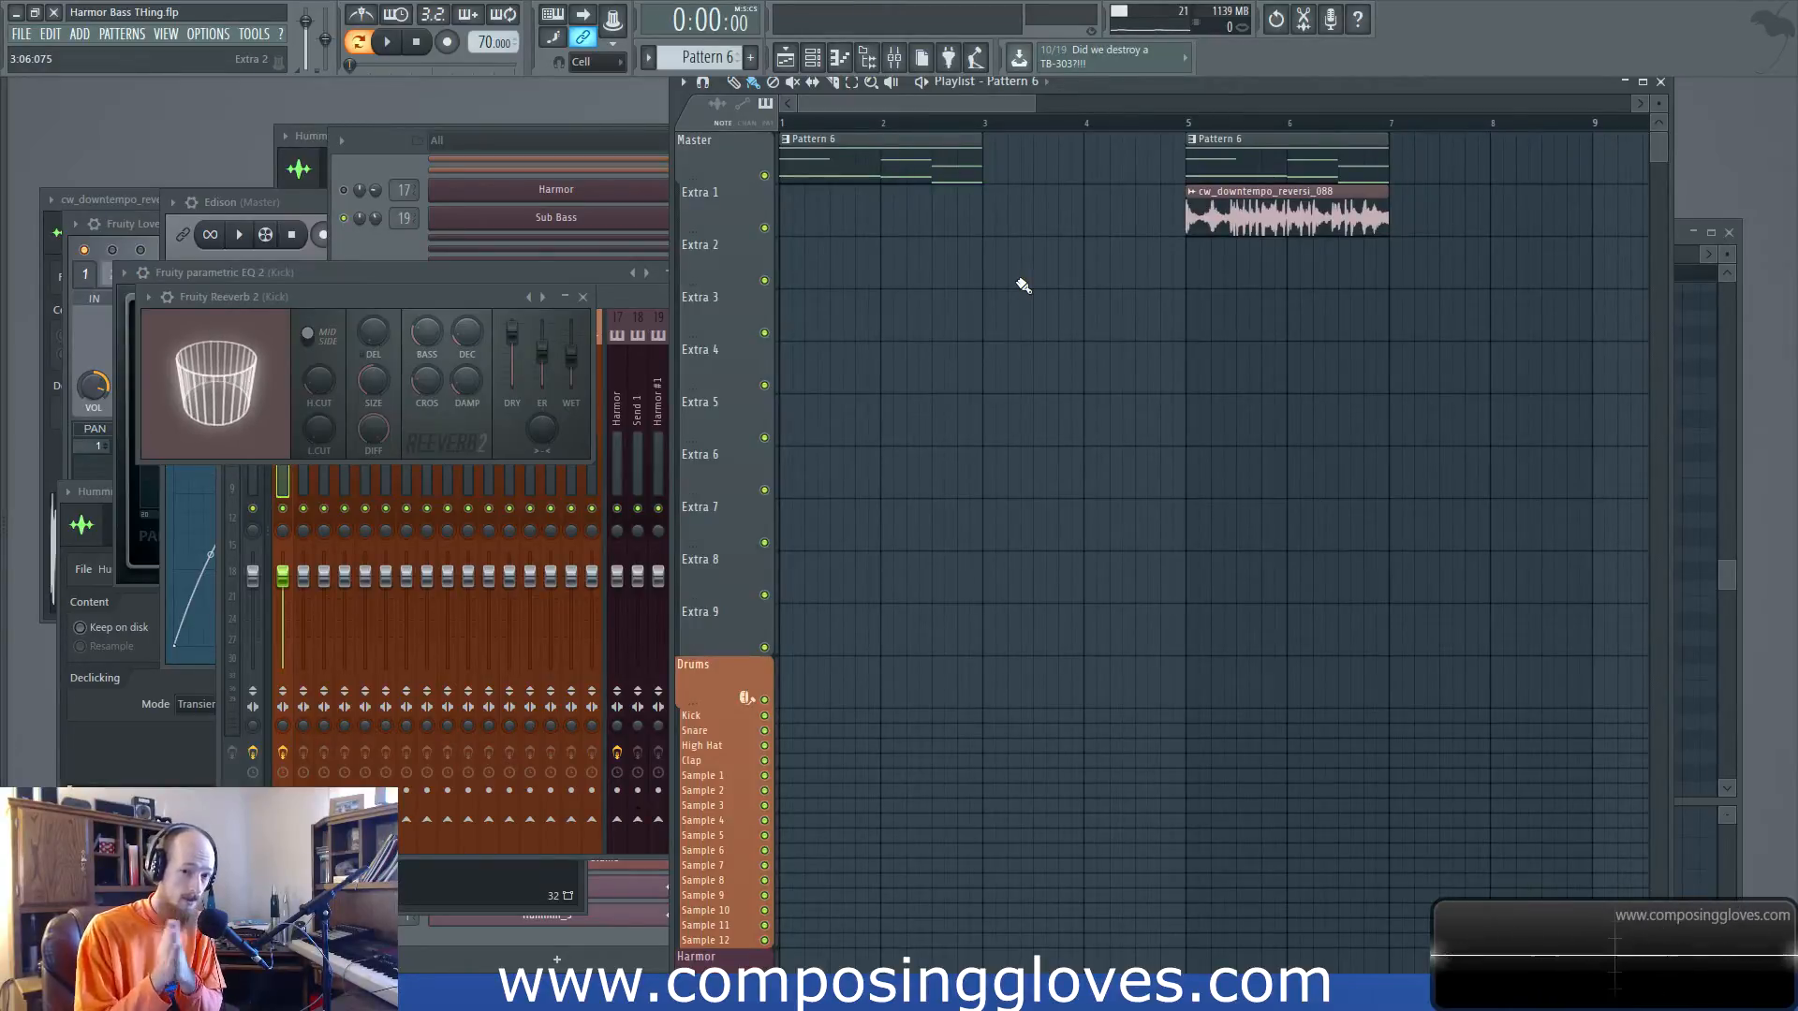
Switch playback to song mode and review the WaveShaper and Reeverb 2 settings on the Kick mixer track
key("l")
key("F6")
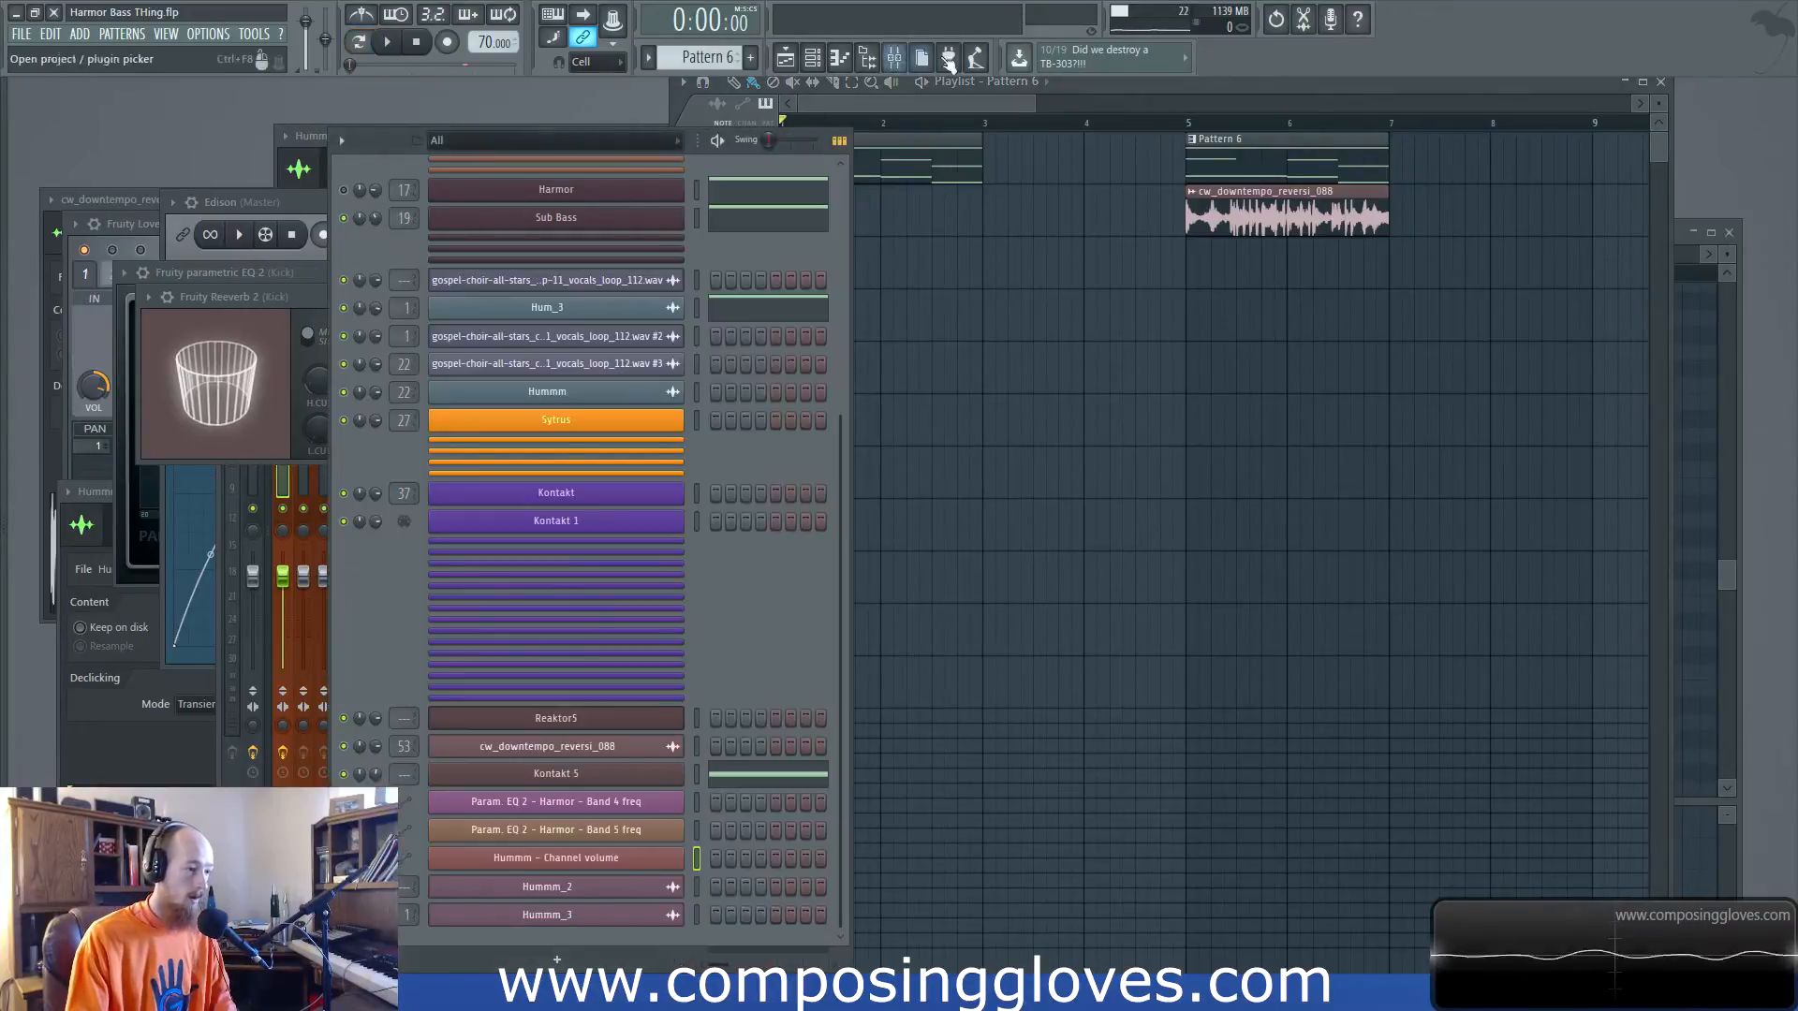
left_click(899, 64)
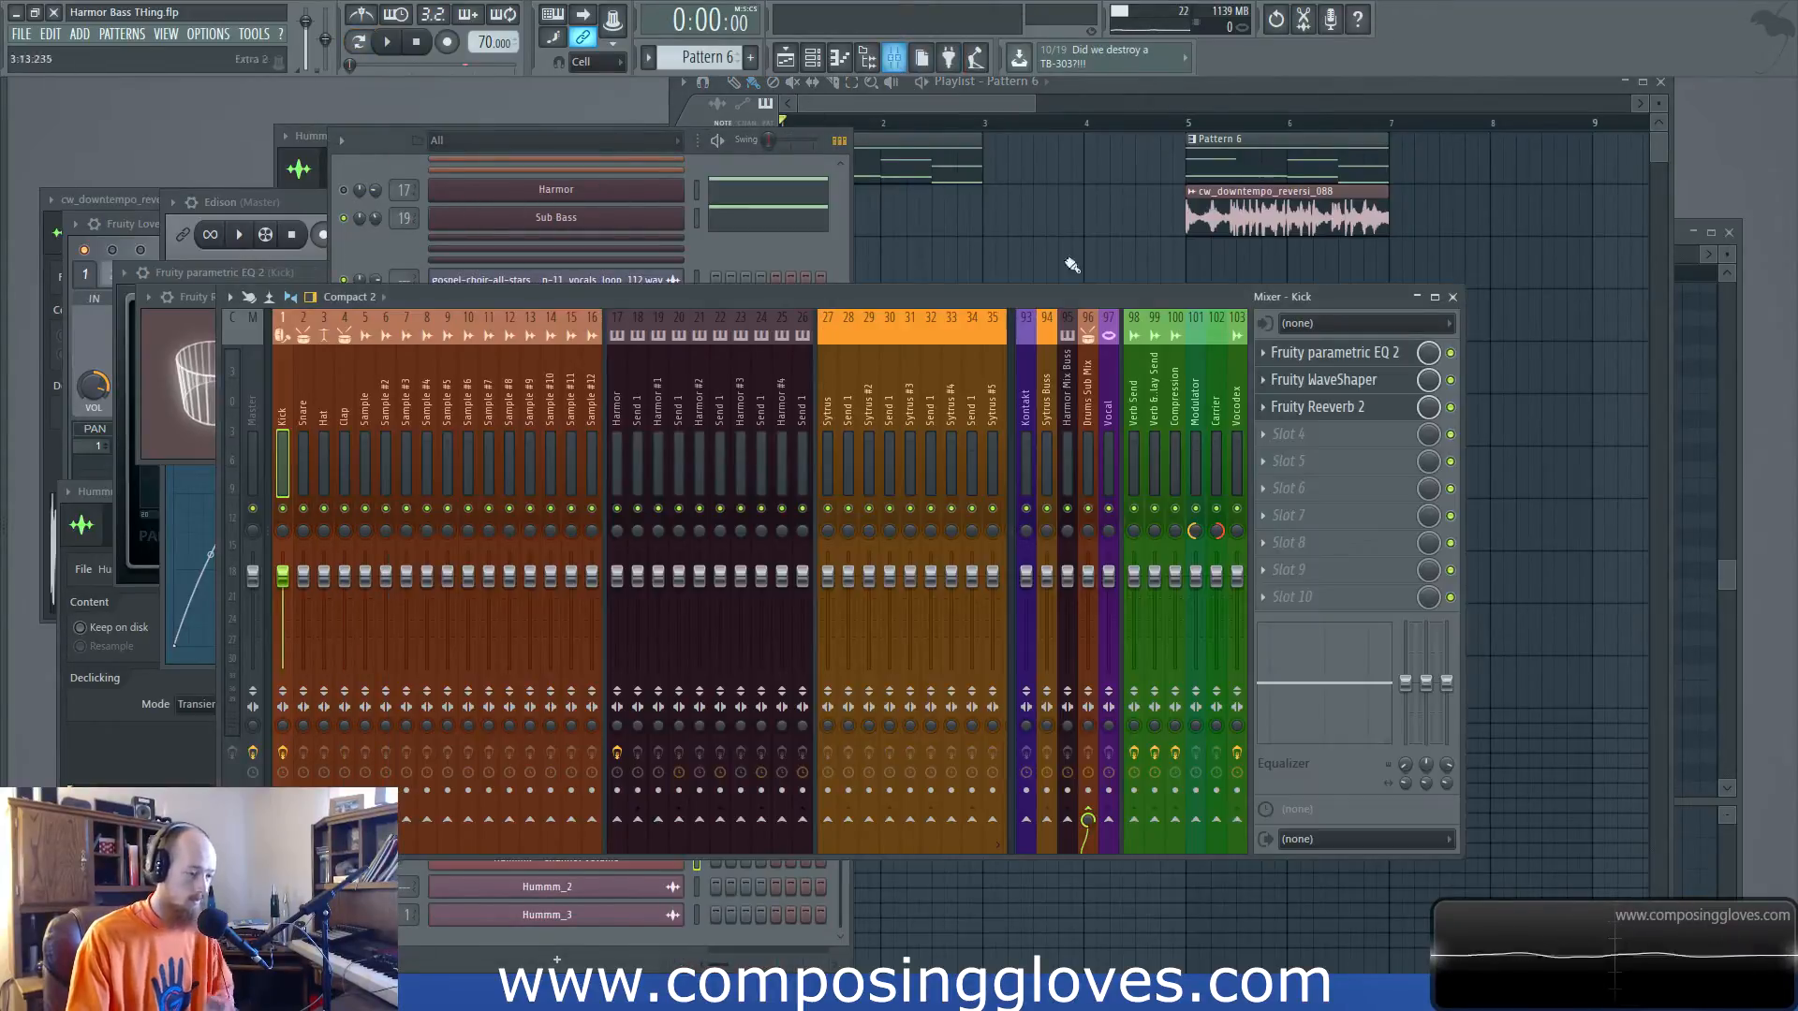
left_click(1356, 405)
left_click(1354, 389)
mouse_move(1, 495)
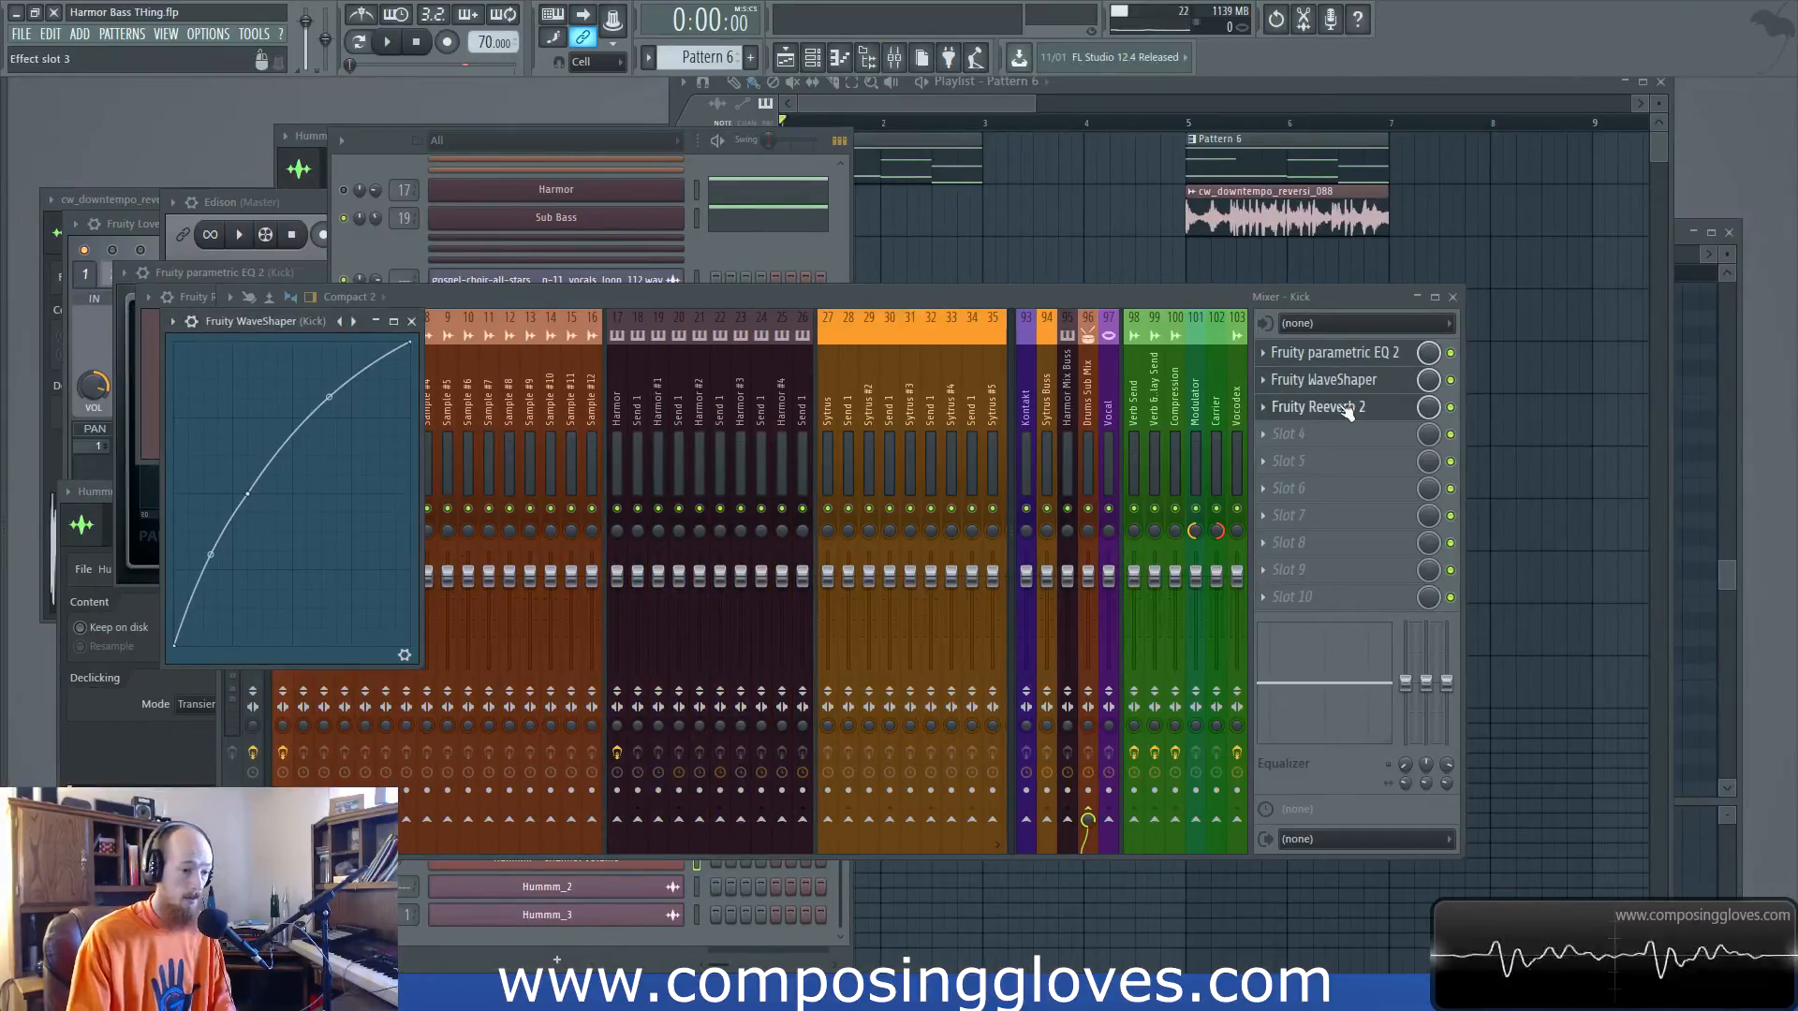
left_click(1341, 408)
left_click(1341, 409)
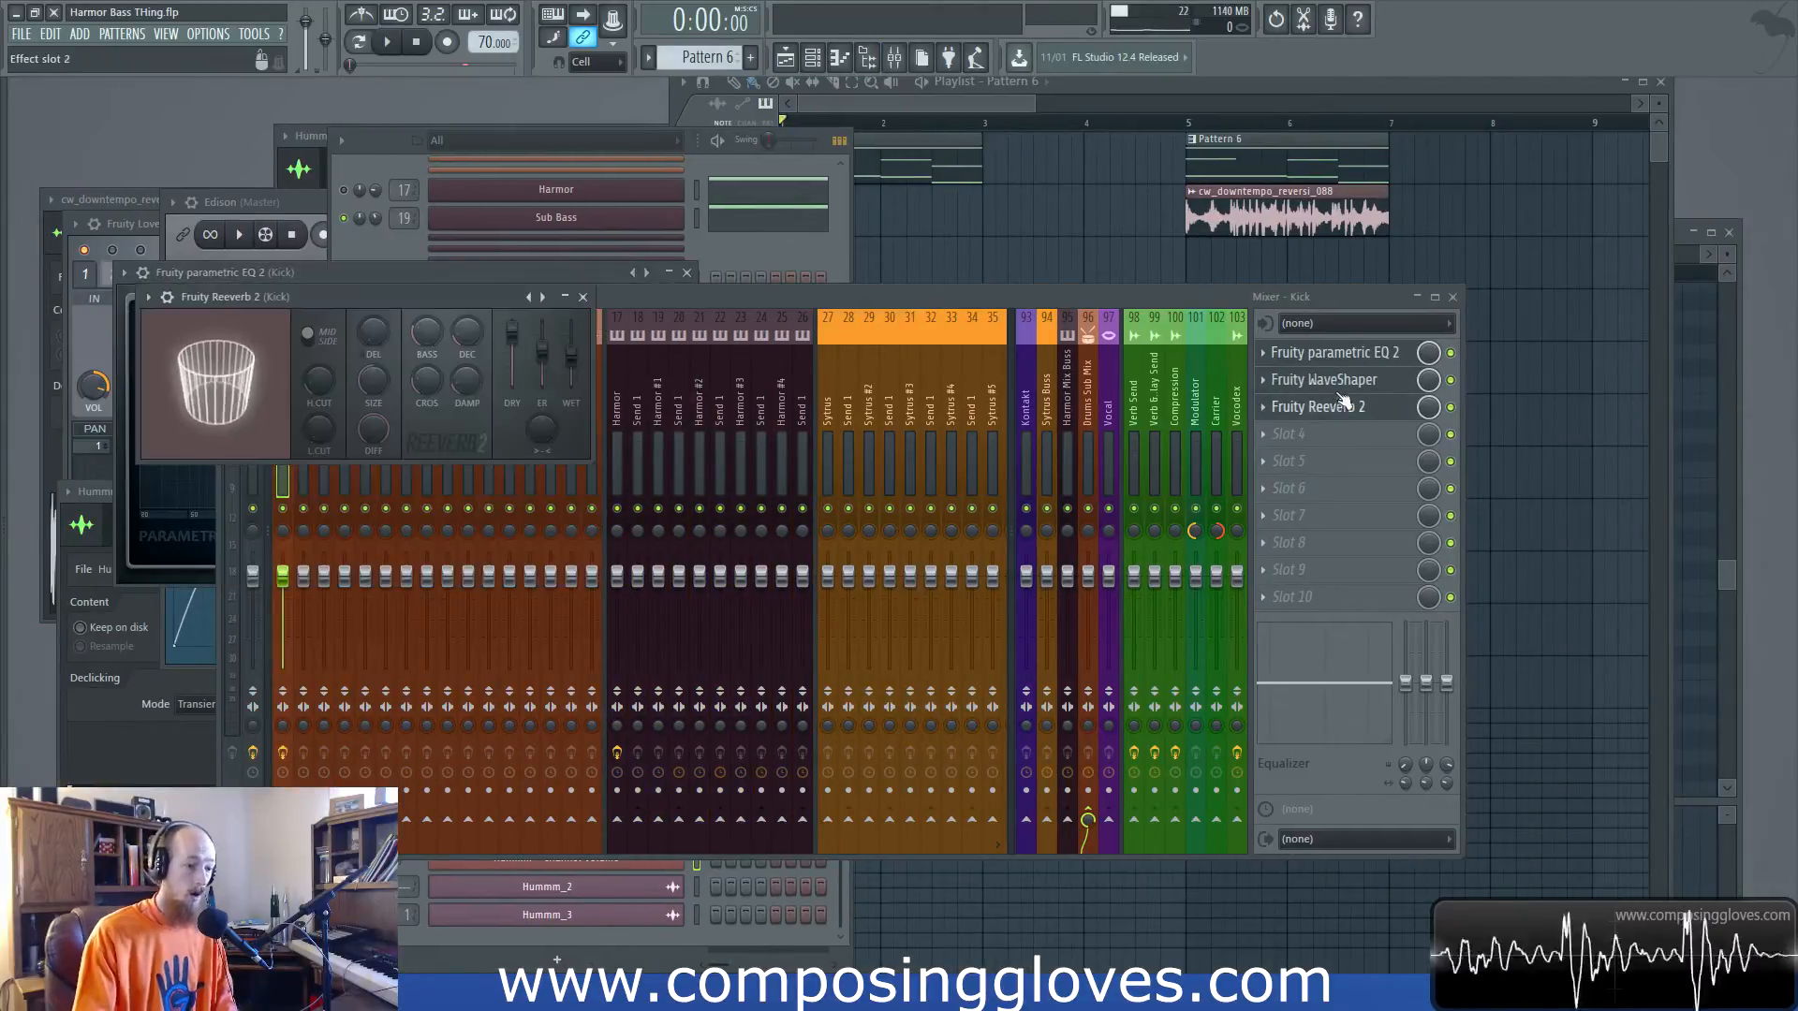
Play the Pattern 6 clip from the start of the playlist and stop playback
left_click(880, 106)
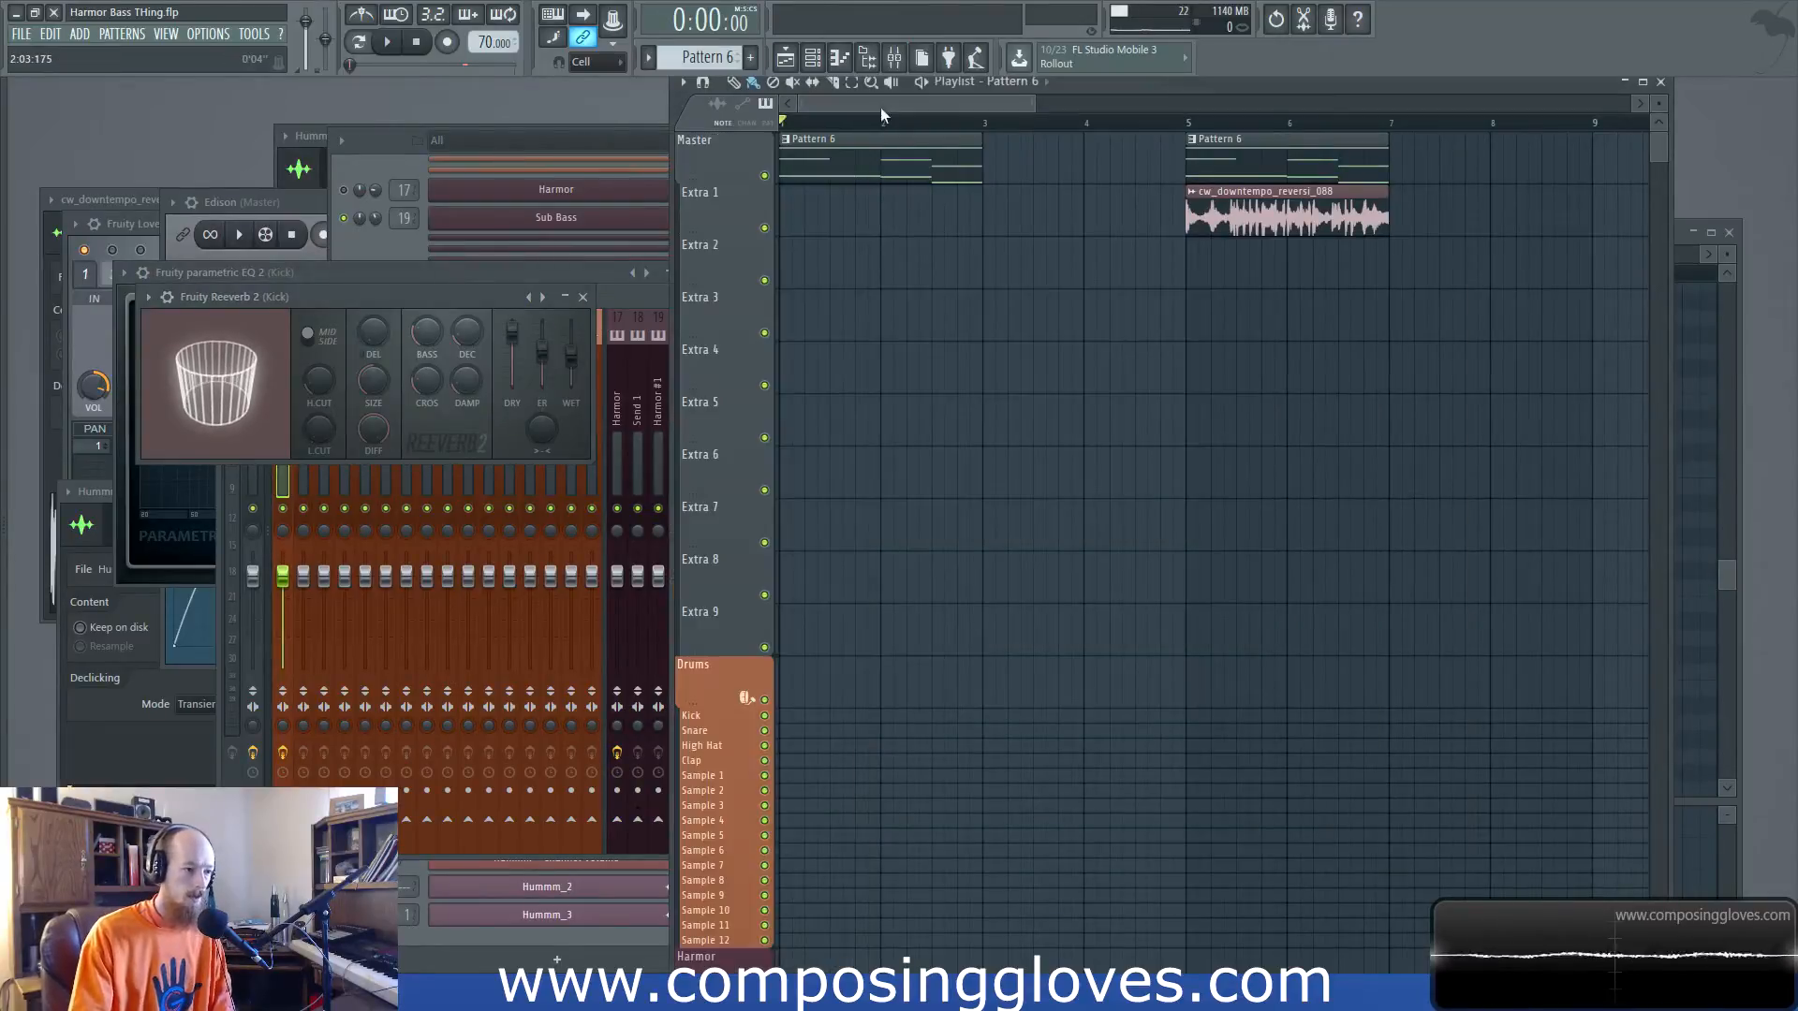
scroll(1049, 384, "up", 3)
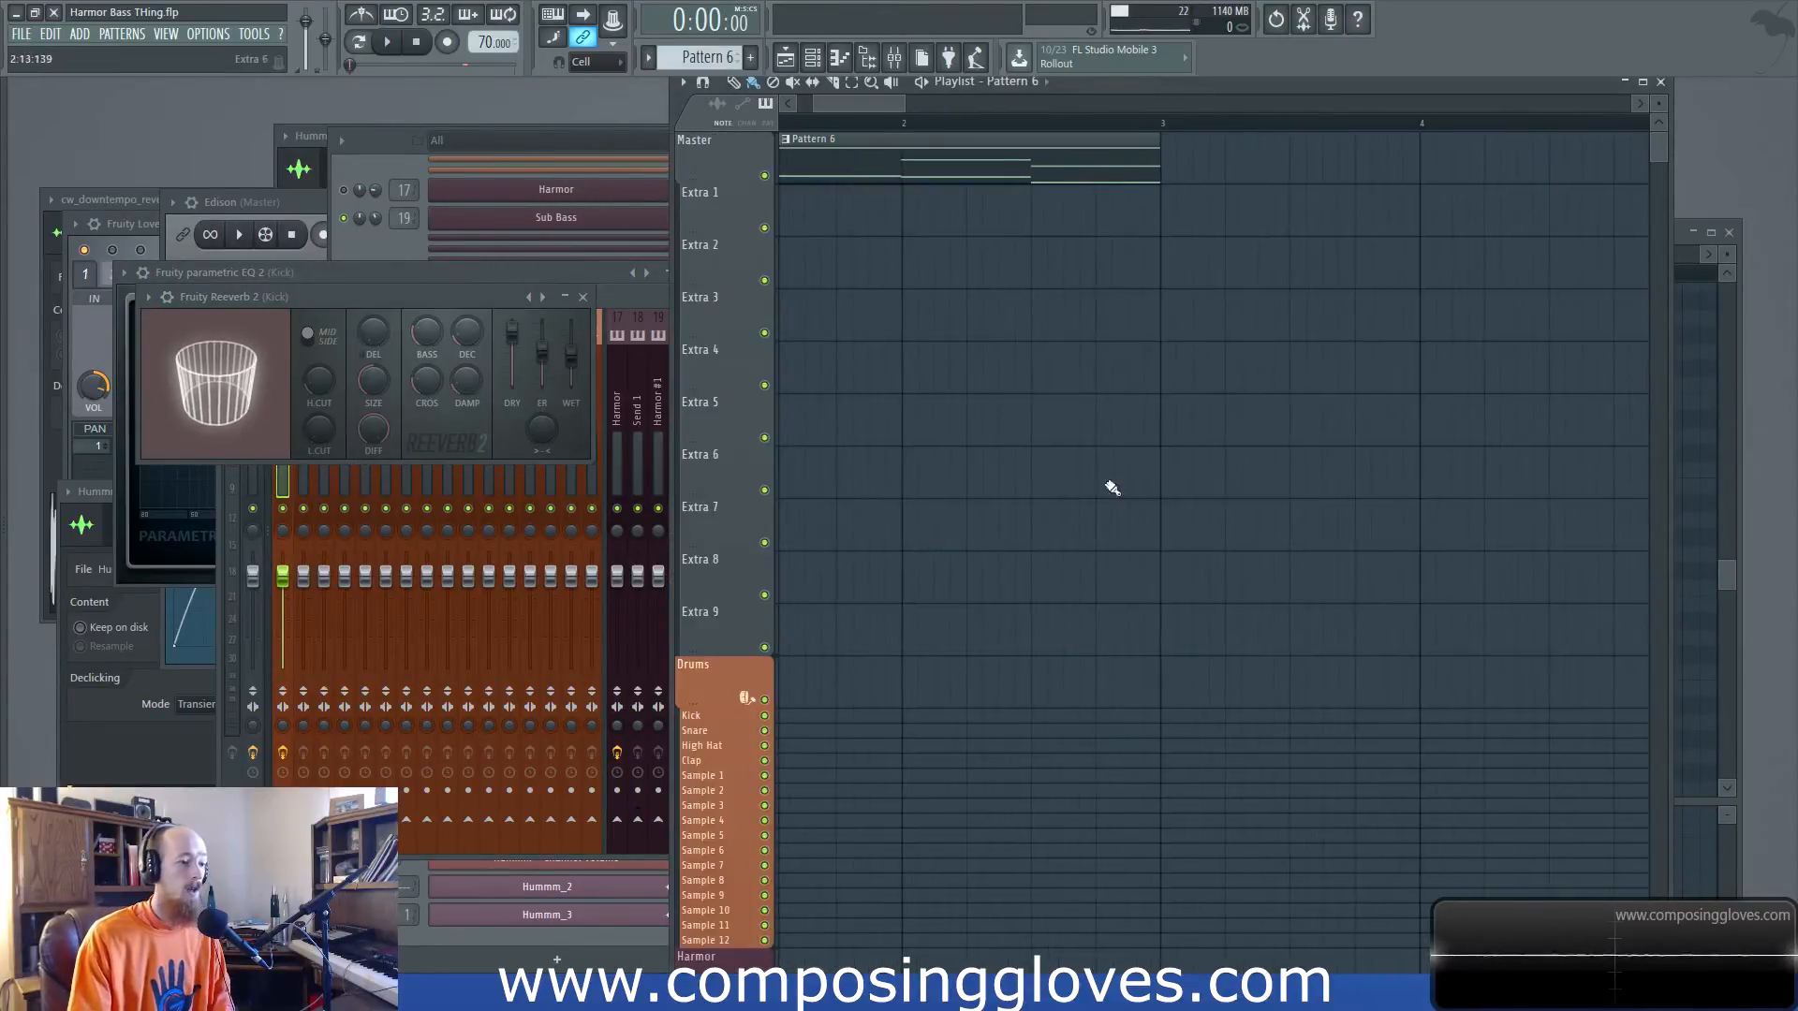
key("space")
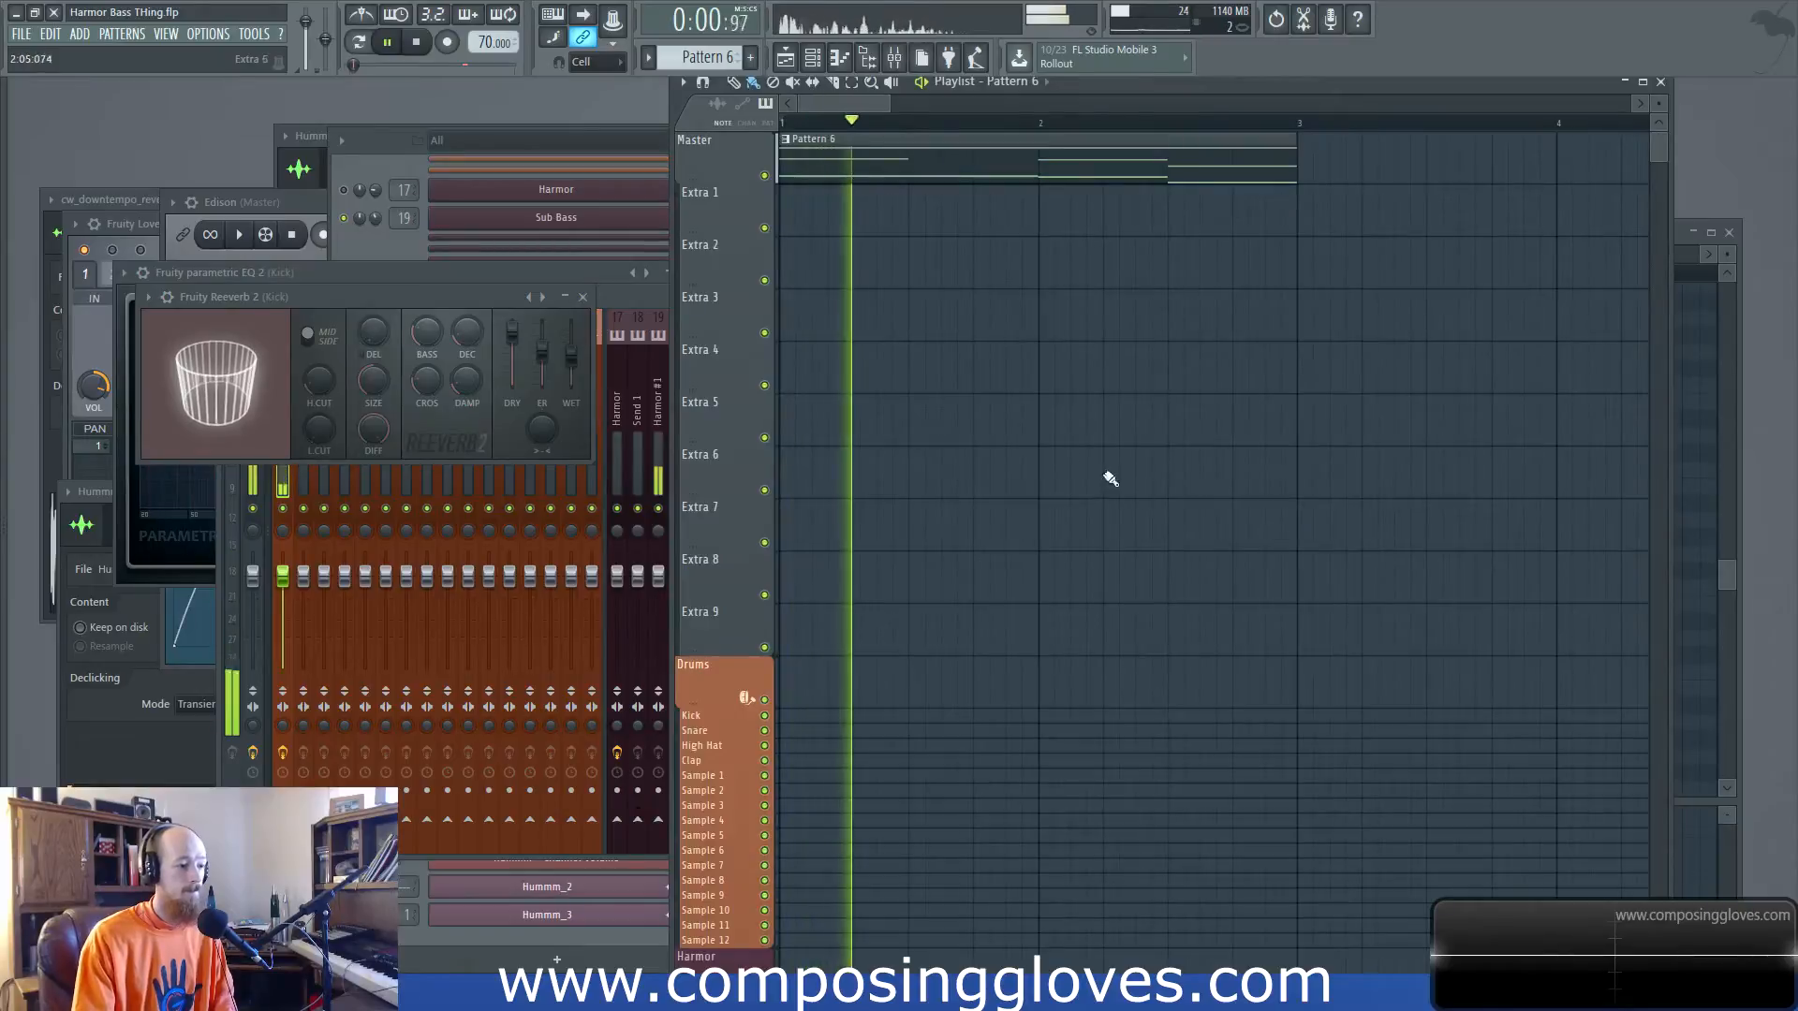
scroll(1086, 468, "down", 2)
key("space")
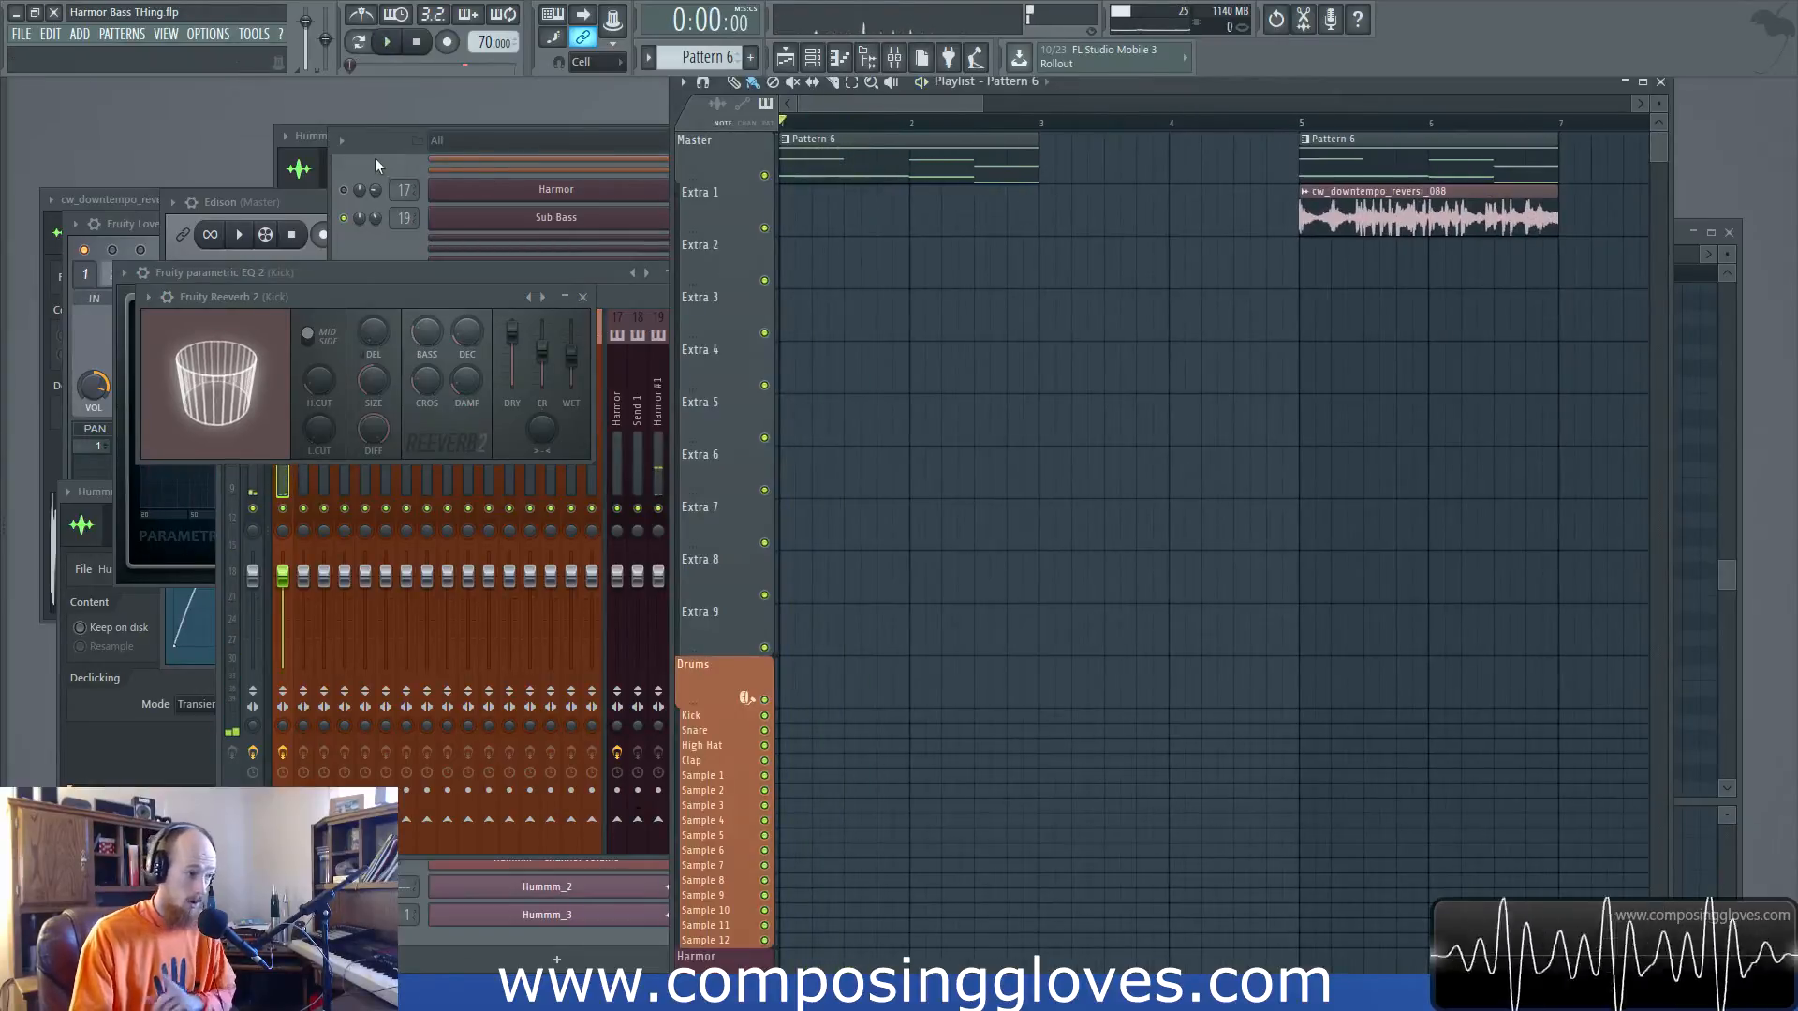
Examine the Parametric EQ 2, WaveShaper and Reeverb 2 effects on the Kick mixer track and close their windows
left_click(424, 232)
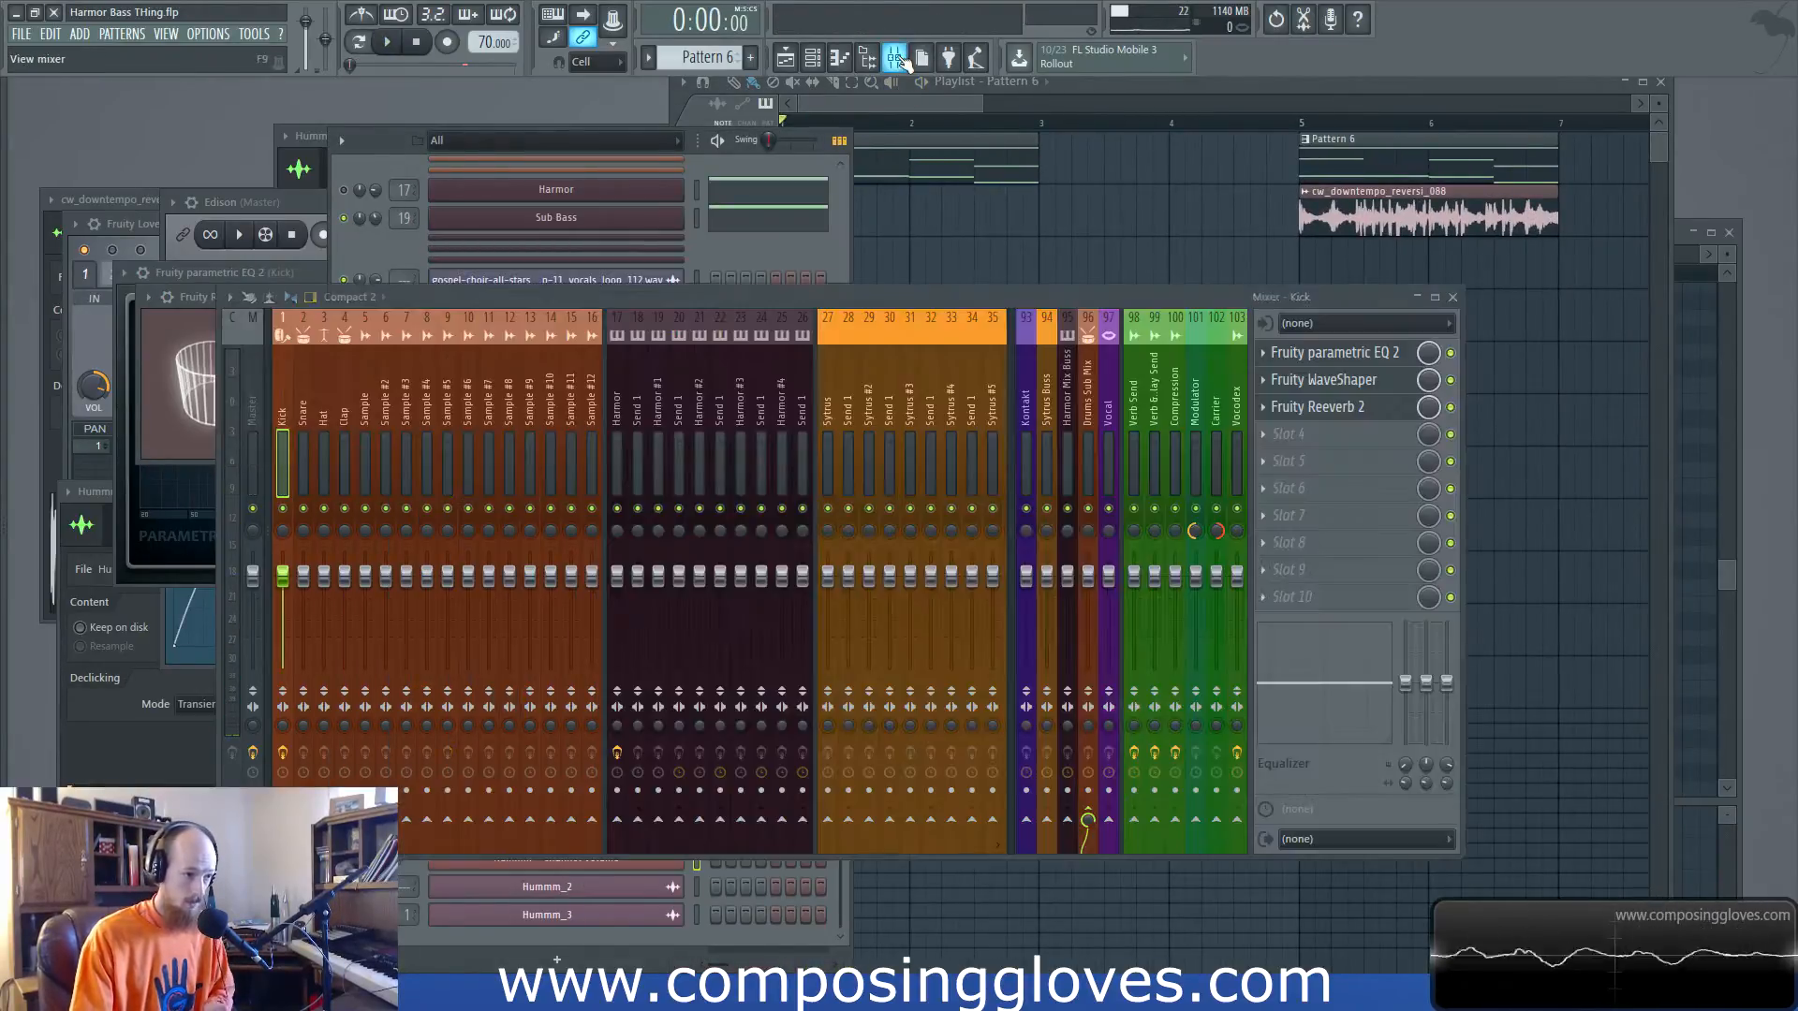
left_click(894, 57)
left_click(1349, 412)
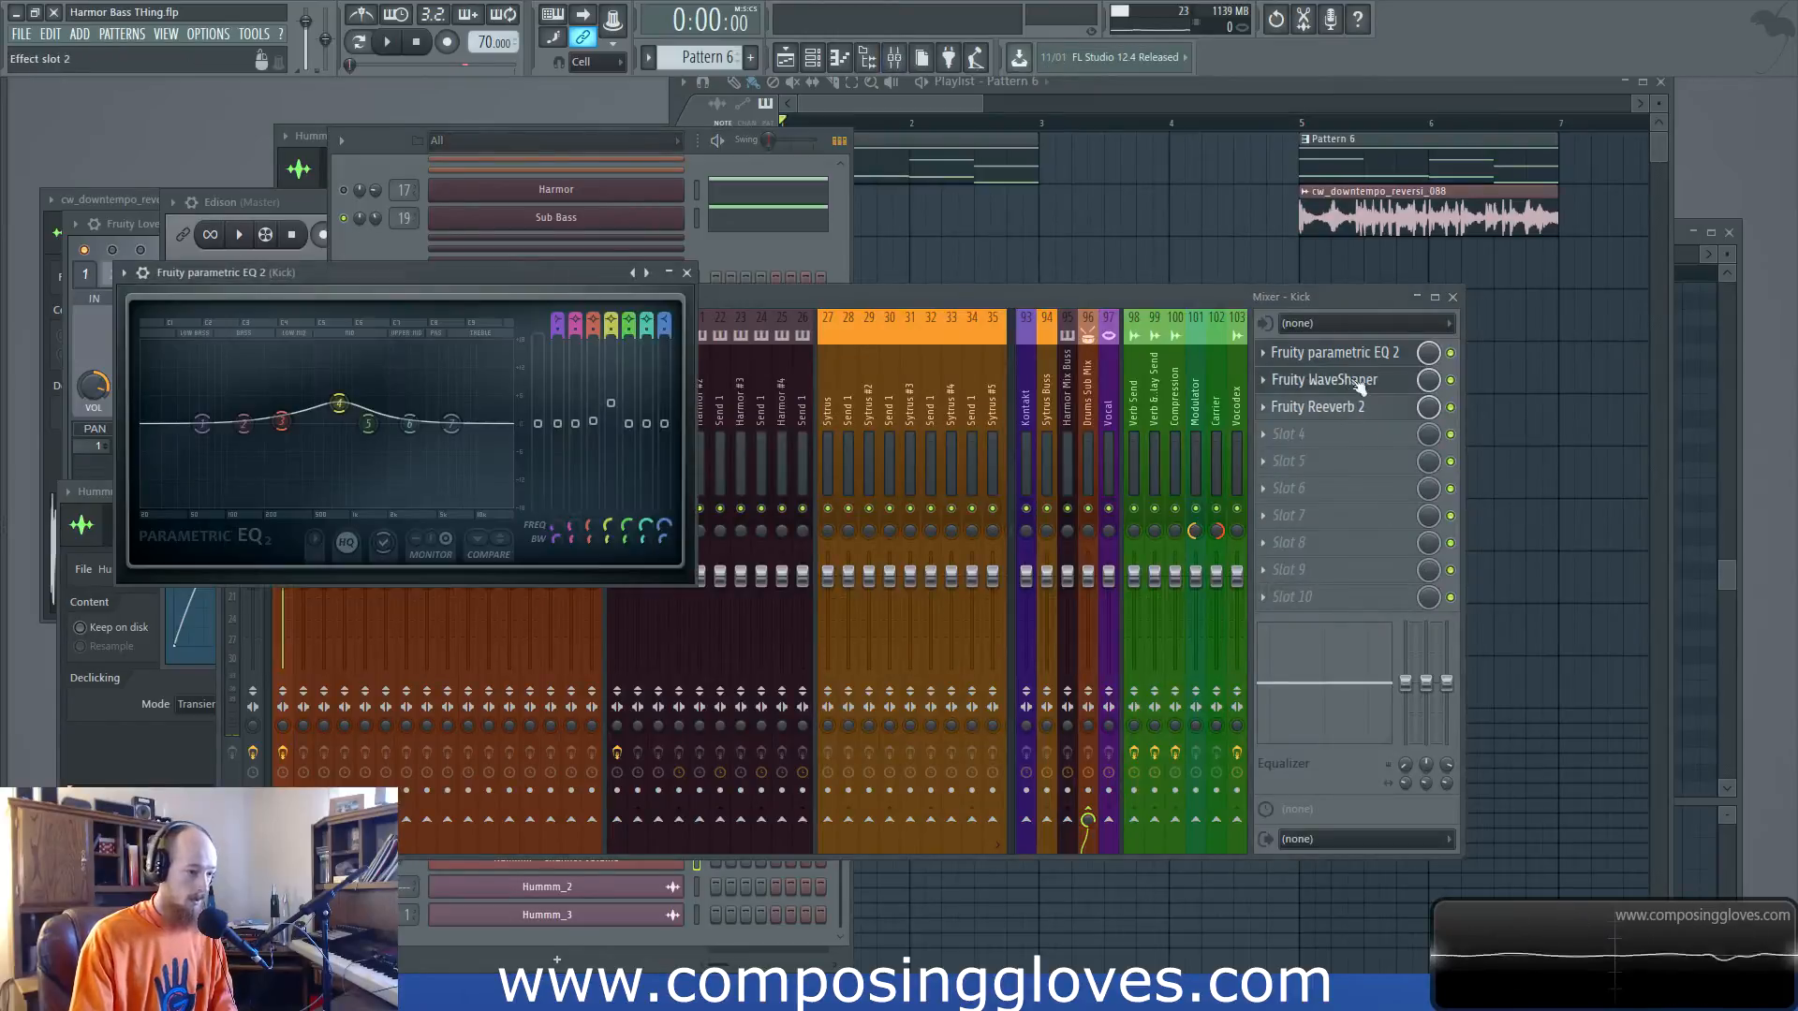
left_click(1355, 386)
key("alt+F8")
key("alt+F8")
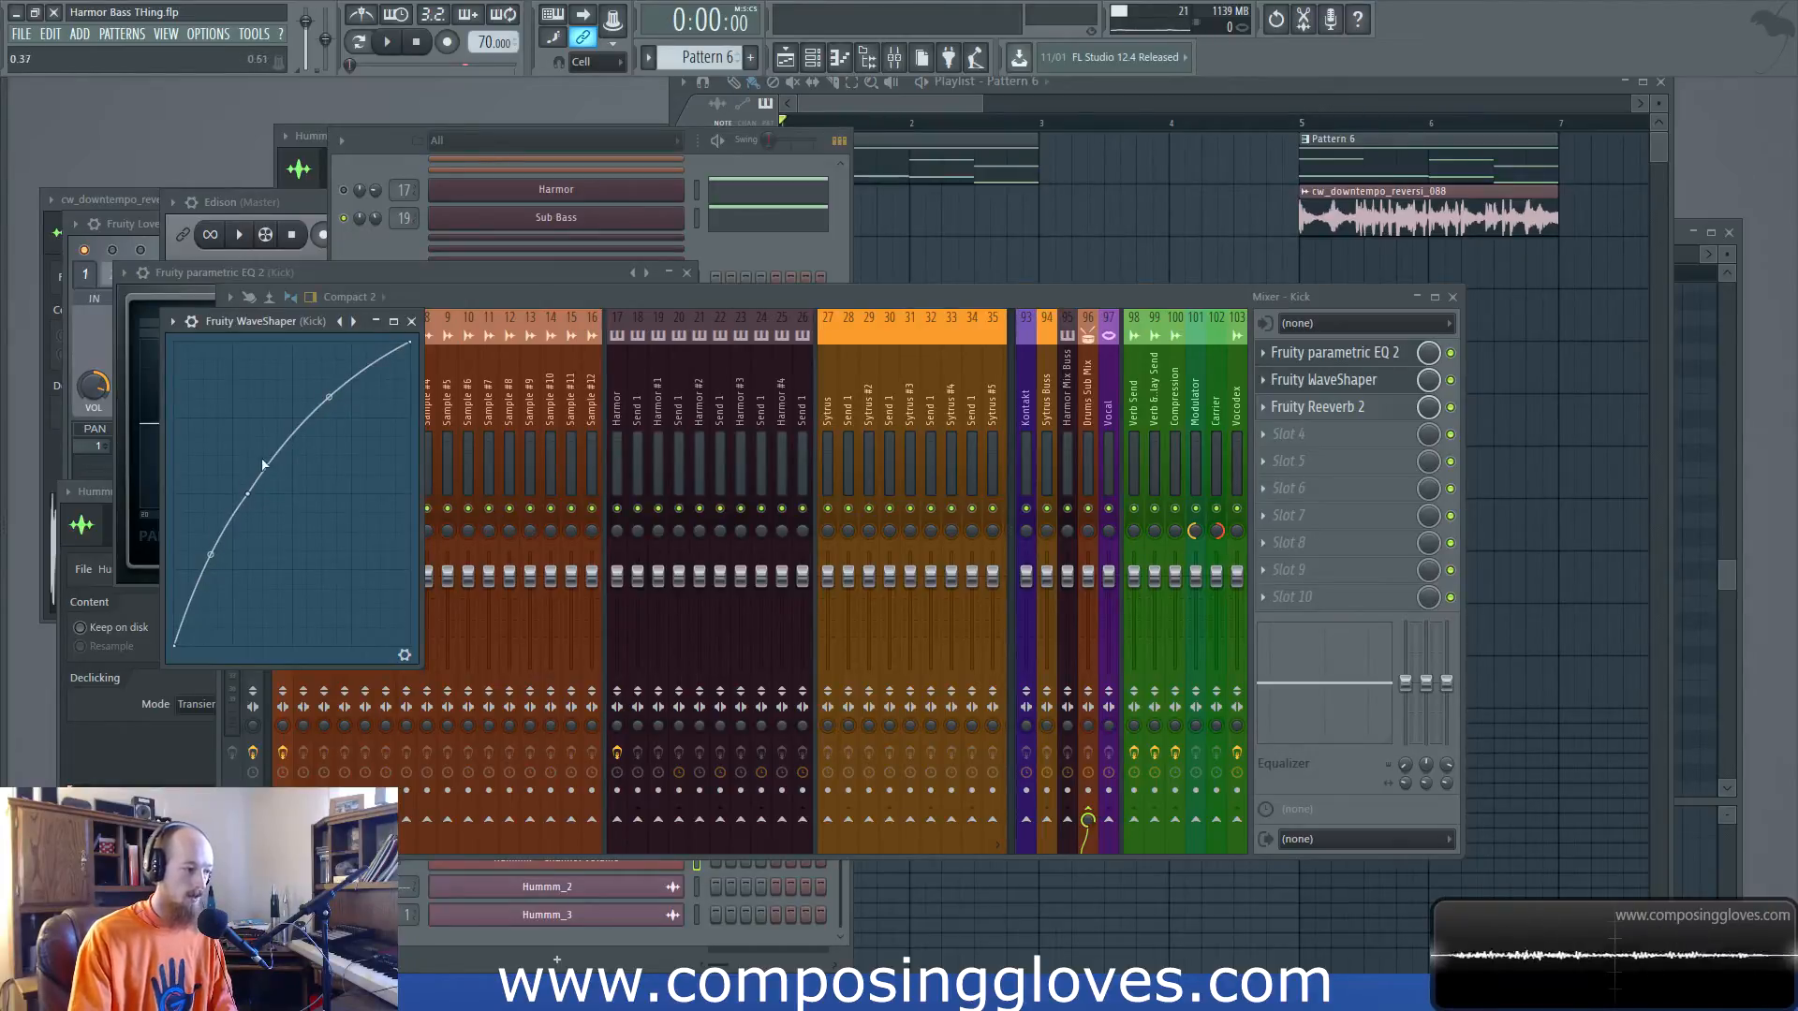
left_click(412, 321)
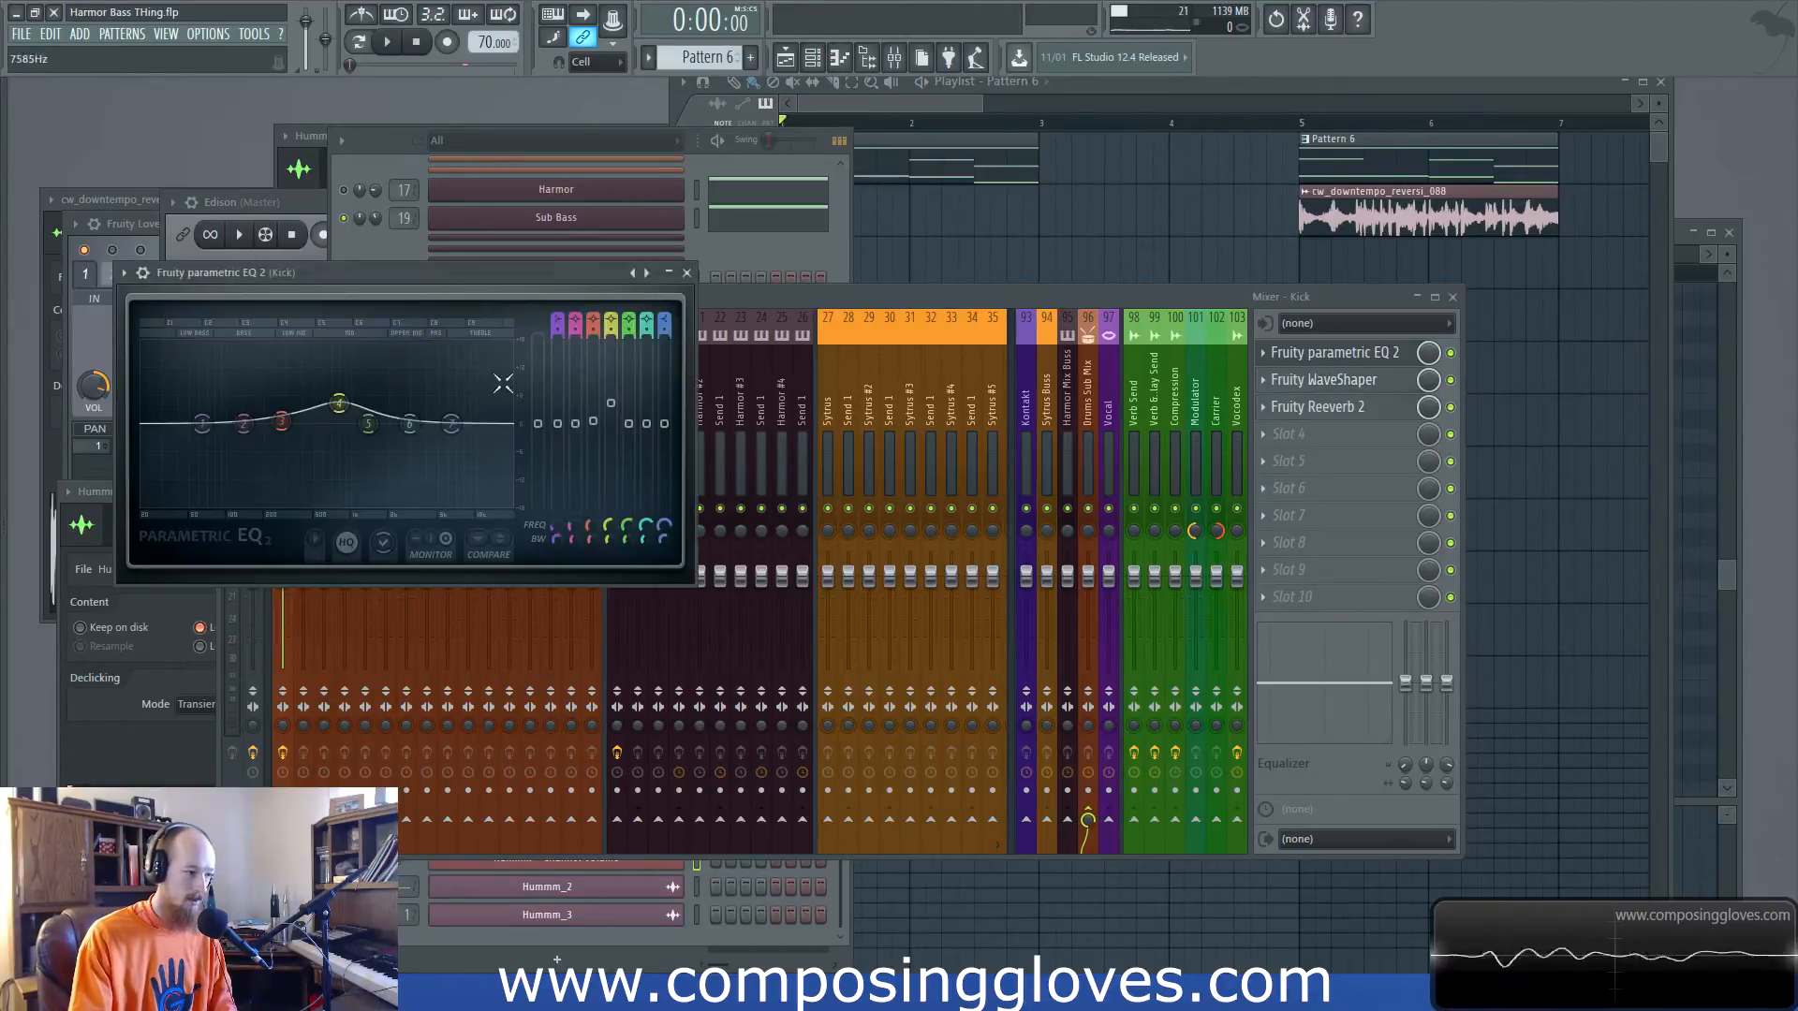
left_click(1386, 353)
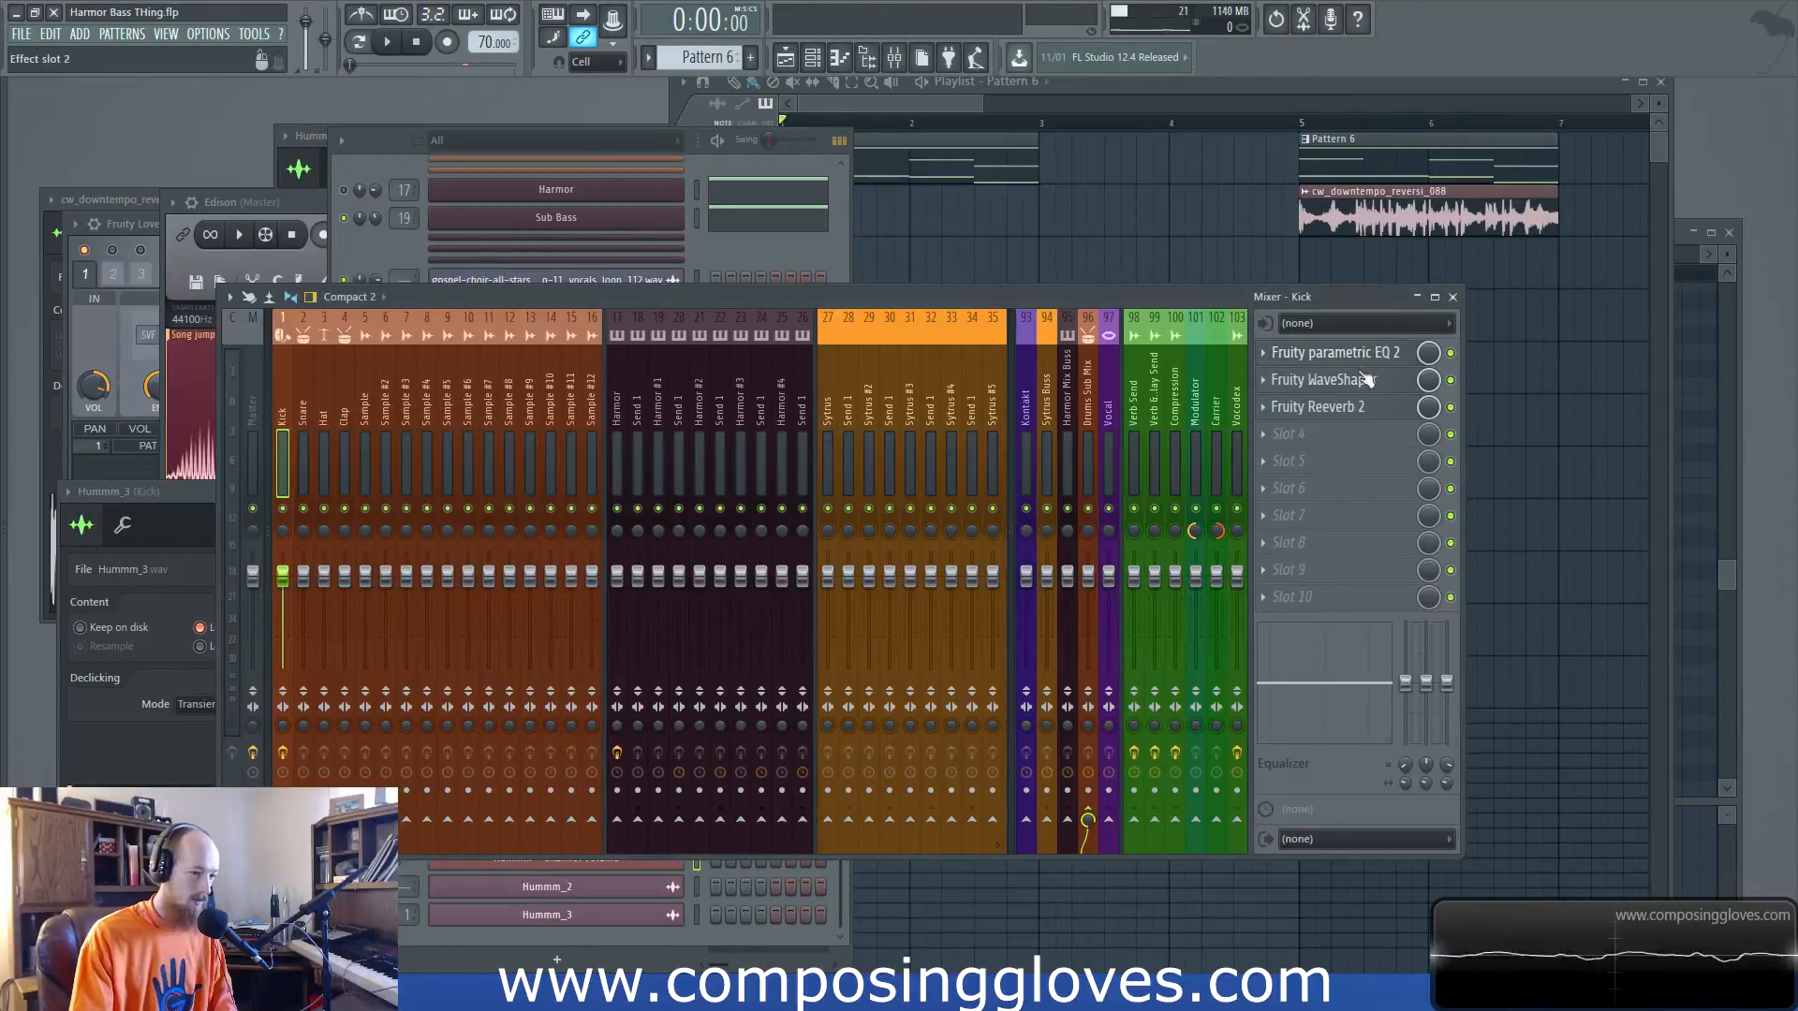
left_click(1347, 408)
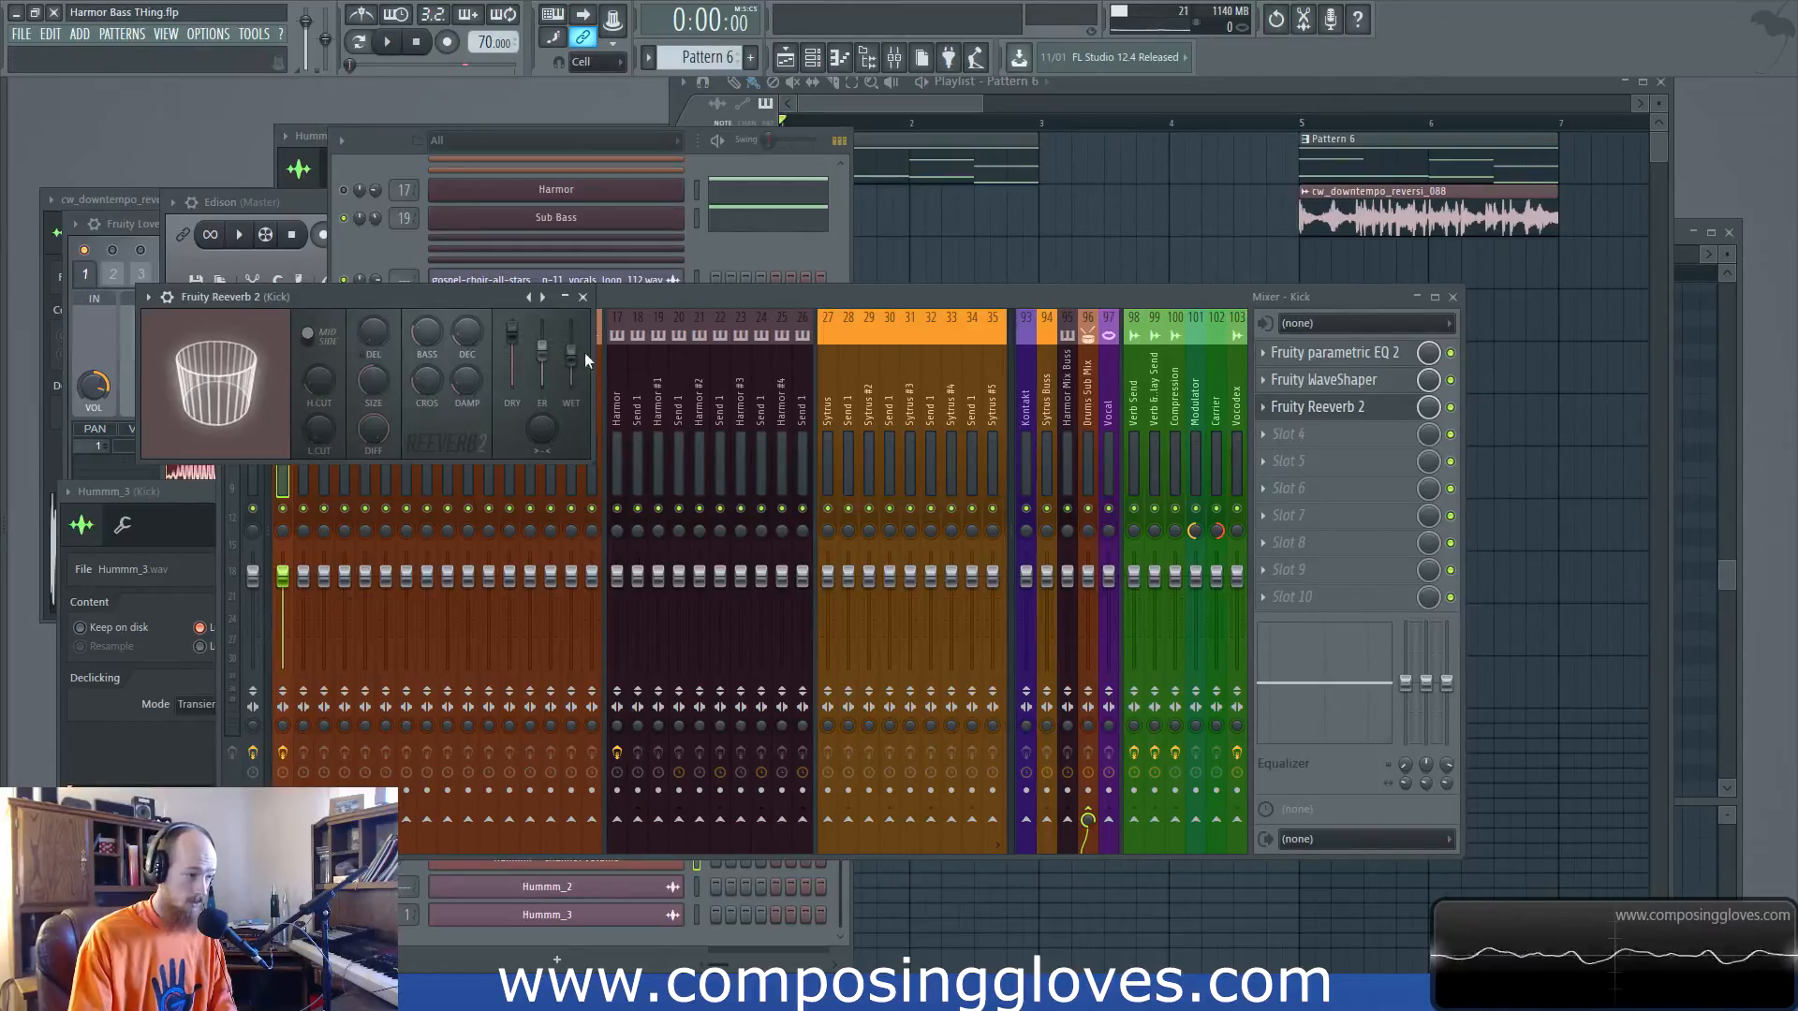
left_click(583, 297)
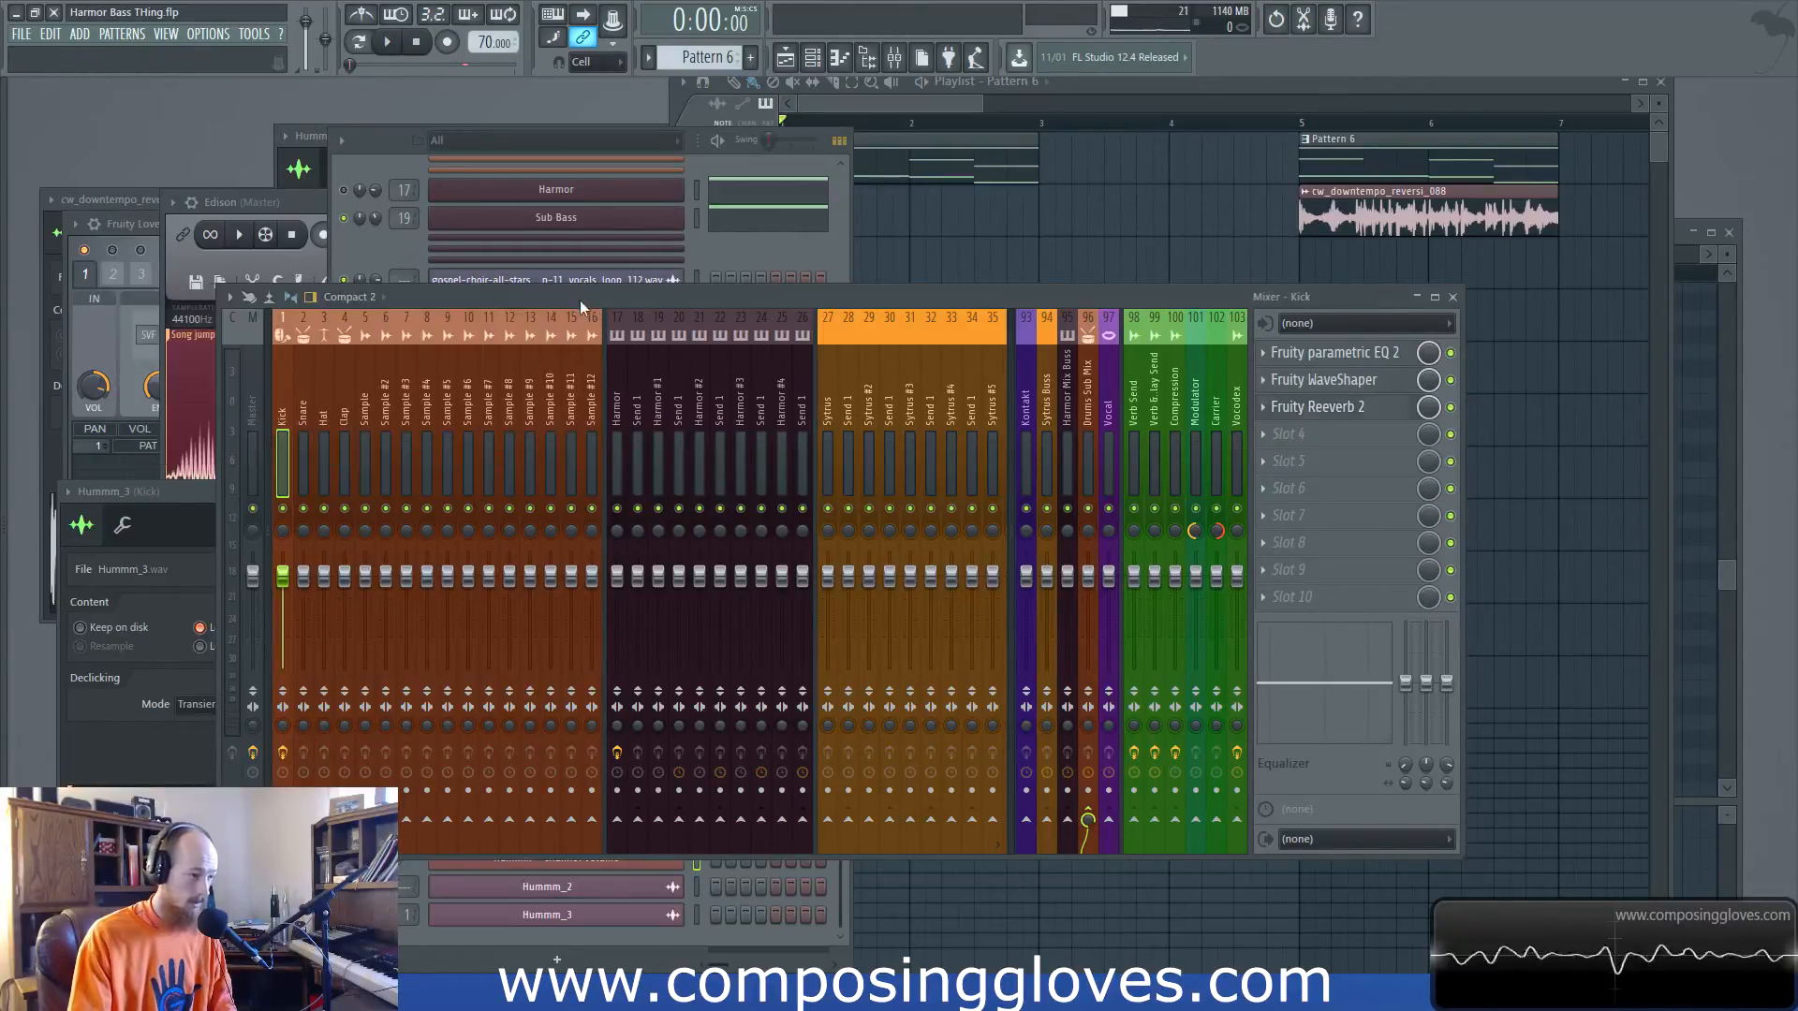
Replace the Pattern 6 clips in the playlist with Pattern 7, at bar 1 on Extra 1 and bar 5 on Master
left_click(836, 104)
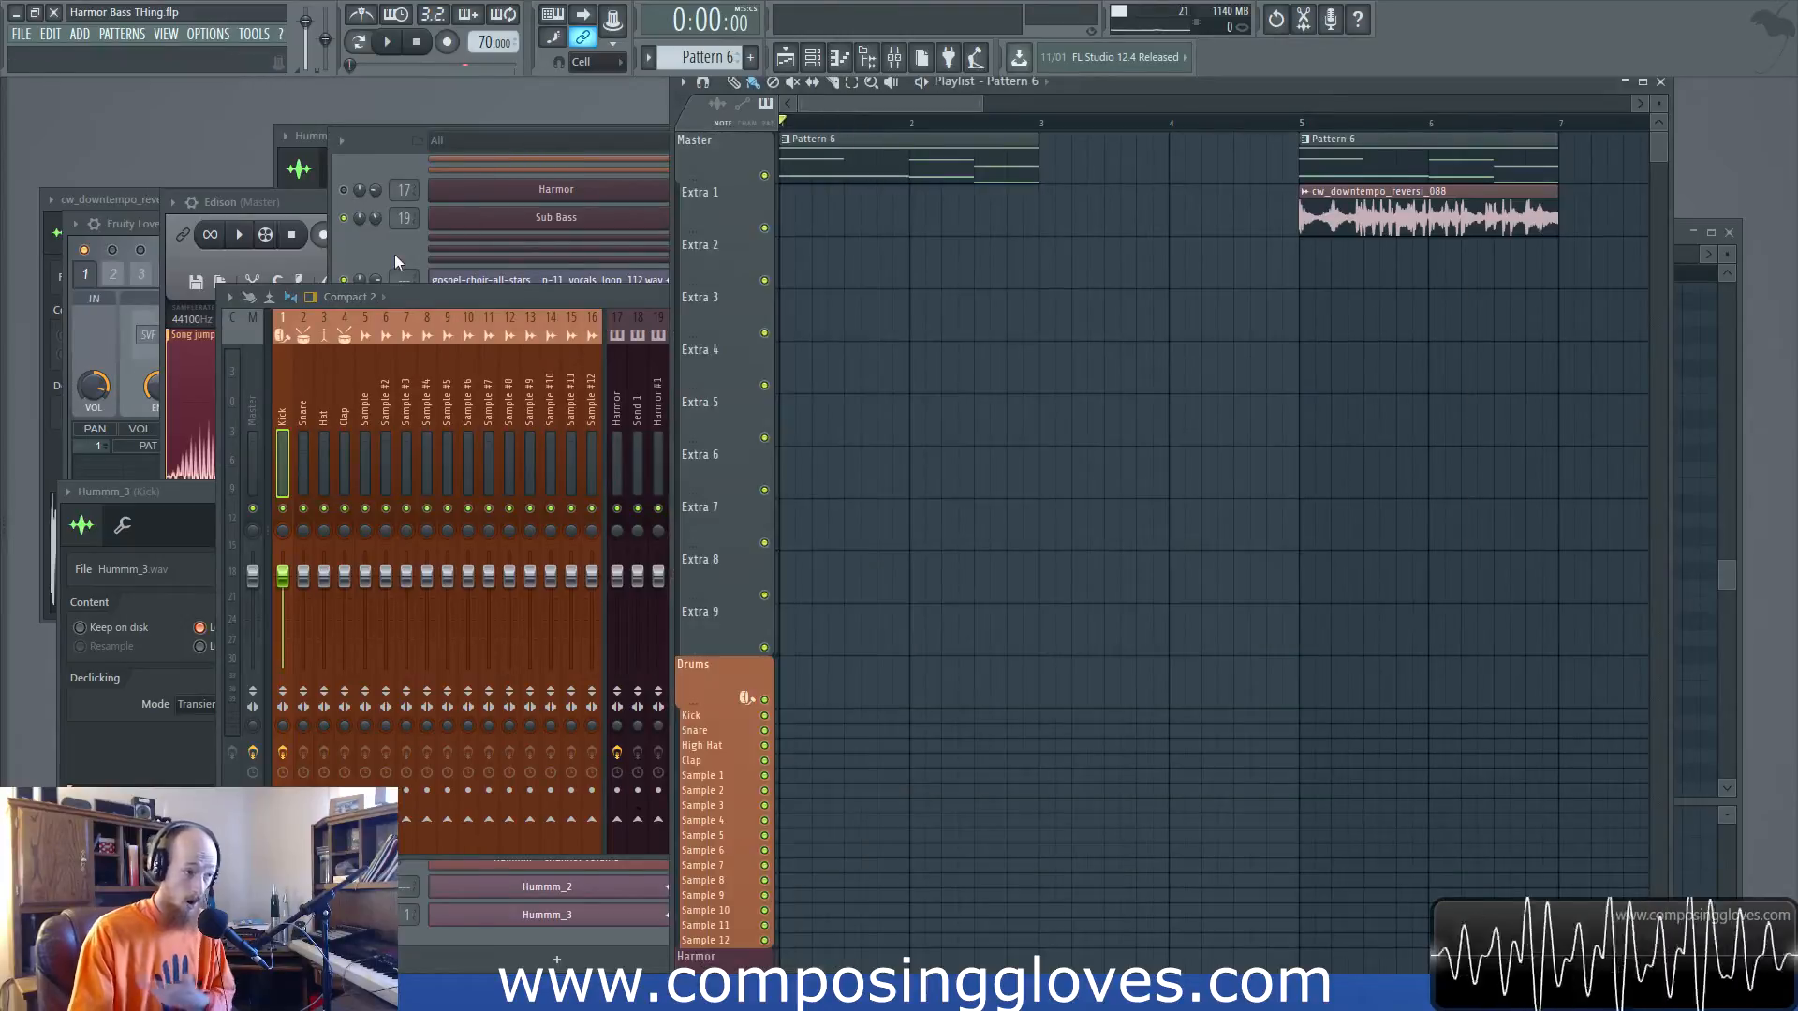
left_click(356, 155)
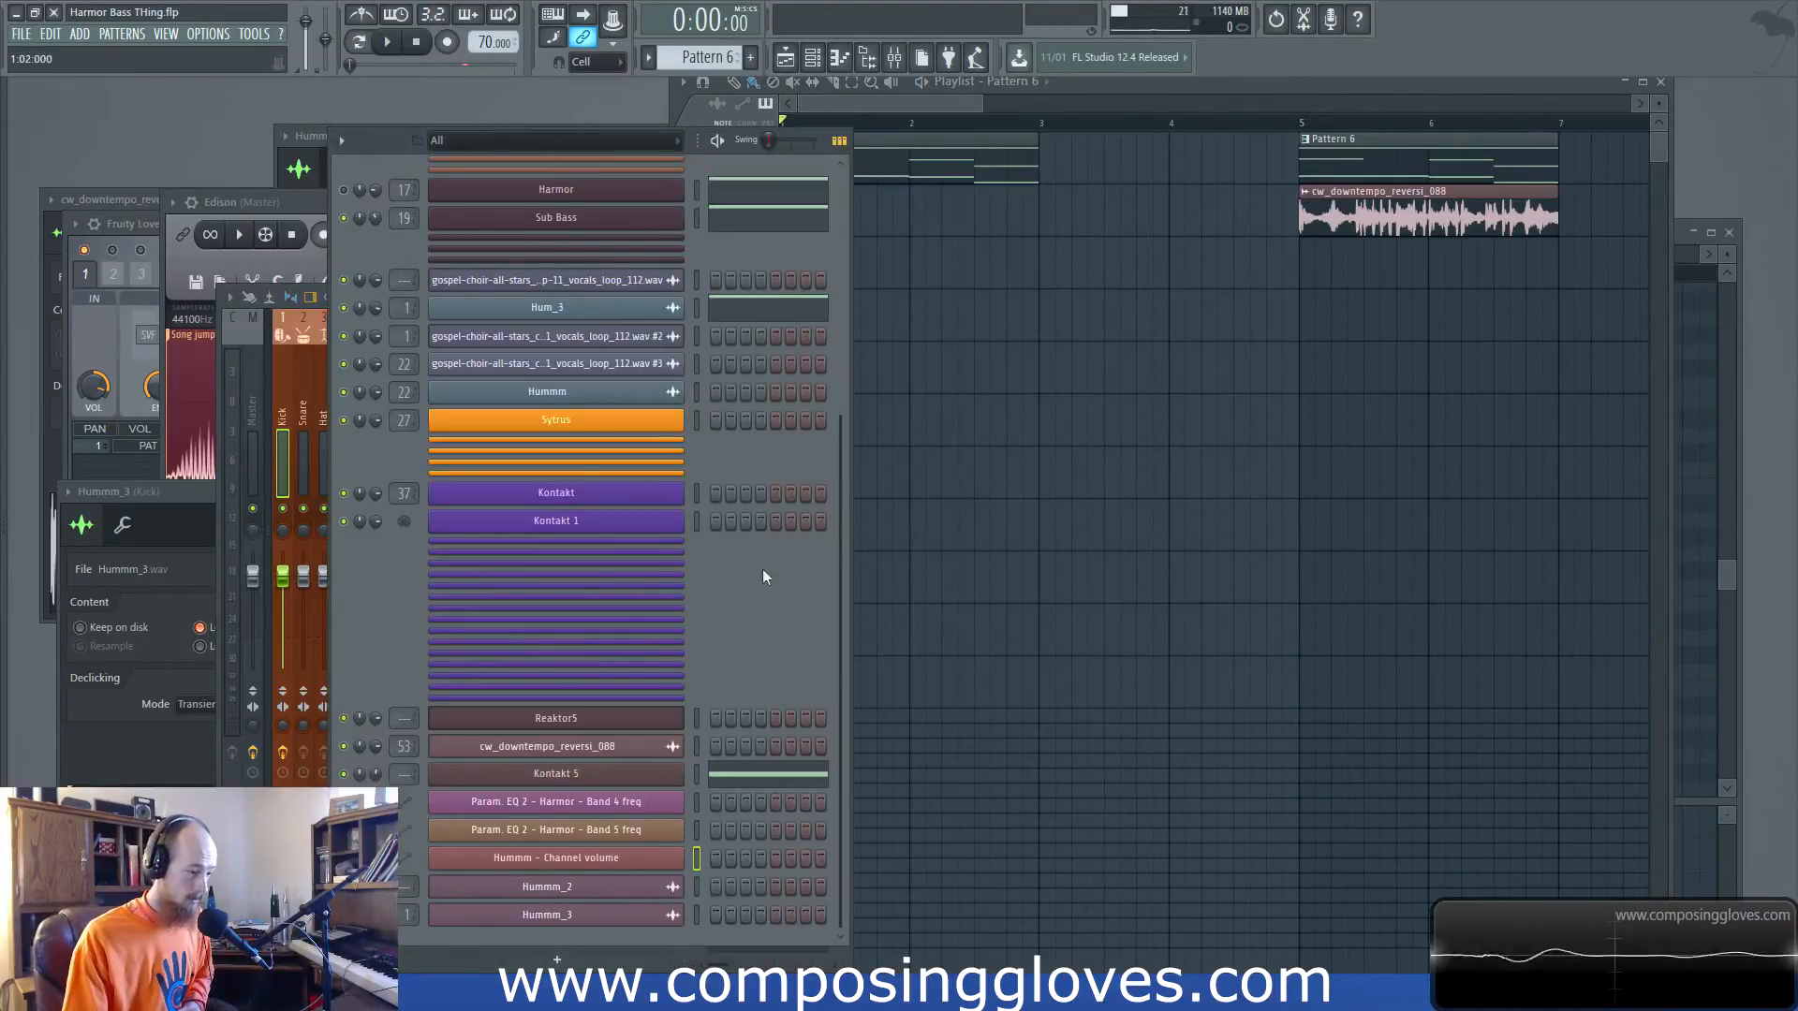
scroll(717, 56, "down", 1)
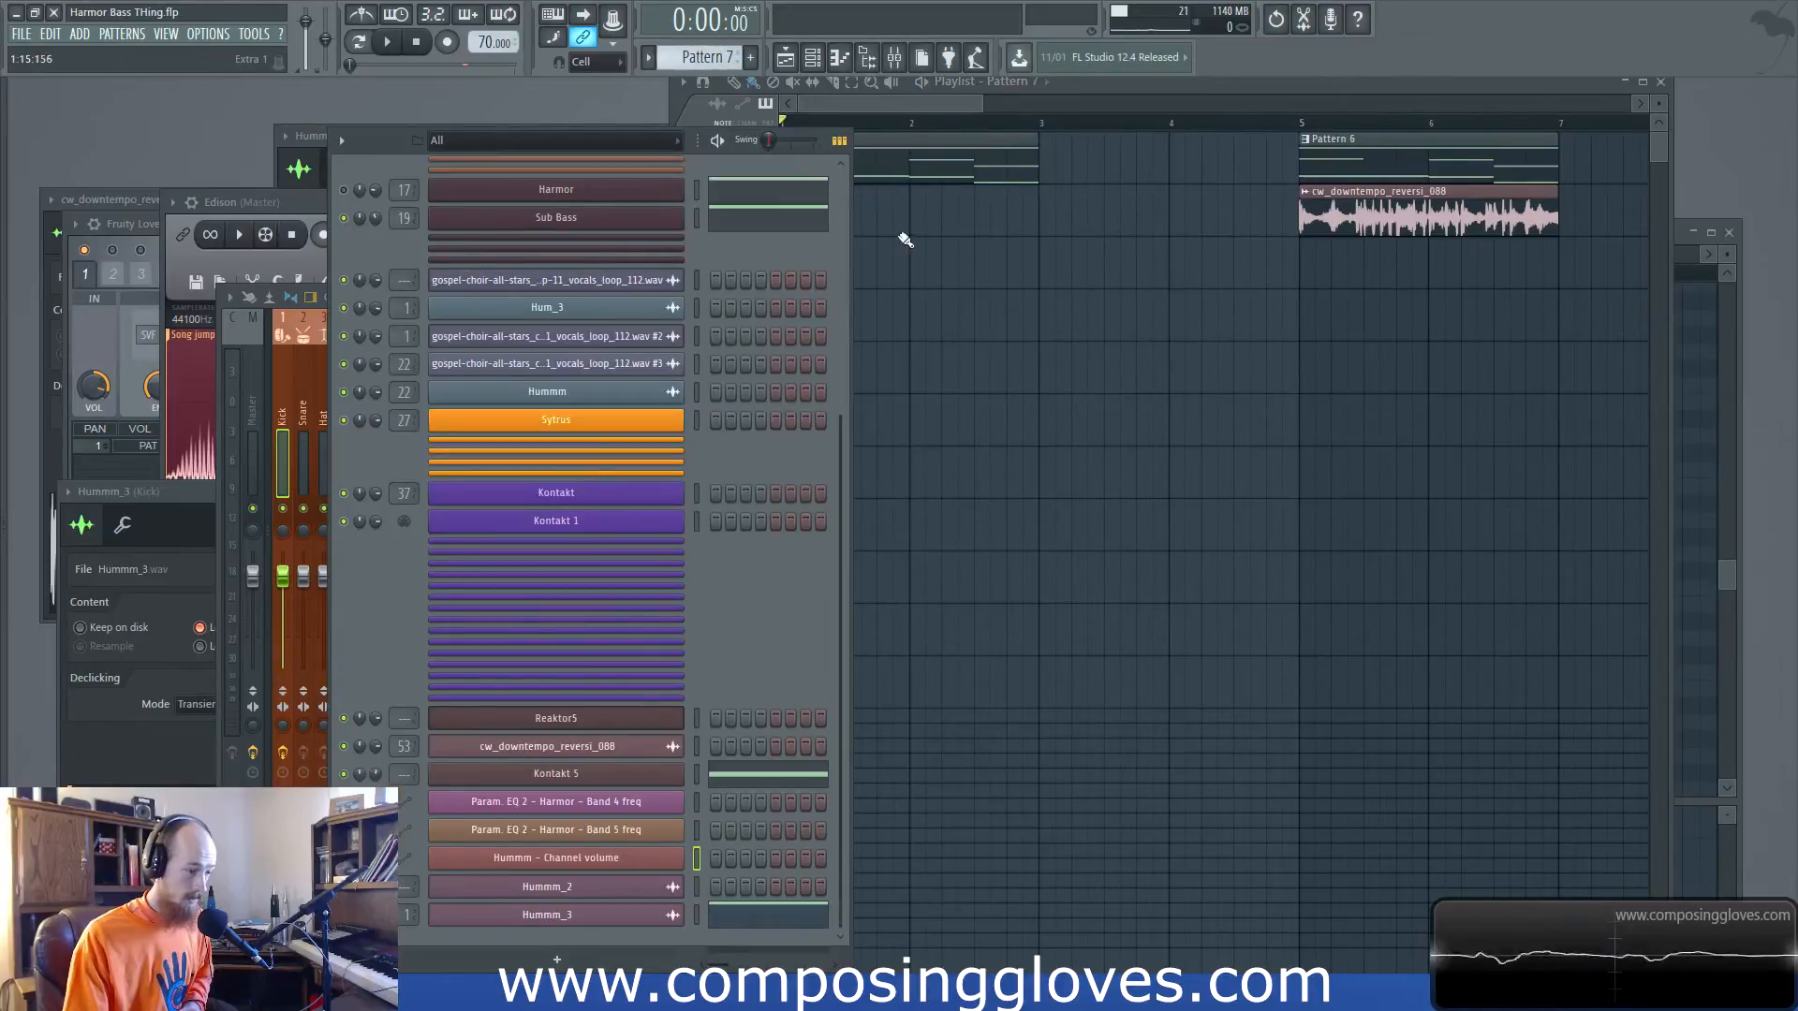
left_click_drag(912, 165, 809, 225)
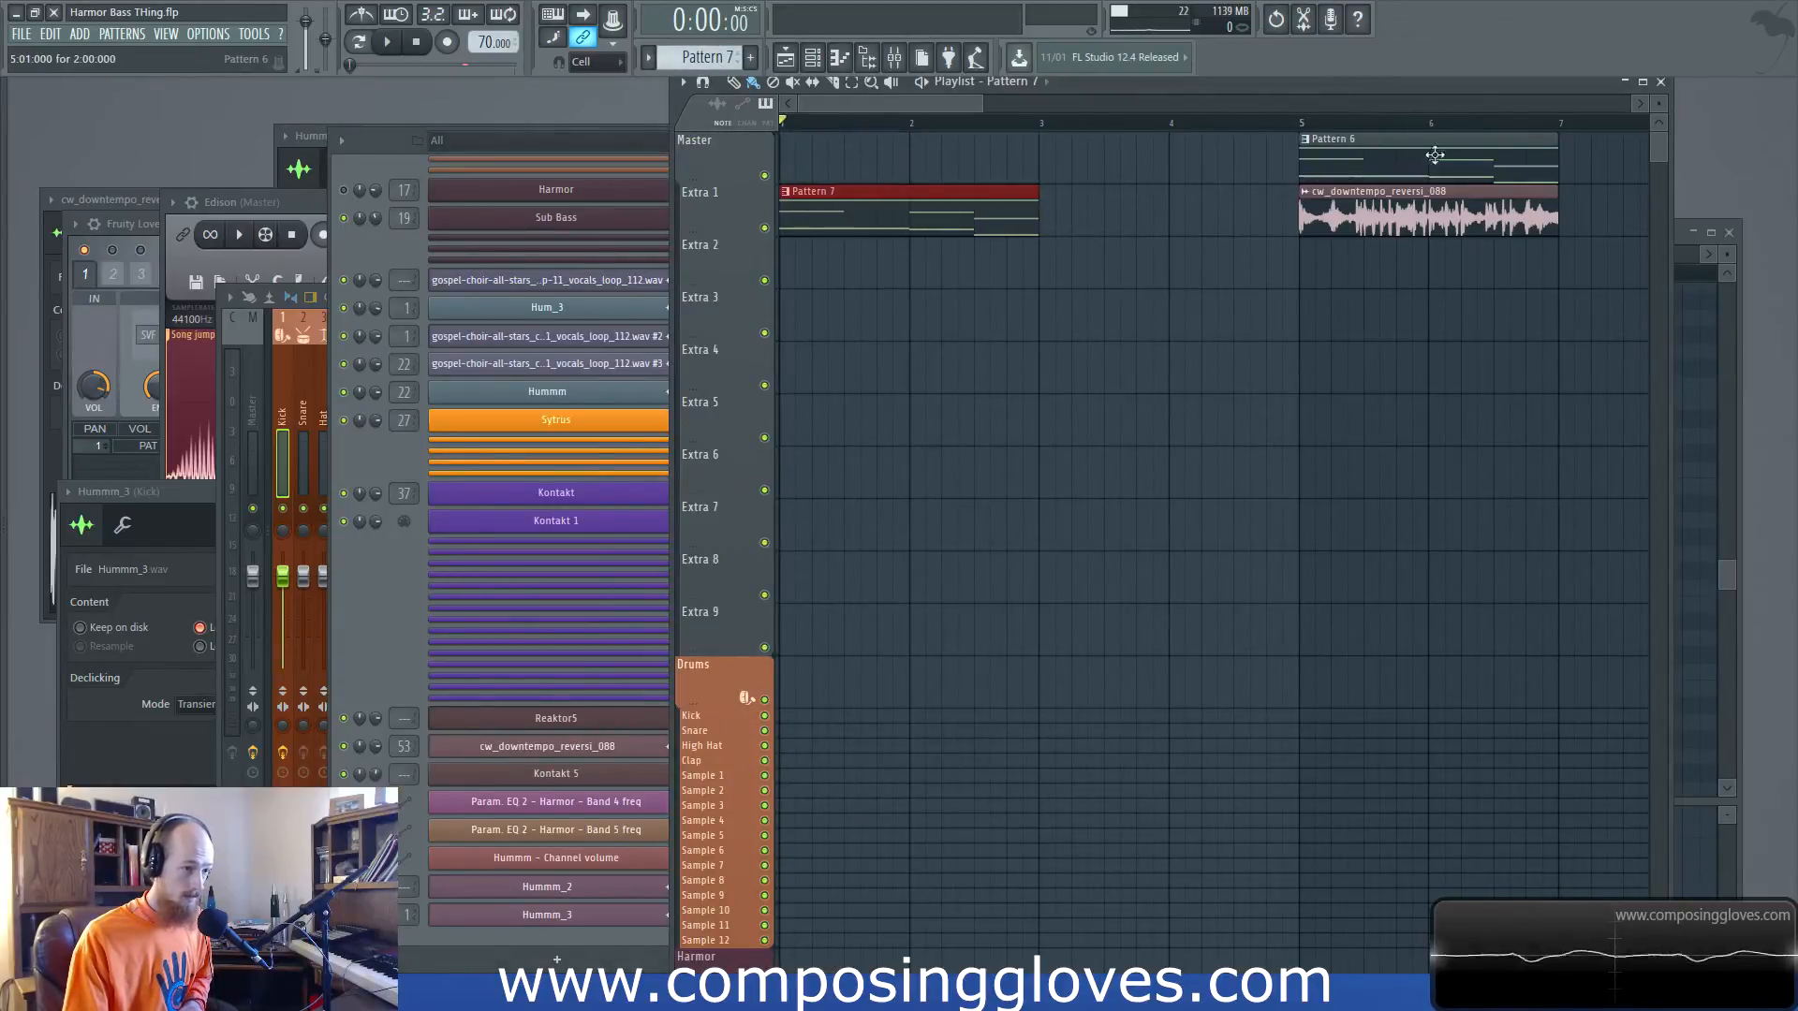
right_click(1467, 136)
left_click(1372, 164)
Play the arrangement with the Pattern 7 clips and lower the Hummm_3 channel's volume
key("space")
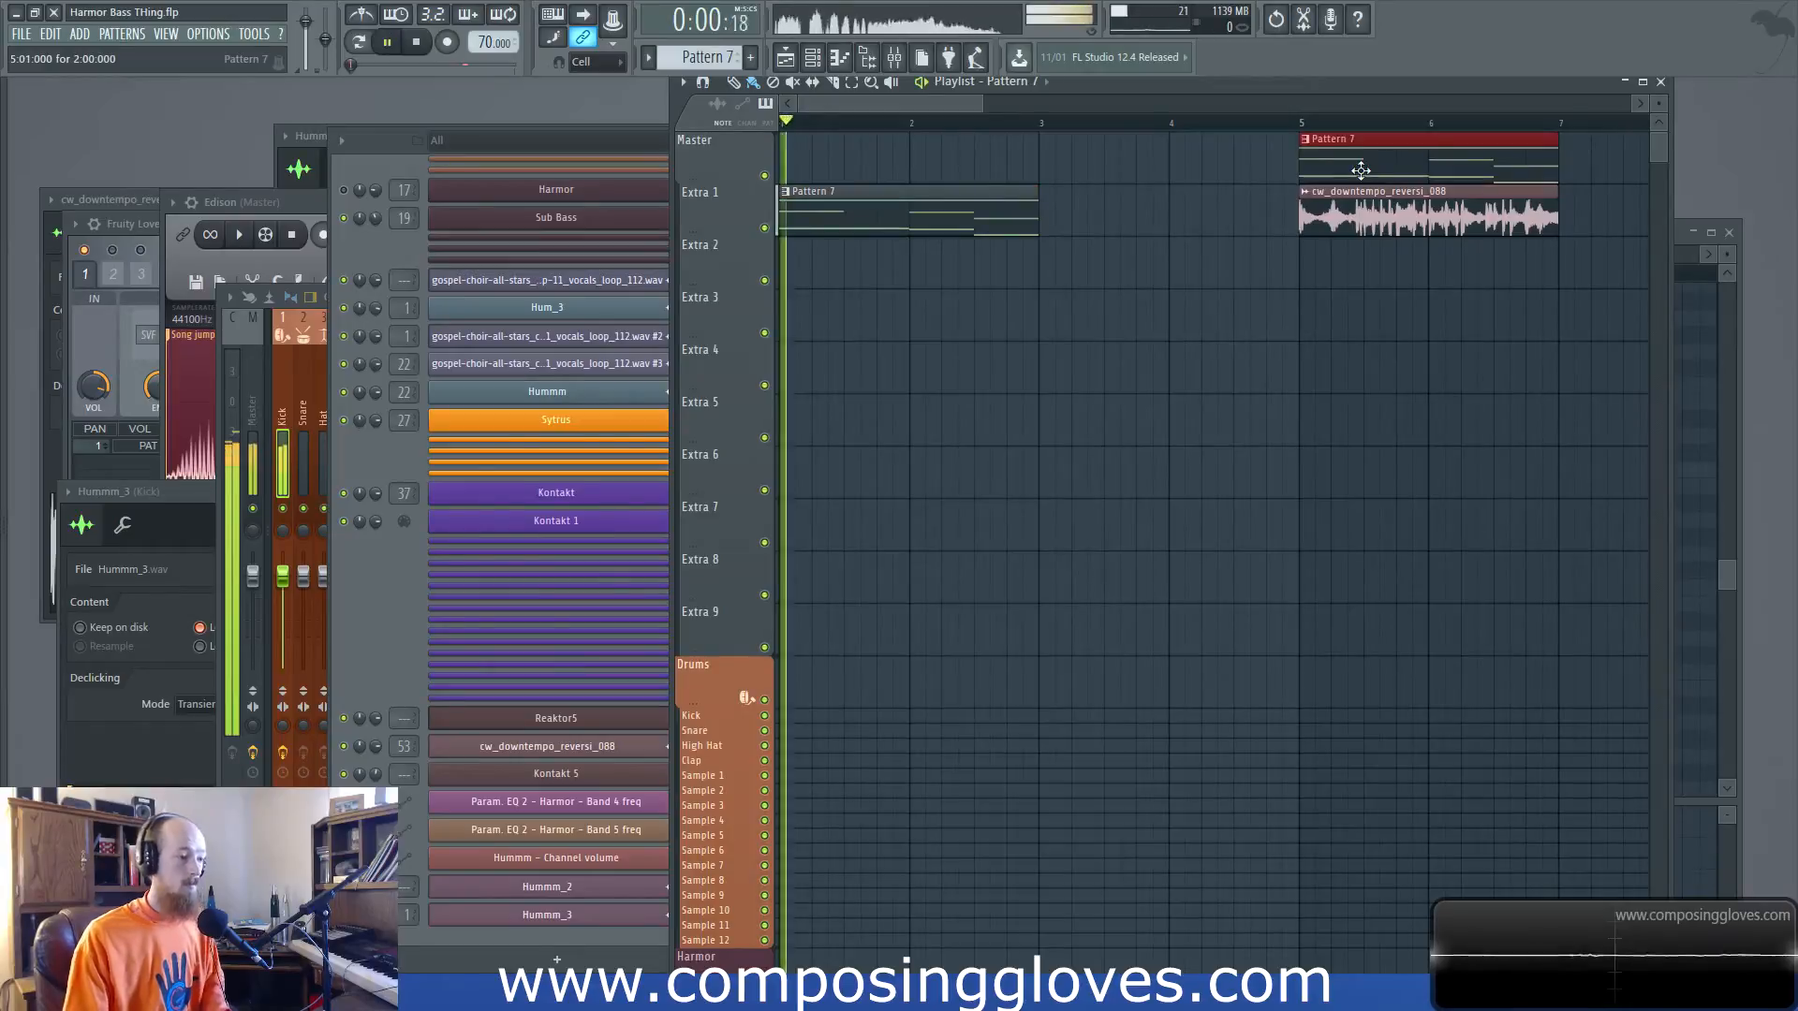
key("space")
key("space")
left_click_drag(375, 915, 375, 937)
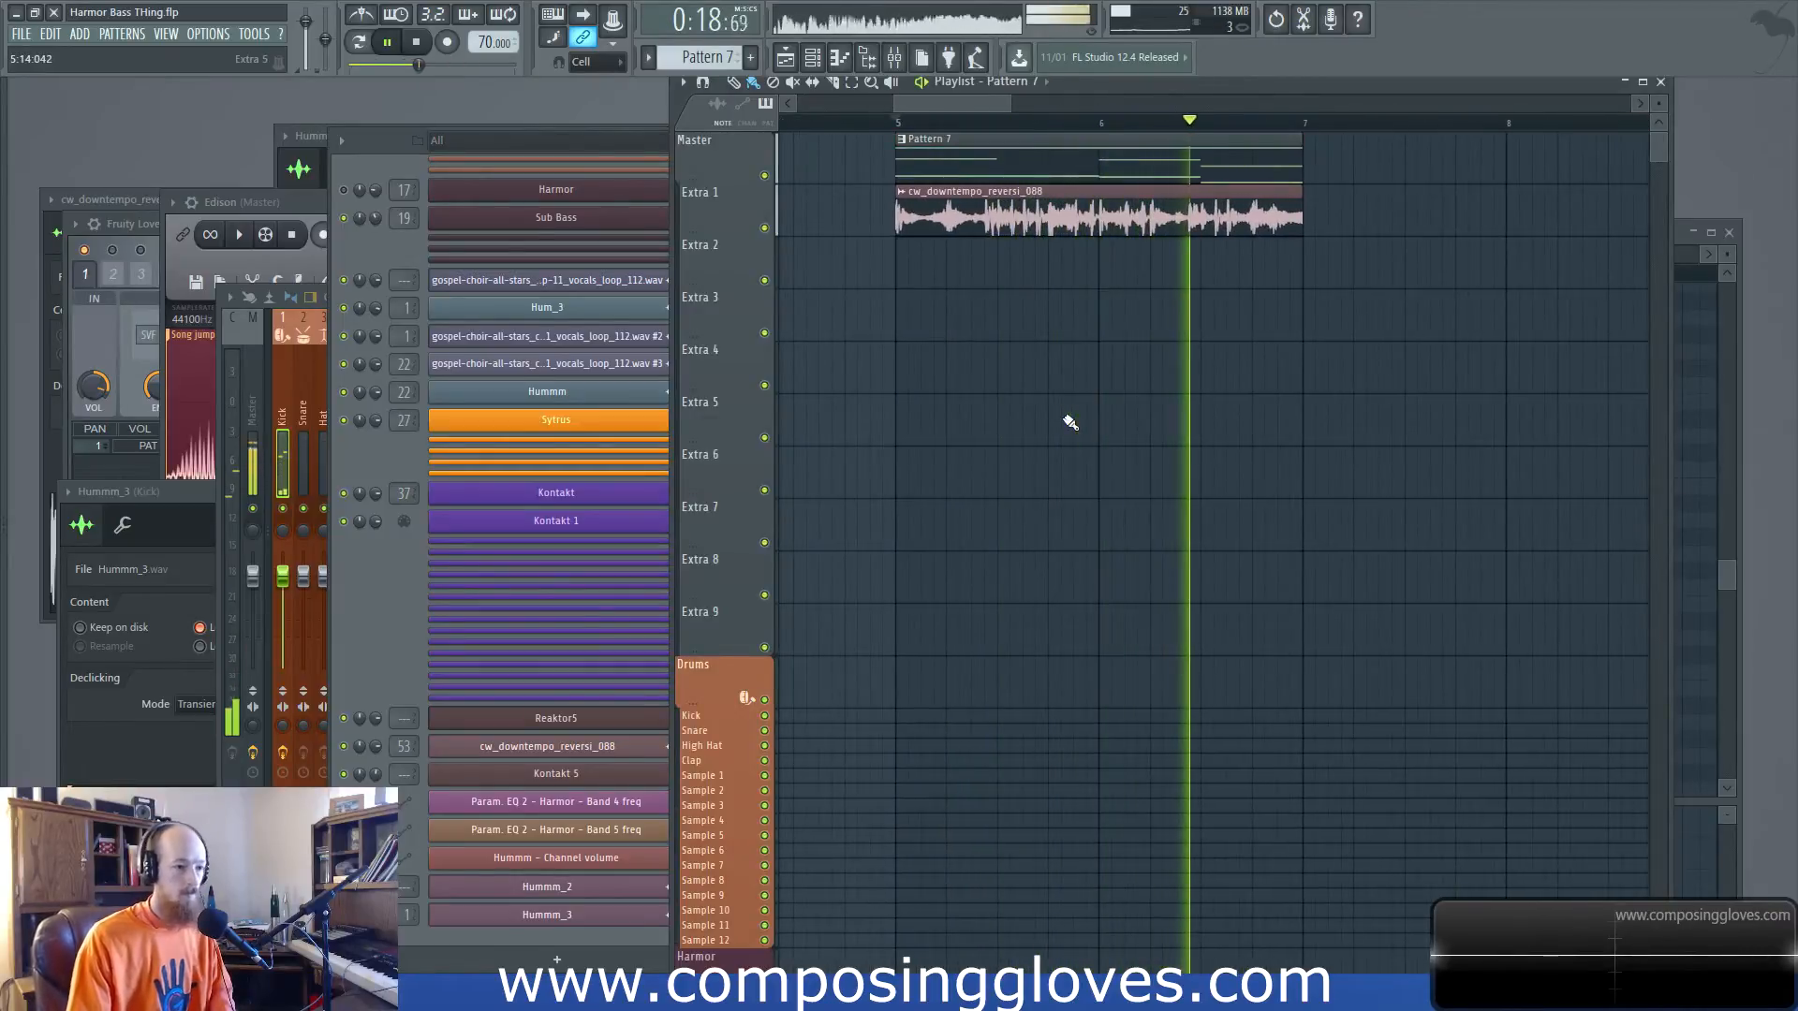
key("space")
Trim the uneven tail off the Hummm_3 sample in Edison and load the edited audio back into its channel
left_click(376, 627)
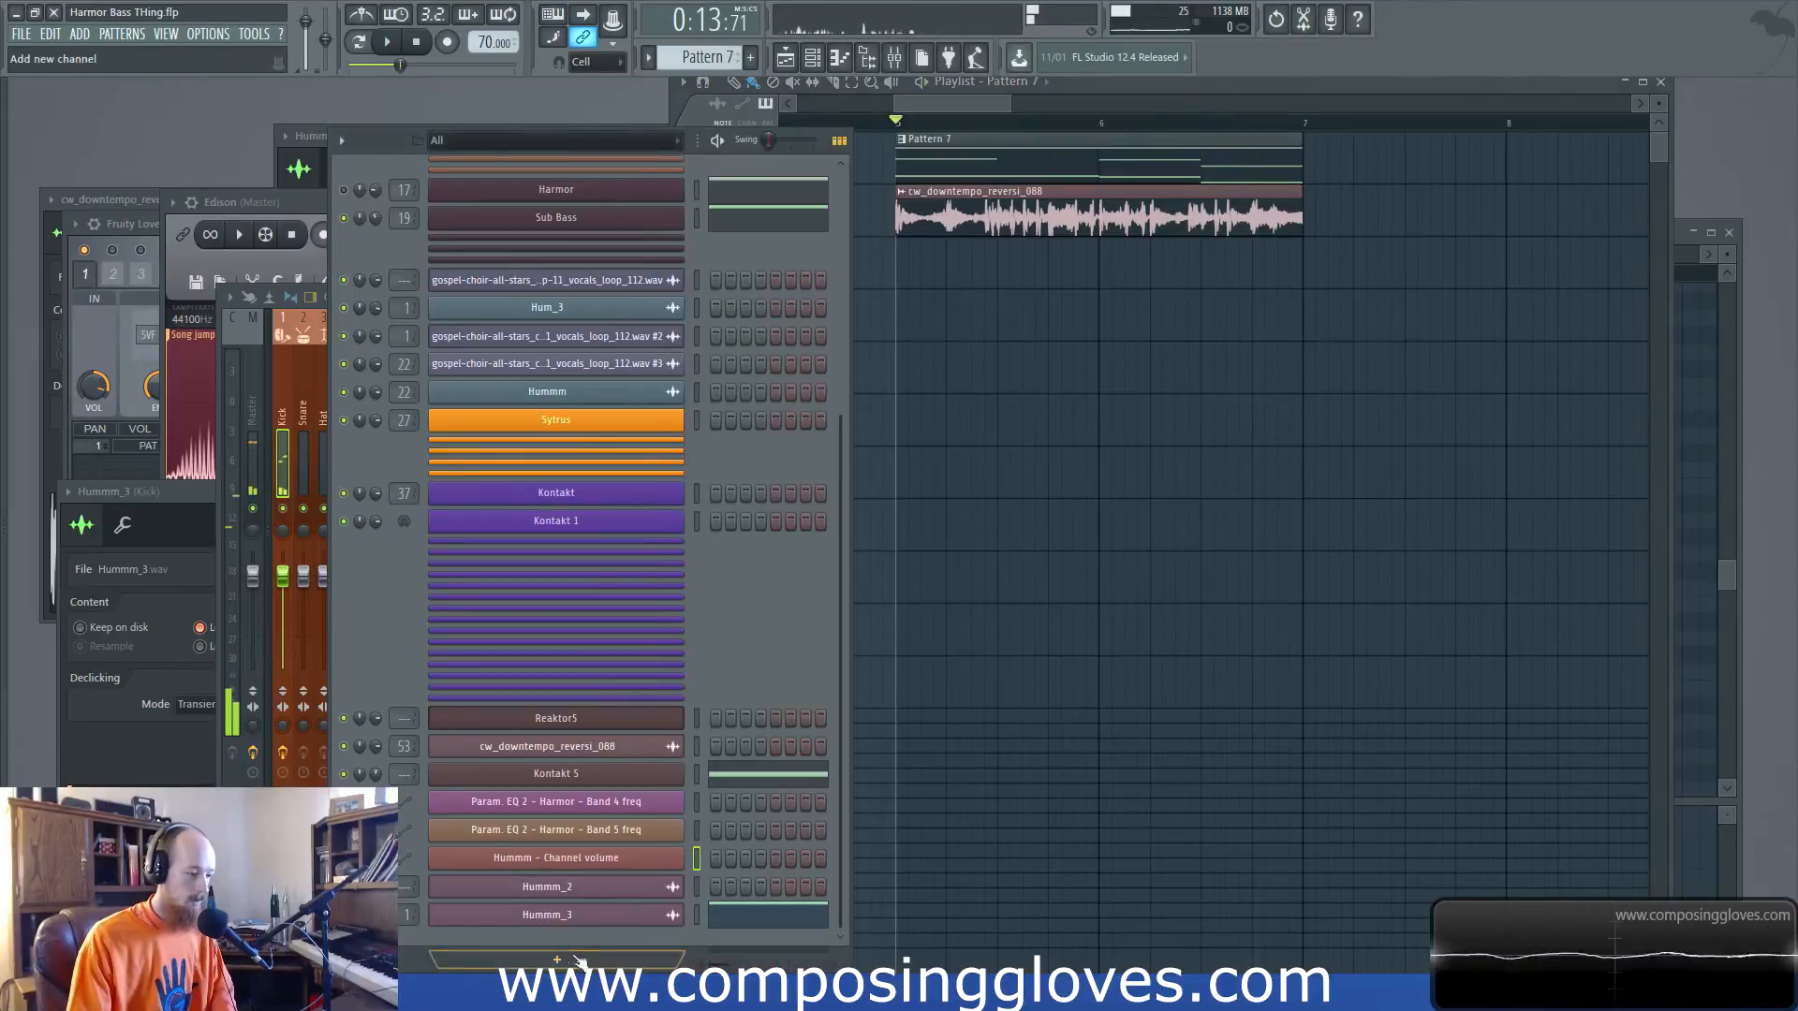
left_click(581, 918)
left_click_drag(444, 492, 1044, 282)
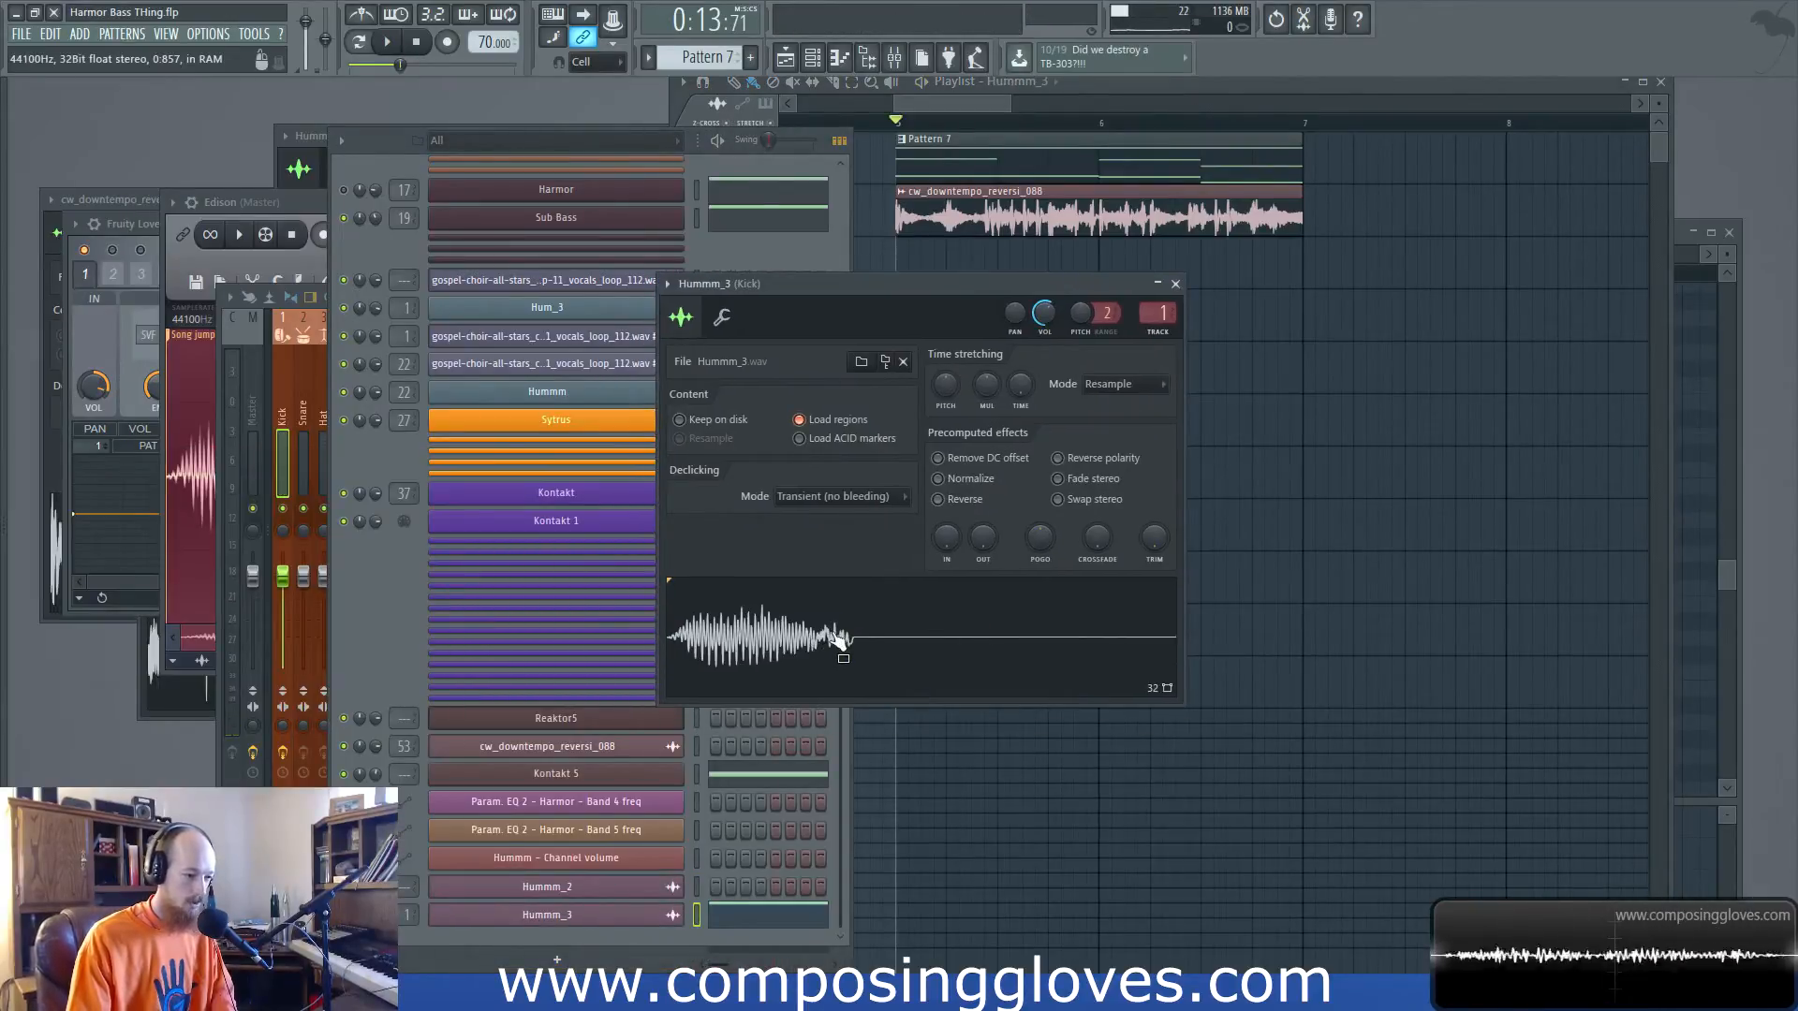
left_click(881, 645)
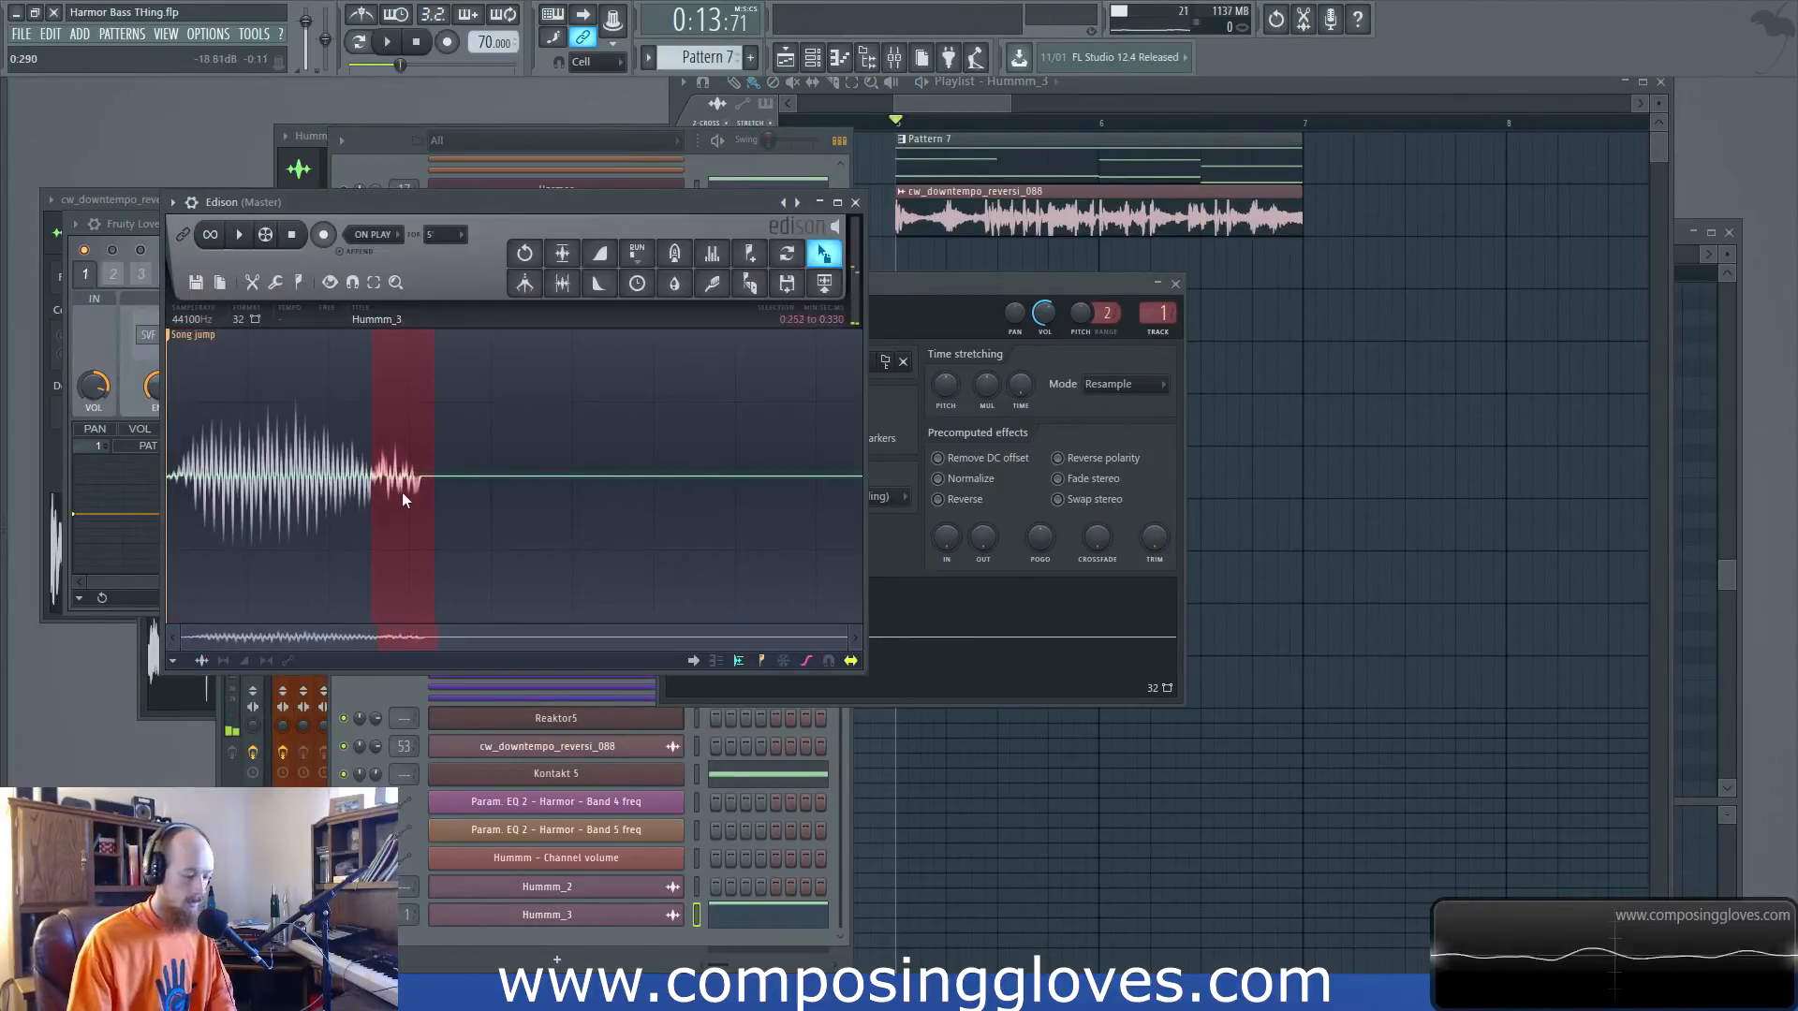
key("Delete")
left_click_drag(824, 282, 882, 340)
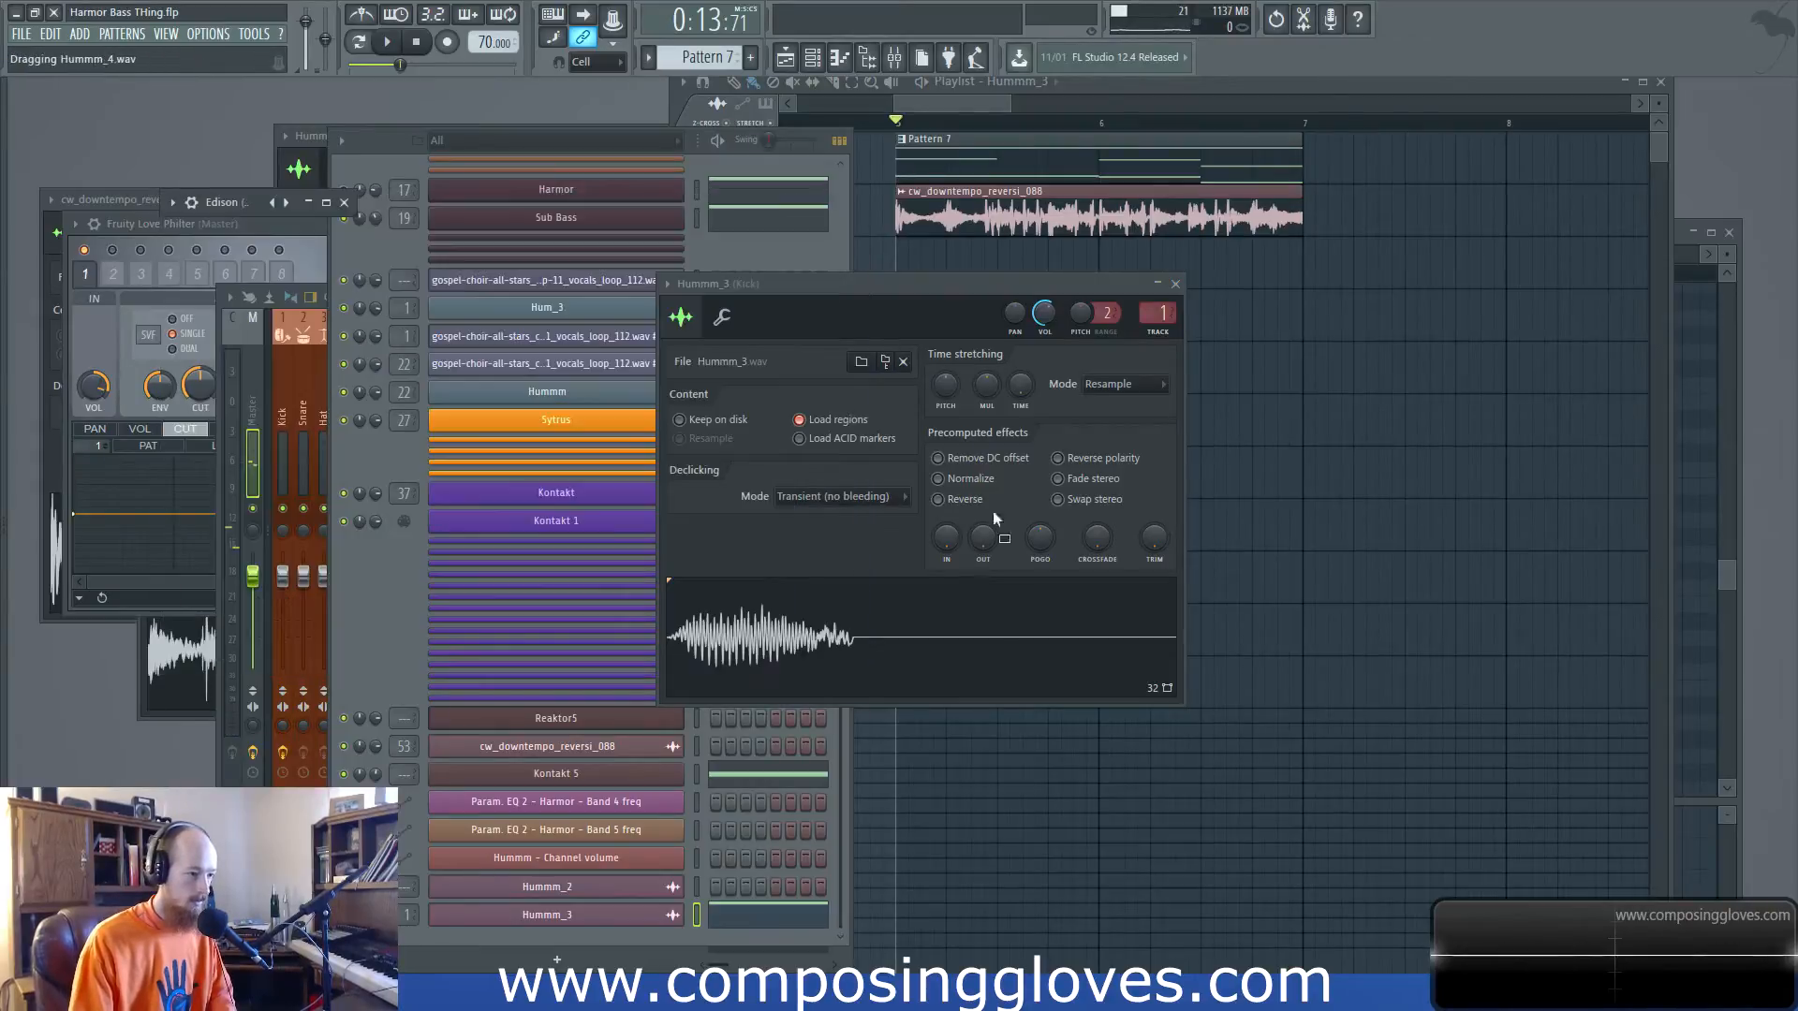
left_click_drag(878, 635, 879, 637)
Play the song with the trimmed hum sample from around bar 5 and from the start of the playlist
left_click(906, 128)
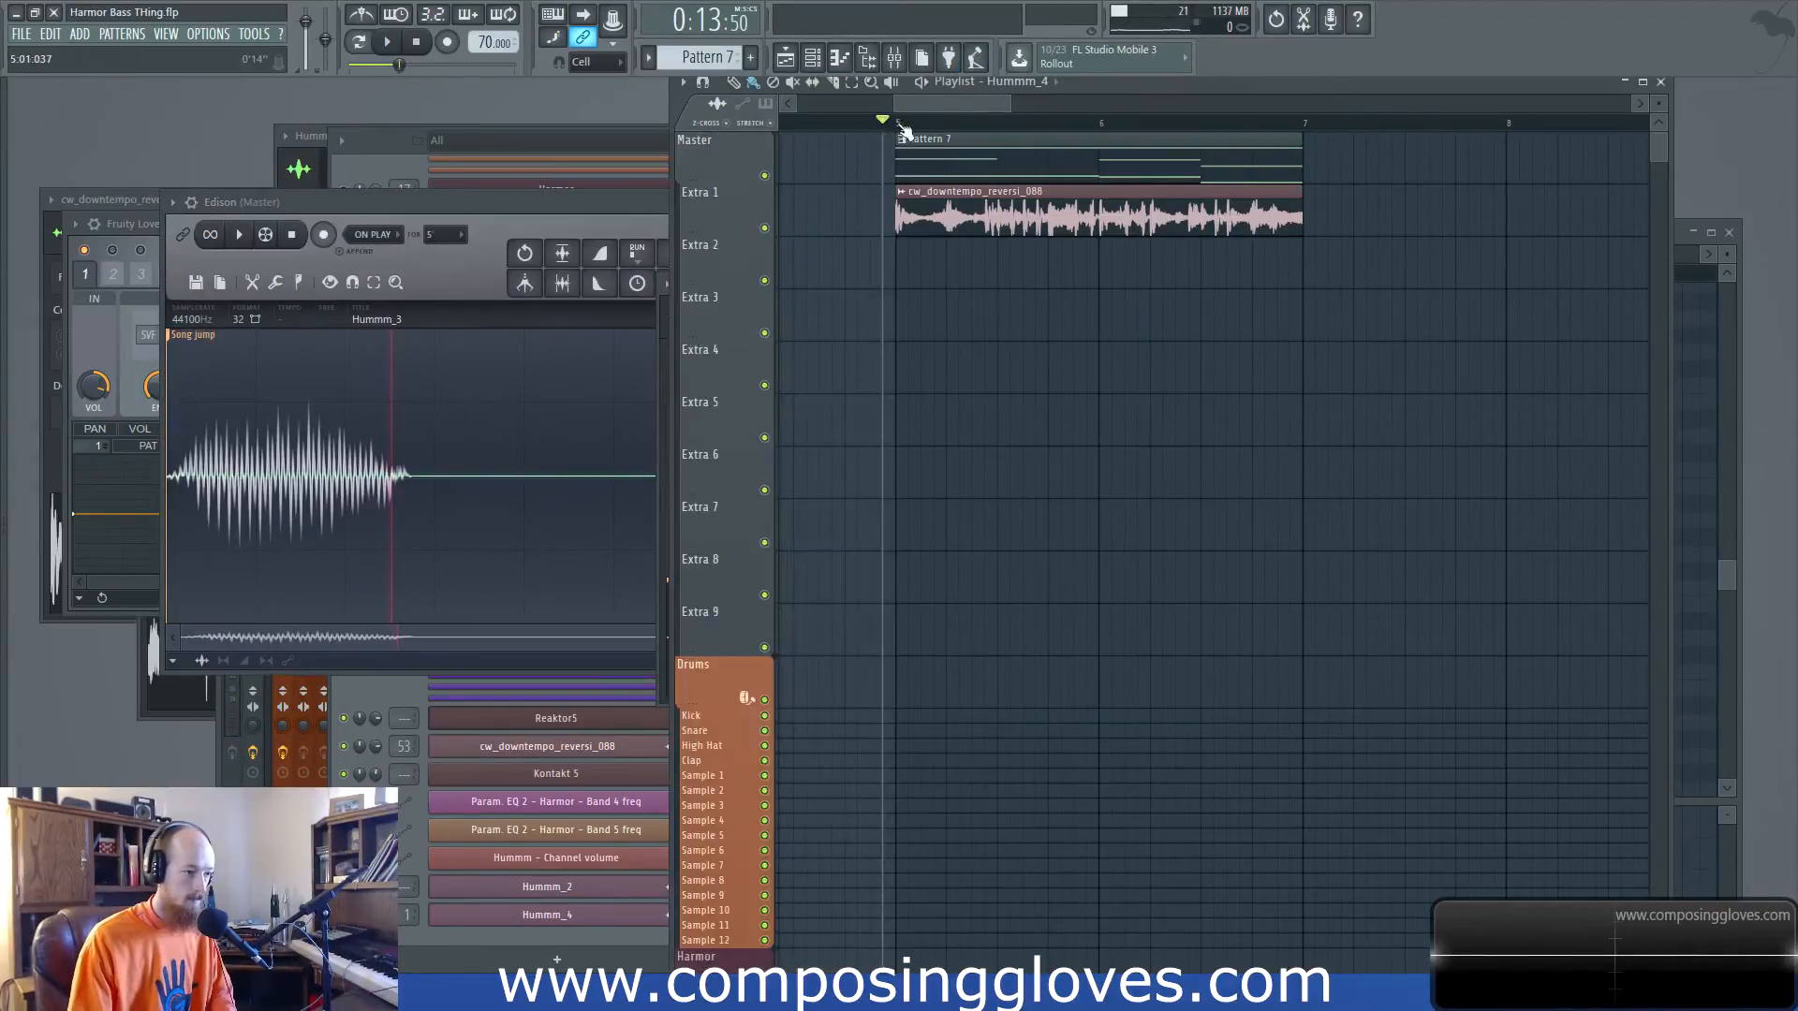
key("space")
key("space")
left_click_drag(932, 106, 730, 130)
key("space")
key("space")
Cut a short section from the decaying end of the hum sample in Edison and load the edited audio back into its channel
mouse_move(397, 476)
left_mouse_down()
mouse_move(447, 479)
mouse_move(418, 472)
left_mouse_up()
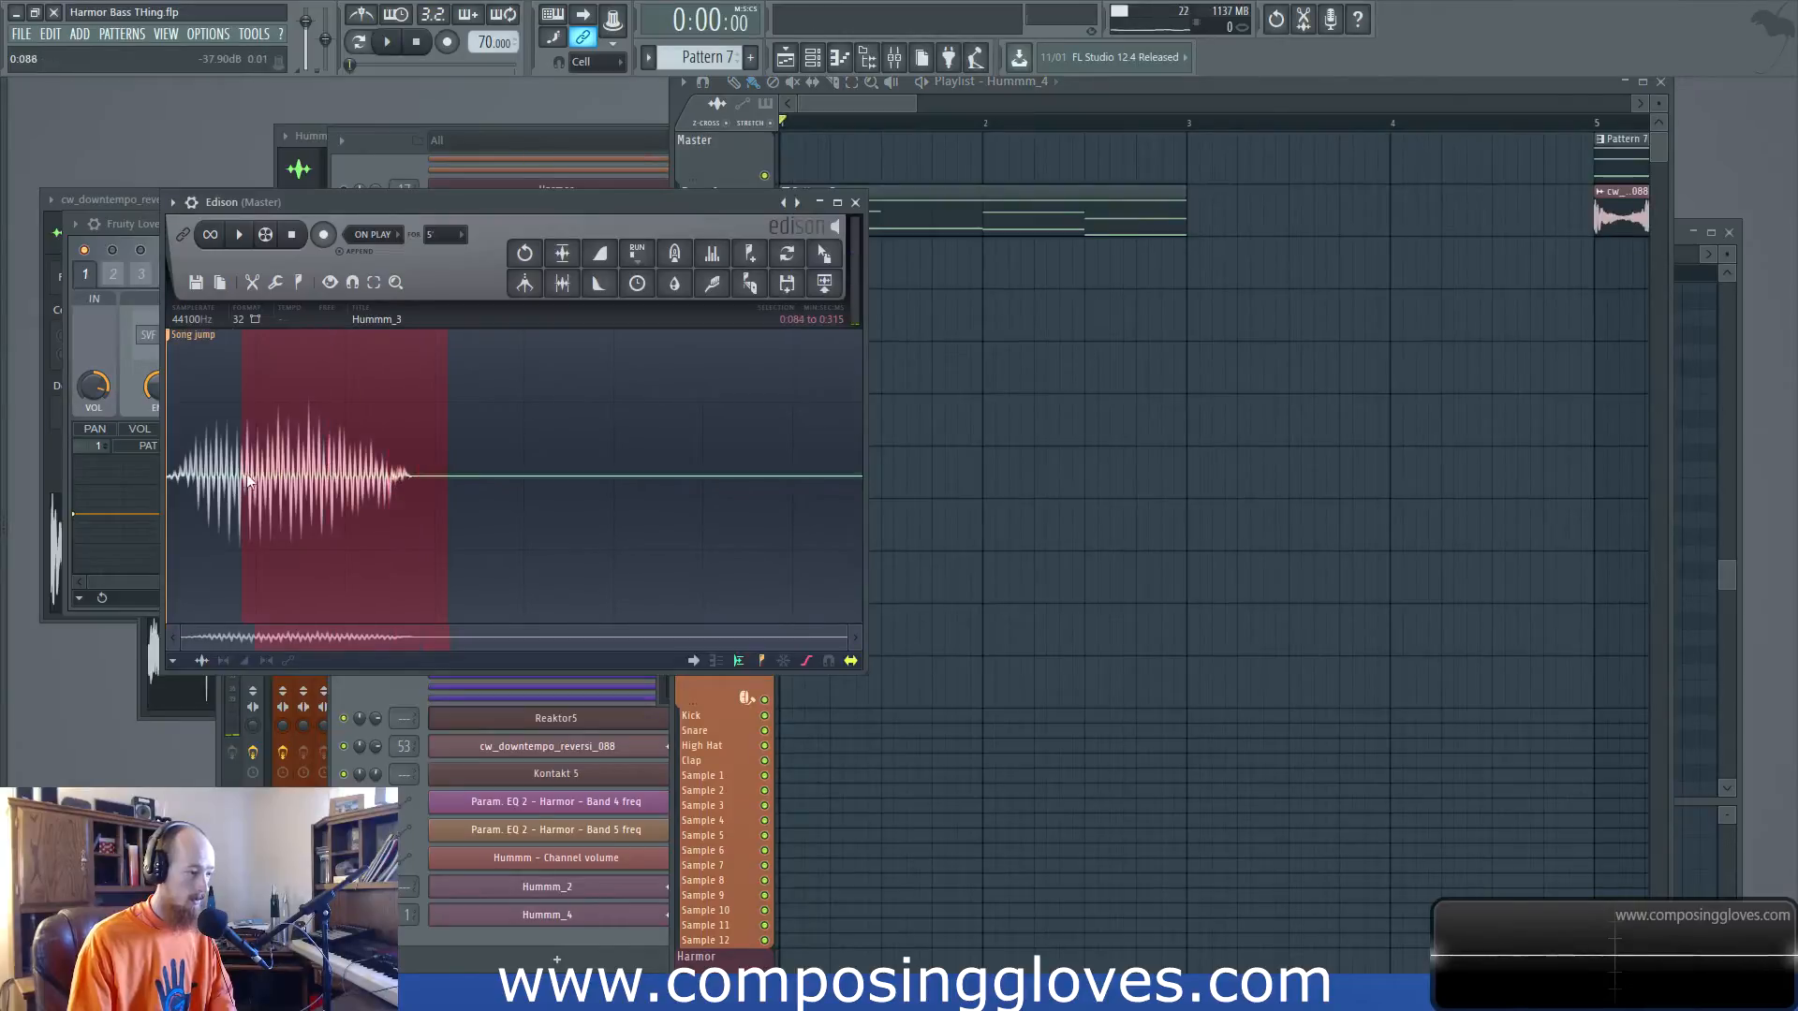
left_click_drag(250, 474, 356, 479)
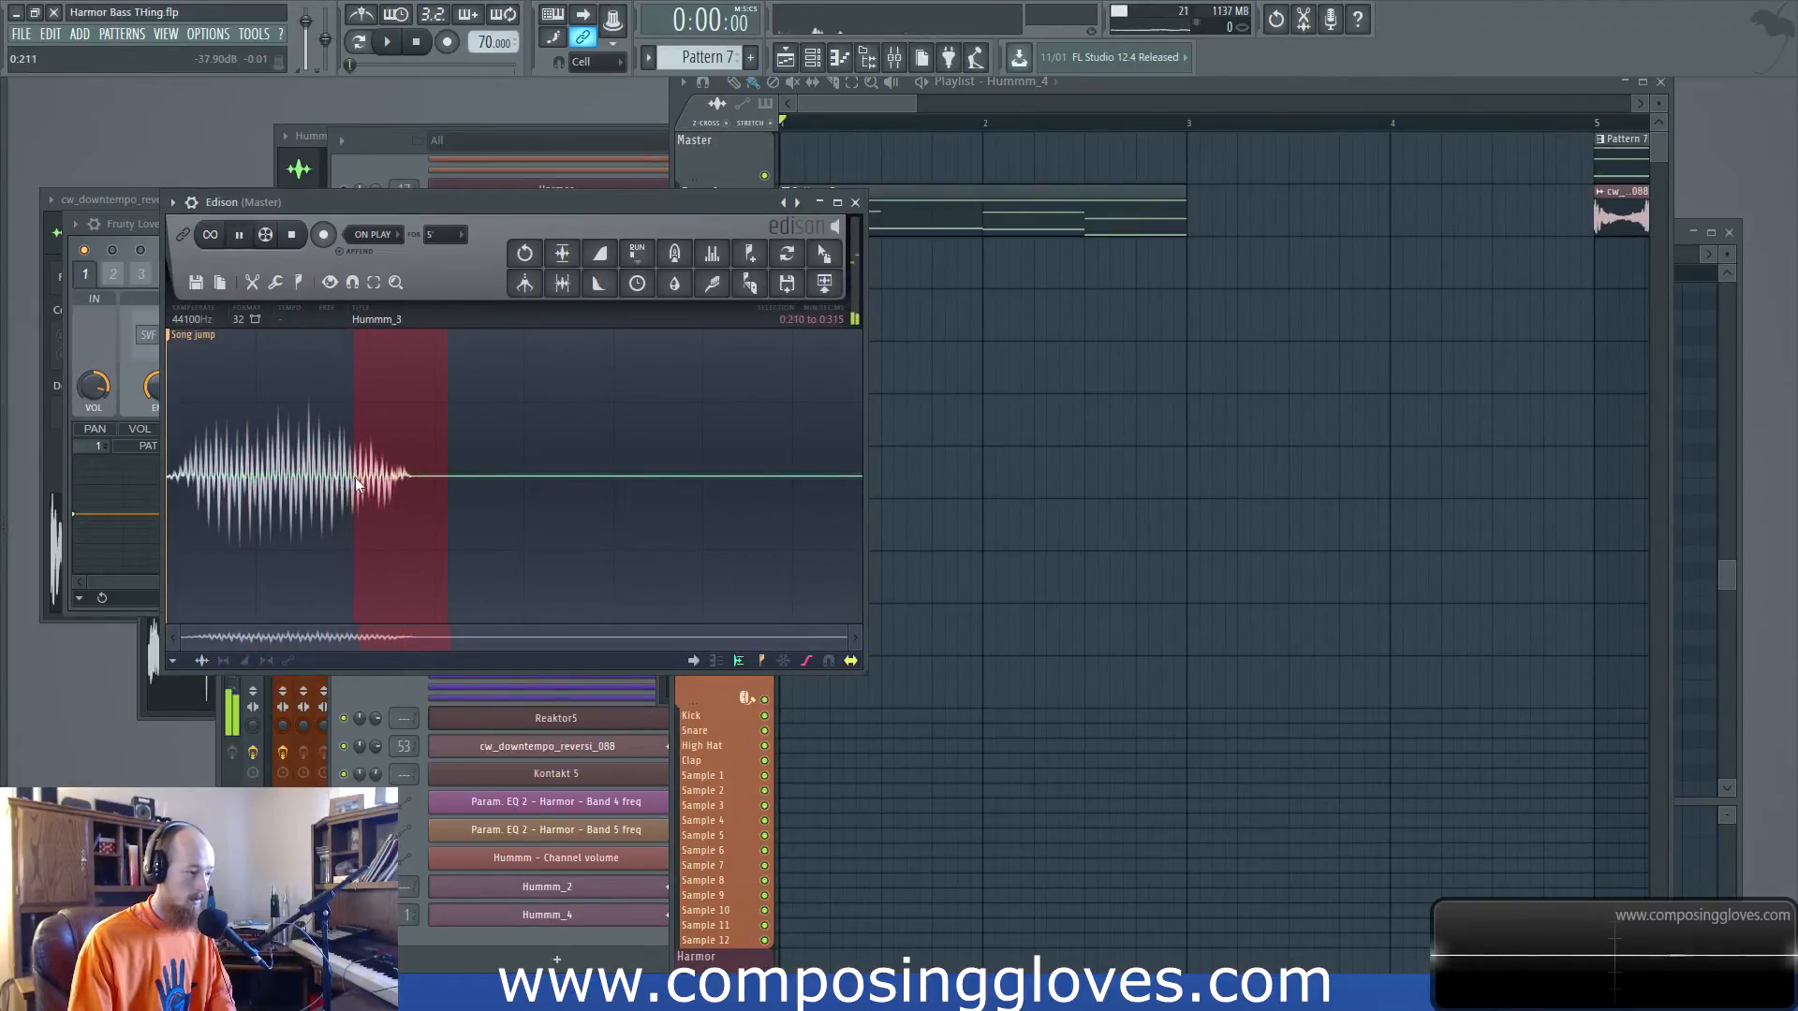
key("Delete")
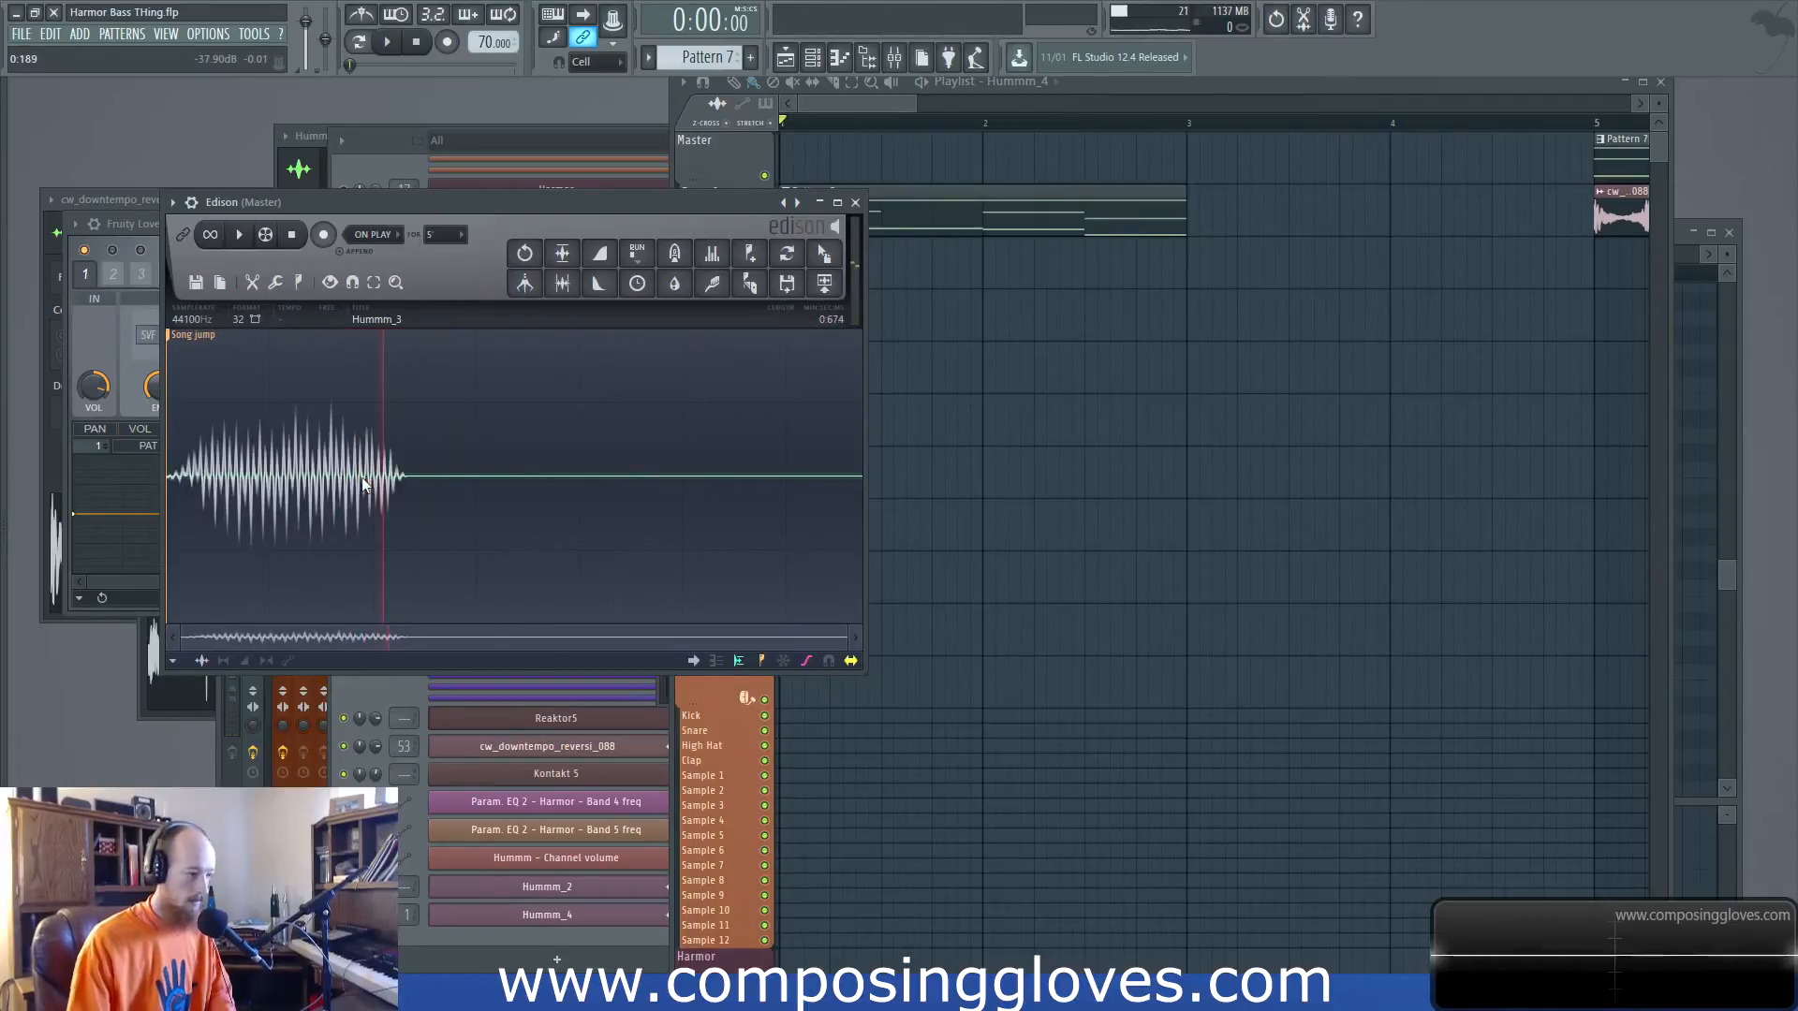
left_click(556, 920)
left_click_drag(603, 202, 513, 206)
left_click_drag(744, 260, 897, 628)
Play the Pattern 7 clip at bar 1 briefly with the re-edited hum sample, and stop playback
left_click(841, 100)
key("space")
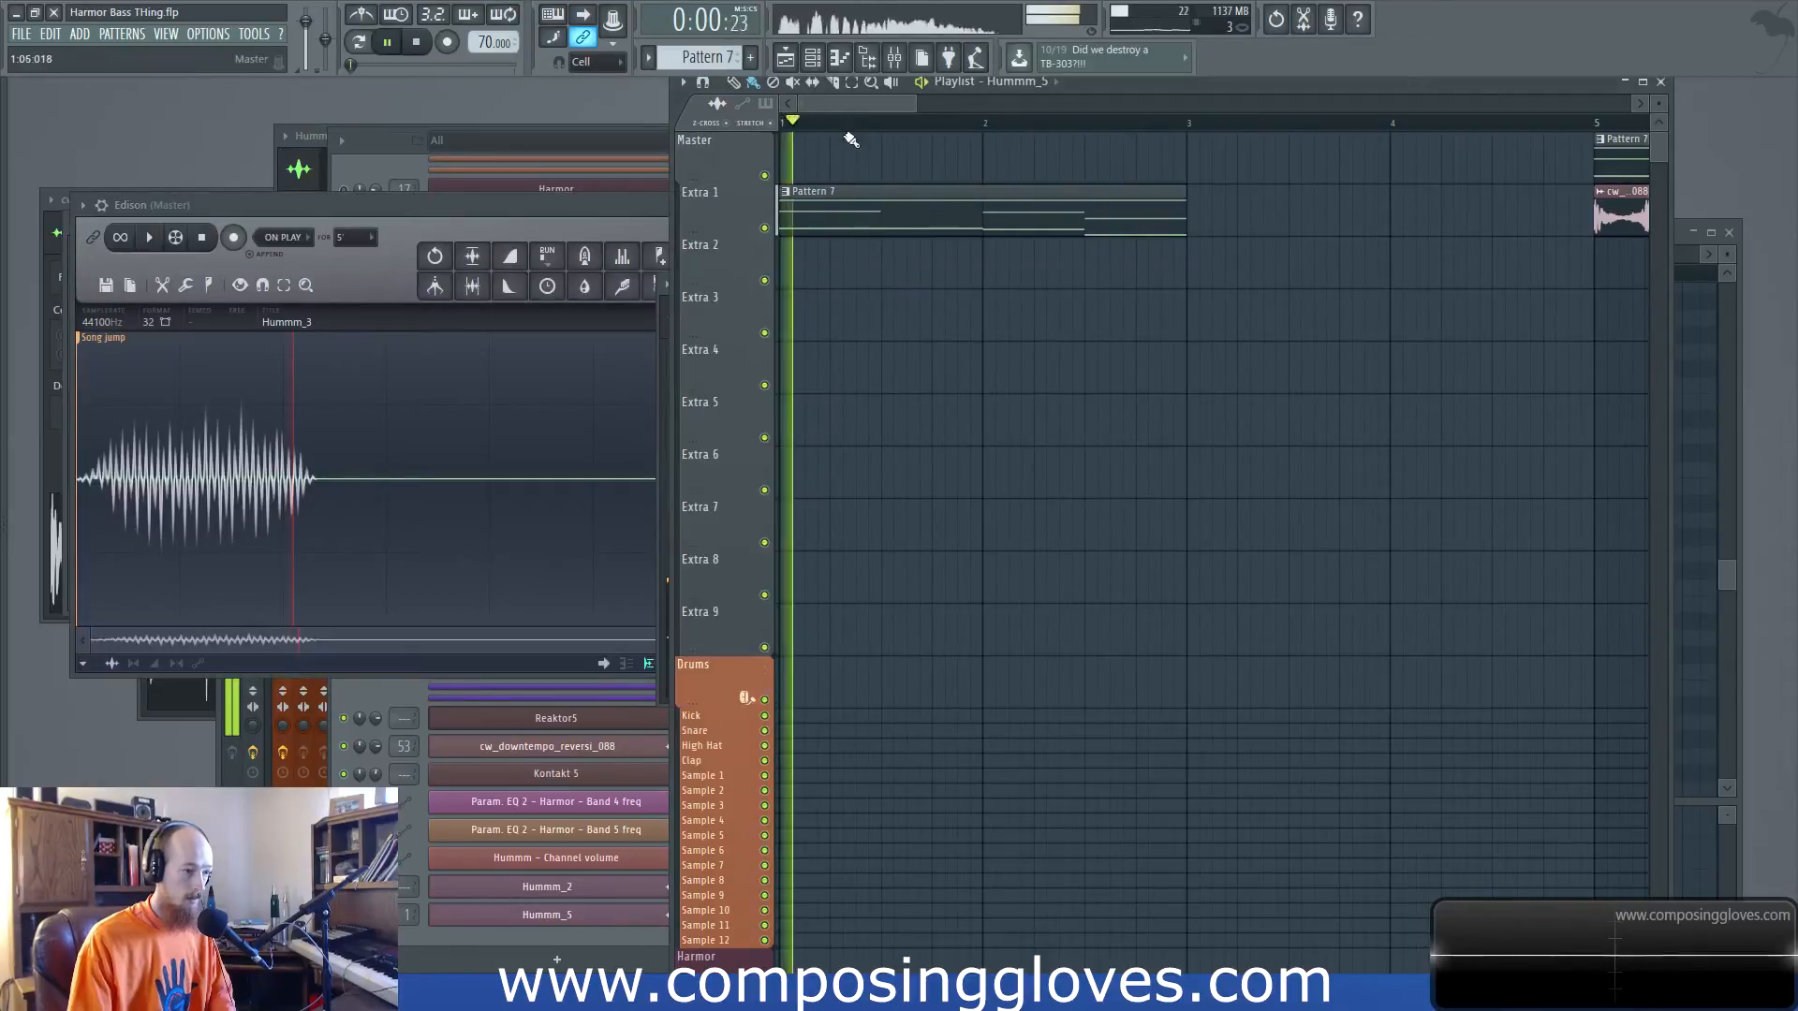
key("space")
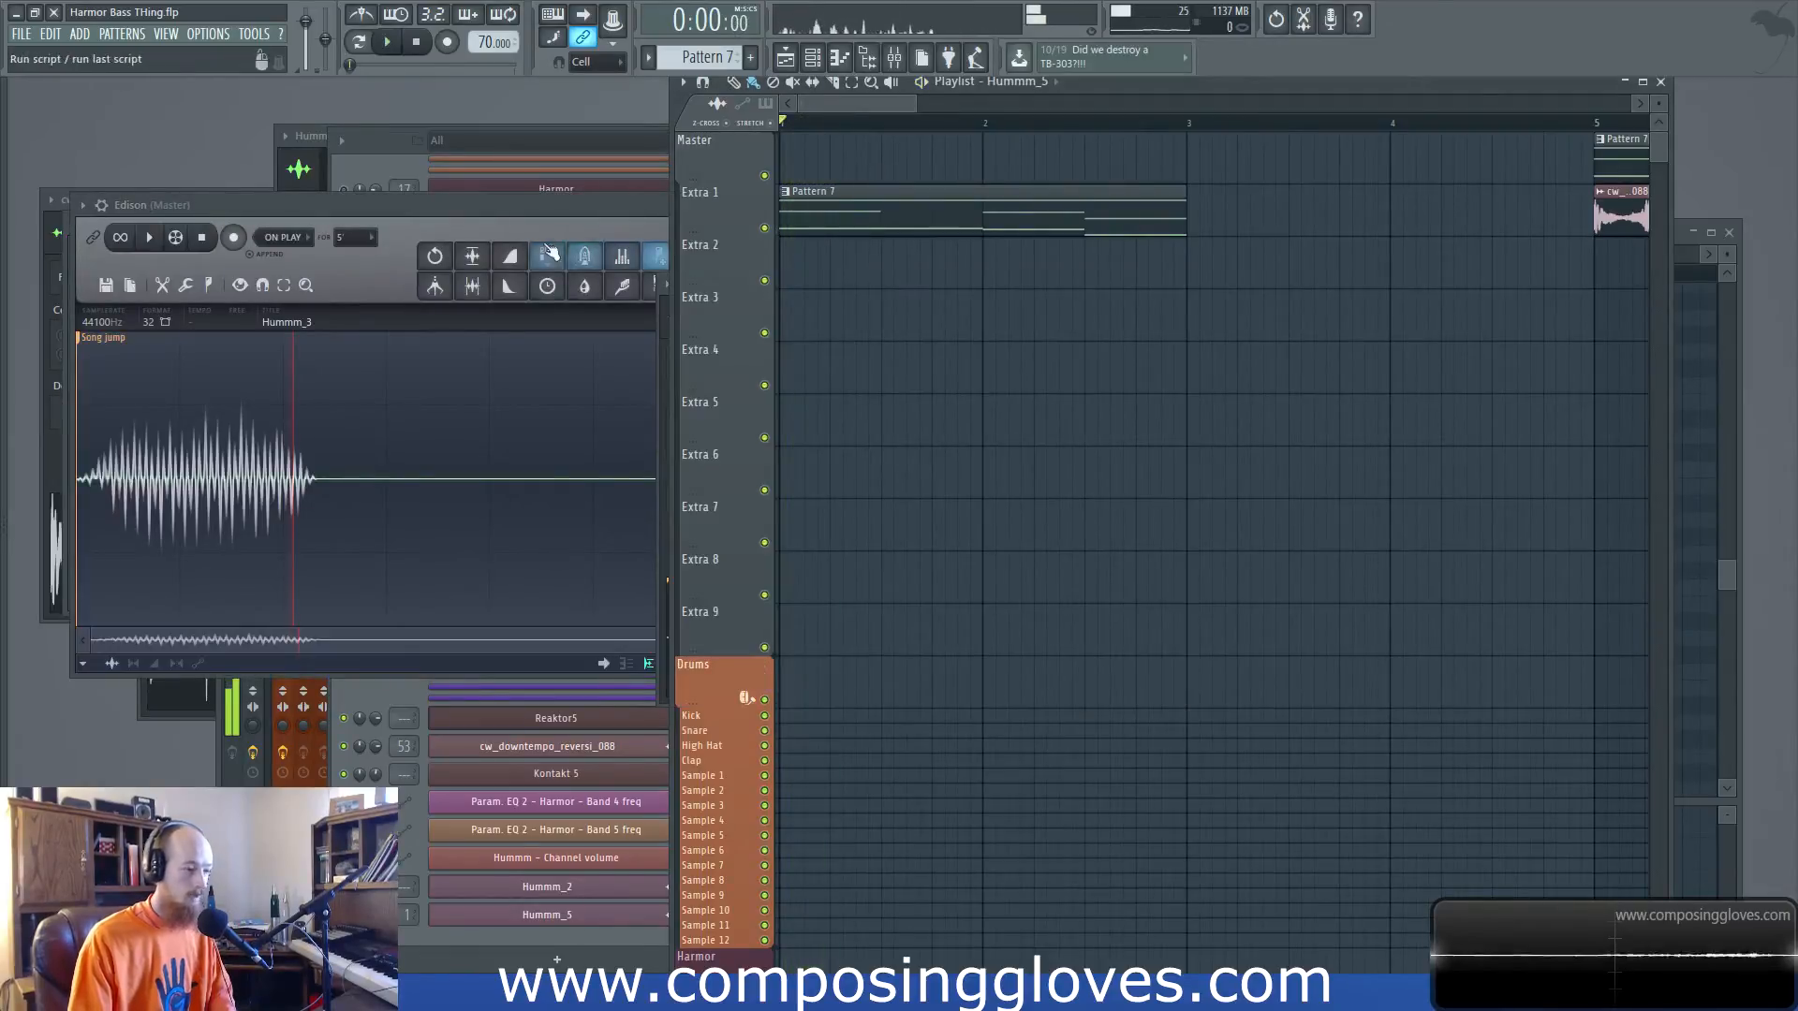
Open Fruity parametric EQ 2 on the mixer's Kick track and adjust its band 6
left_click(897, 60)
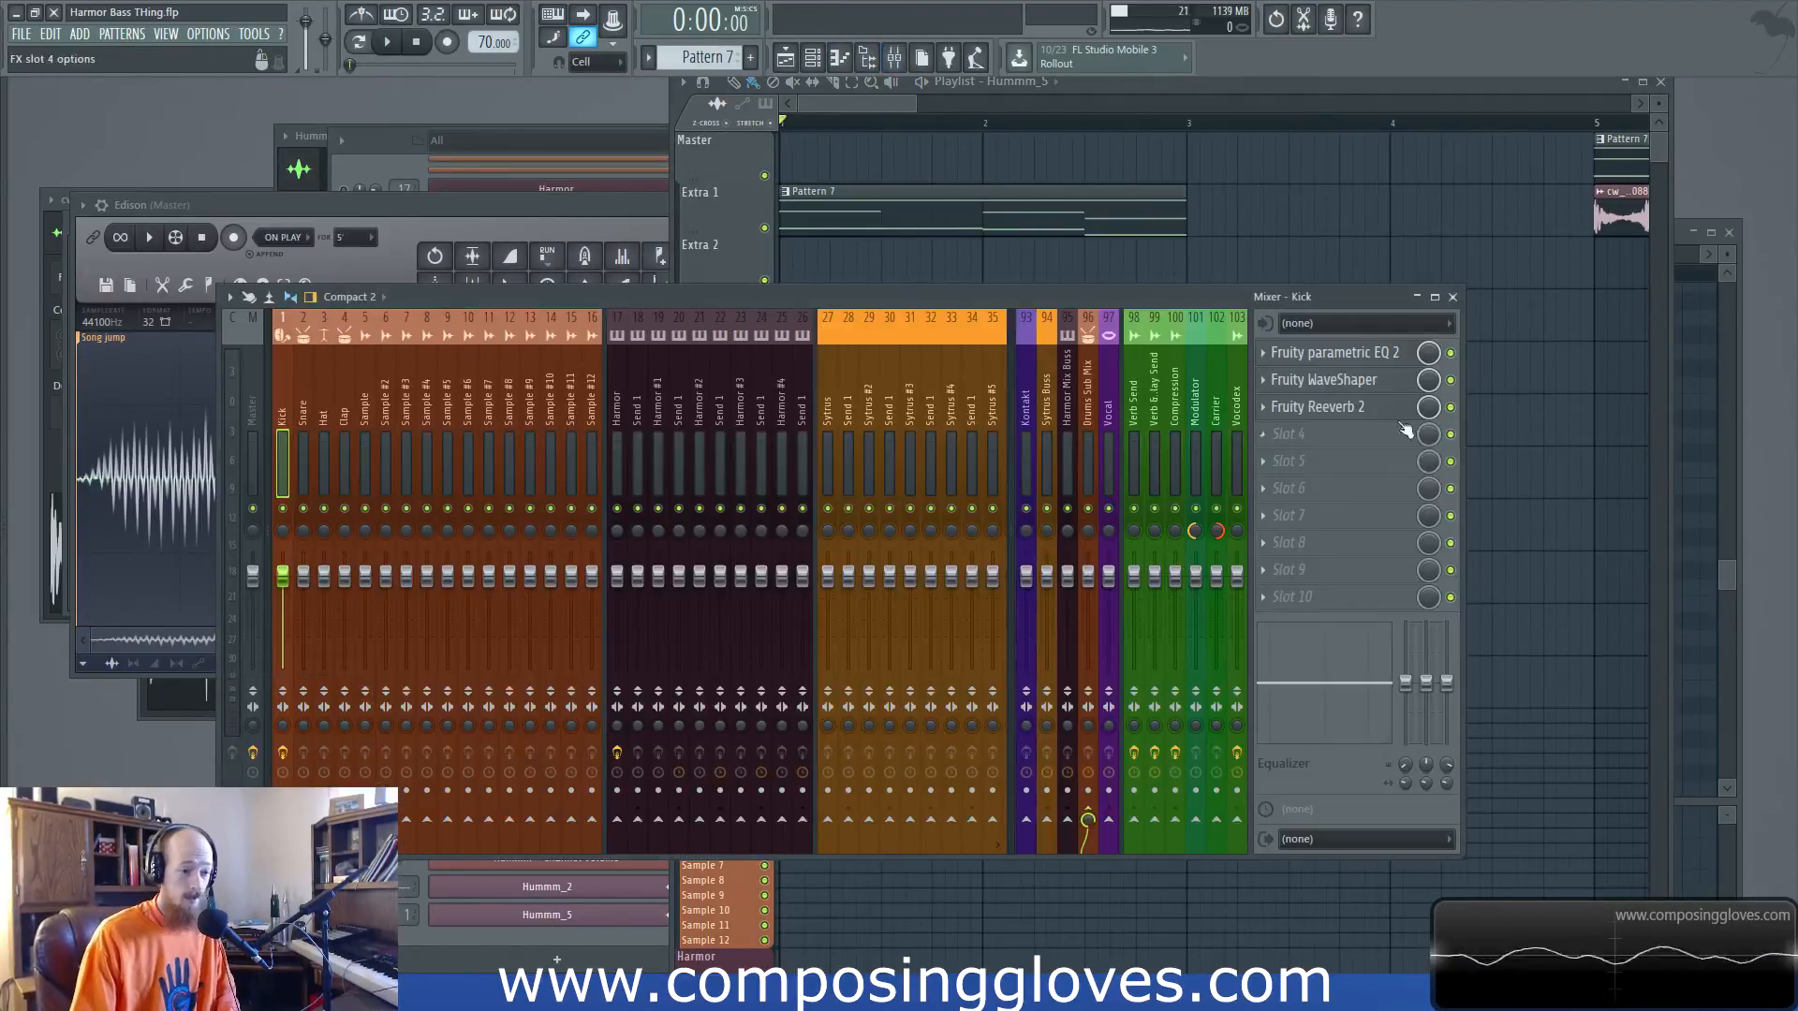
left_click(1367, 363)
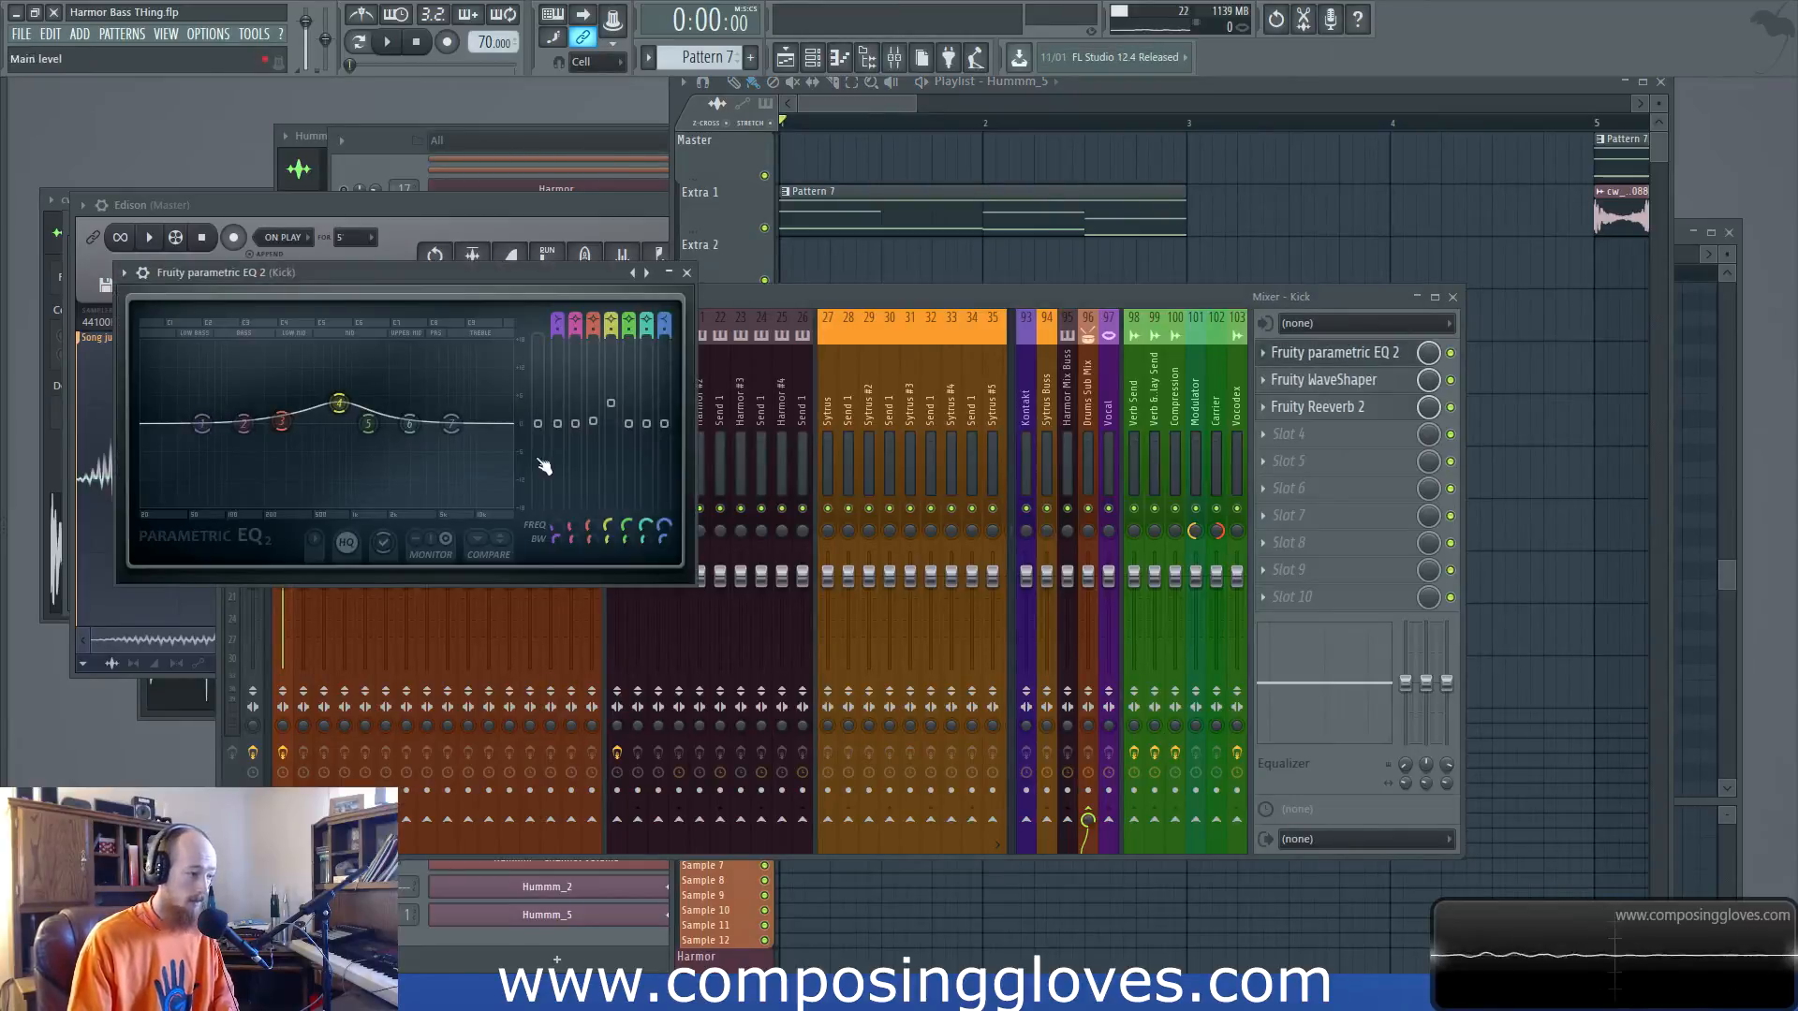
mouse_move(409, 423)
left_mouse_down()
mouse_move(466, 456)
mouse_move(413, 426)
left_mouse_up()
scroll(466, 455, "down", 4)
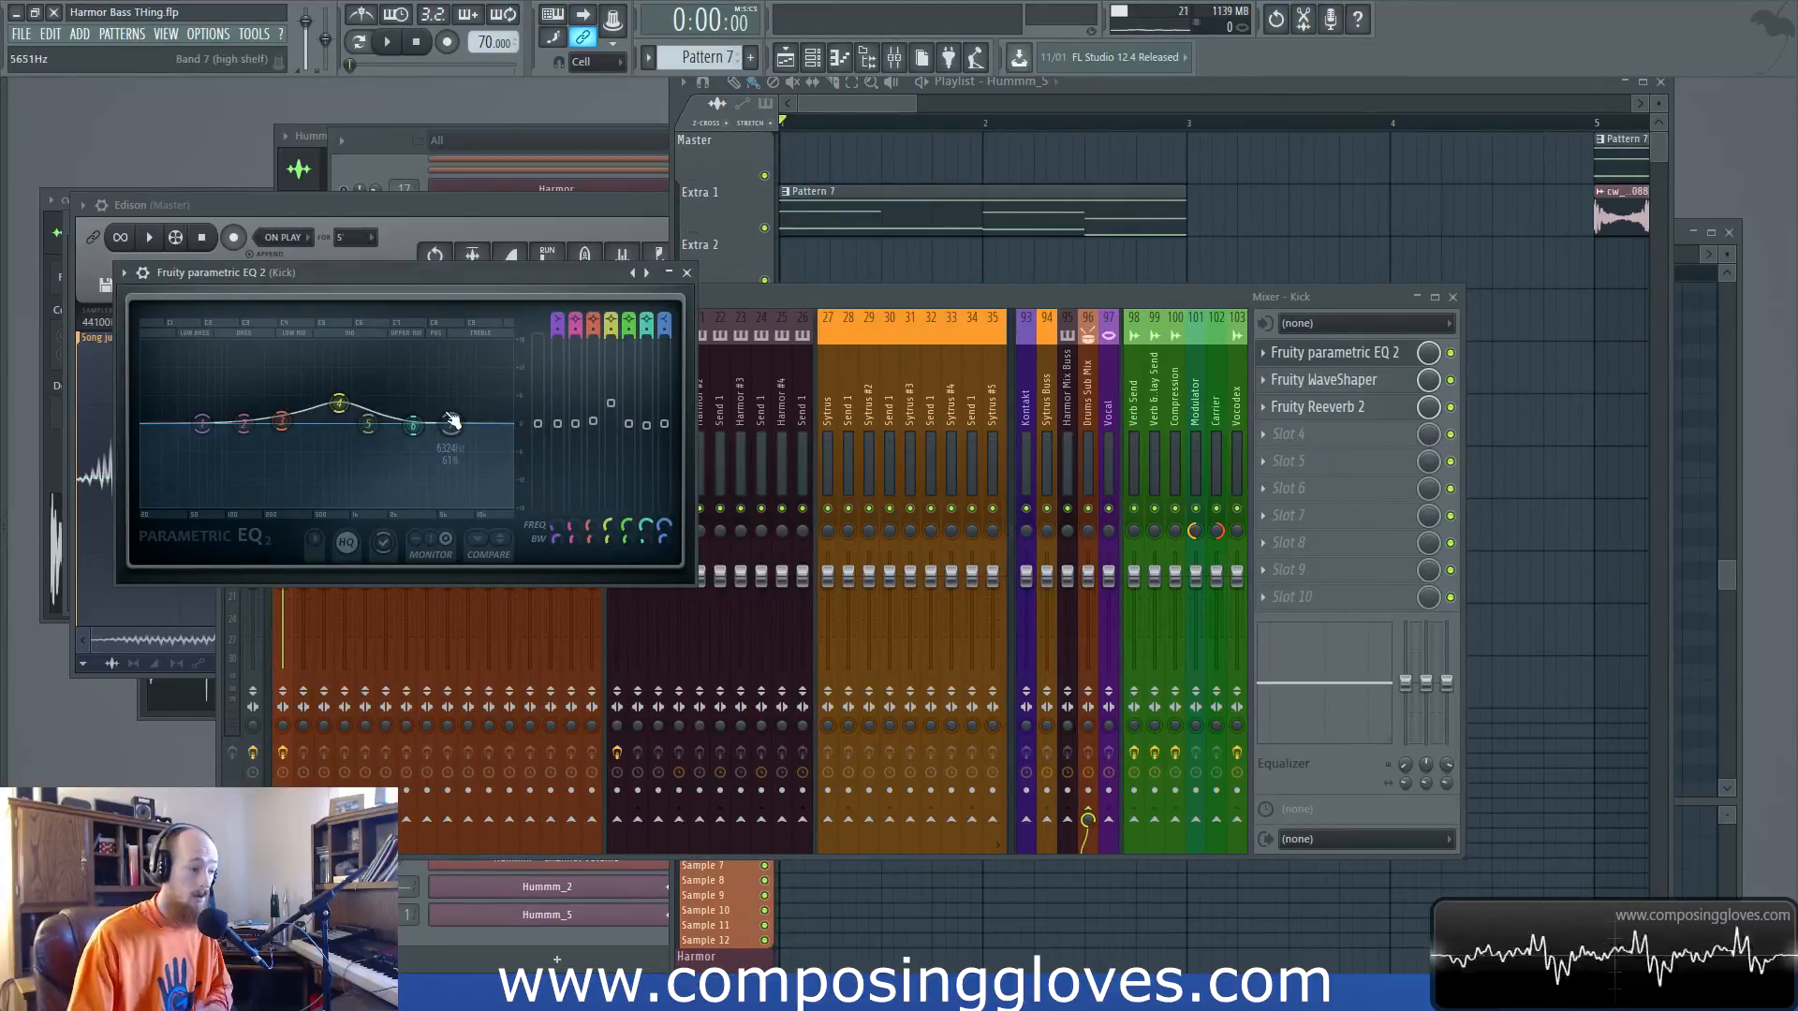
Find TDR Nova in the plugin picker and add it to slot 4 of the Kick track's effects
left_click(1280, 462)
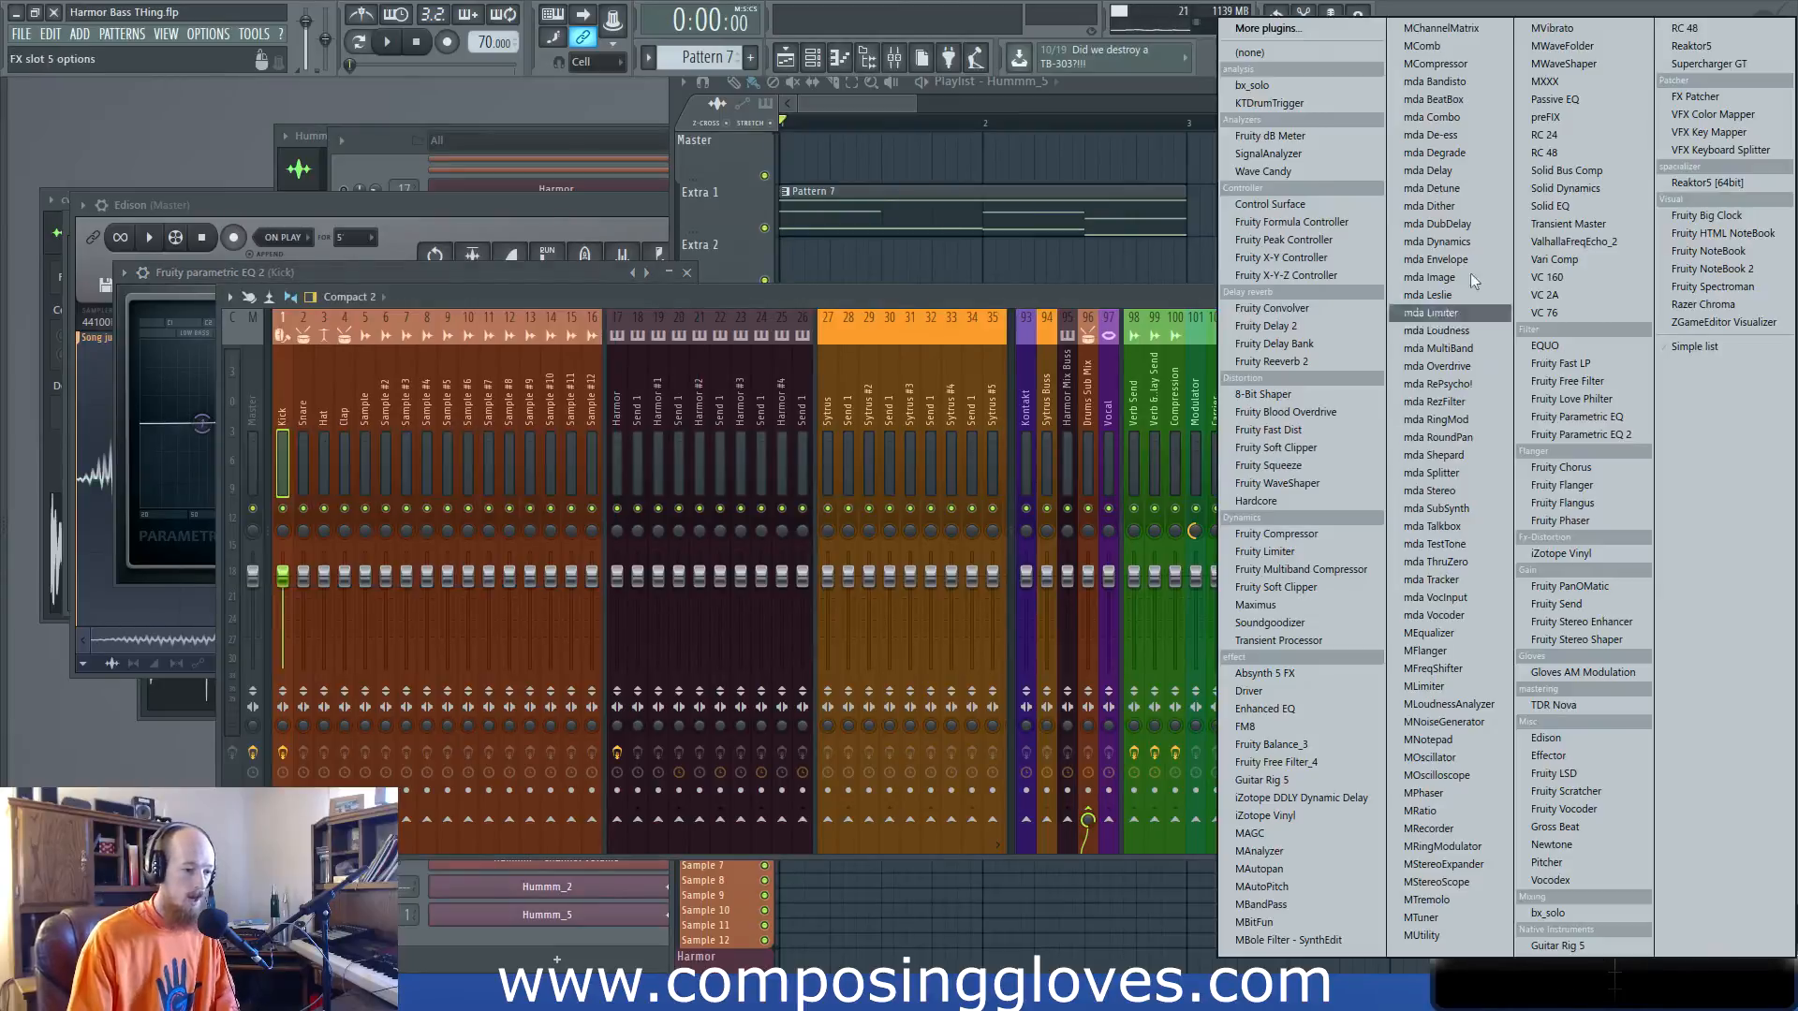
left_click(1067, 376)
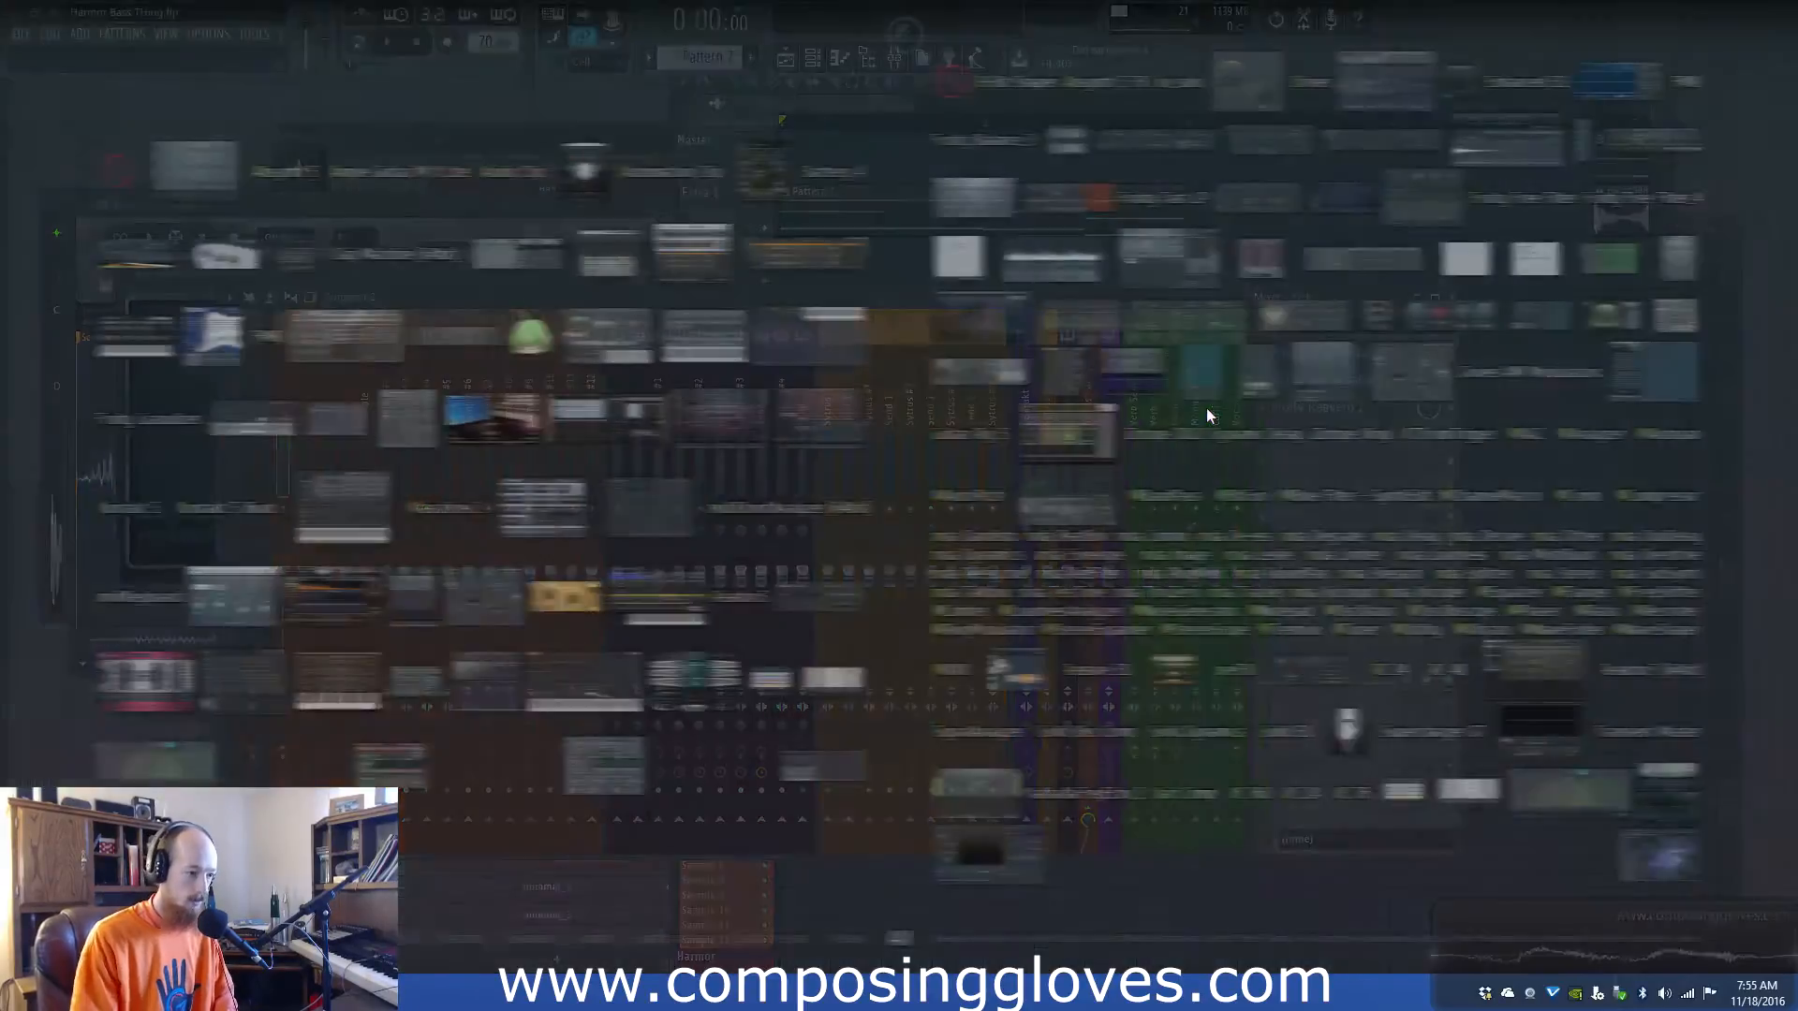
key("F8")
type("tdr")
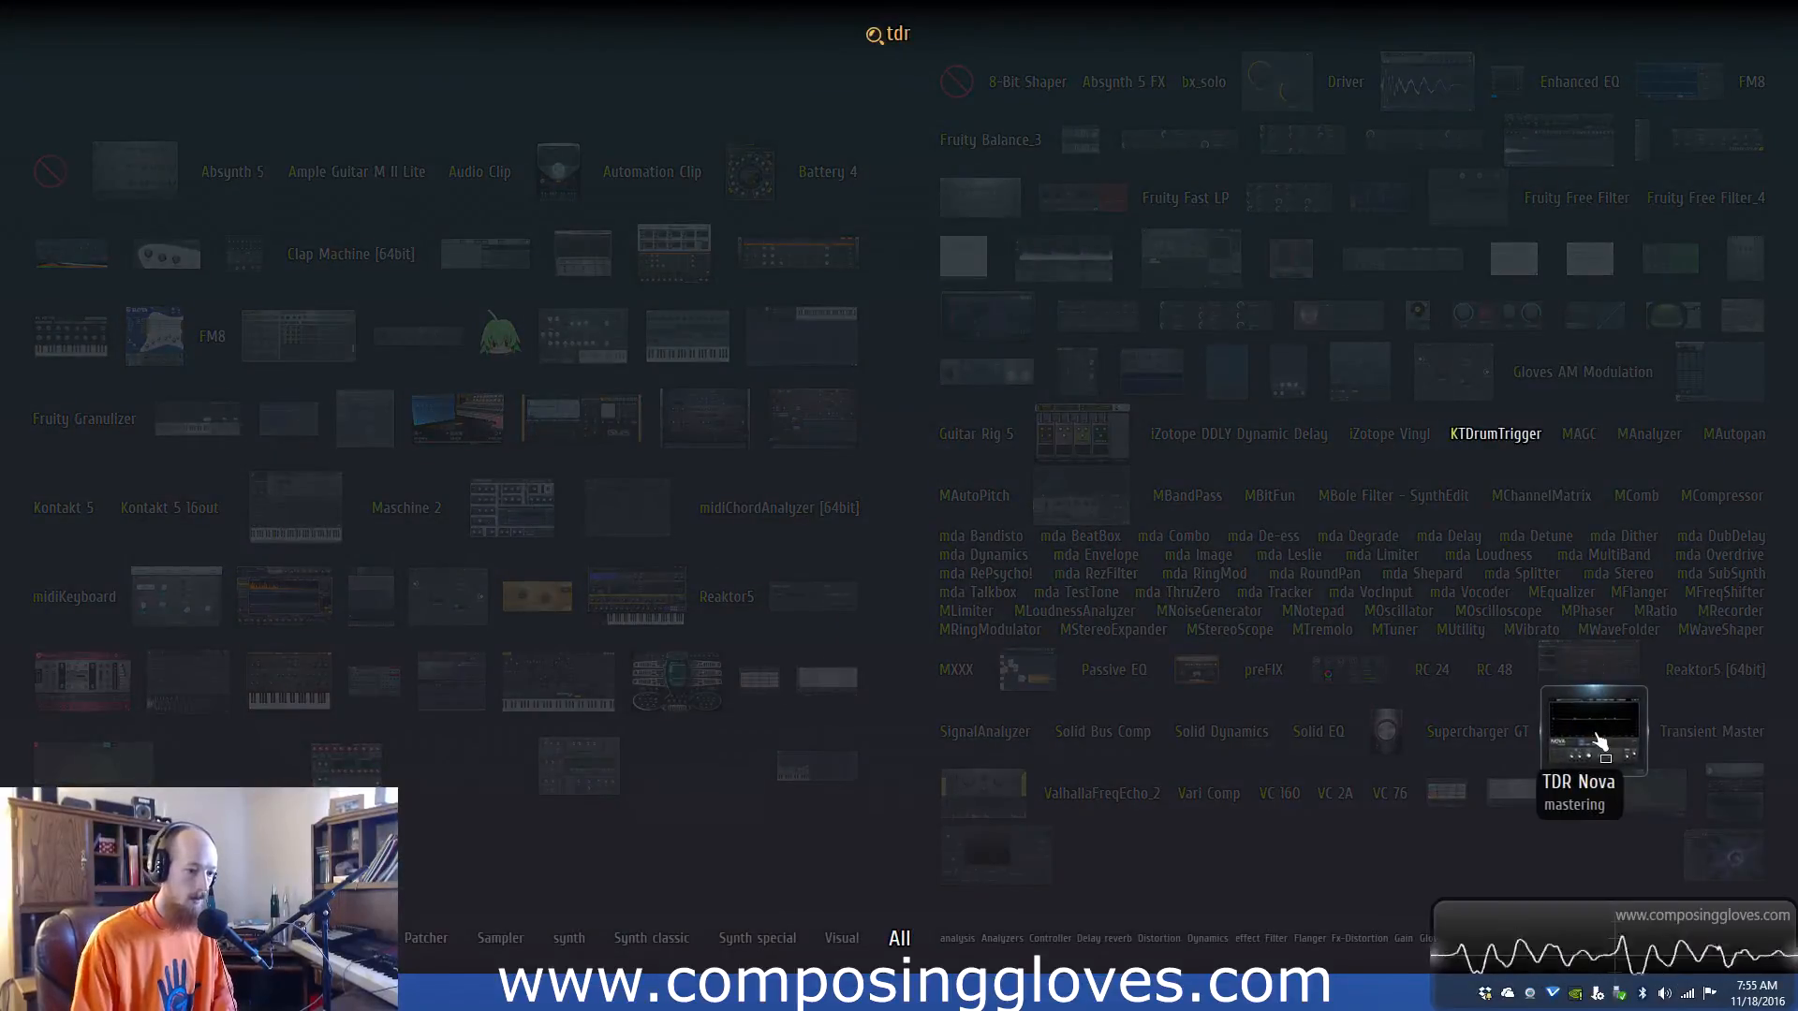
key("Return")
left_click_drag(781, 346, 1011, 254)
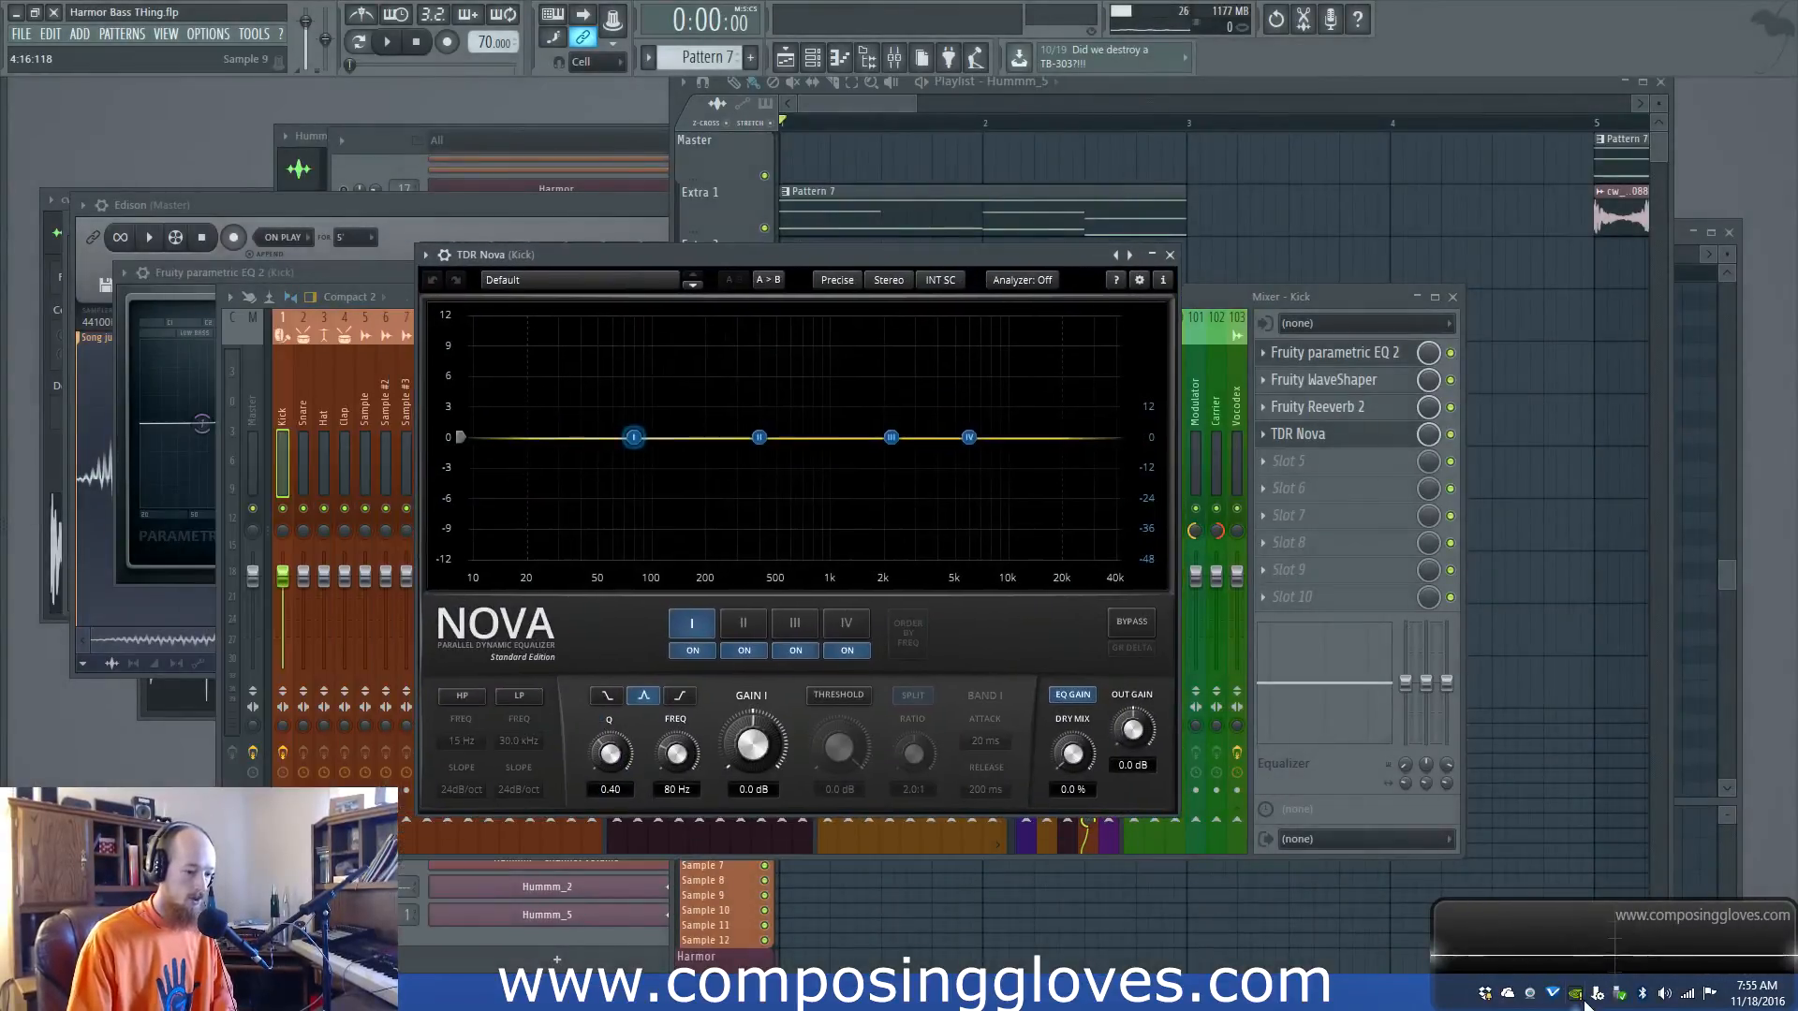
Make TDR Nova's band IV dynamic with a -8.4 dB threshold and 3.8:1 ratio, set it to 1524 Hz and play the song
left_click(969, 438)
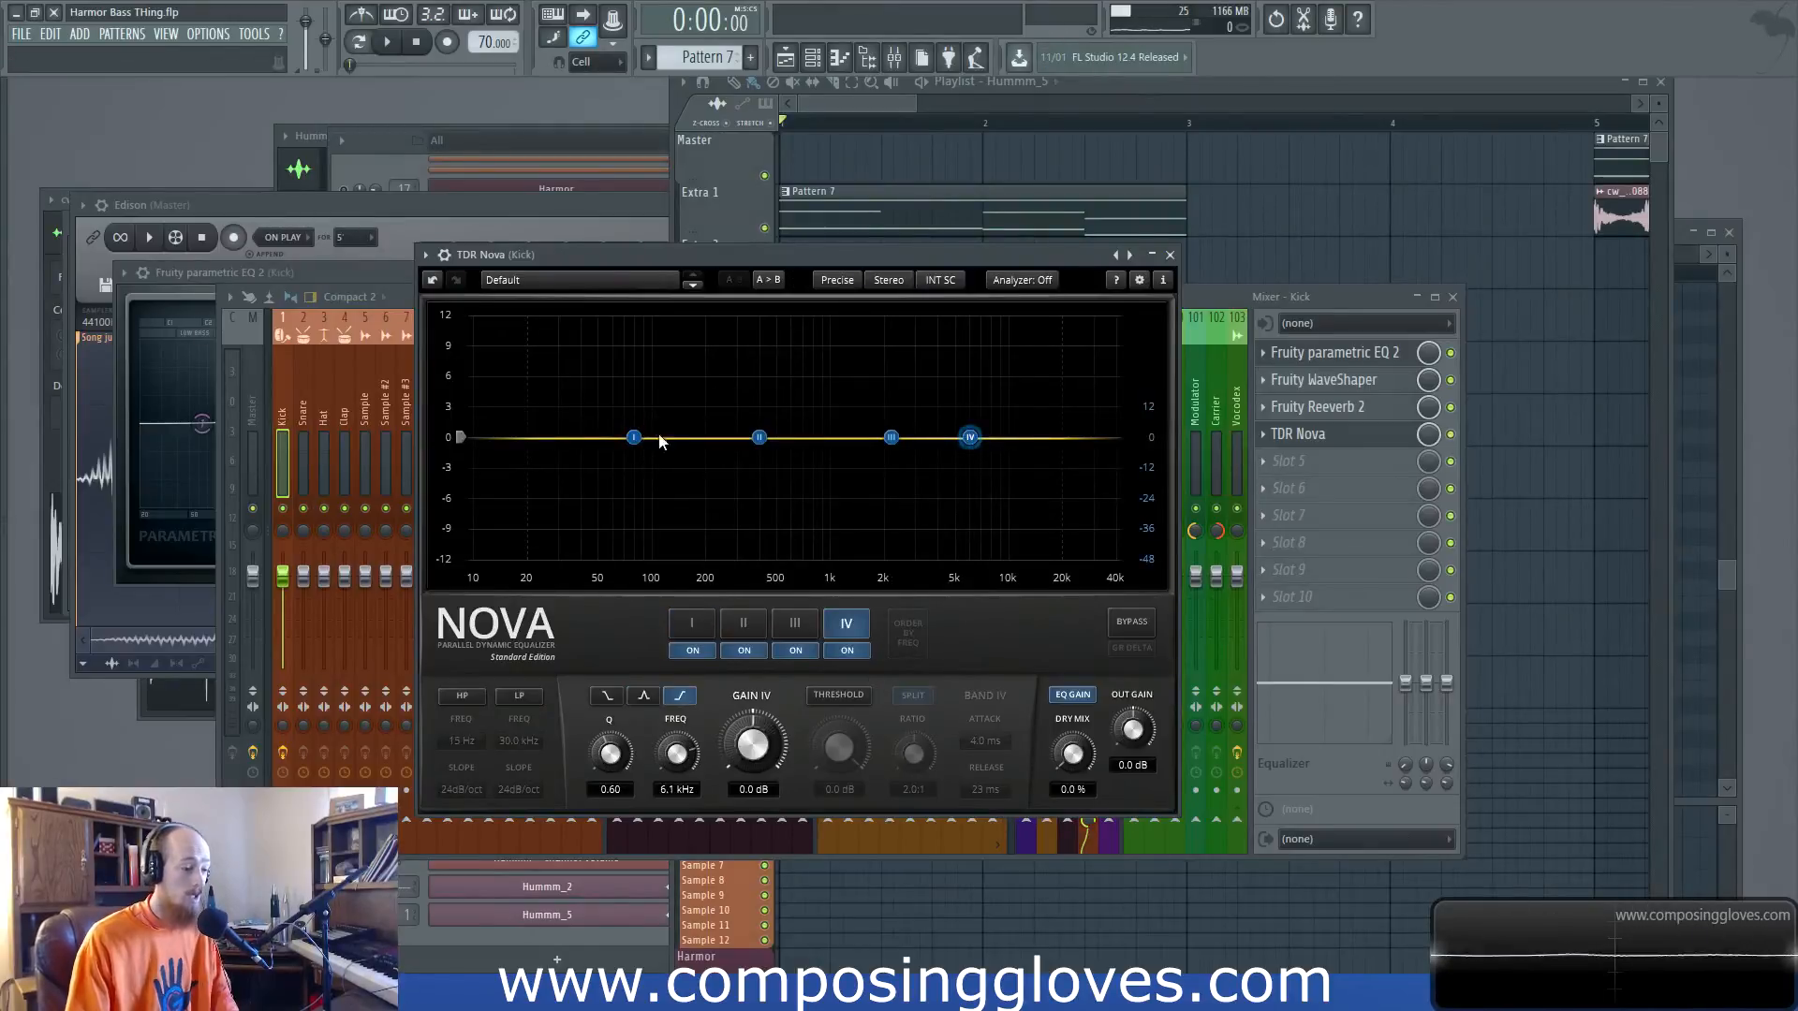
mouse_move(840, 746)
left_mouse_down()
mouse_move(840, 763)
mouse_move(913, 732)
mouse_move(840, 759)
left_mouse_up()
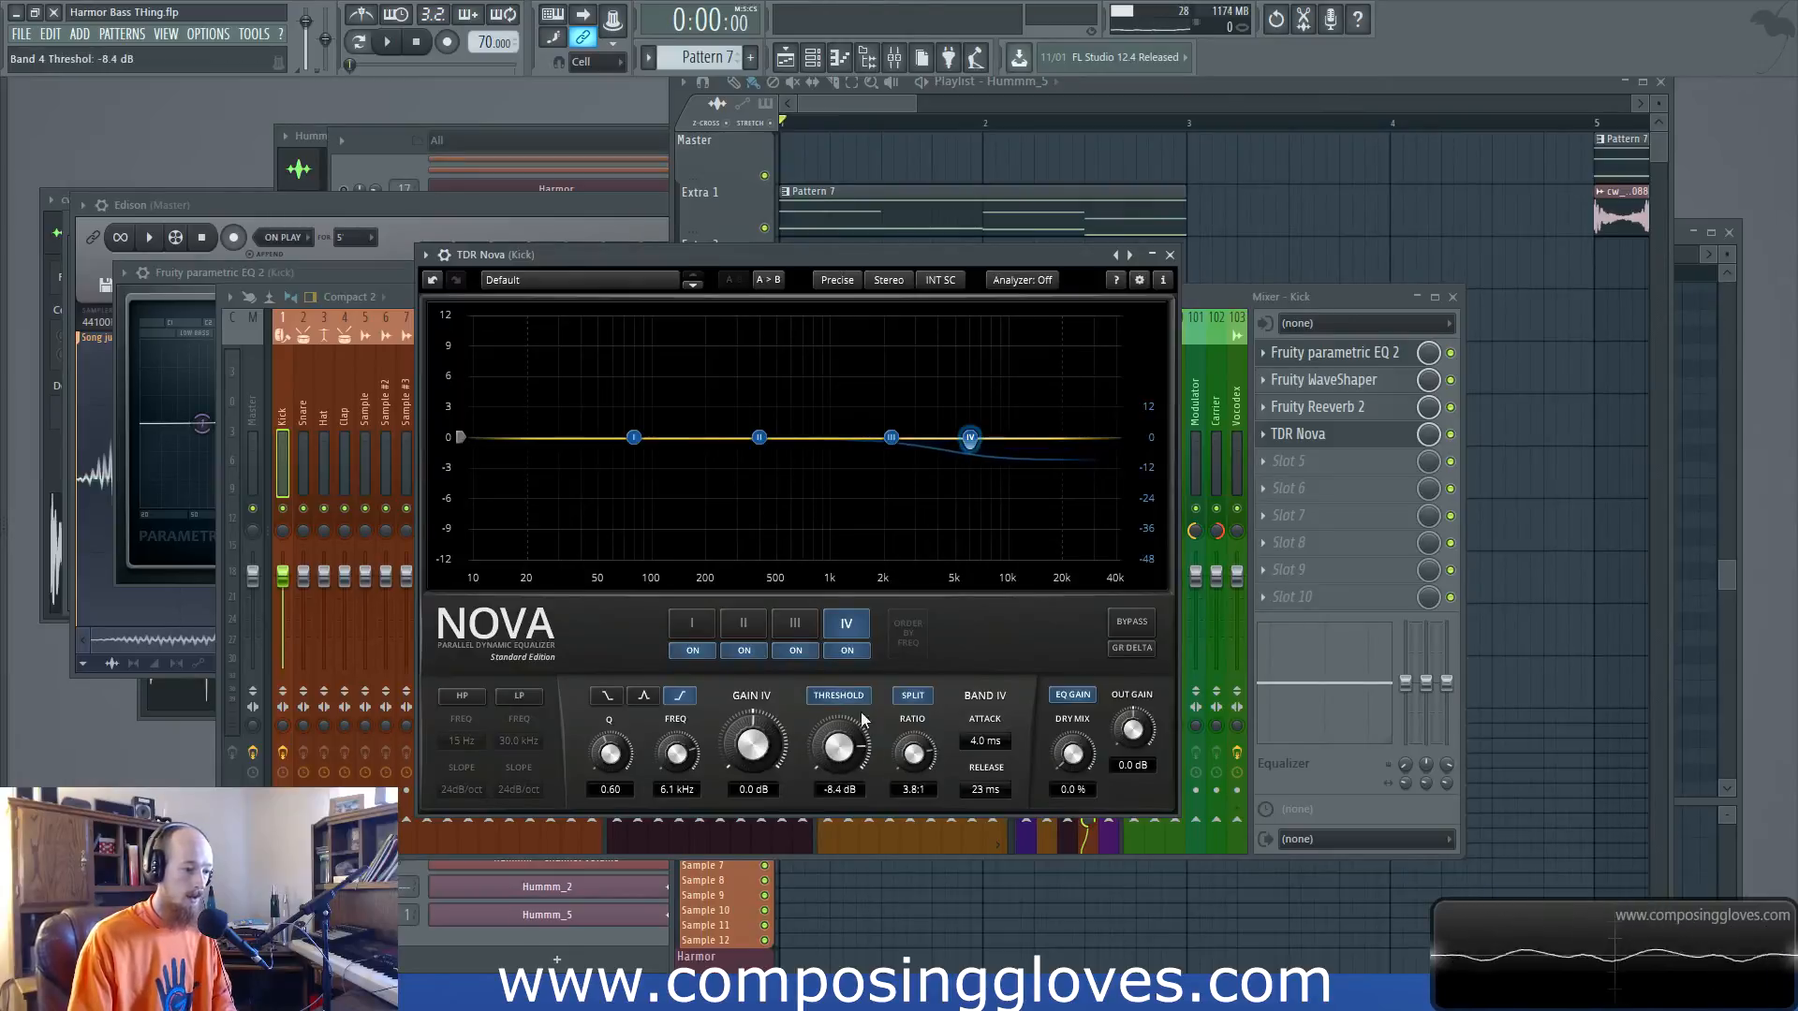
left_click_drag(958, 442, 862, 438)
key("space")
key("space")
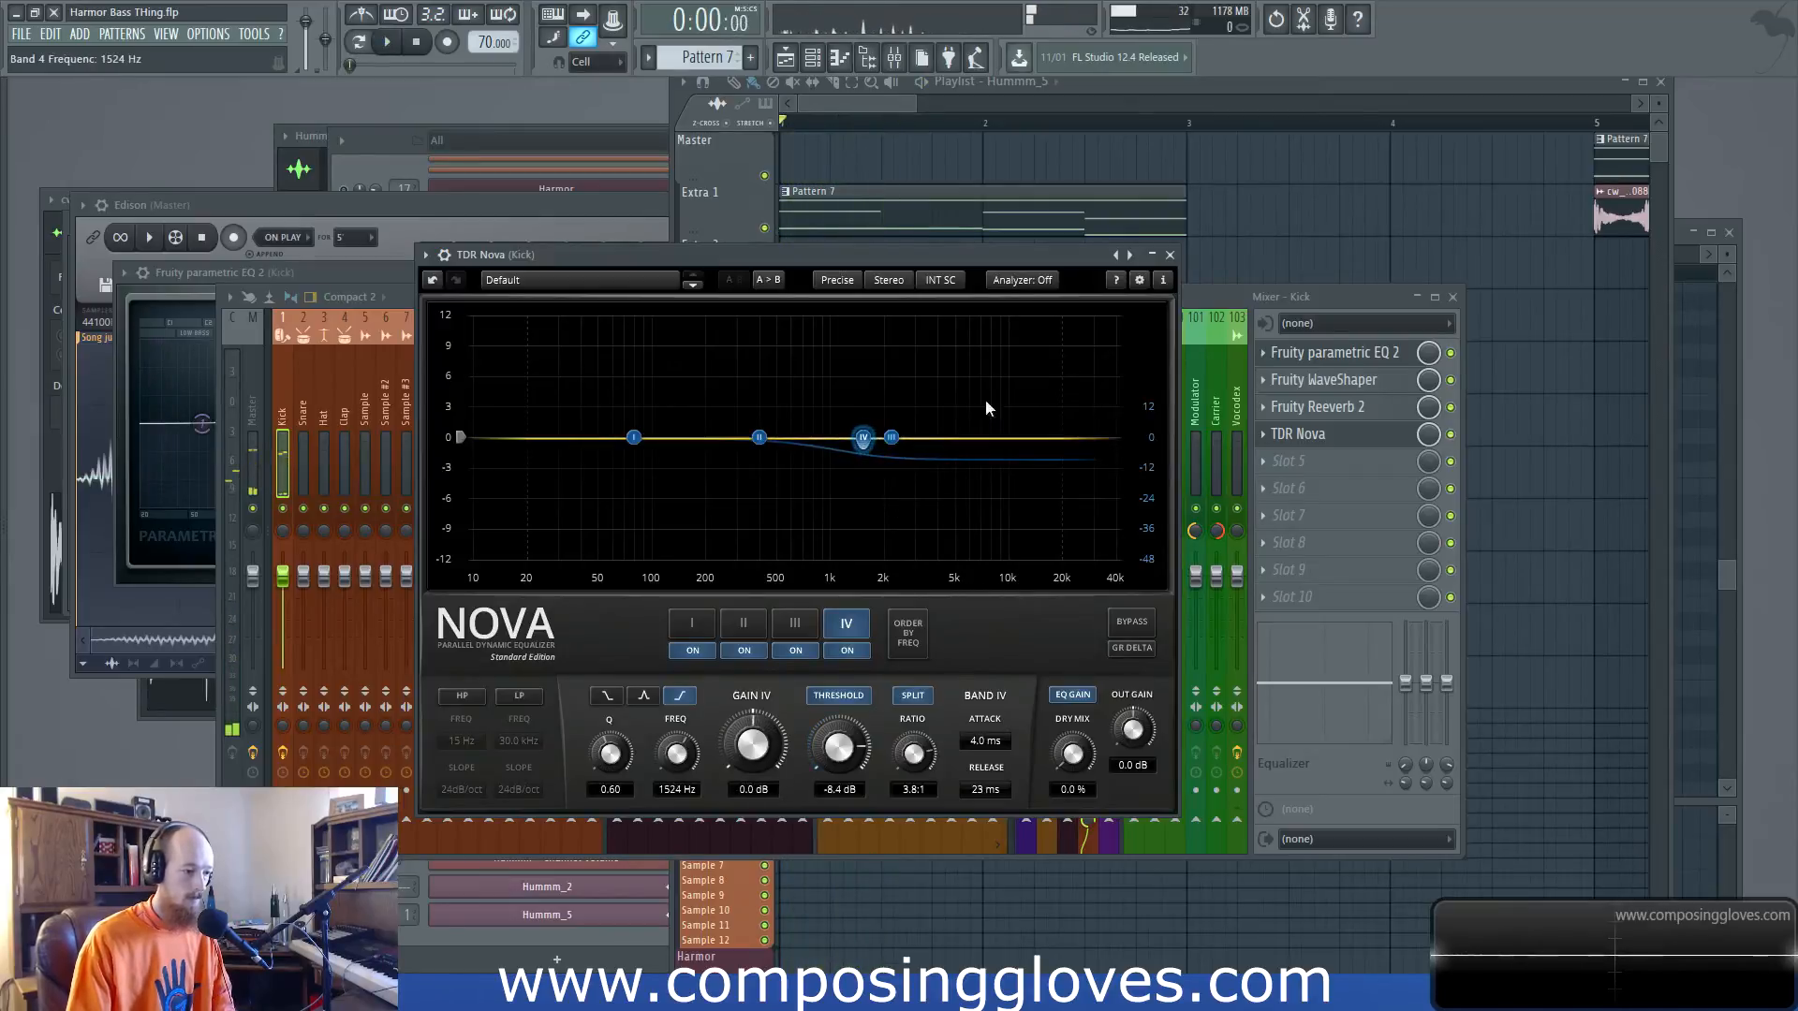
Show the input analyzer during playback and set band IV to 1470 Hz, -0.5 dB gain and a -20.8 dB threshold
left_click(1017, 280)
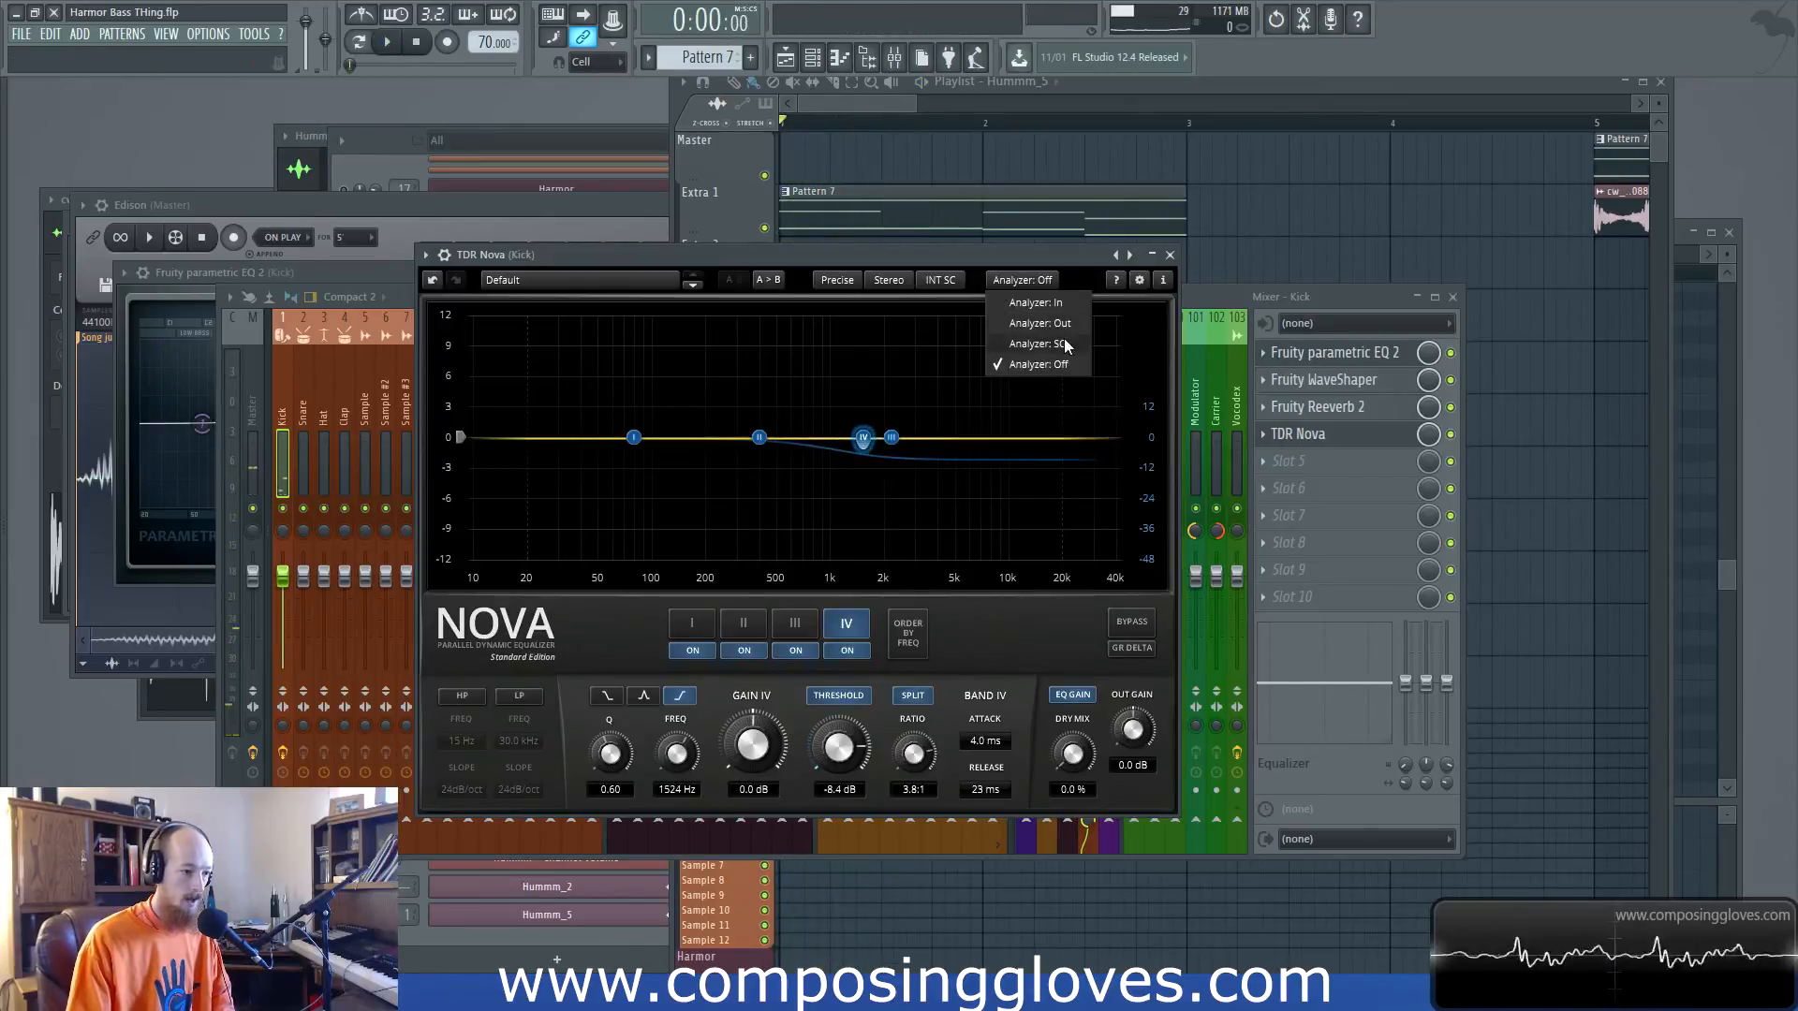
left_click(1072, 306)
key("space")
mouse_move(869, 444)
left_mouse_down()
mouse_move(848, 478)
mouse_move(863, 451)
left_mouse_up()
left_click_drag(839, 747, 840, 785)
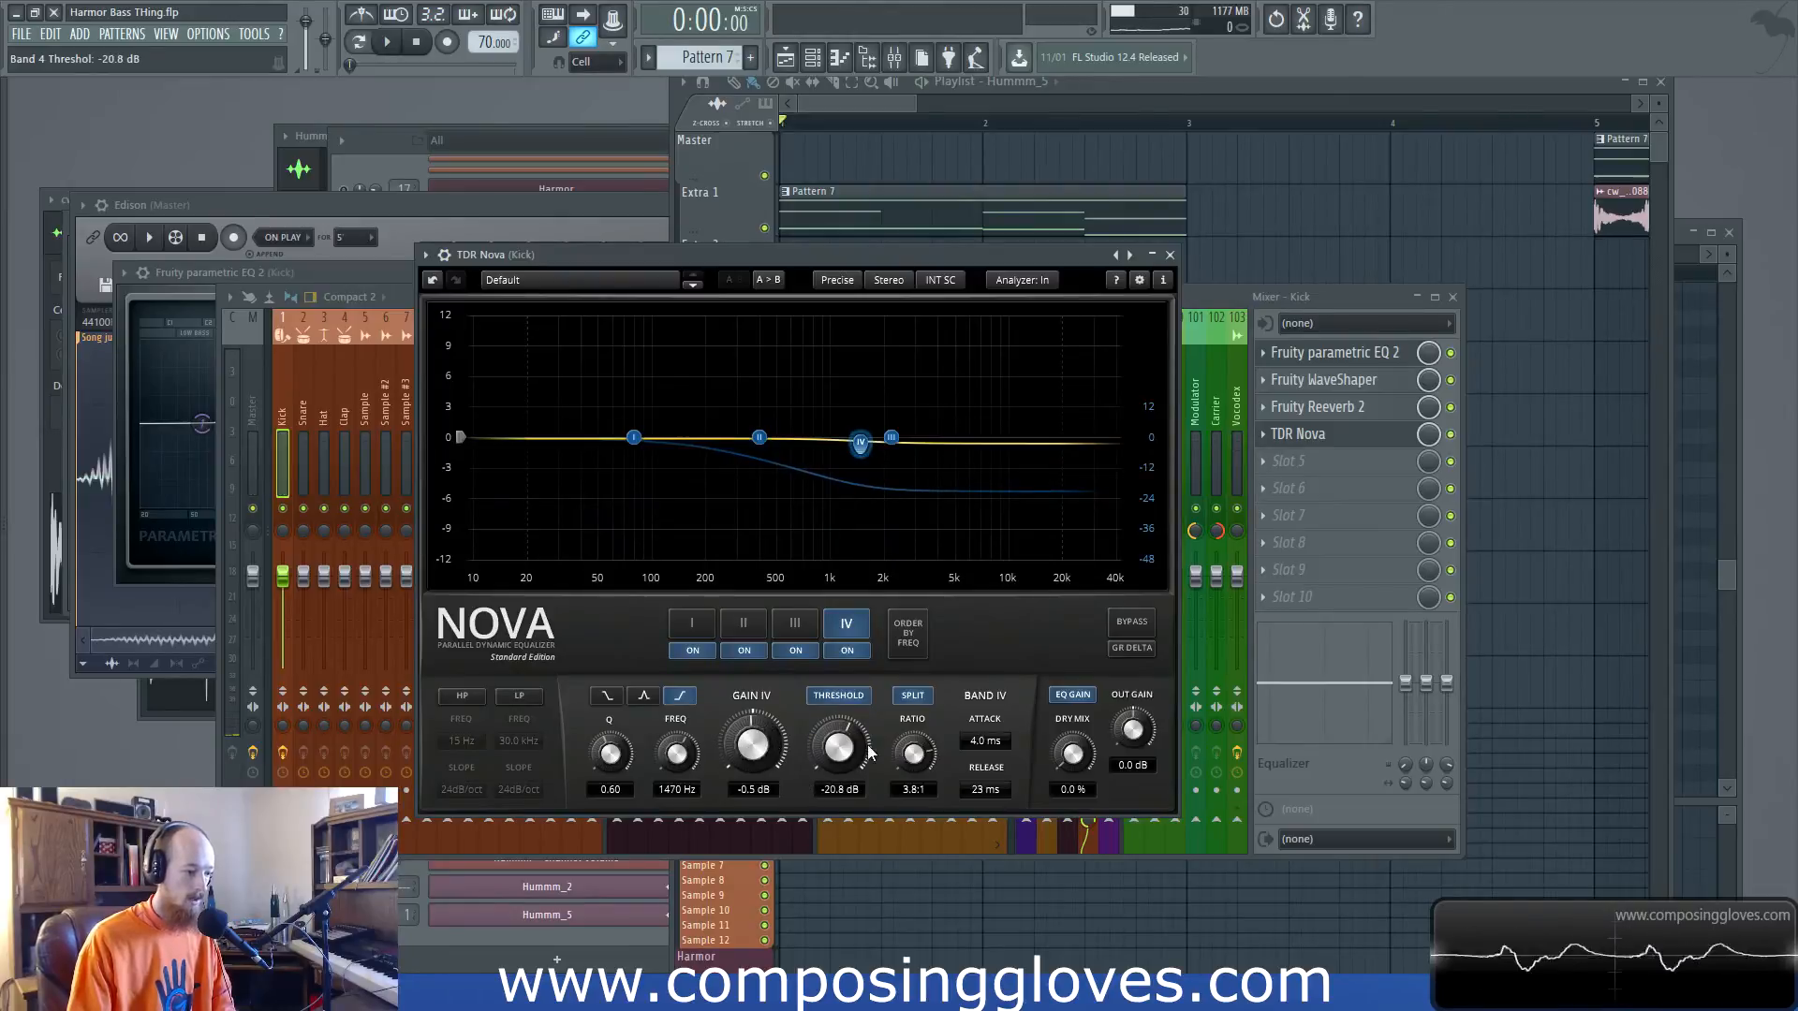
Retune band IV to about 2.9 kHz with Q 1.16, 0.8 dB gain and a -29.5 dB threshold, and start playback
left_click_drag(682, 763, 682, 739)
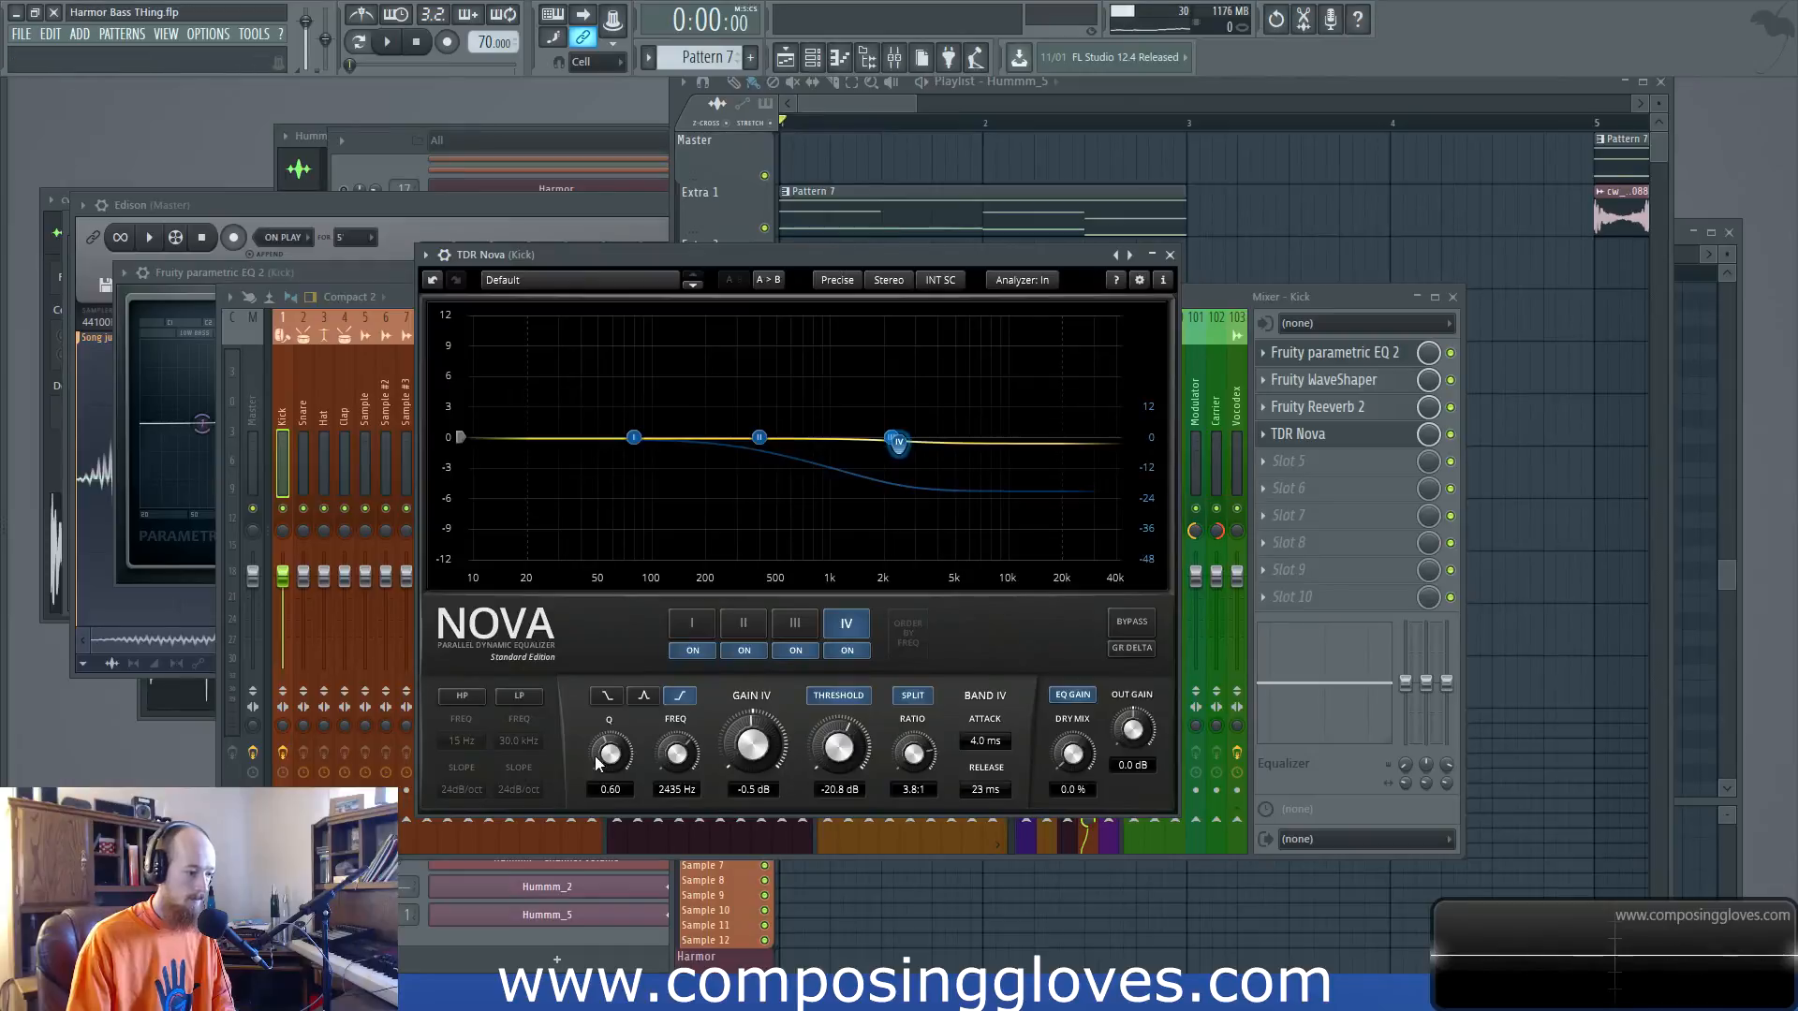
scroll(898, 444, "up", 3)
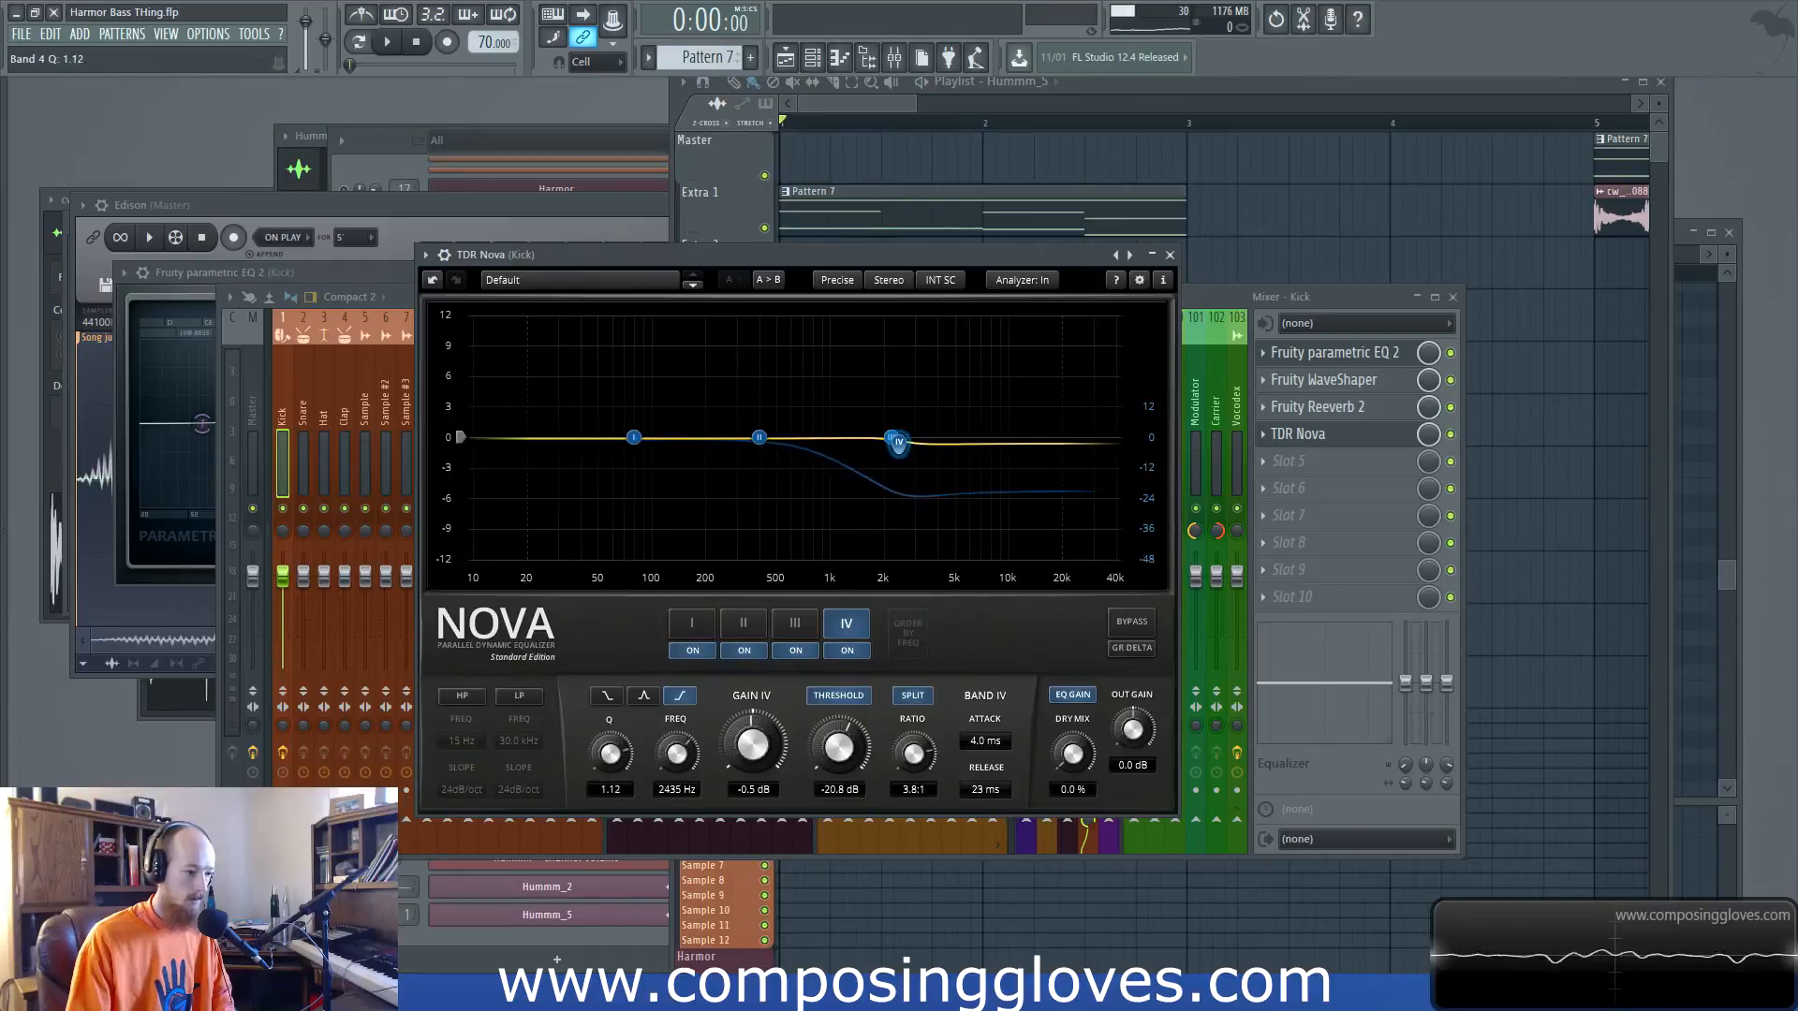
left_click_drag(897, 454, 912, 441)
left_click_drag(839, 747, 840, 769)
key("space")
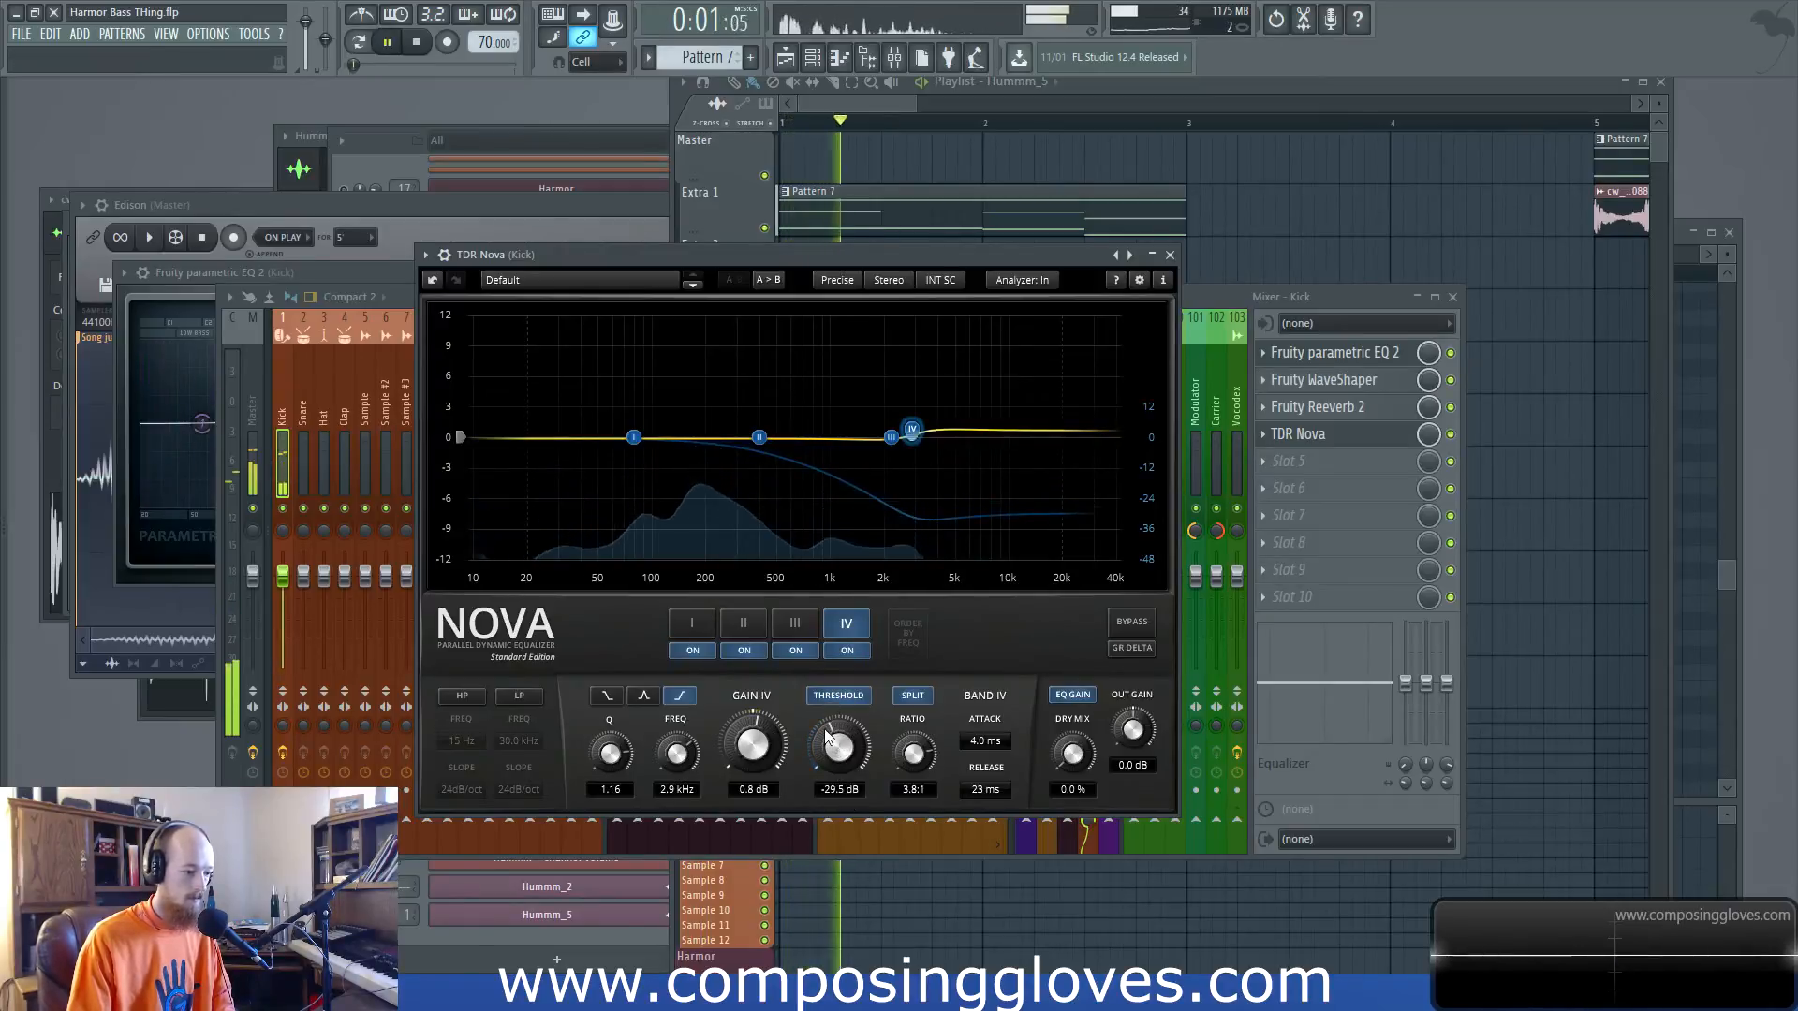
Lower band IV's threshold to -31.2 dB and shift it to about 2061 Hz at -1.6 dB, replaying the song to compare
left_click_drag(836, 739, 836, 748)
left_click_drag(913, 430, 889, 467)
key("space")
key("space")
key("space")
key("space")
key("space")
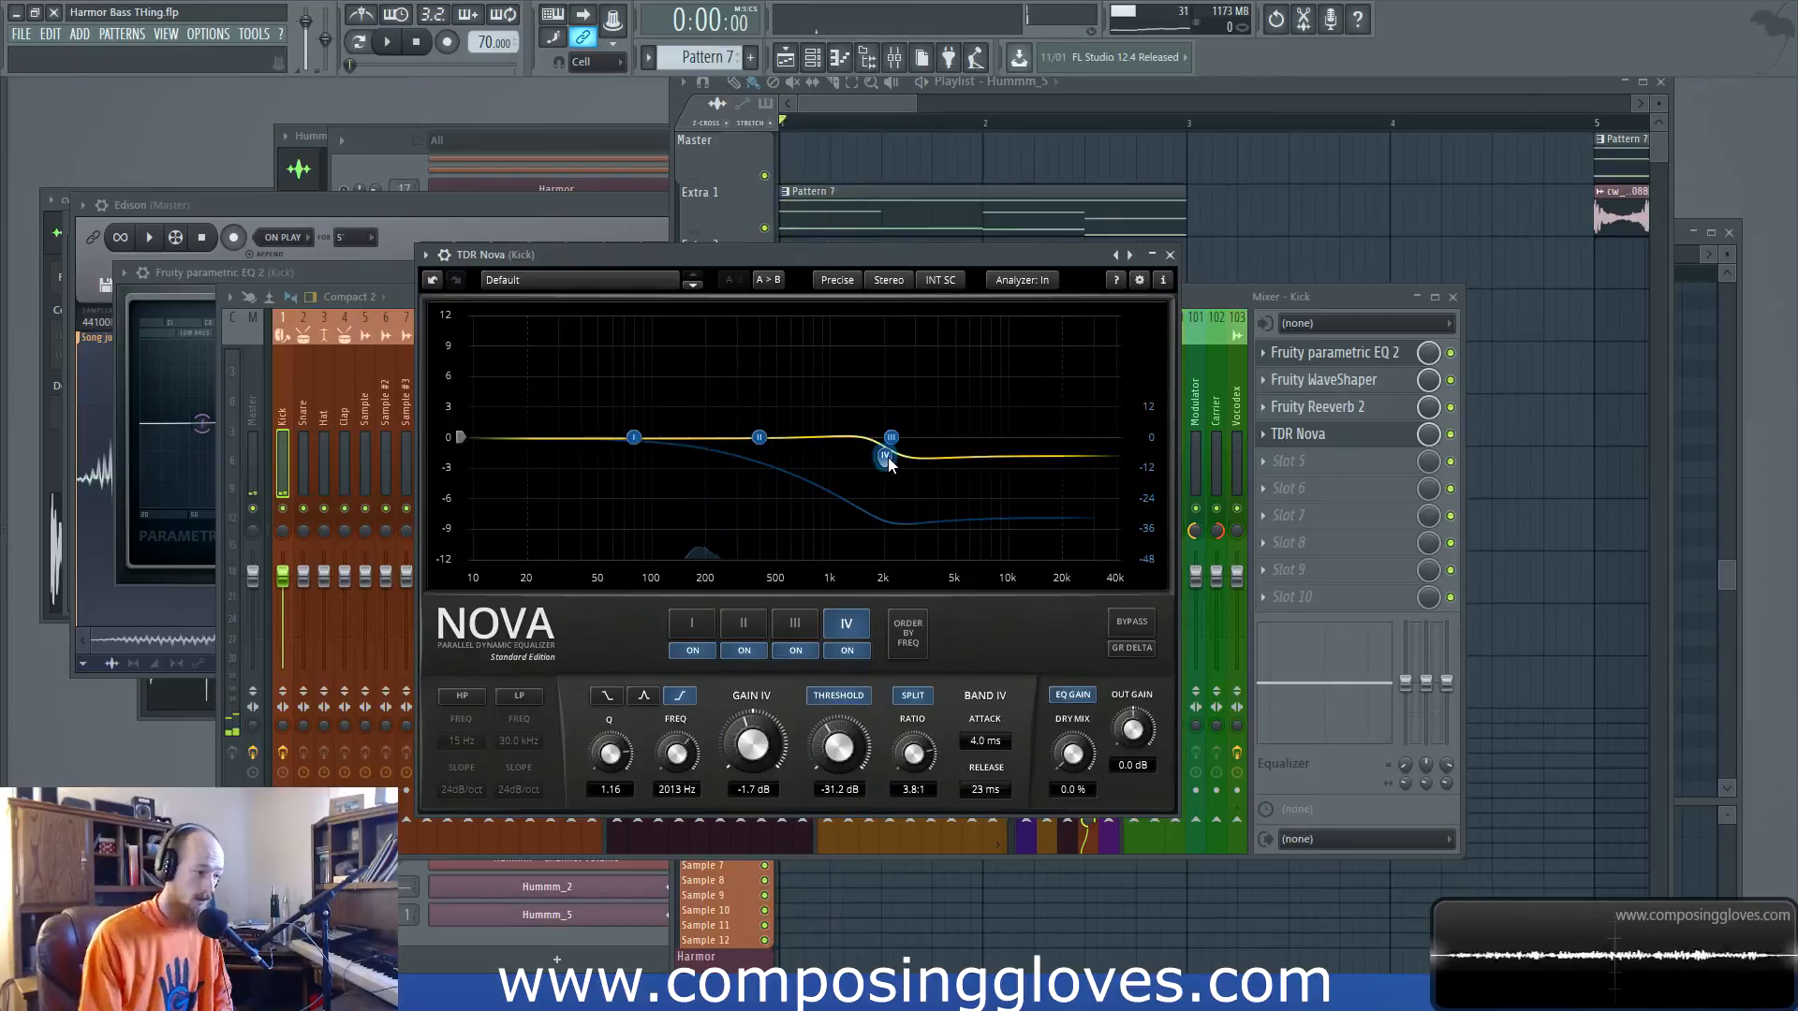
left_click_drag(888, 464, 889, 464)
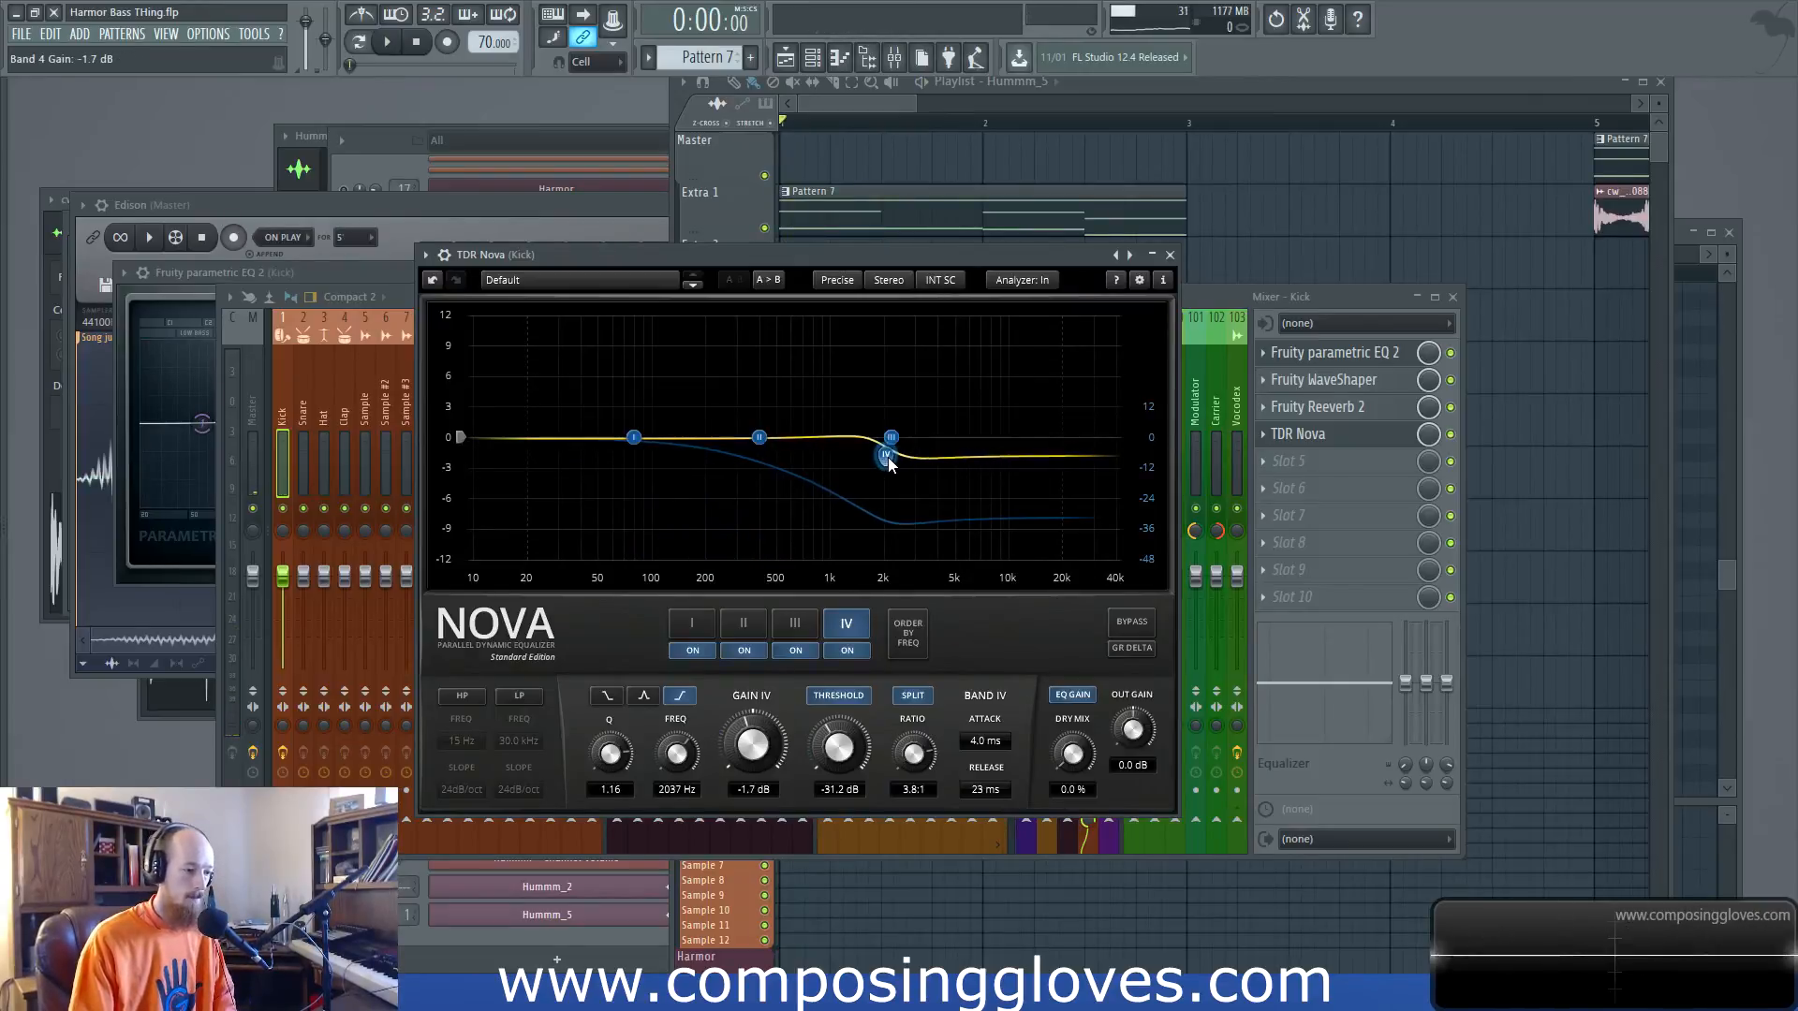
key("space")
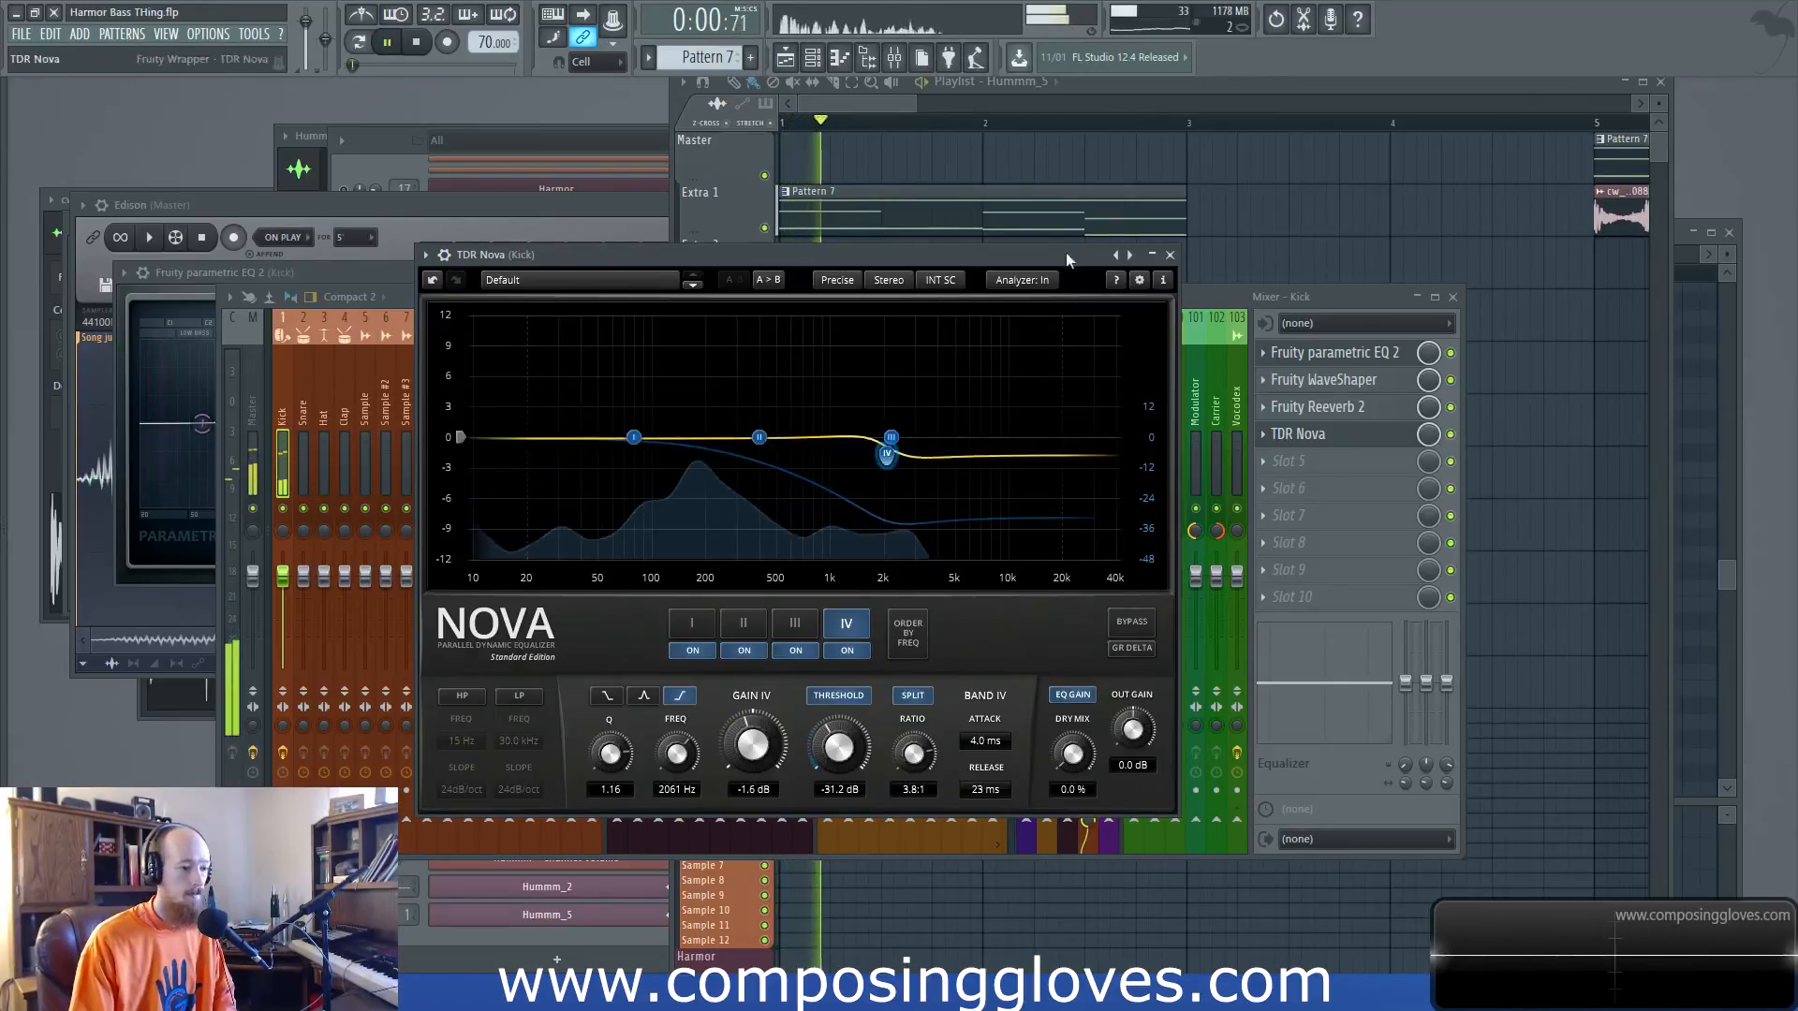
Set TDR Nova's band II to 105 Hz at 0.1 dB, stop playback and close the plugin window
left_click_drag(759, 437, 658, 442)
key("space")
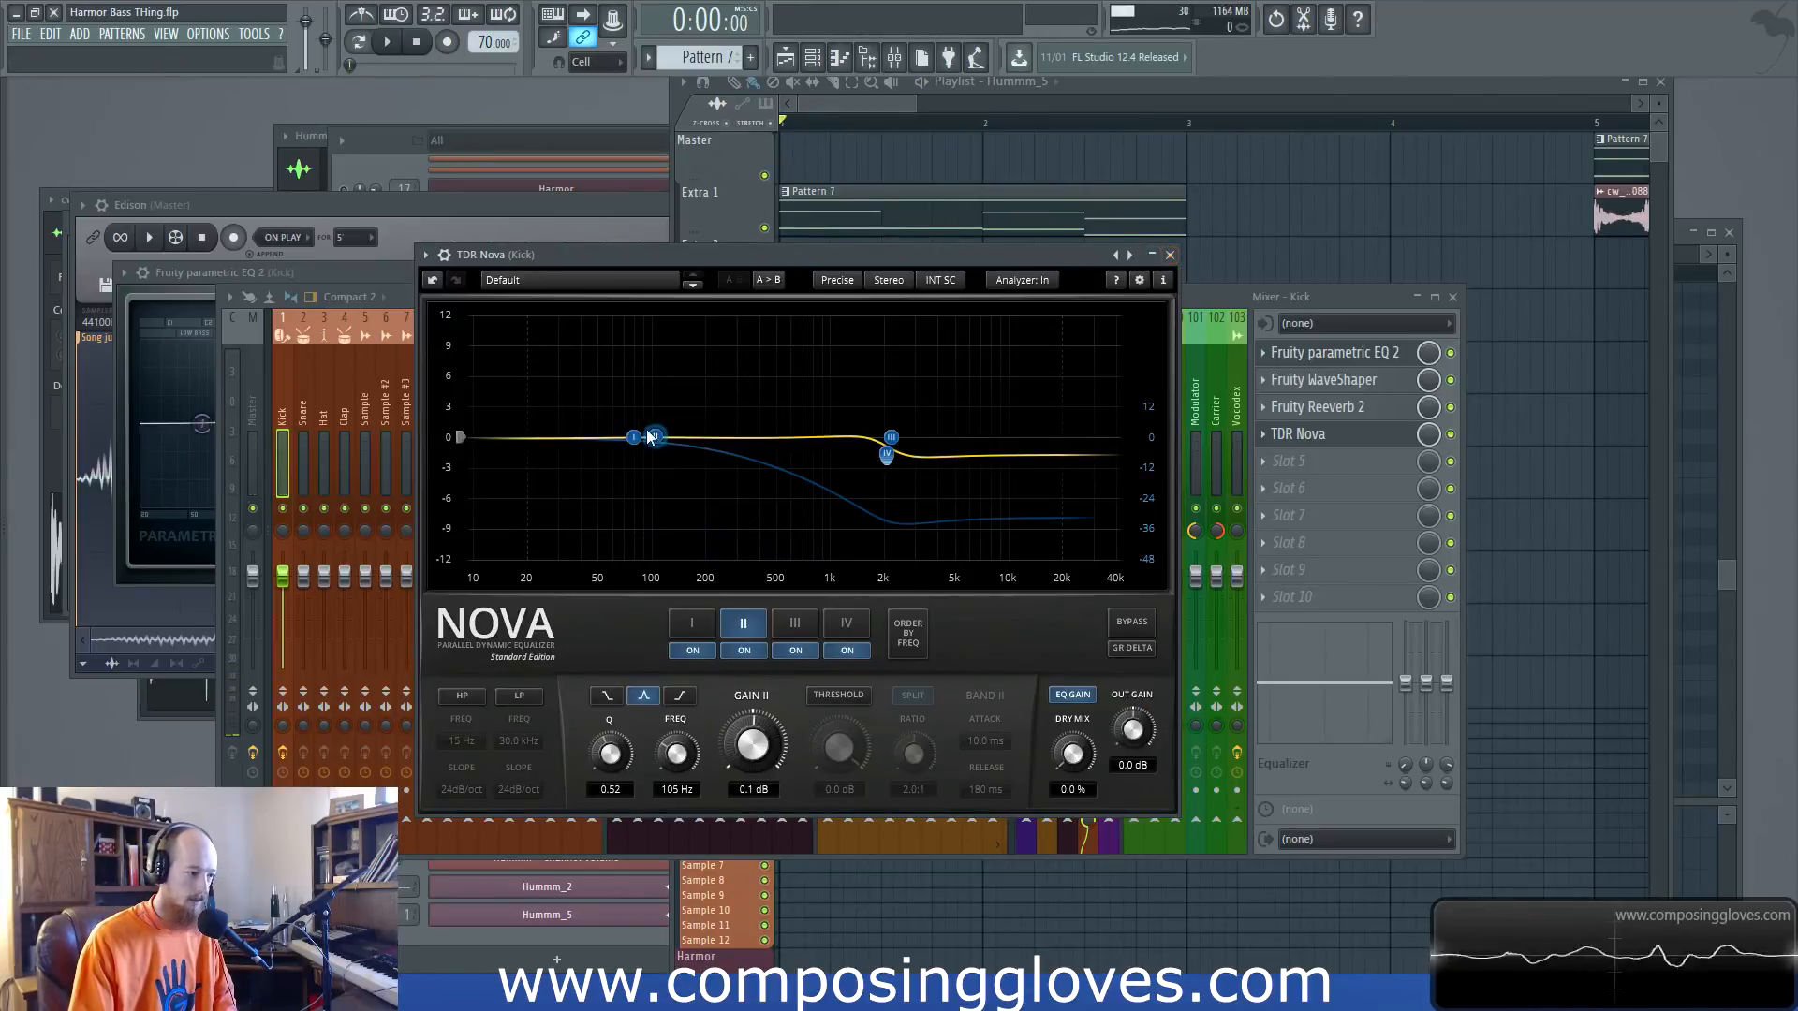
left_click(1170, 255)
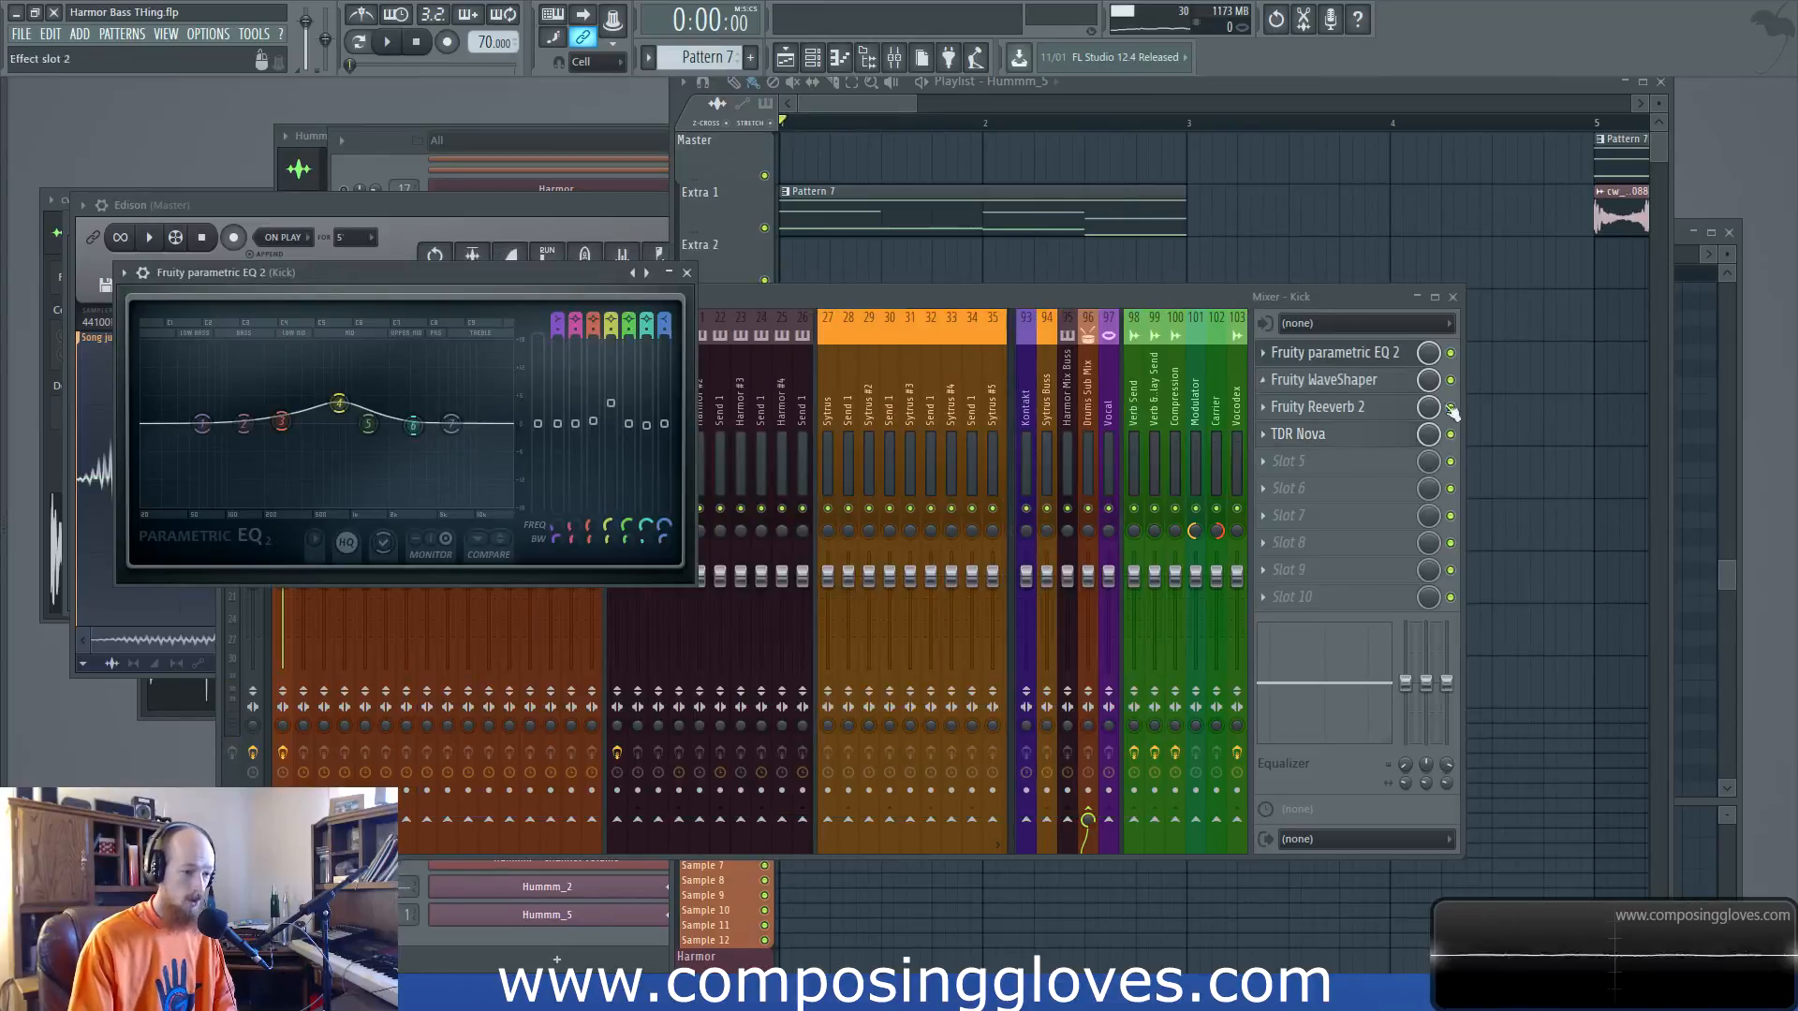
Close the Edison window and bring the playlist forward to show both Pattern 7 clips
left_click(601, 206)
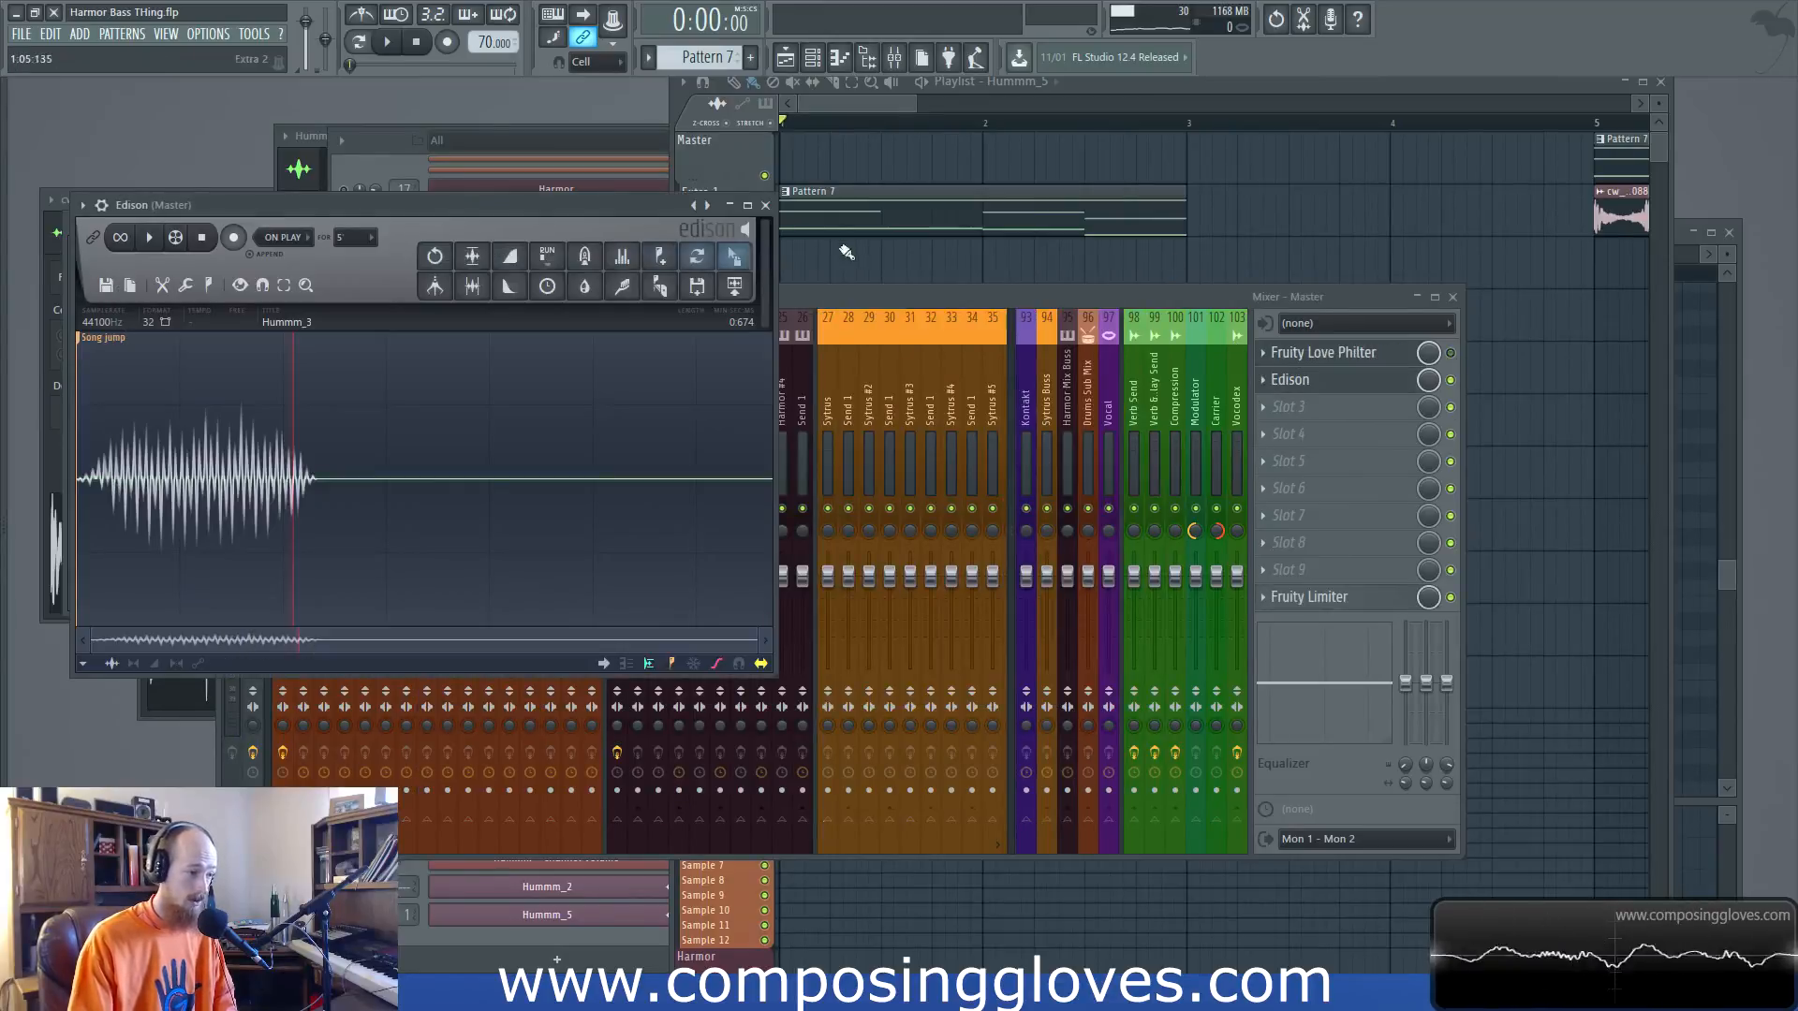
left_click(746, 208)
left_click(875, 110)
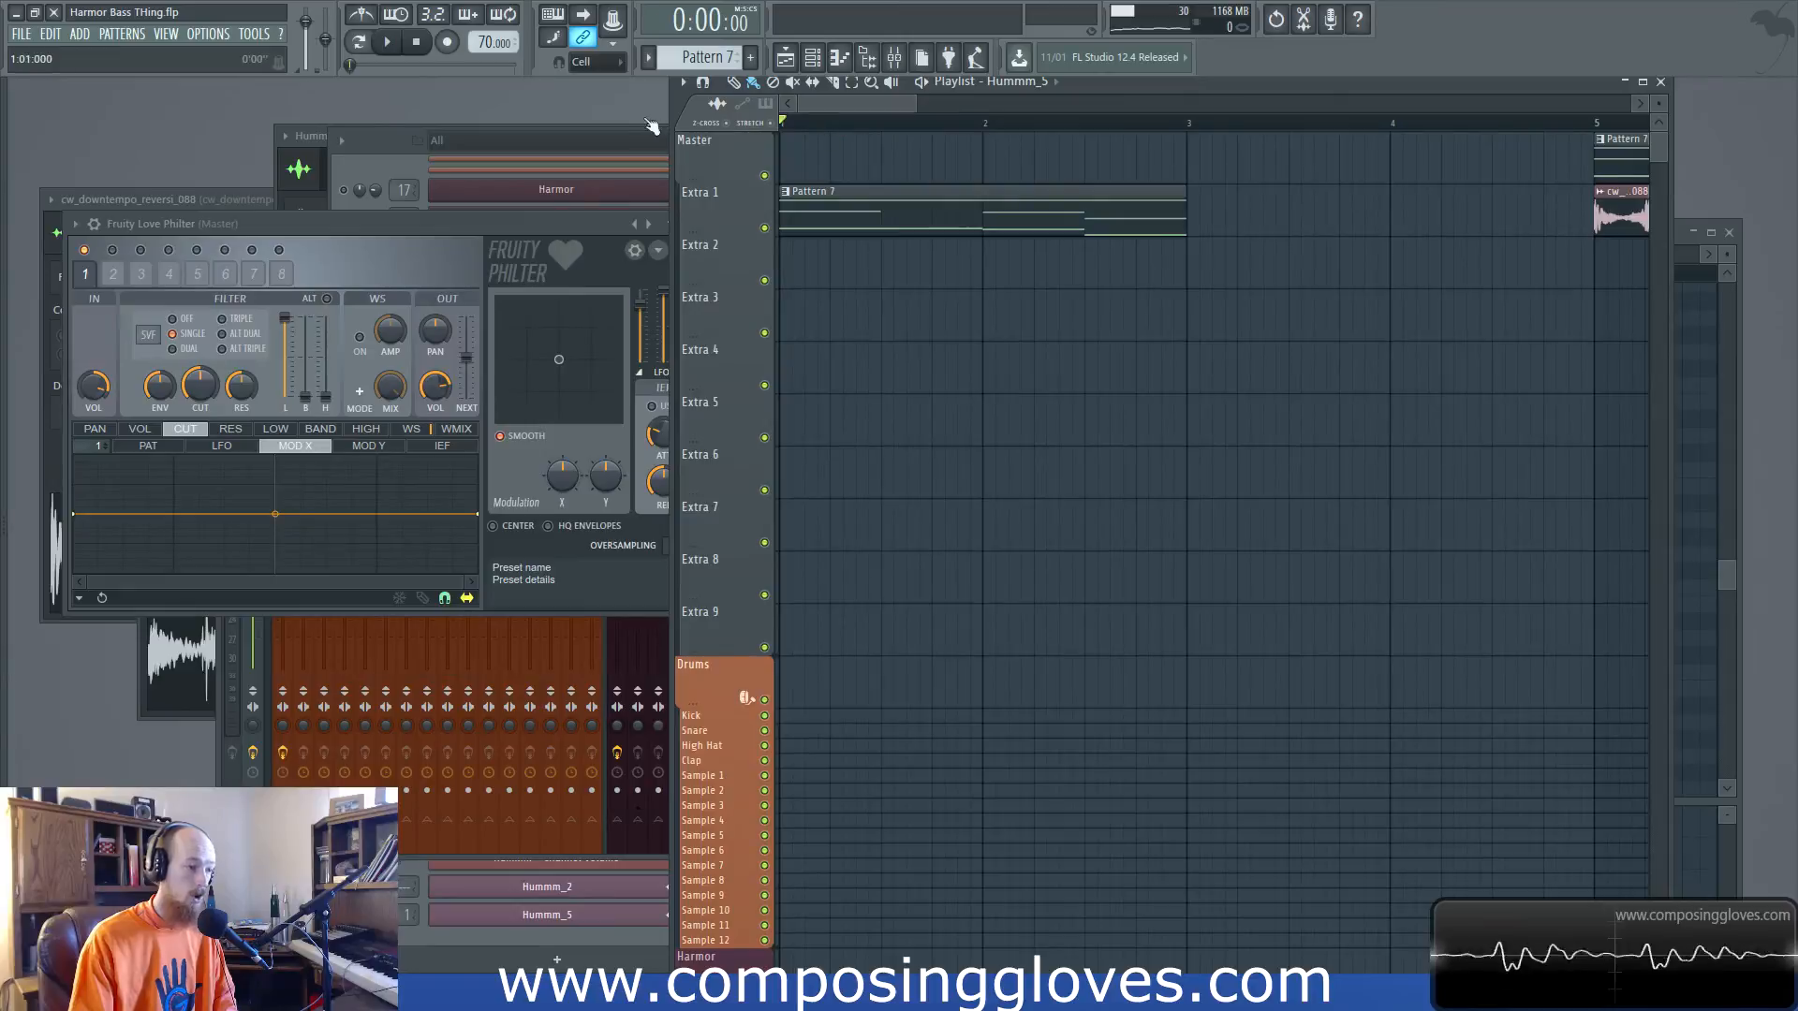
scroll(968, 419, "down", 4)
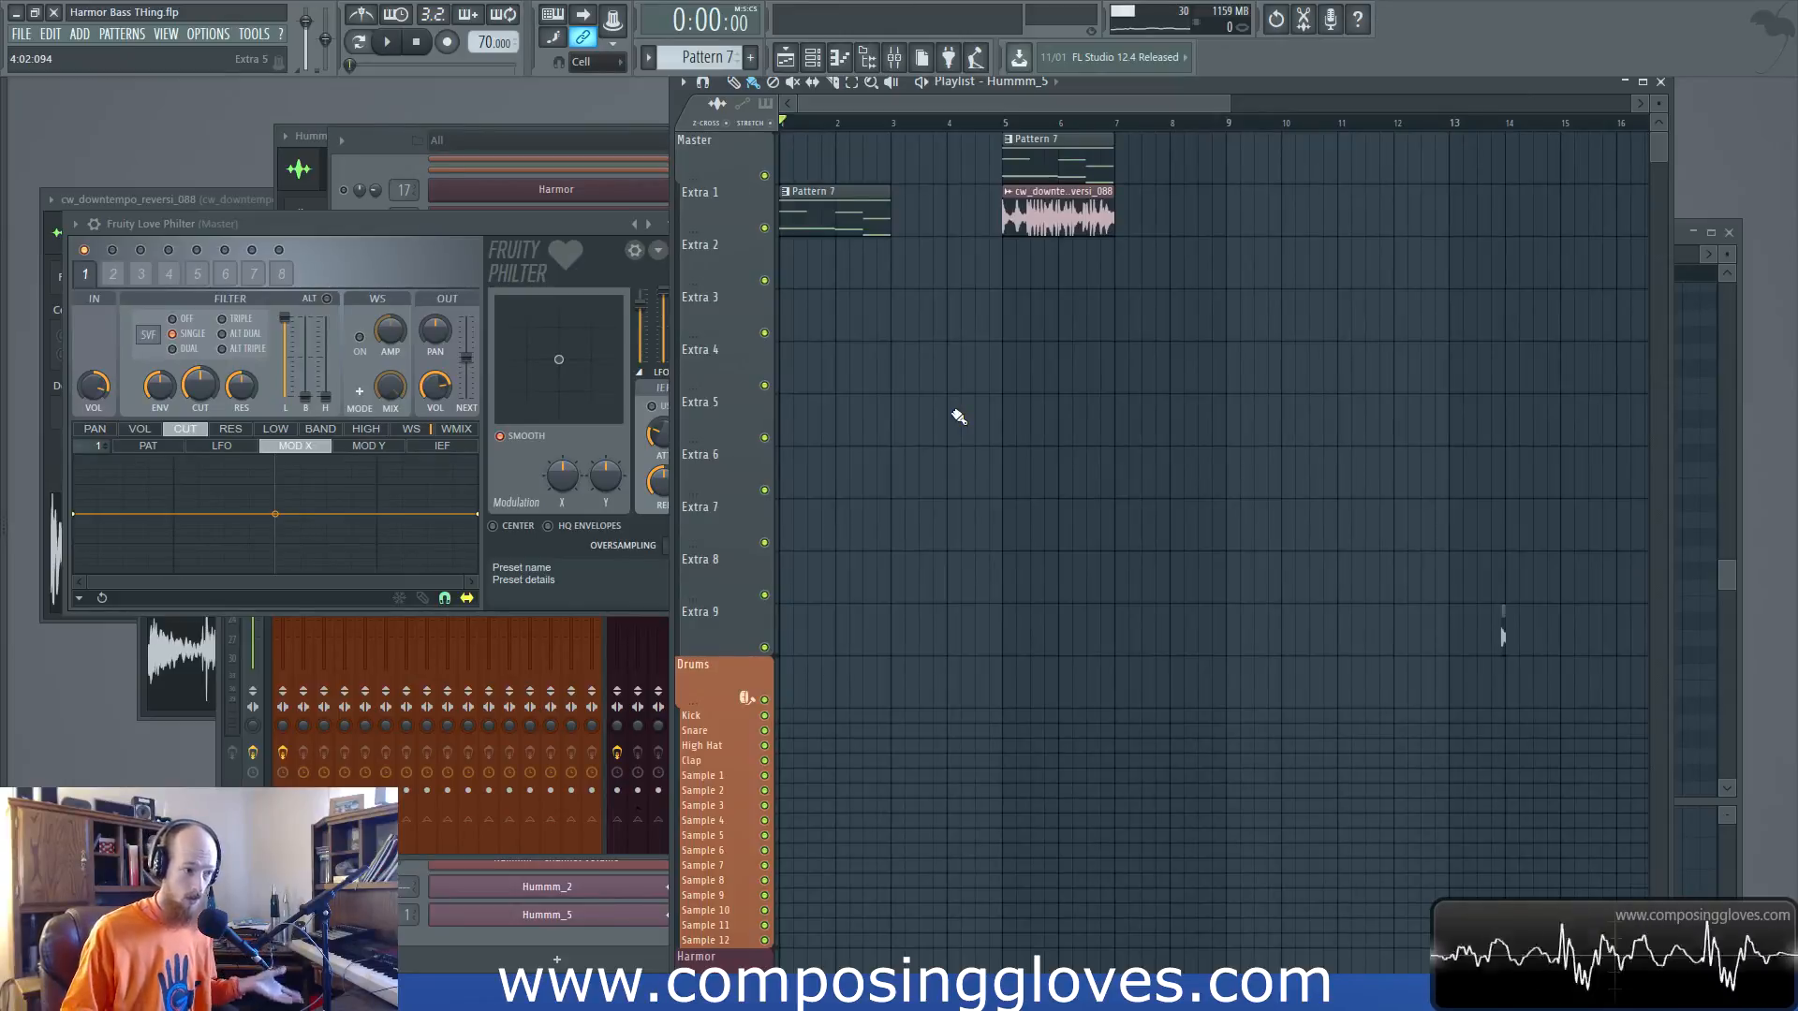
scroll(1096, 185, "up", 2)
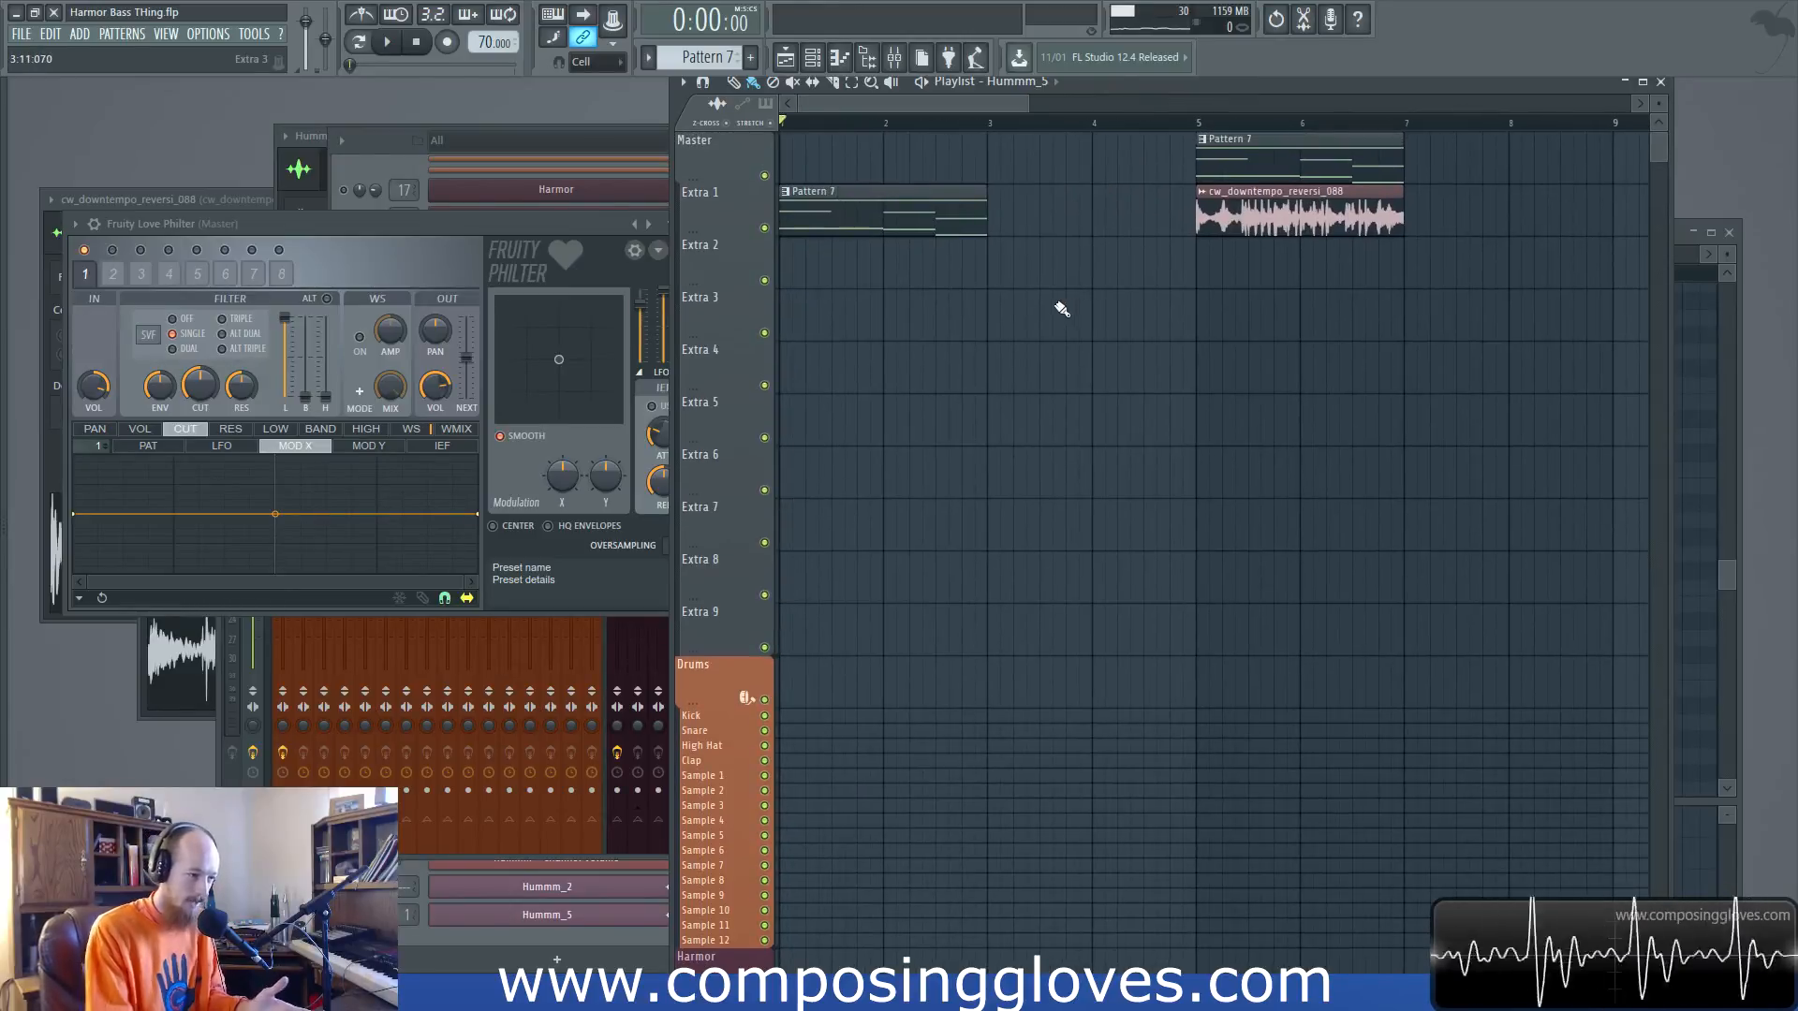
View the Harmor synth from the channel rack and return to the Pattern 7 clip at bar 1 in the playlist
left_click(392, 167)
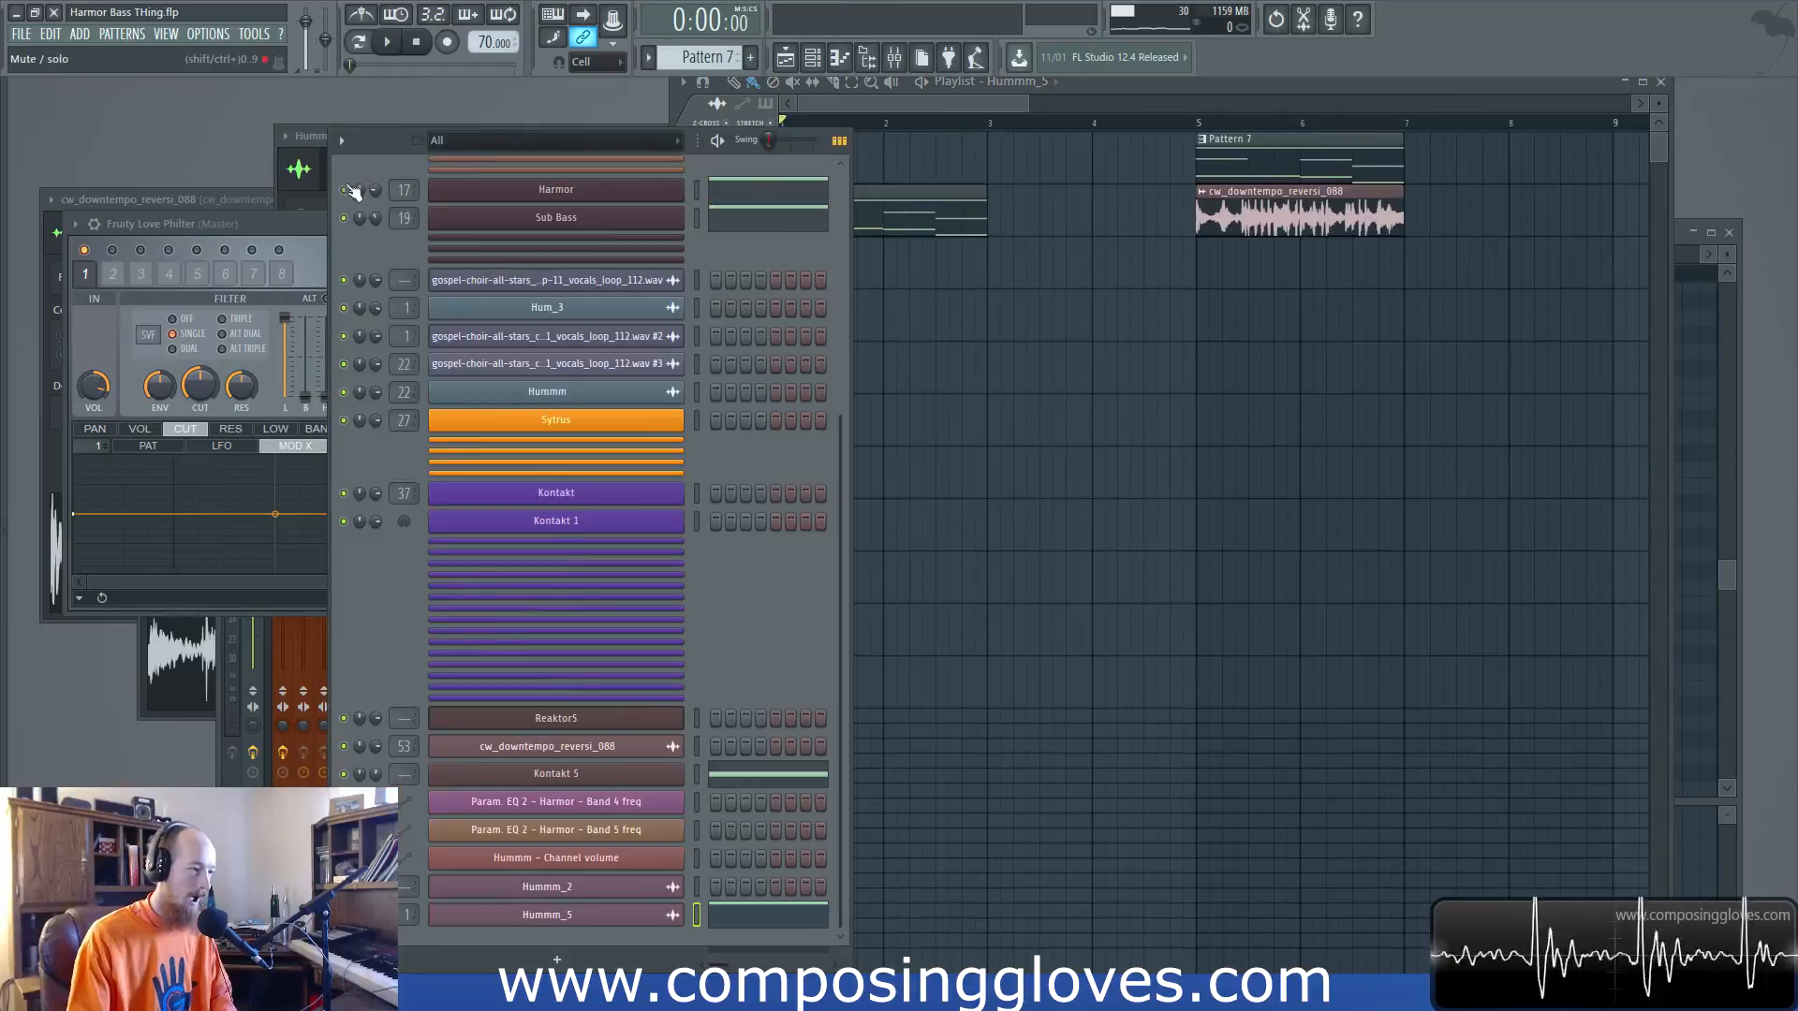
left_click(556, 189)
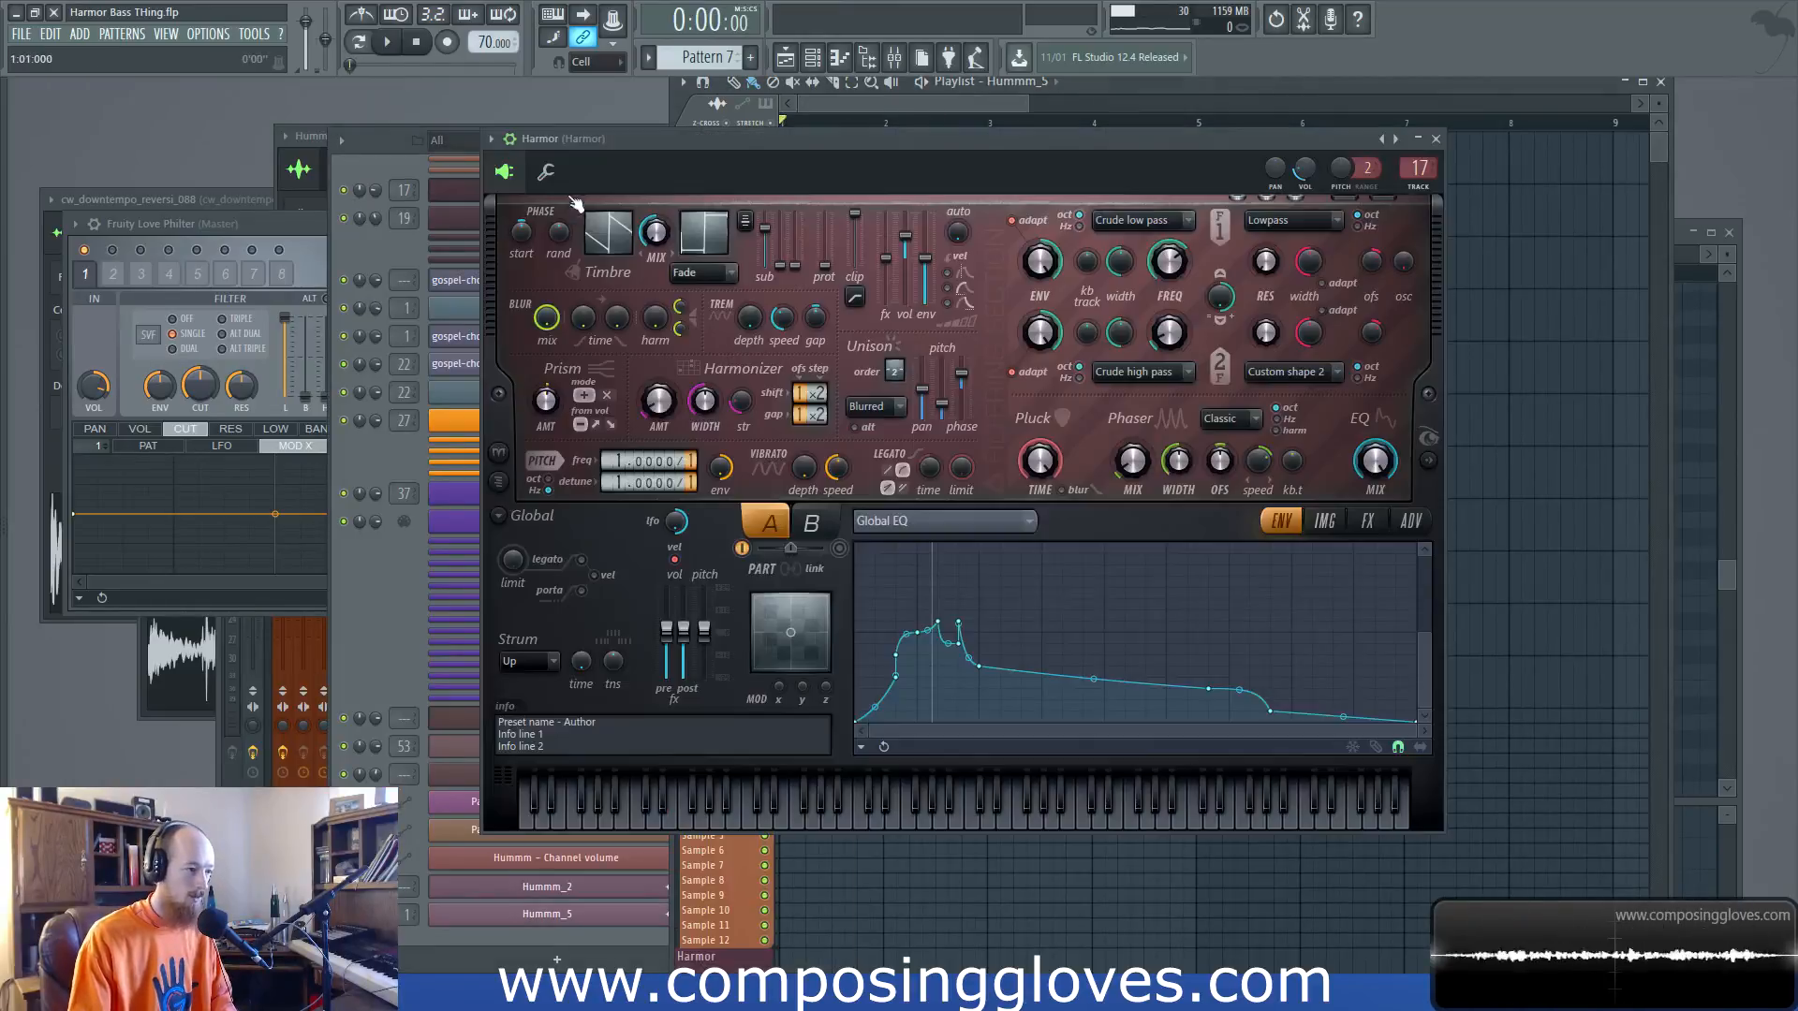
left_click(923, 106)
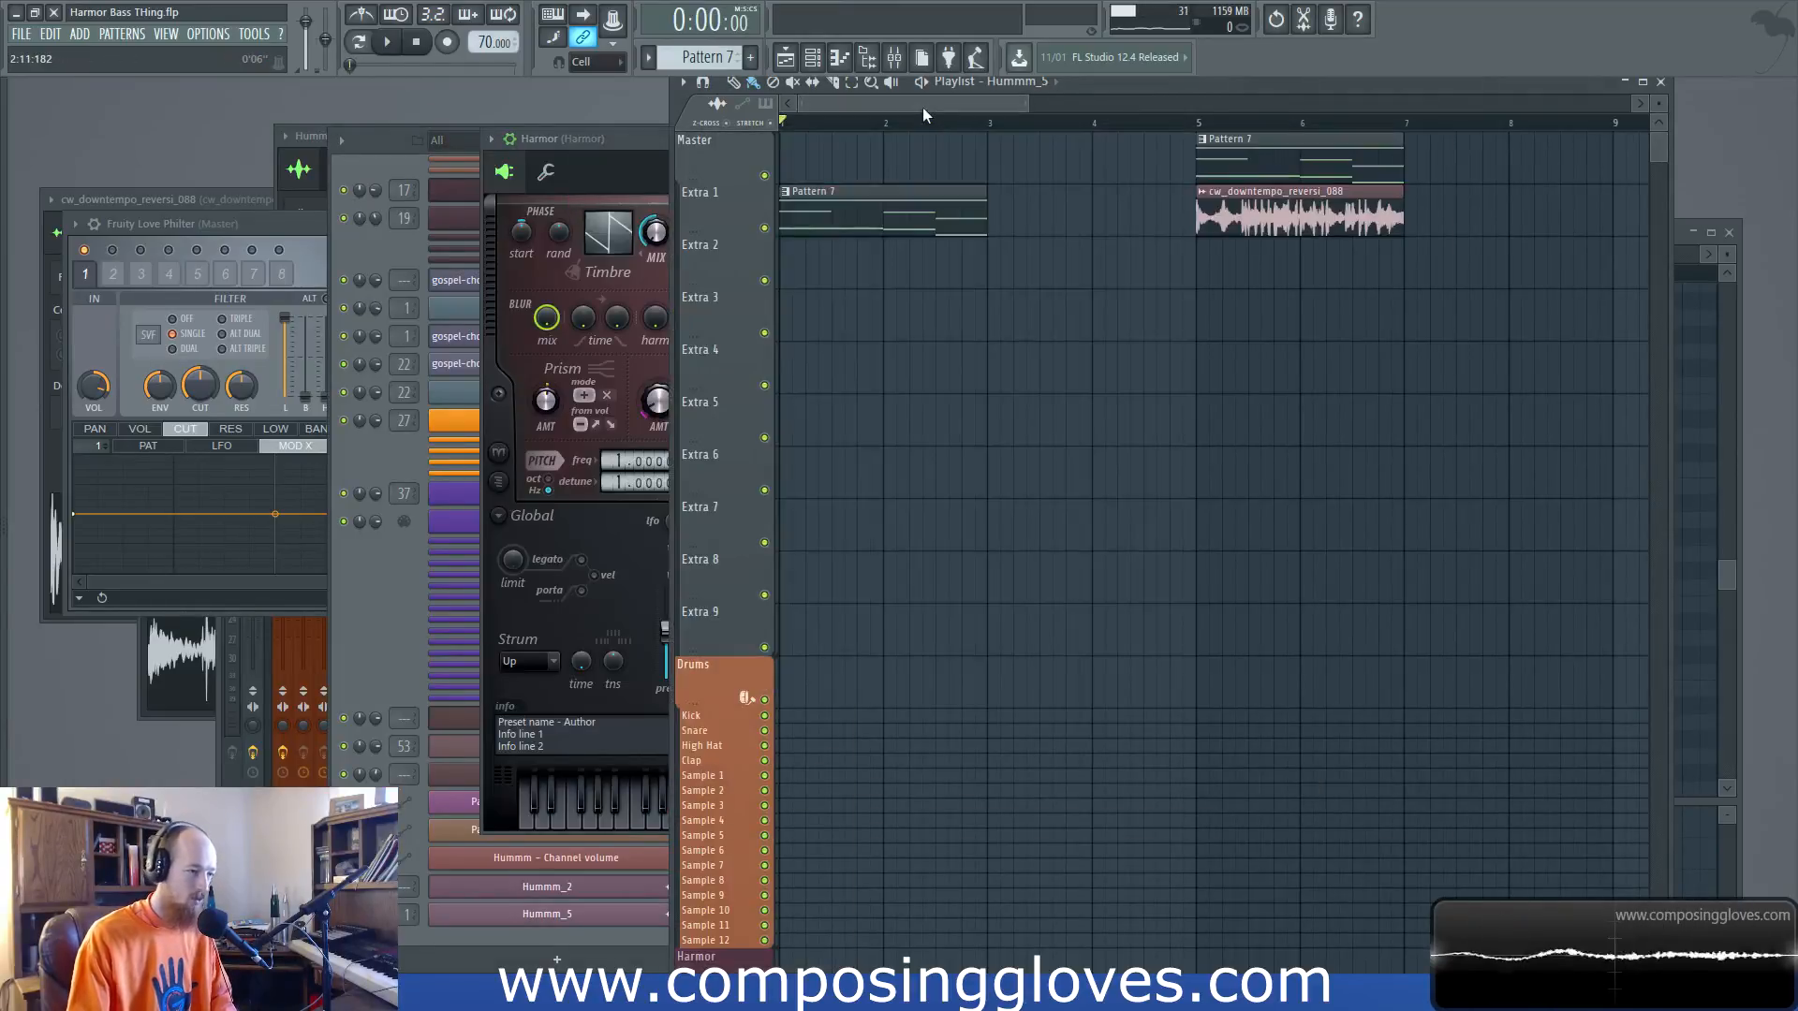
left_click(665, 208)
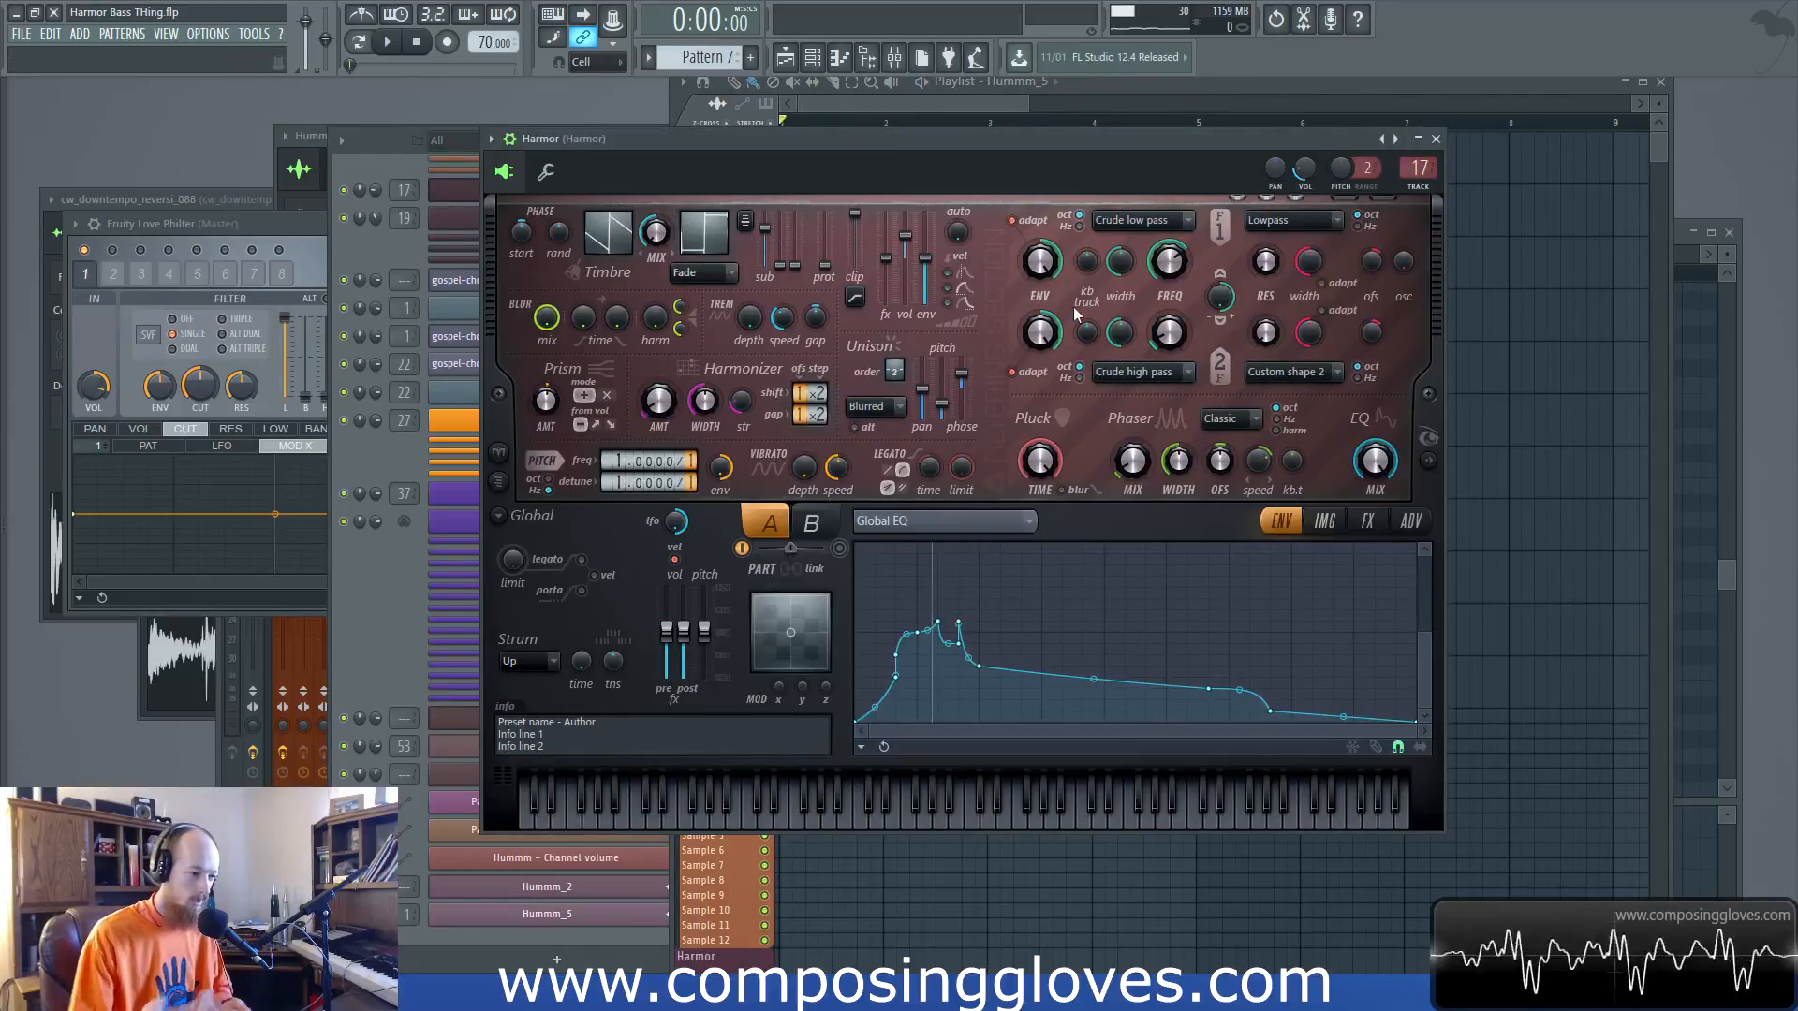
left_click(959, 110)
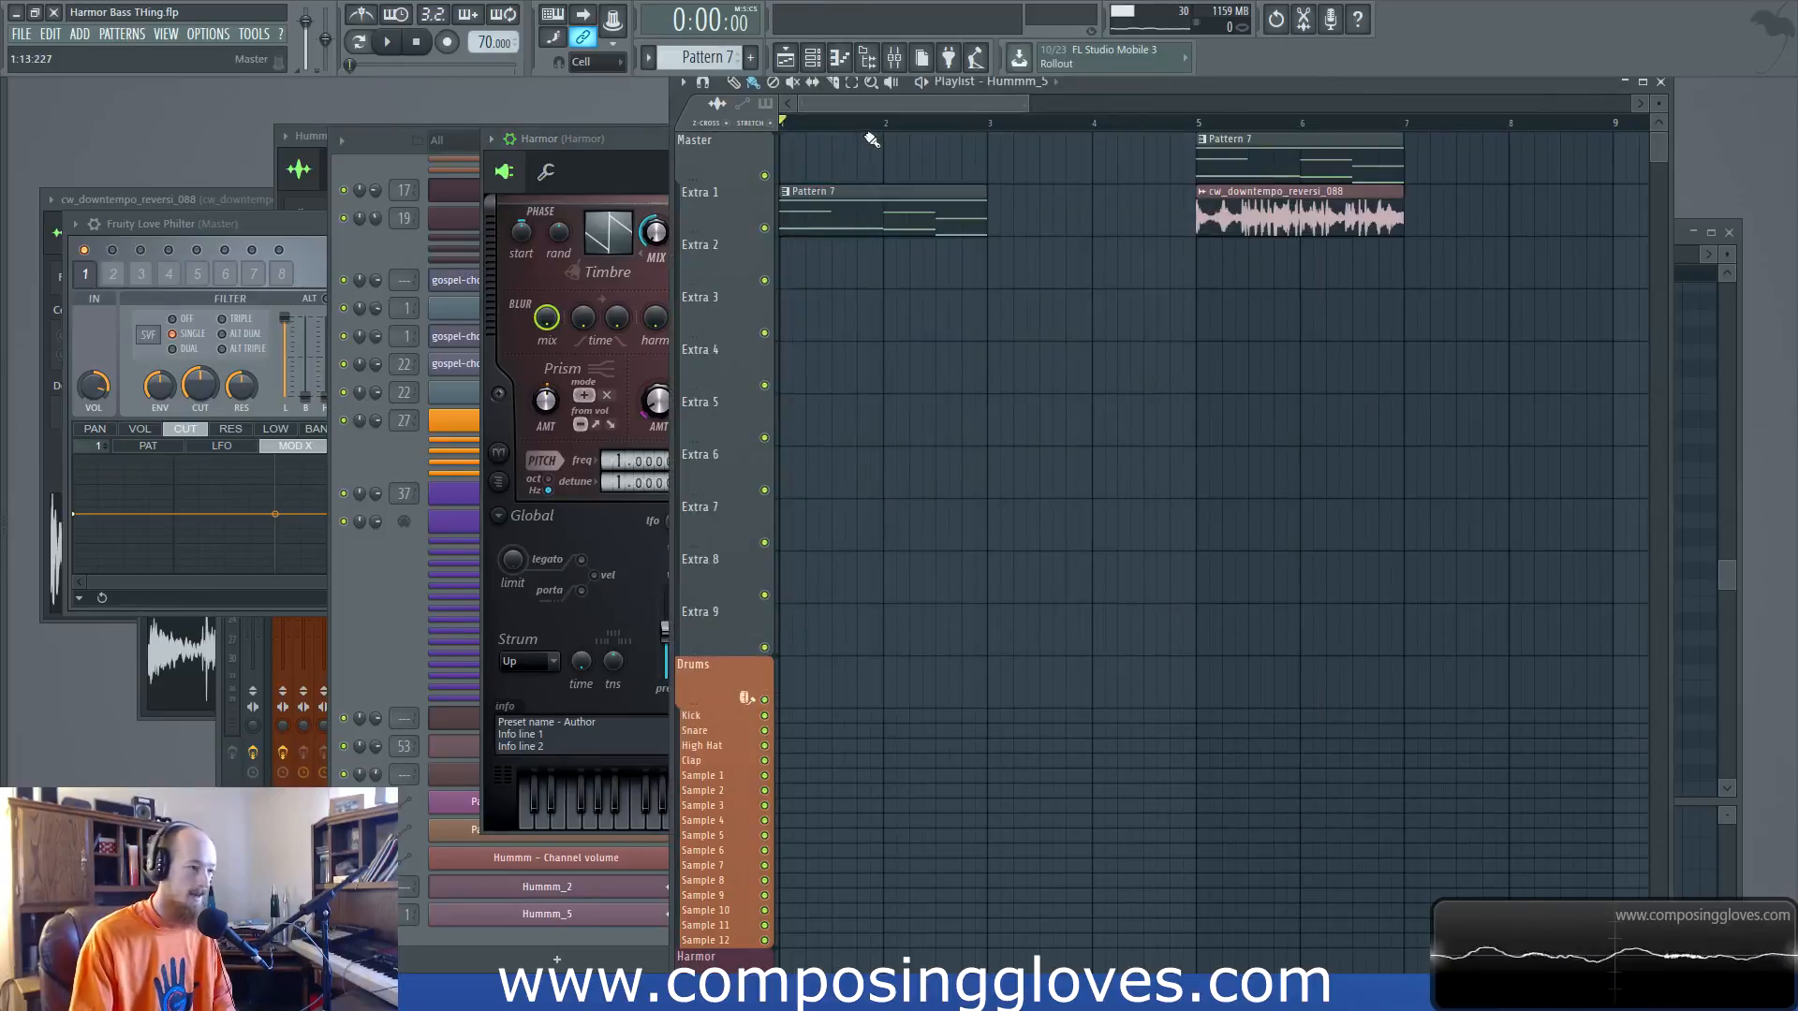
scroll(882, 289, "up", 3)
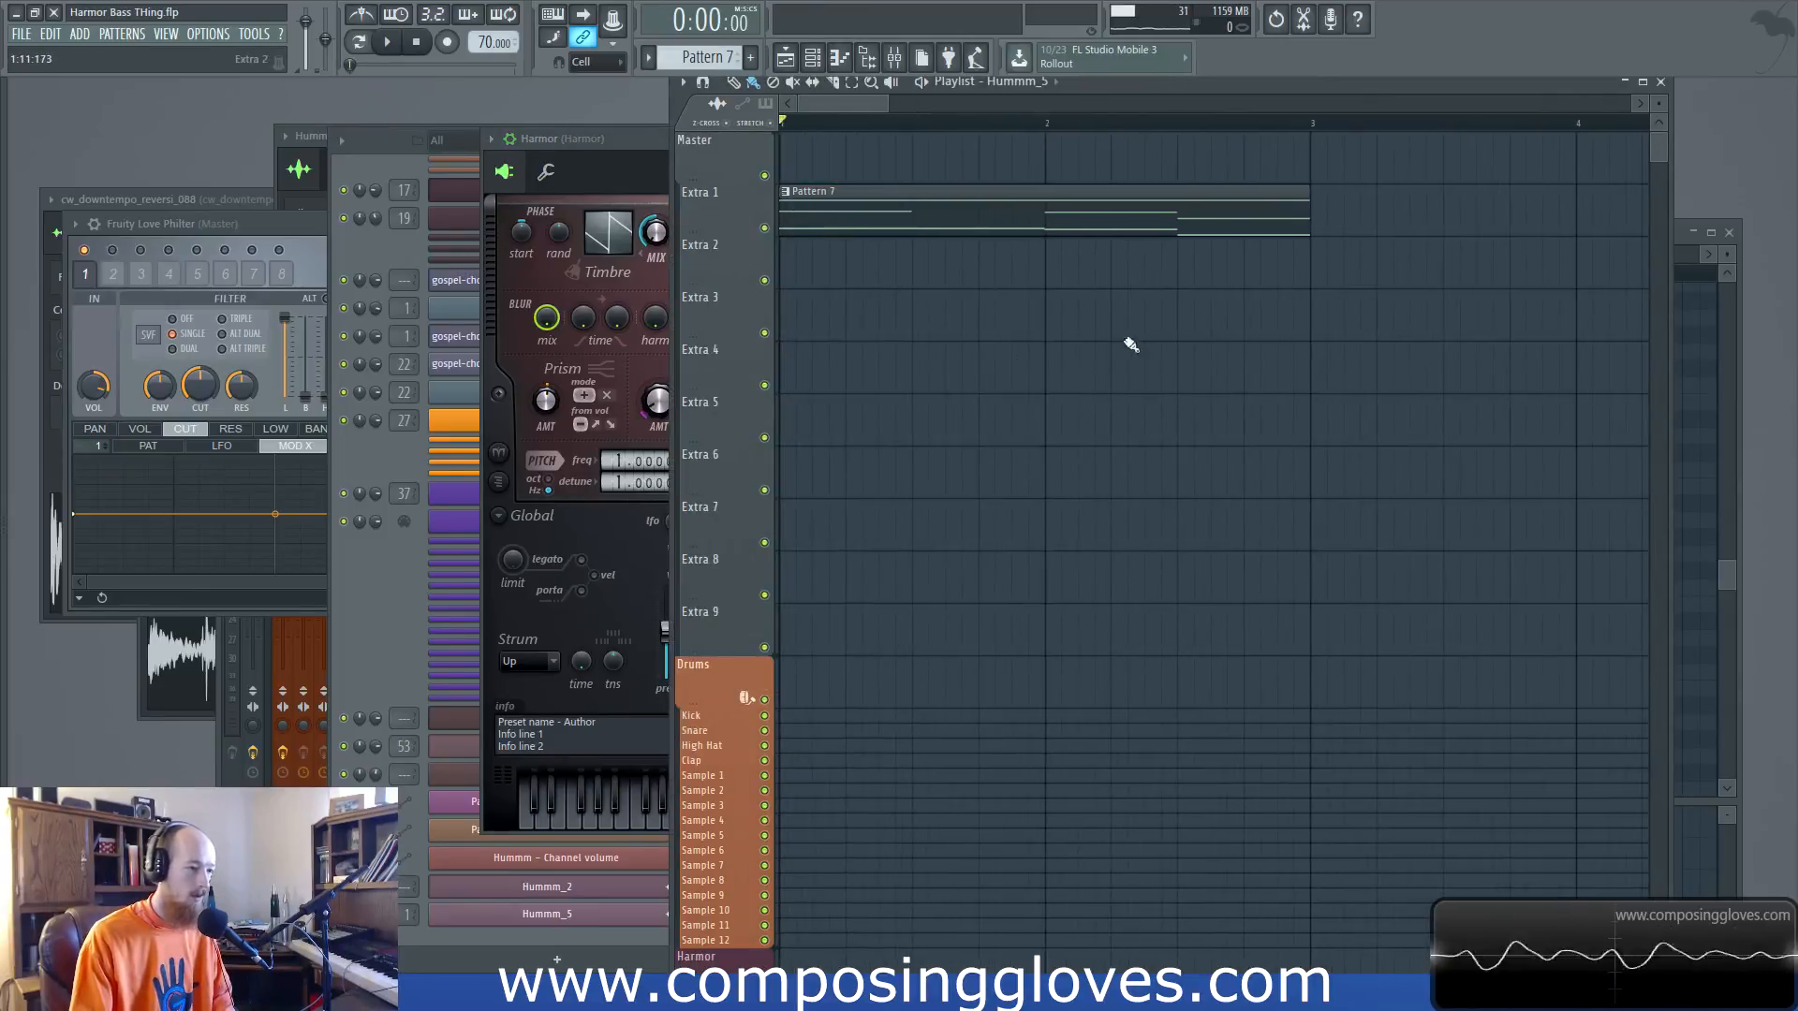
Play the Pattern 7 clip from bar 1 with the Harmor synth window in view, and stop playback
scroll(852, 329, "down", 3)
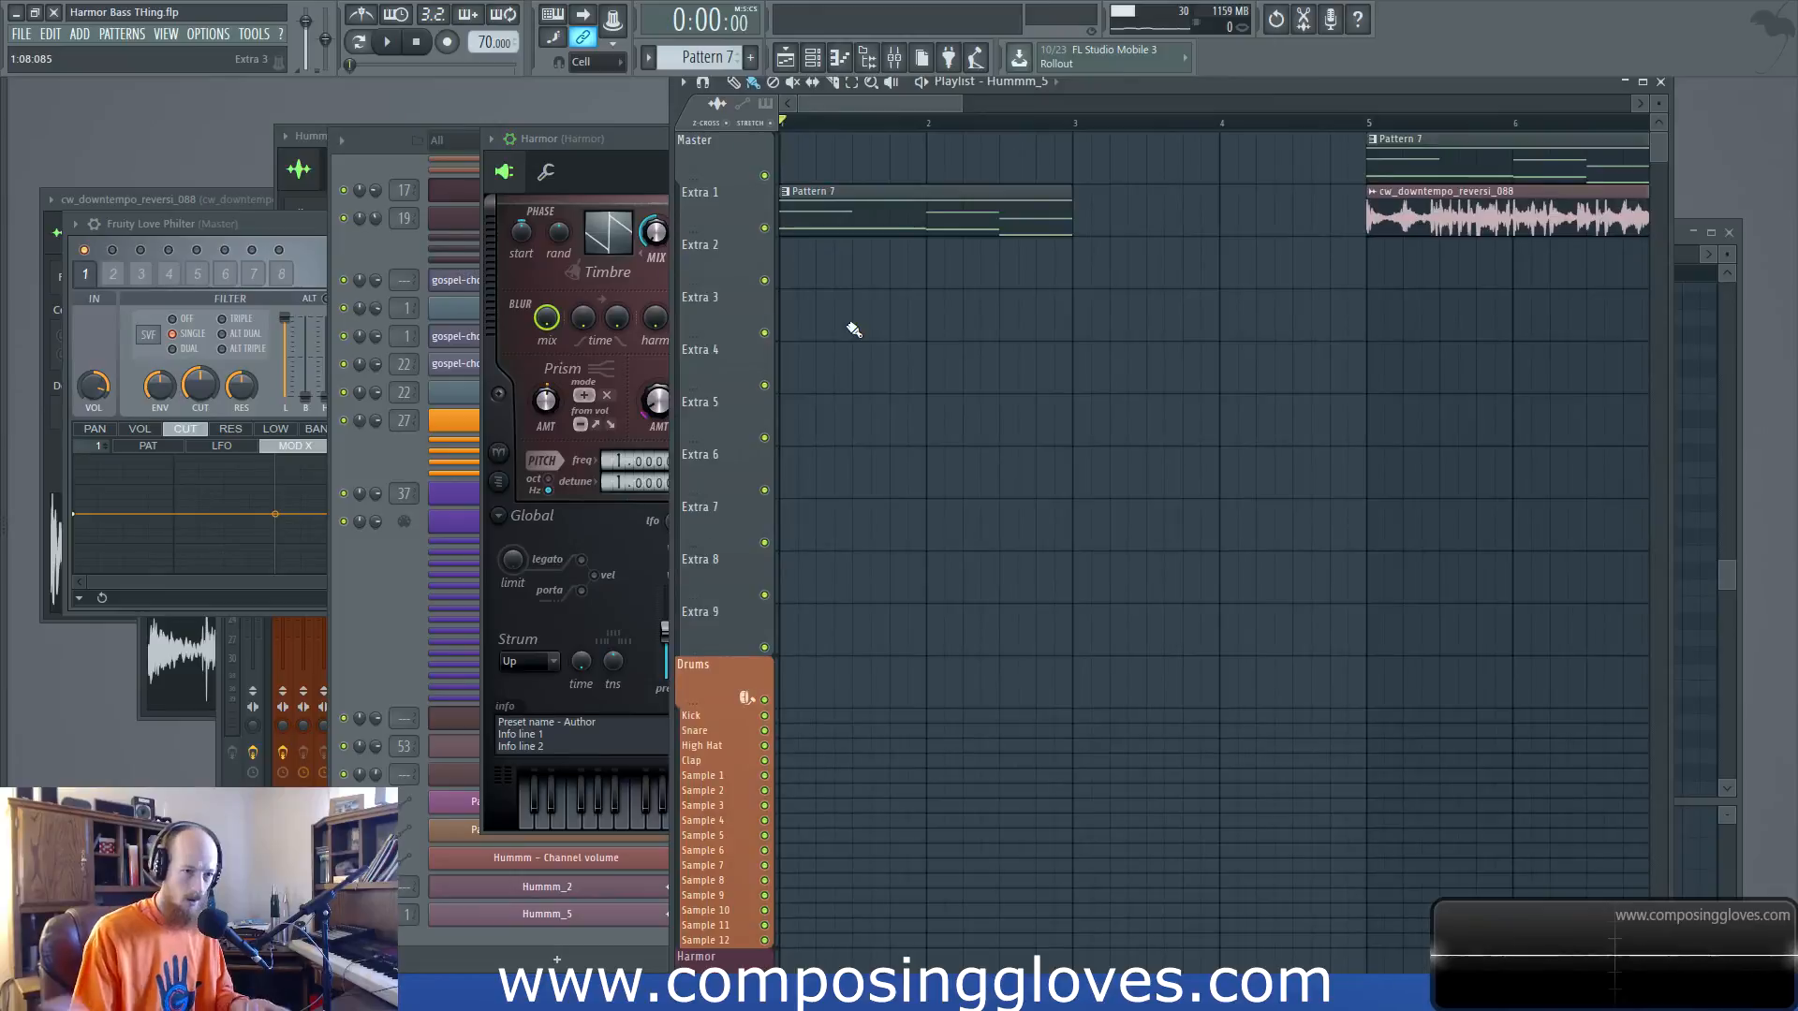
key("space")
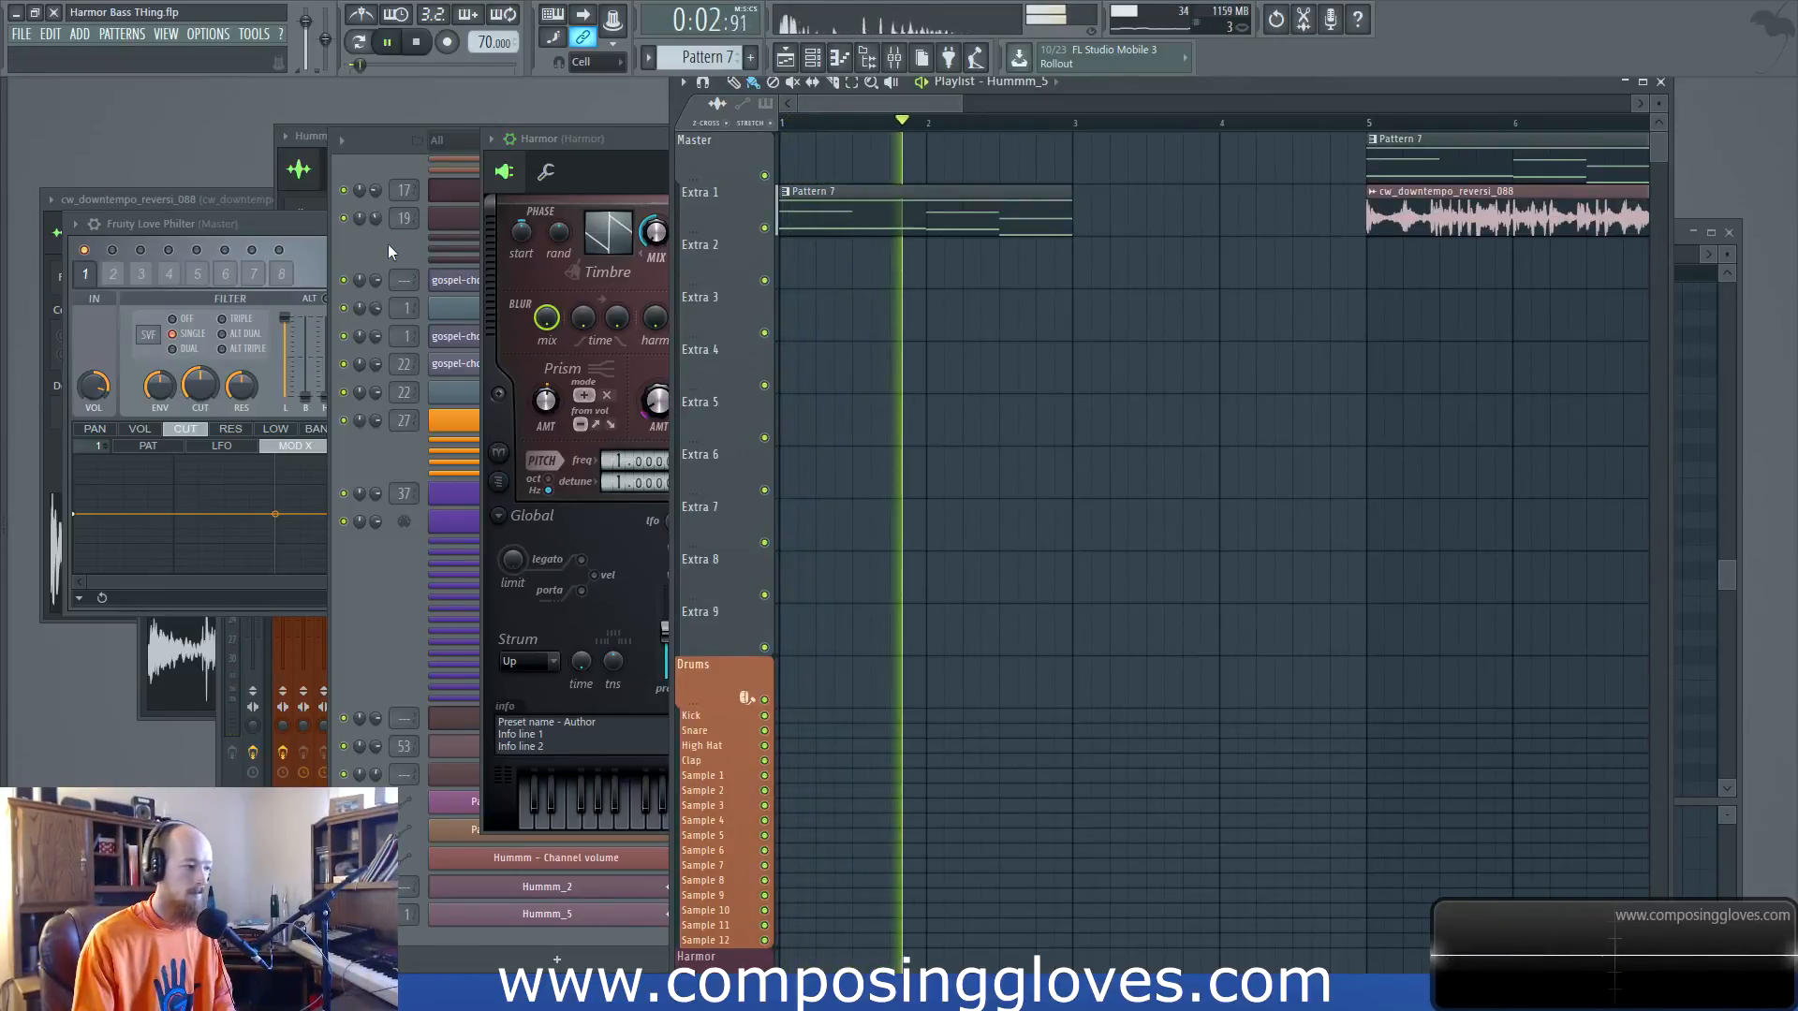
key("F6")
left_click(562, 191)
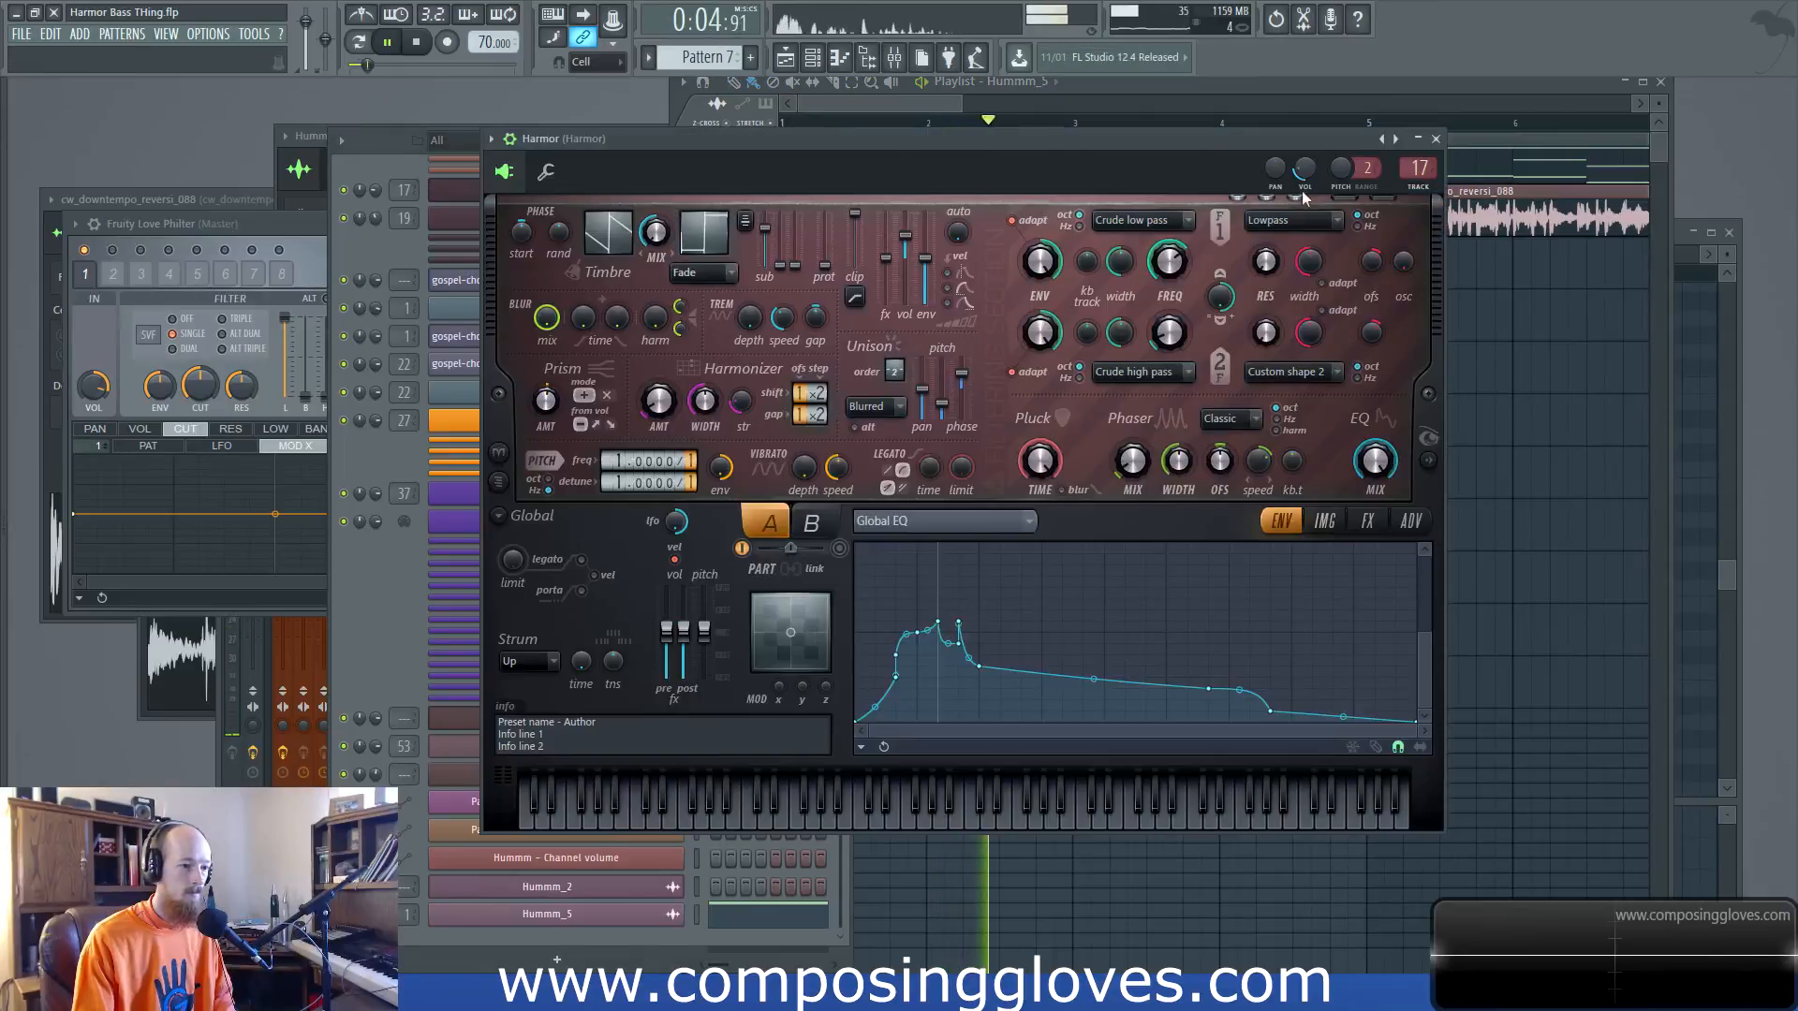
key("space")
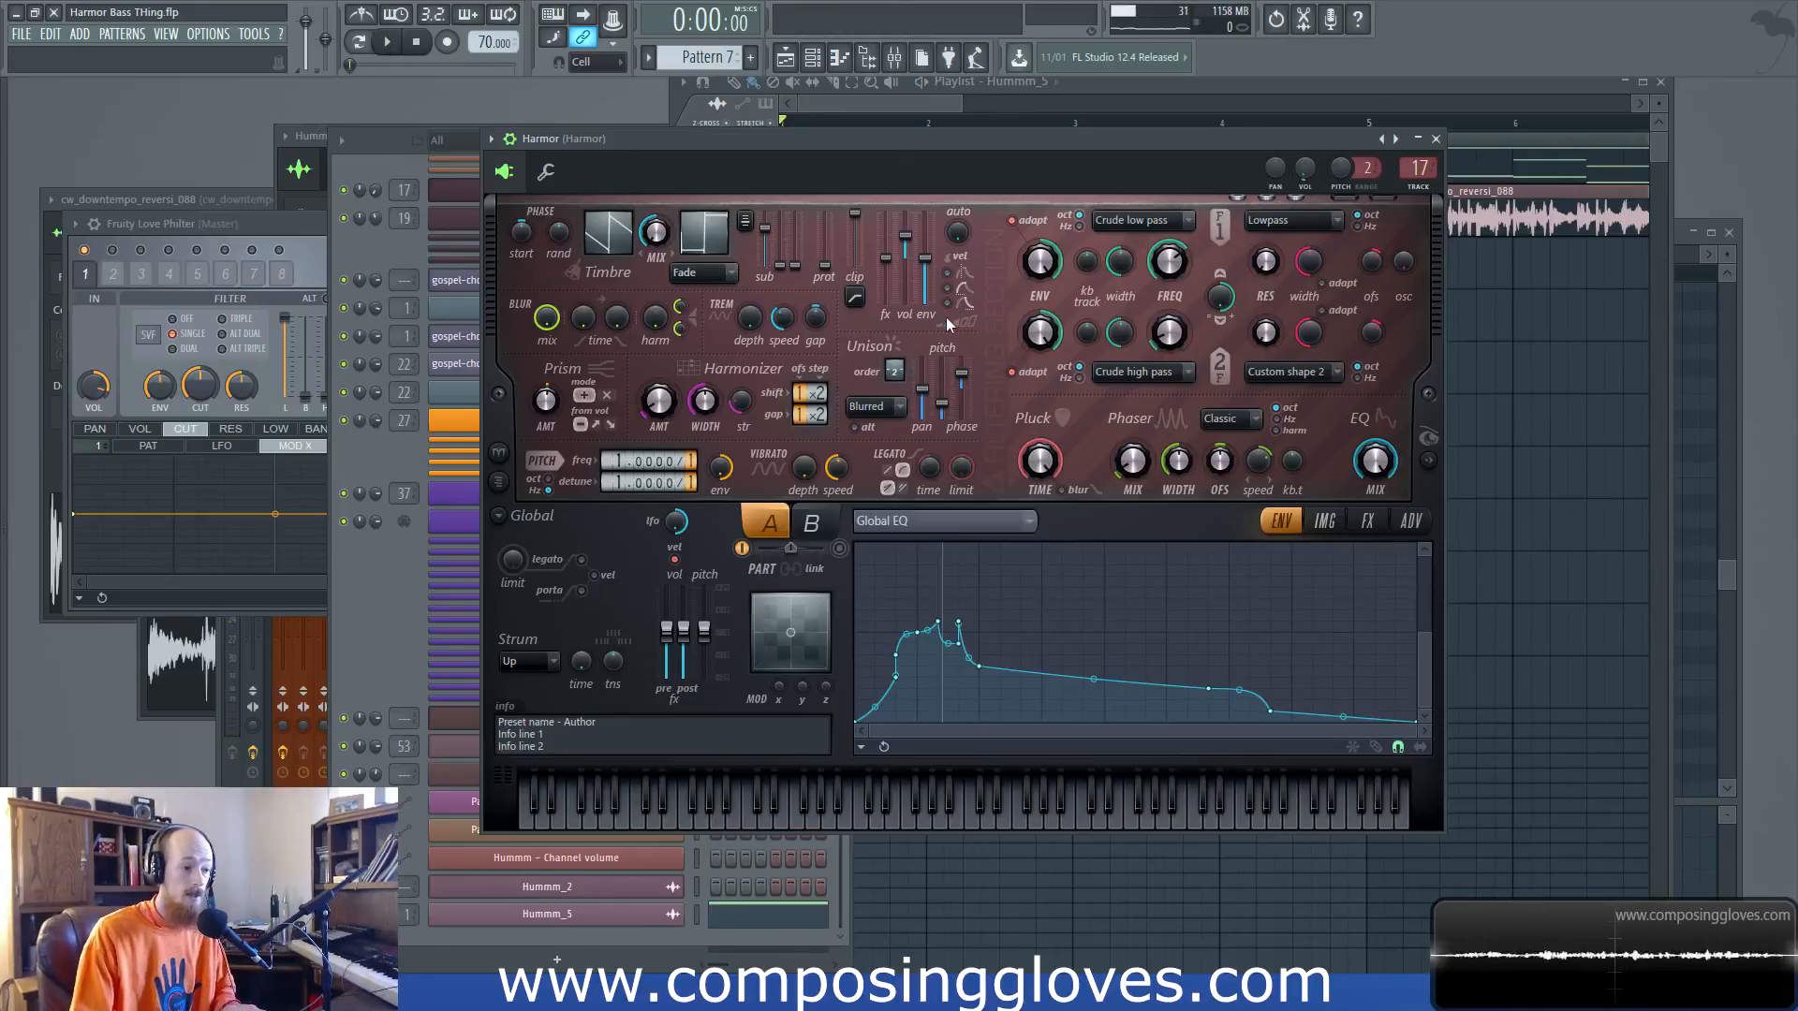
Return to the playlist and play the Pattern 7 and cw_downtempo_reversi_088 clips together from bar 5, stopping after listening
left_click(390, 249)
left_click(939, 108)
left_click(1367, 120)
key("space")
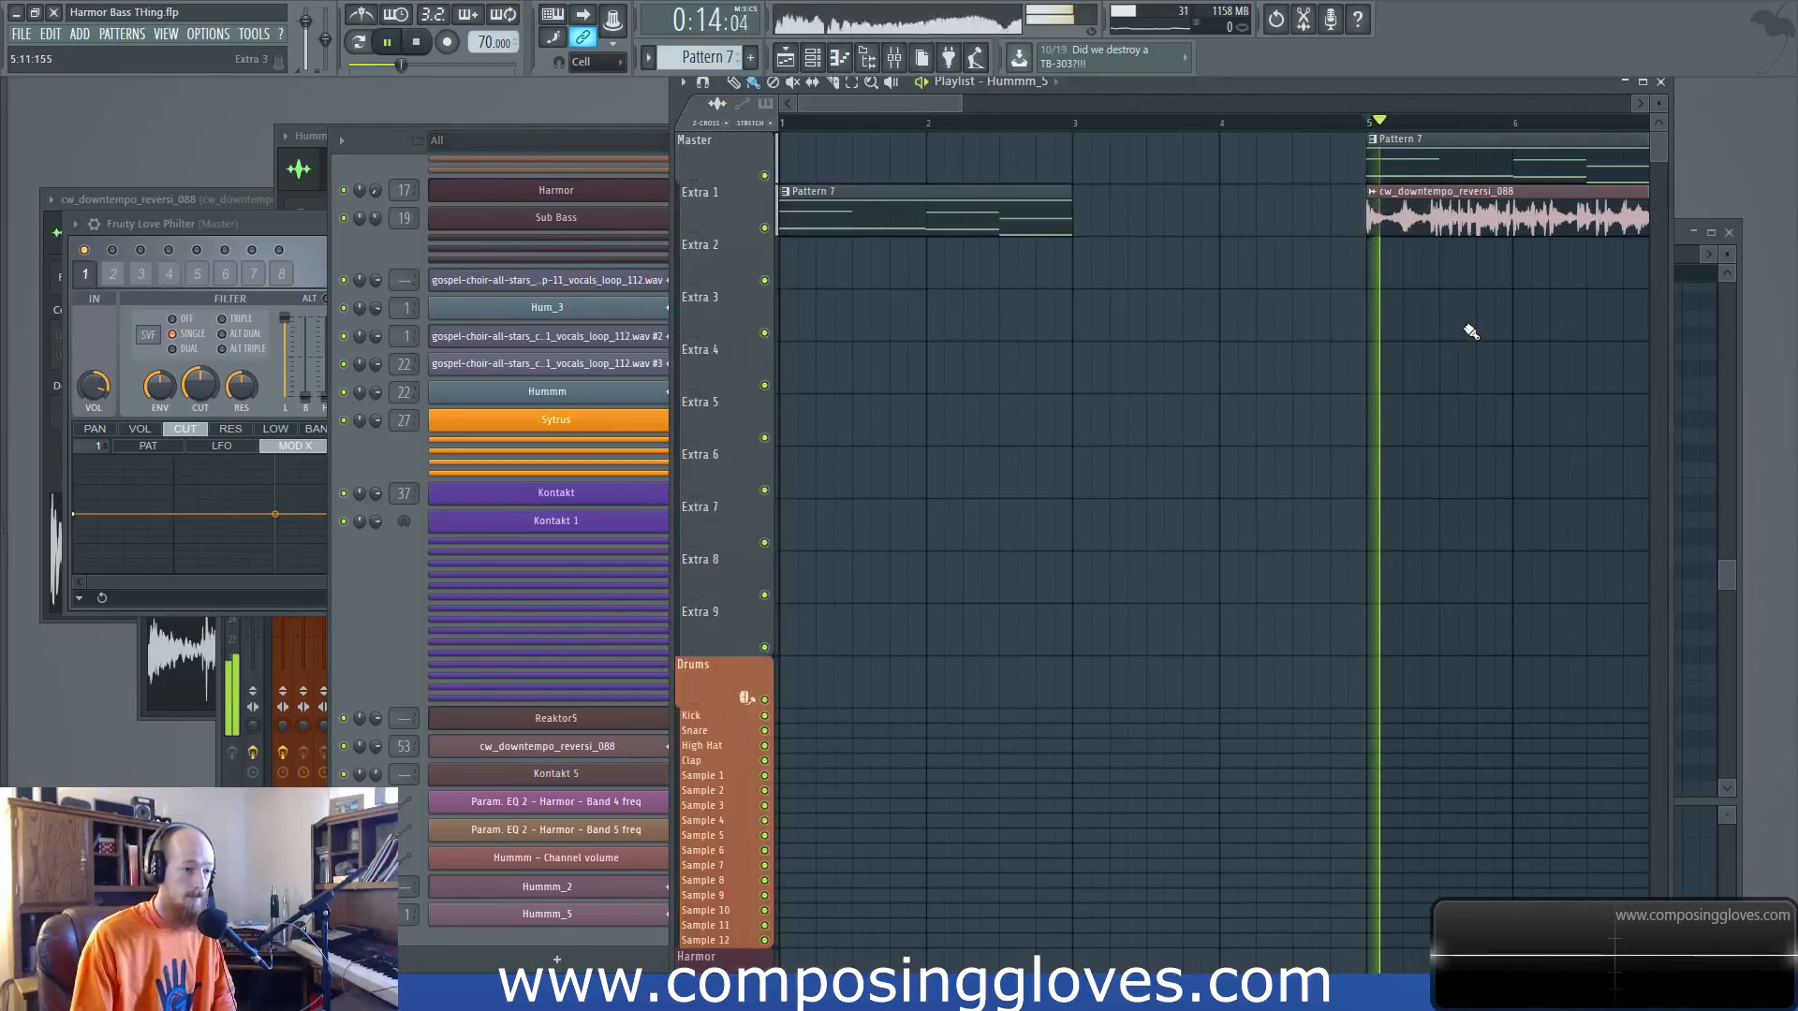
scroll(1471, 328, "down", 1)
scroll(1367, 356, "right", 2)
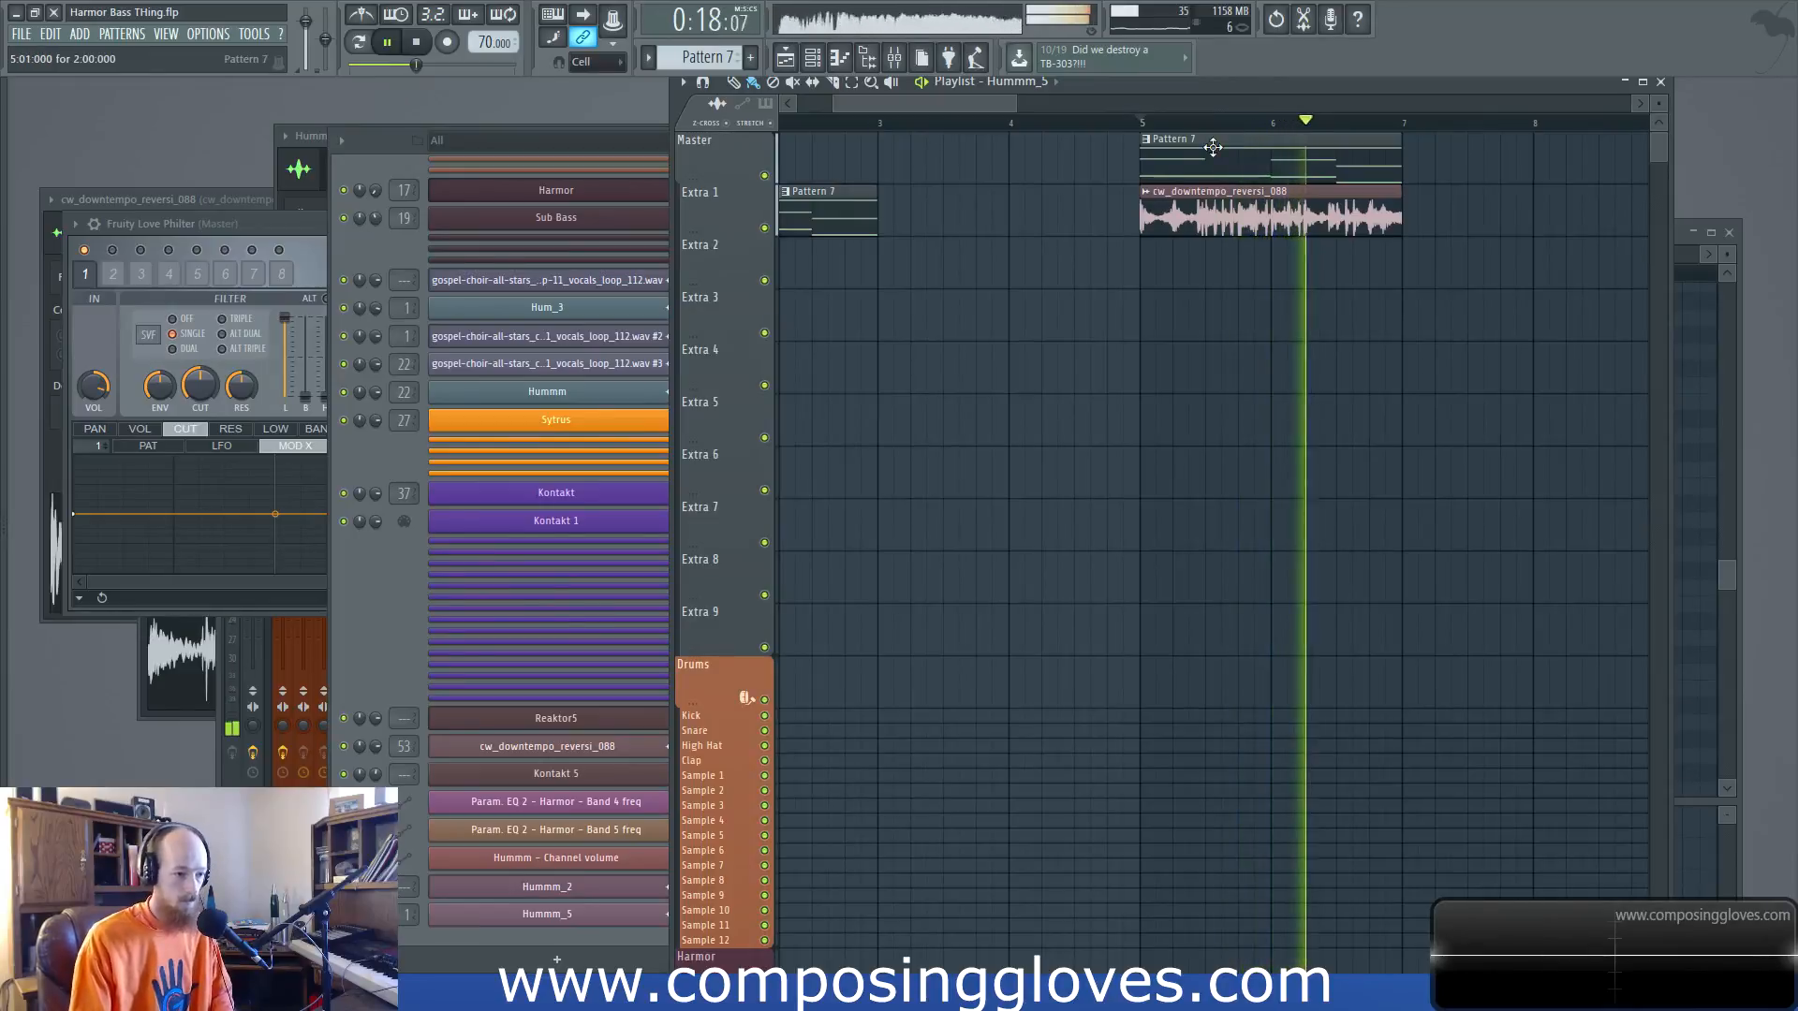
key("space")
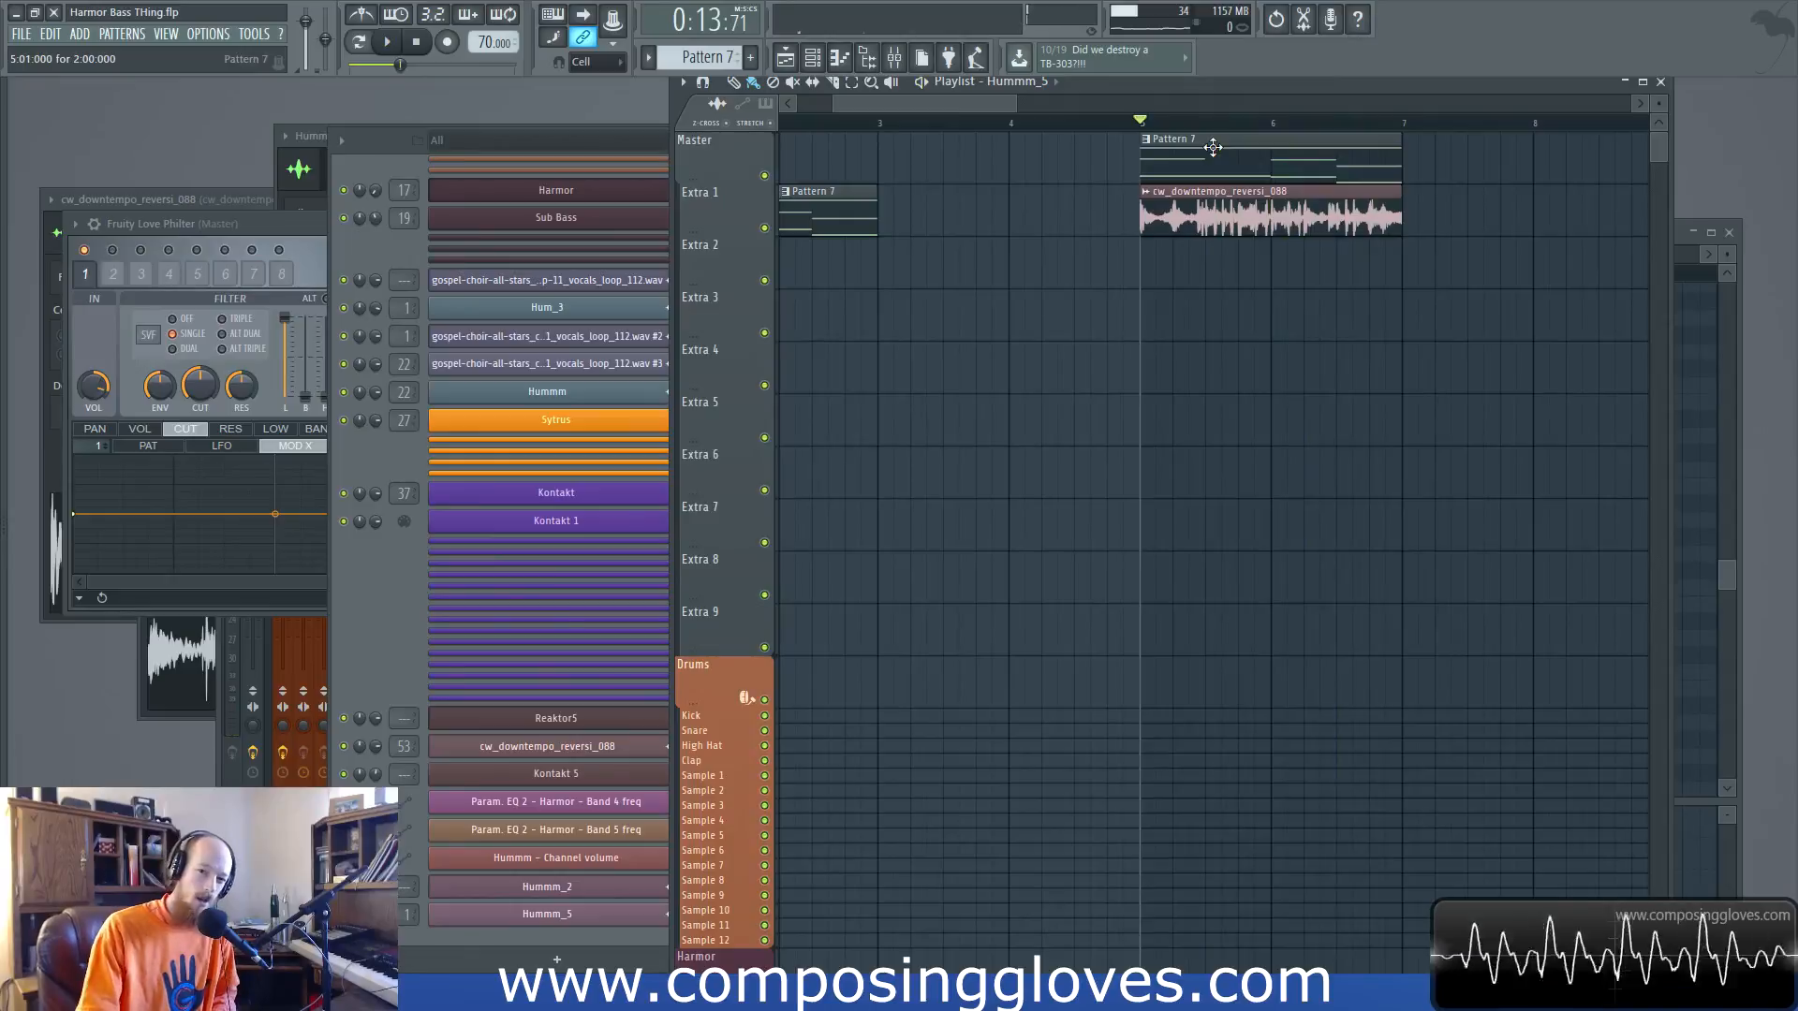